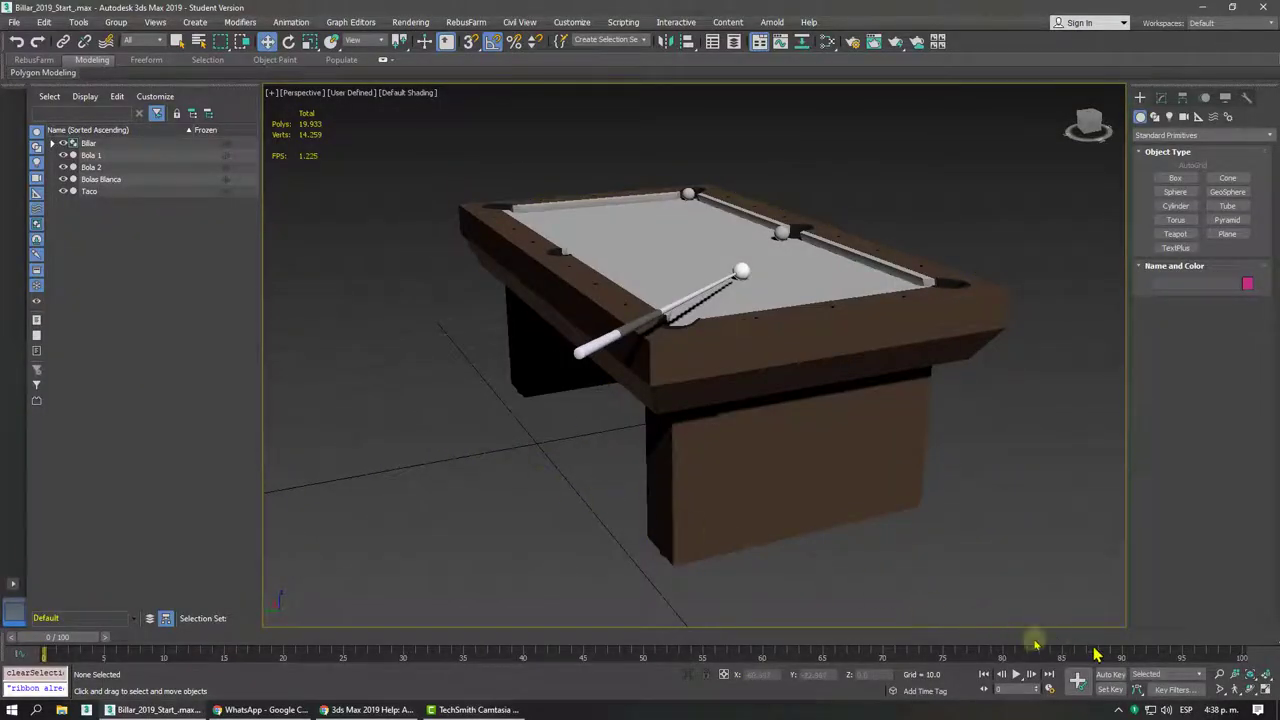
- Toggle Auto Key on and off, leaving key recording off
click(1110, 675)
click(1112, 678)
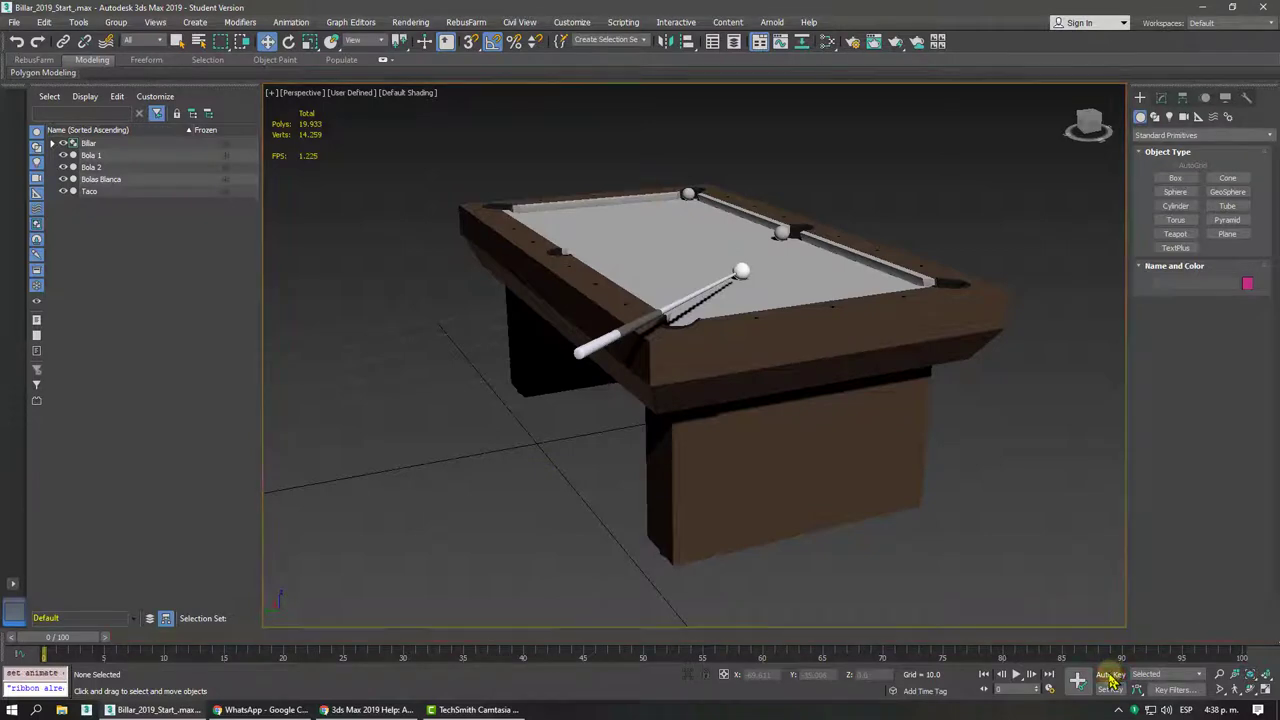
click(1112, 676)
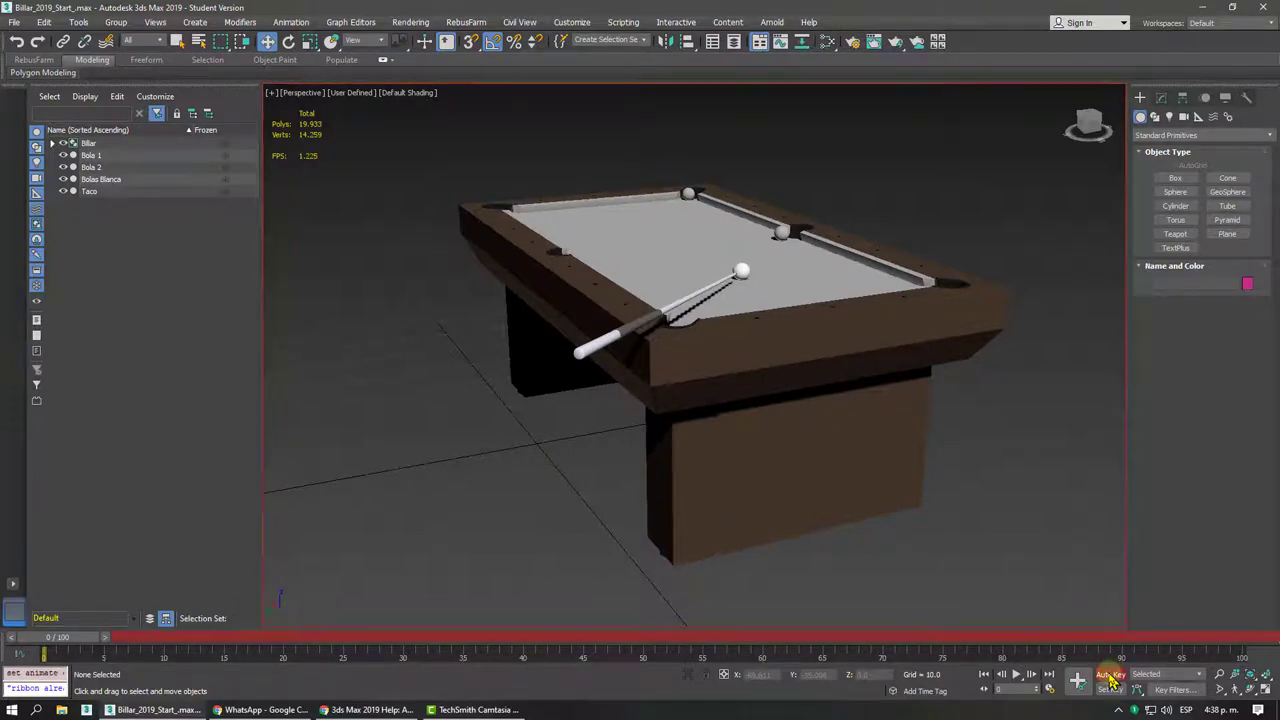
click(1112, 676)
click(1112, 678)
click(1112, 678)
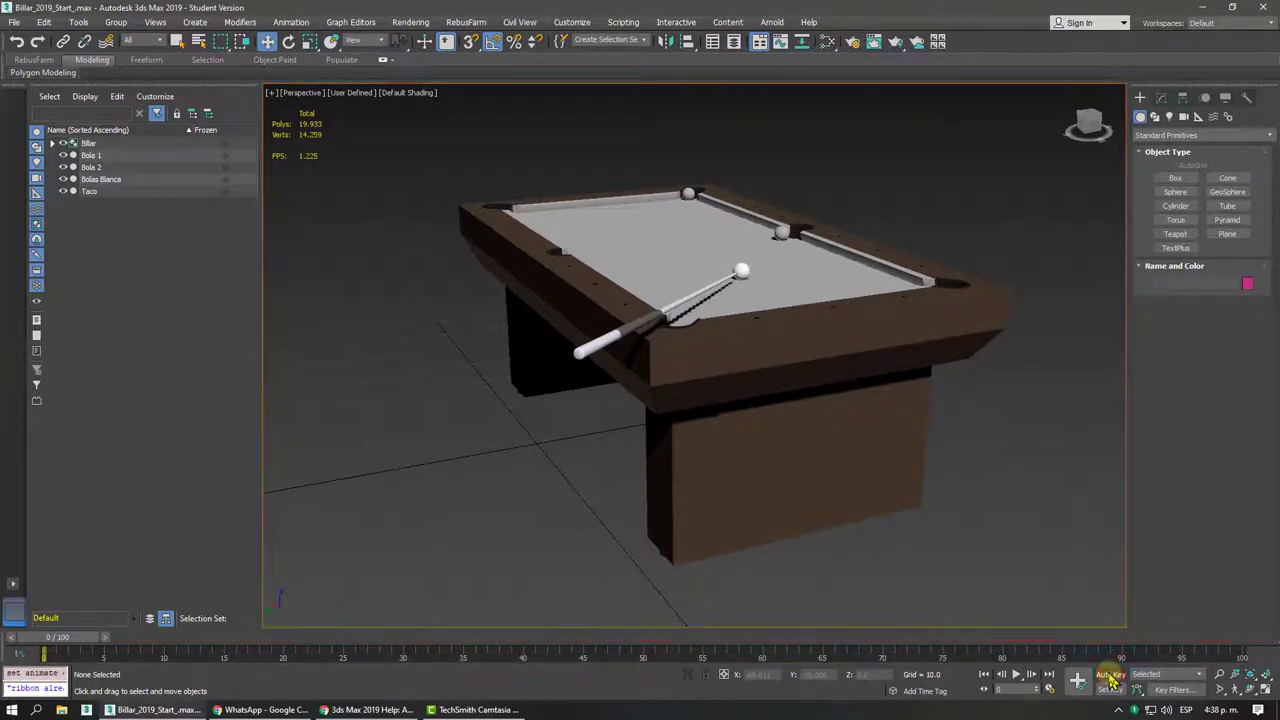
- Select the Taco cue with Select and Rotate and collapse its Editable Poly in the Modify panel
click(288, 42)
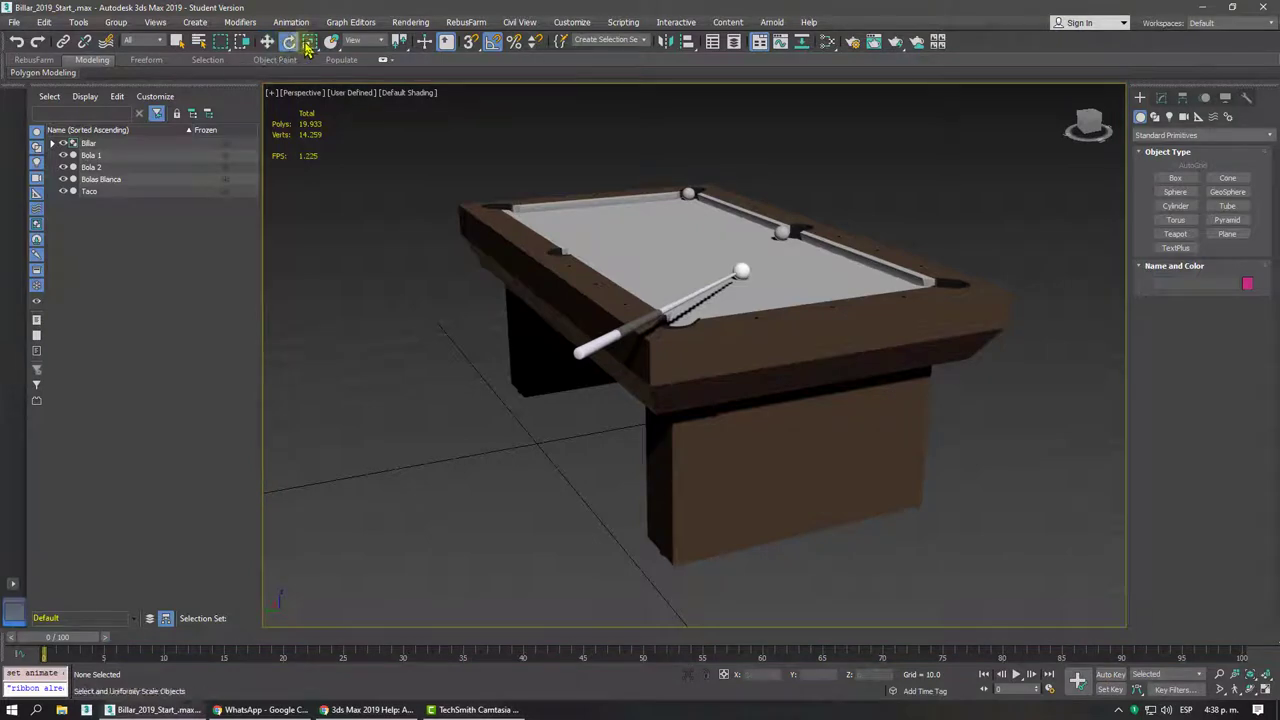
click(848, 282)
click(690, 295)
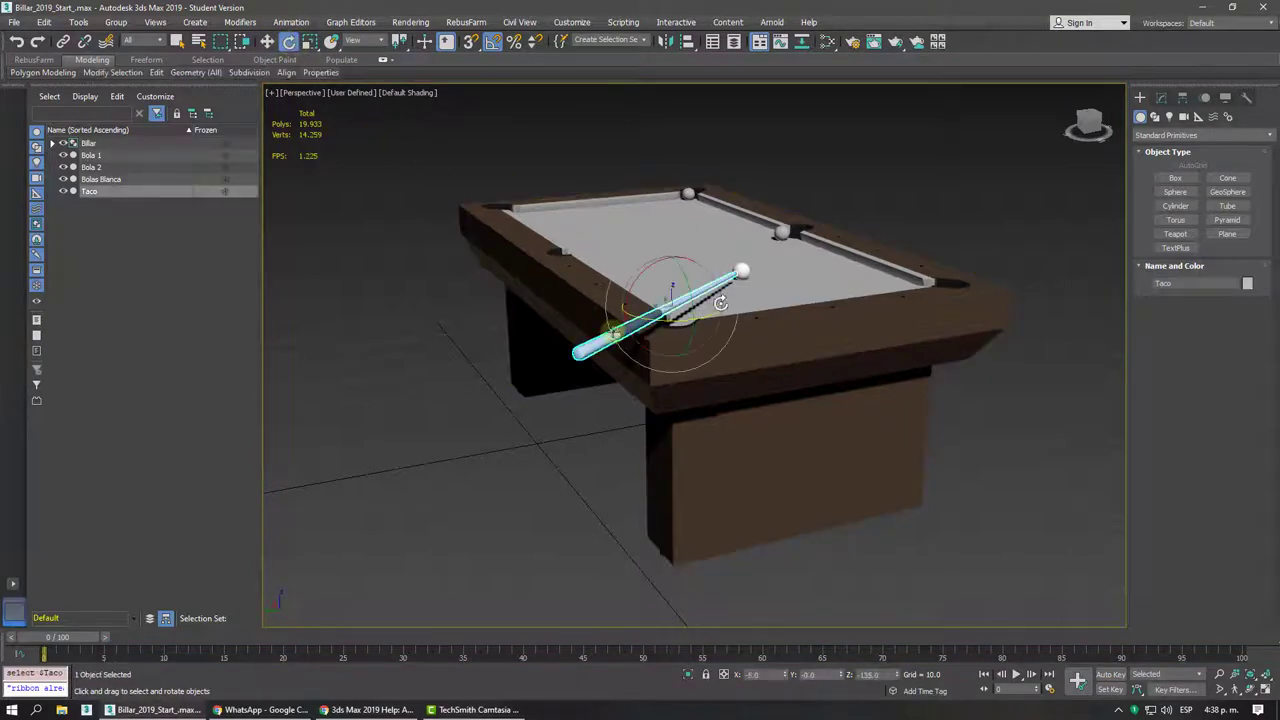
click(1161, 97)
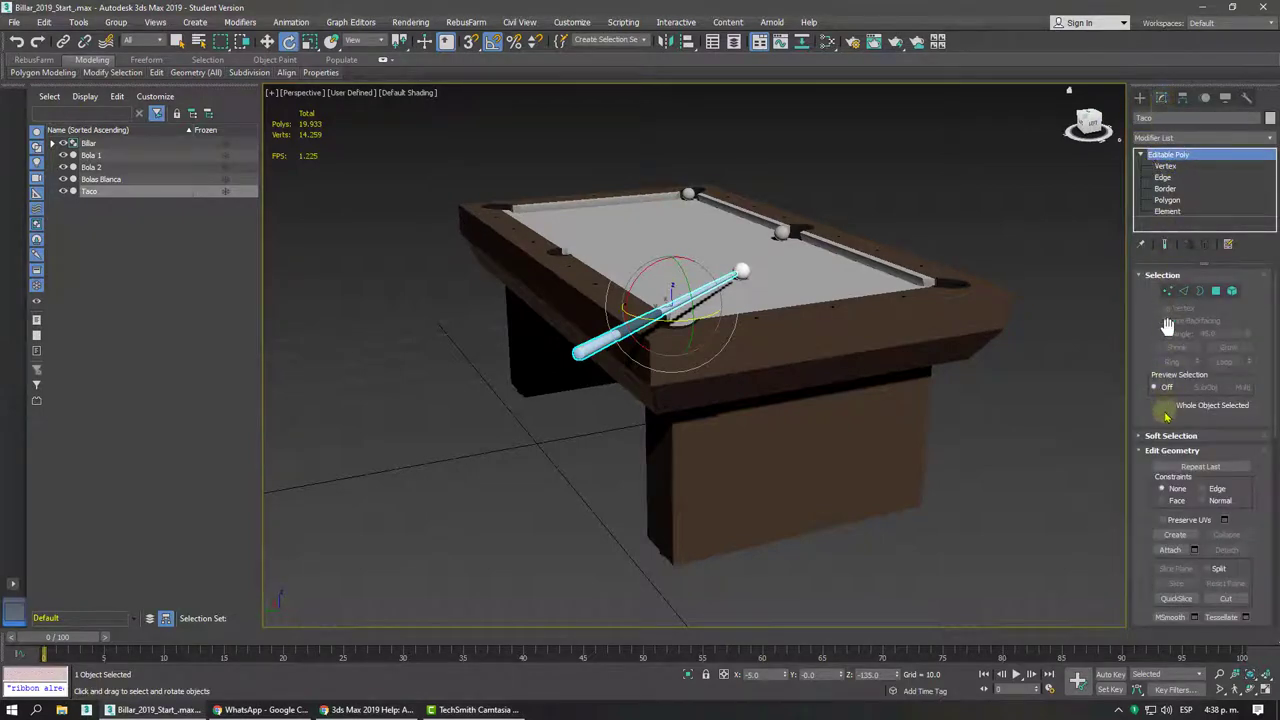
scroll(1170, 430, down, 2)
scroll(1200, 380, down, 3)
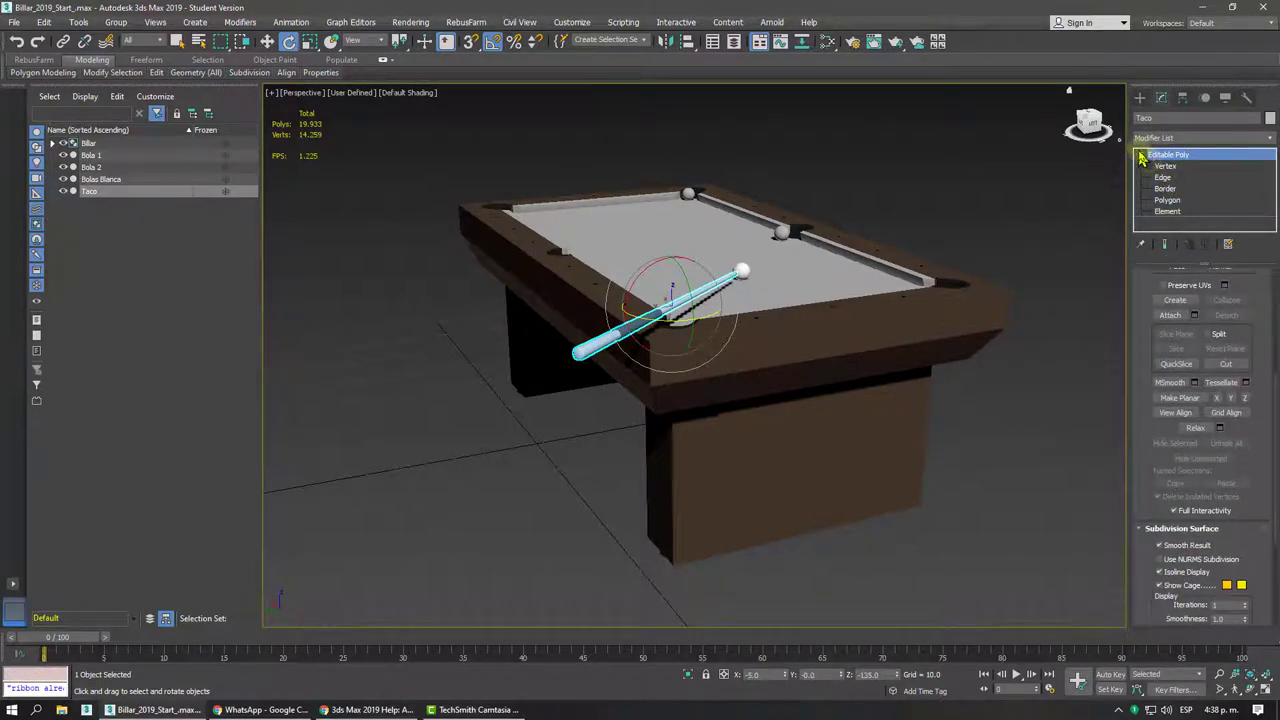
click(1140, 154)
click(1150, 140)
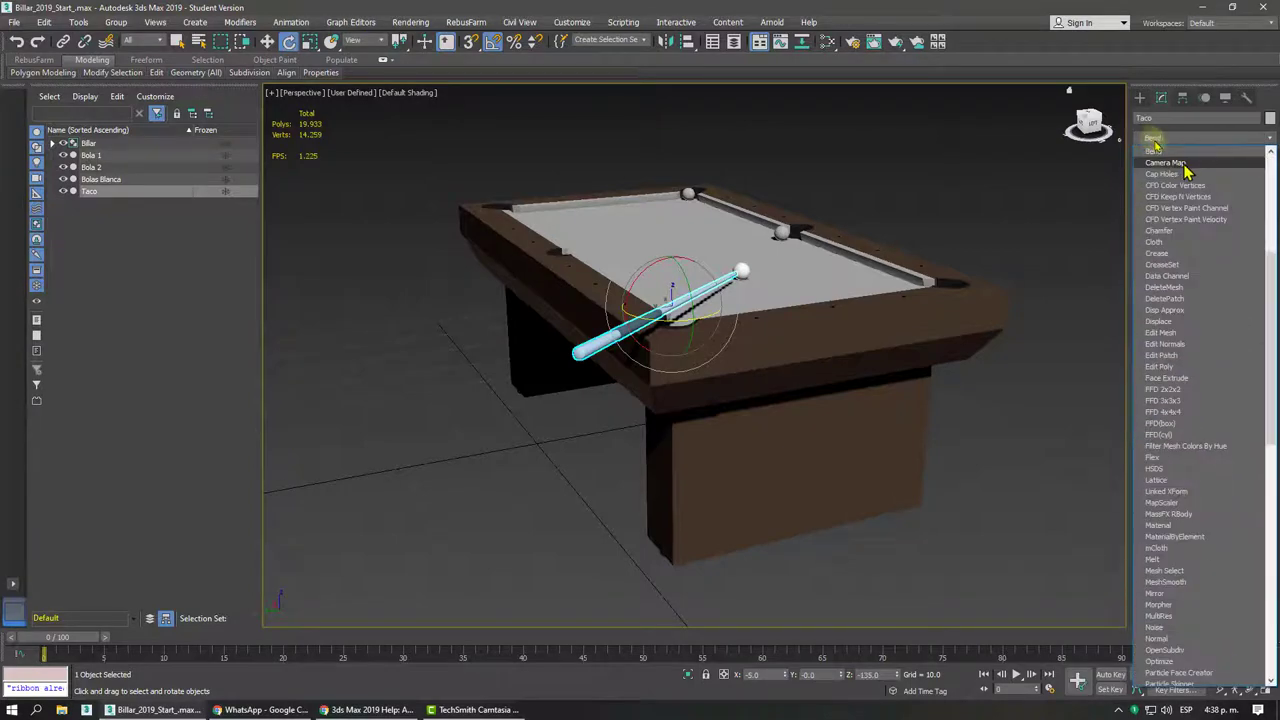
click(1180, 158)
alt+middle_drag(1014, 293, 677, 289)
key(q)
scroll(658, 318, up, 3)
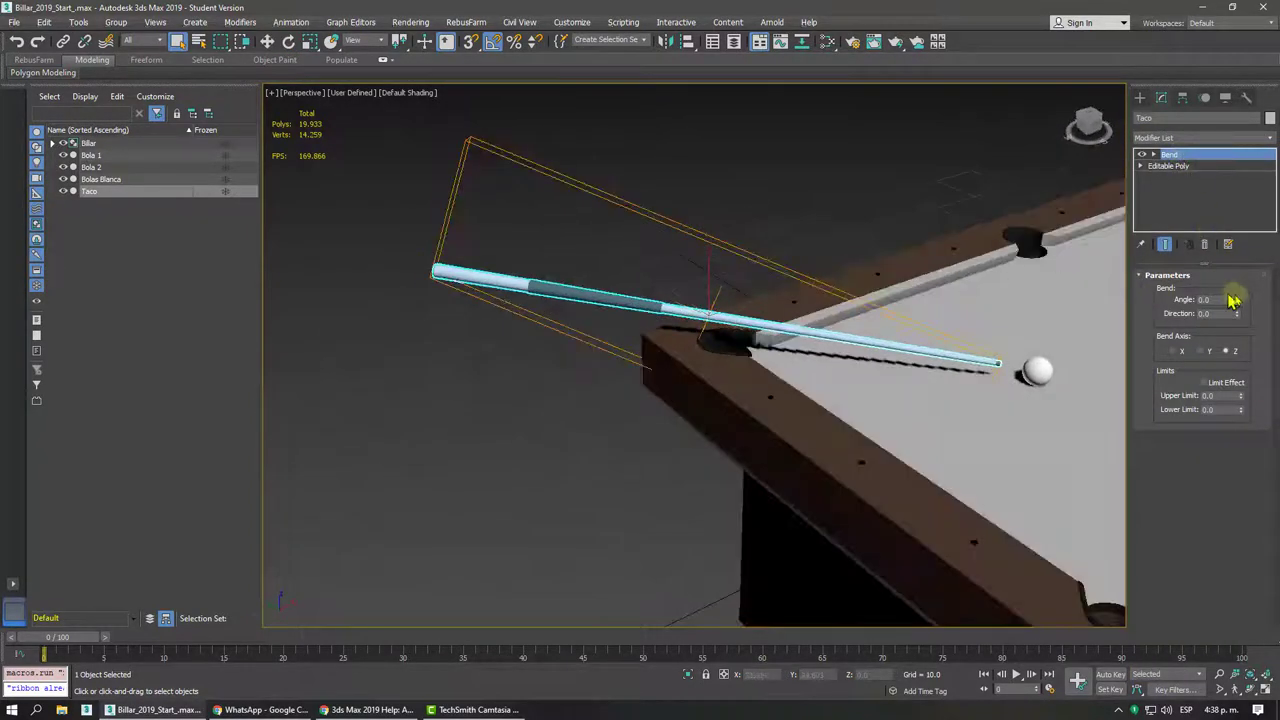
drag(1204, 265, 1204, 255)
click(1199, 351)
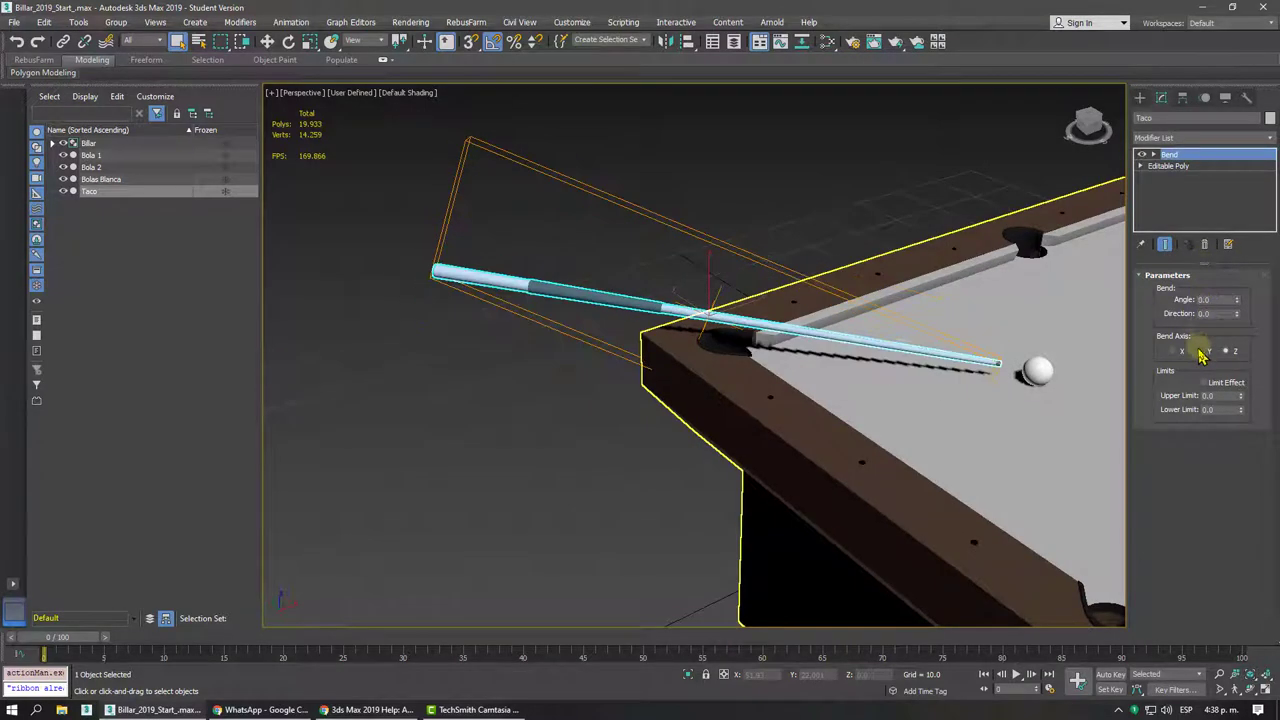
mouse_move(1236, 299)
mouse_down()
mouse_move(1156, 199)
mouse_move(1153, 230)
mouse_up()
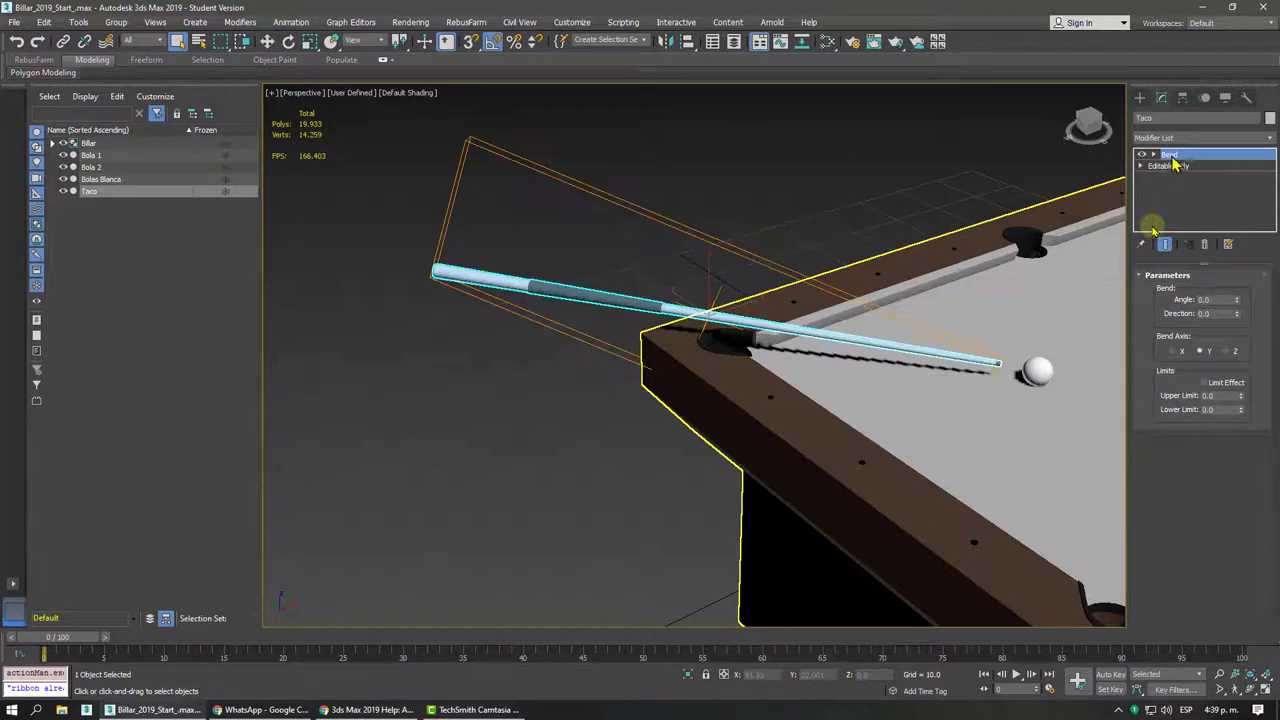
click(1204, 244)
mouse_move(895, 402)
middle_down()
mouse_move(654, 313)
mouse_move(696, 309)
middle_up()
scroll(654, 313, down, 3)
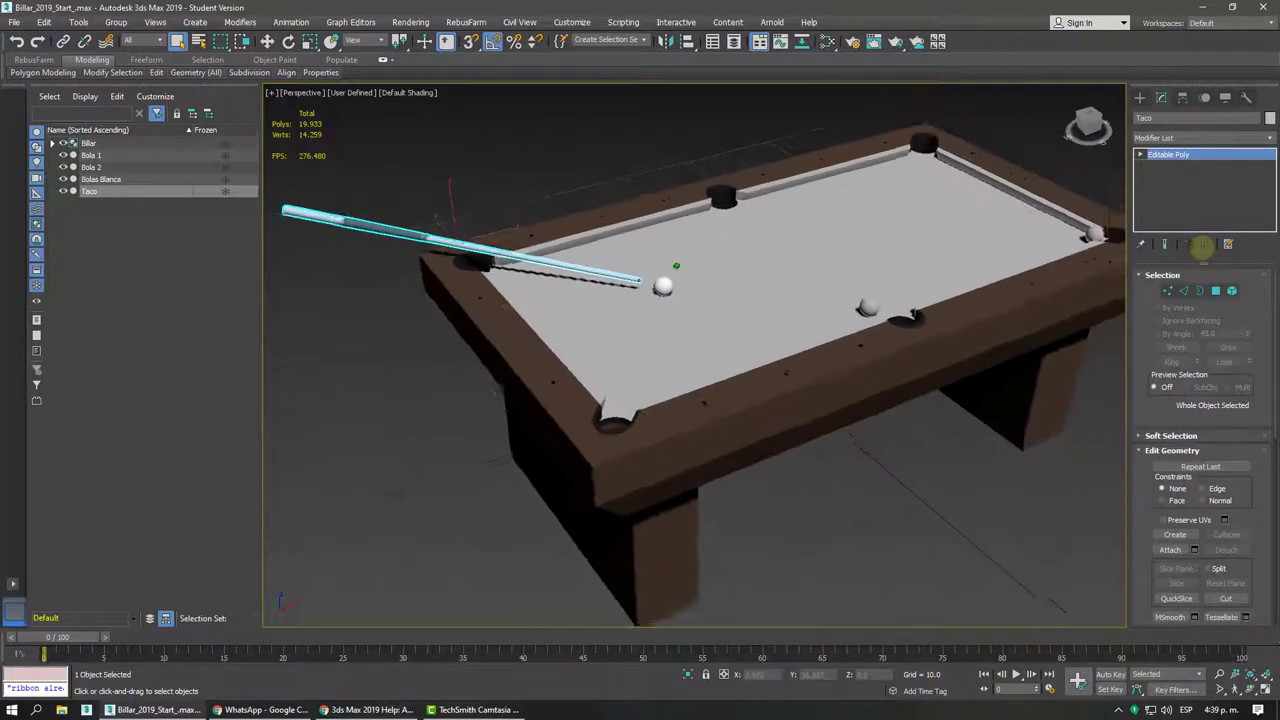
- Frame the cue tip and side pocket, then select the ball Bola 1
scroll(696, 309, up, 2)
scroll(650, 300, up, 2)
scroll(604, 320, up, 2)
scroll(620, 340, up, 3)
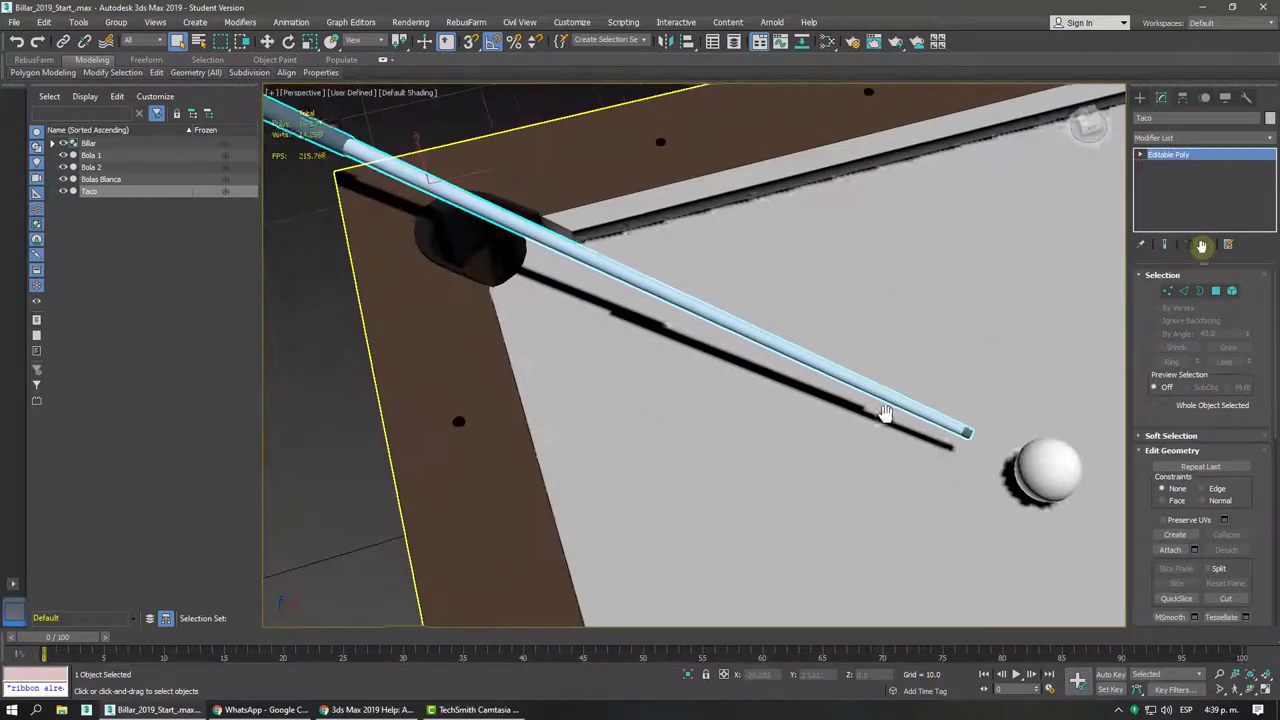
scroll(709, 309, down, 1)
middle_drag(709, 309, 386, 206)
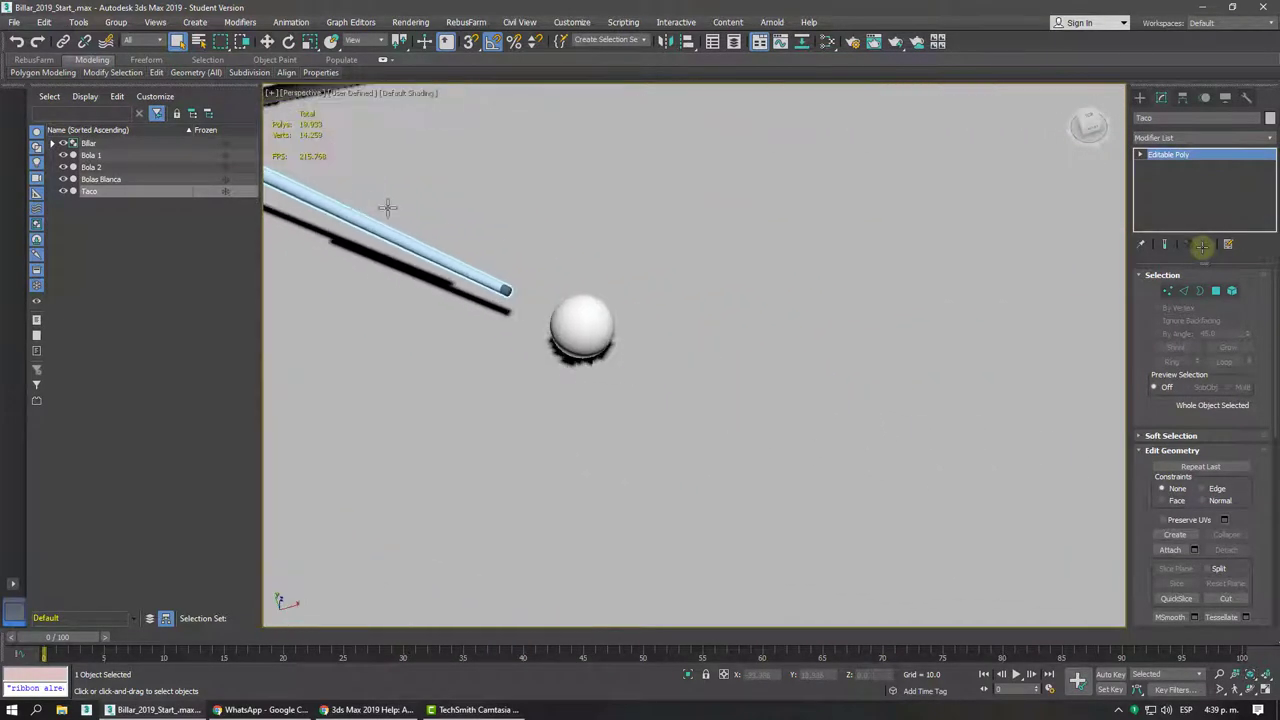
middle_drag(575, 327, 860, 480)
scroll(826, 357, down, 2)
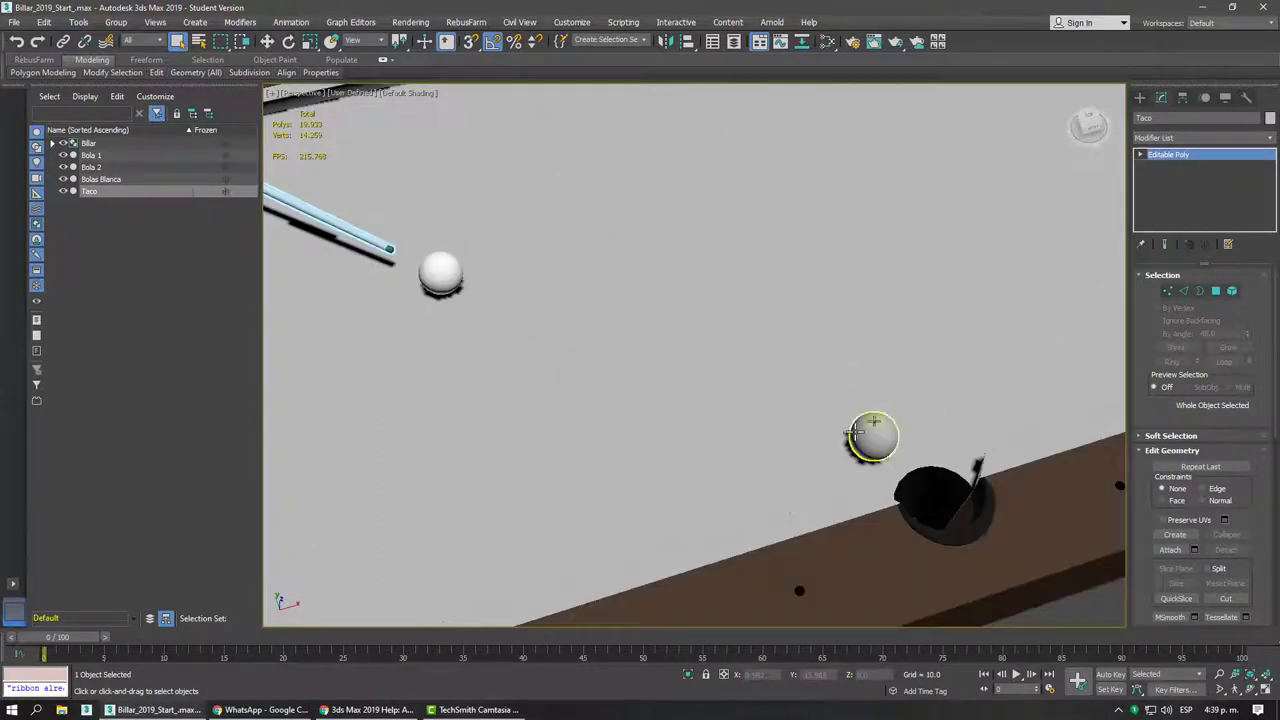
click(856, 432)
- Orbit to an oblique view of the table and switch to Select and Move with W
alt+middle_drag(934, 403, 756, 282)
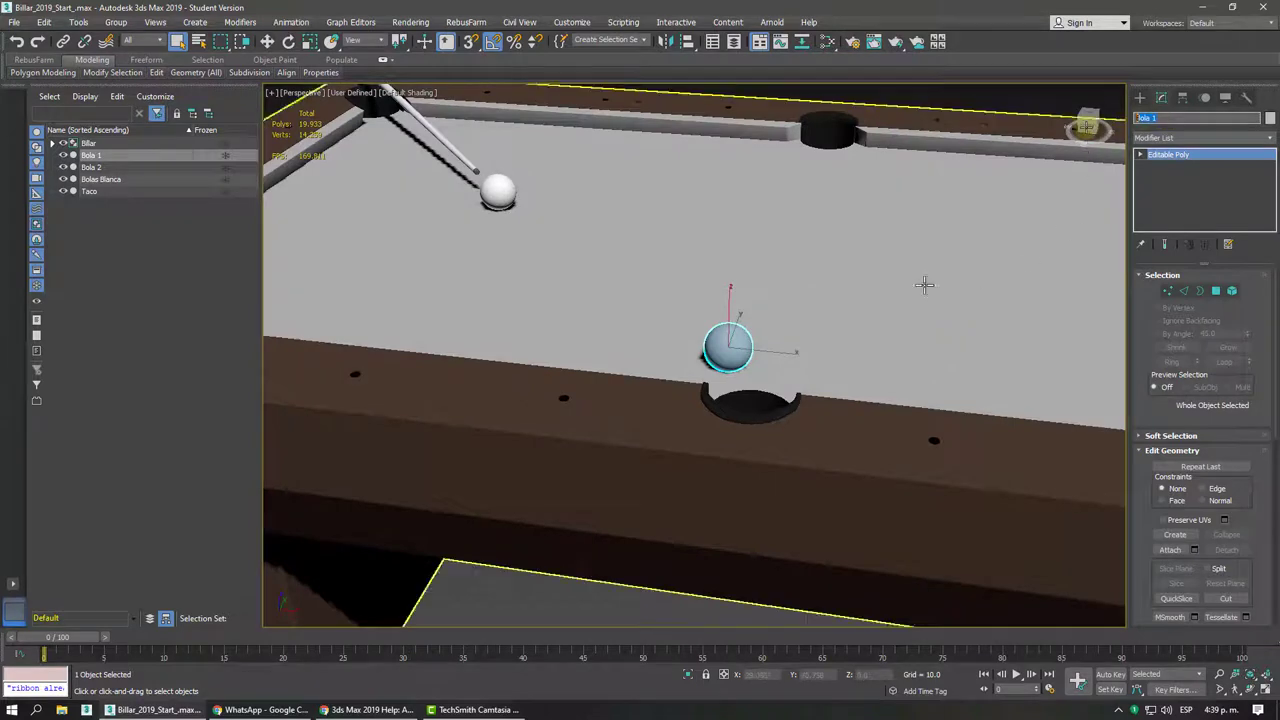
mouse_move(923, 283)
middle_down()
mouse_move(695, 310)
mouse_move(560, 300)
mouse_move(714, 300)
mouse_move(763, 357)
mouse_move(683, 341)
middle_up()
scroll(683, 341, up, 3)
scroll(690, 440, down, 2)
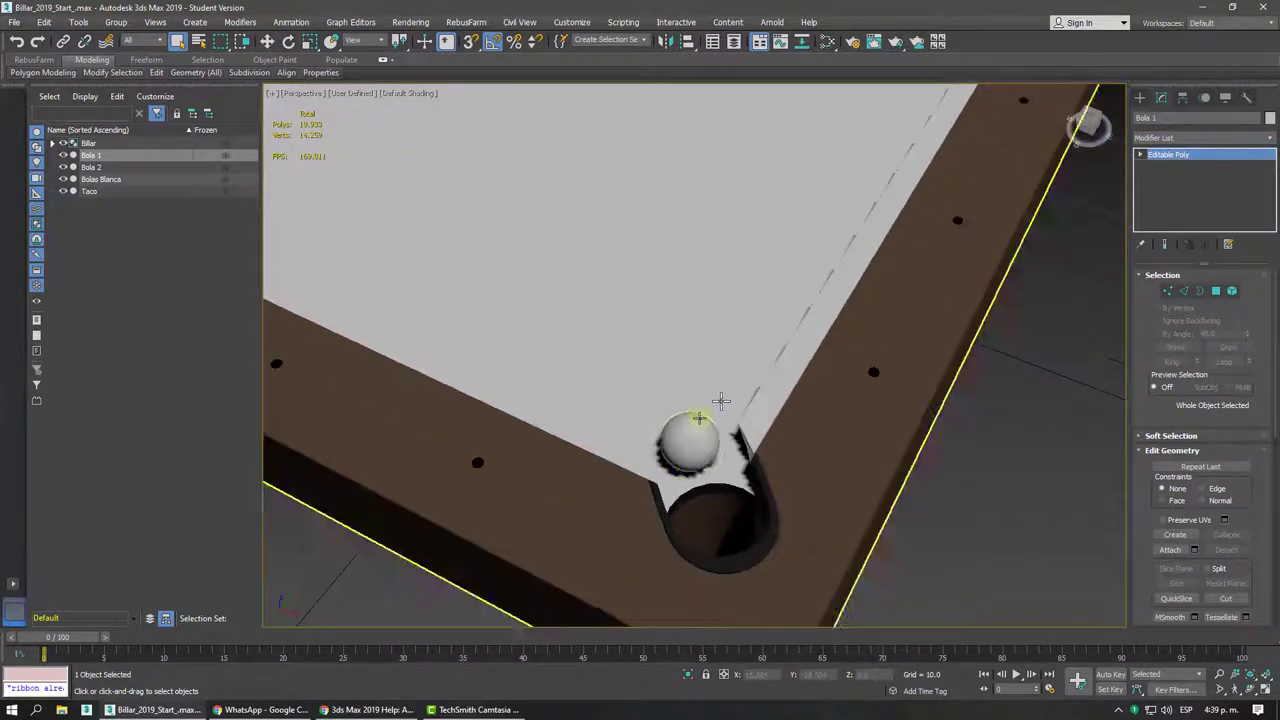
scroll(690, 440, down, 5)
mouse_move(699, 418)
alt+middle_down()
mouse_move(667, 383)
mouse_move(594, 363)
mouse_move(533, 288)
alt+middle_up()
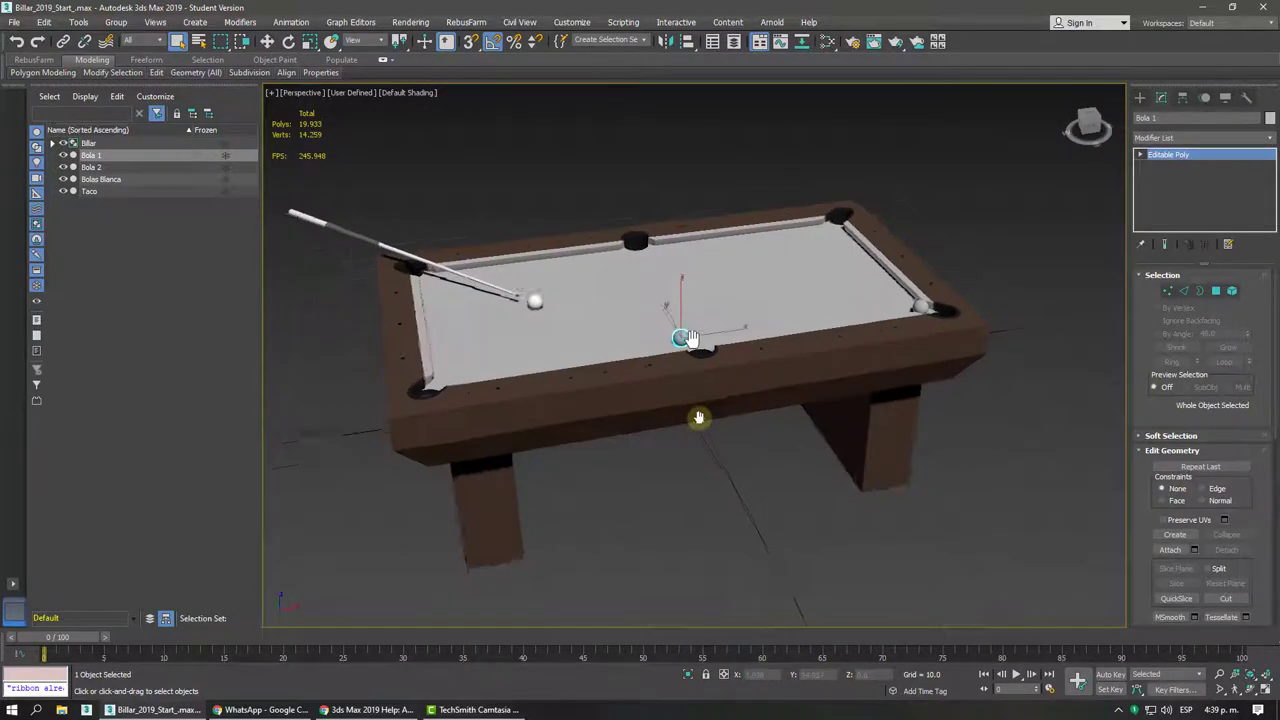
scroll(533, 318, up, 2)
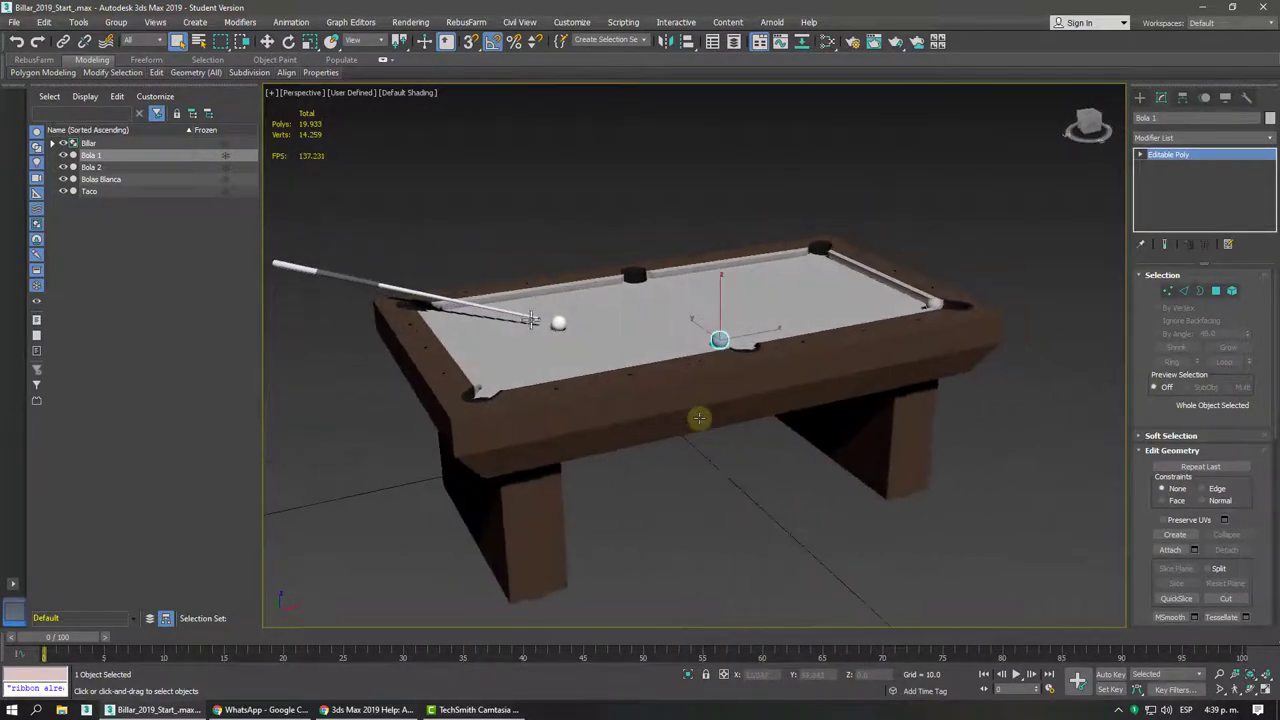
scroll(644, 343, up, 3)
alt+middle_drag(644, 343, 770, 264)
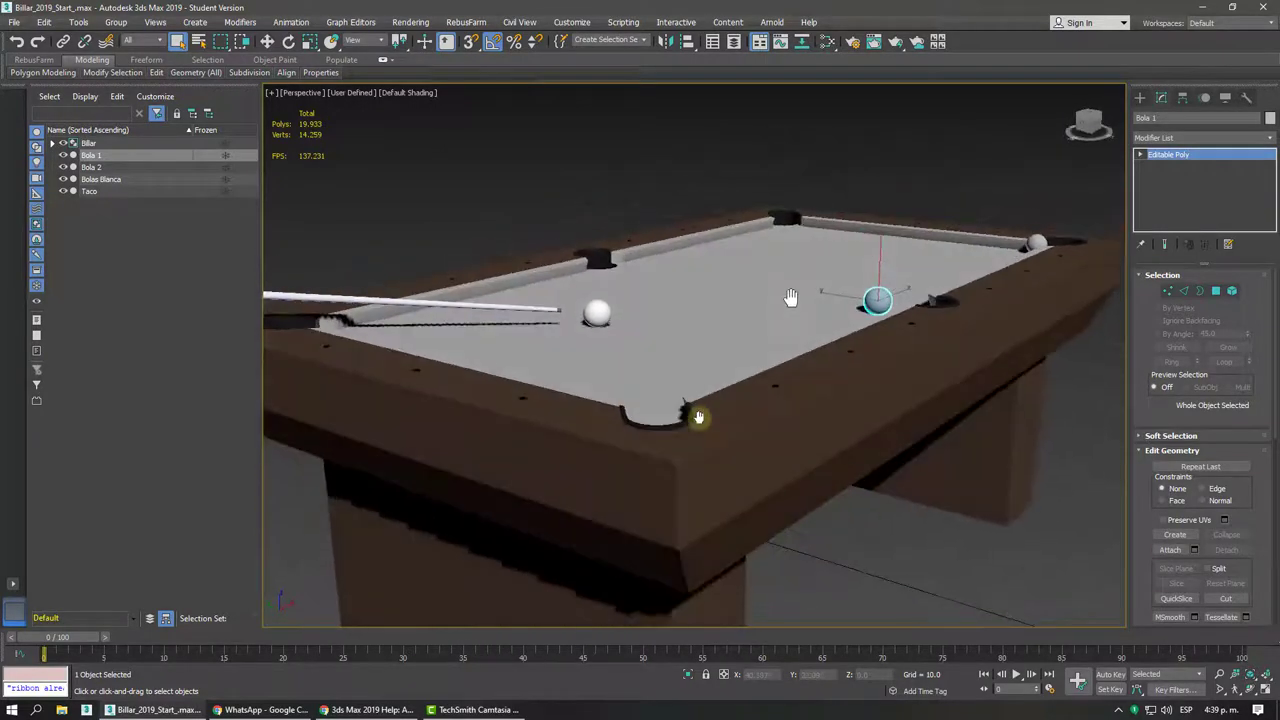
right_click(617, 162)
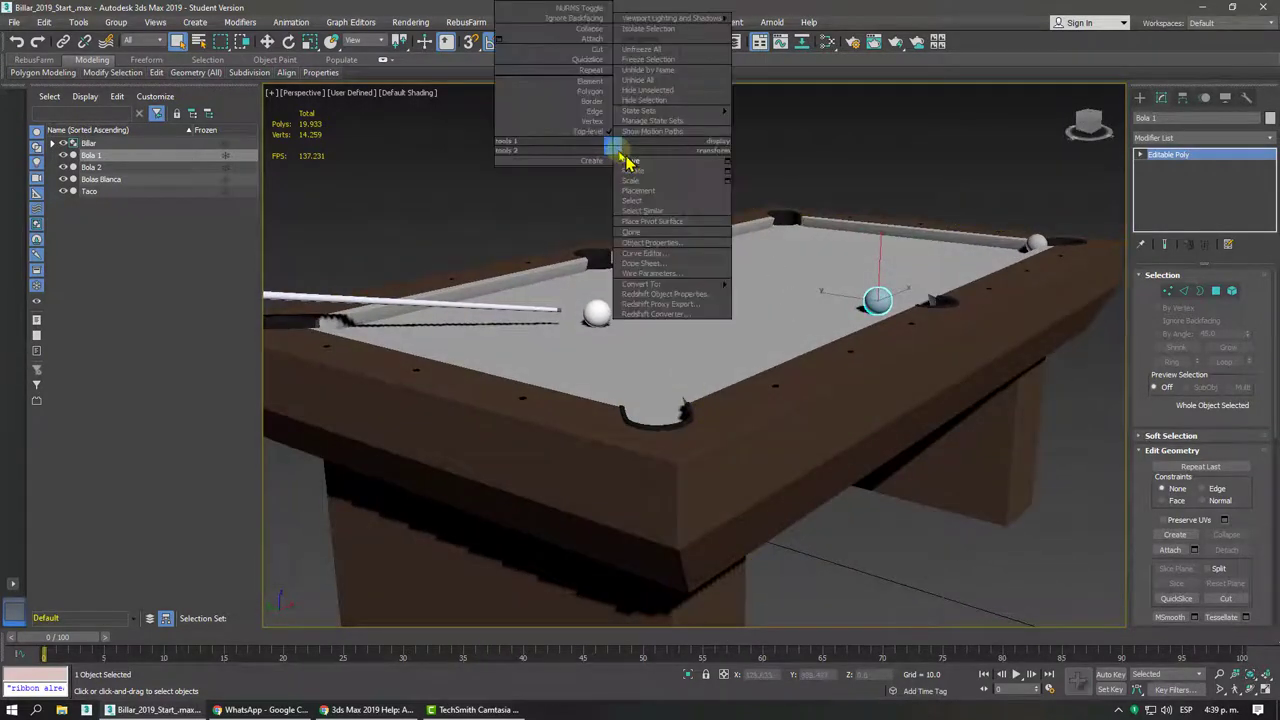
key(w)
scroll(625, 162, down, 2)
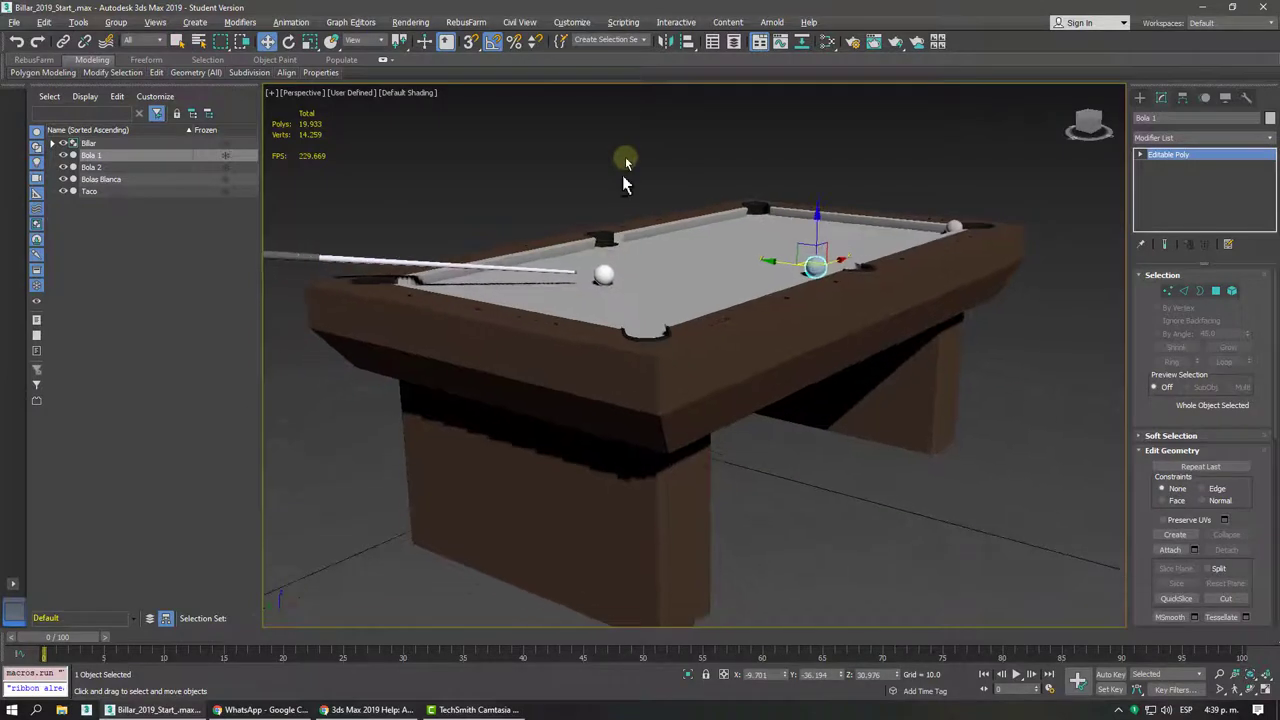
scroll(628, 160, down, 1)
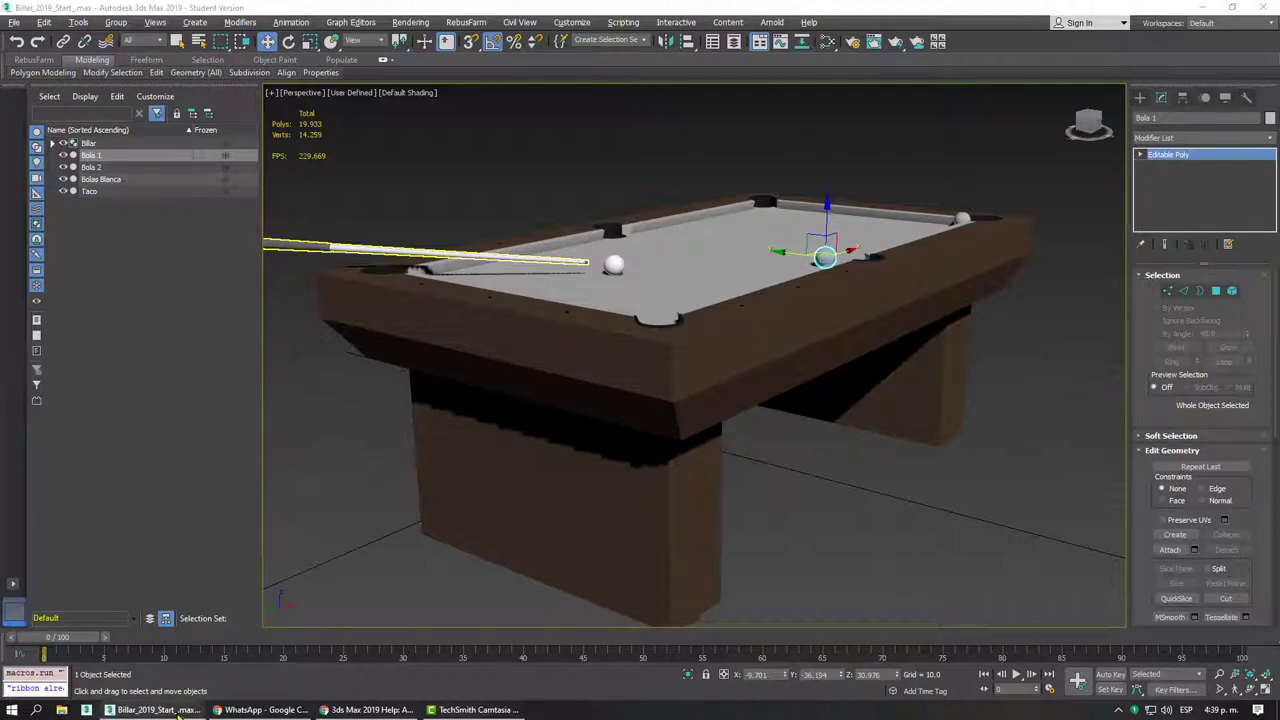
- Search Google in Chrome for 'Illusion of life'
click(360, 709)
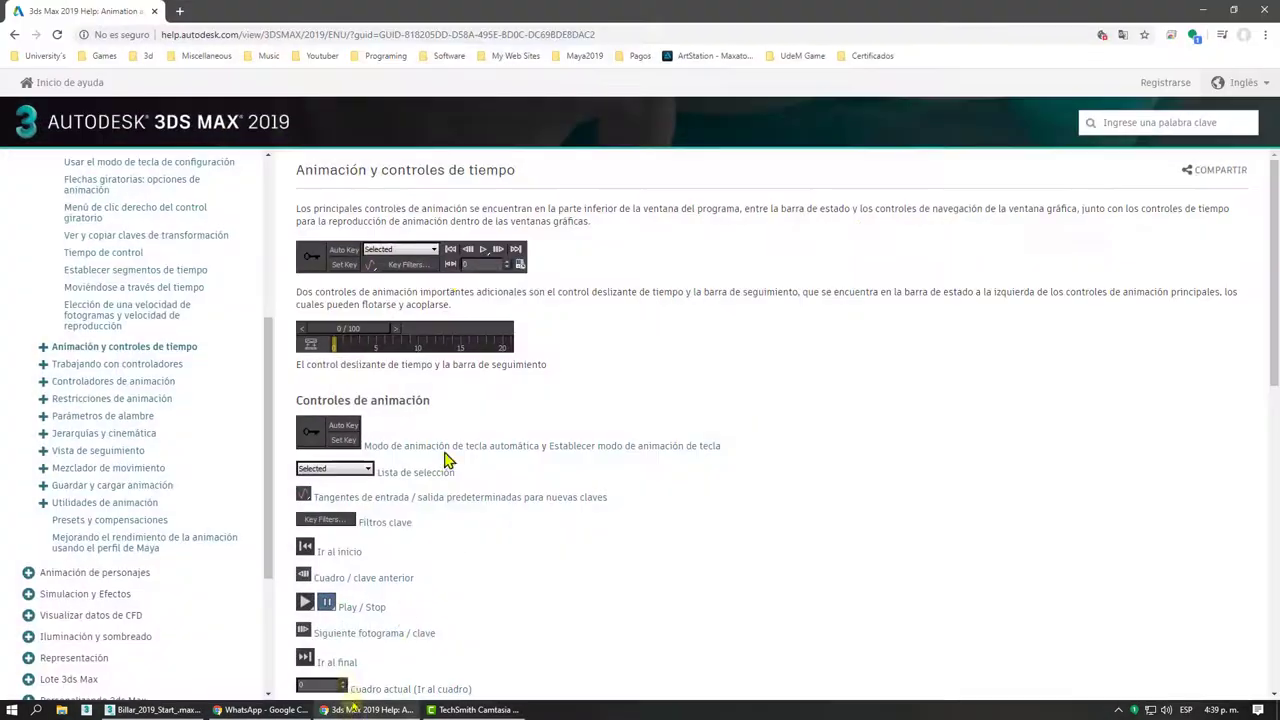
click(226, 34)
text(I)
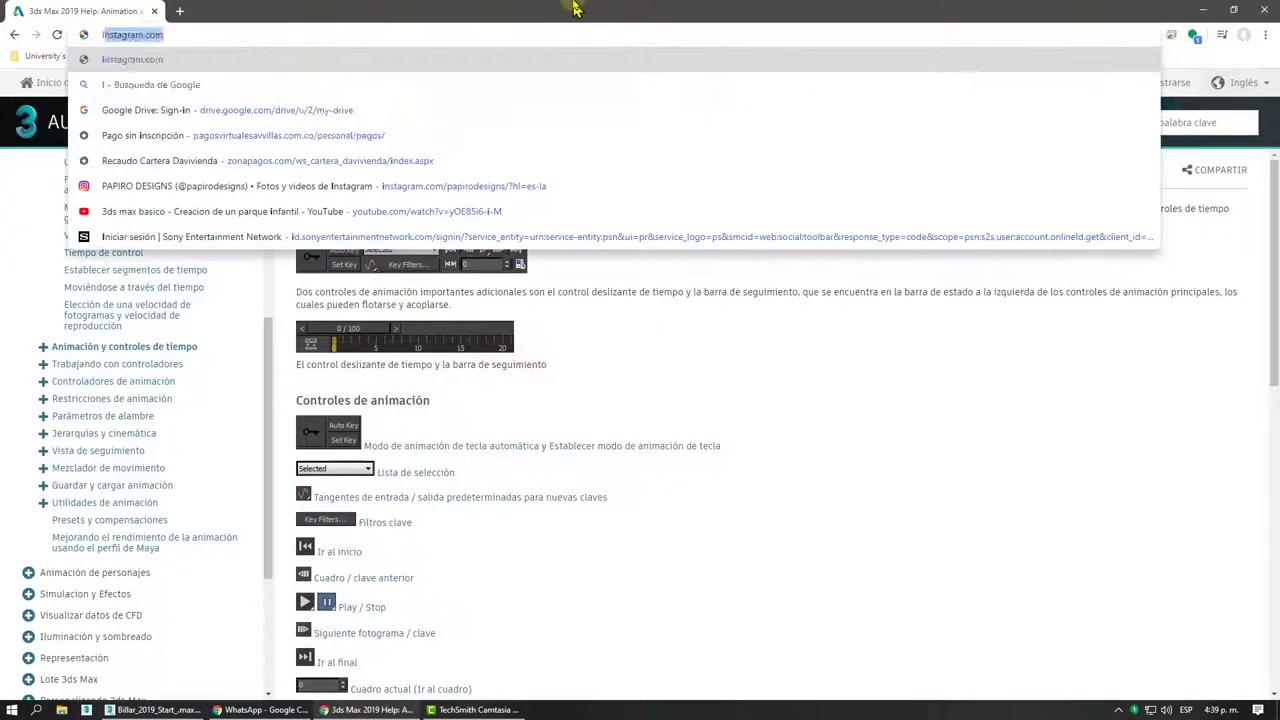
text(llusion of )
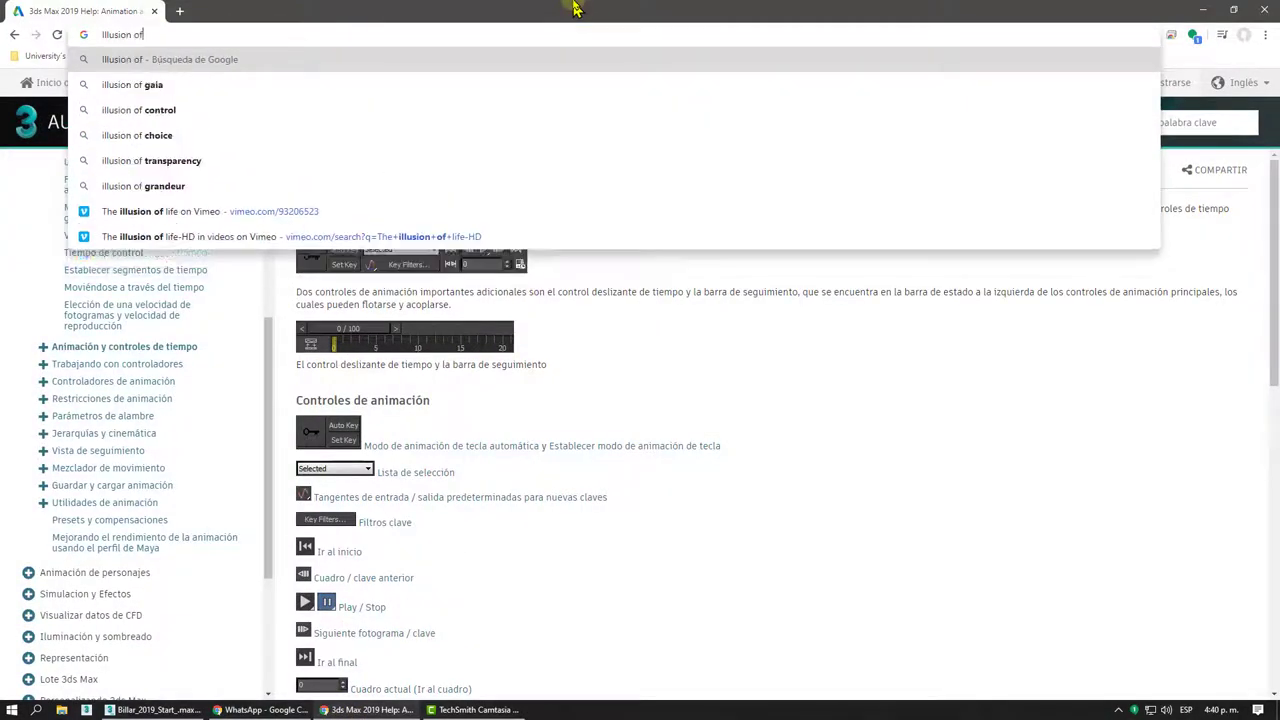
text(life)
key(Return)
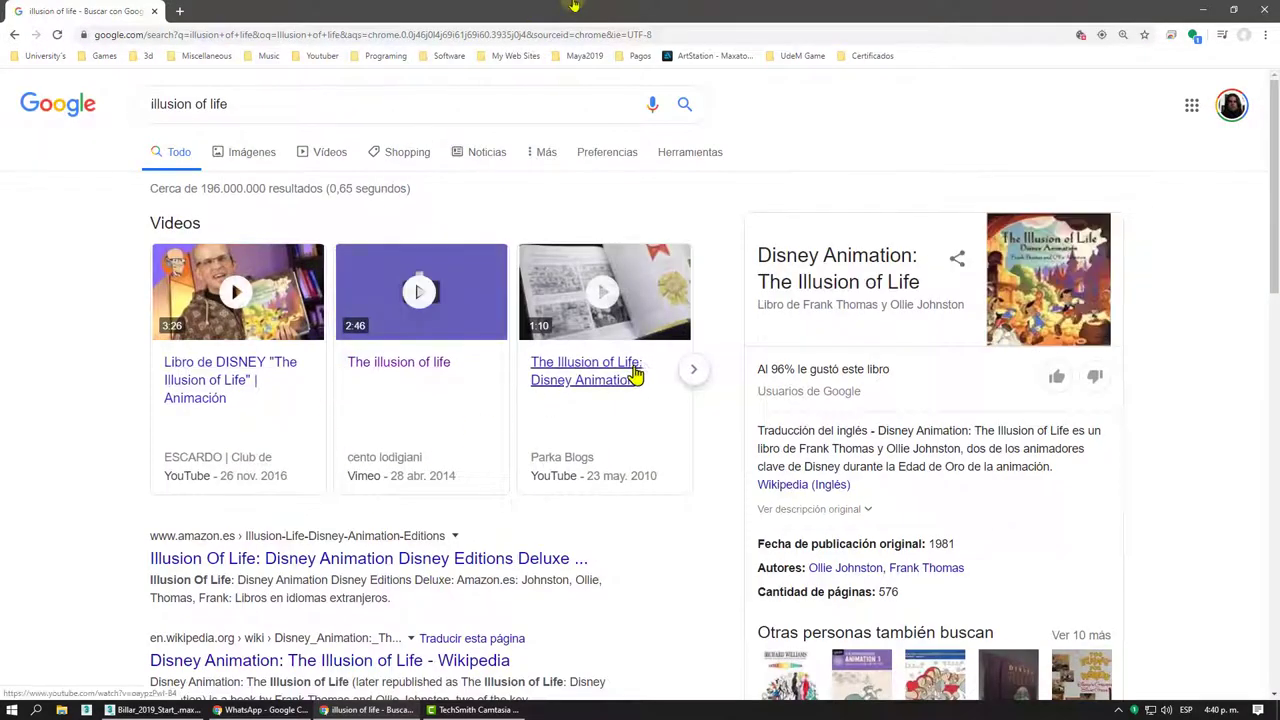
- Browse the image results and preview the notodoanimacion Illusion of Life image
click(1012, 272)
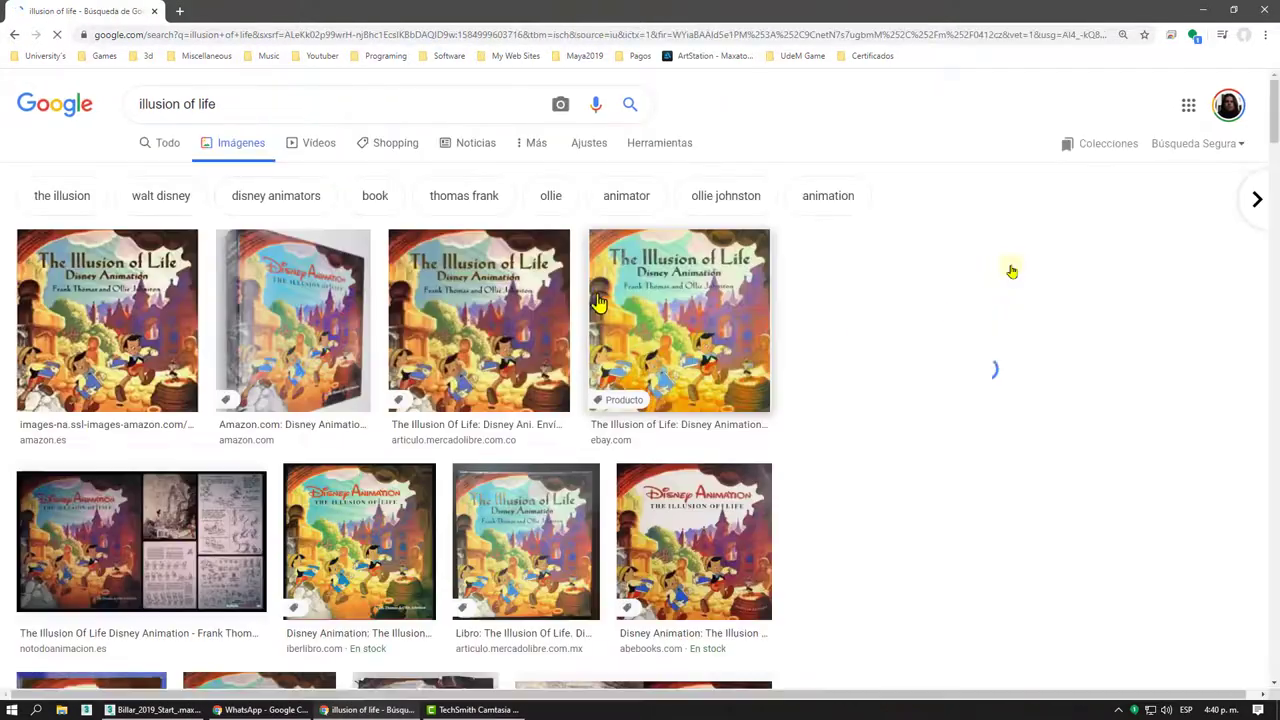
click(100, 300)
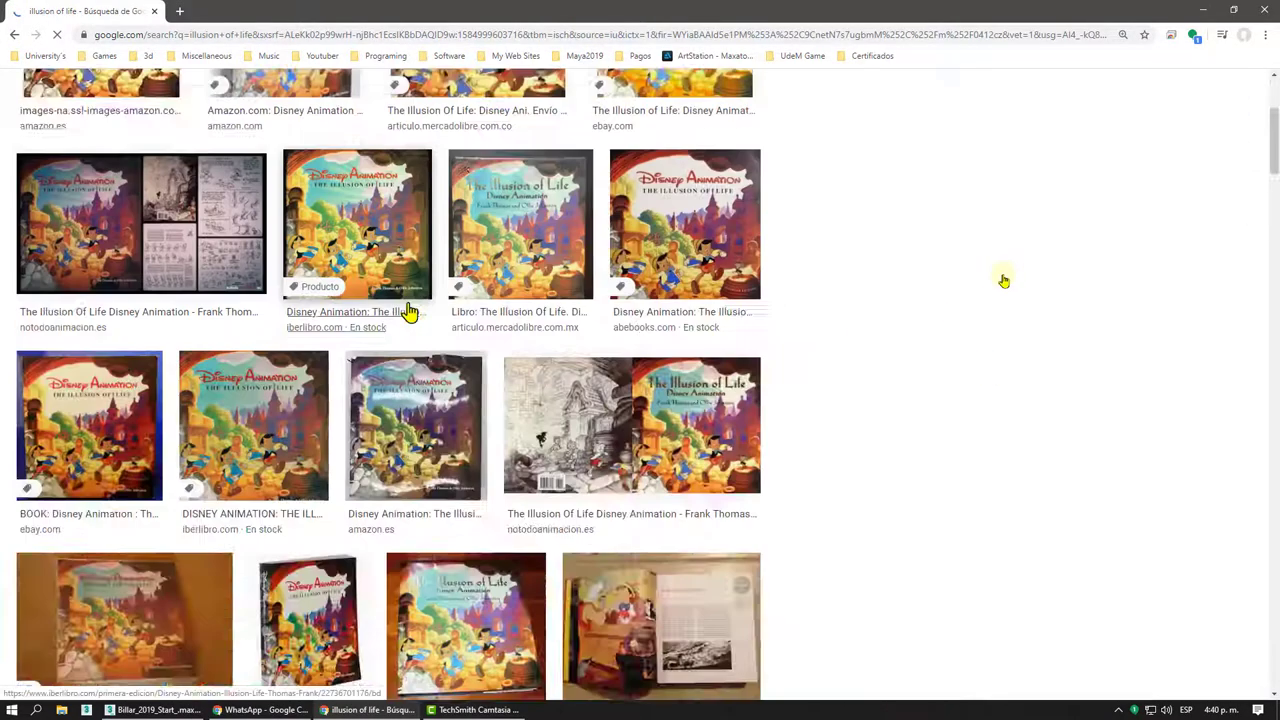
scroll(997, 288, down, 3)
scroll(990, 300, down, 3)
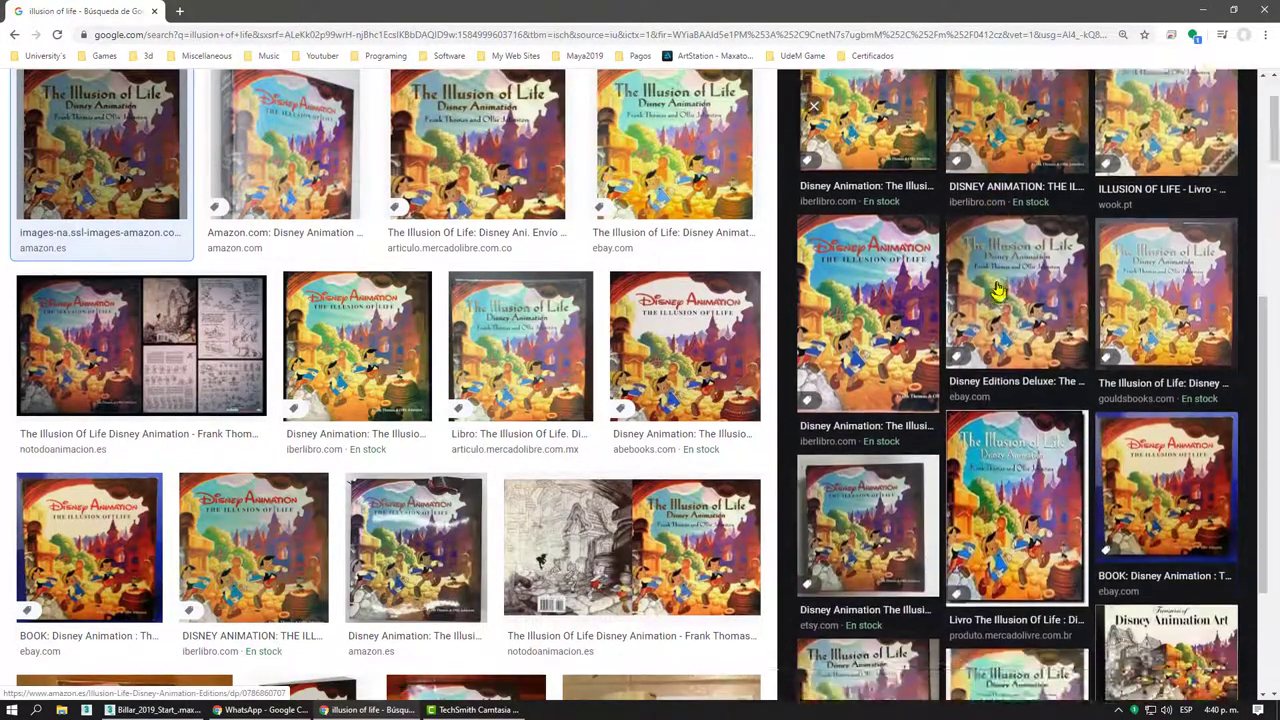
scroll(960, 320, up, 6)
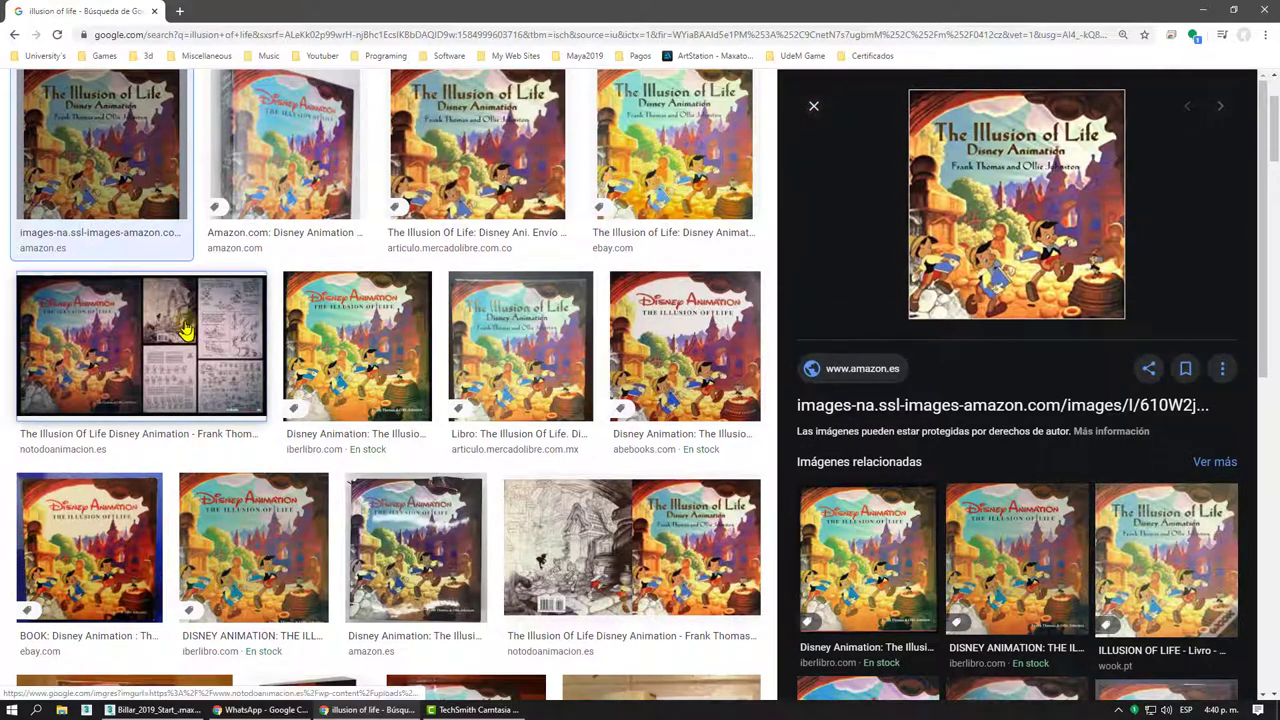
click(185, 328)
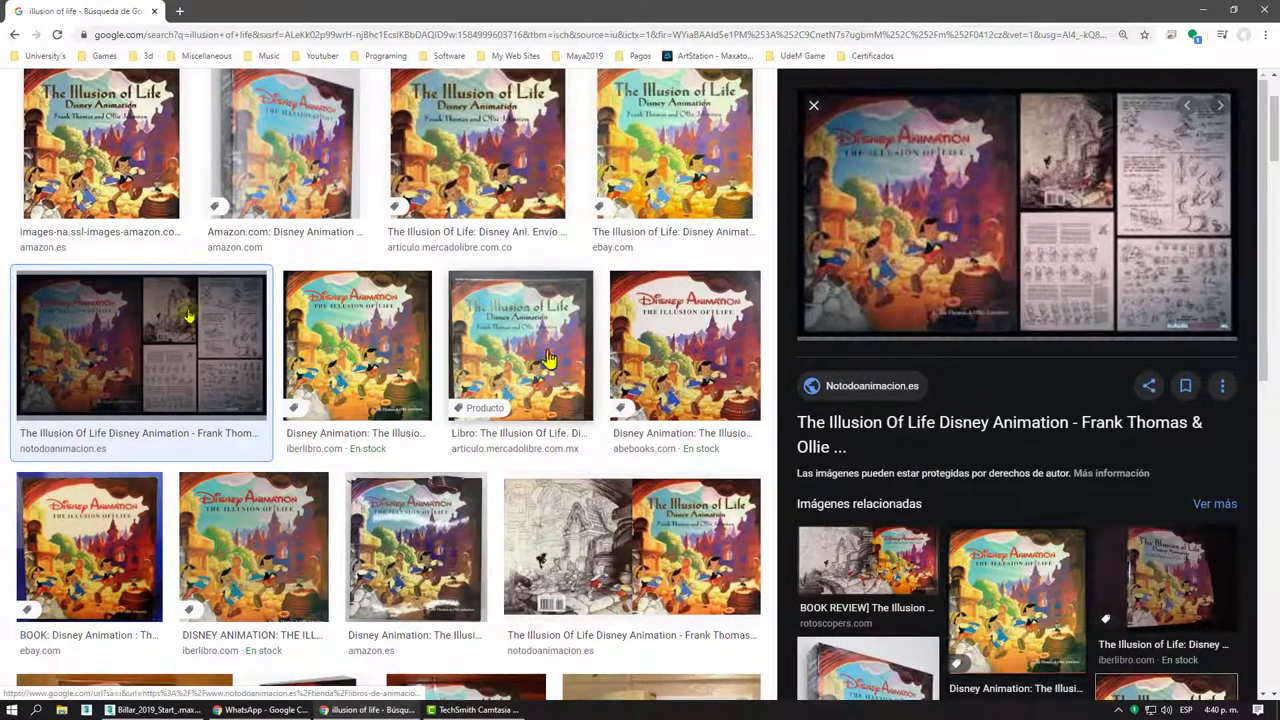
scroll(235, 160, up, 2)
- Replace the search query with 'Animation surv', removing the mistyped letter
triple_click(241, 111)
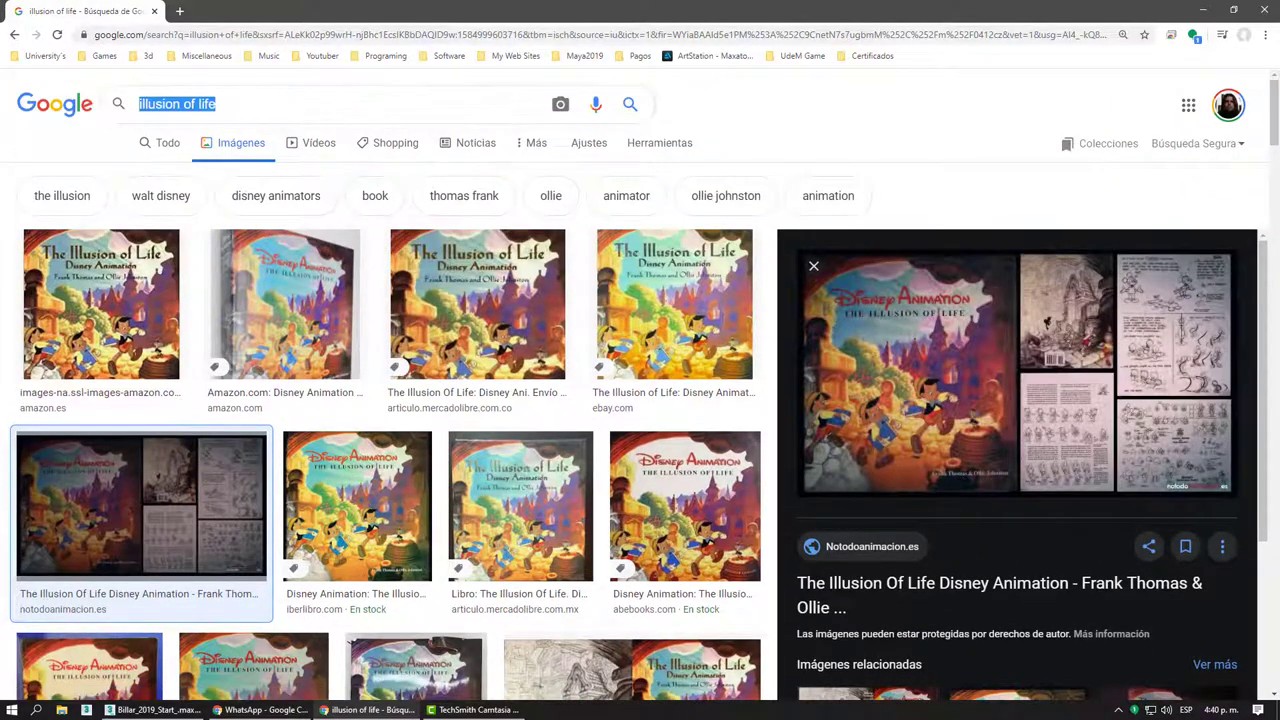
text(A)
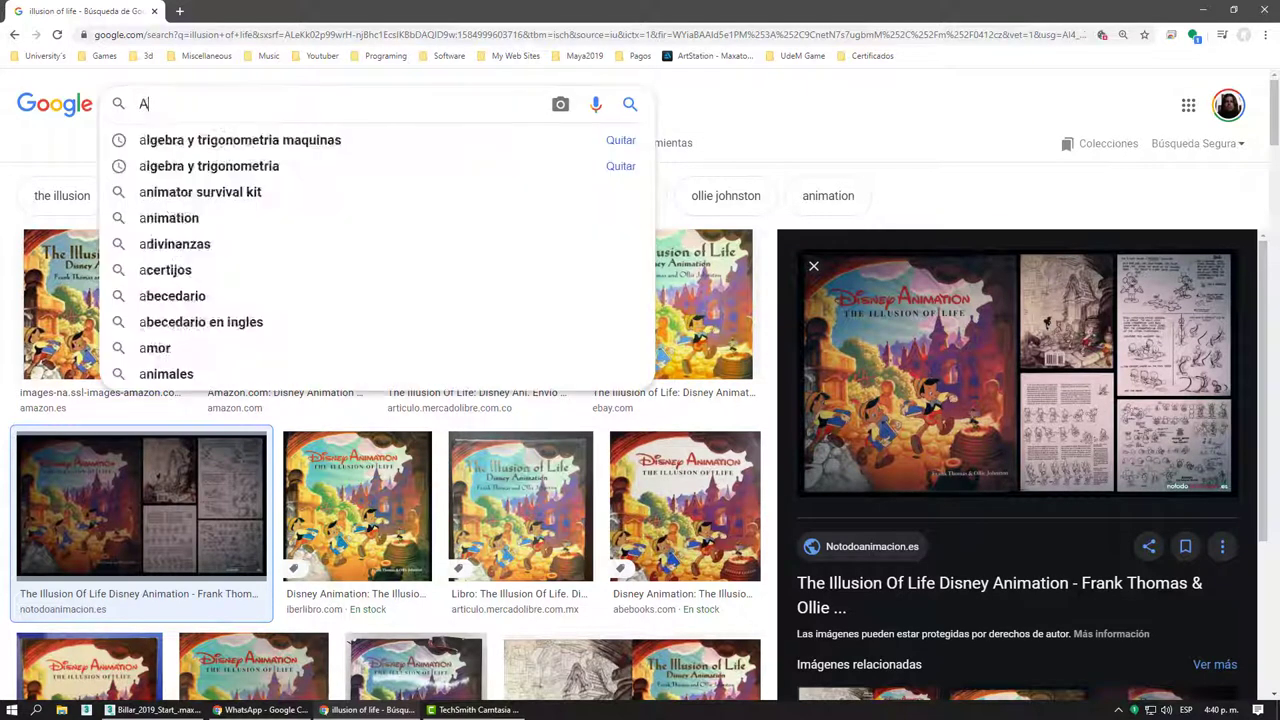
text(nimation s)
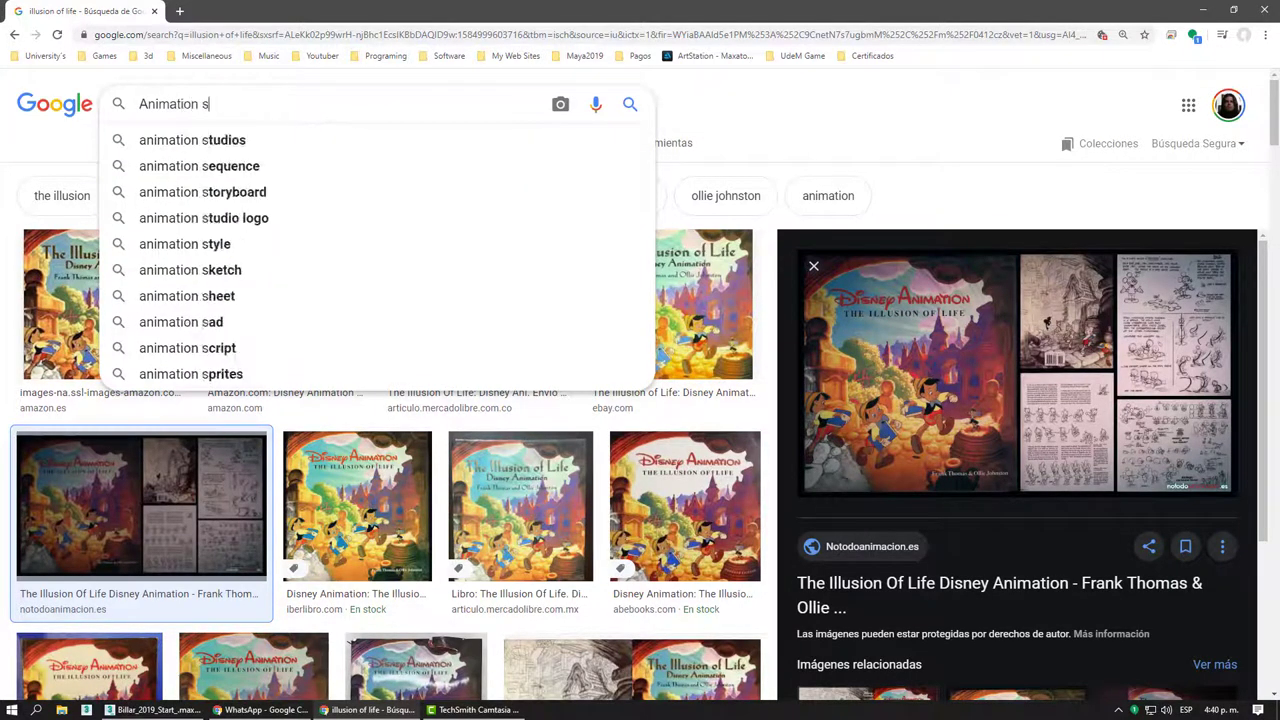
text(urvaval)
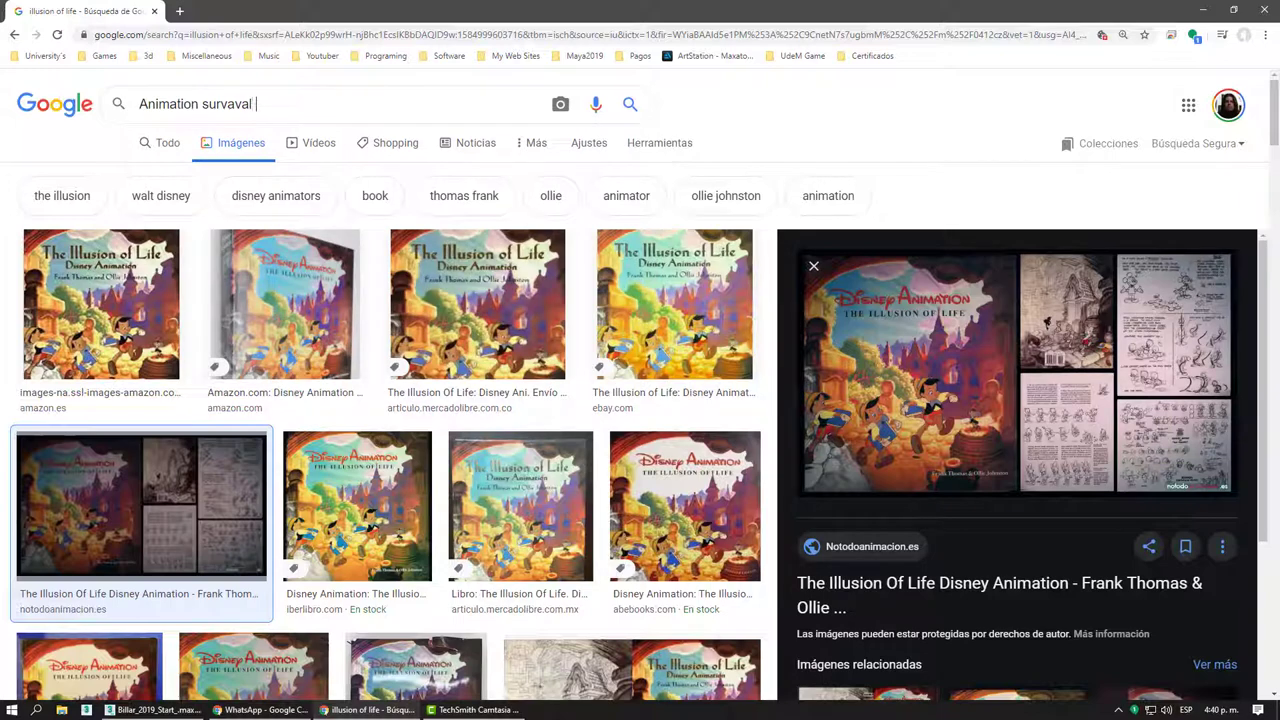
key(BackSpace)
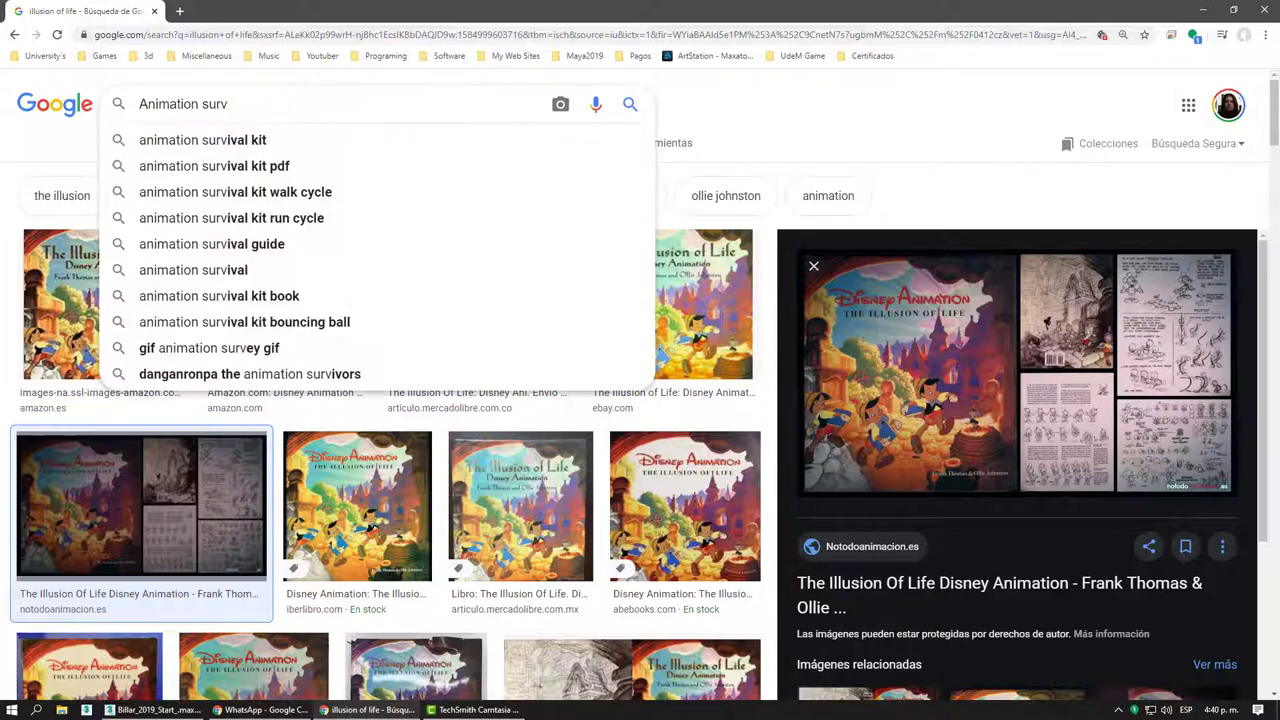
- Search images for 'animation survival kit' and grab the results page address
click(205, 147)
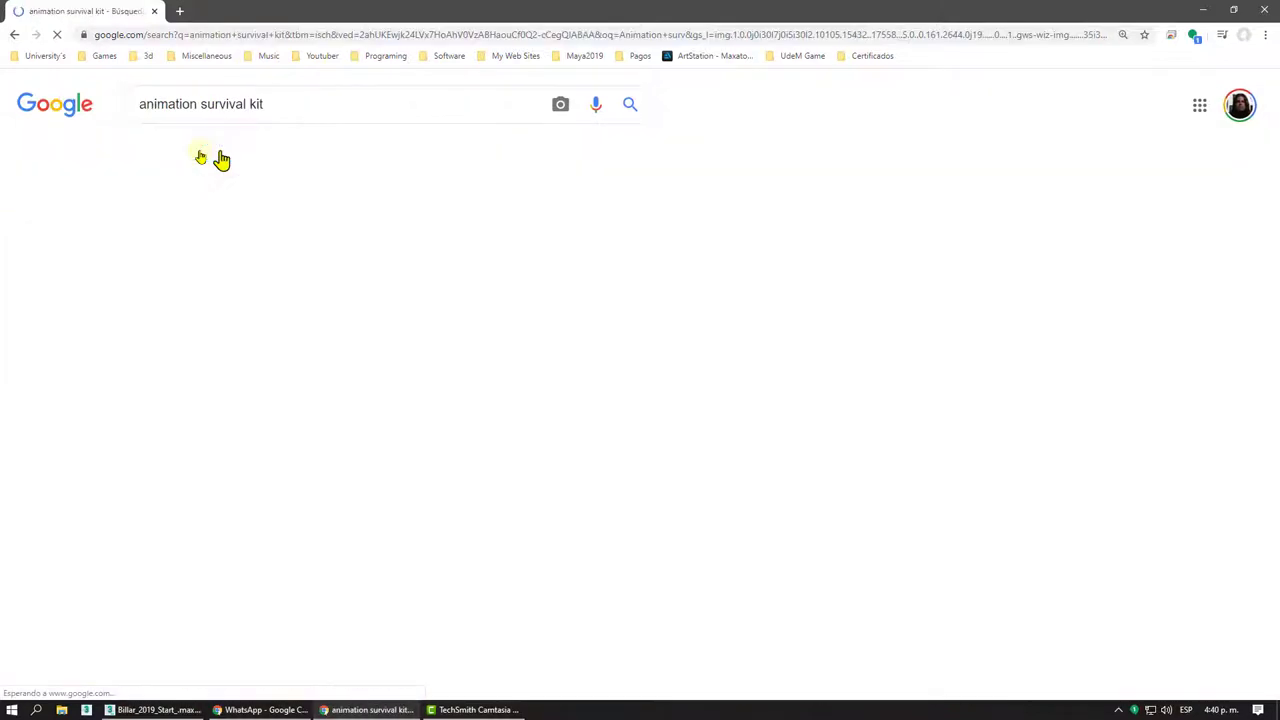
click(122, 348)
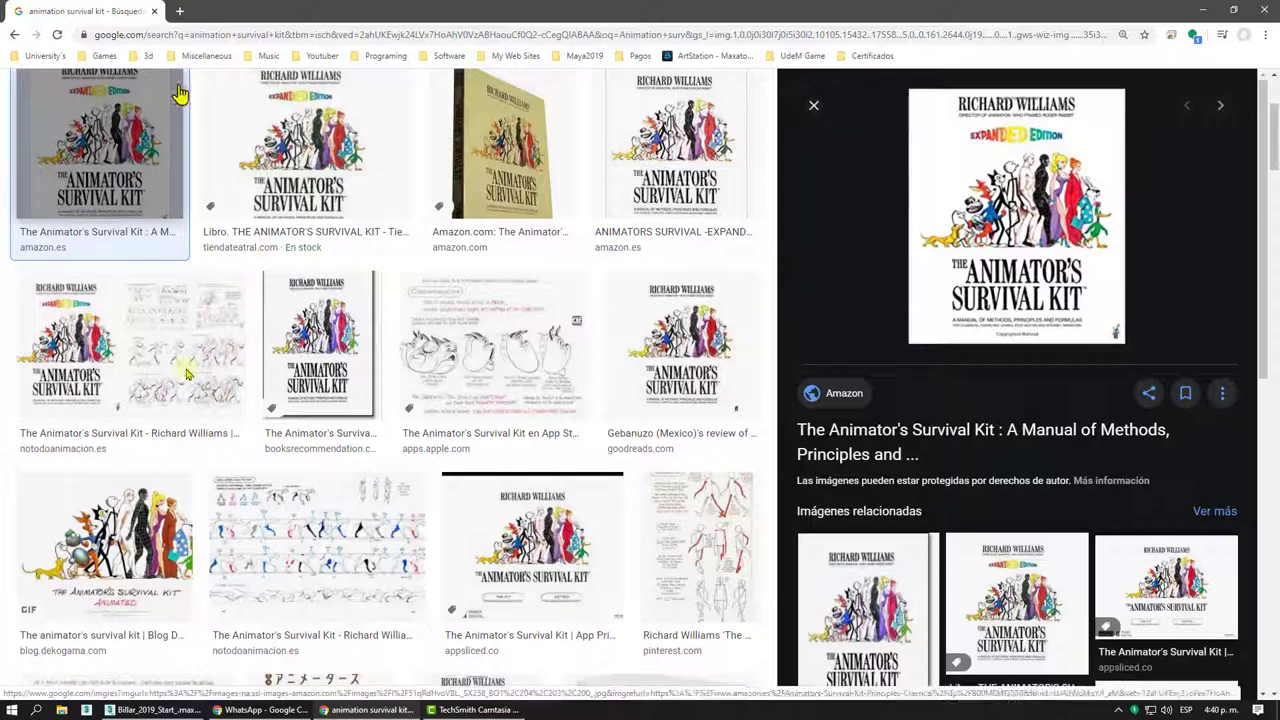
click(177, 34)
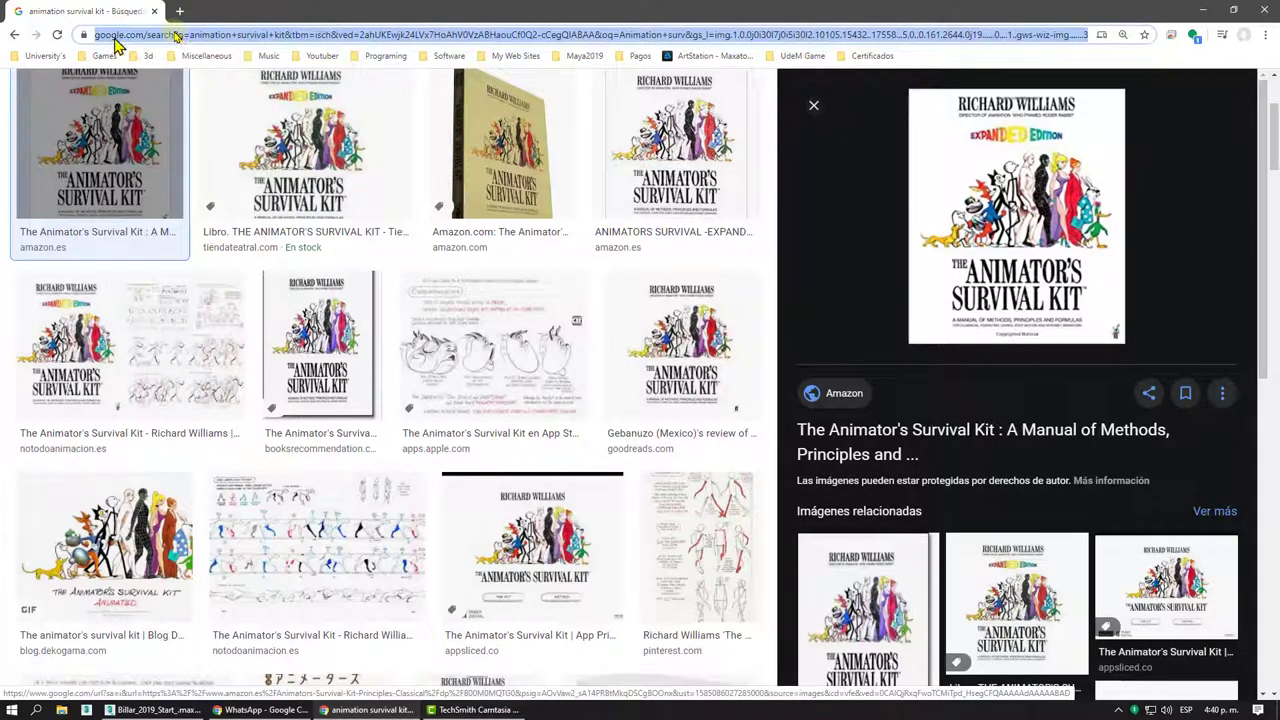
- Go back to the Illusion of Life results and load the survival kit results in a new tab
click(14, 36)
click(14, 36)
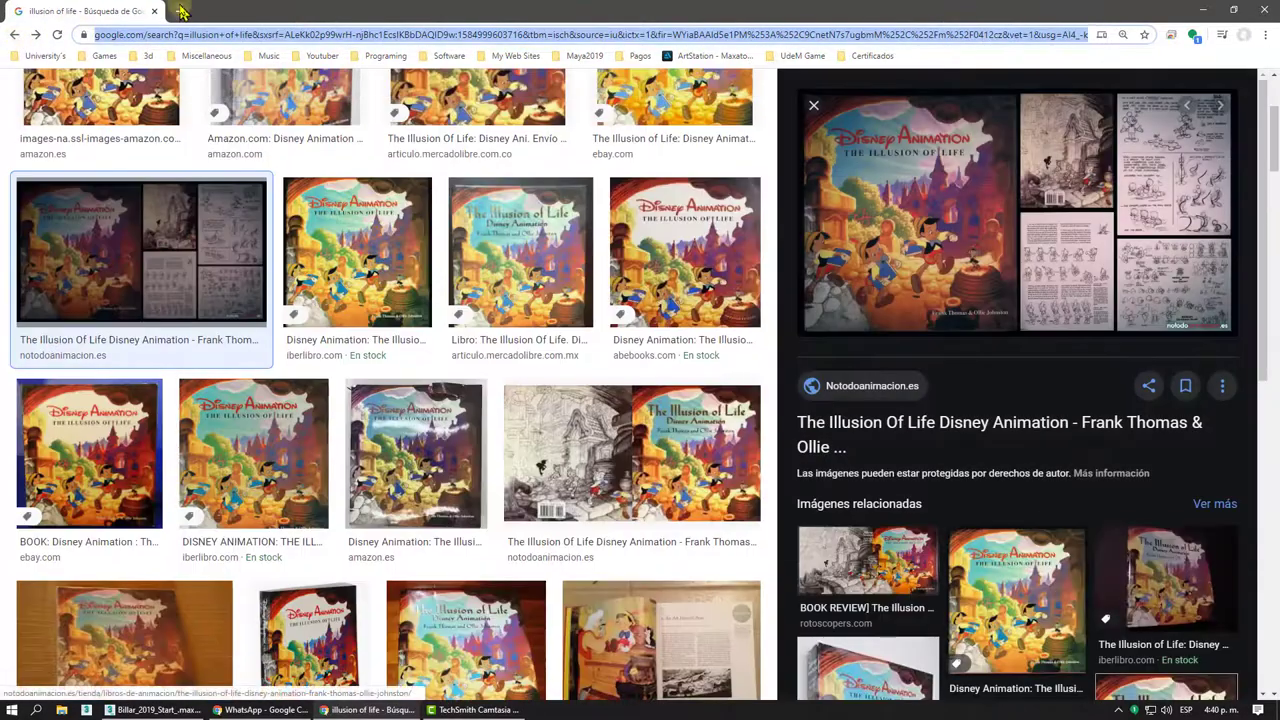
click(179, 11)
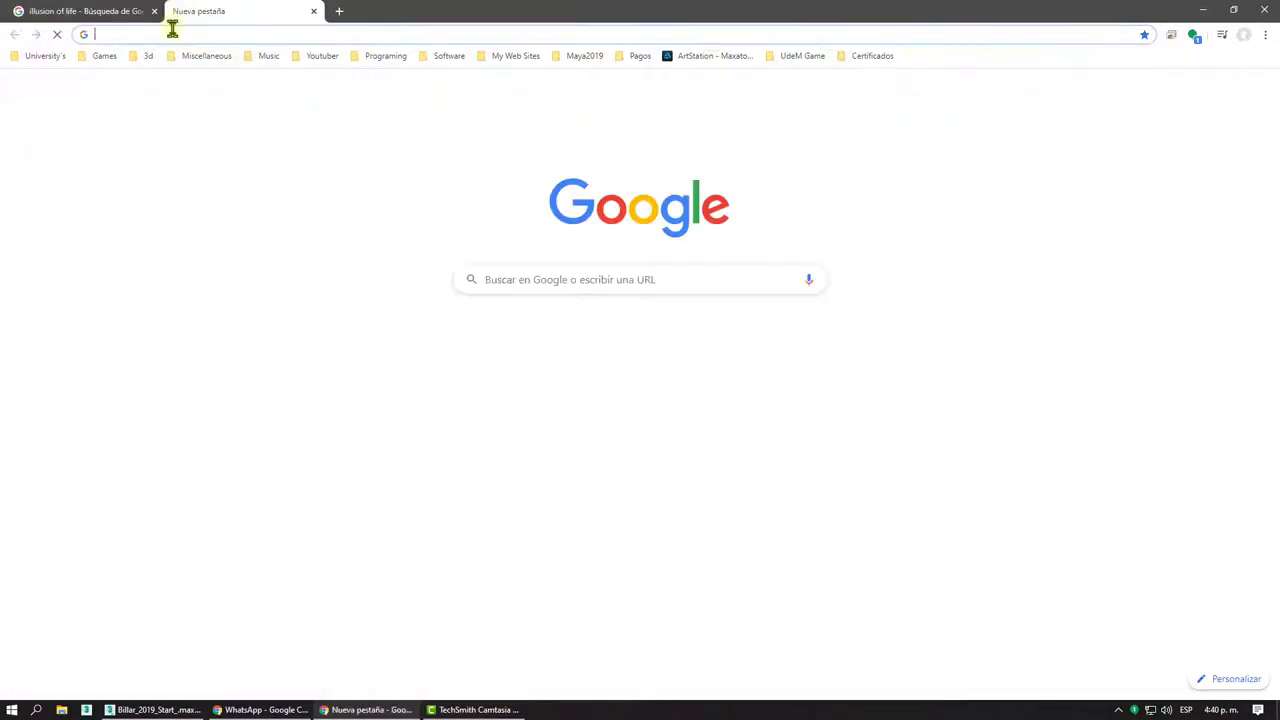
key(ctrl+v)
key(Return)
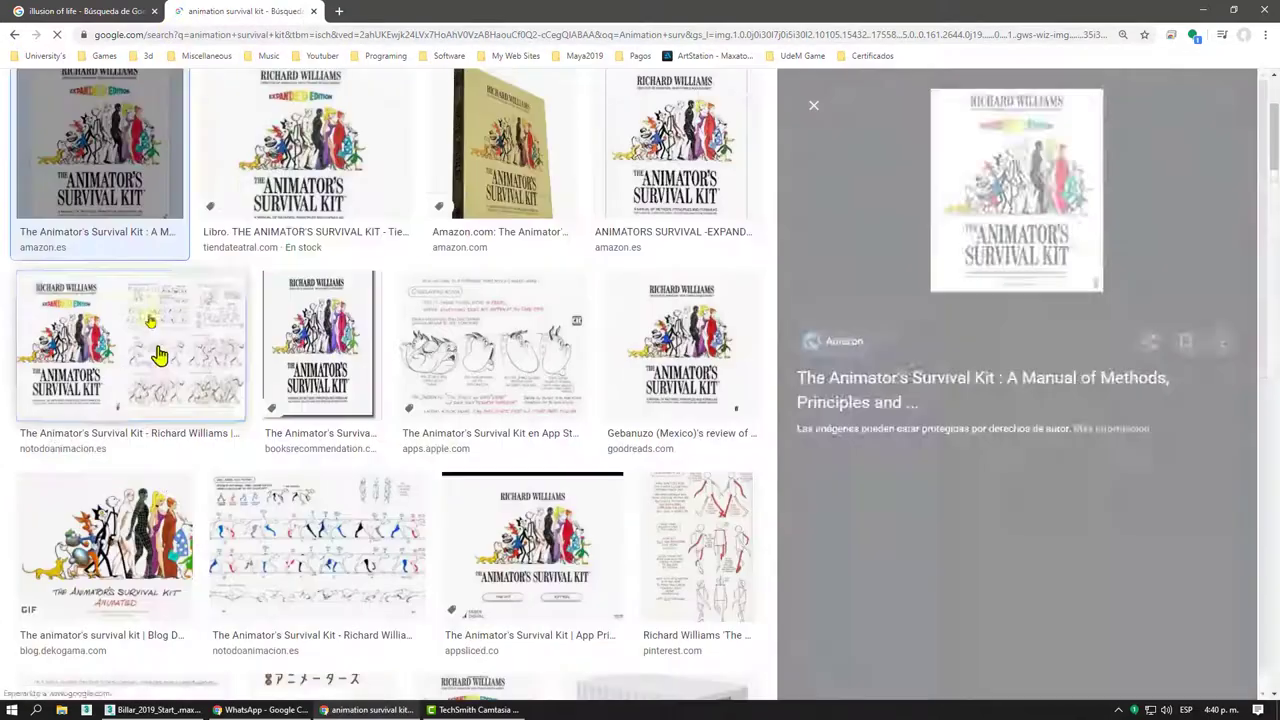
click(158, 355)
scroll(270, 170, up, 5)
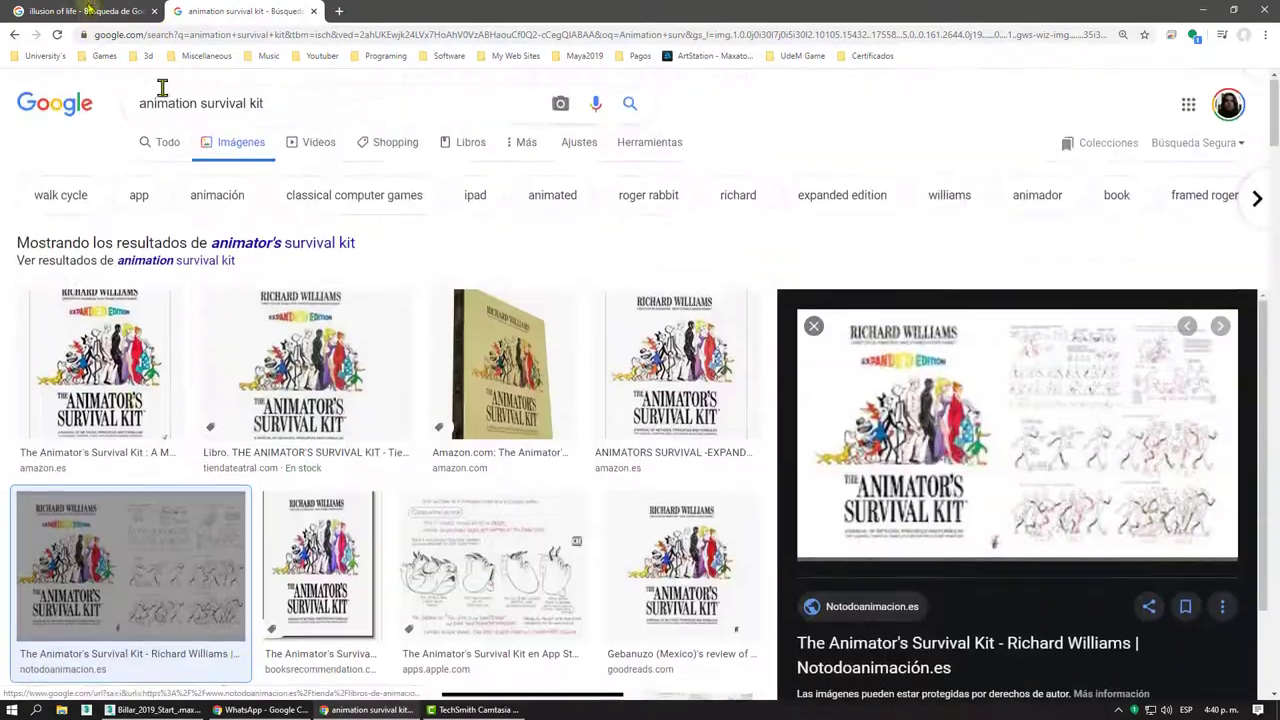
click(88, 10)
scroll(390, 380, up, 2)
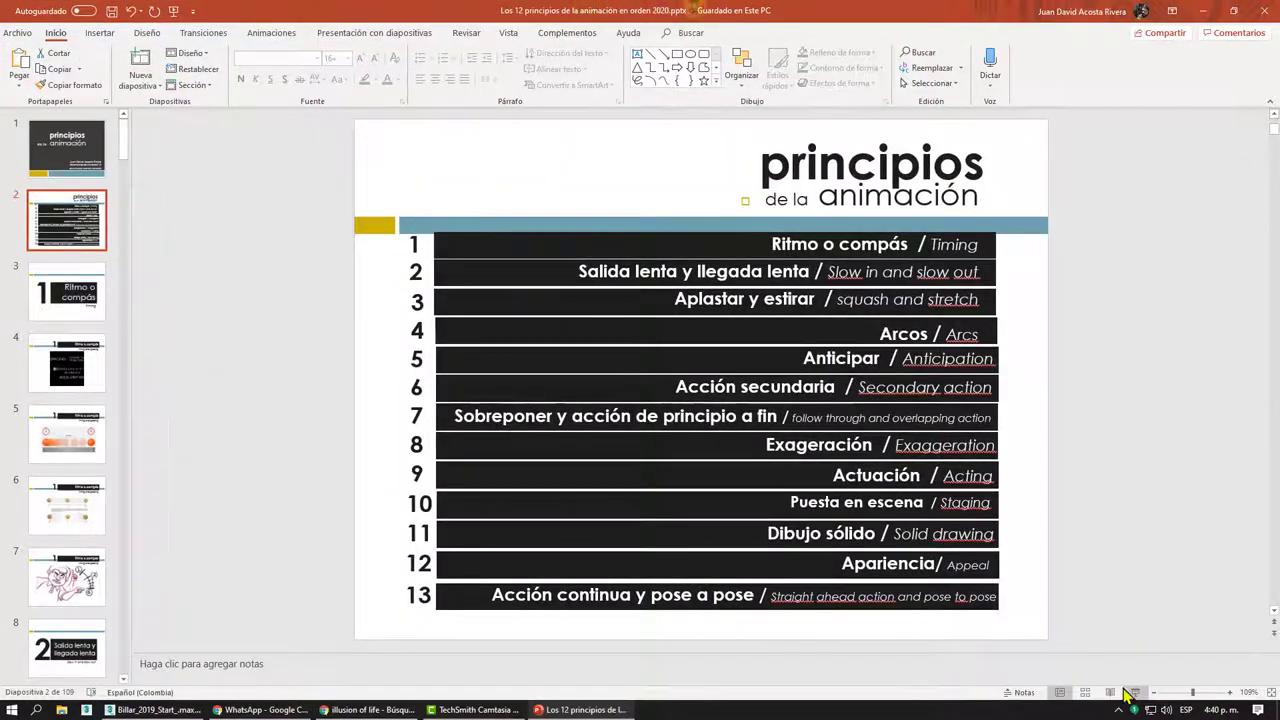
- Present the deck in Presenter View from slide 2 and open the Configuración de visualización menu
drag(840, 18, 390, 75)
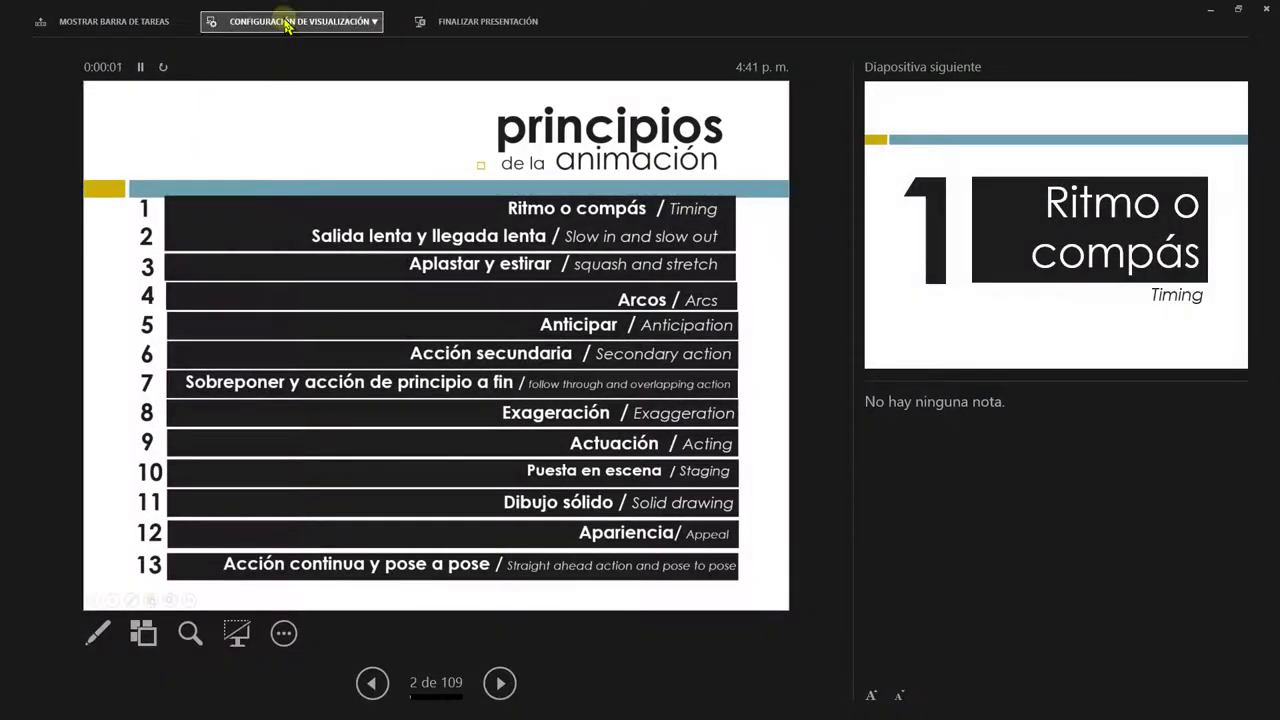
click(285, 23)
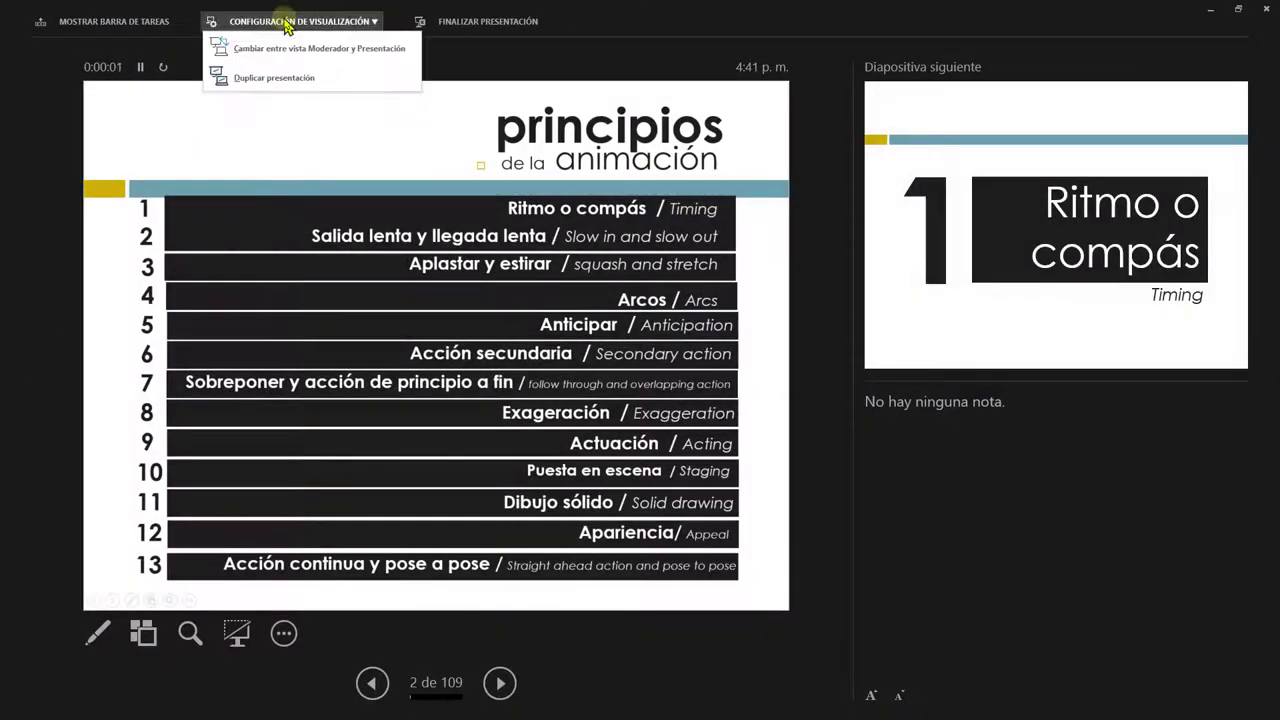
- Choose 'Cambiar entre vista Moderador y Presentación' to show the 13-principles slide full screen
click(272, 48)
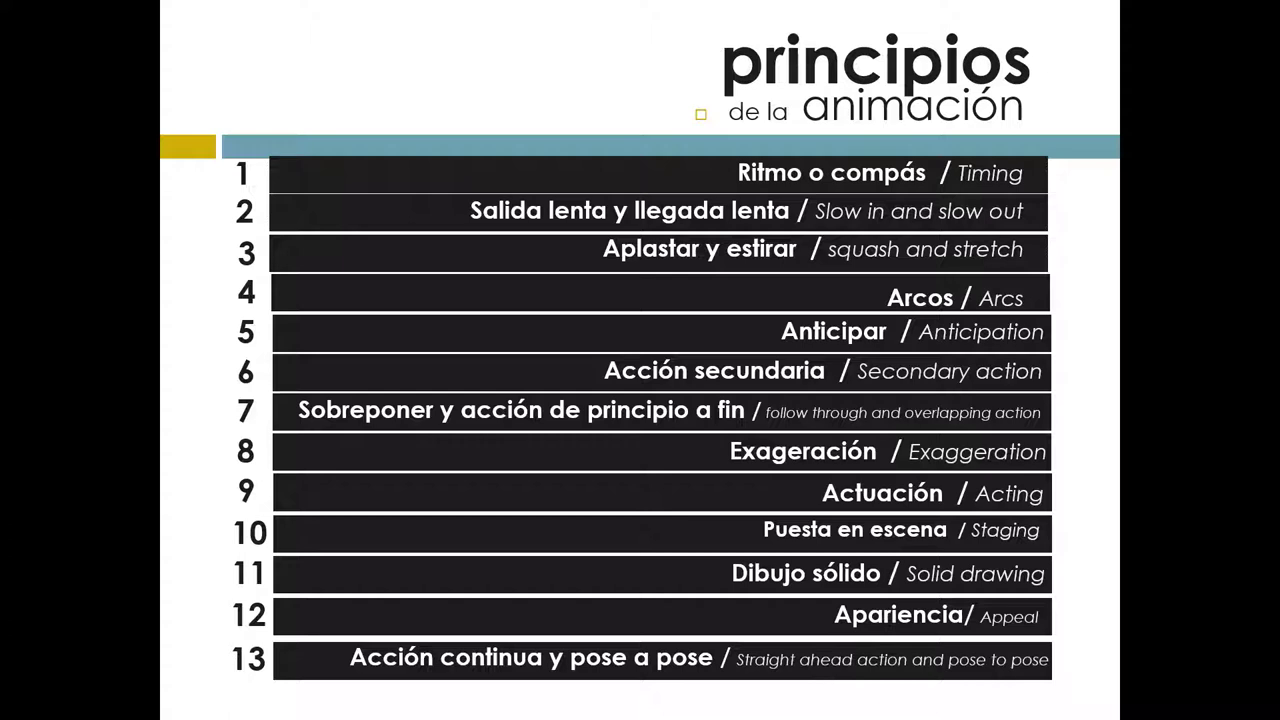
- Advance through the Ritmo o compás timing, stopwatch, coin and arc slides to 'Salida lenta y llegada lenta'
key(Right)
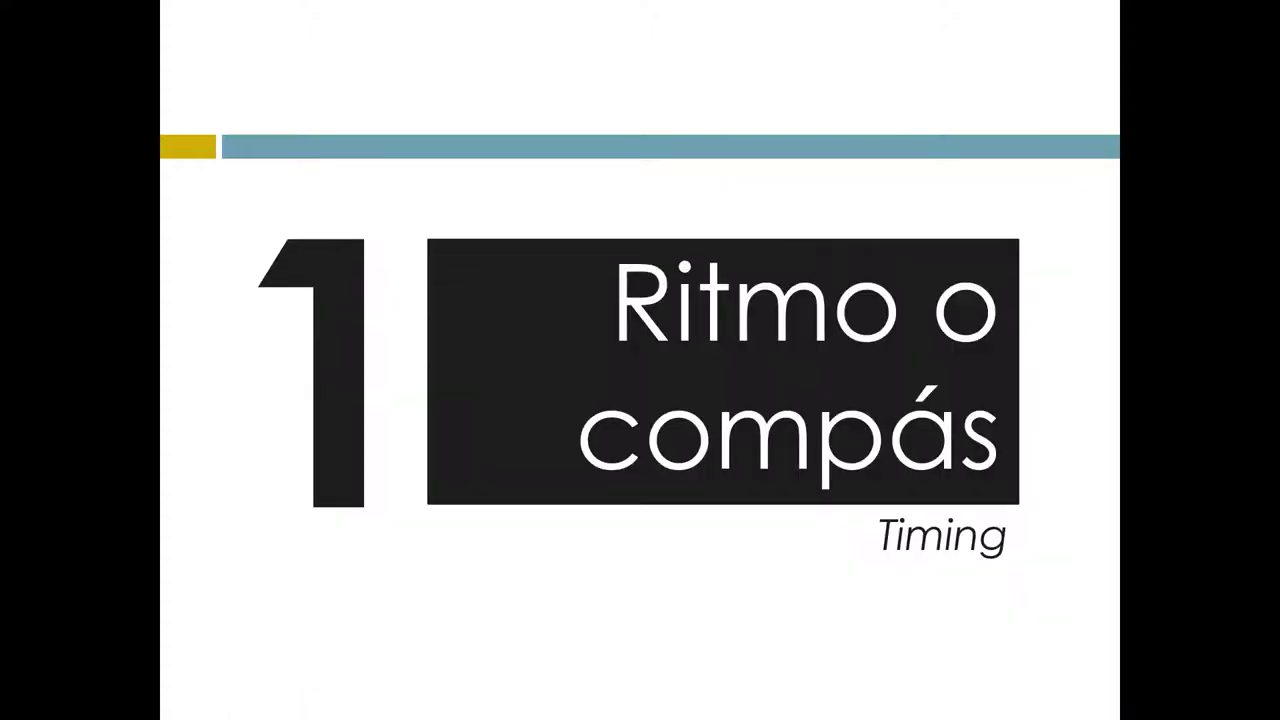
key(Right)
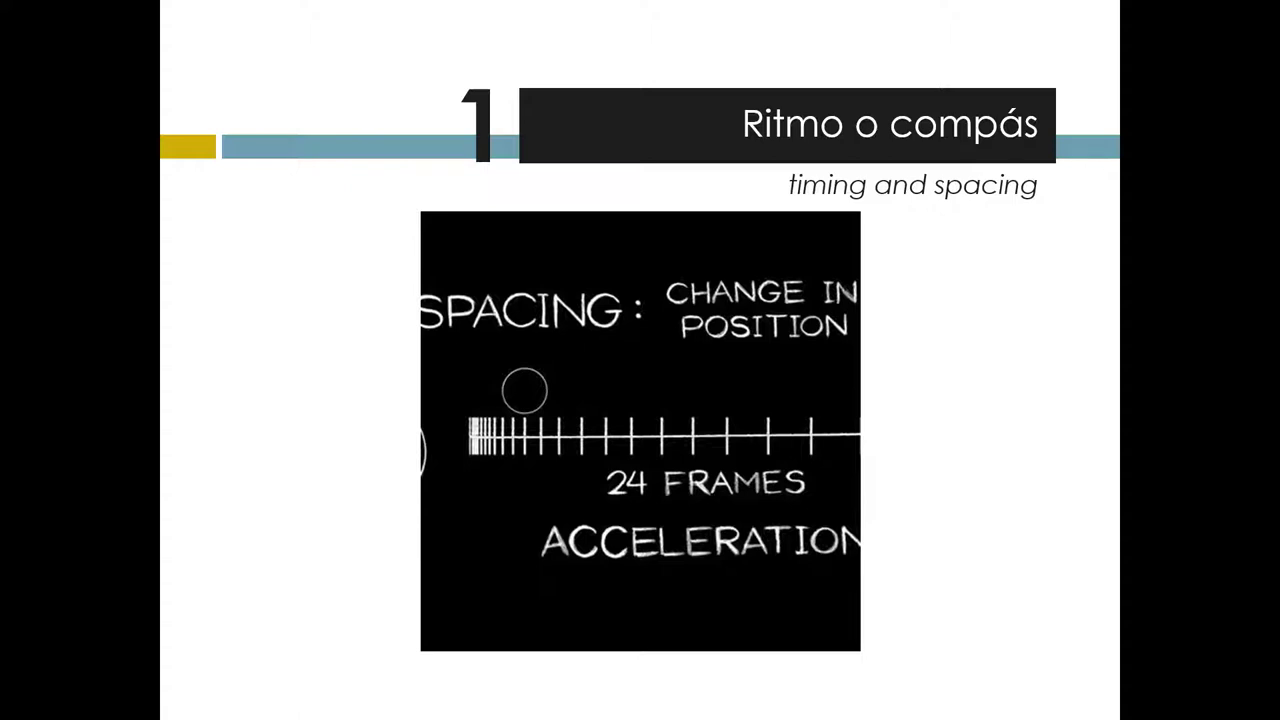
key(Right)
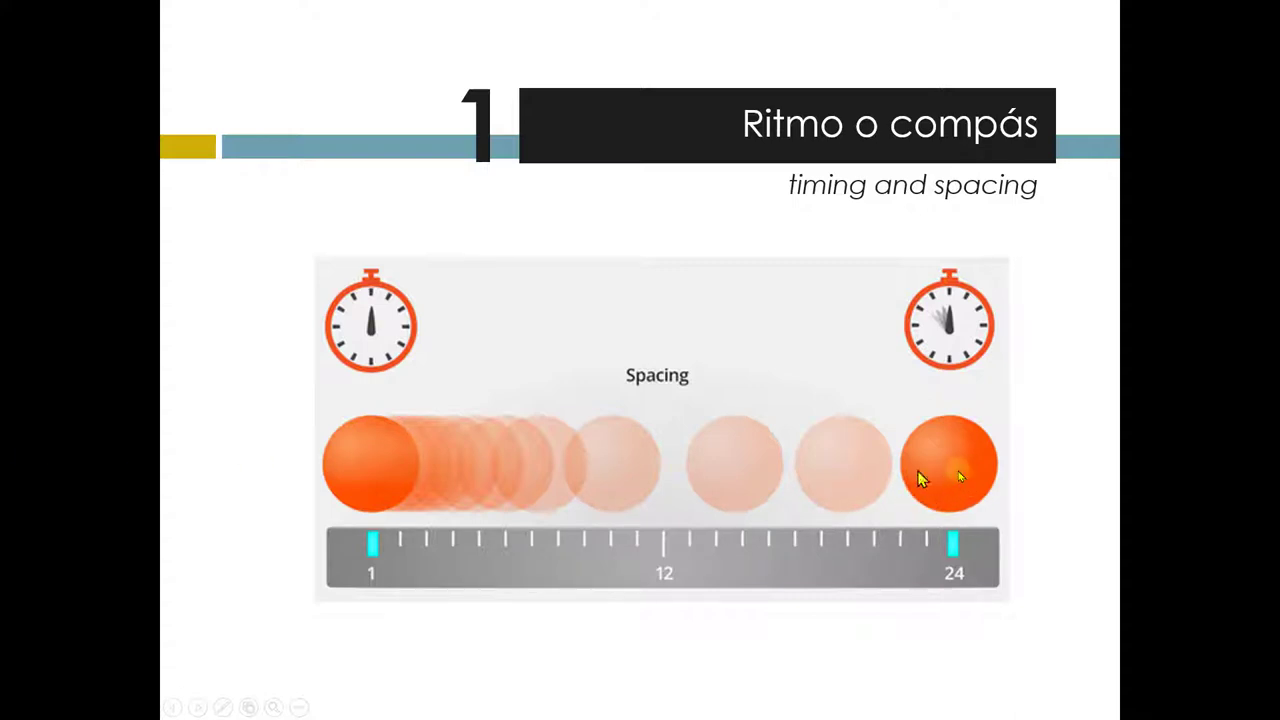
click(843, 484)
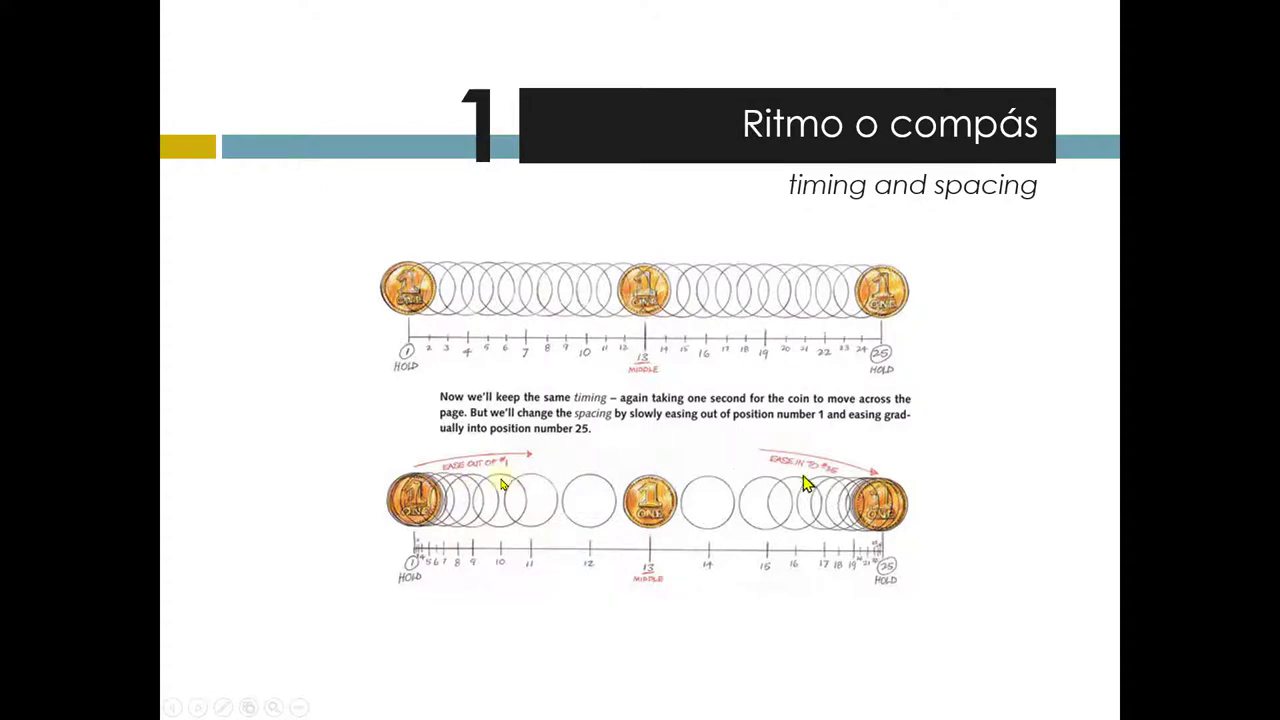
click(848, 564)
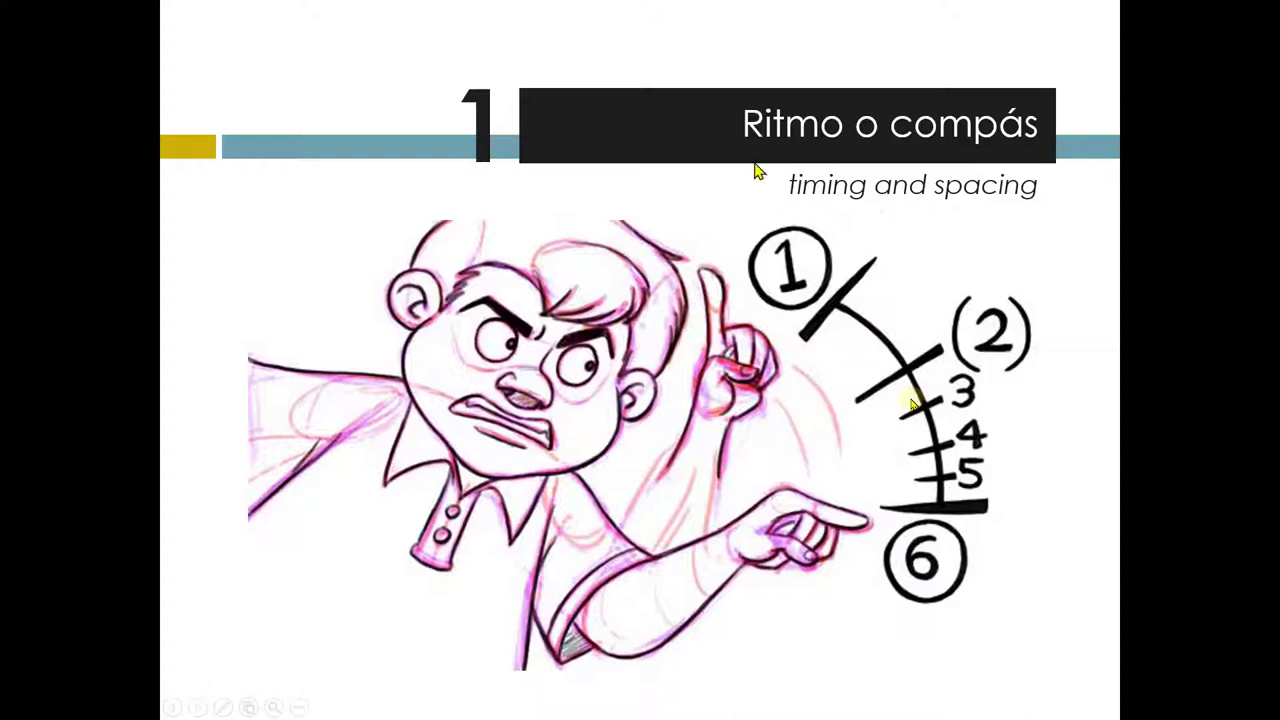
click(797, 237)
key(Left)
key(Right)
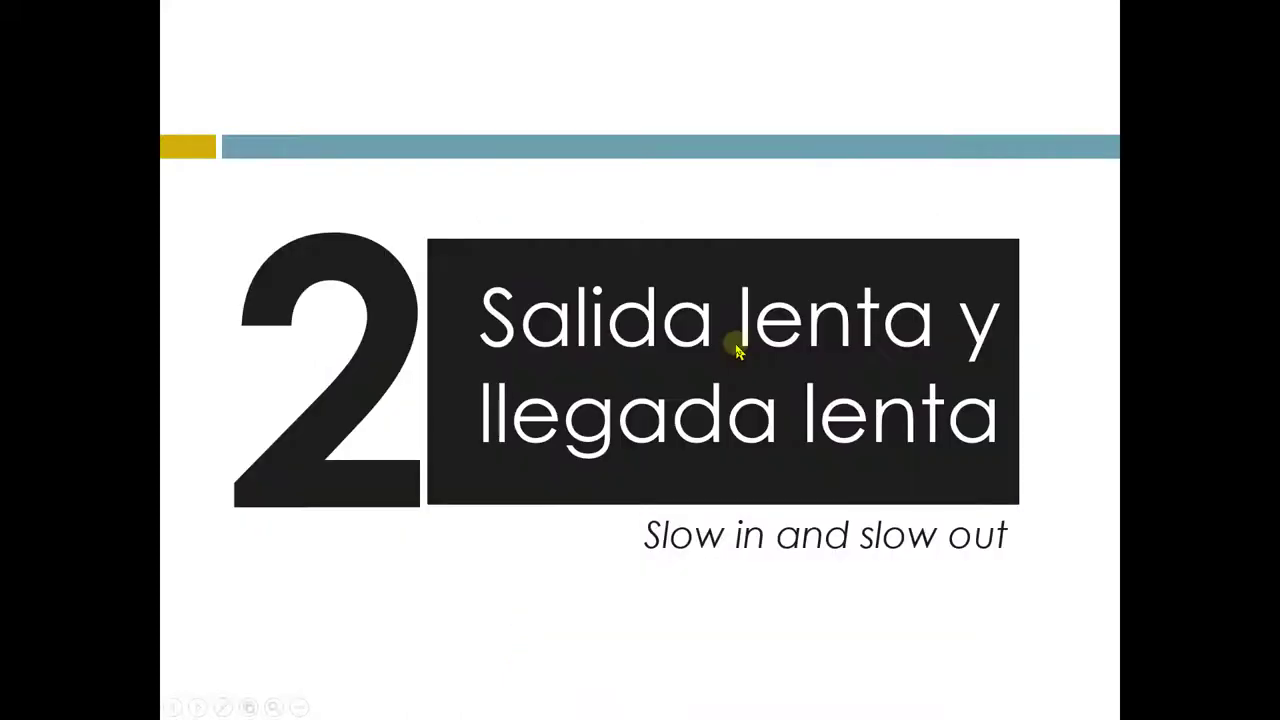
- Step through the slow-in/slow-out examples: swing, circle diagrams, motion graph, bags and faces
key(Right)
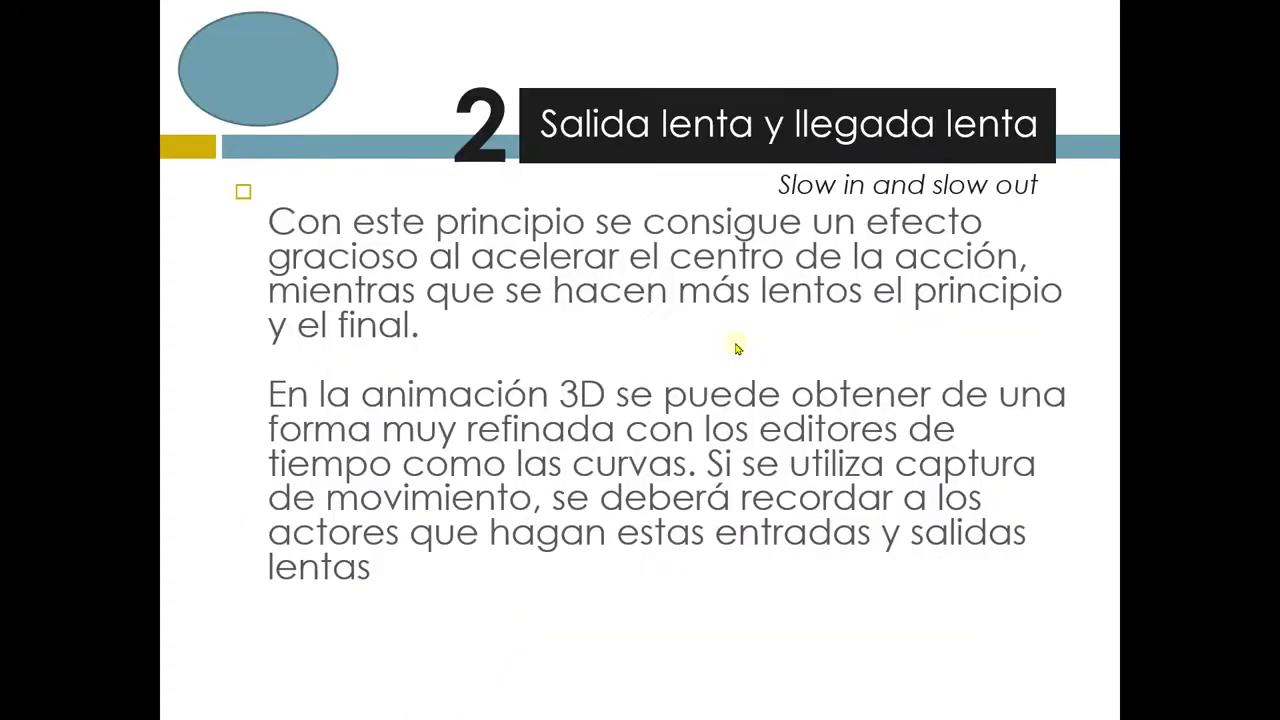
key(Right)
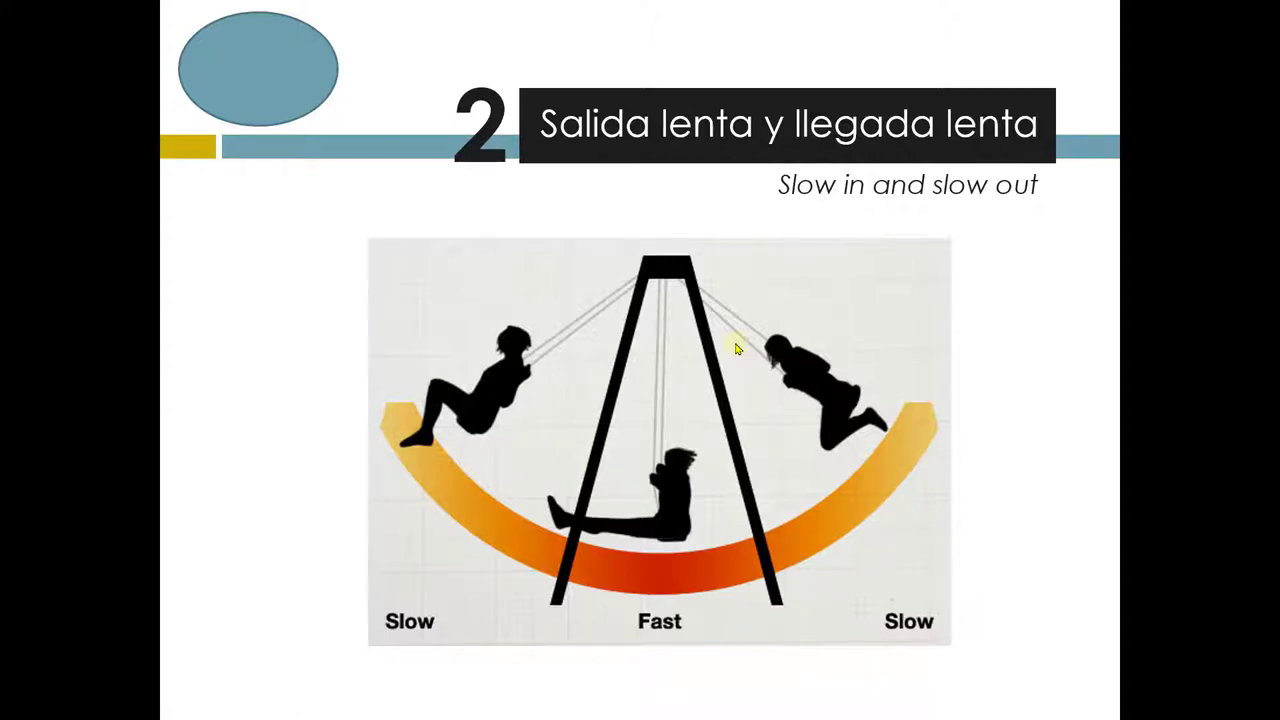
click(668, 488)
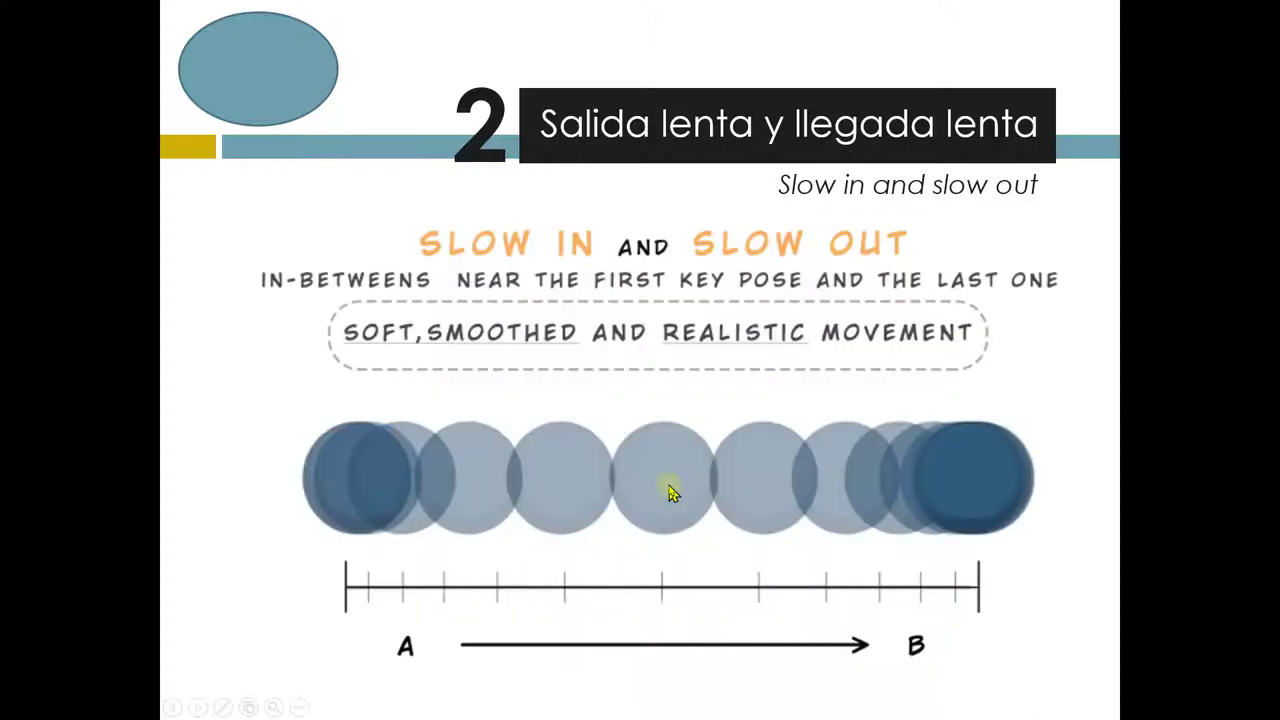
click(656, 490)
click(612, 462)
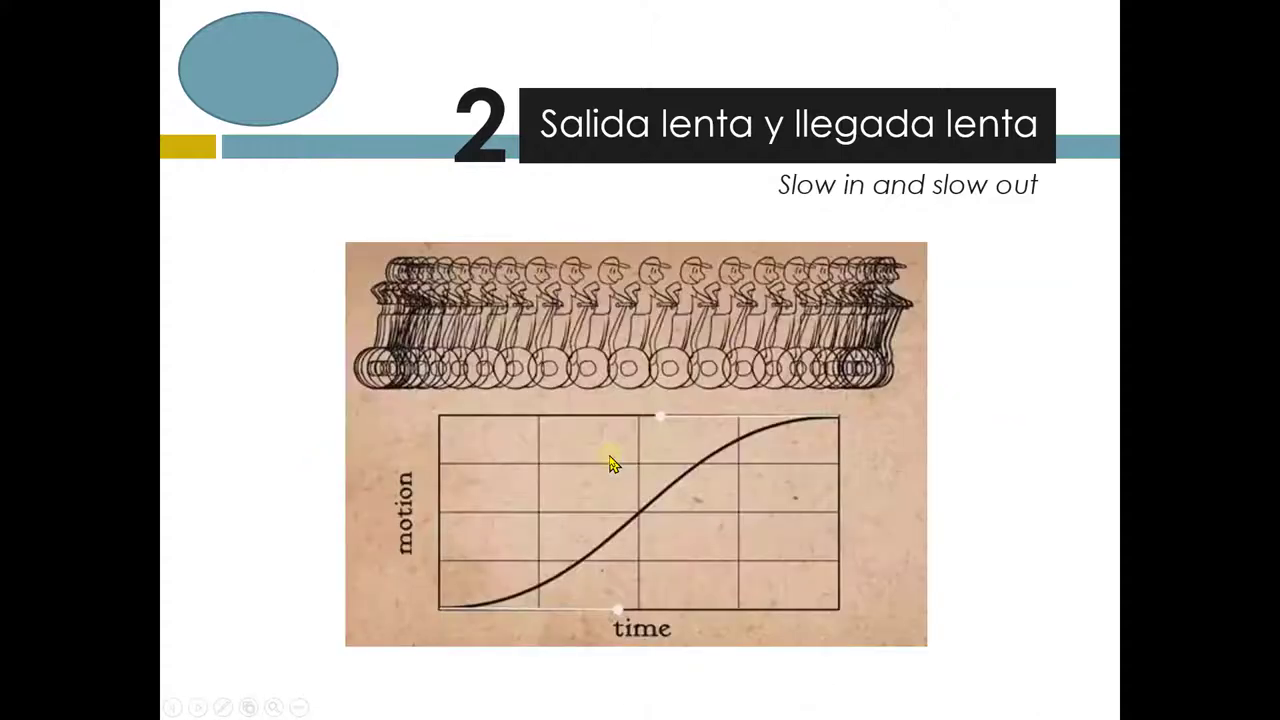
click(716, 382)
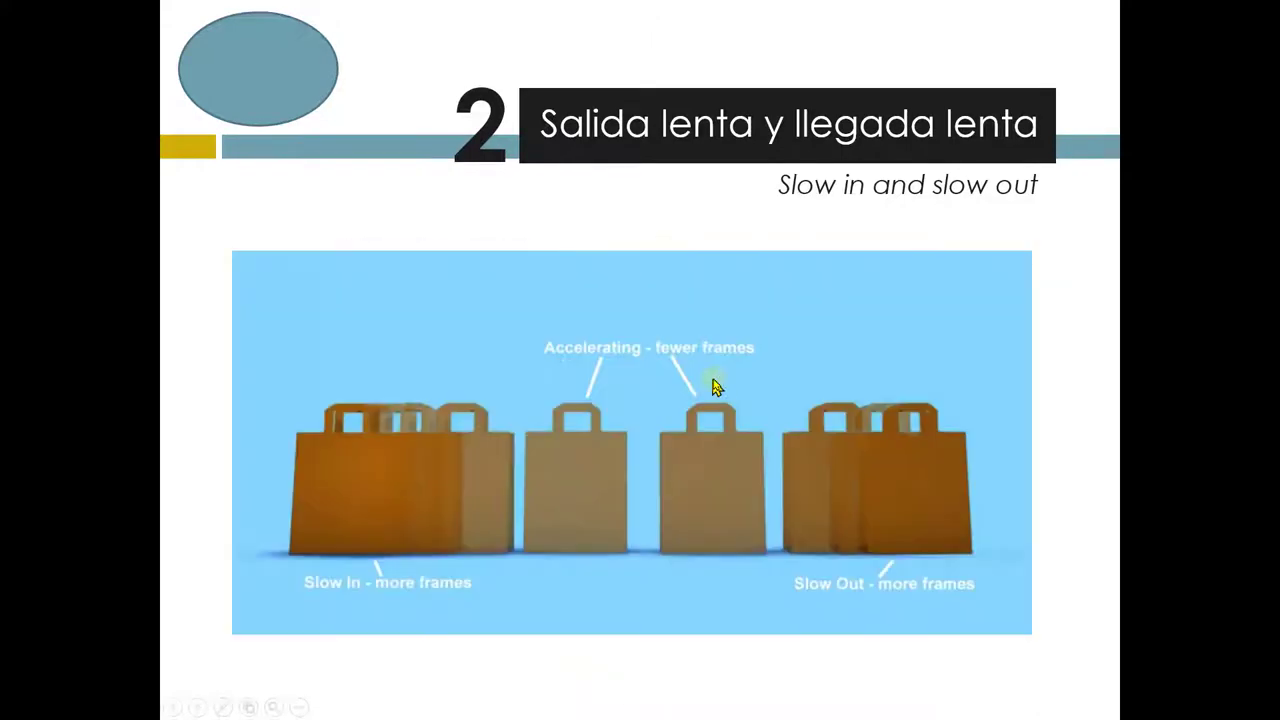
click(715, 386)
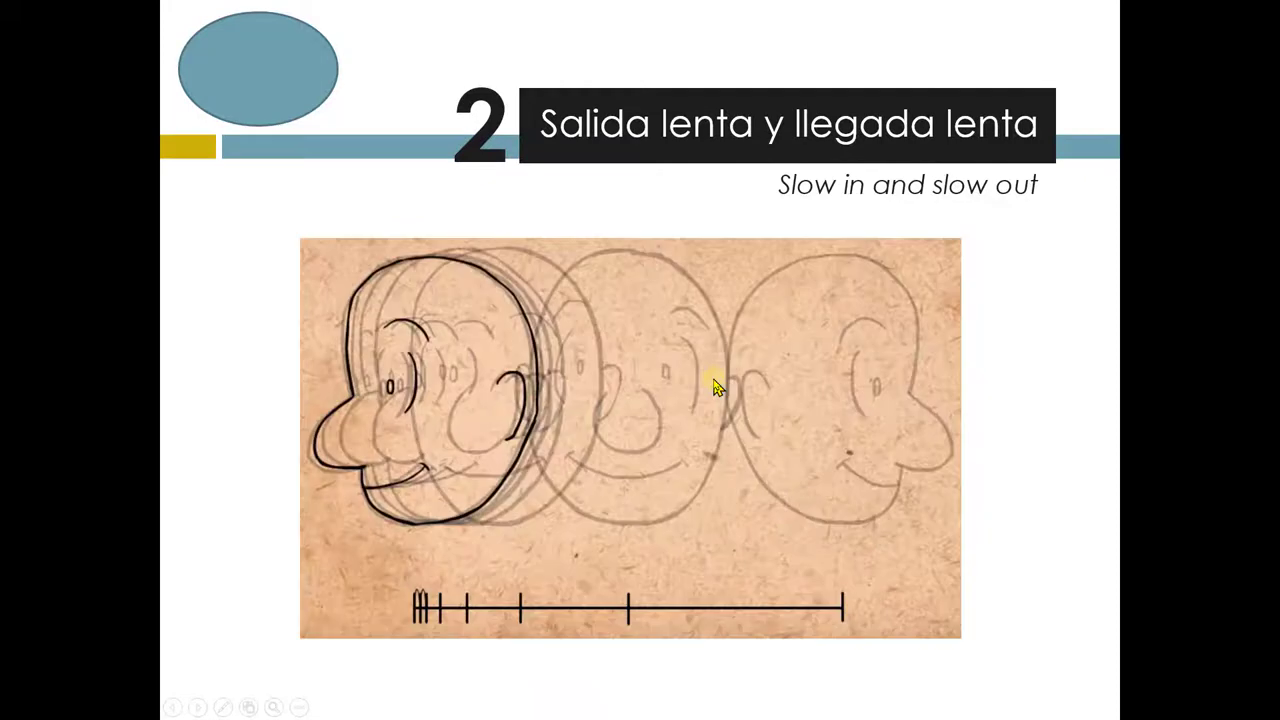
- Click through the Aplastar y estirar examples, from bouncing ball to Pinocchio sketches
click(715, 386)
click(715, 386)
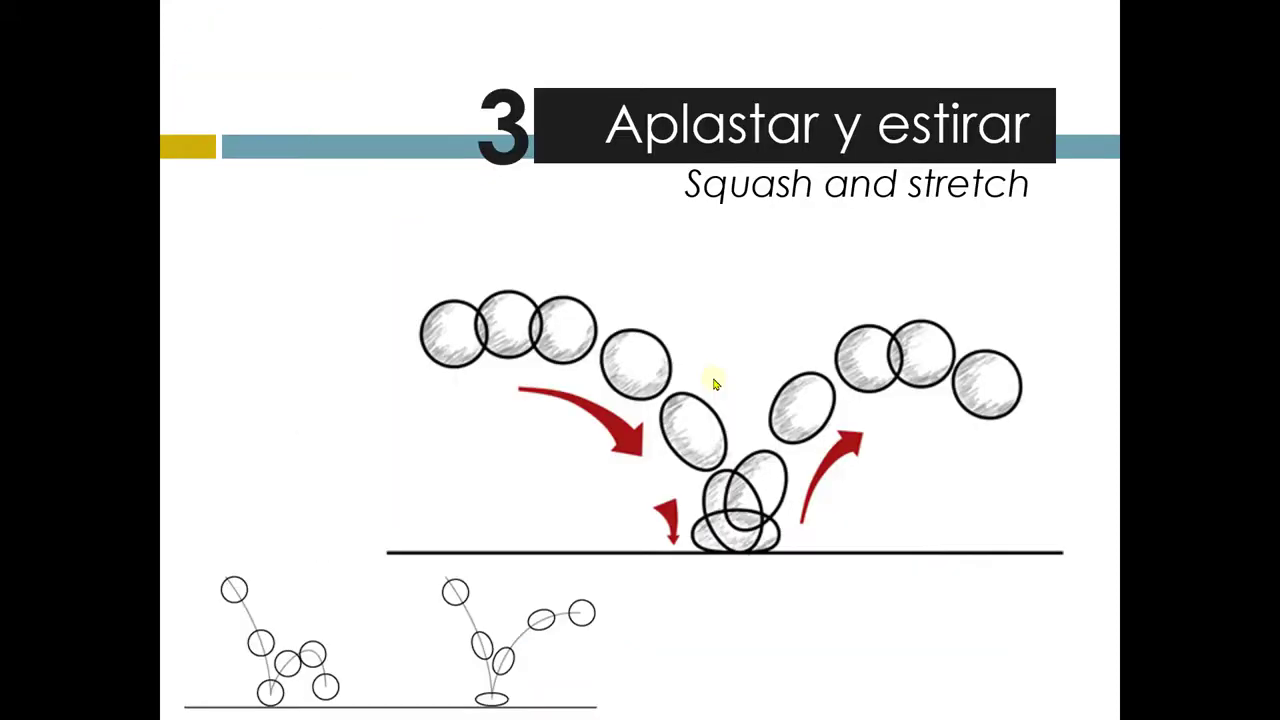
click(714, 384)
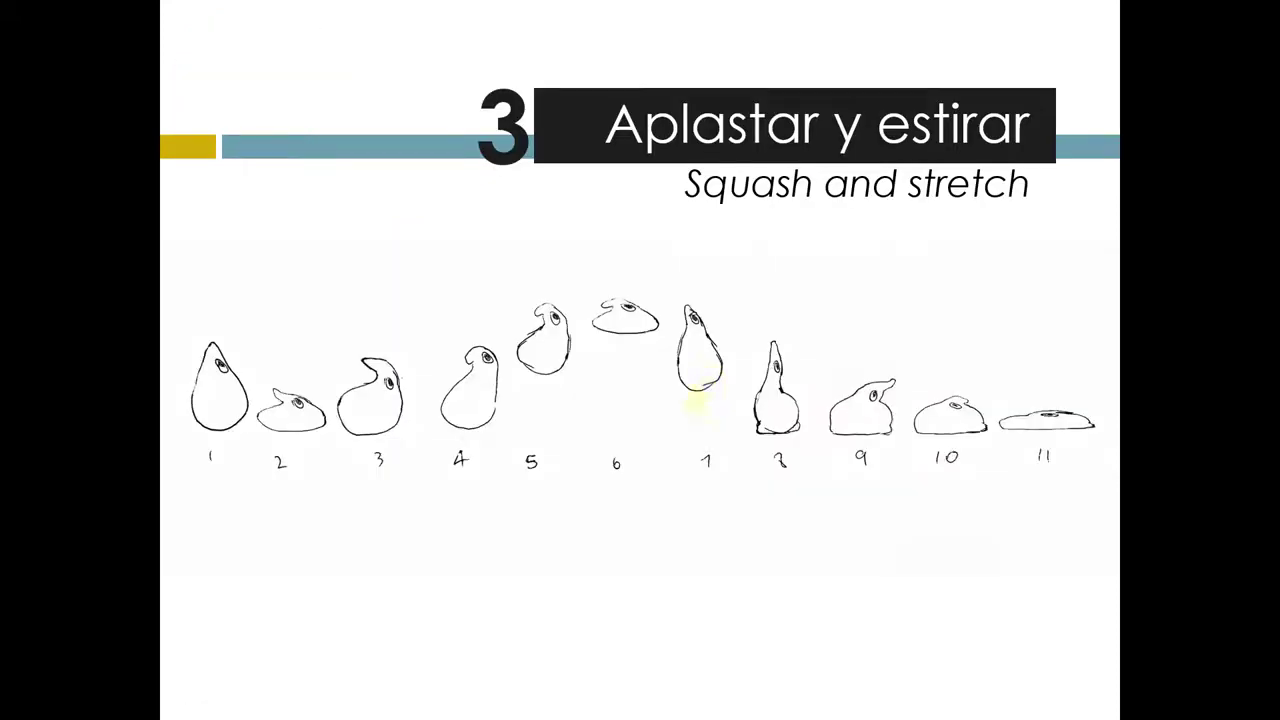
click(694, 403)
click(694, 403)
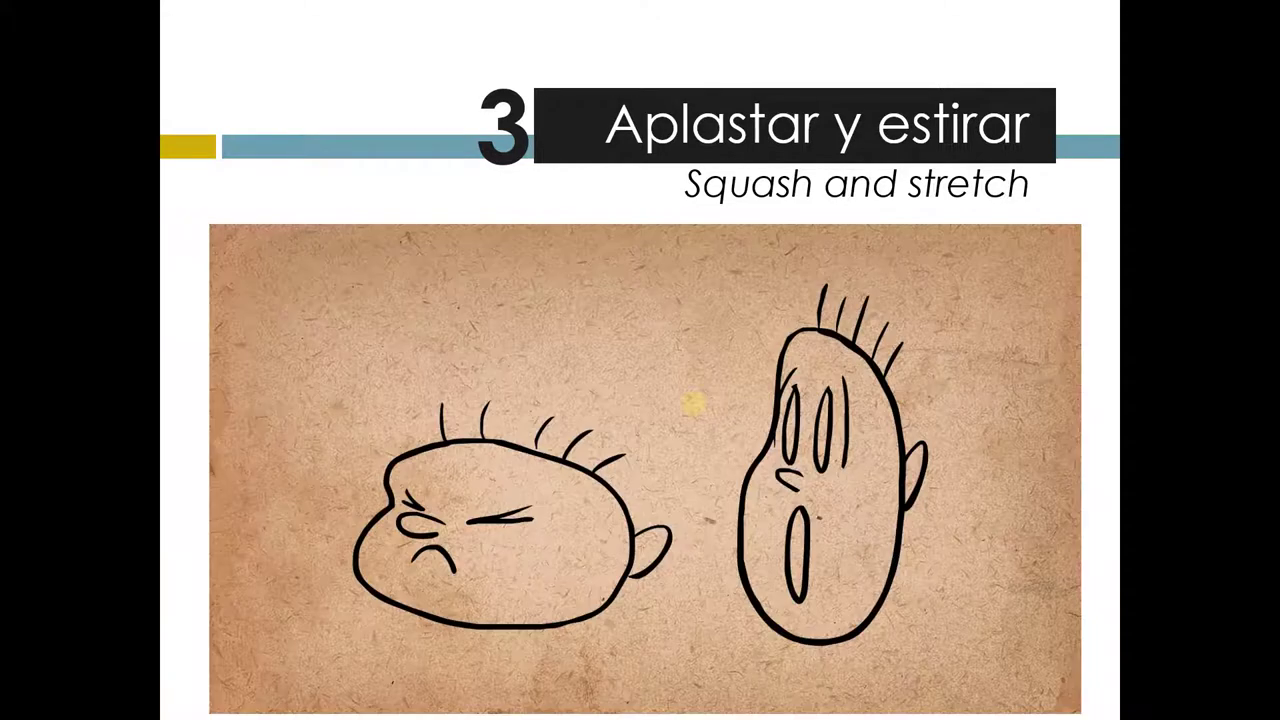
click(694, 403)
click(694, 403)
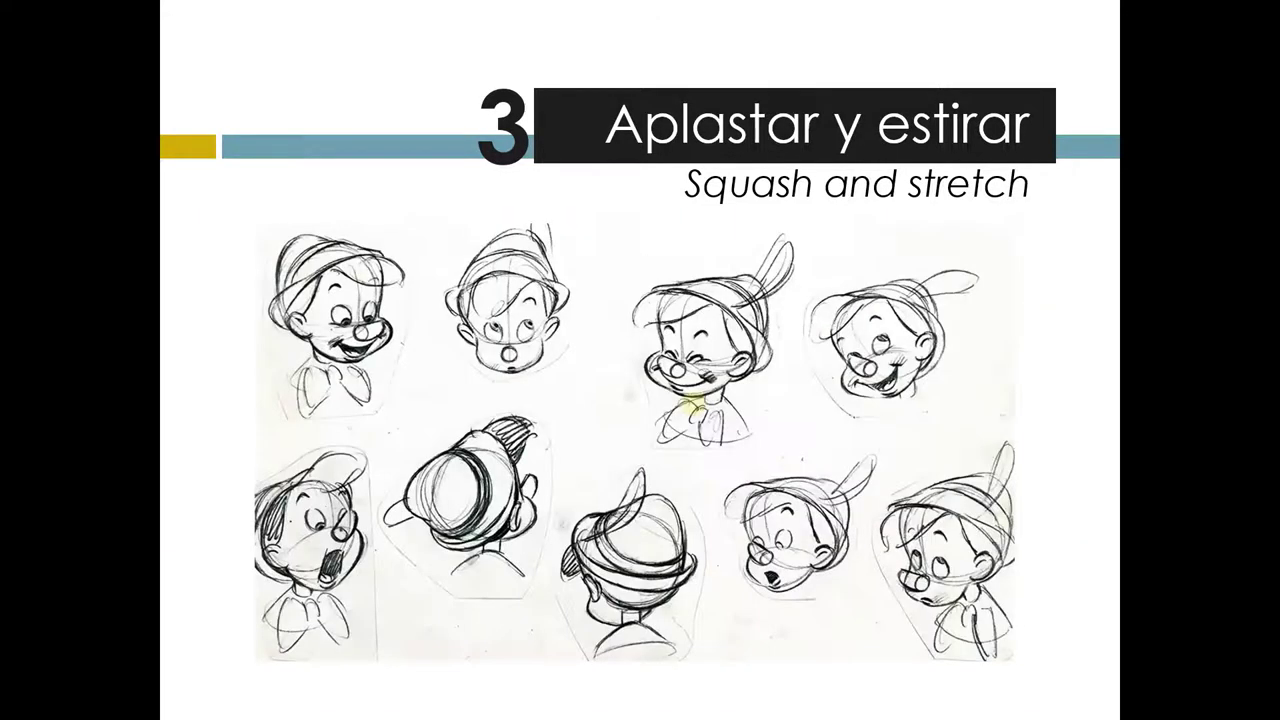
click(694, 403)
click(694, 403)
- Open the Arcos slide and show the walking man, cat sketches and correct-versus-incorrect arcs
click(694, 403)
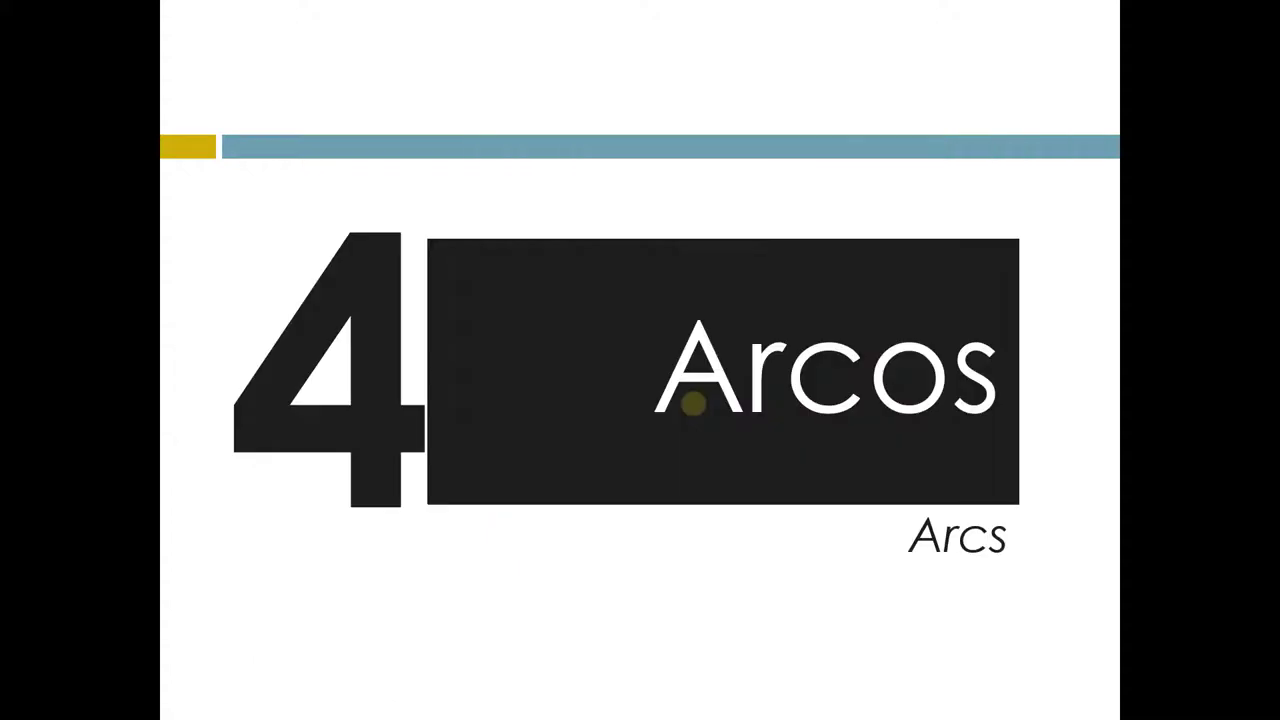
click(694, 403)
click(694, 403)
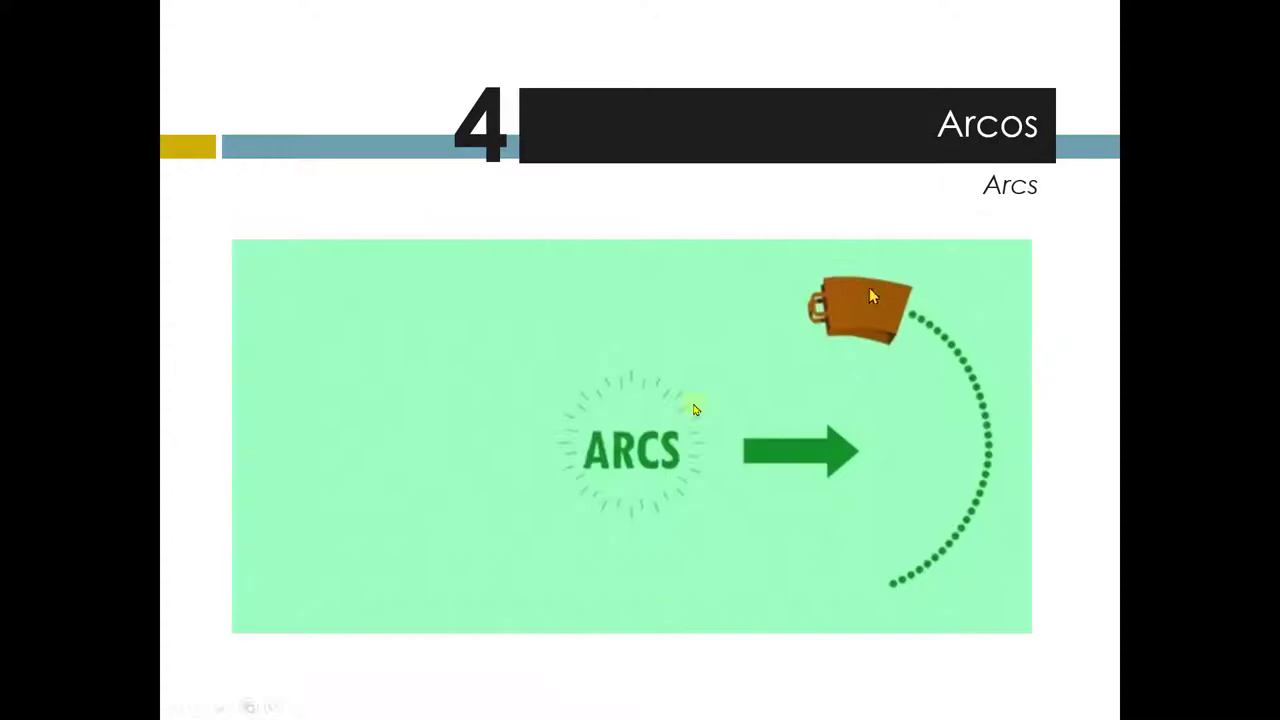
click(893, 397)
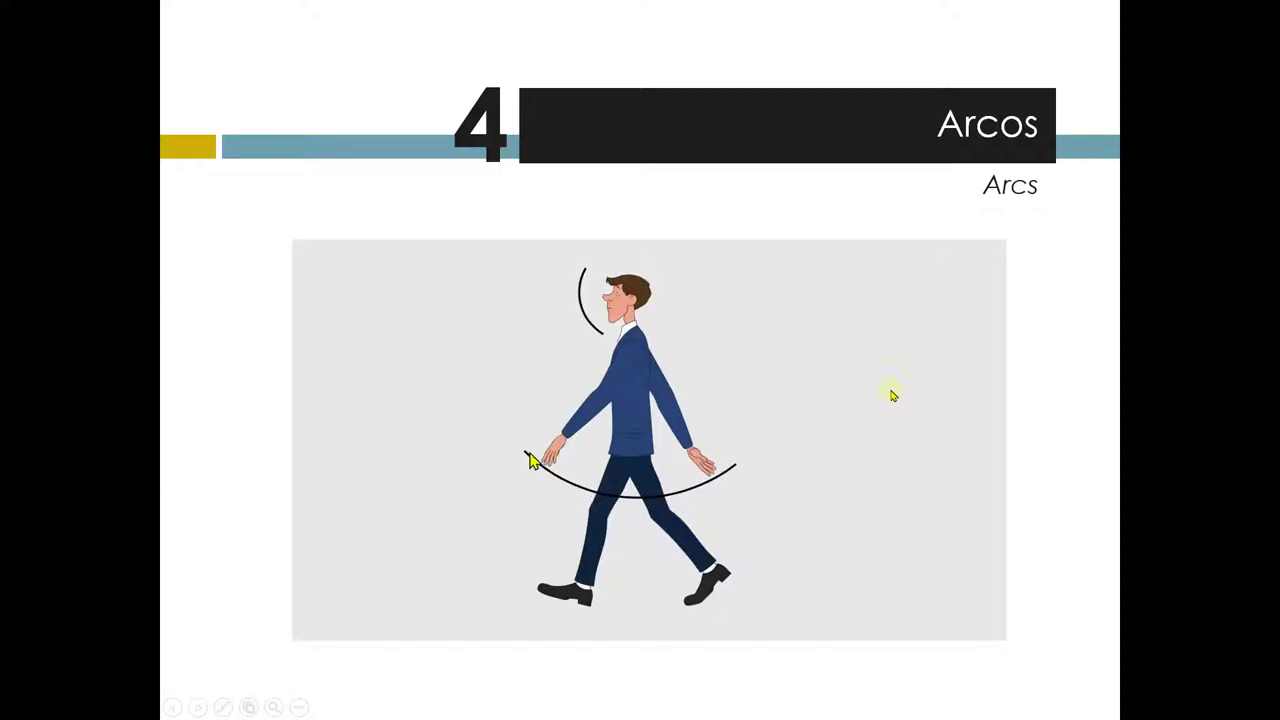
click(530, 460)
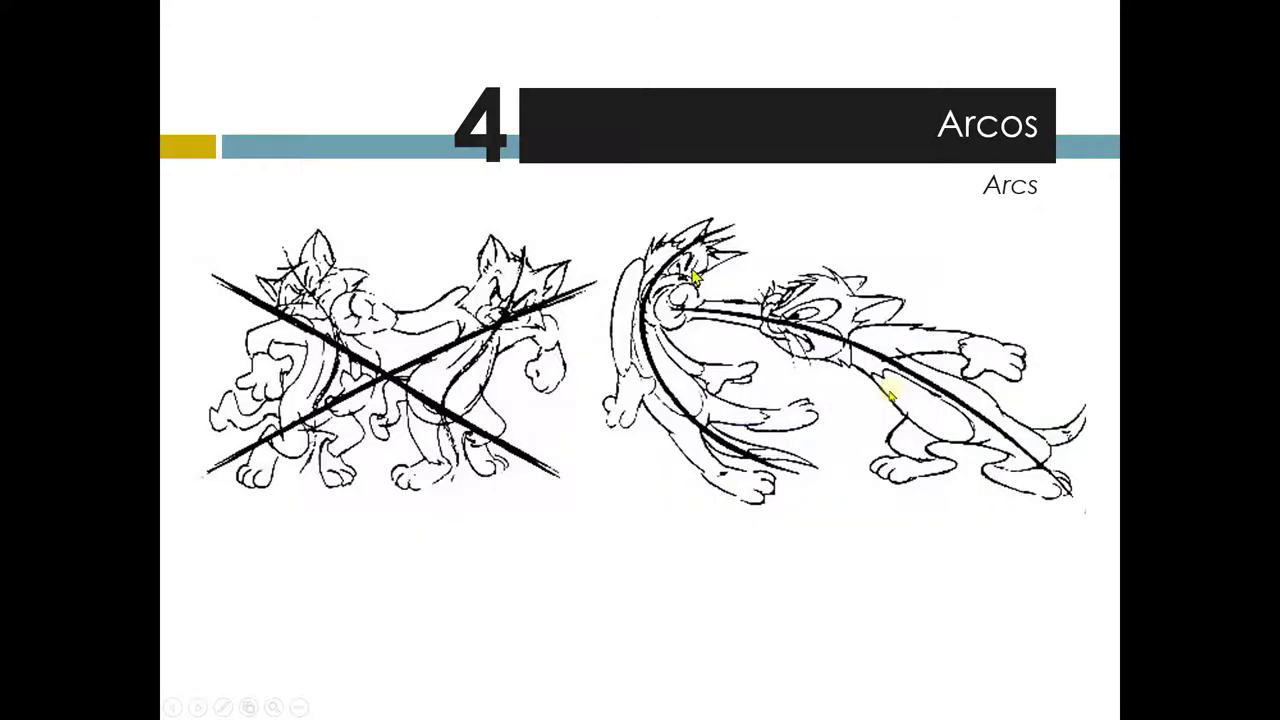
click(718, 490)
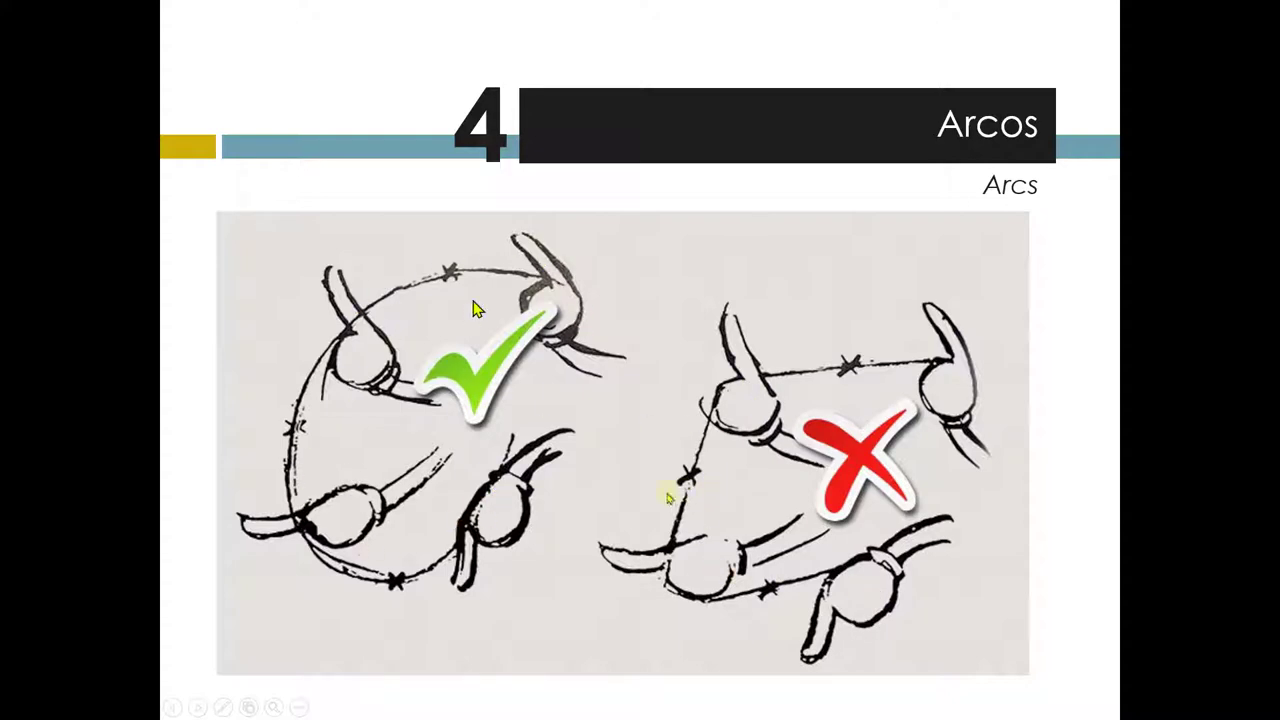
- Continue through robotic arm, dotted-arc heads, ballerina, mouth arcs and the arm-swing arc drawing
click(492, 532)
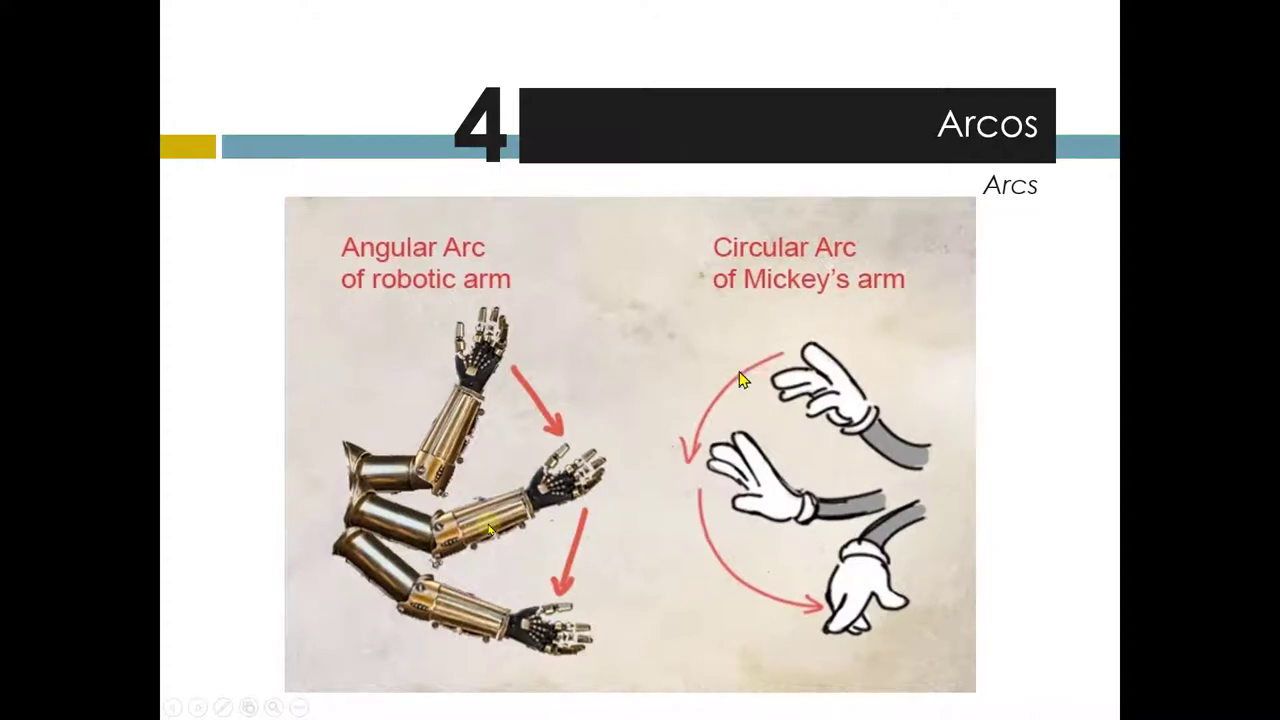
click(820, 525)
click(818, 525)
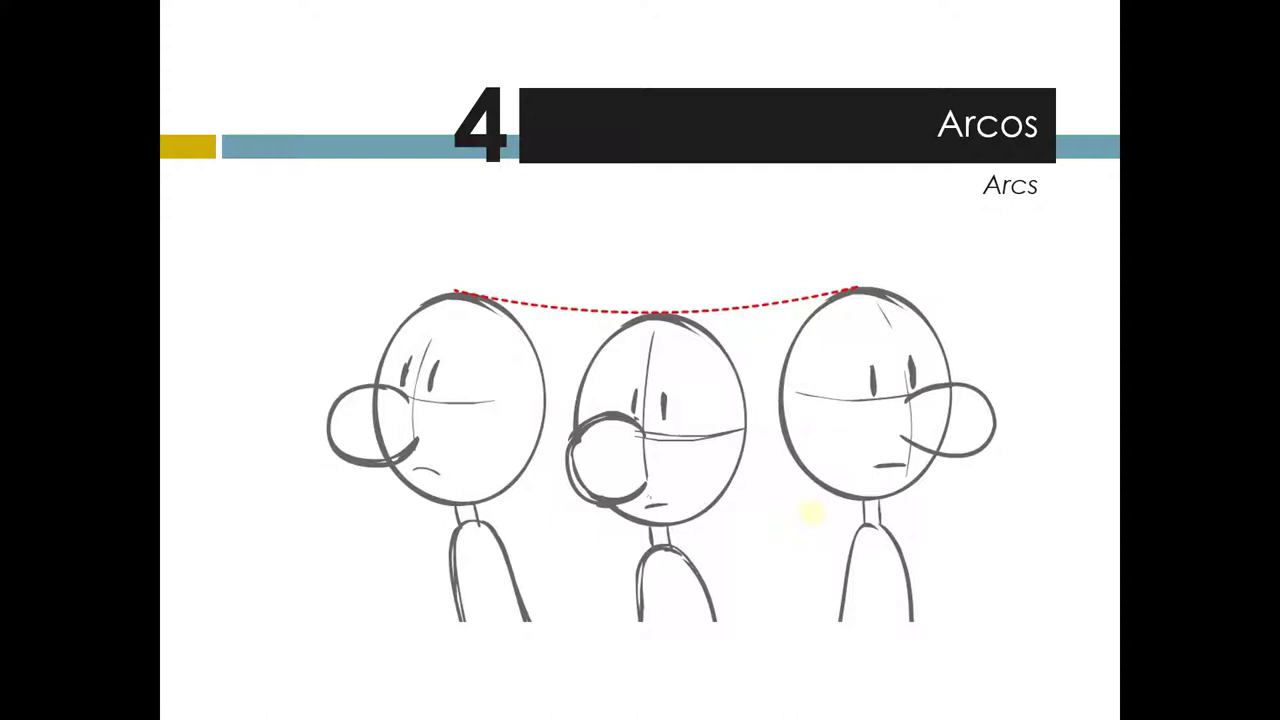
click(812, 513)
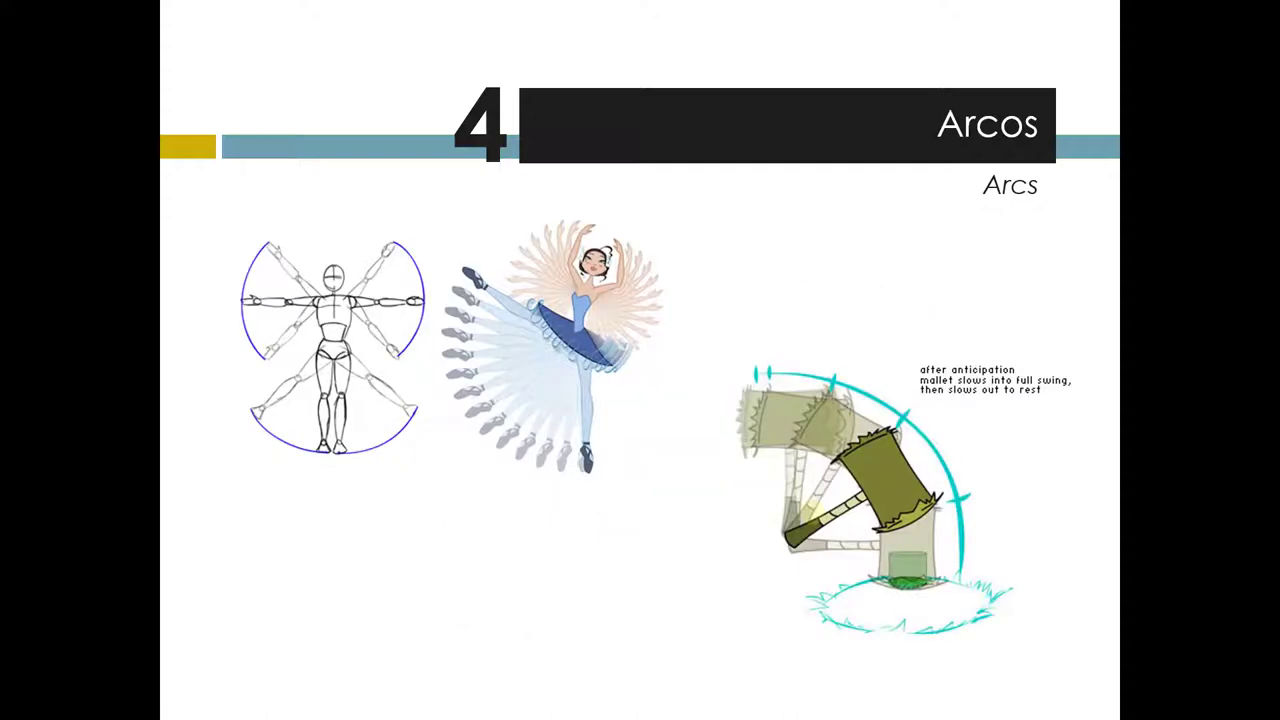
click(812, 513)
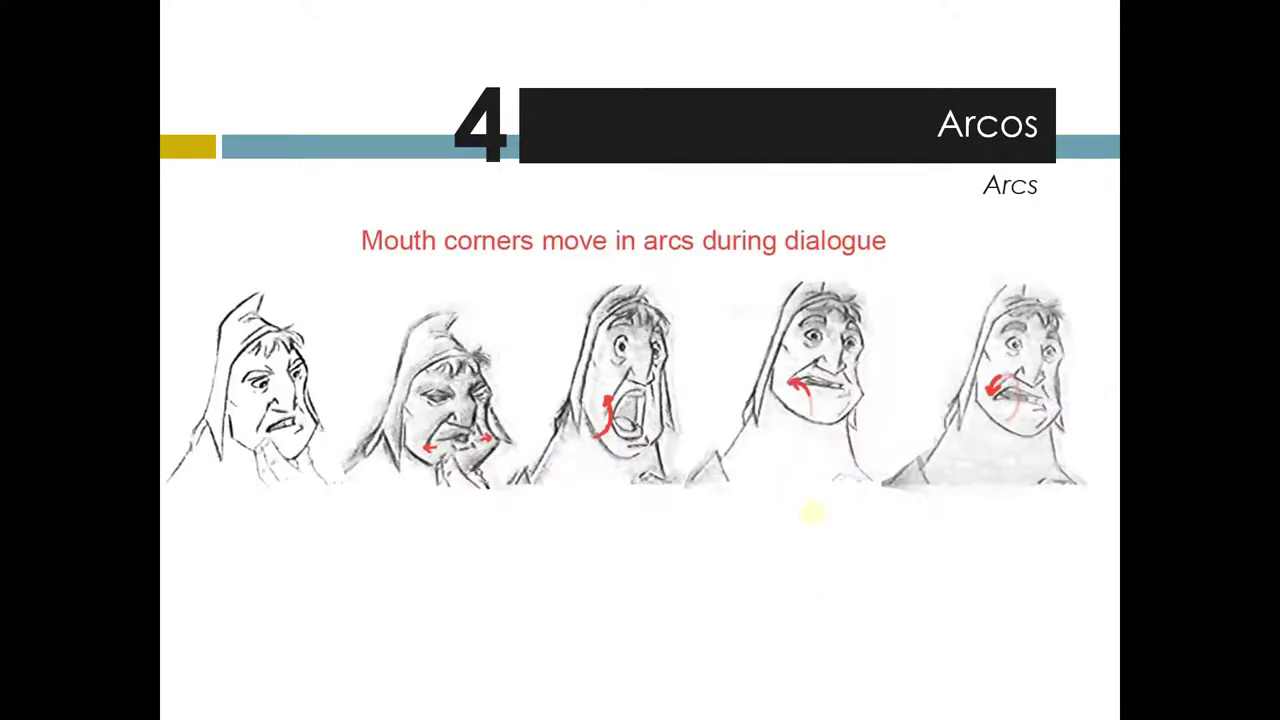
click(812, 513)
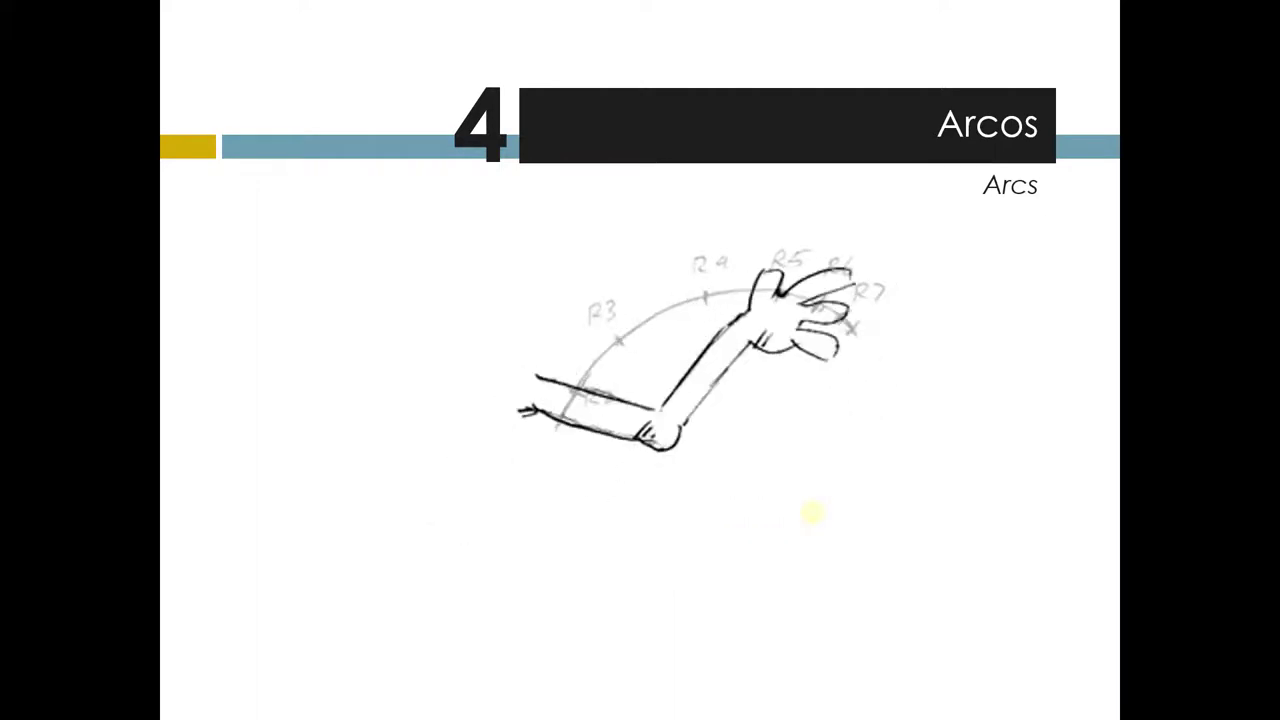
- Advance past The Wave Principle diagrams and arc video clips to the Anticipar slide
click(812, 513)
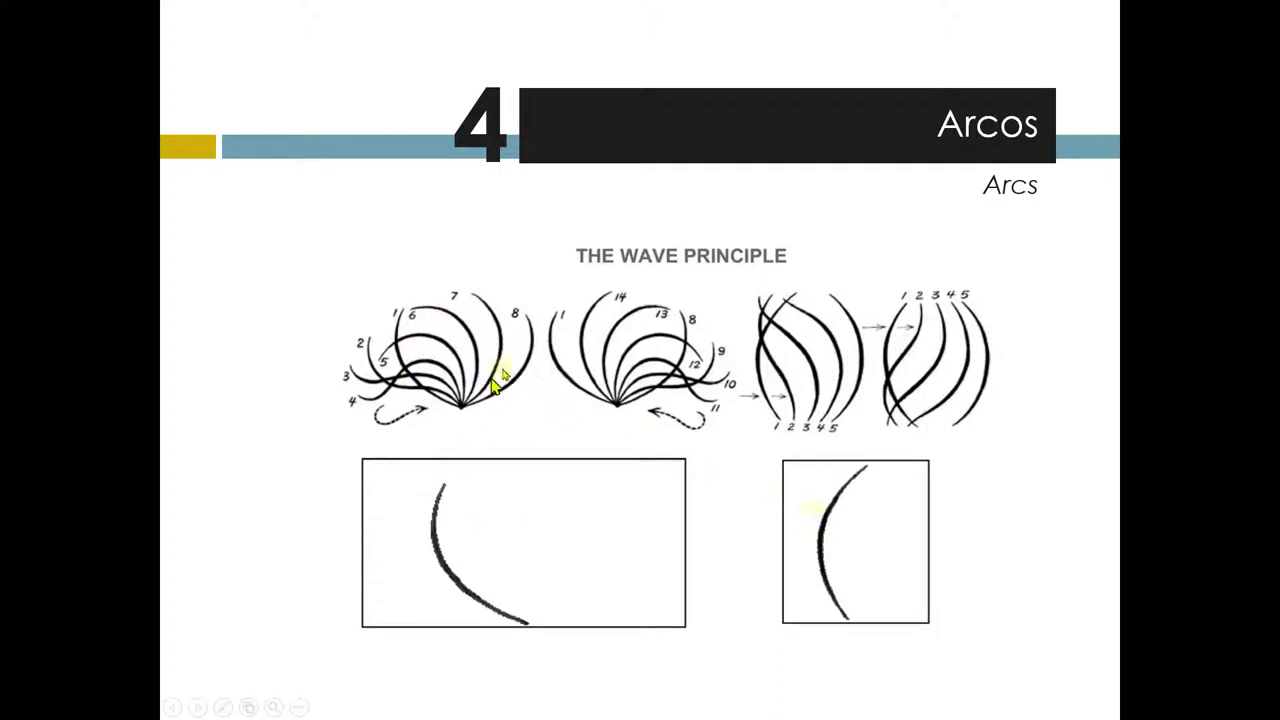
click(466, 360)
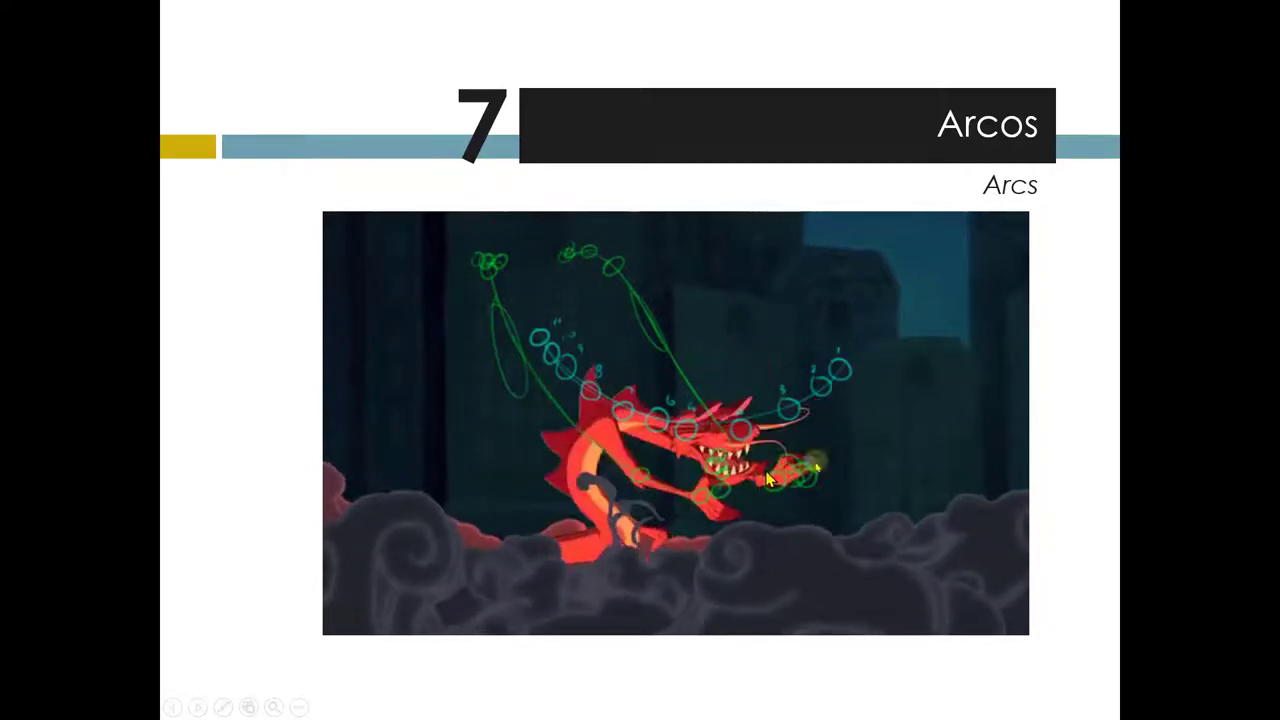
key(Right)
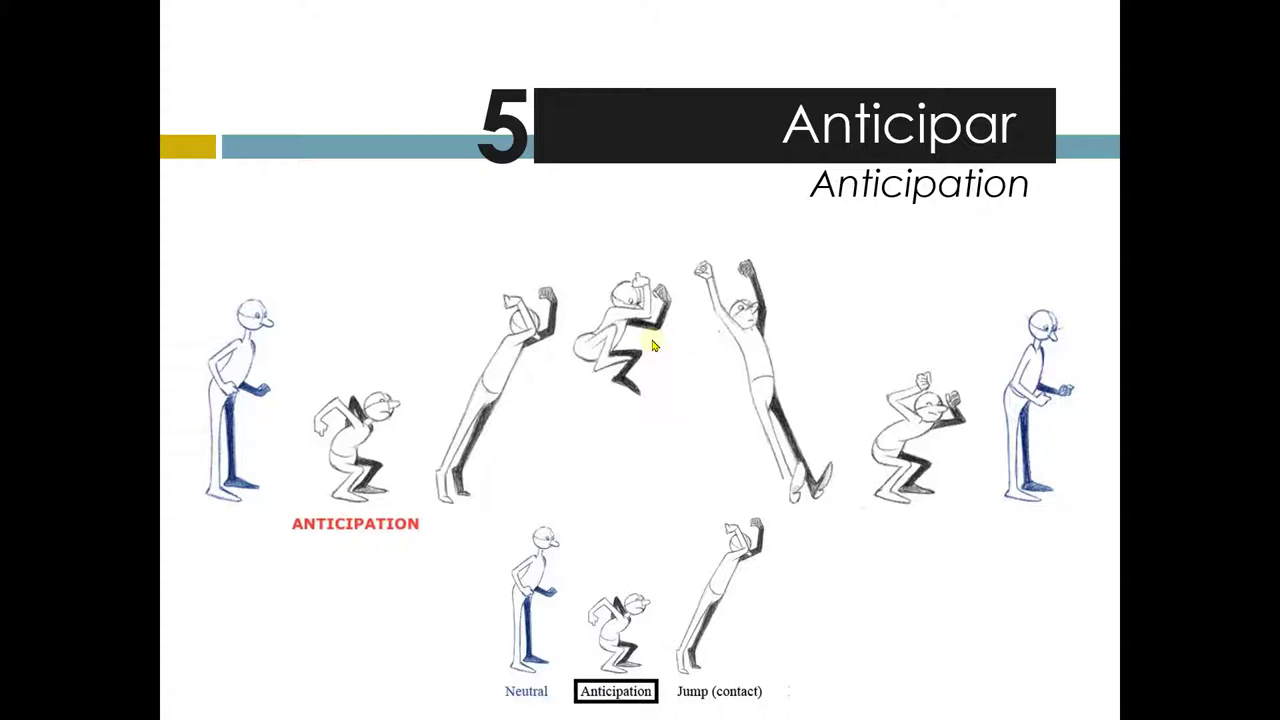
- Step through the axe, batter, cartoon, ball-throw and stick-figure anticipation examples to 'Acción secundaria'
click(652, 345)
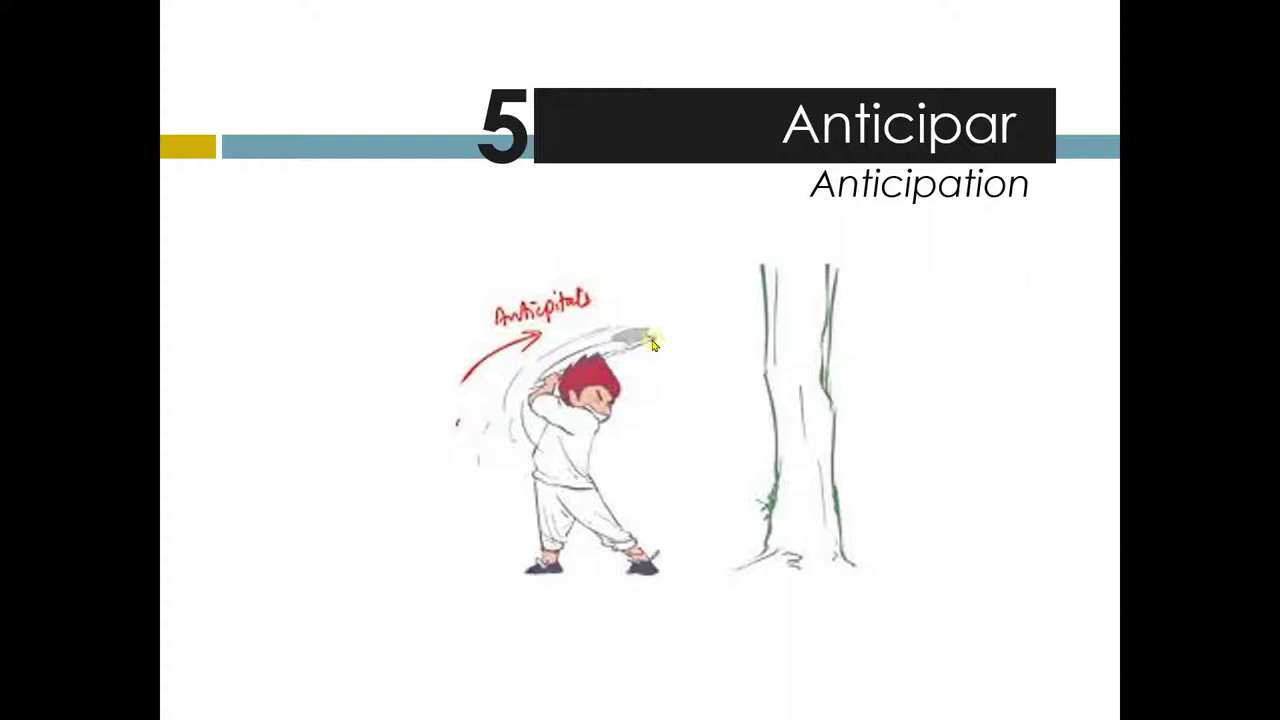
click(652, 345)
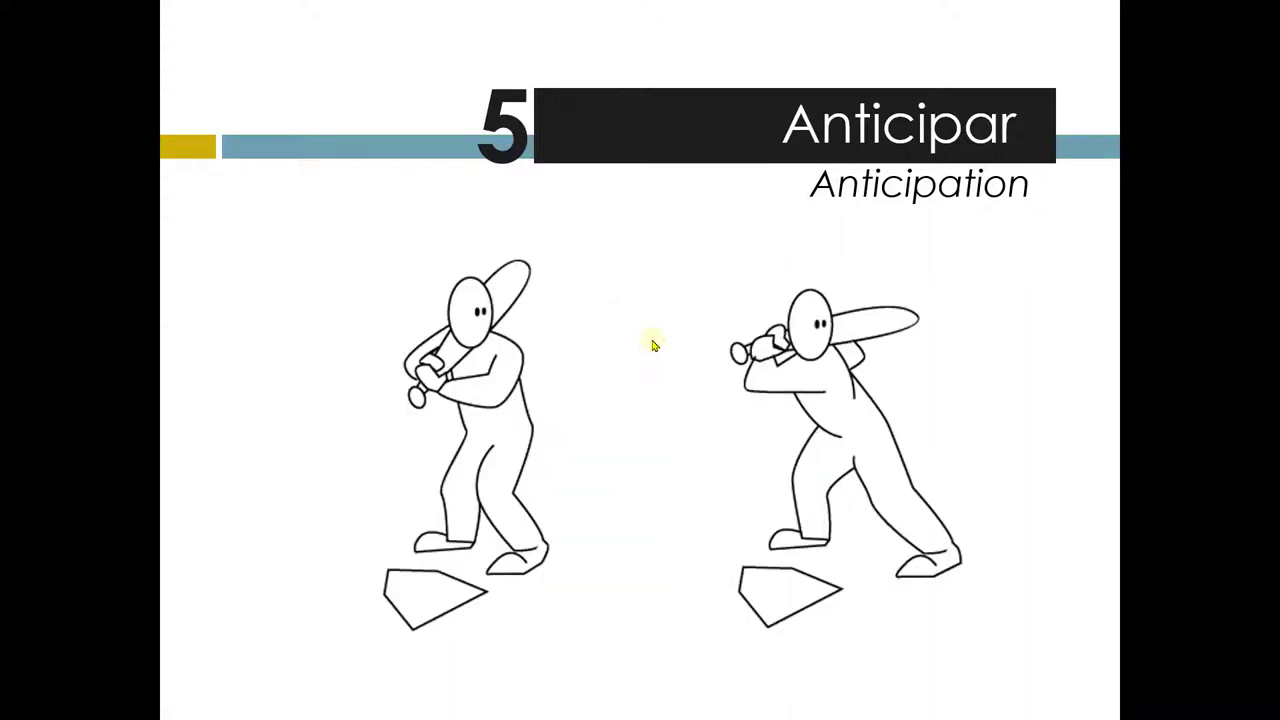
click(652, 345)
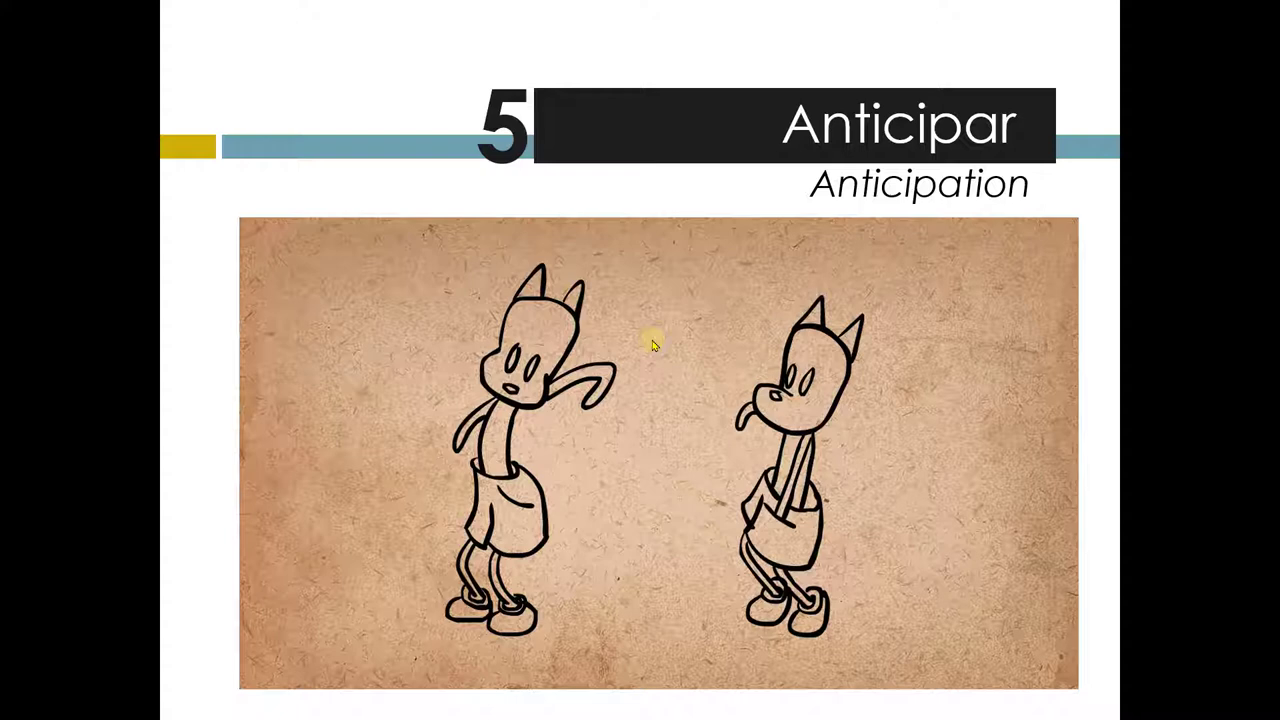
key(Right)
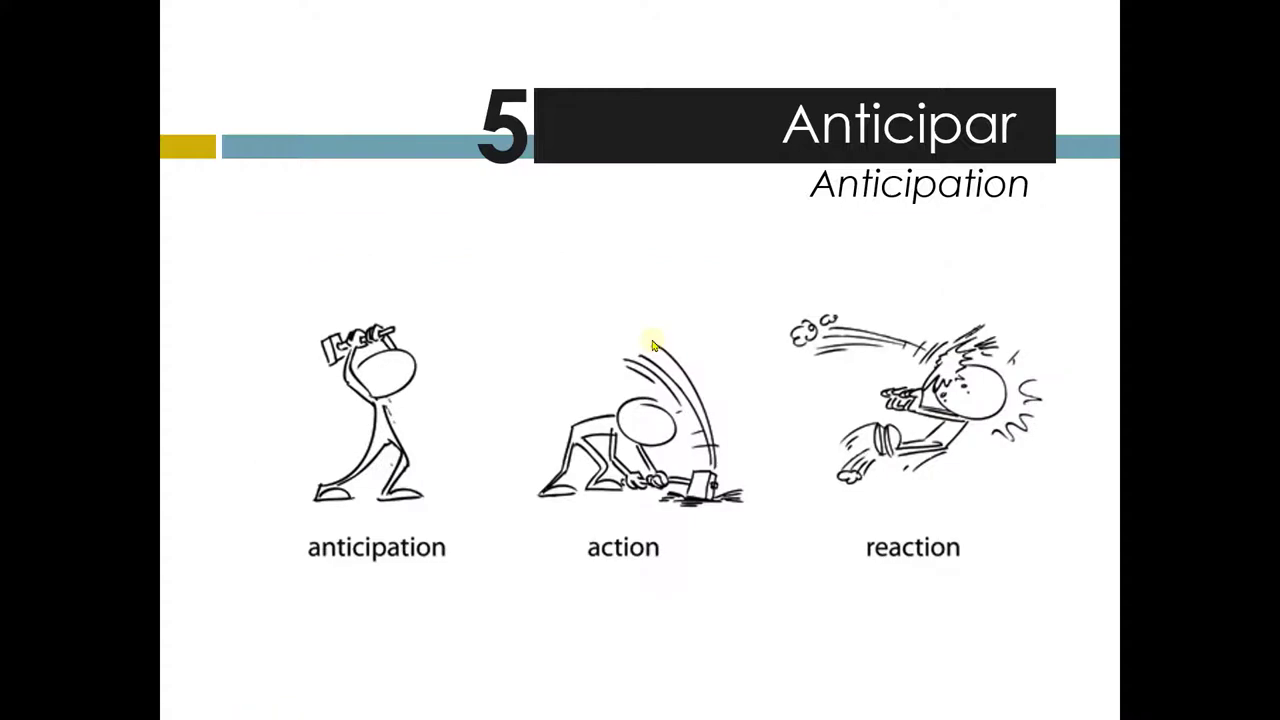
click(651, 345)
click(651, 345)
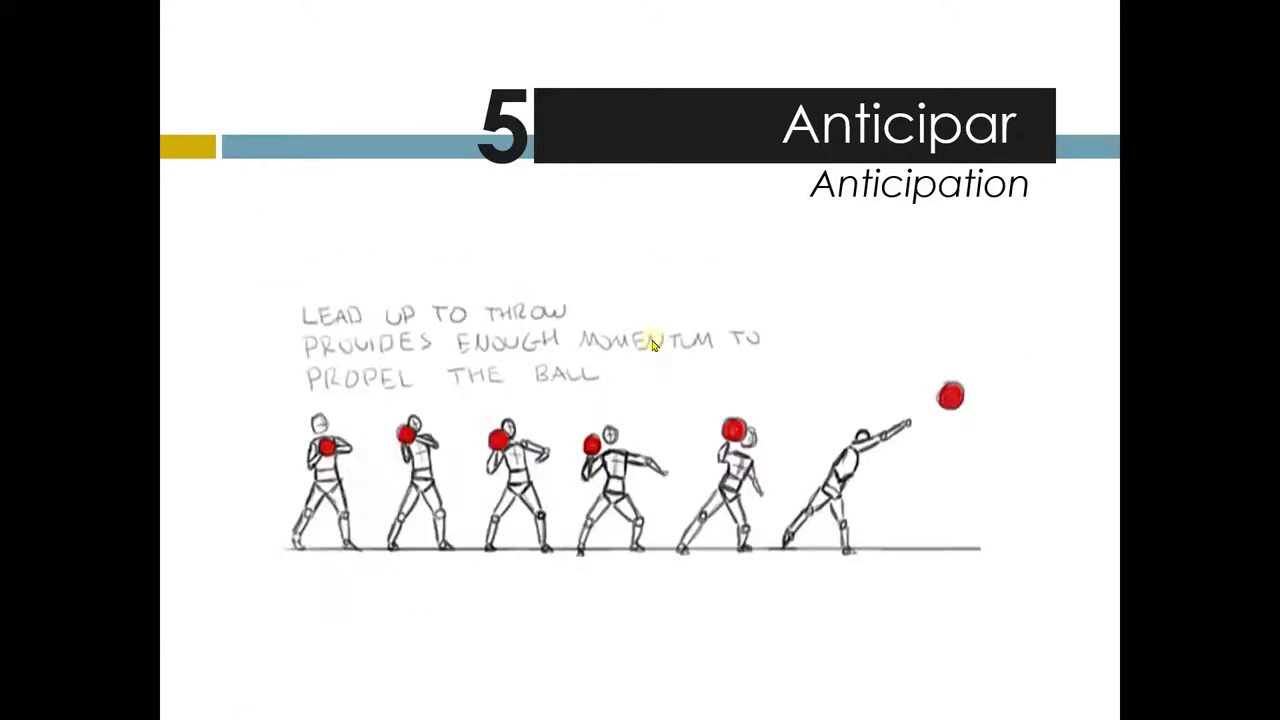
key(Left)
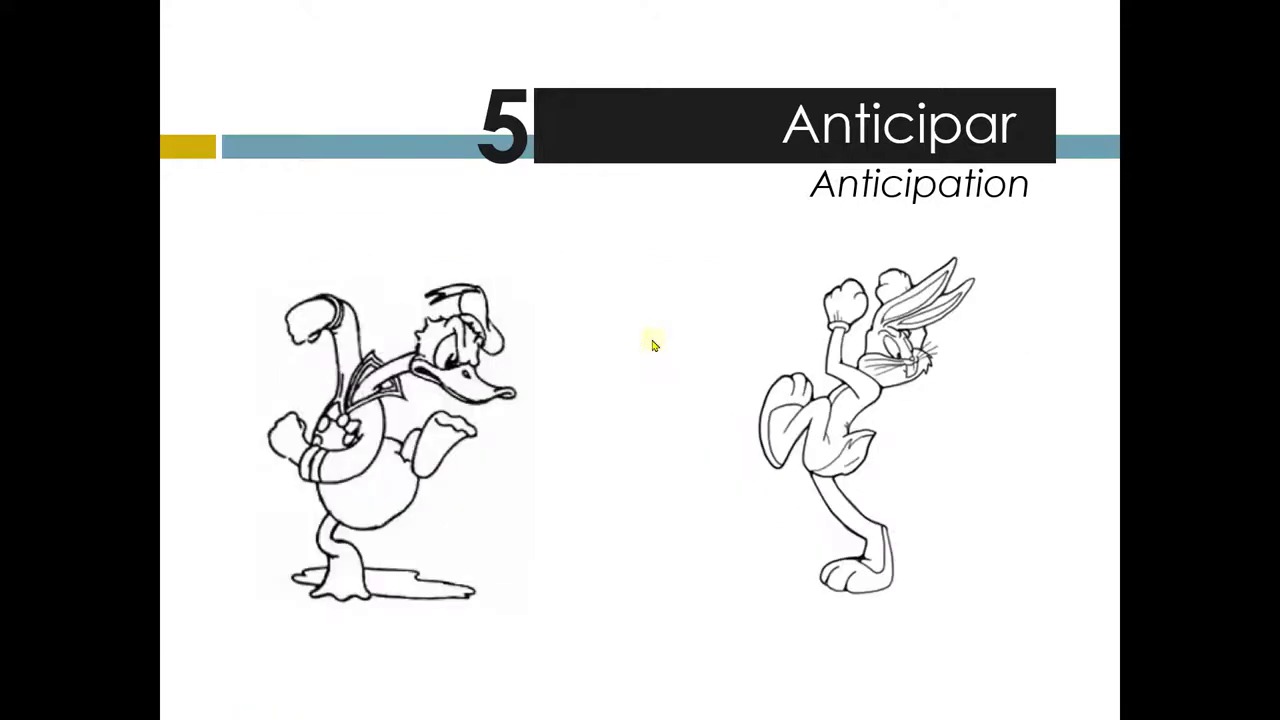
click(651, 345)
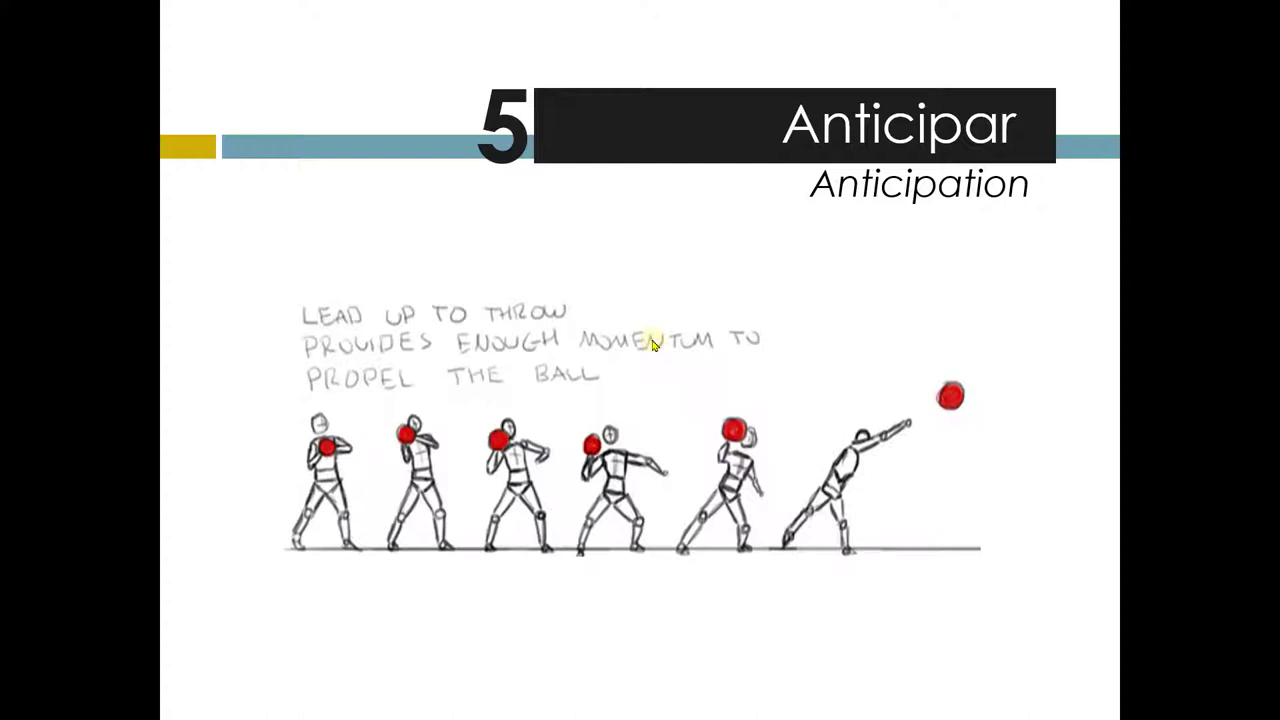
click(651, 345)
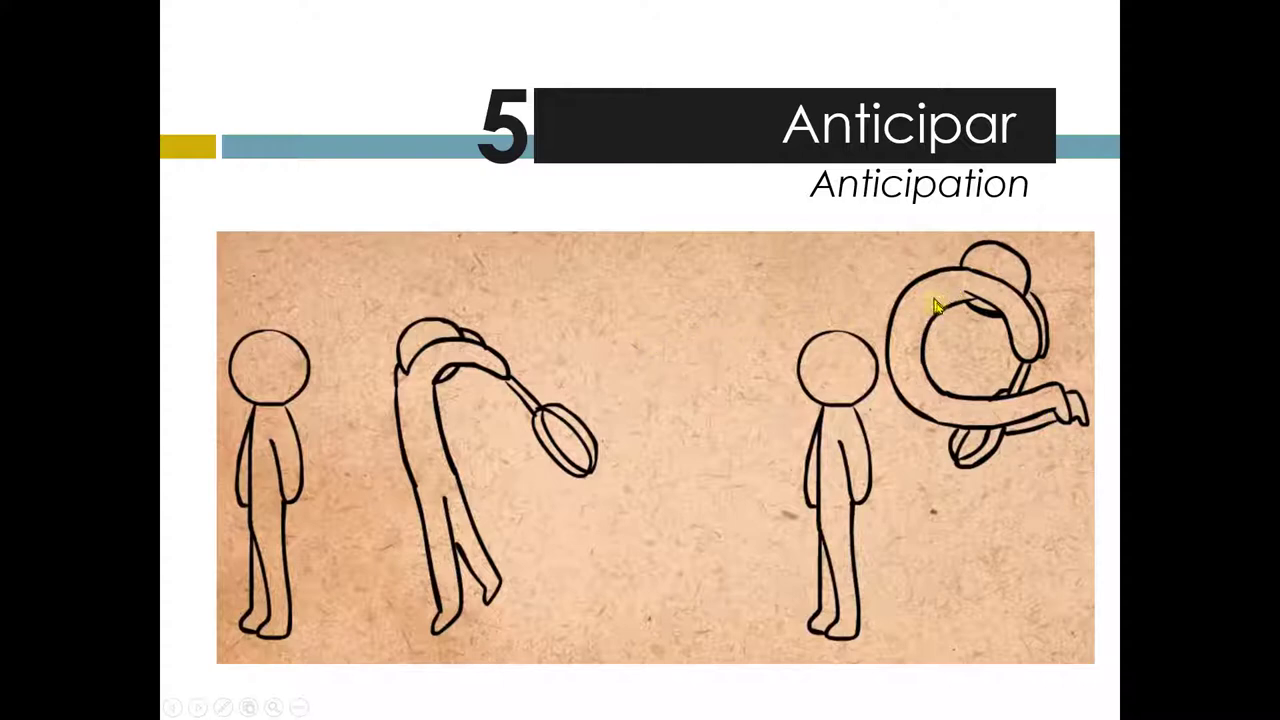
click(940, 310)
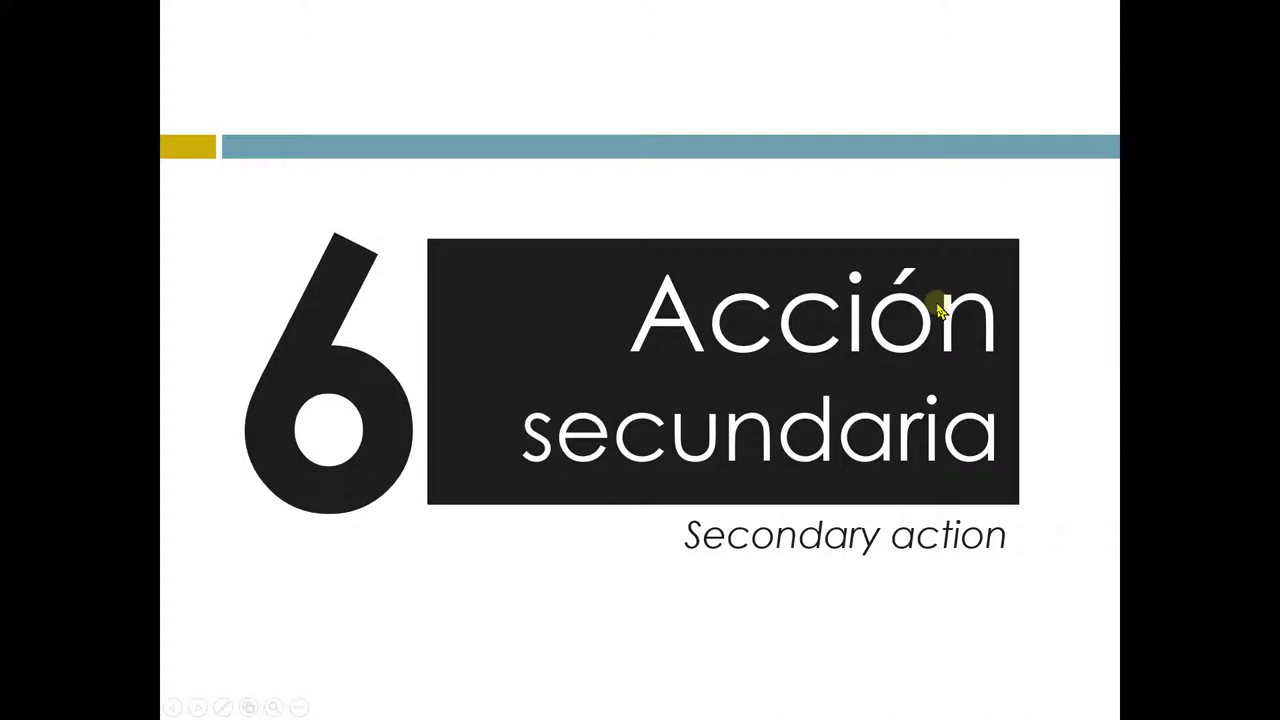
- Show the Ratatouille, dog, crash-test-dummy and sword examples, then reach principle 7's title slide
click(940, 310)
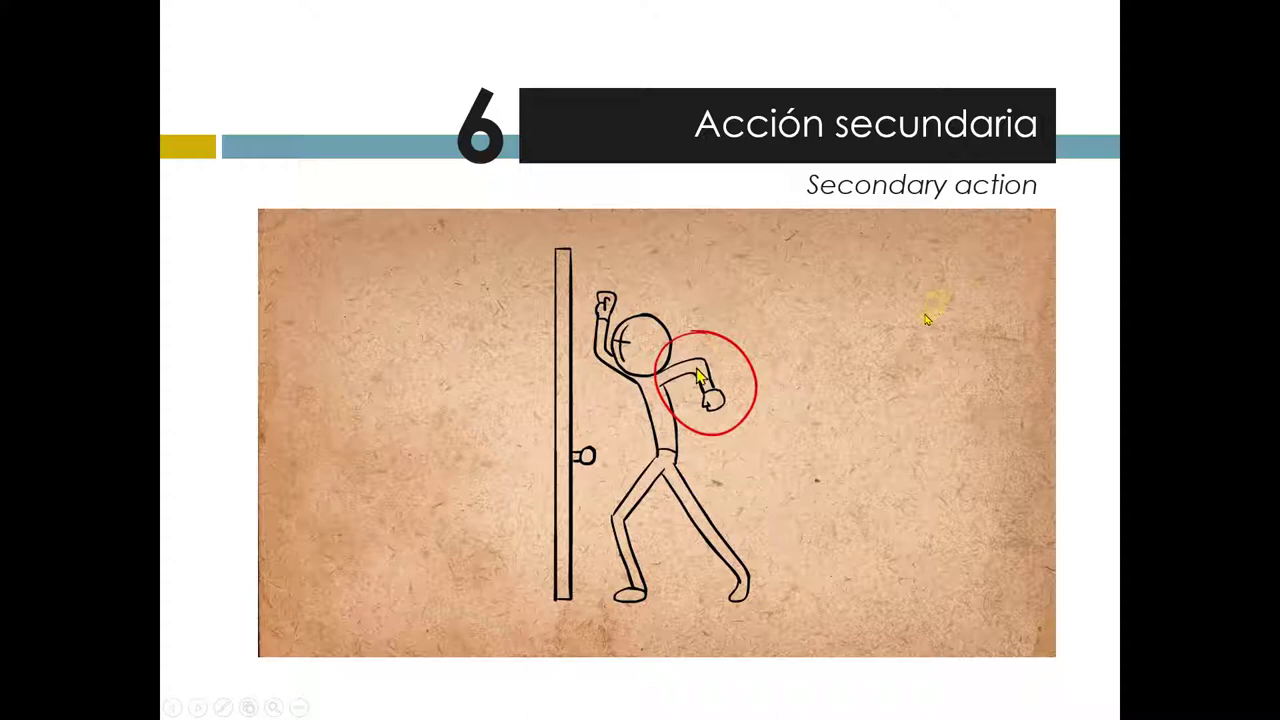
click(733, 504)
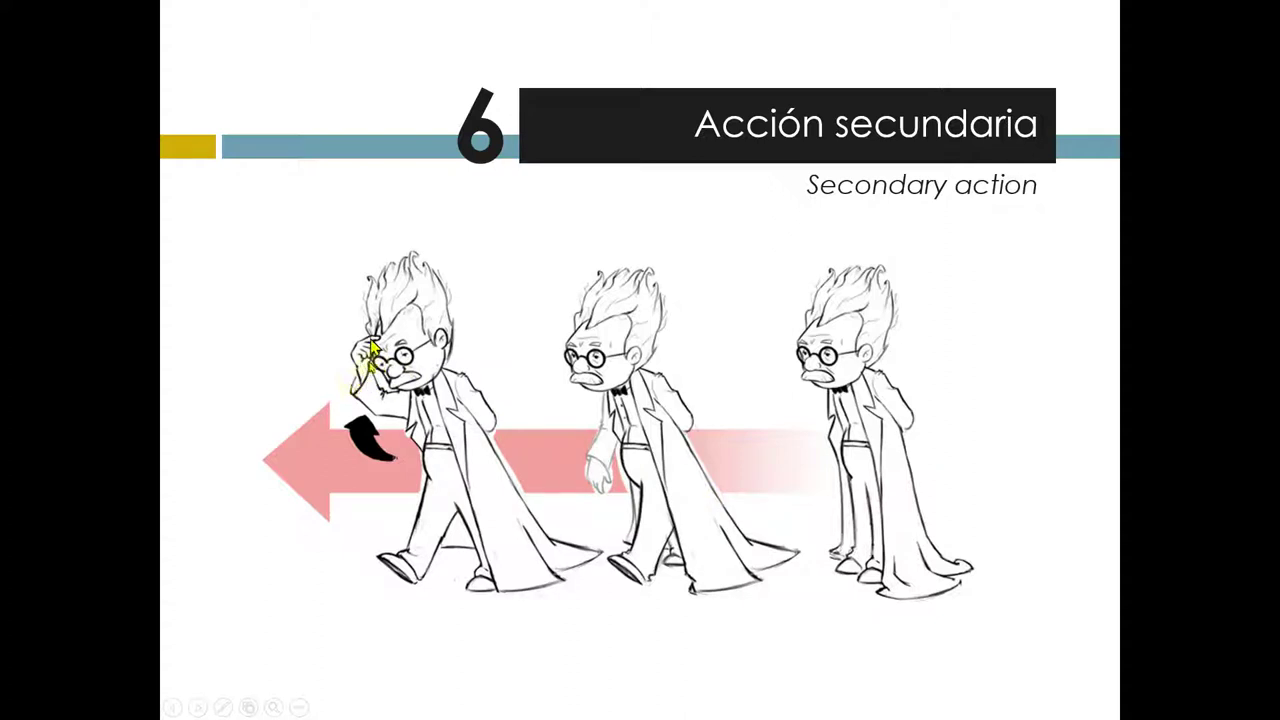
click(380, 360)
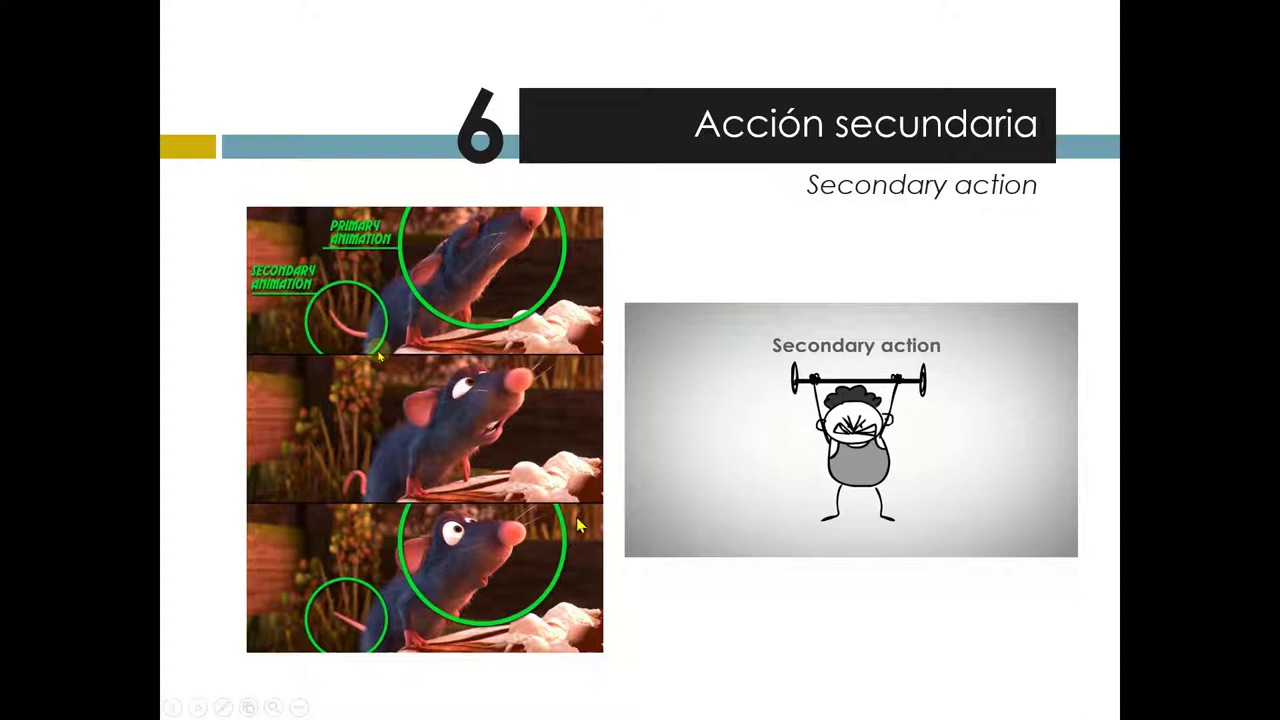
click(856, 458)
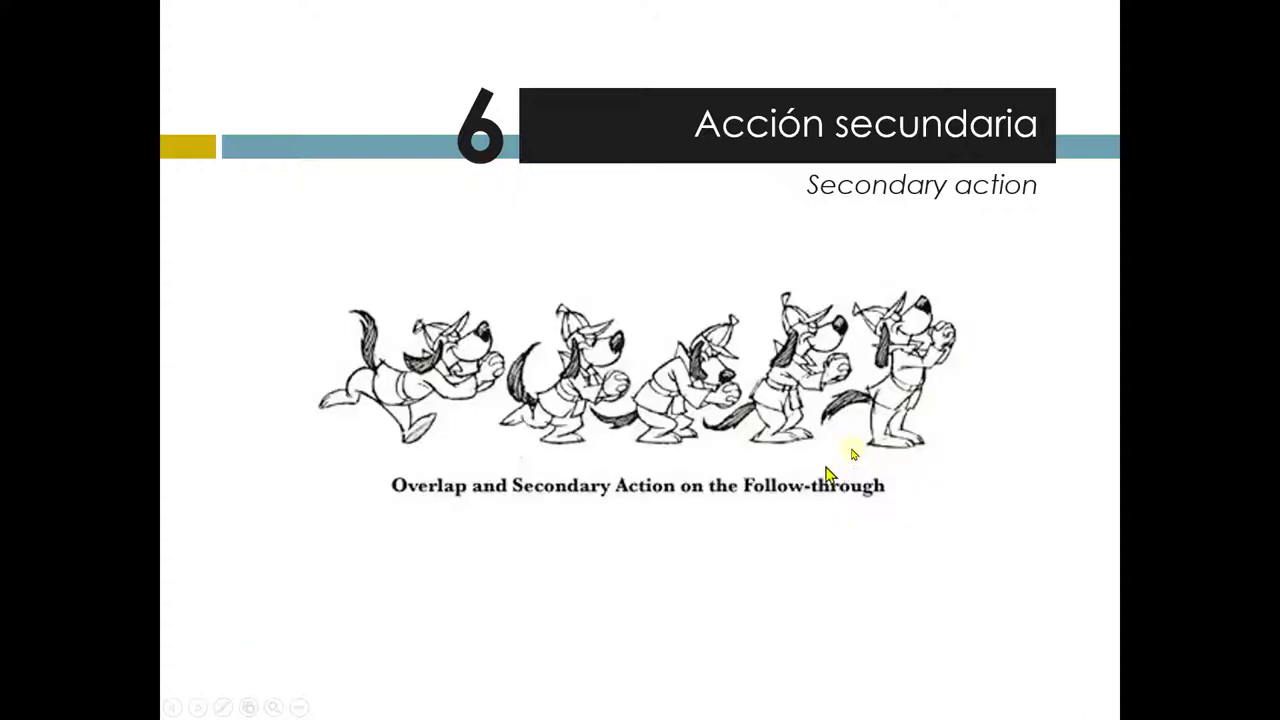
click(826, 474)
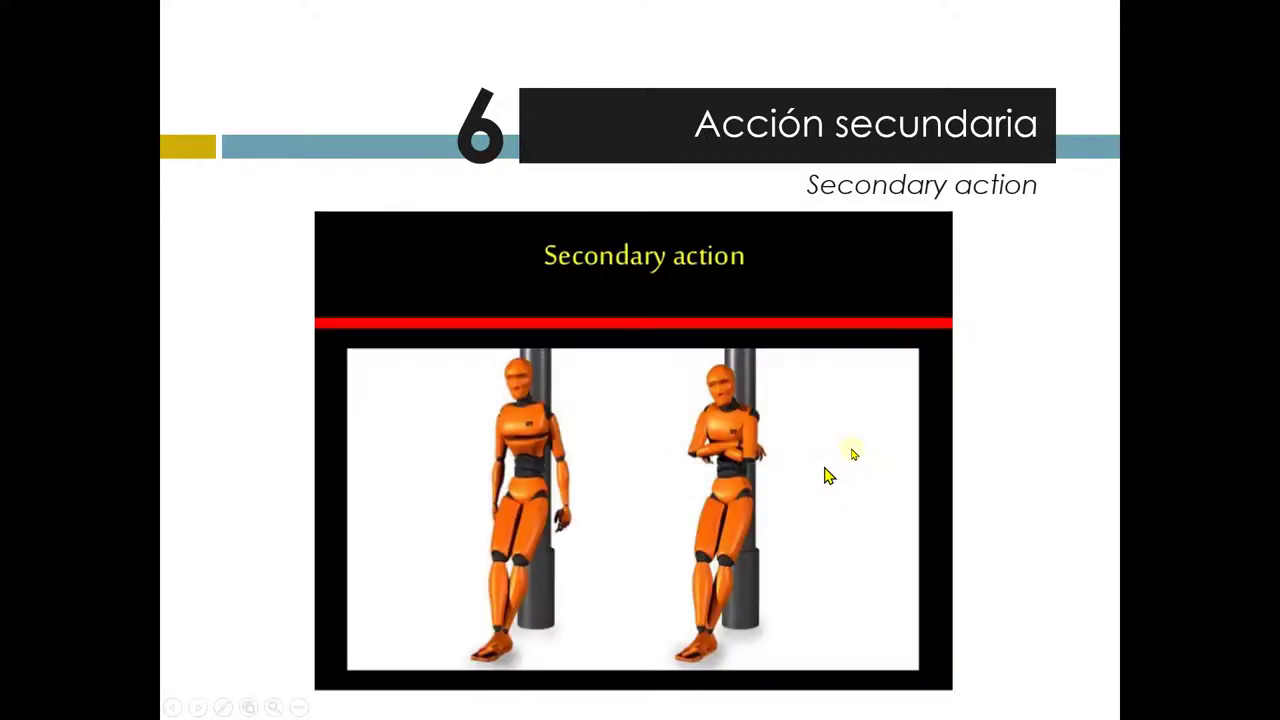
click(754, 566)
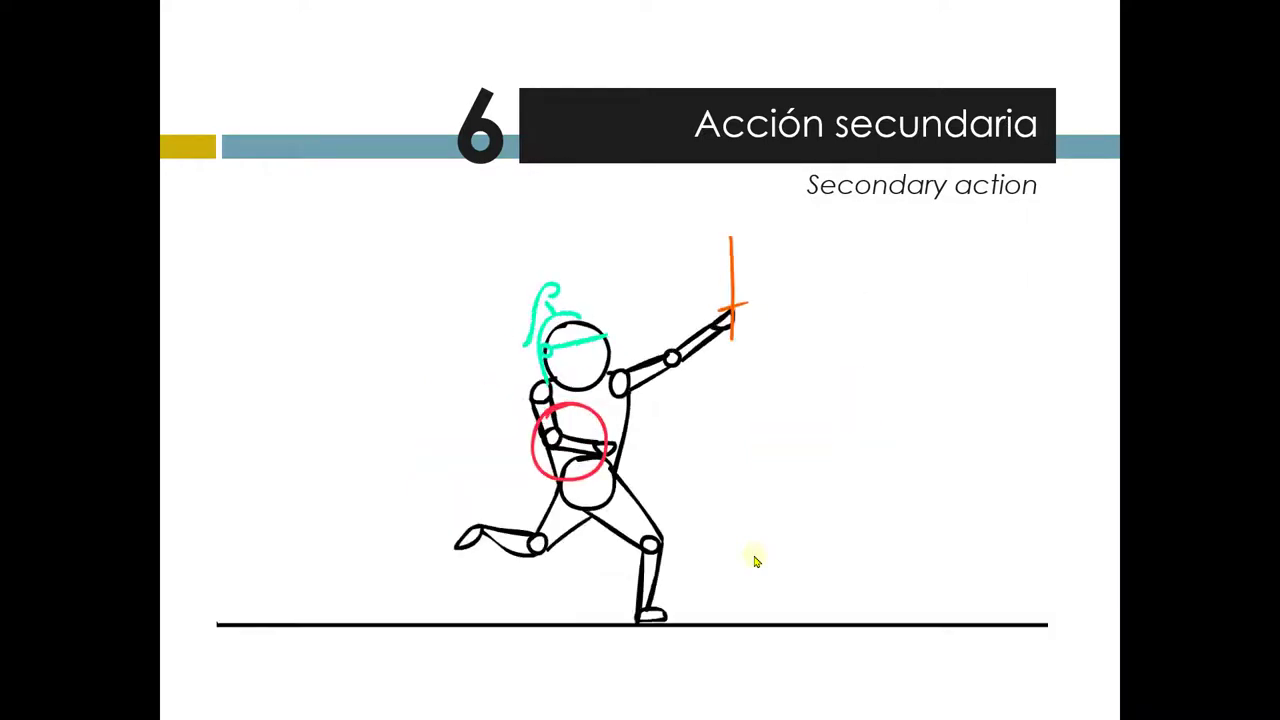
click(755, 561)
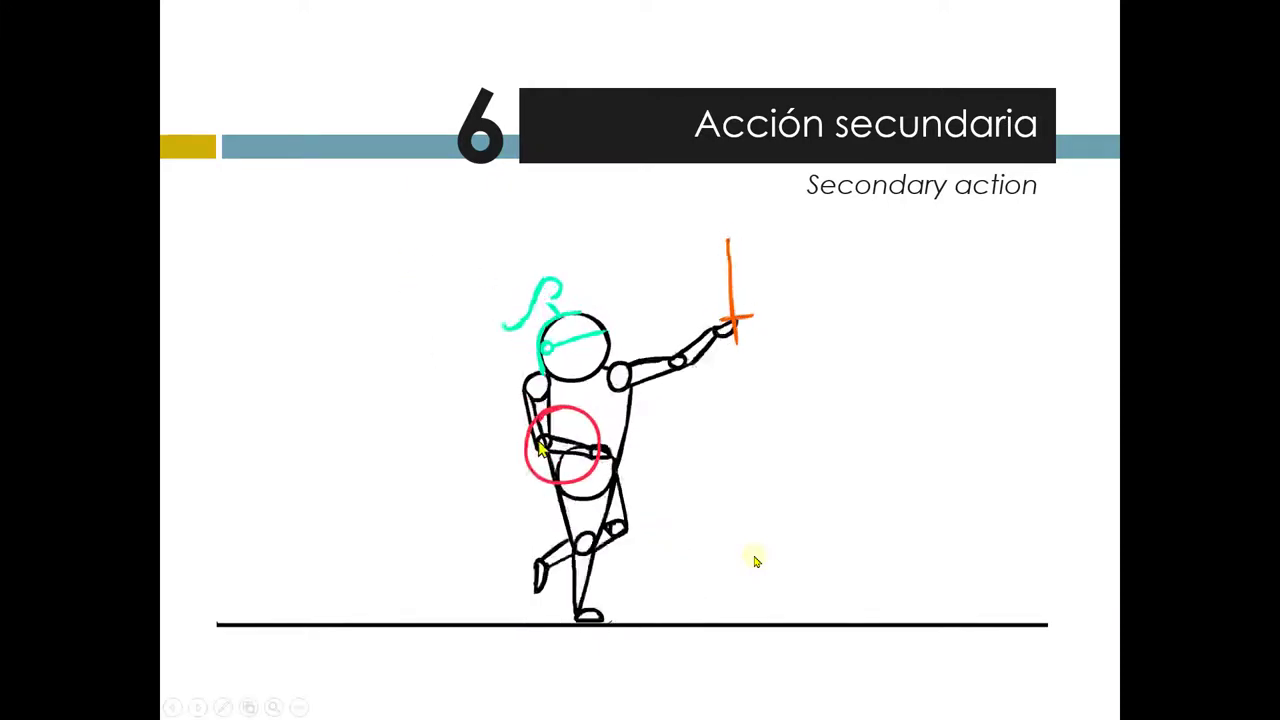
click(903, 541)
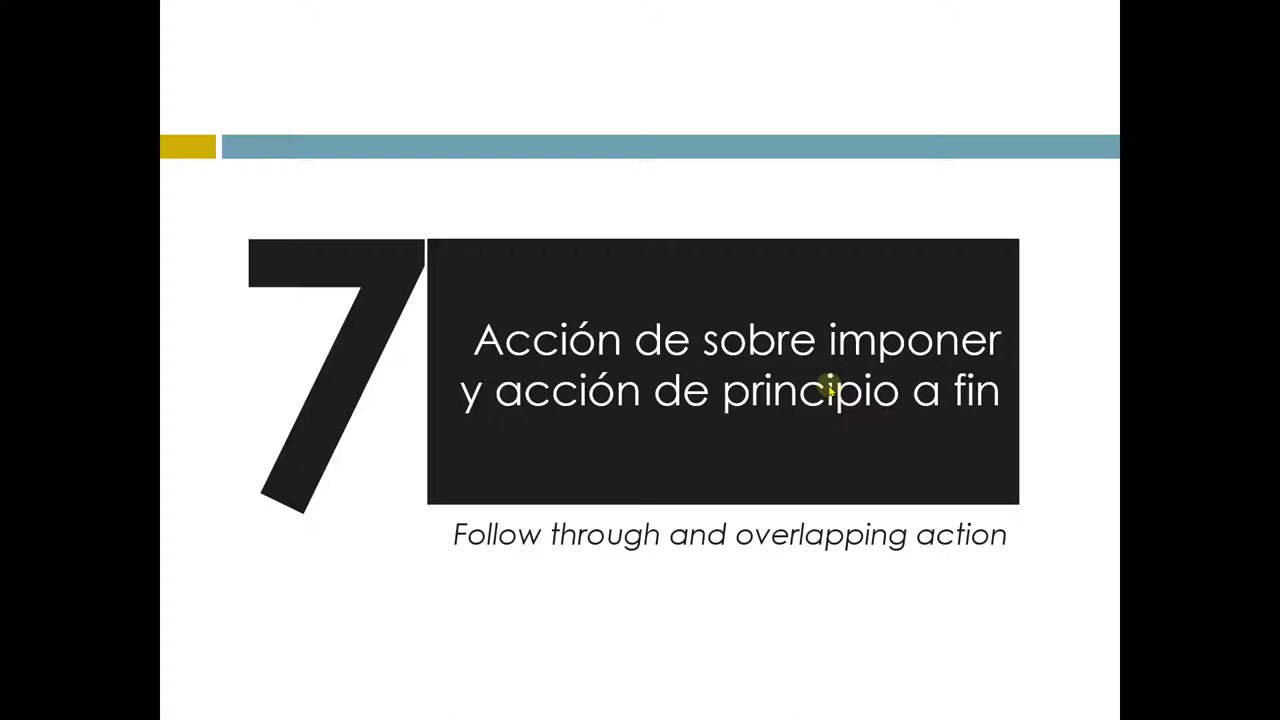
- Advance through the follow-through example and squirrel sketches to the five-pose javelin-thrower sequence
click(829, 389)
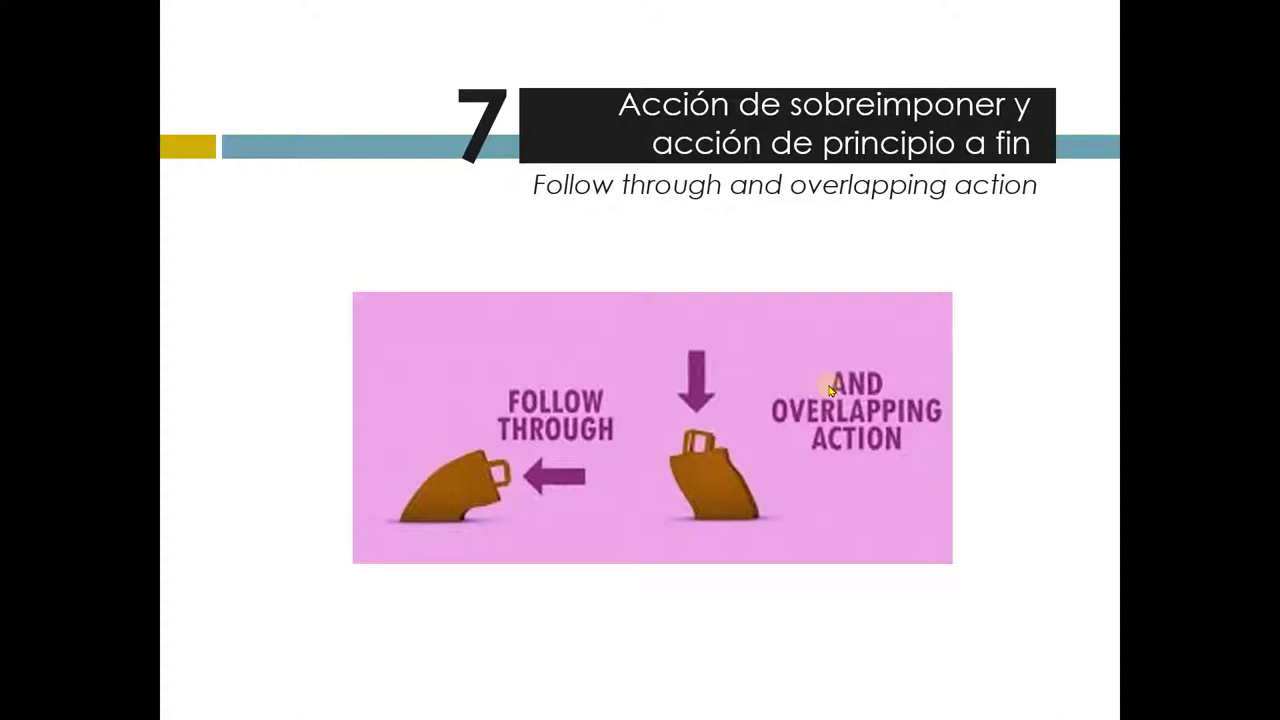
click(829, 390)
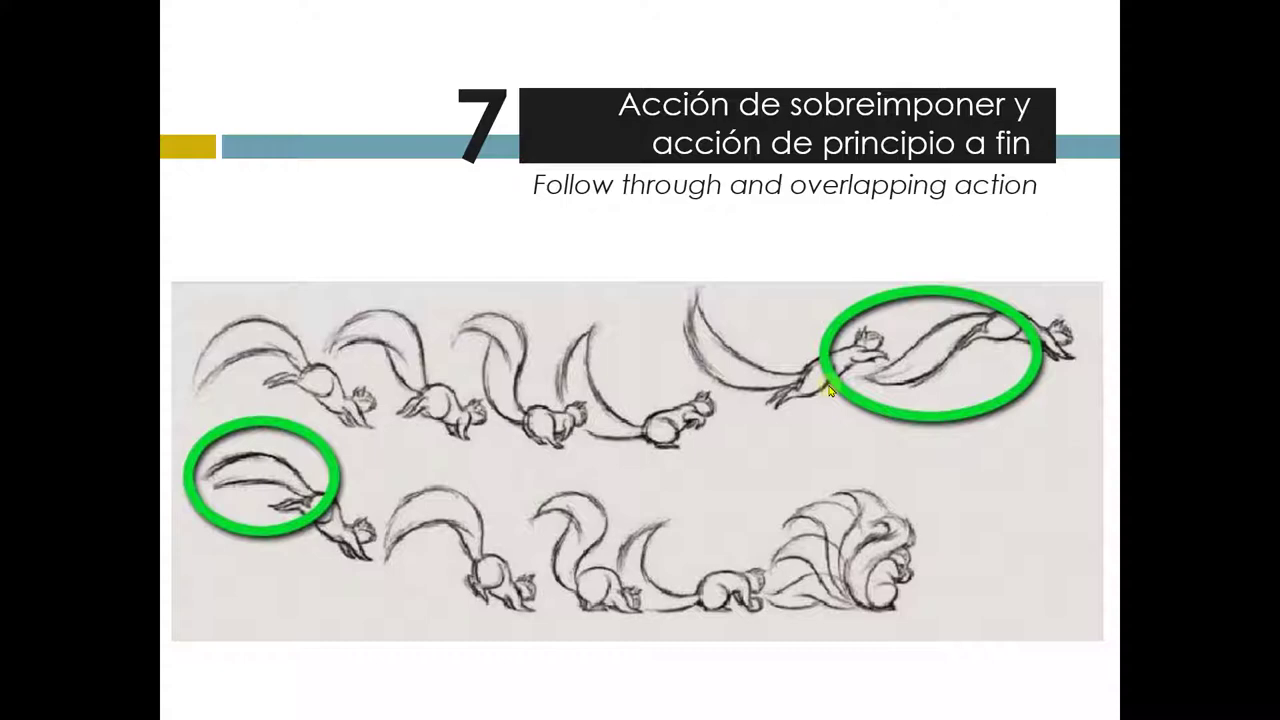
click(828, 390)
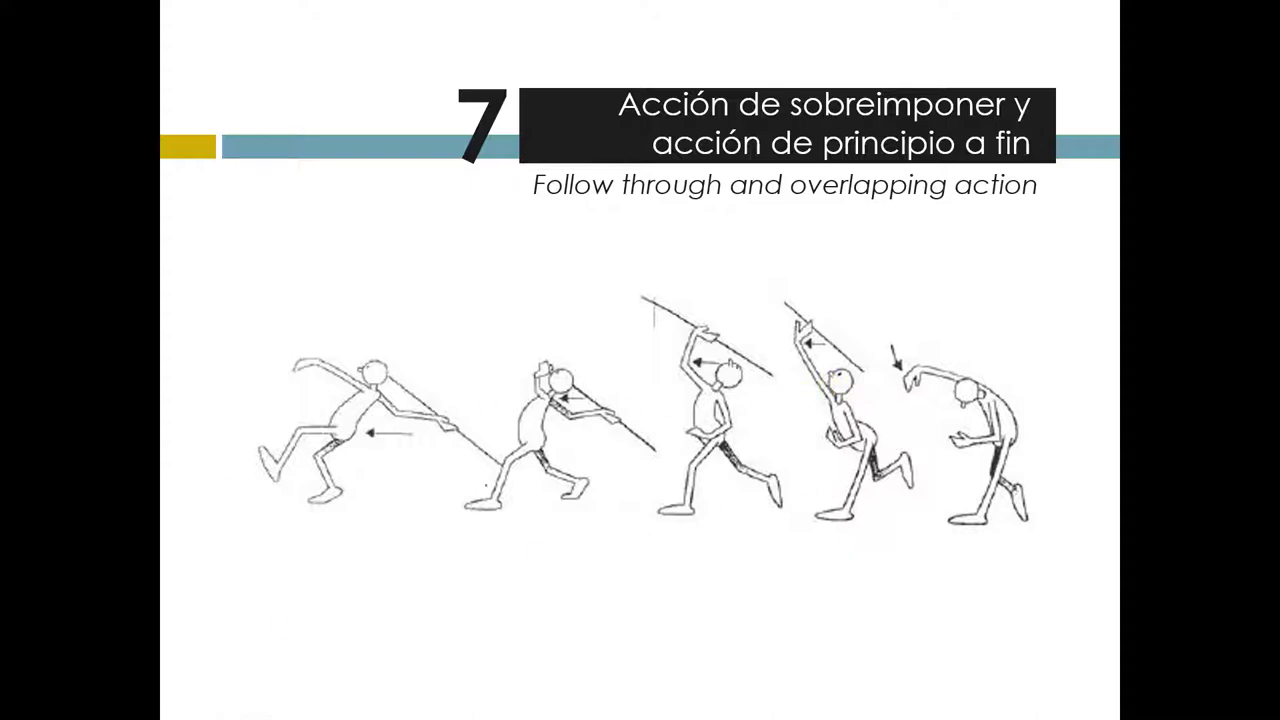
- Show the cat comparison, scarf-and-skirt walkers and summary text, then advance to 'Exageración'
click(964, 464)
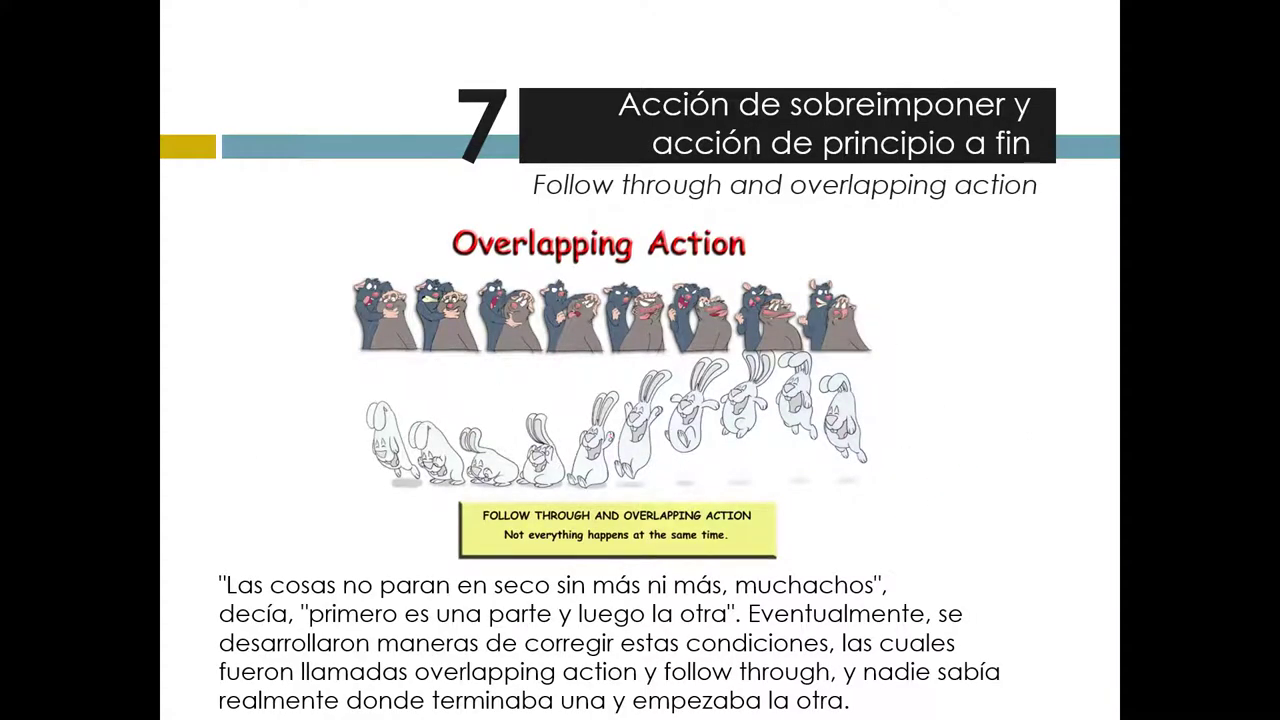
click(737, 420)
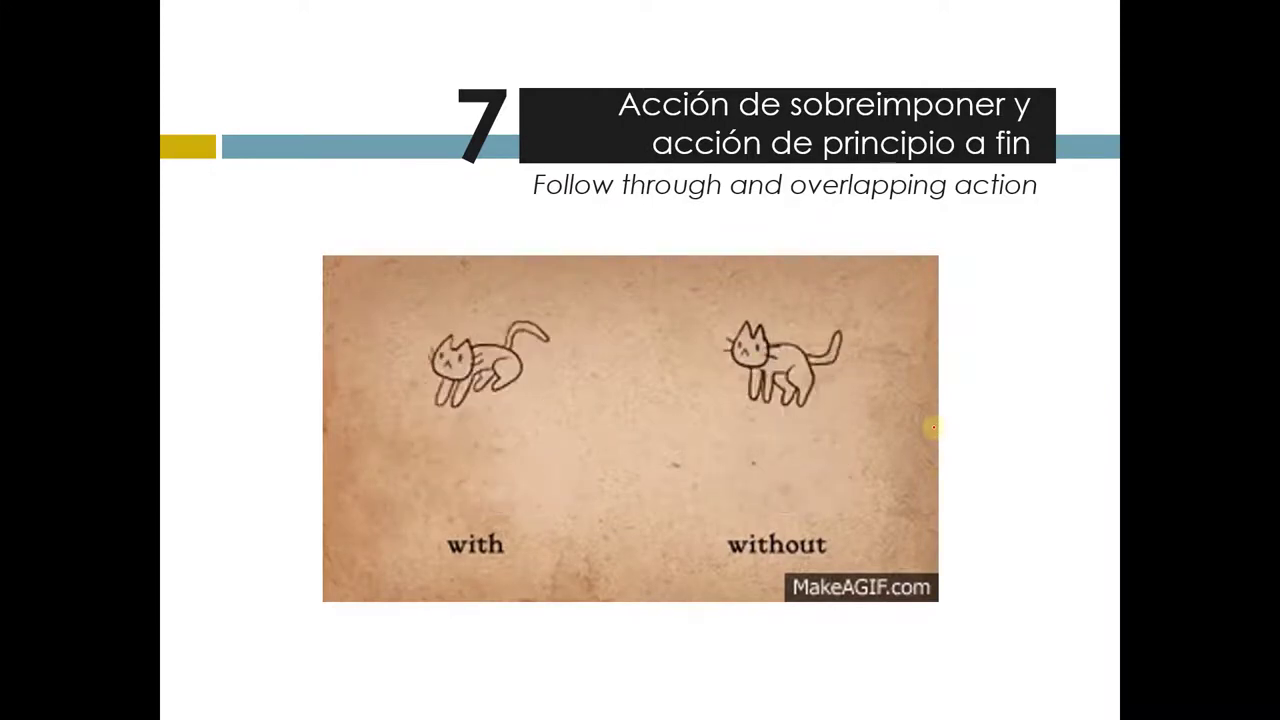
key(Right)
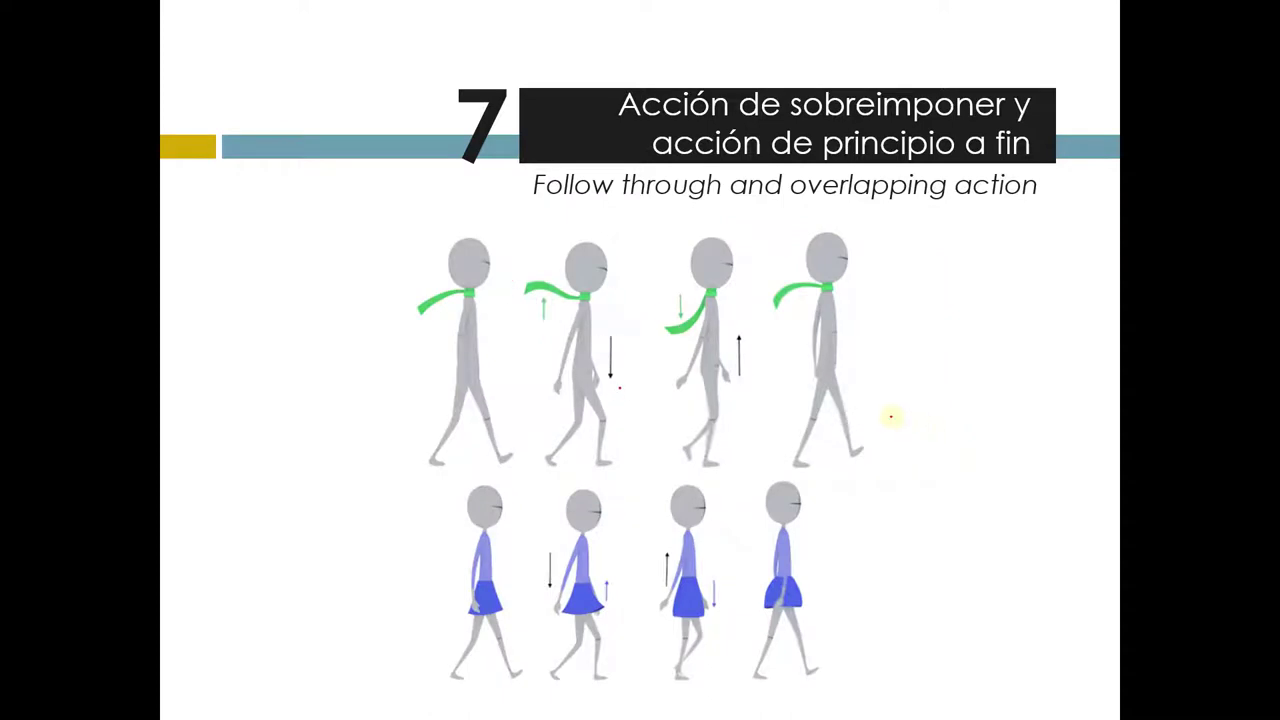
click(632, 352)
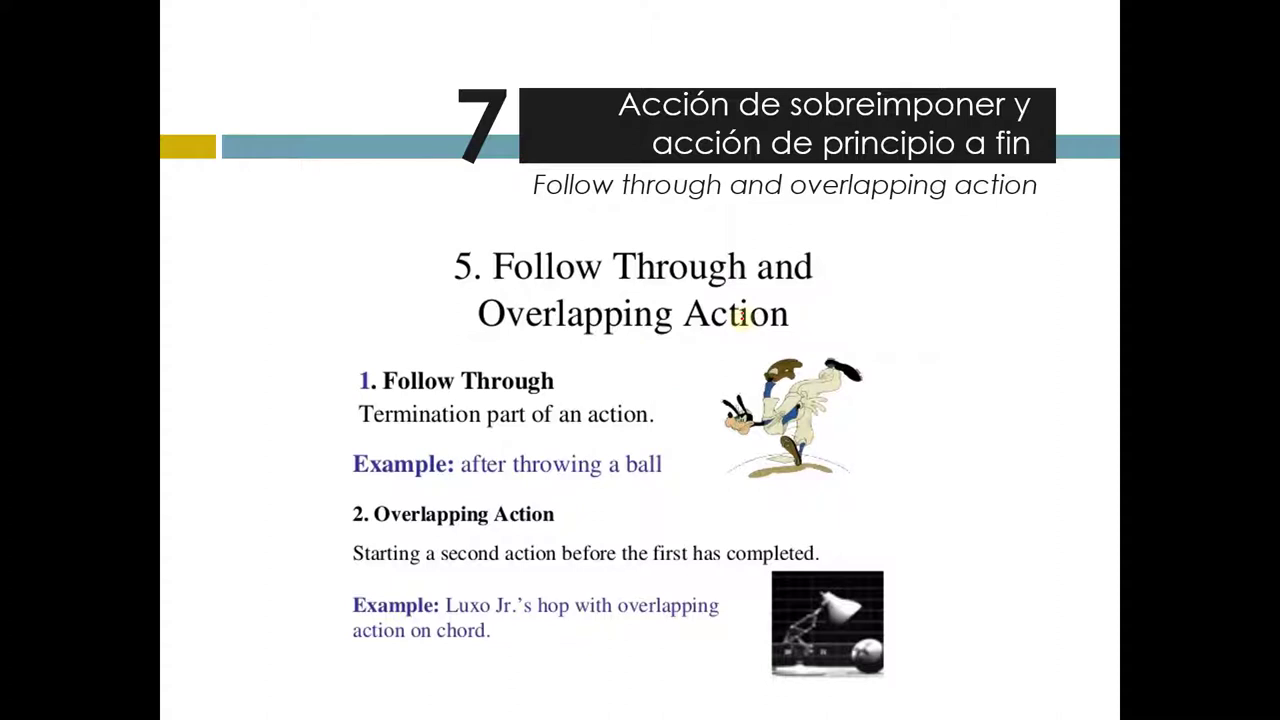
click(741, 316)
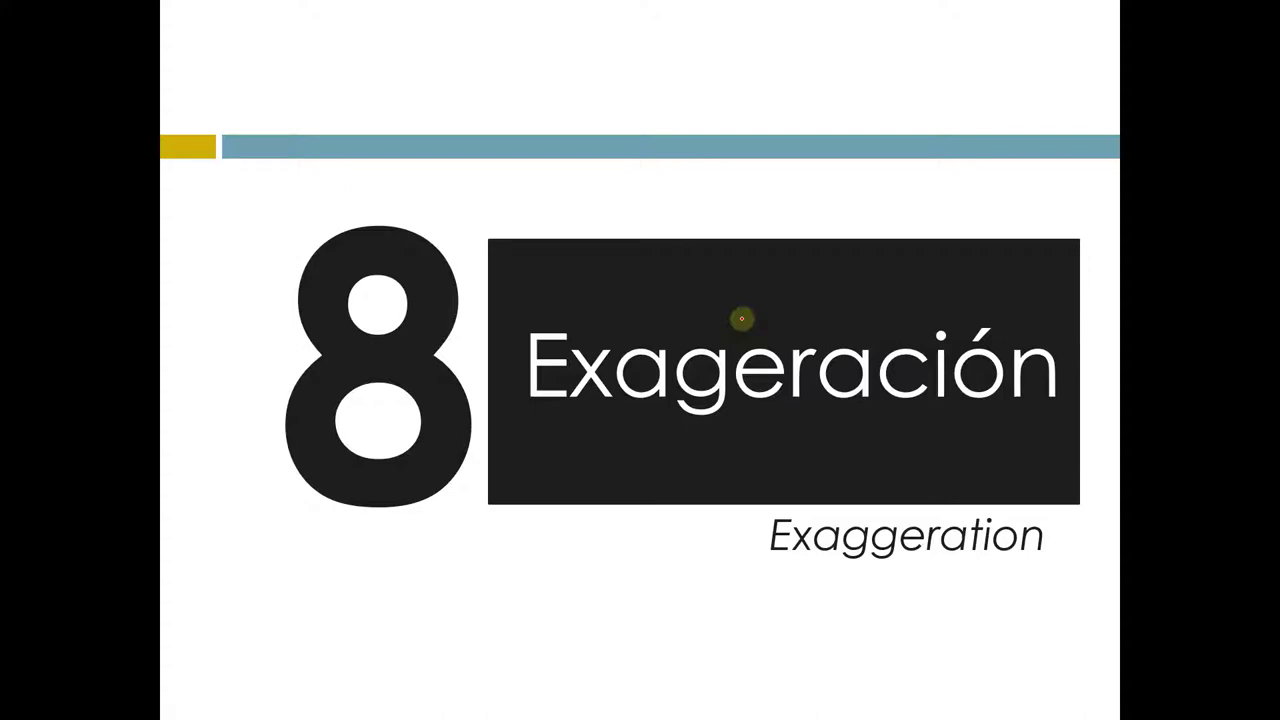
- Reveal the three exaggerated cartoon figures and the ACTUAL versus CARTOON comparison drawings
click(741, 318)
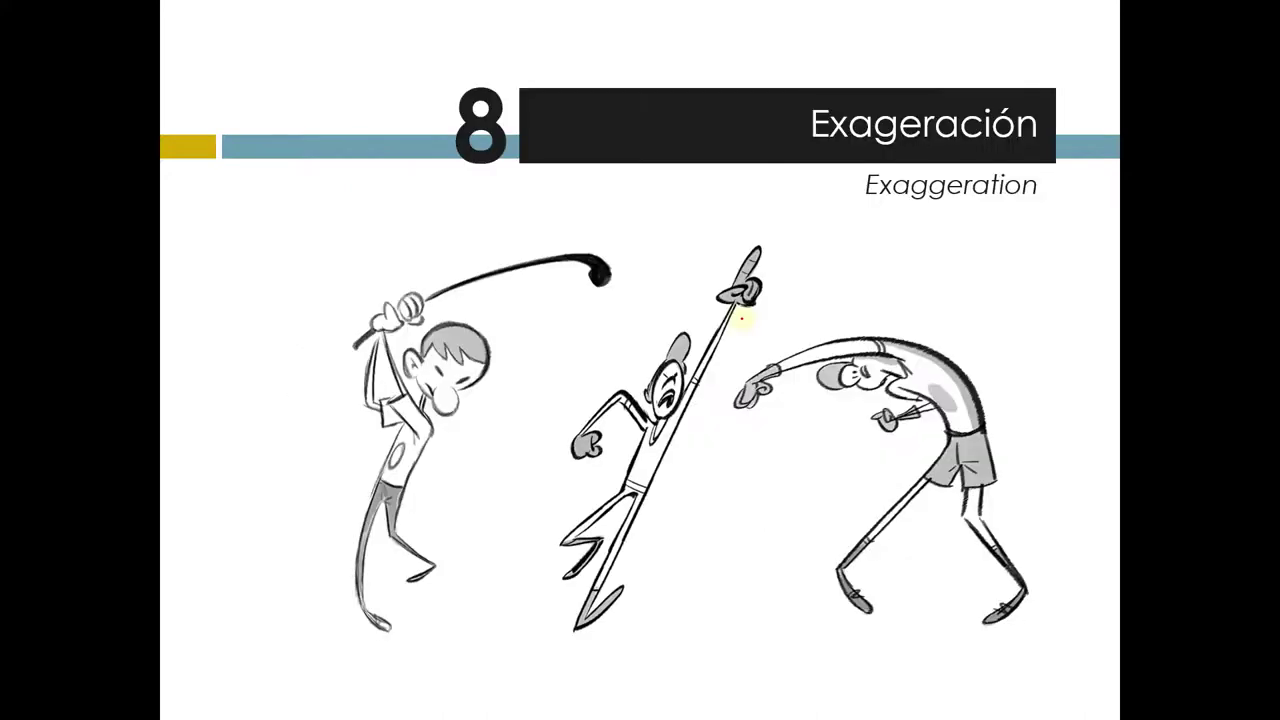
click(741, 318)
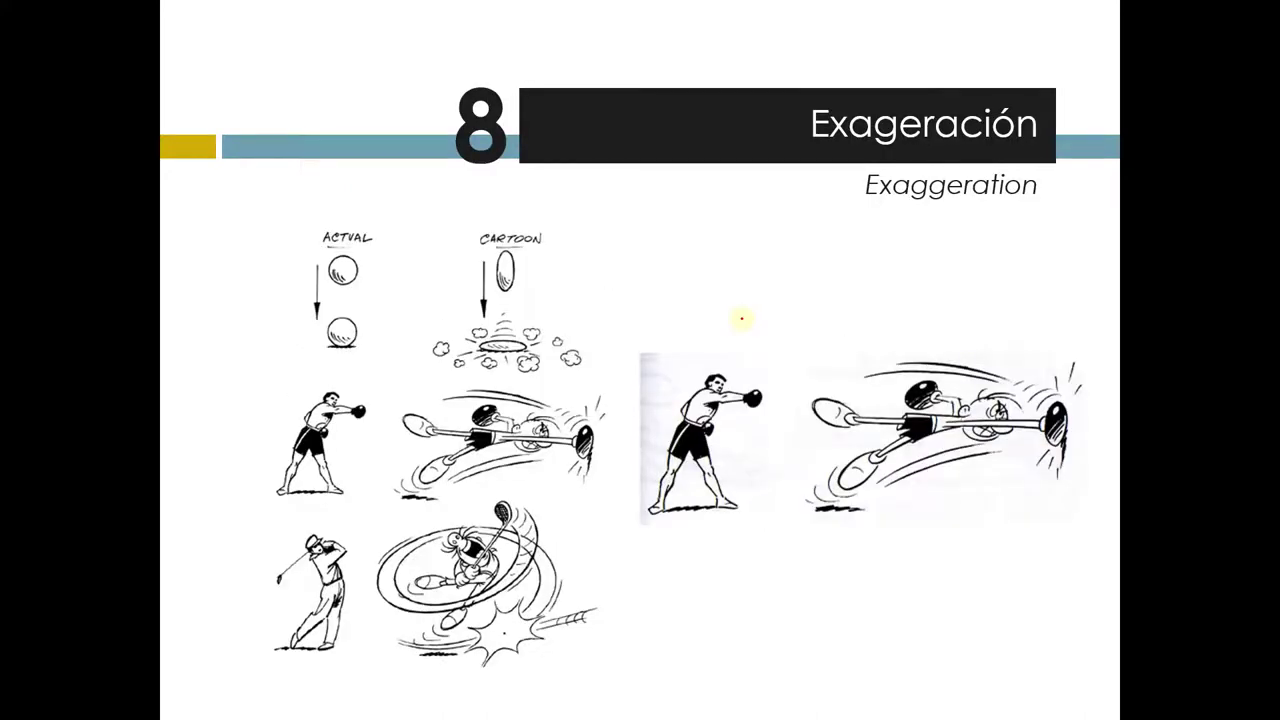
key(Left)
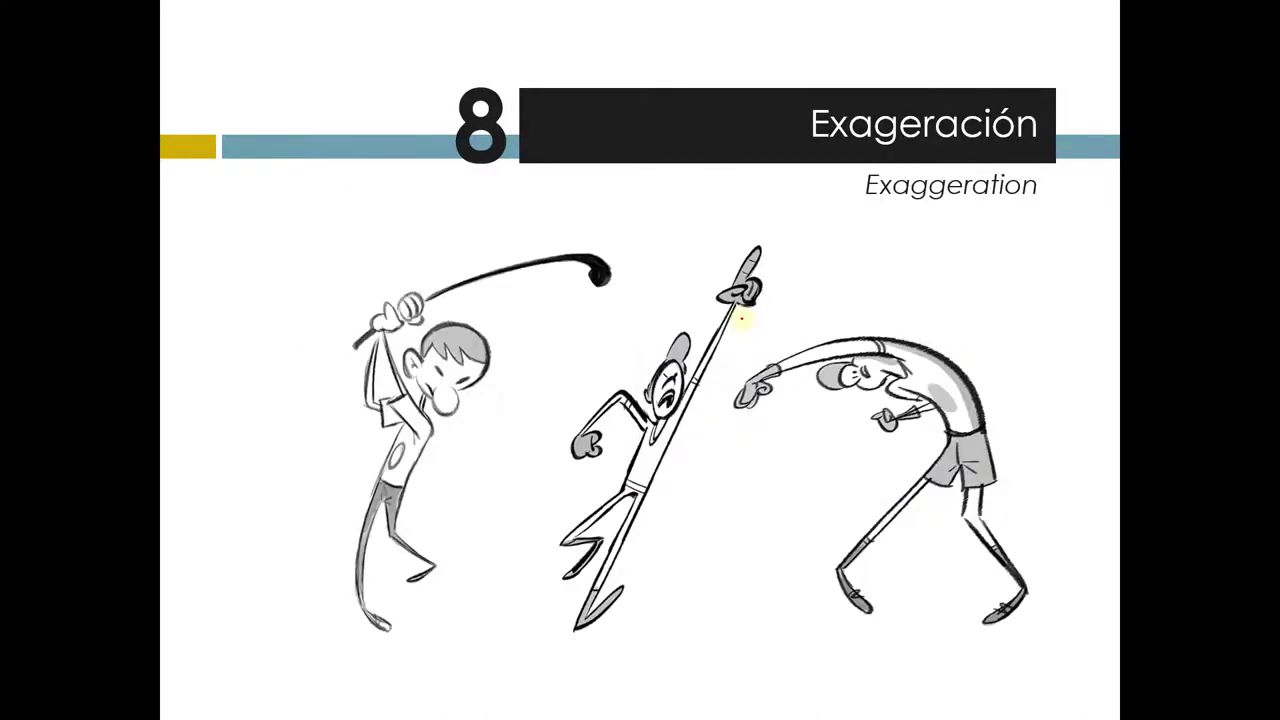
key(Left)
click(741, 318)
click(741, 318)
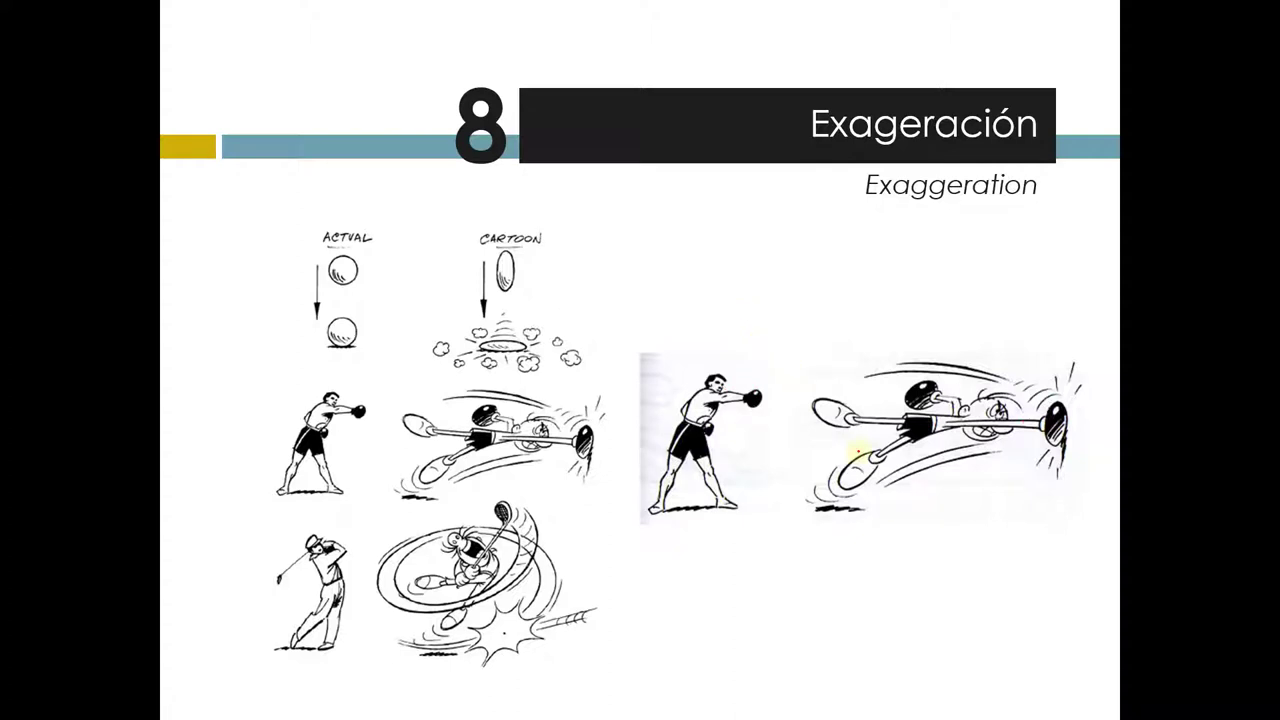
- Go through the pose, Clarity, Bugs Bunny and carpet examples, then advance to 'Actuación'
key(Right)
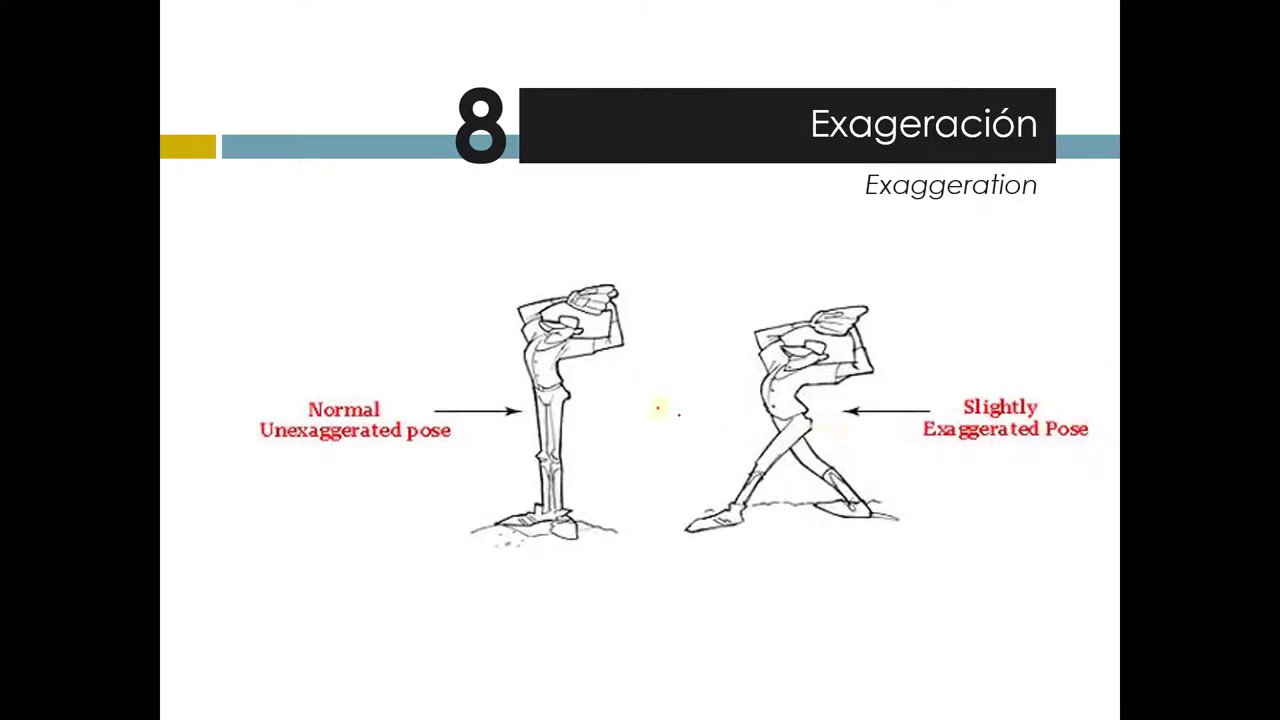
key(Right)
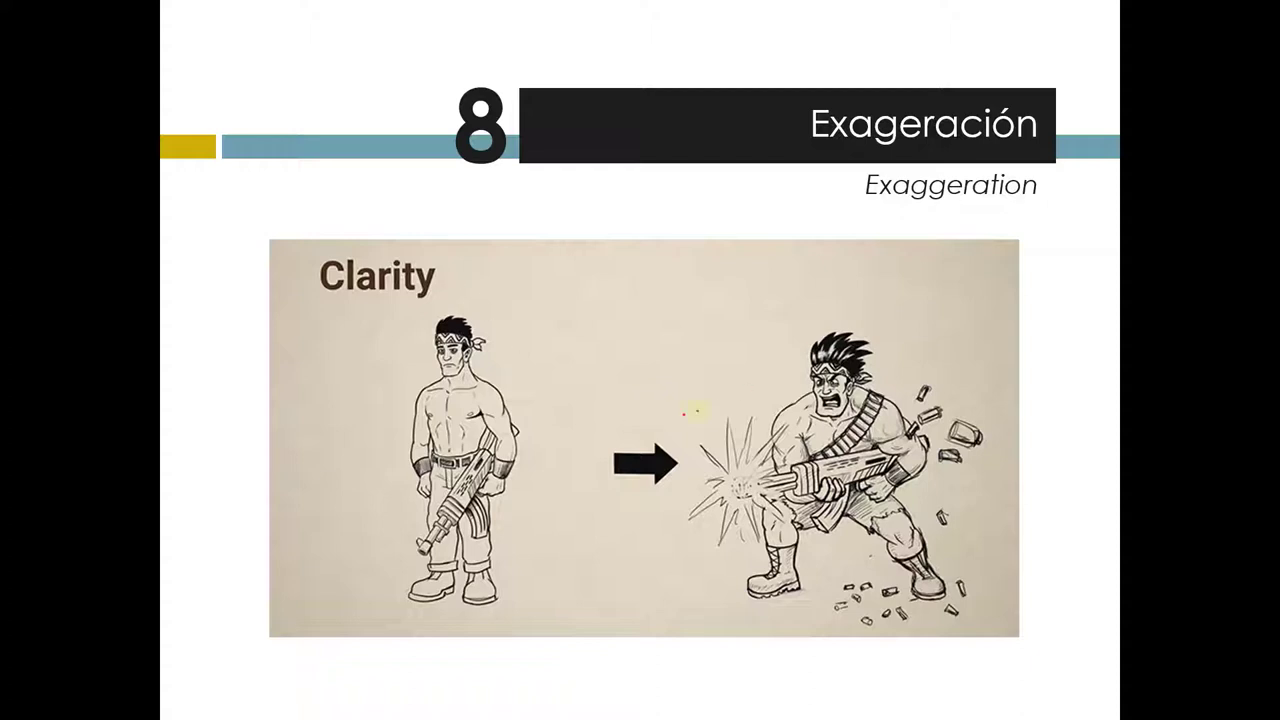
key(Right)
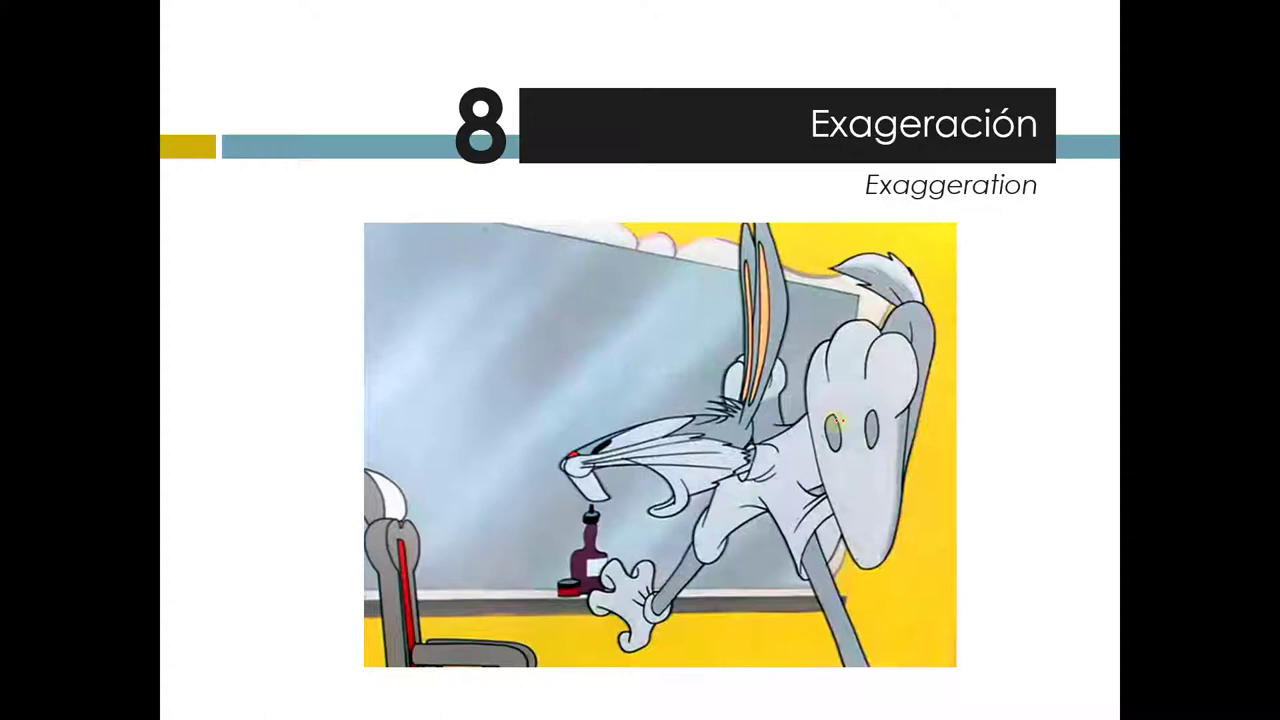
key(Right)
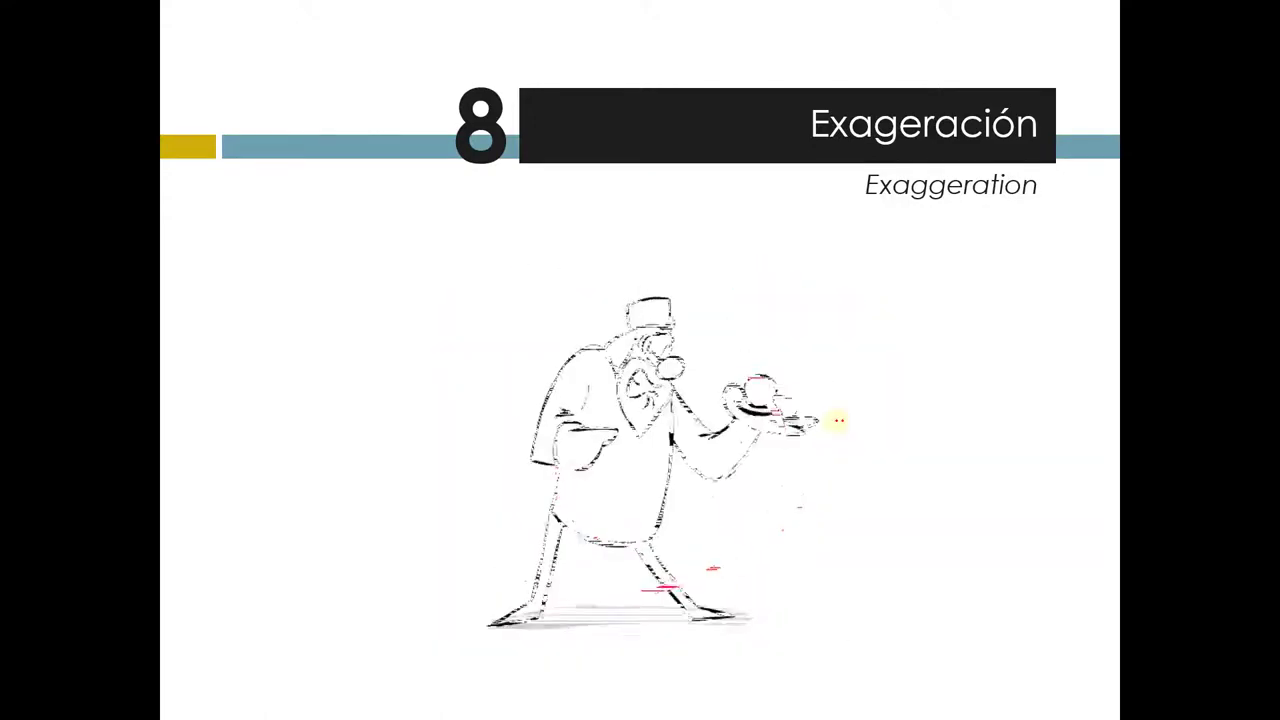
key(Right)
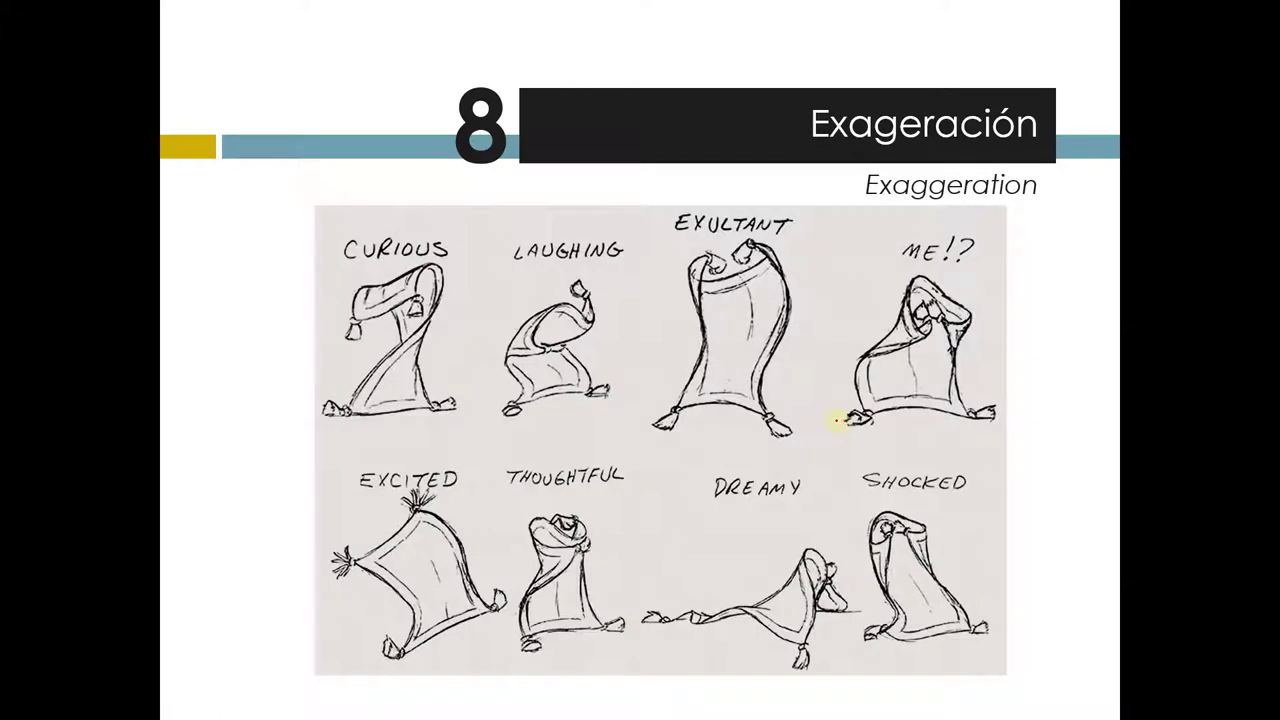
key(Right)
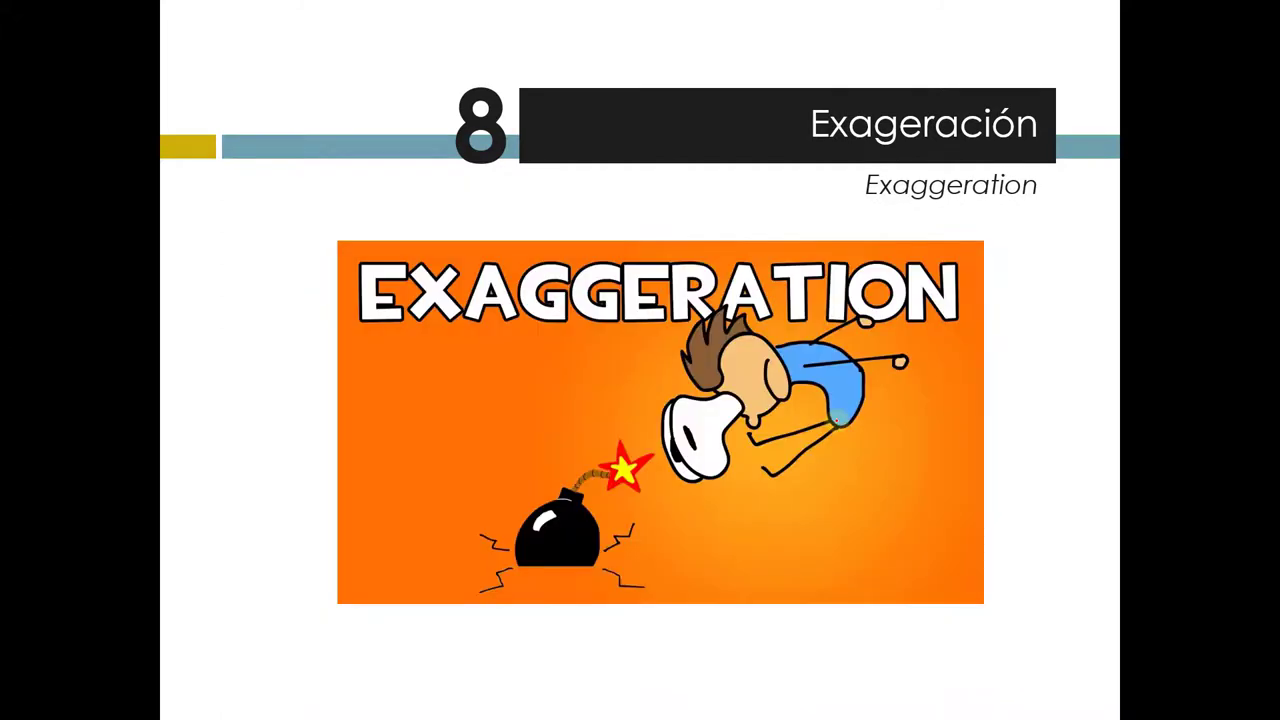
key(Right)
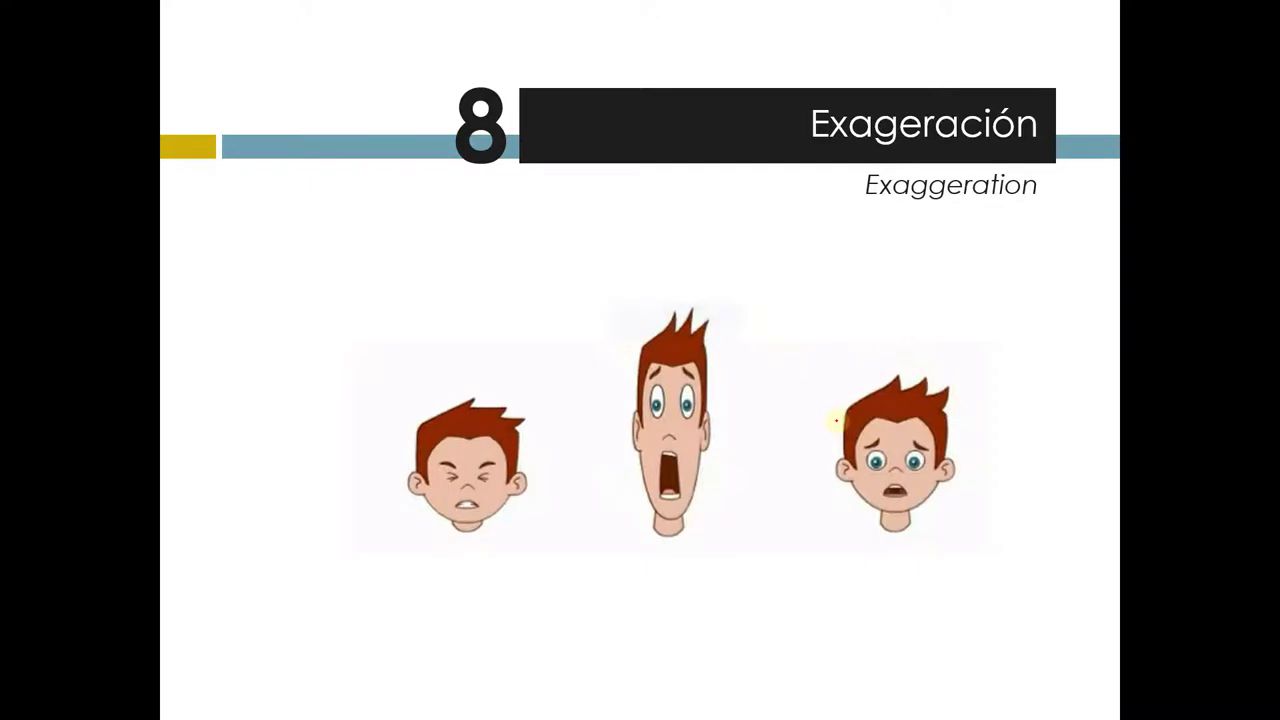
key(Right)
key(Right)
key(Right)
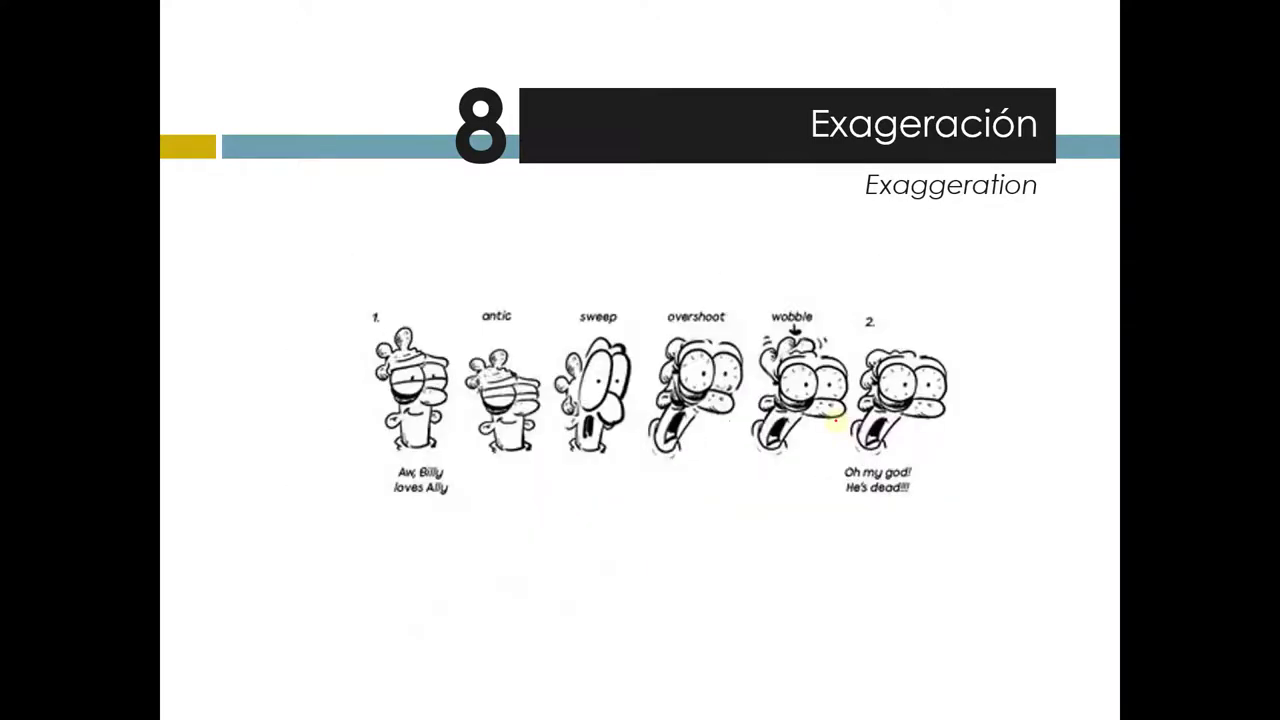
key(Right)
key(Right)
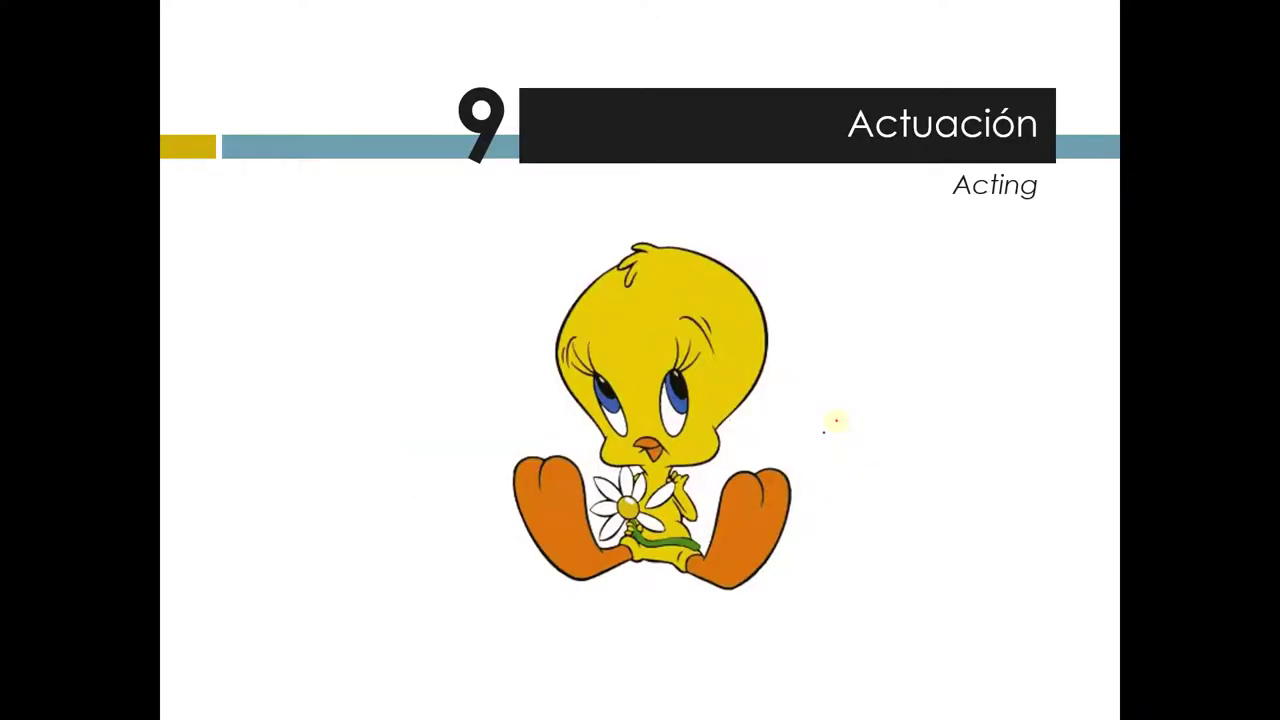
key(Right)
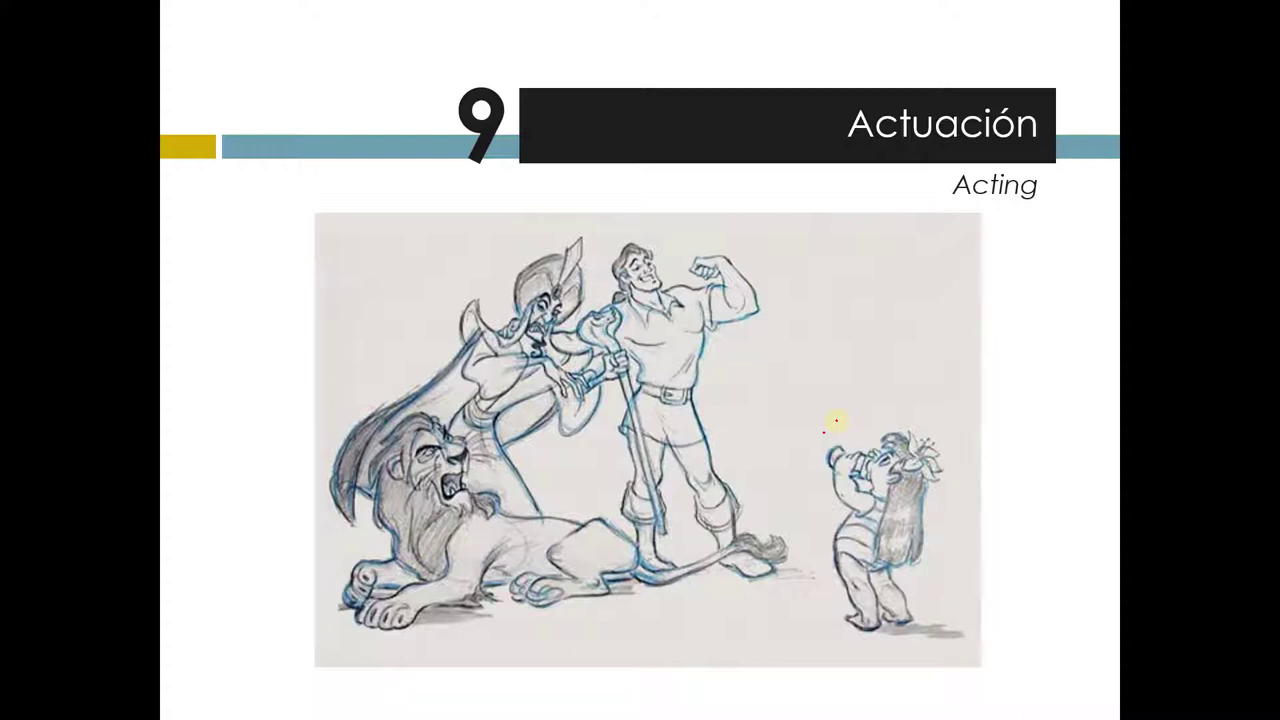
- Show the next acting example and advance to the 'Puesta en escena' title slide
key(Right)
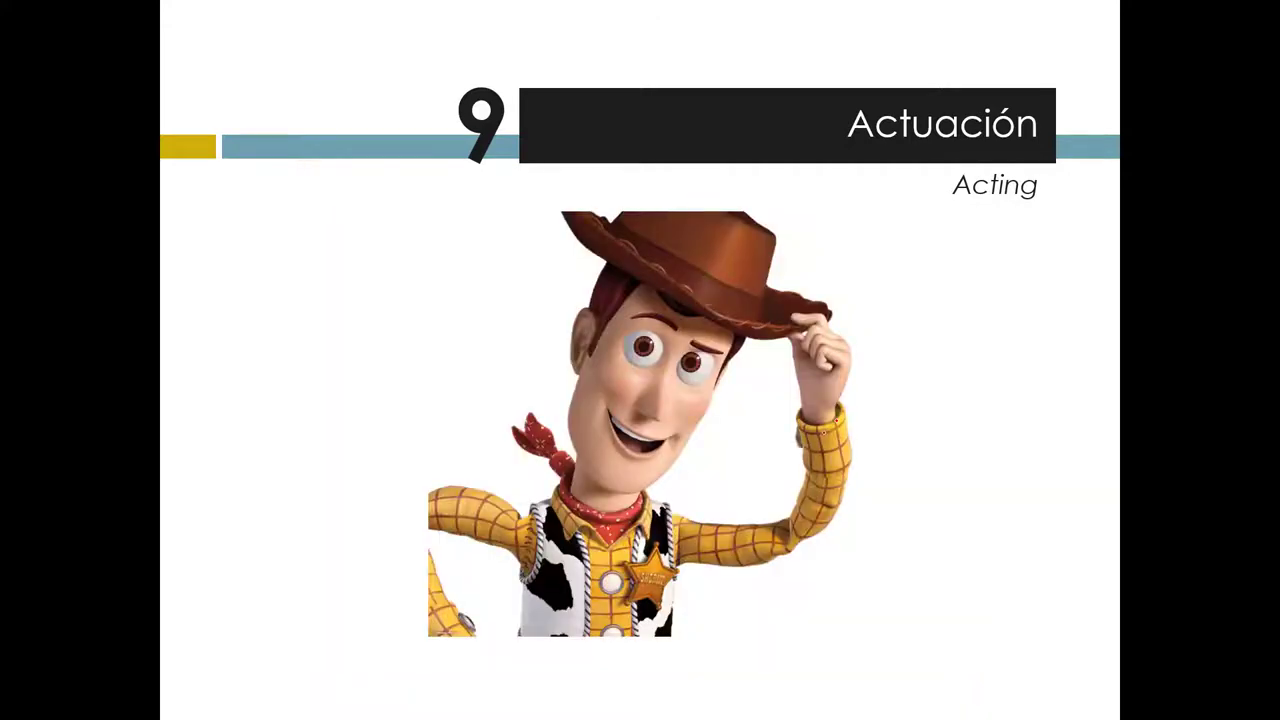
key(Right)
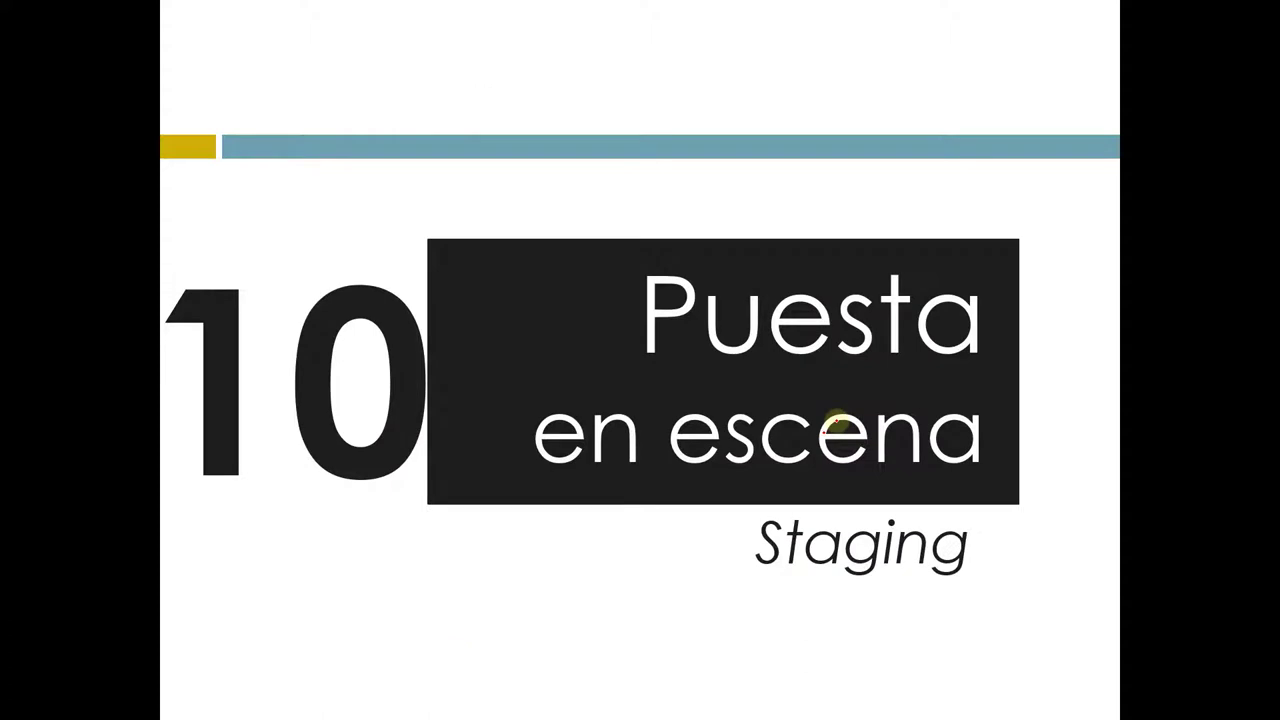
- Show the staging storyboard, the row of cartoon silhouettes and the Jiminy Cricket silhouette comparison
click(836, 424)
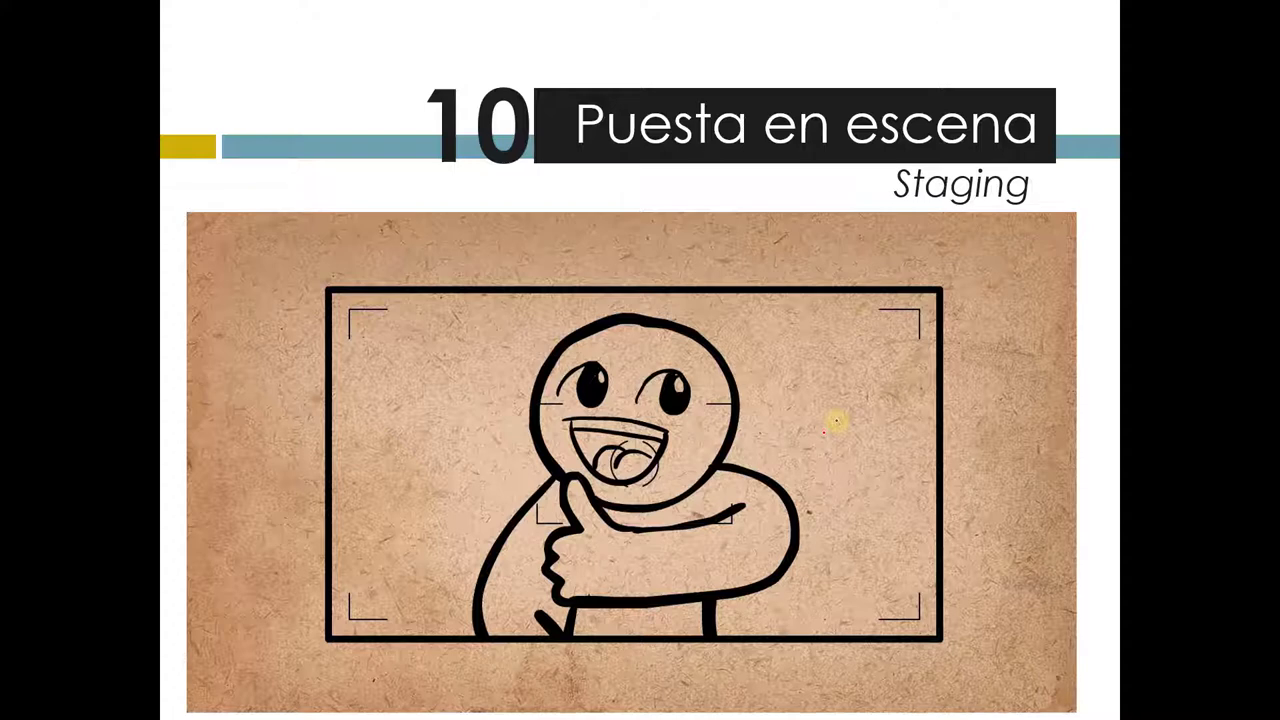
click(835, 422)
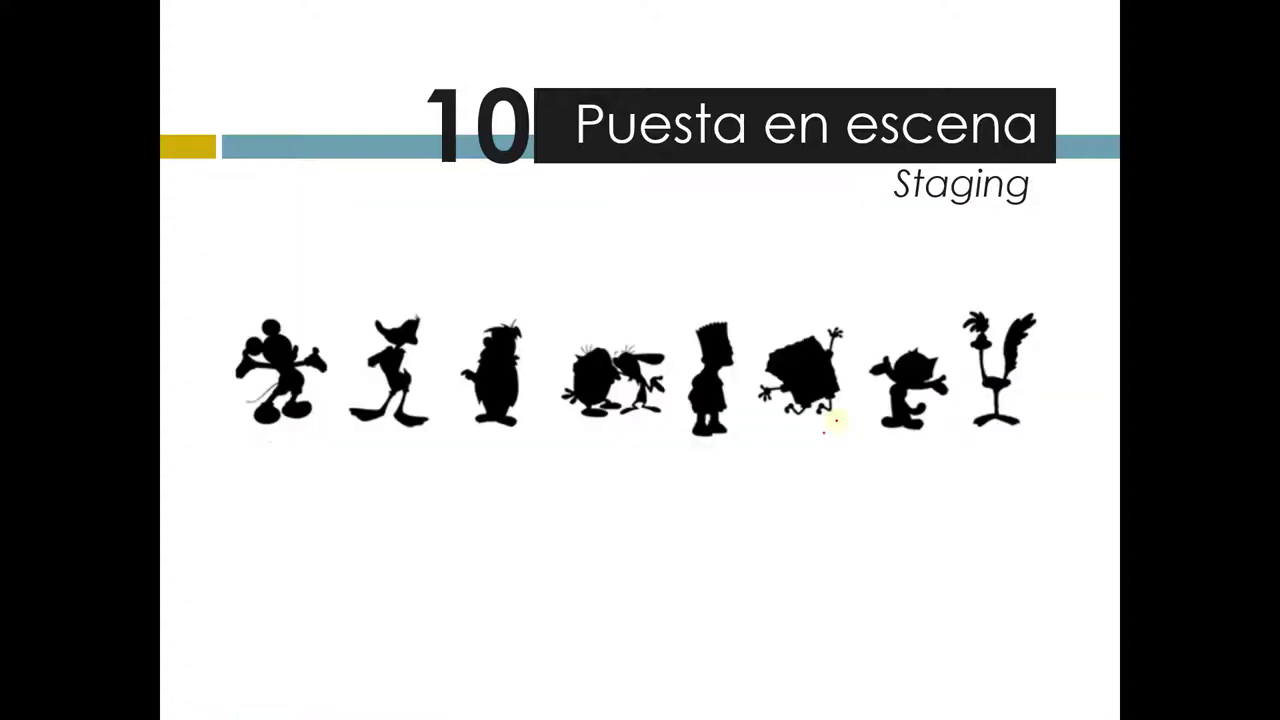
click(835, 422)
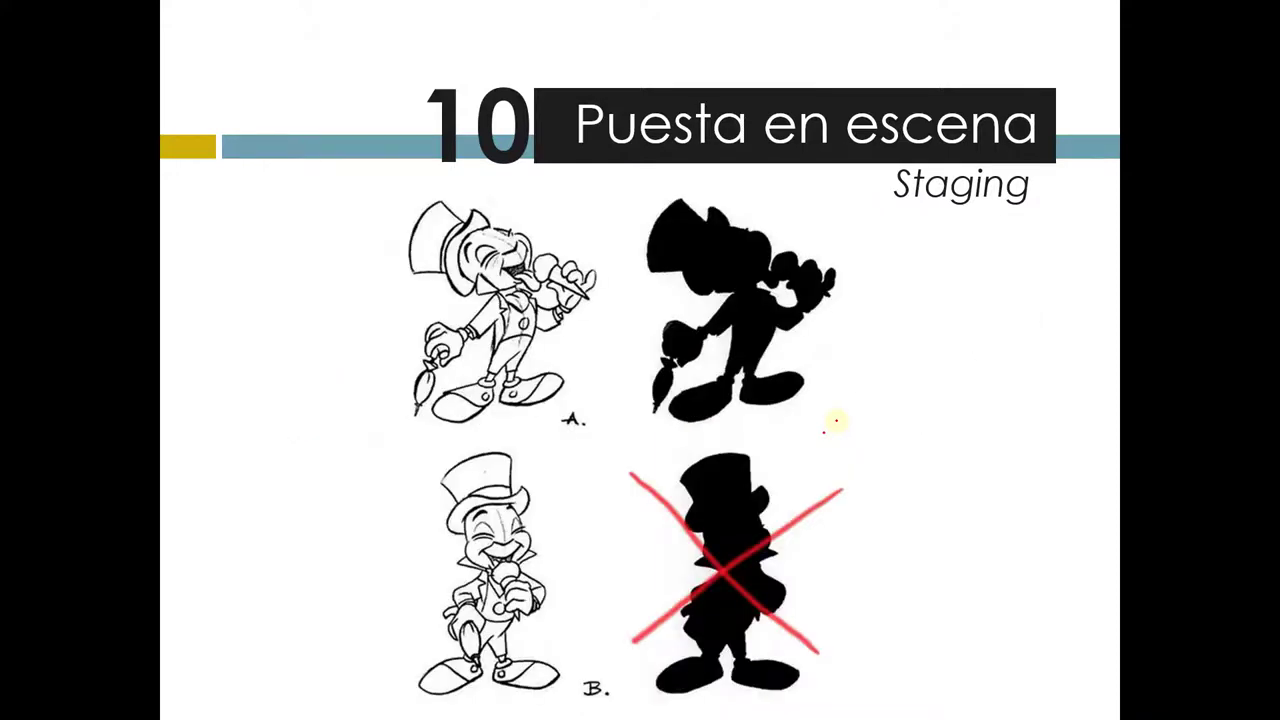
click(835, 422)
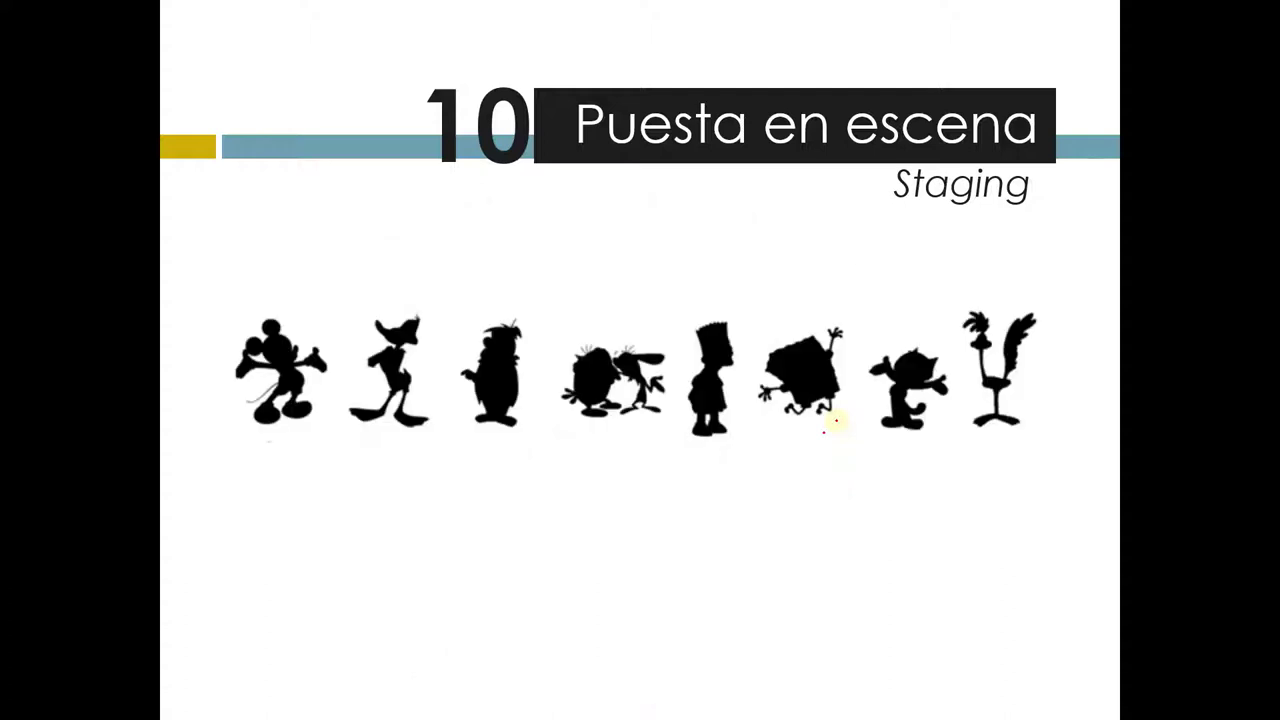
click(835, 422)
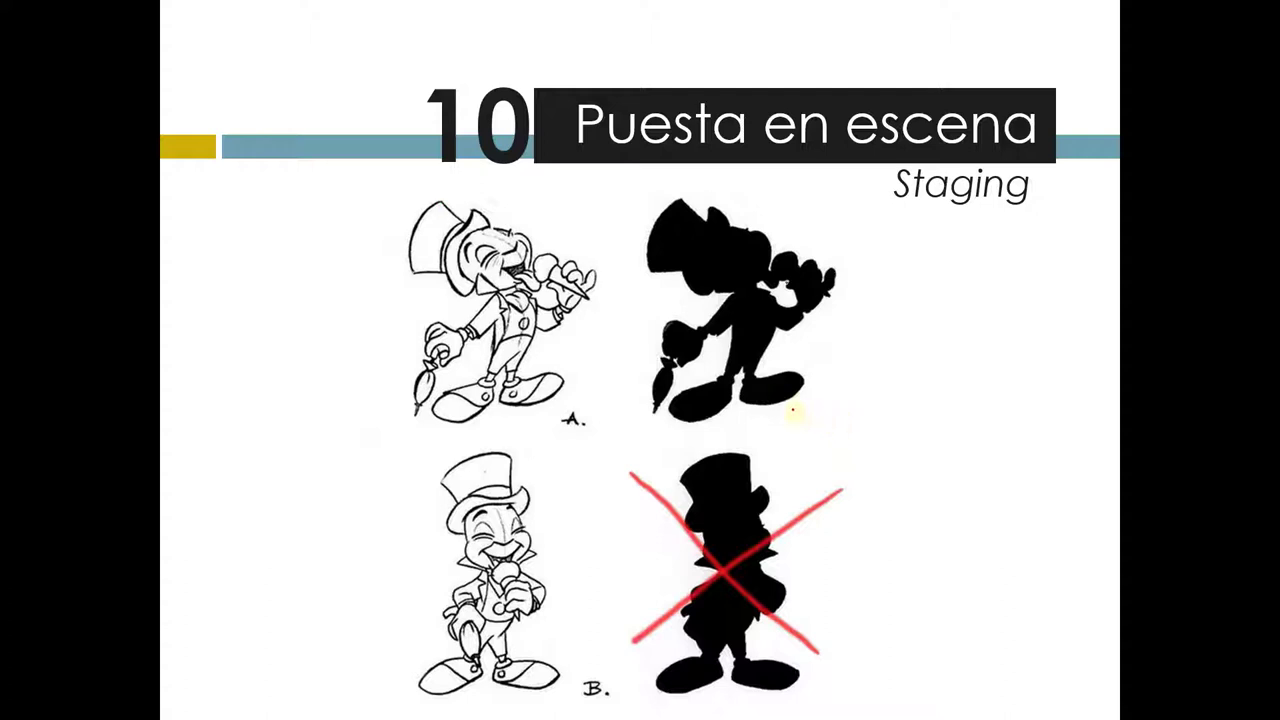
- Show the superhero, duck magician, staging comparison and shopping bag images, then reach 'Dibujo sólido'
click(748, 398)
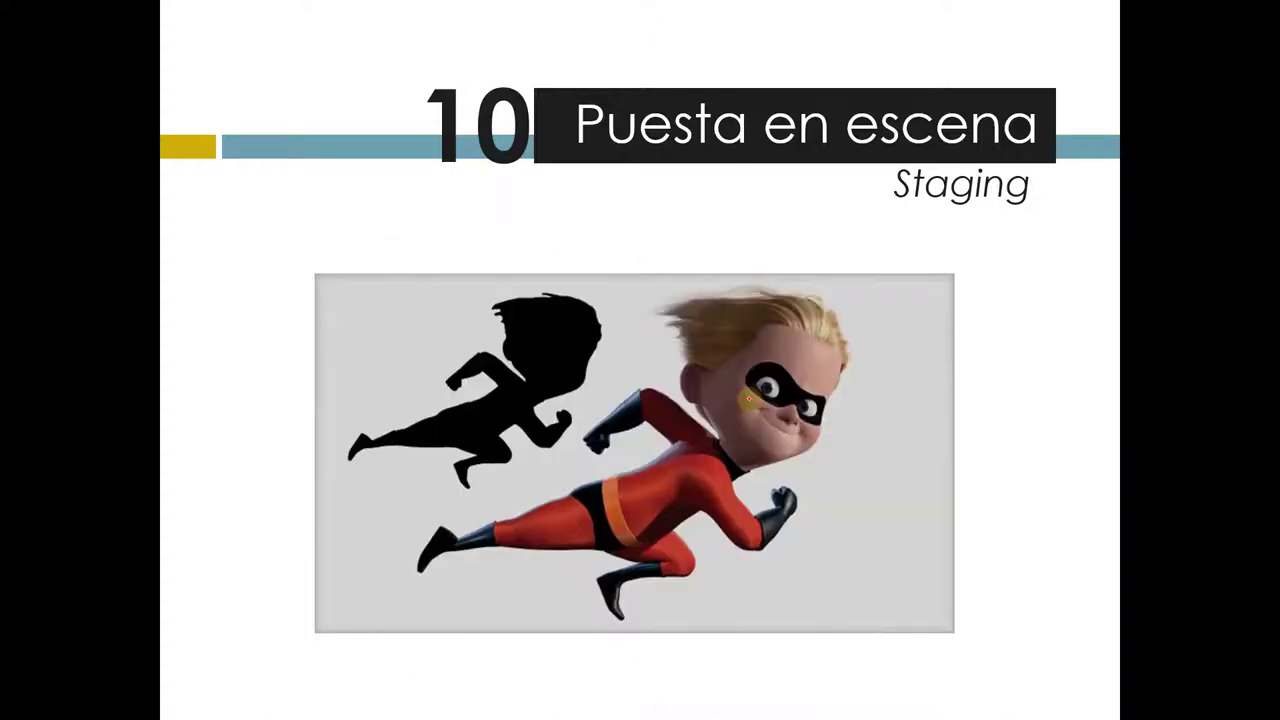
click(748, 398)
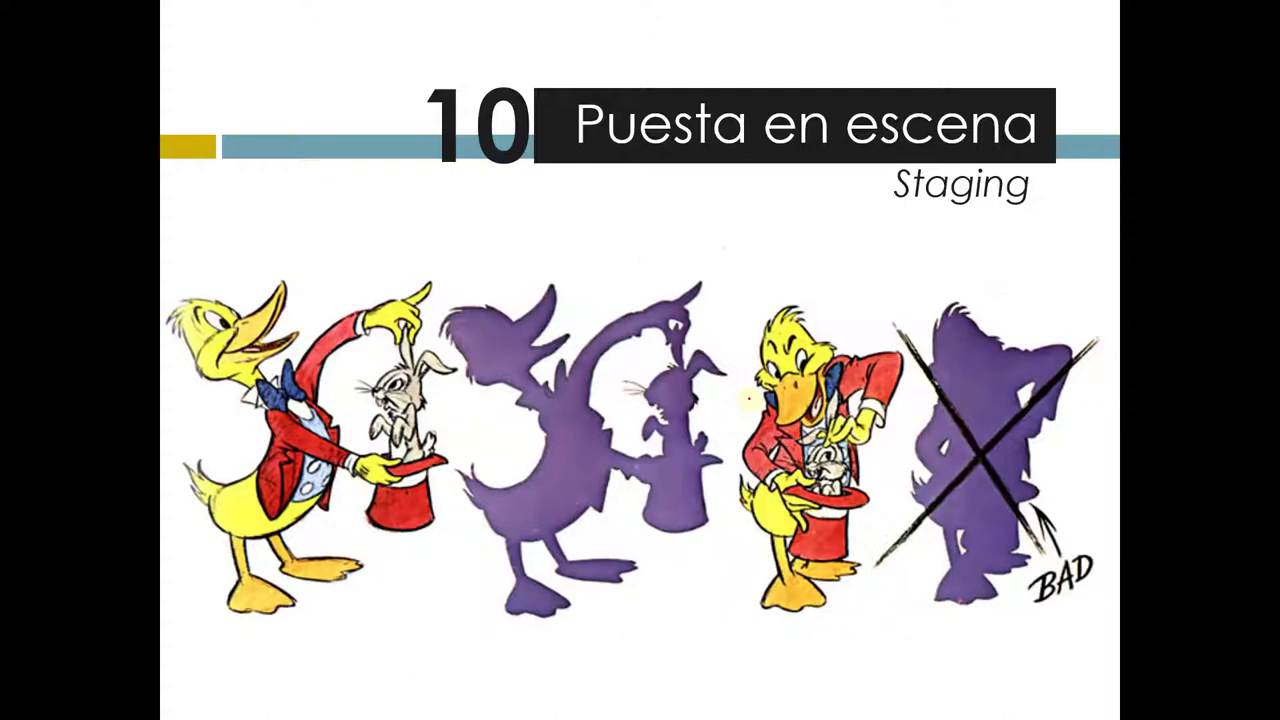
click(748, 398)
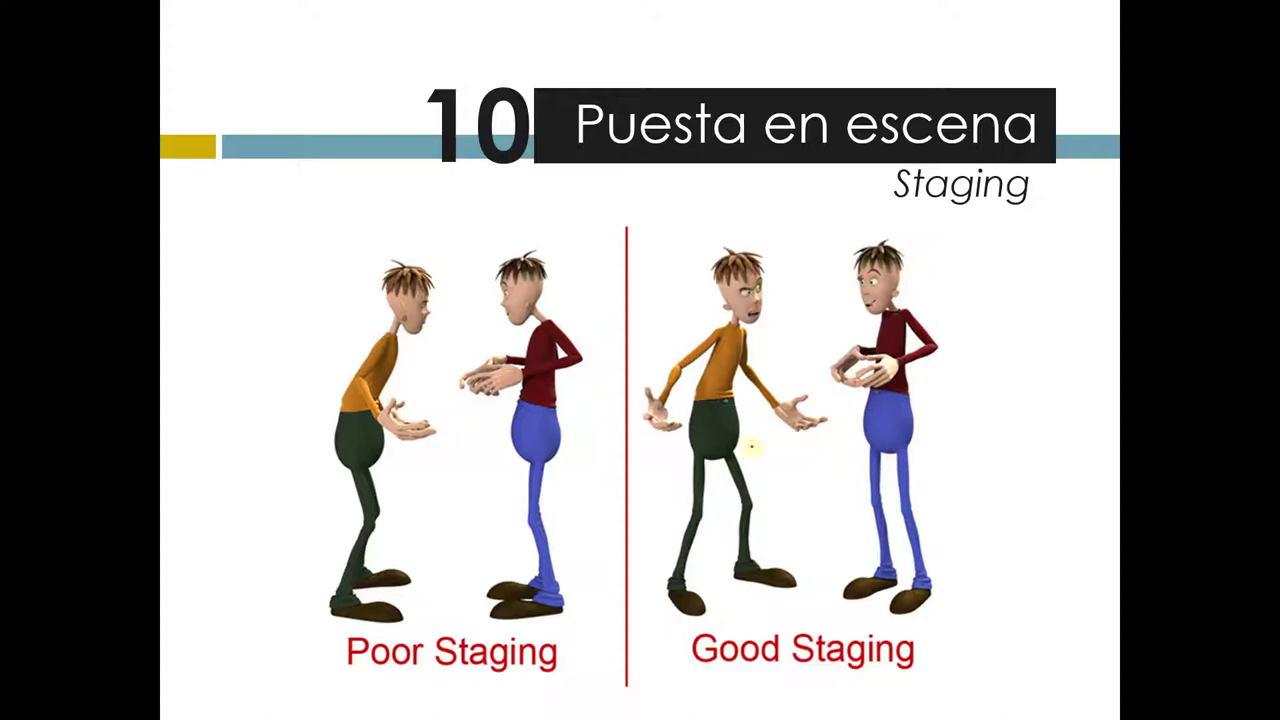
click(752, 448)
click(752, 448)
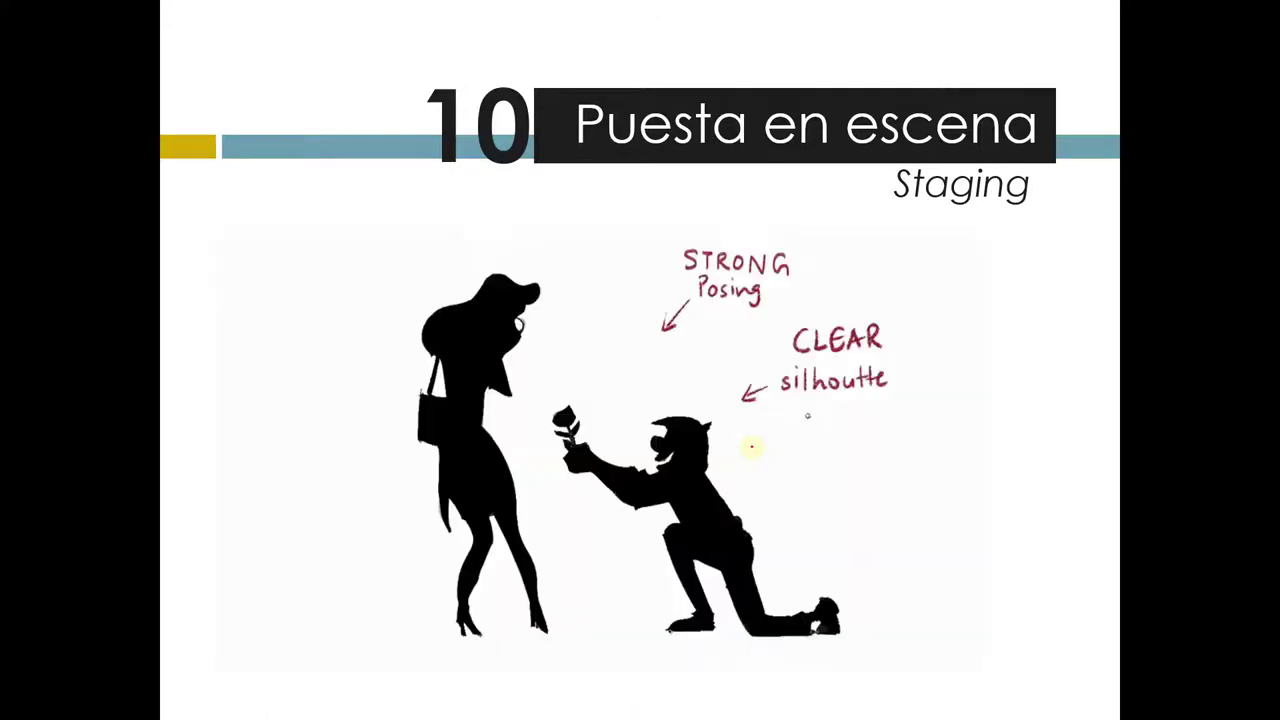
click(752, 448)
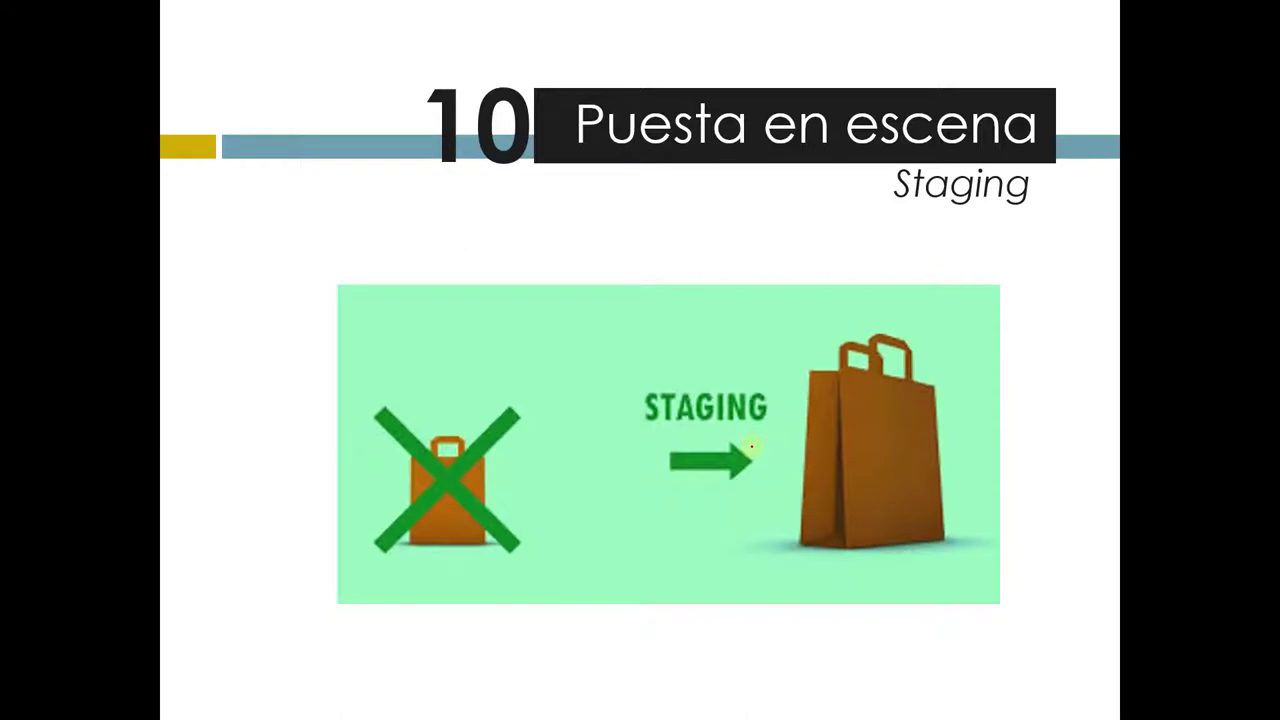
click(752, 448)
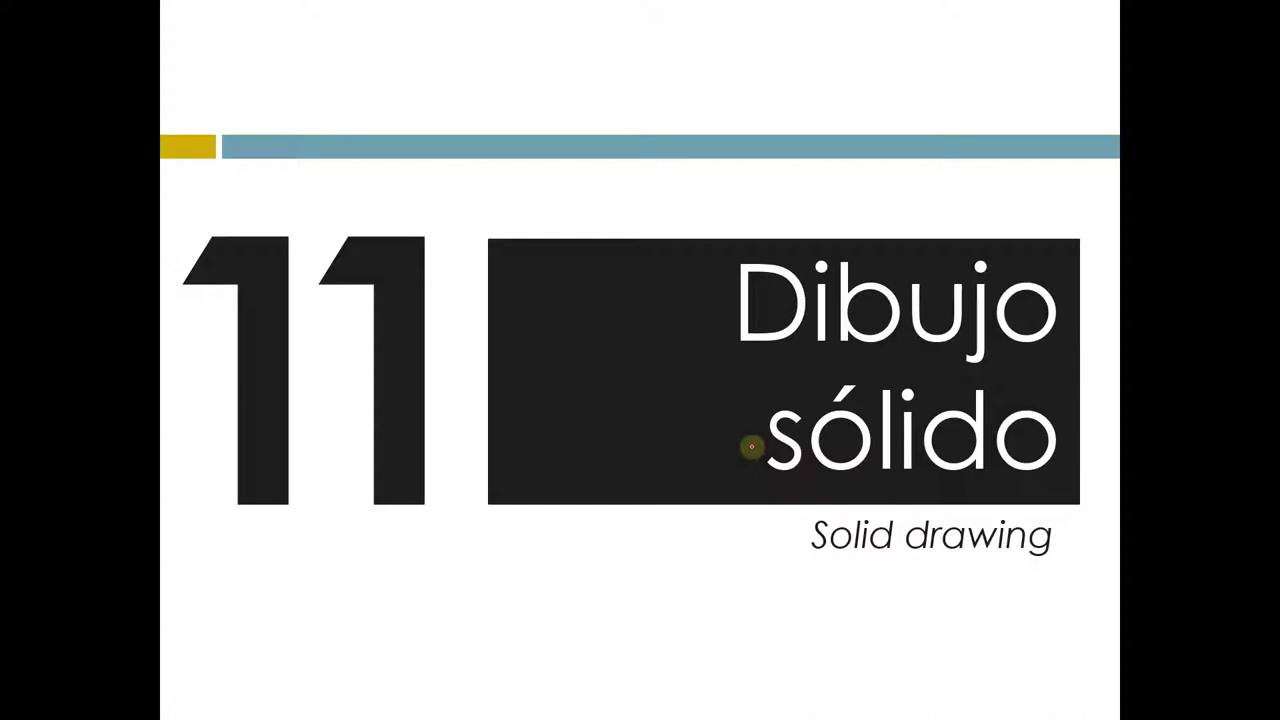
- Show the Shrek and Donkey image and rabbit construction sketches, then the Apariencia examples
click(751, 446)
click(751, 446)
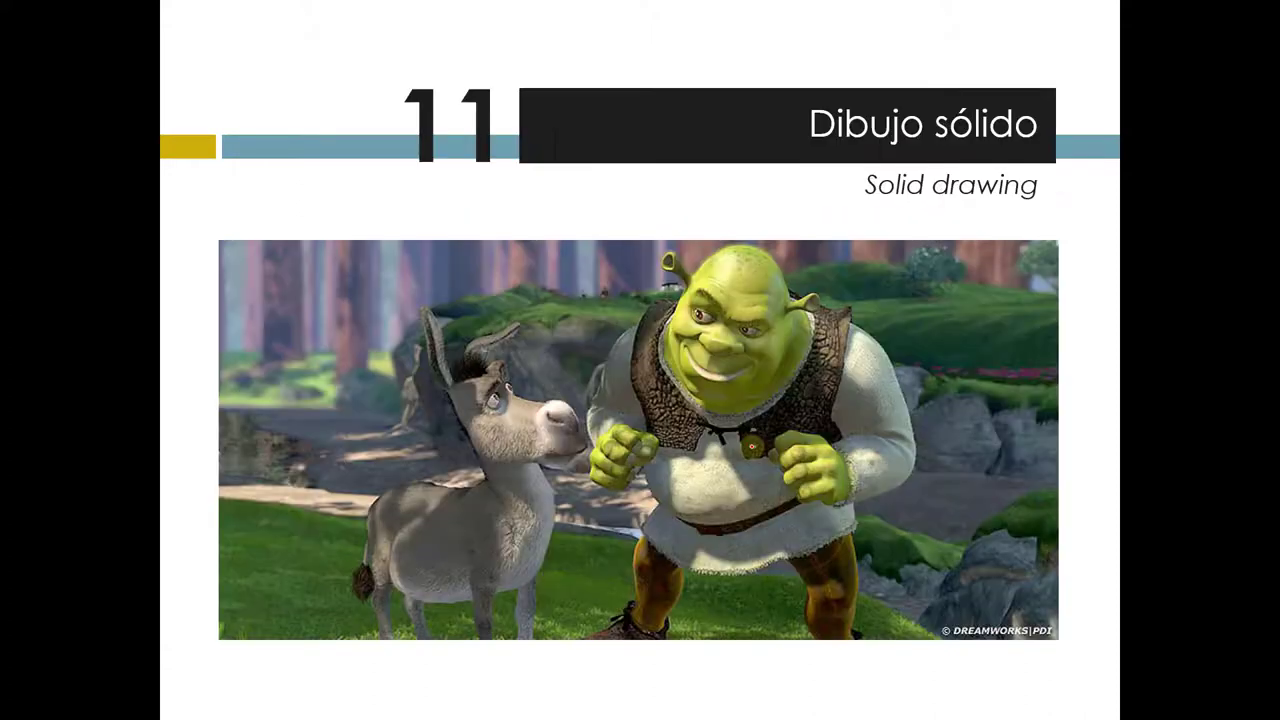
click(751, 446)
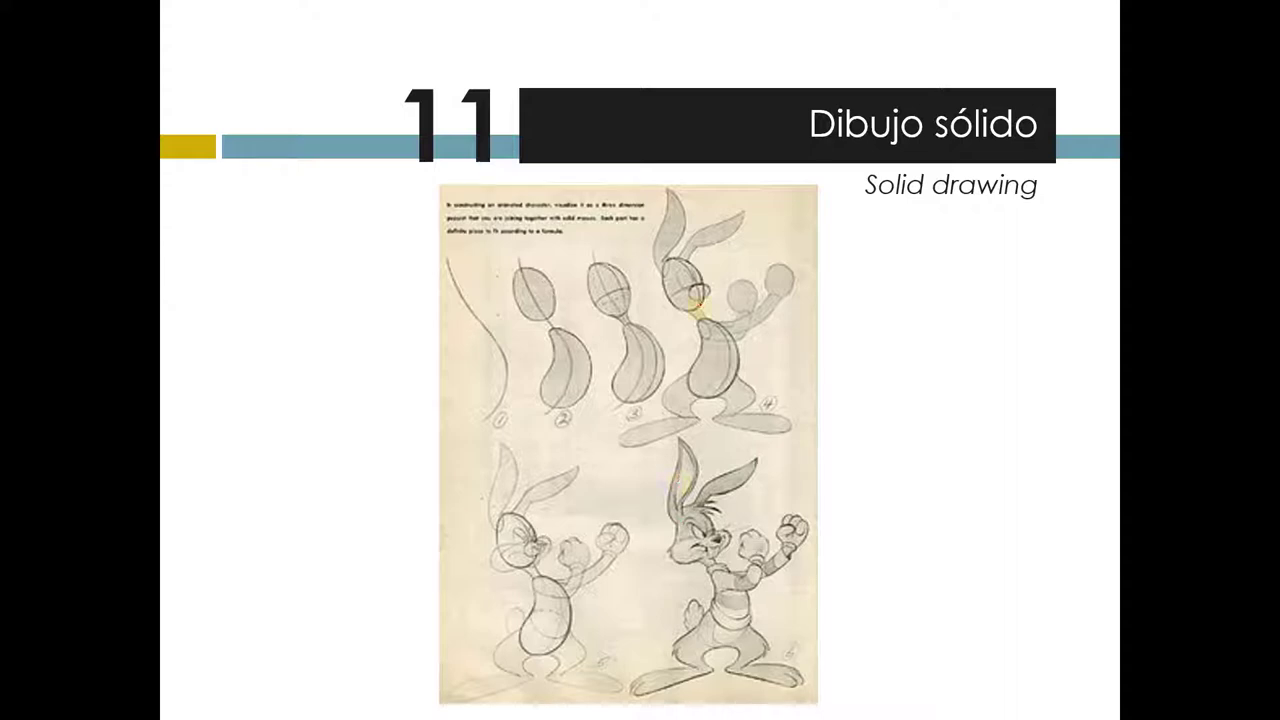
click(700, 304)
click(700, 304)
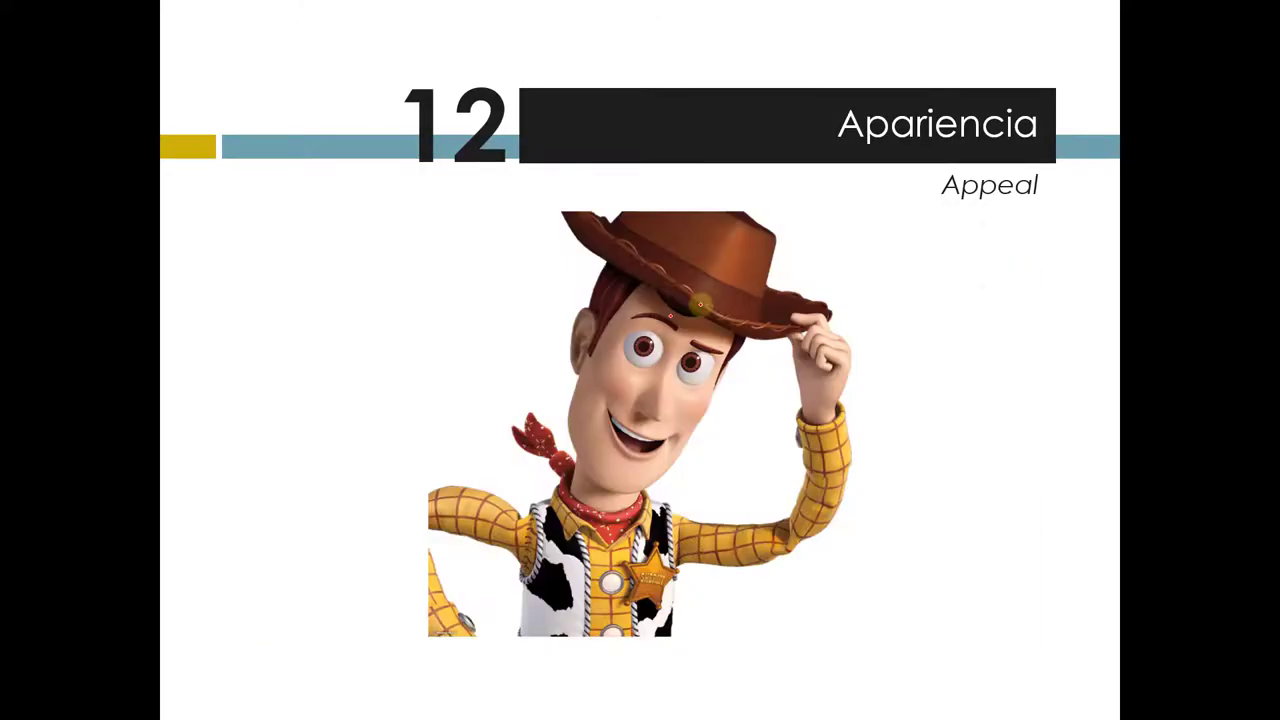
- Advance the show to principle 13, 'Acción contínua y pose a pose'
click(700, 304)
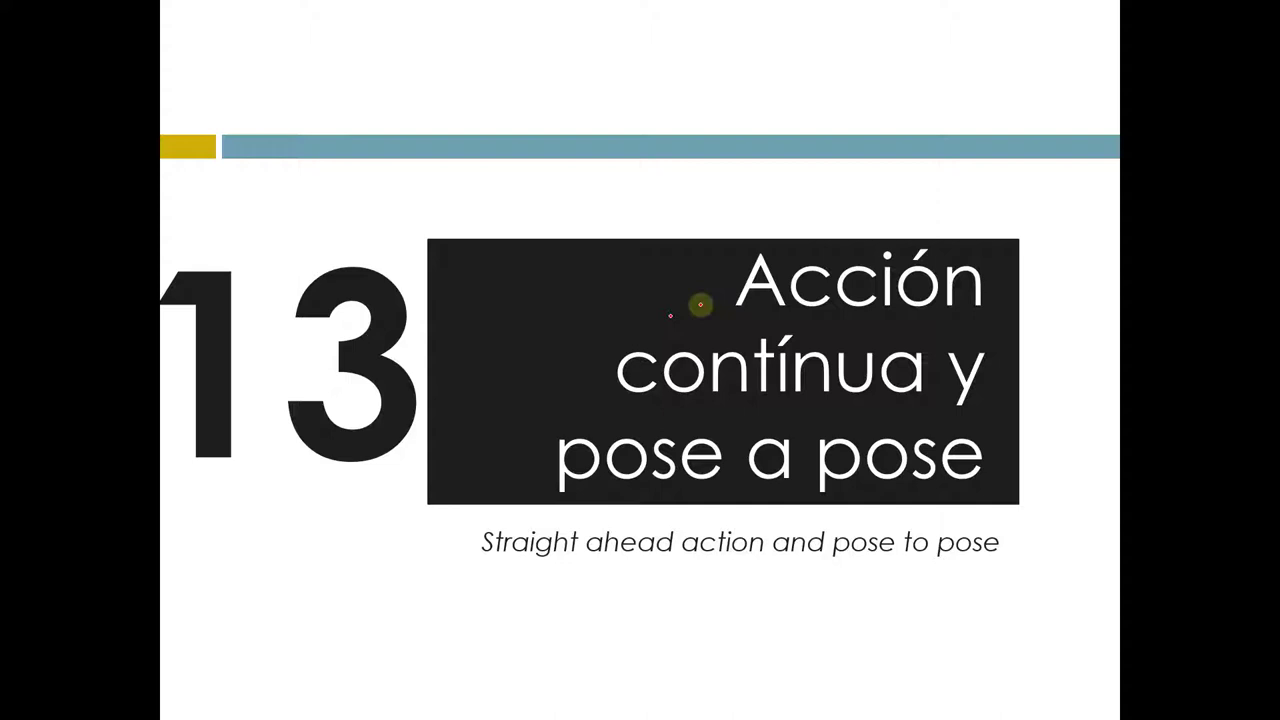
- Show the Straight Ahead versus Pose to Pose figures, then the monkey jump drawings
click(700, 304)
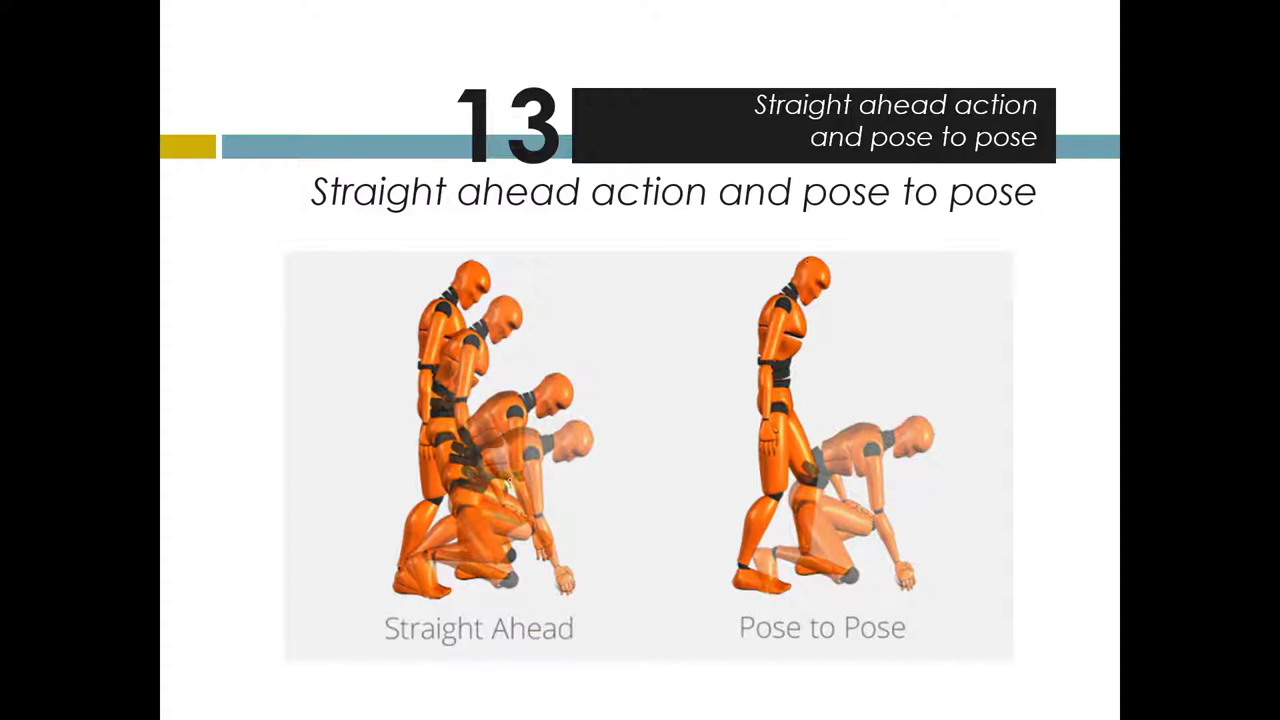
click(806, 467)
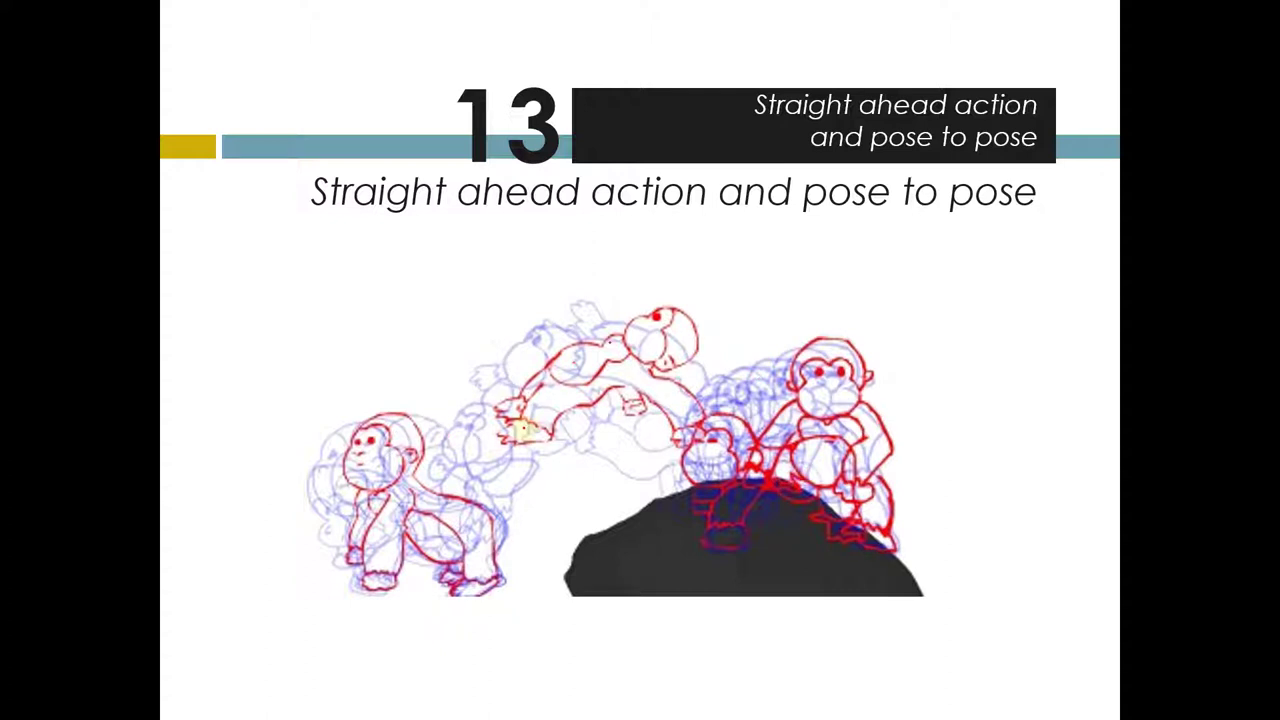
- Advance past the pose-to-pose walk, stick-figure jump and Straight Ahead slides to the black end screen
key(Right)
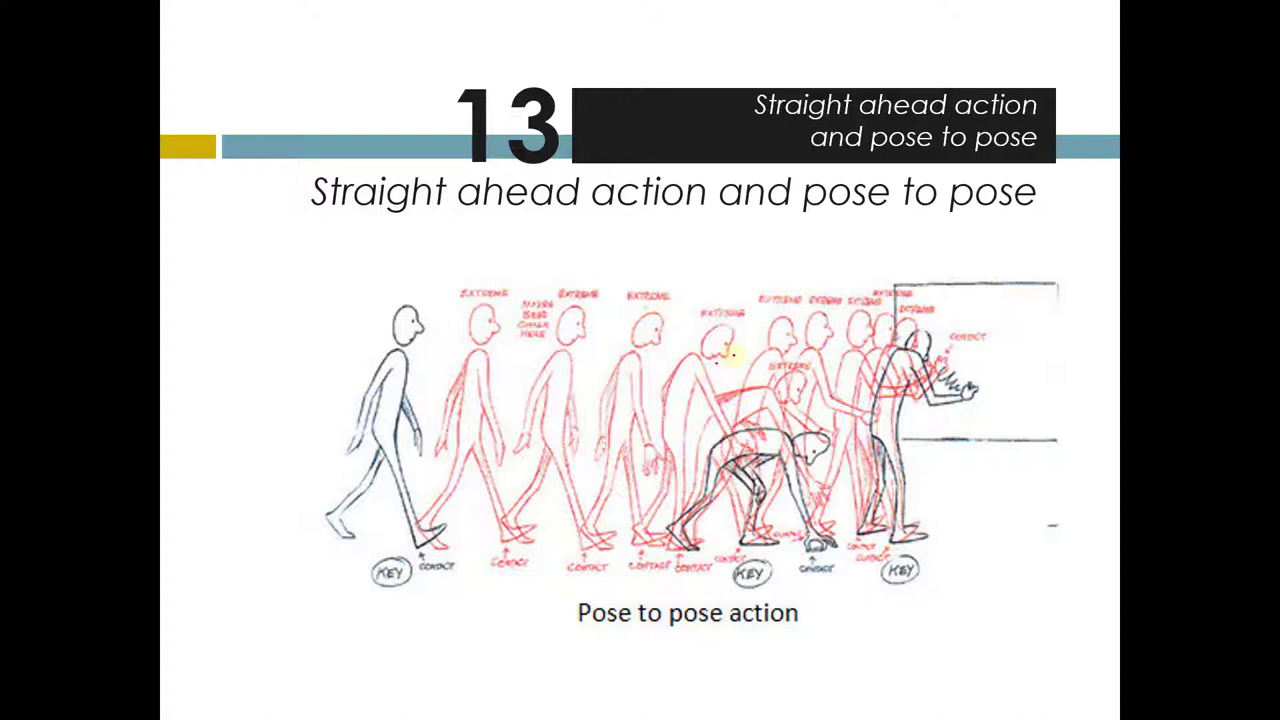
click(733, 354)
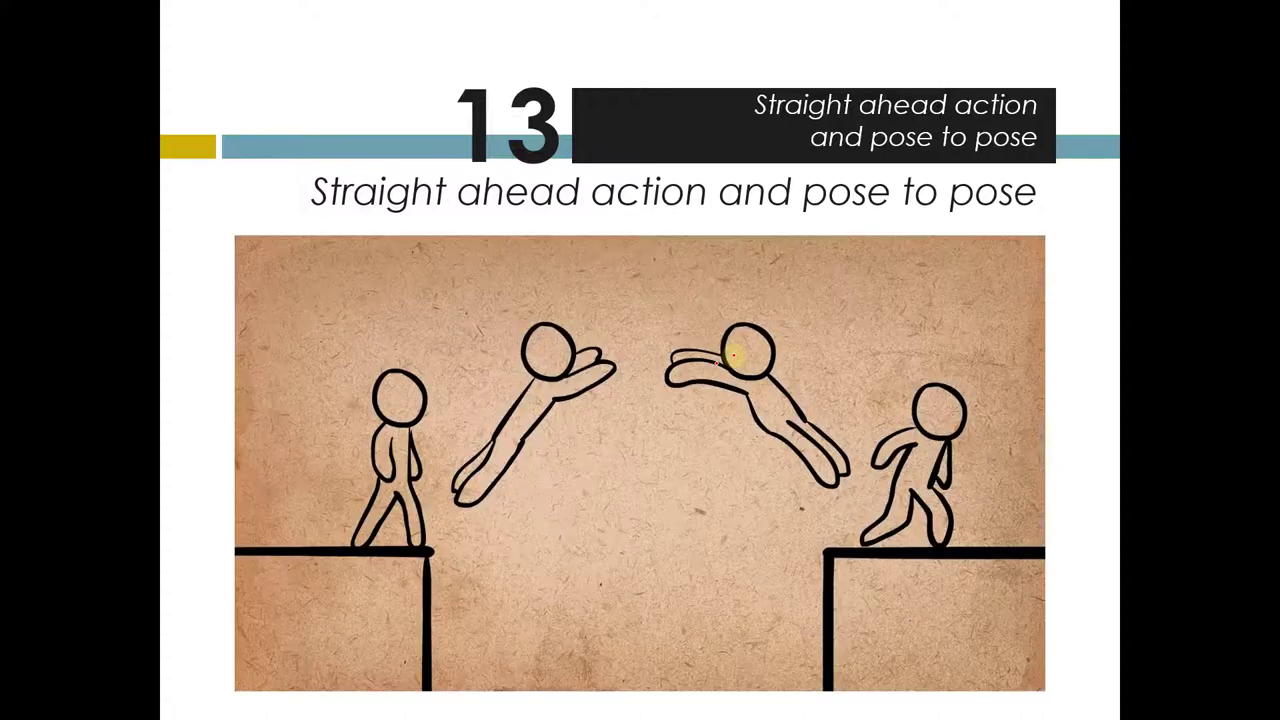
click(733, 354)
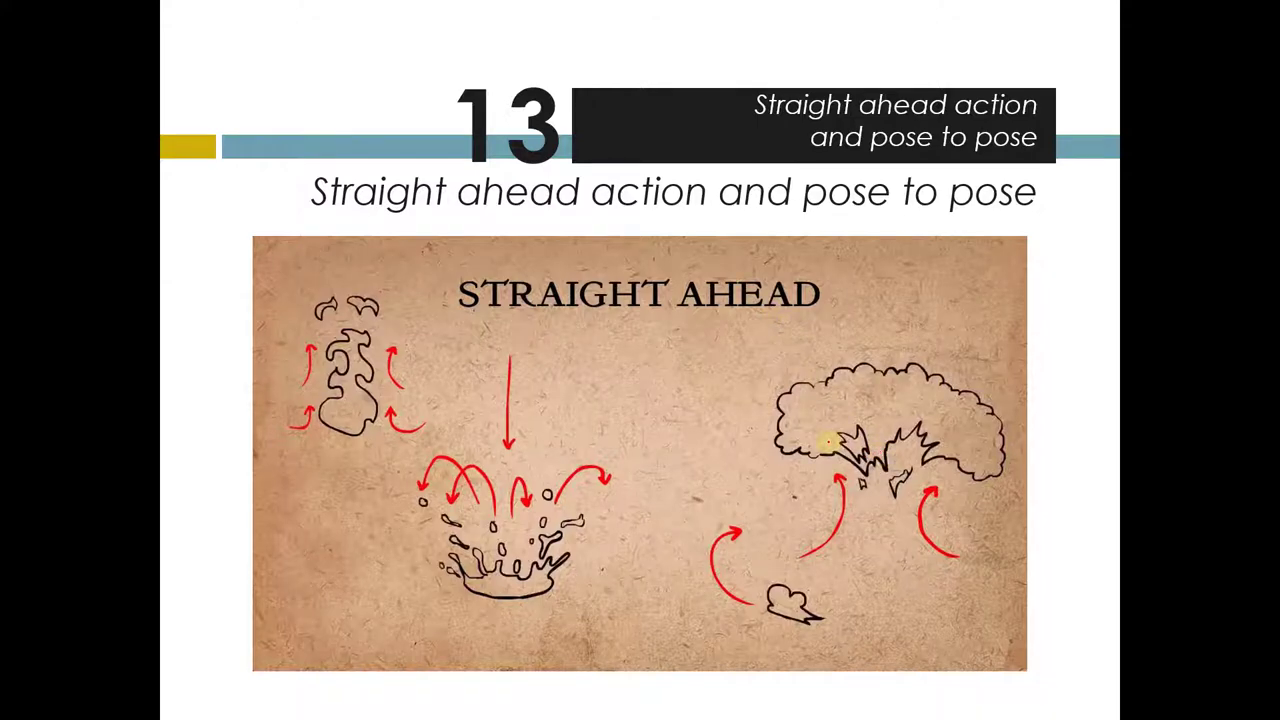
click(828, 442)
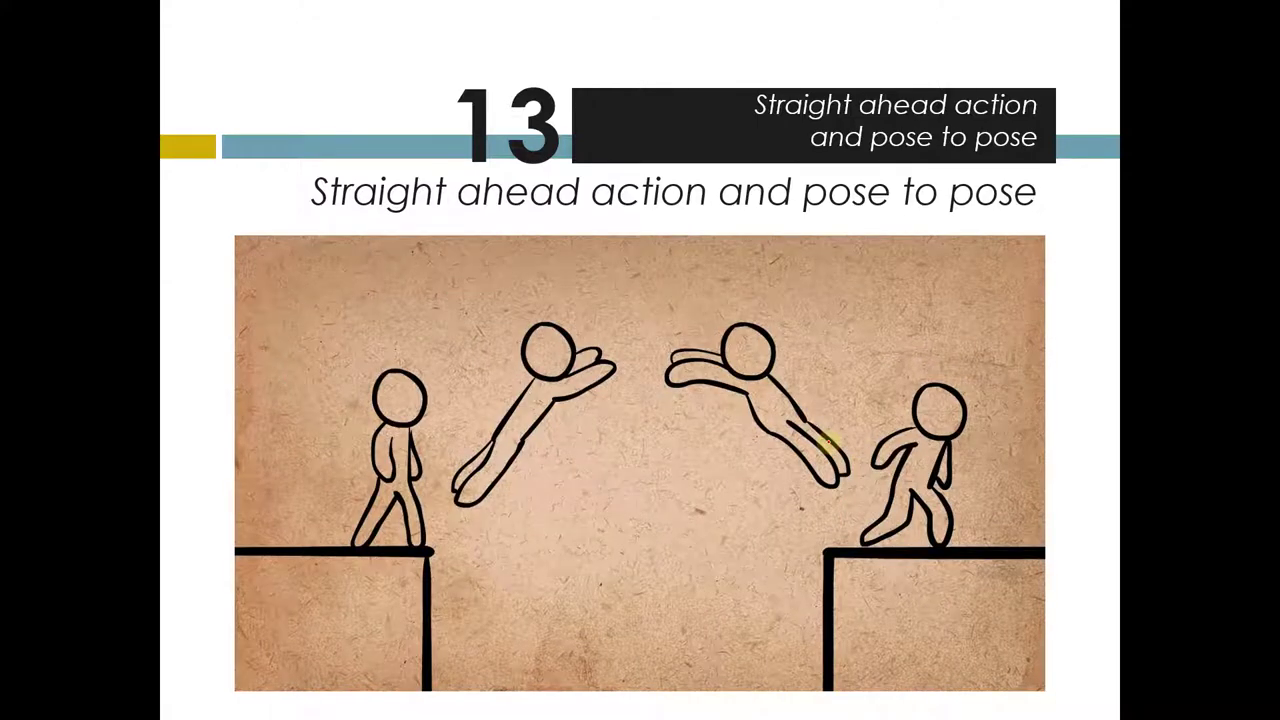
click(828, 442)
click(828, 442)
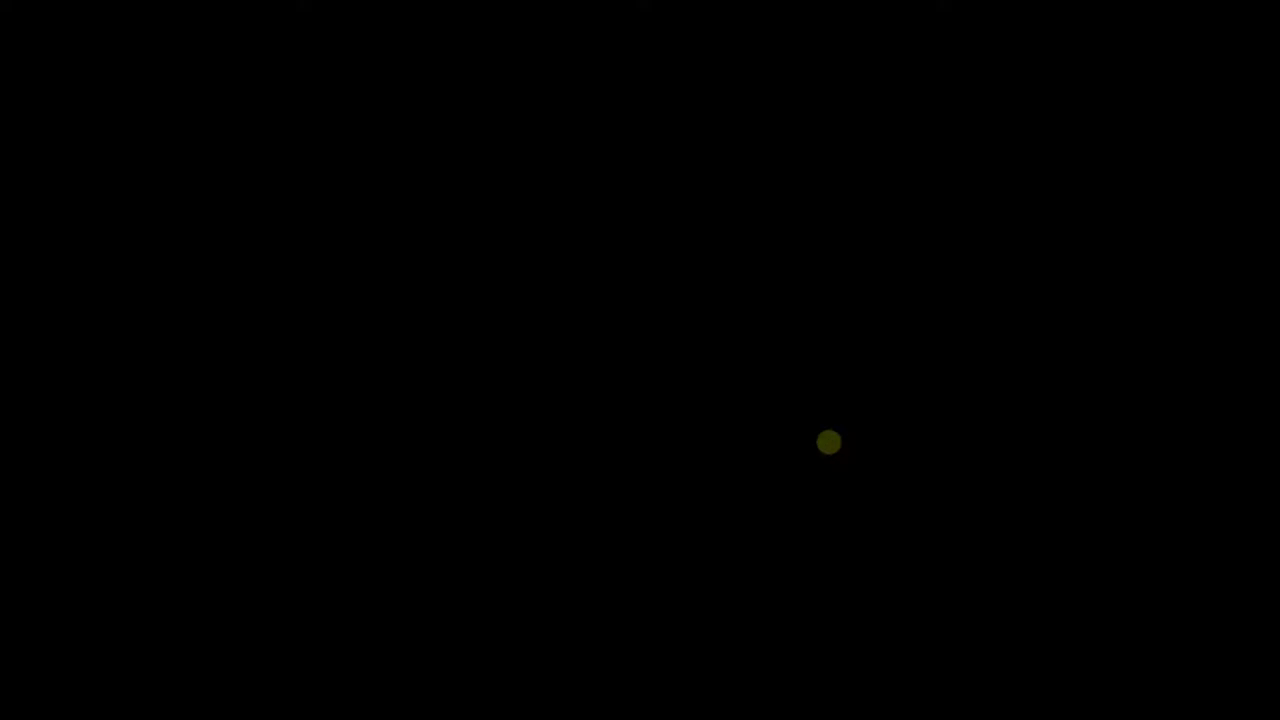
- Exit the finished slideshow and bring the 3ds Max billiard scene back to the front
click(828, 442)
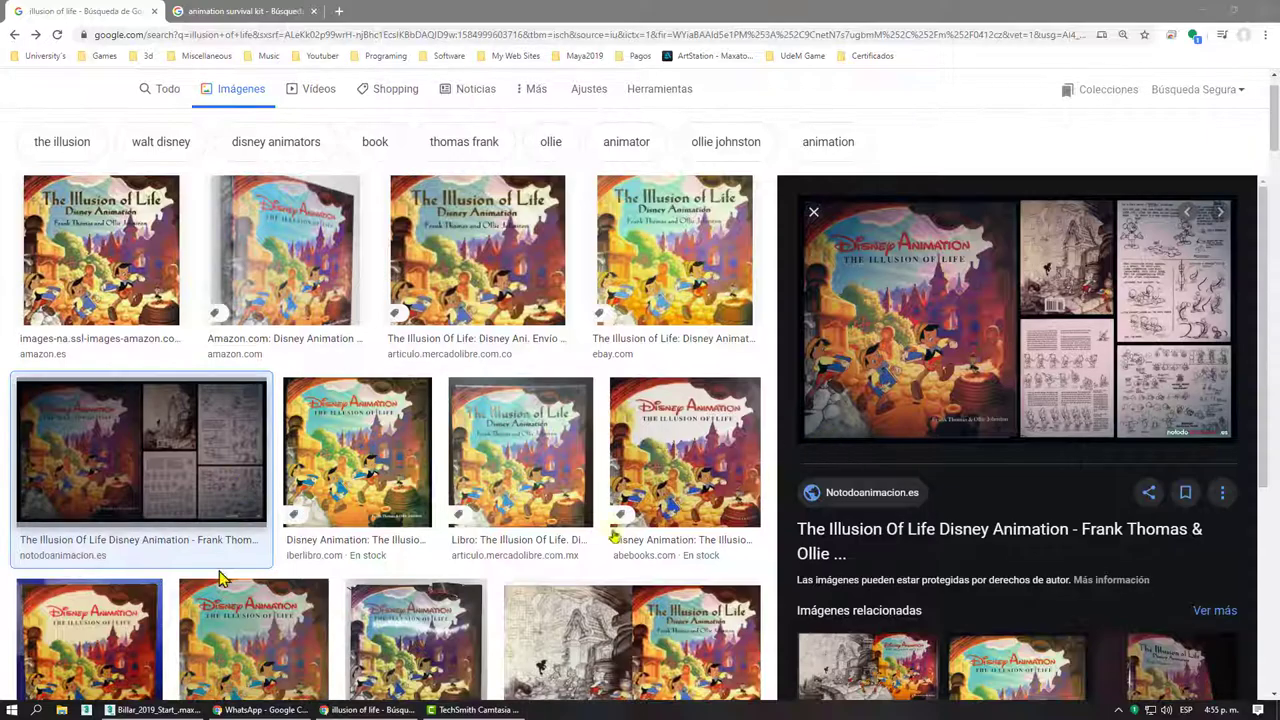
click(160, 709)
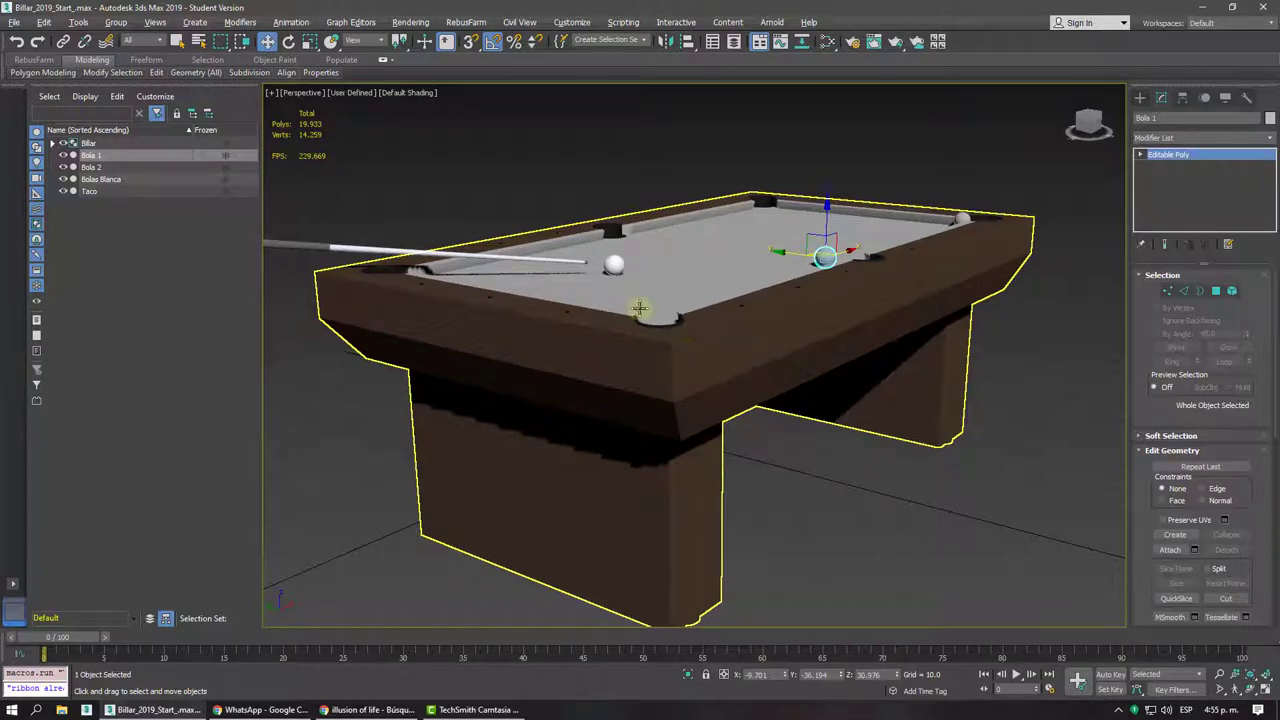
- Click through the Taco cue, the white ball, Bola 1 and Bola 2 to identify the scene objects
mouse_move(641, 310)
alt+middle_down()
mouse_move(543, 314)
mouse_move(689, 326)
mouse_move(765, 435)
alt+middle_up()
click(815, 476)
right_click(812, 468)
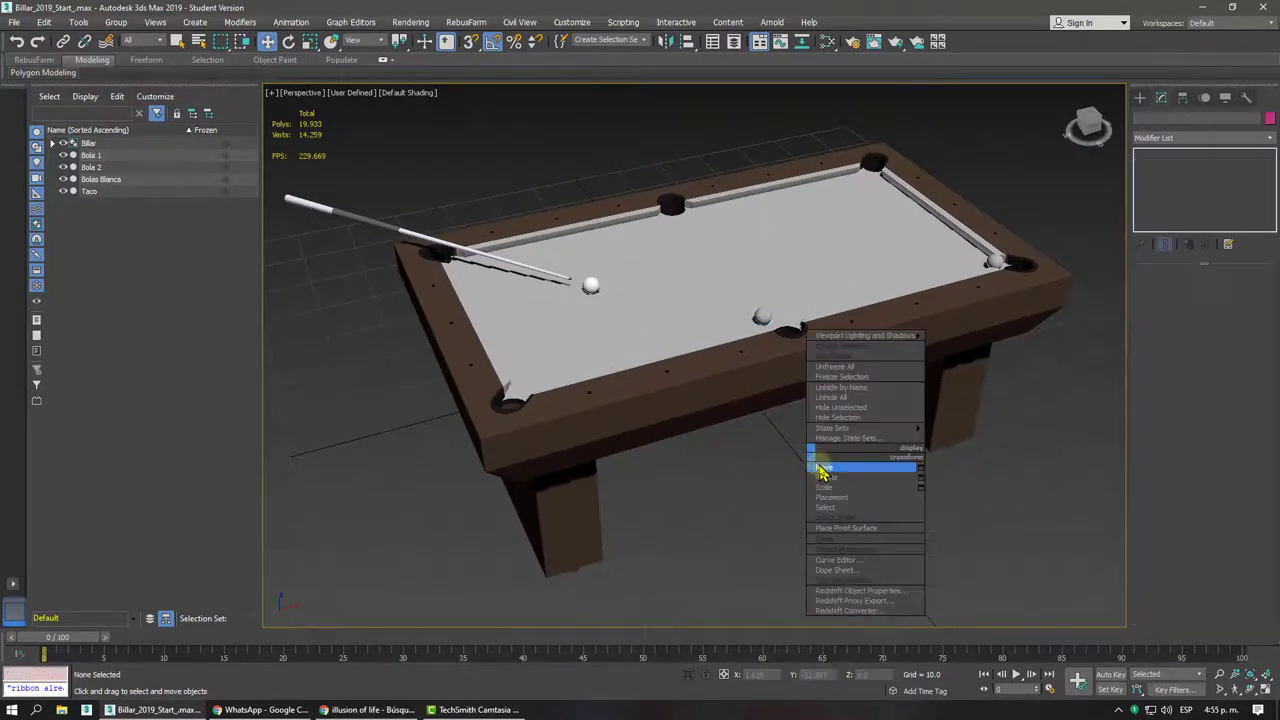
click(780, 474)
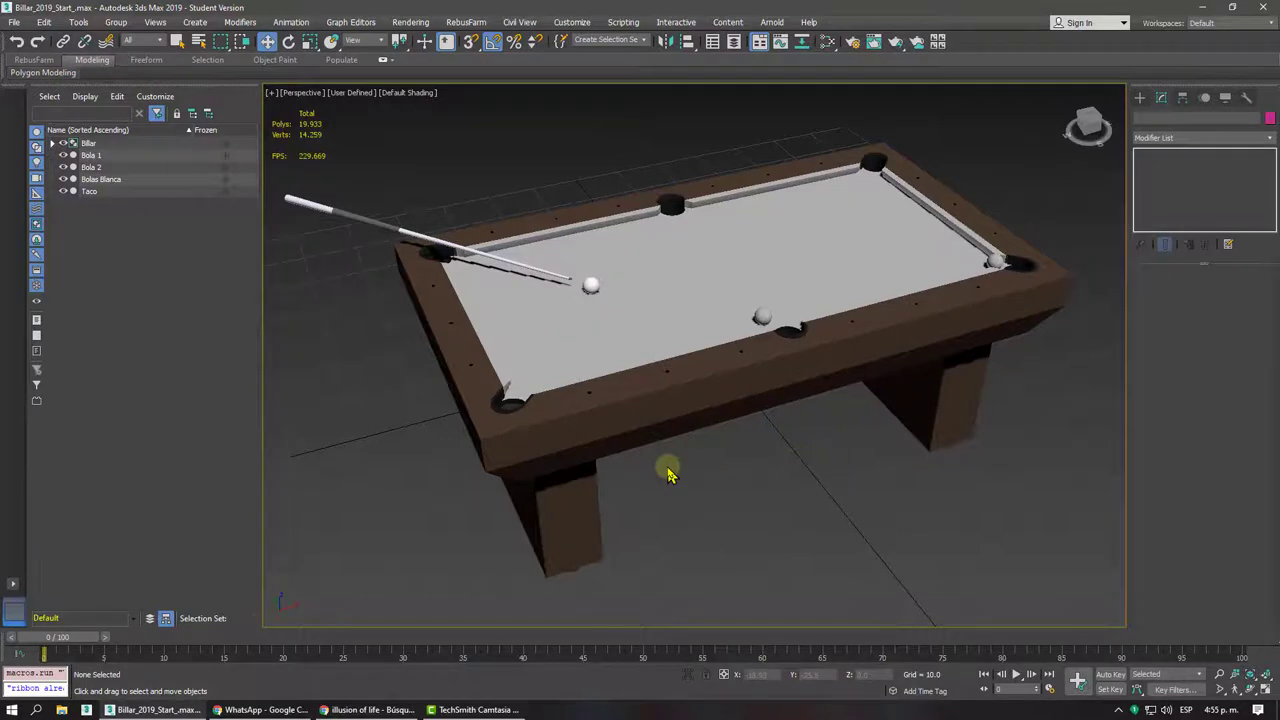
click(410, 233)
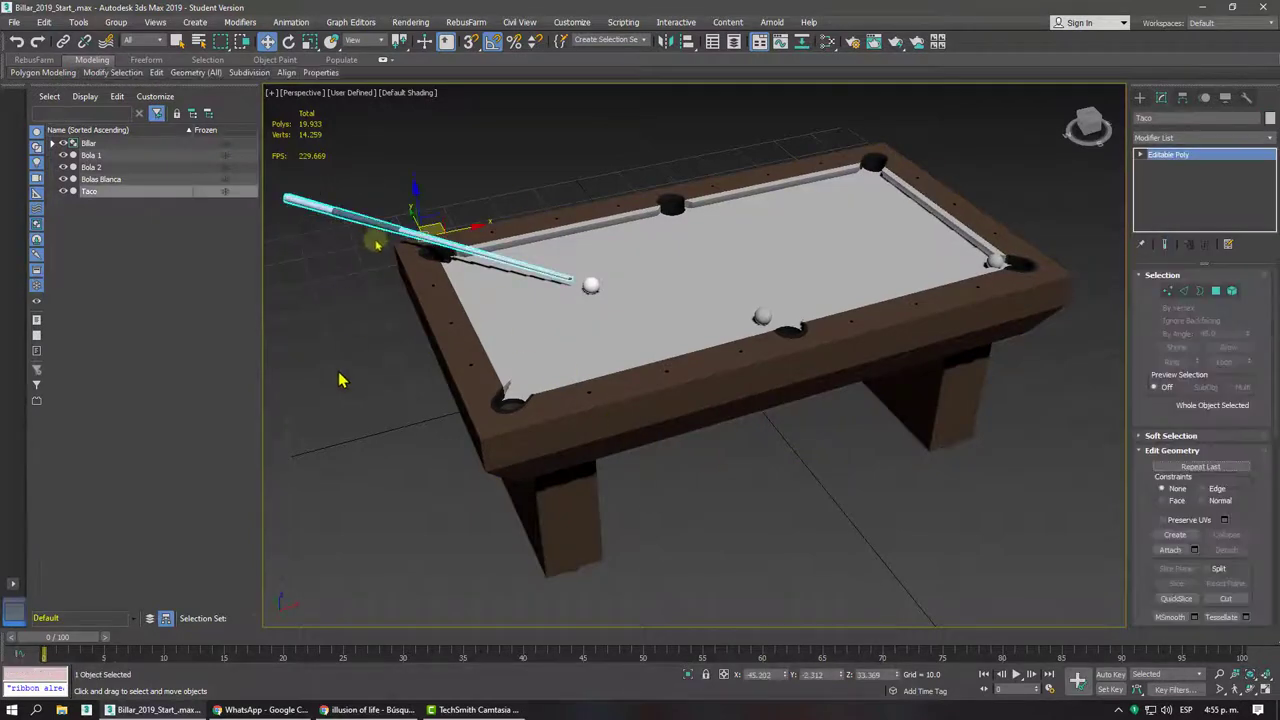
click(590, 286)
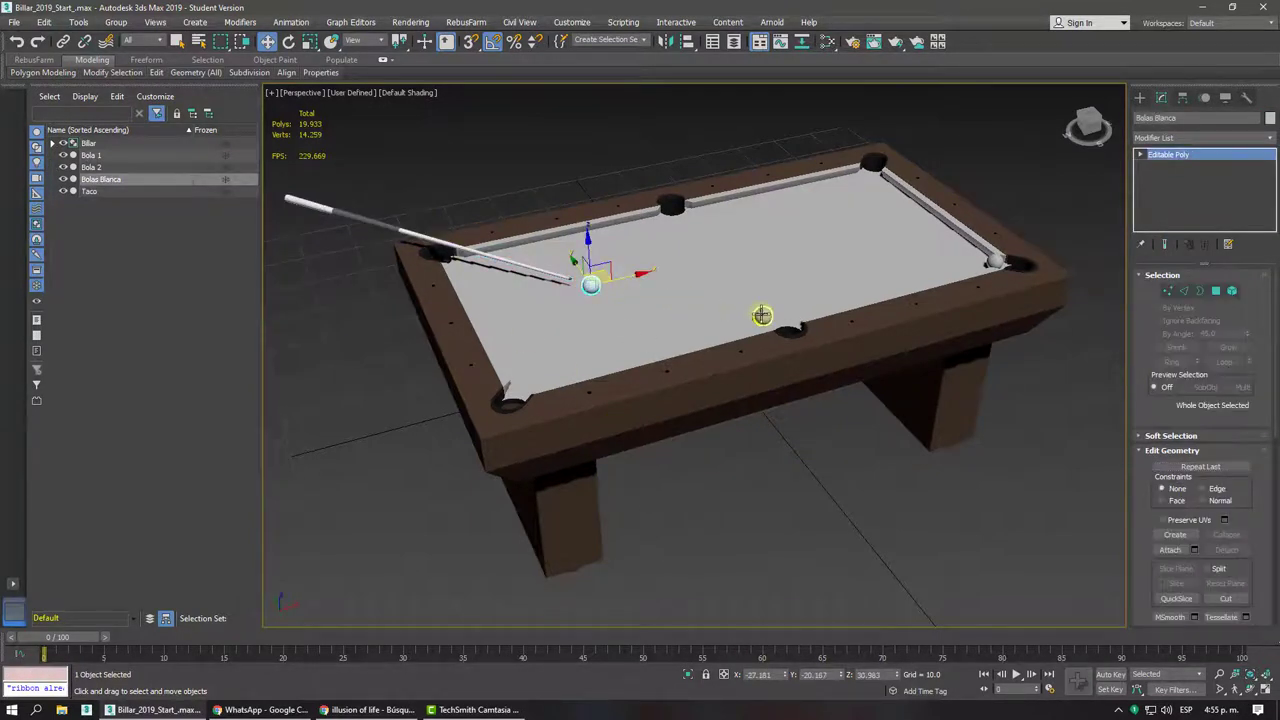
click(762, 315)
click(995, 262)
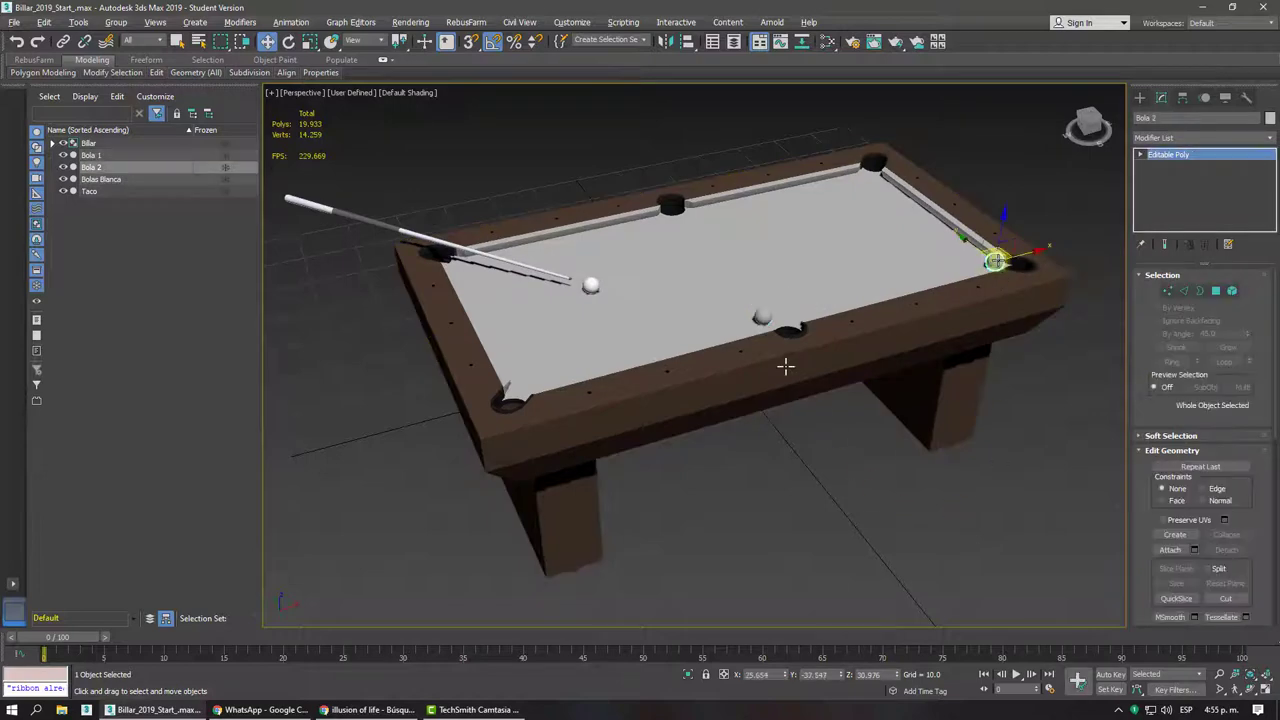
- Box-select the Taco cue stick on its own, without the table group
alt+middle_drag(786, 366, 803, 349)
scroll(803, 349, down, 3)
mouse_move(1030, 517)
mouse_down()
mouse_move(513, 205)
mouse_move(430, 312)
mouse_up()
click(712, 478)
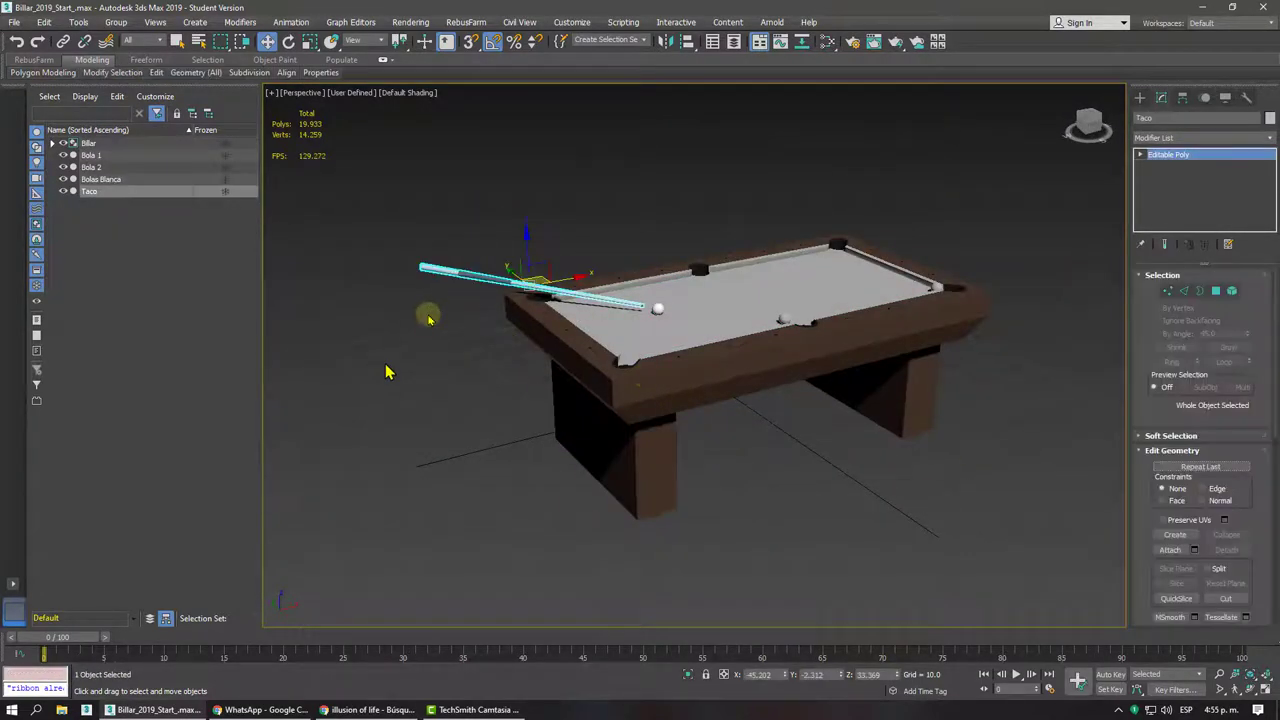
alt+middle_drag(527, 390, 548, 356)
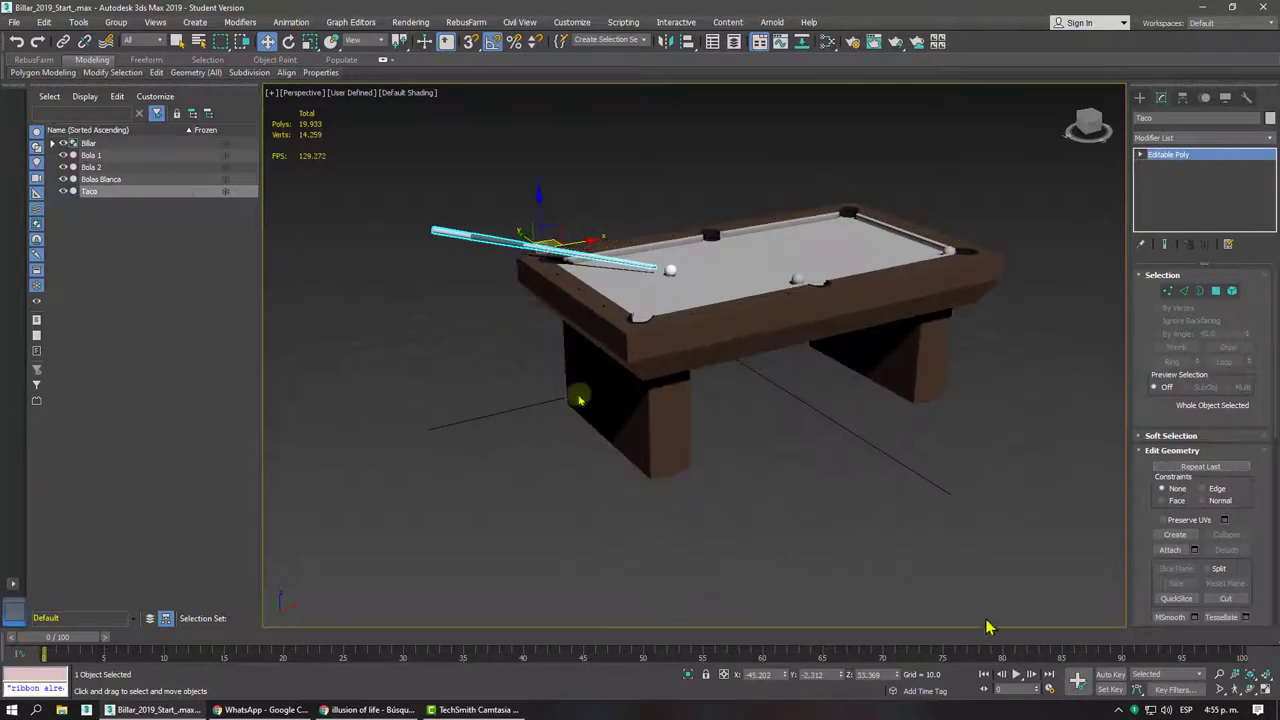
- Toggle Auto Key on and back off, then open the Mini Curve Editor
click(1110, 674)
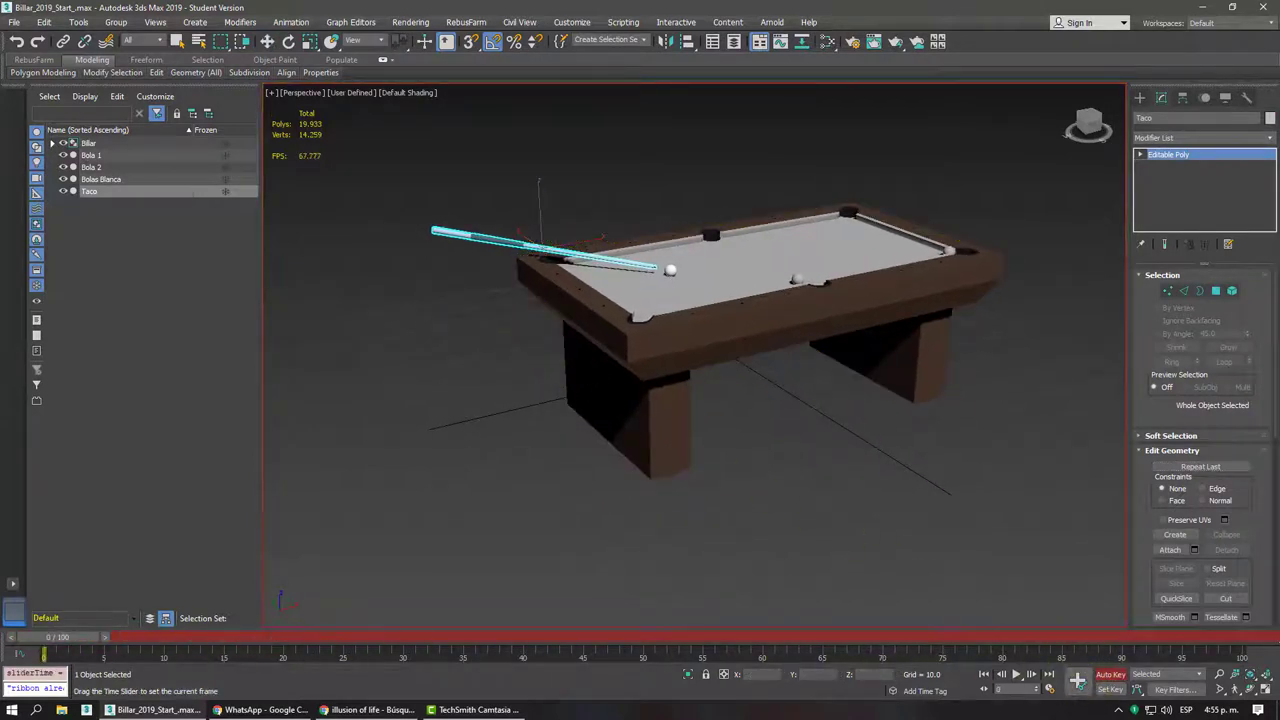
click(1110, 674)
mouse_move(729, 337)
alt+middle_down()
mouse_move(640, 310)
mouse_move(257, 579)
alt+middle_up()
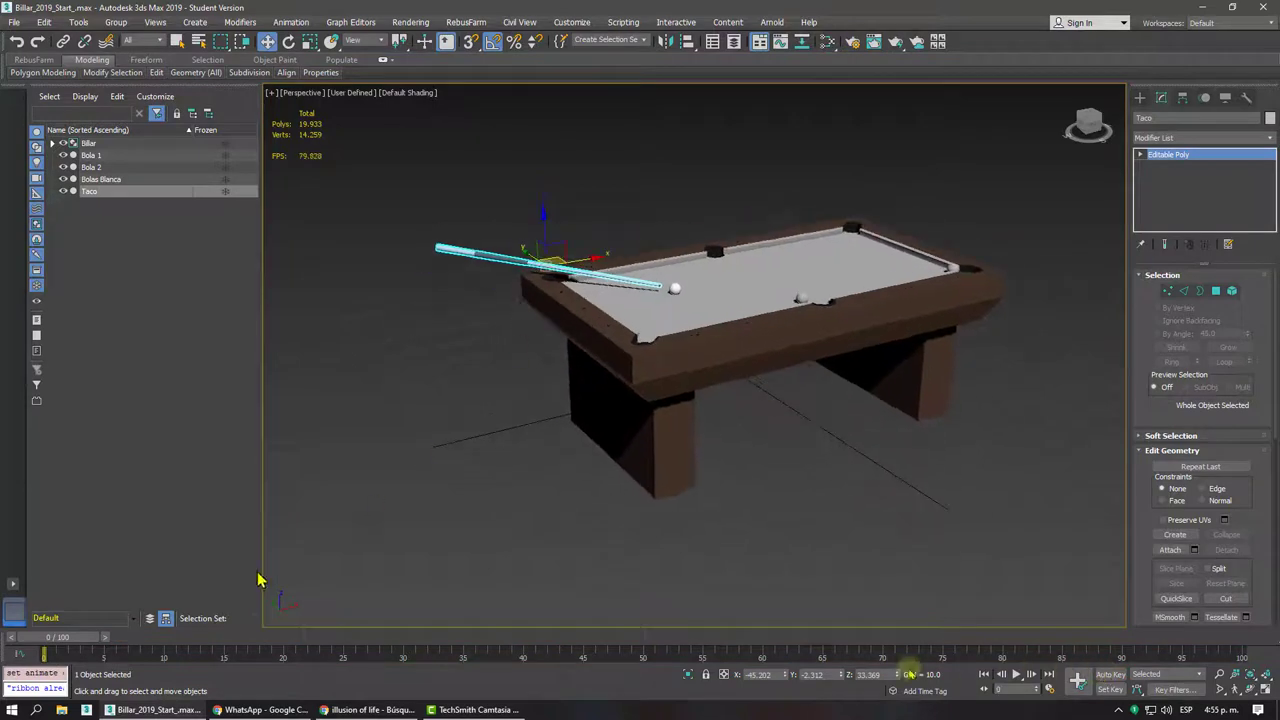
click(22, 655)
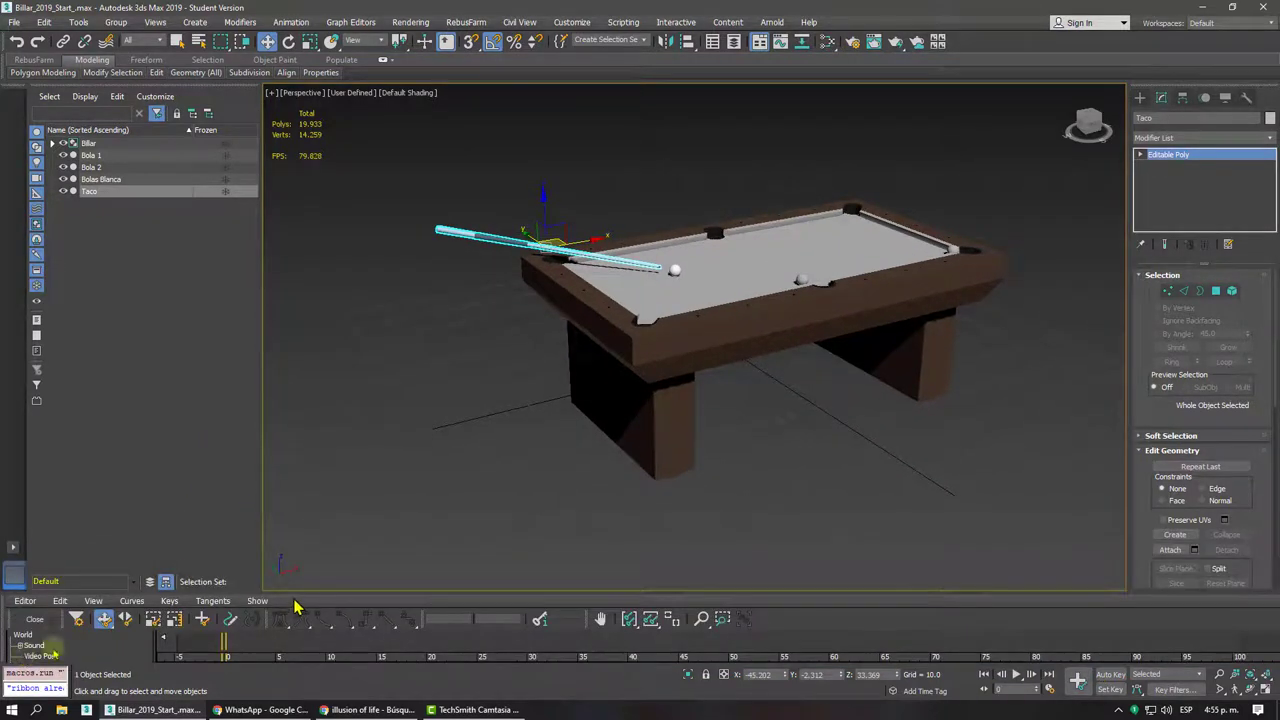
- Make the mini Curve Editor taller, briefly opening and closing the floating Track View
drag(302, 592, 347, 407)
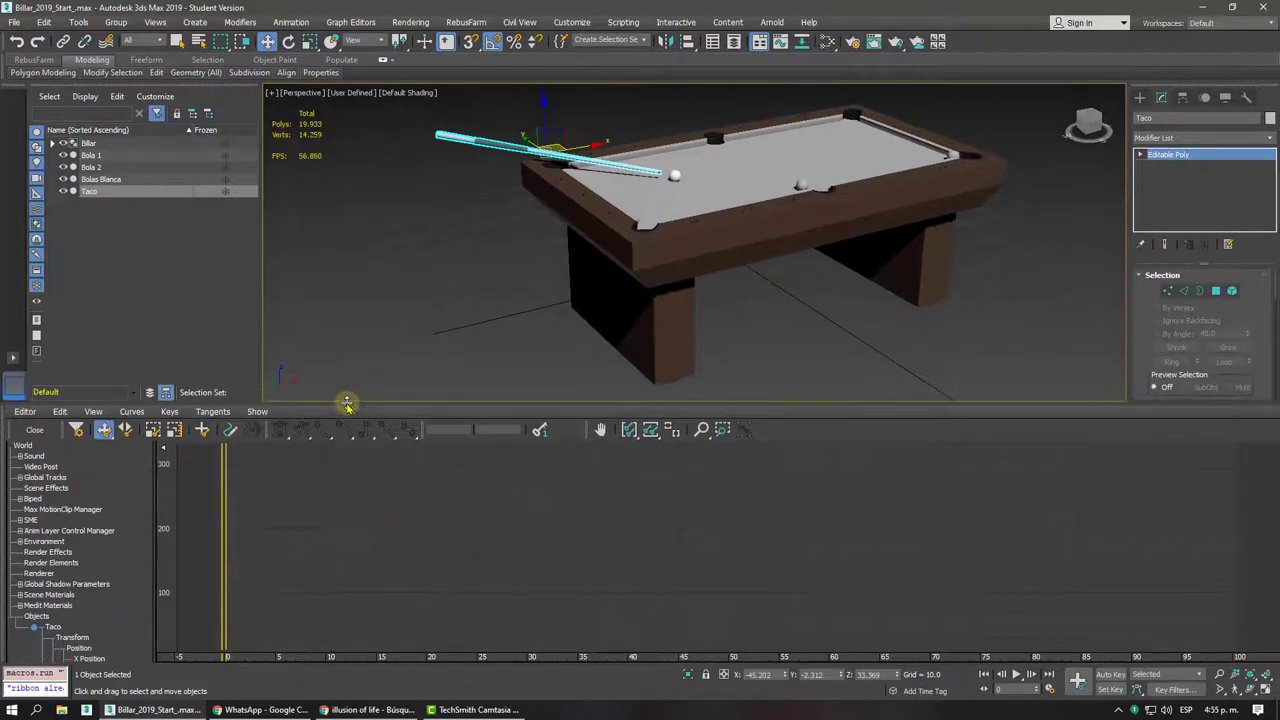
click(781, 41)
mouse_move(540, 172)
mouse_down()
mouse_move(612, 252)
mouse_move(523, 223)
mouse_up()
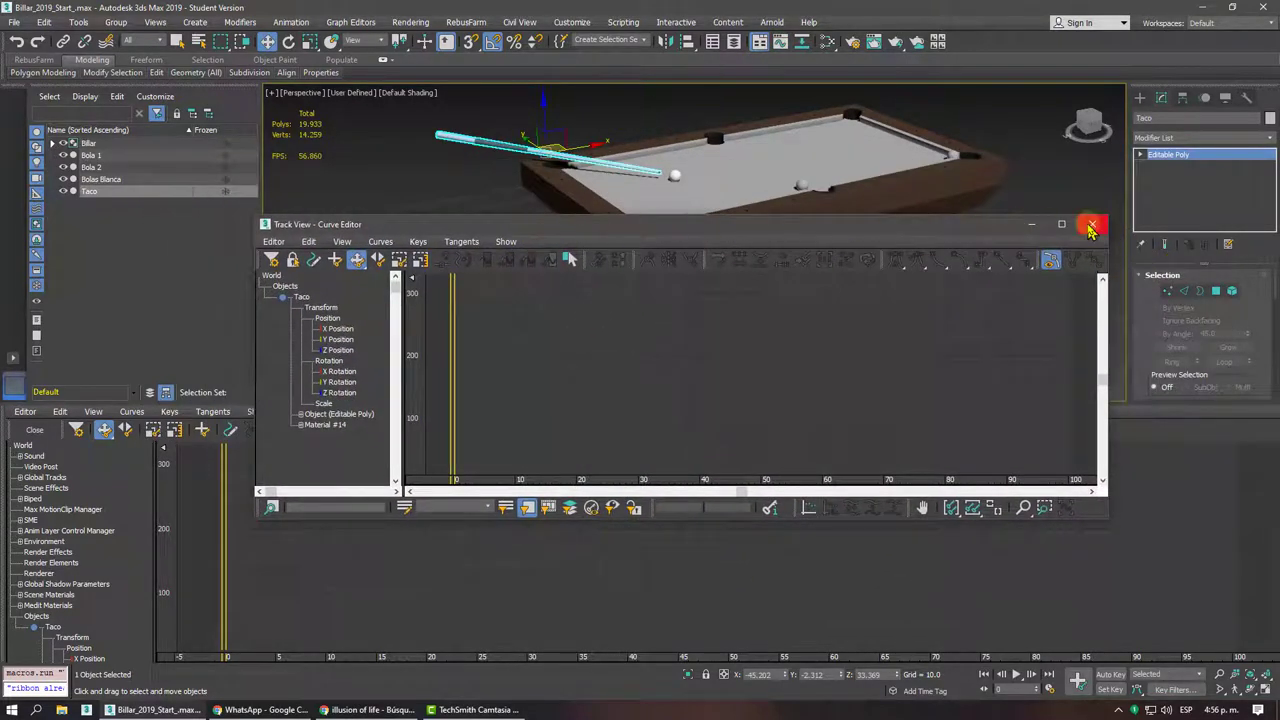
click(1089, 224)
- Bring Taco into view in the controller list and select its Y/Z Position and X/Y/Z Rotation tracks
middle_drag(97, 606, 116, 452)
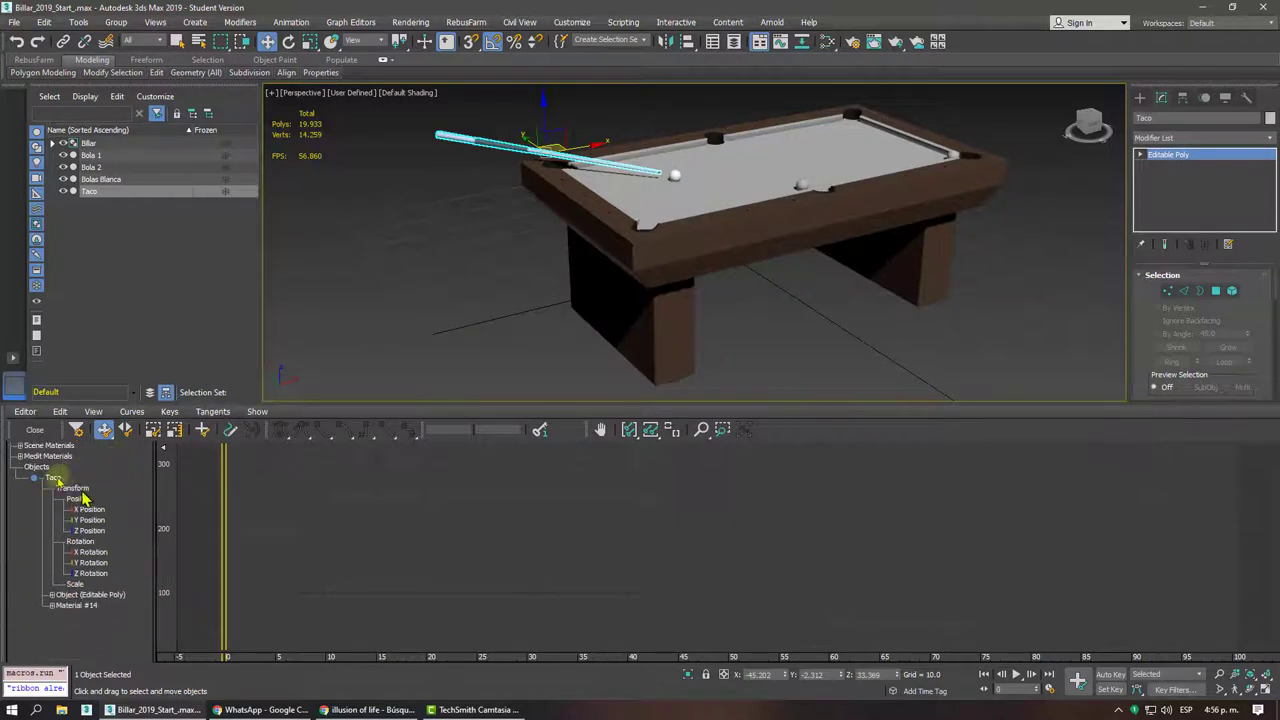
click(53, 479)
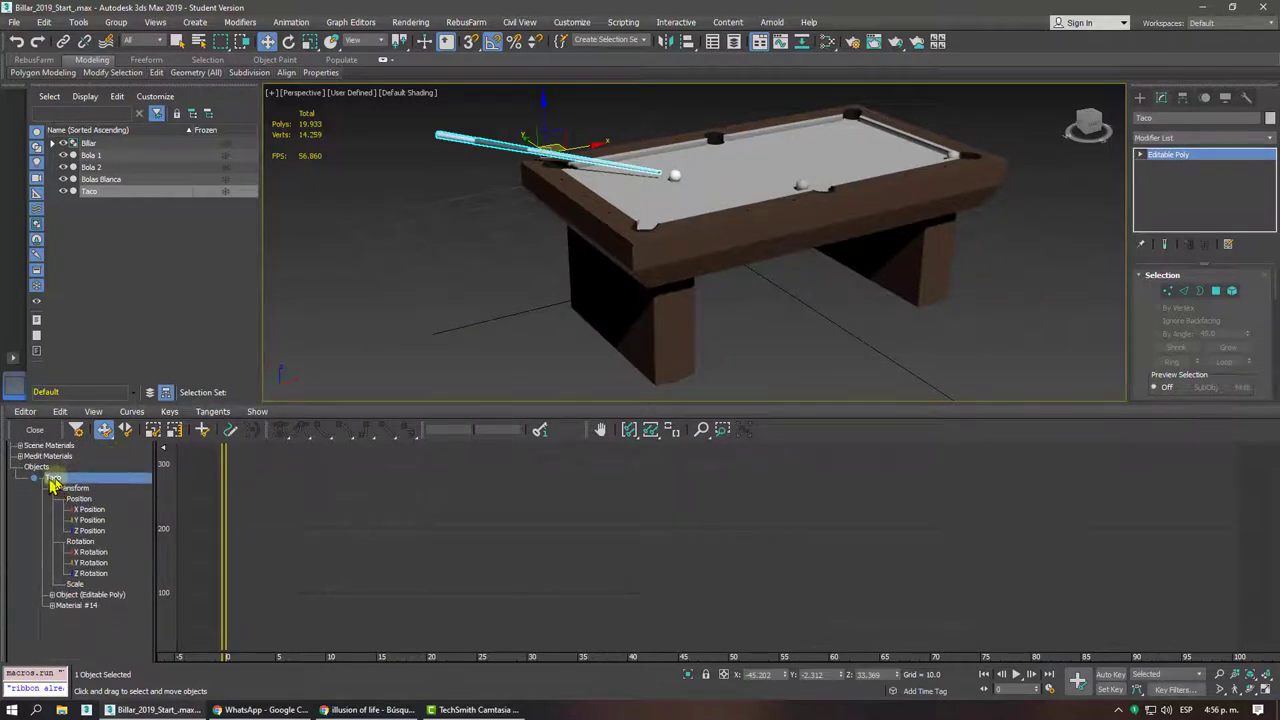
click(85, 520)
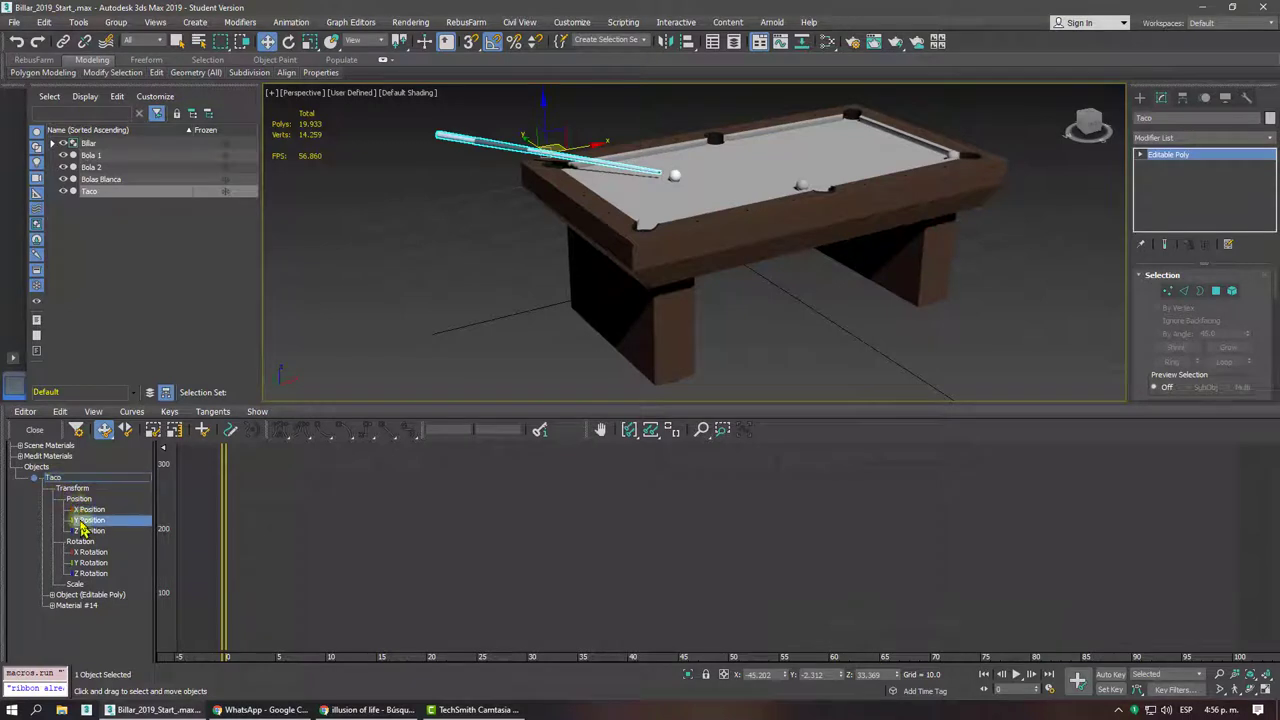
click(86, 531)
click(90, 552)
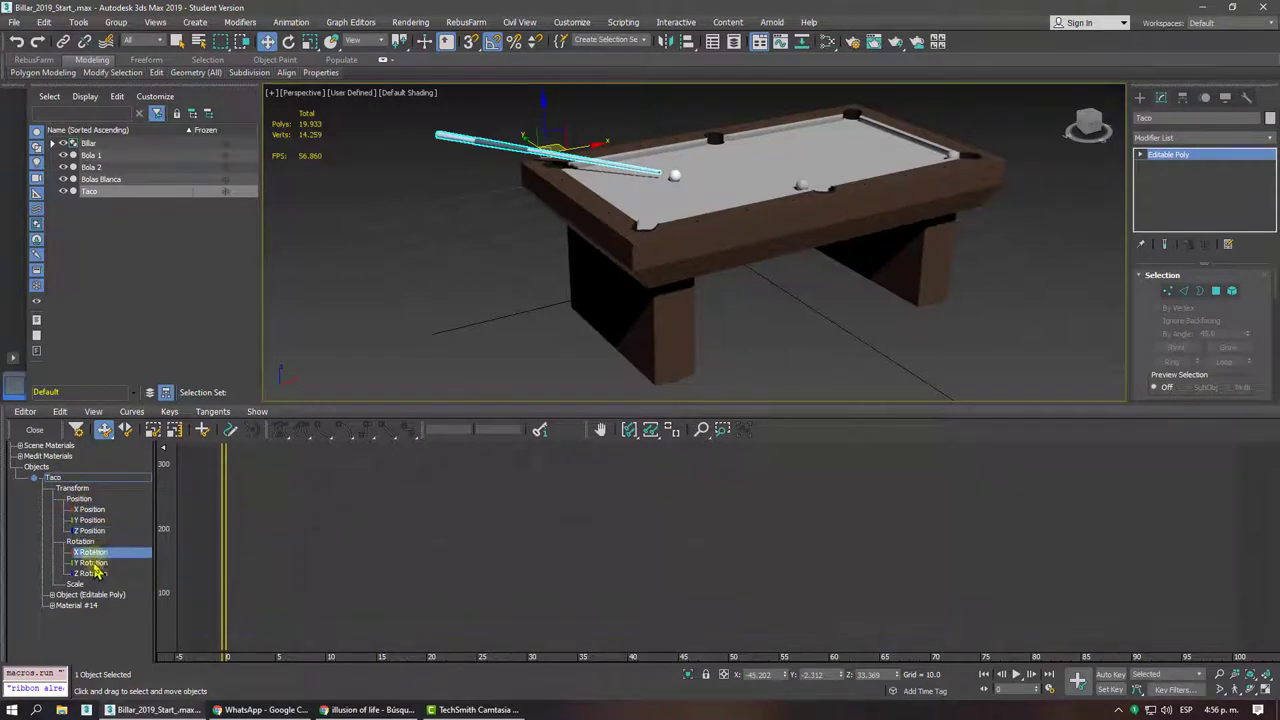
click(94, 563)
click(94, 573)
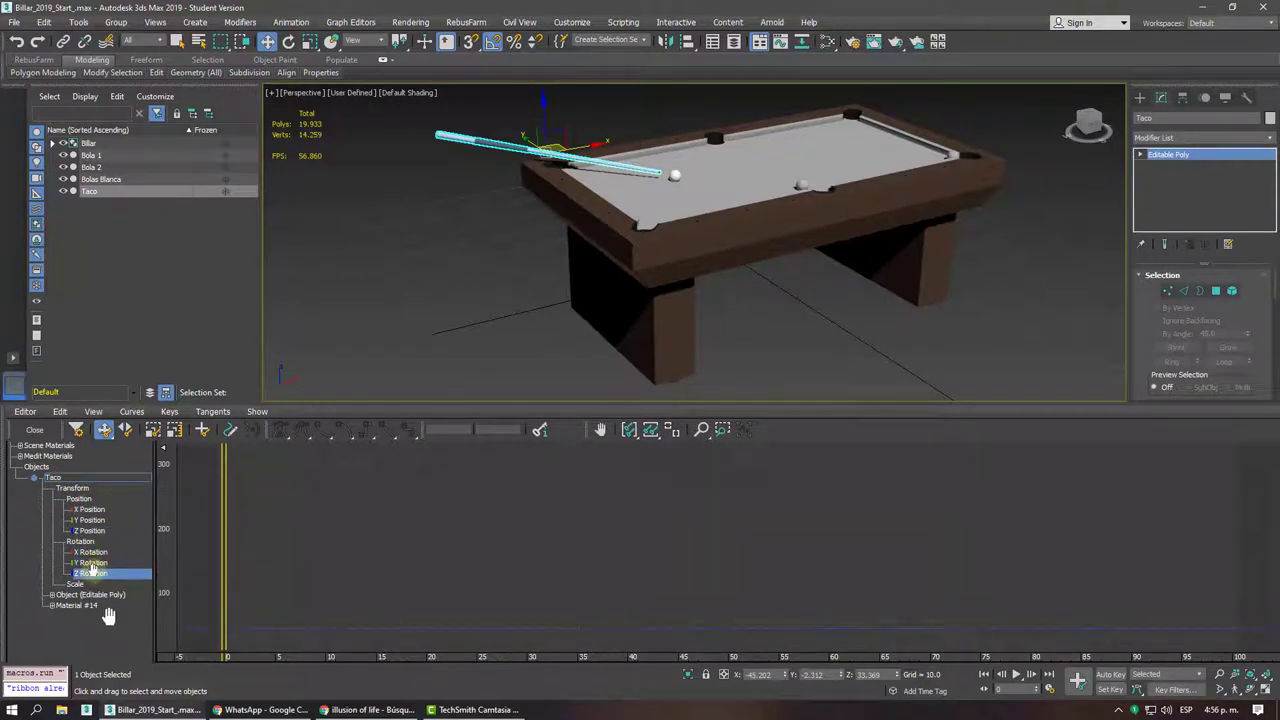
- Select the Taco's Position, X/Y/Z Position, Rotation and Scale tracks in turn
click(87, 499)
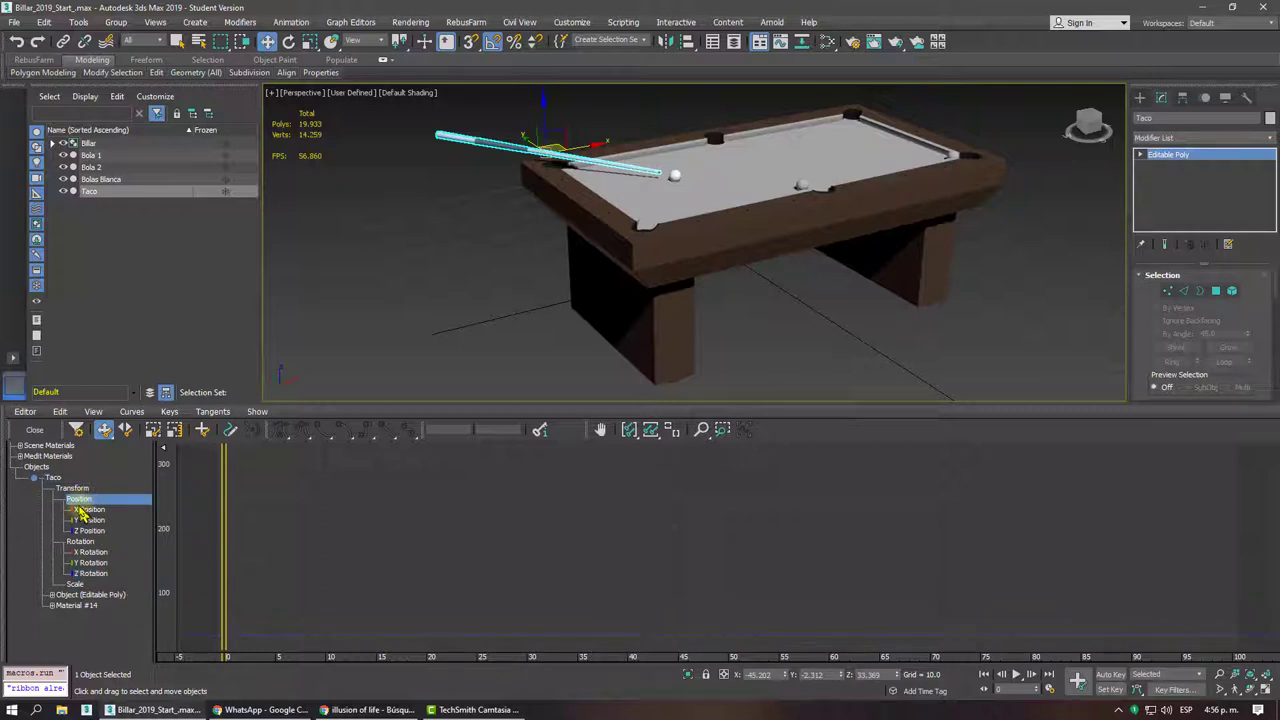
click(84, 510)
click(86, 521)
click(89, 531)
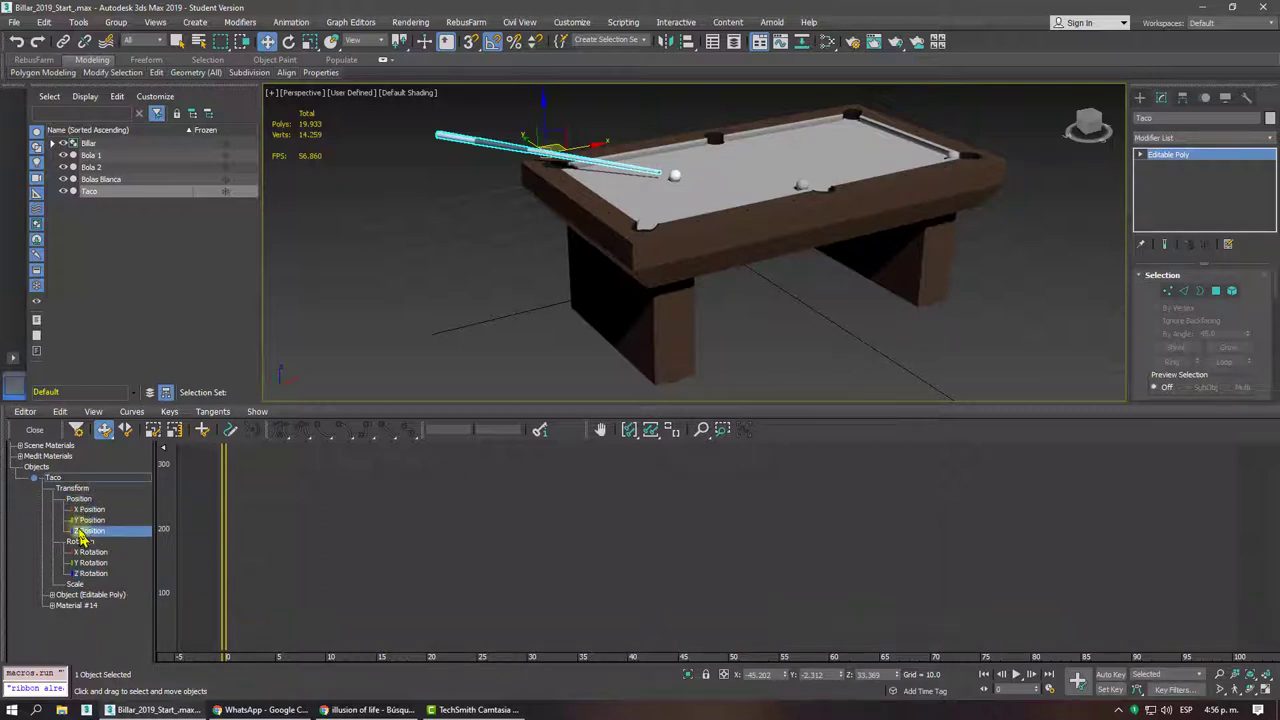
click(86, 541)
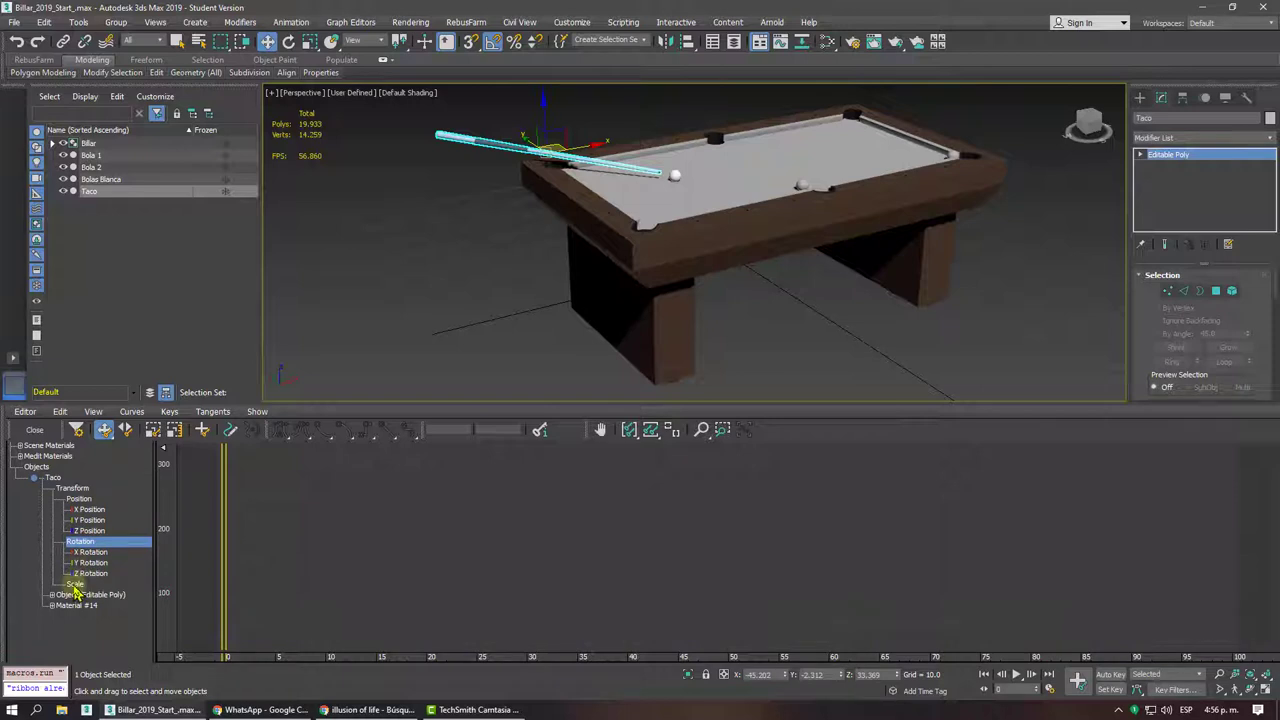
click(75, 584)
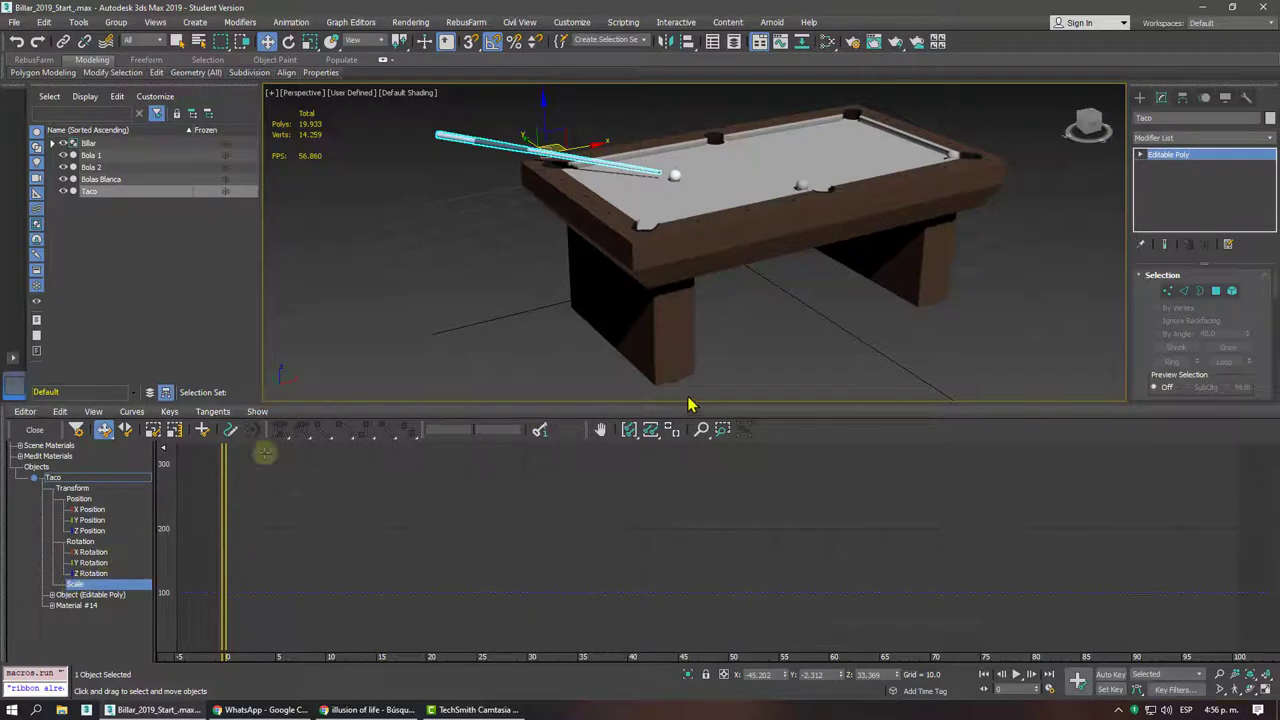
click(673, 175)
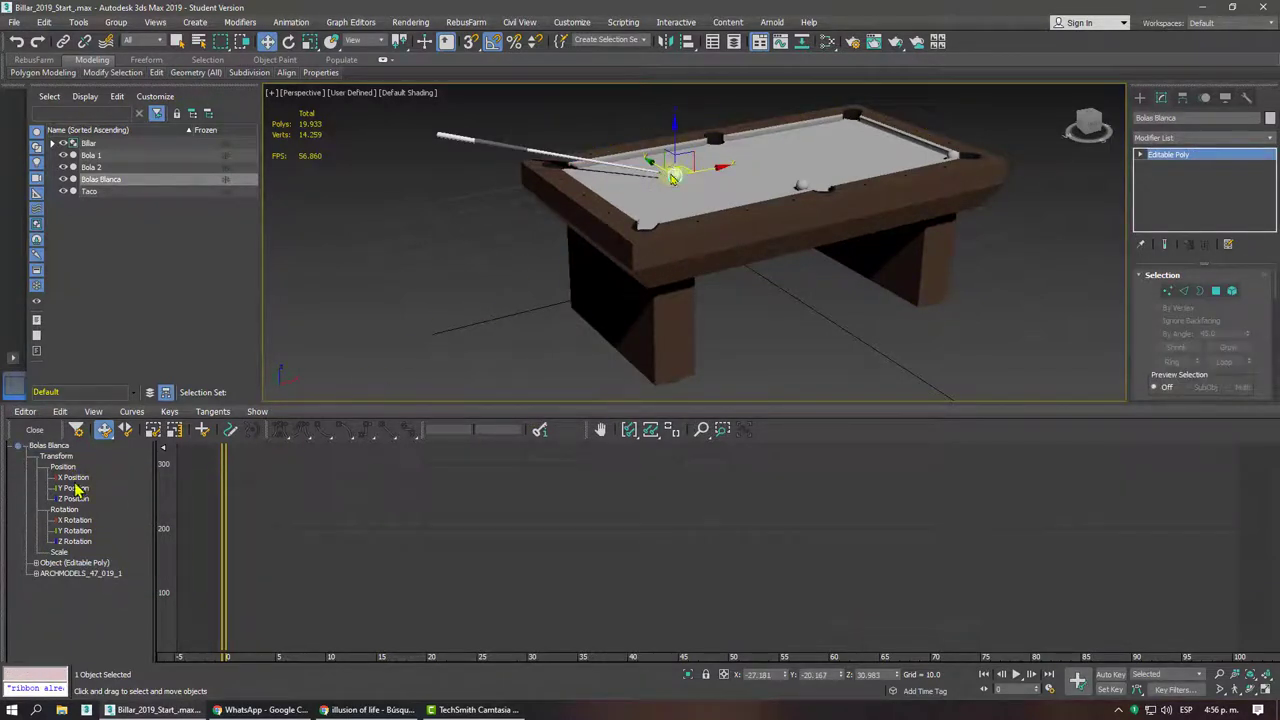
click(793, 184)
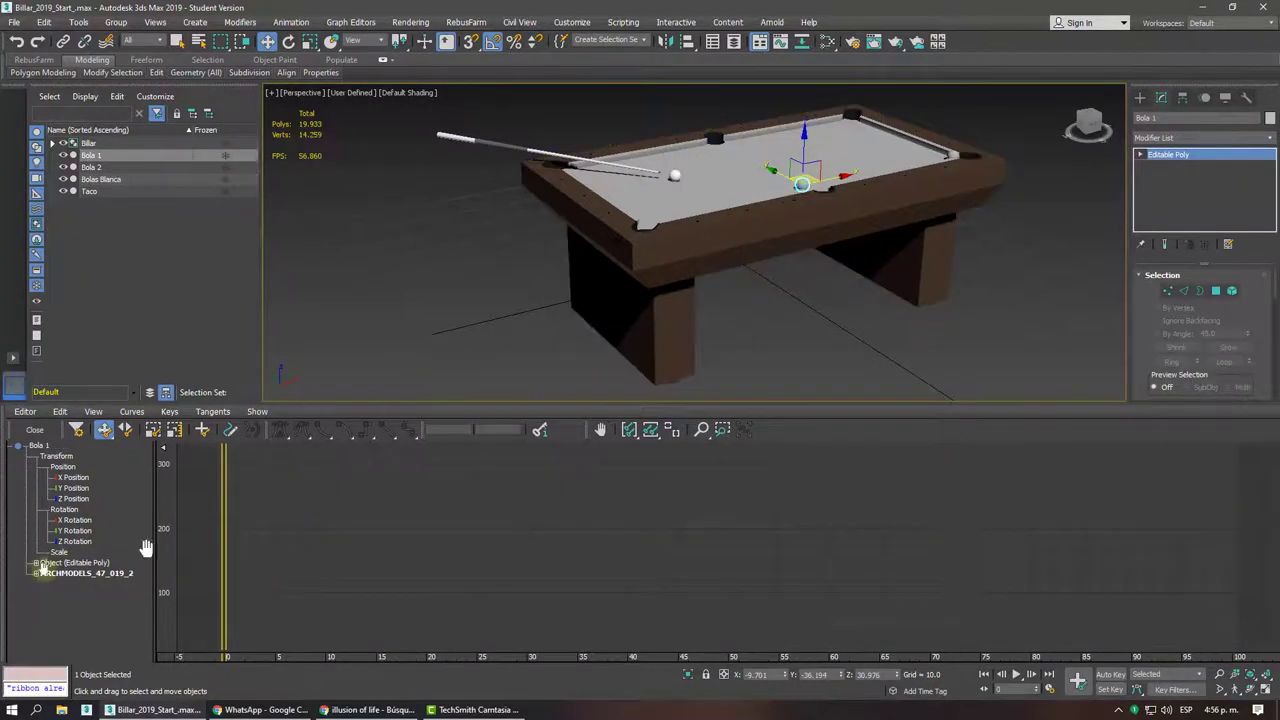
click(36, 577)
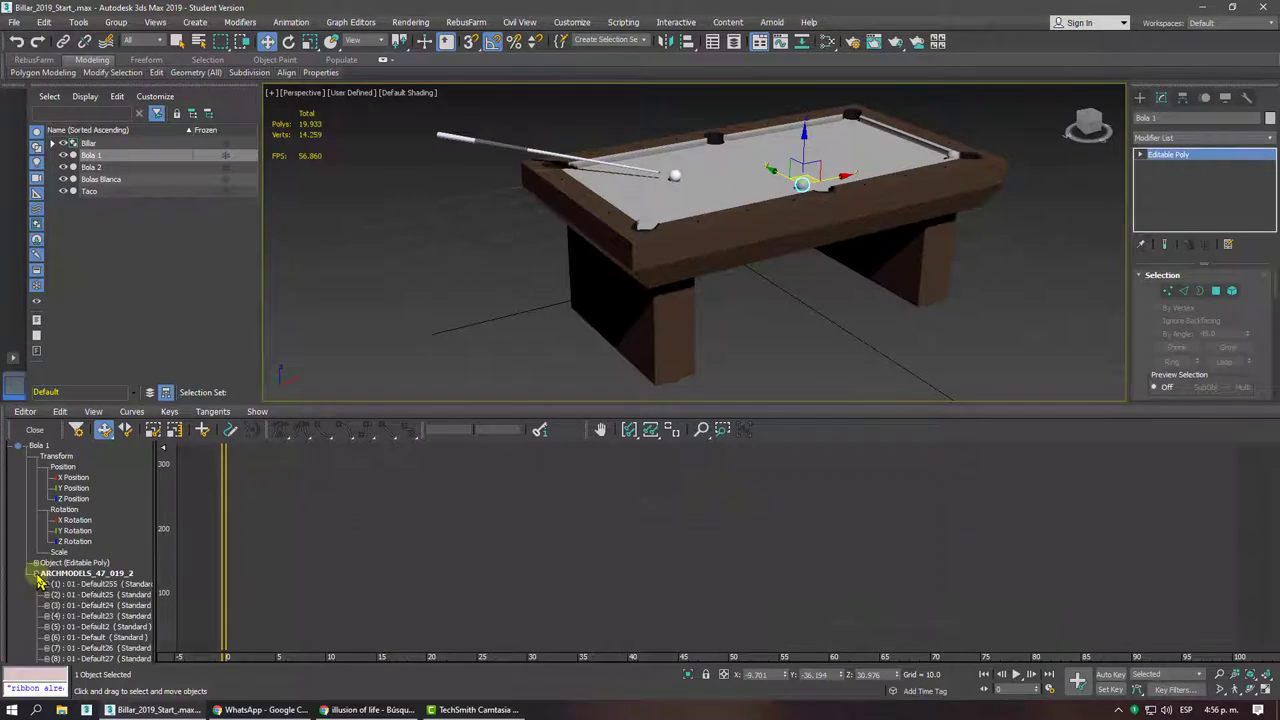
click(36, 577)
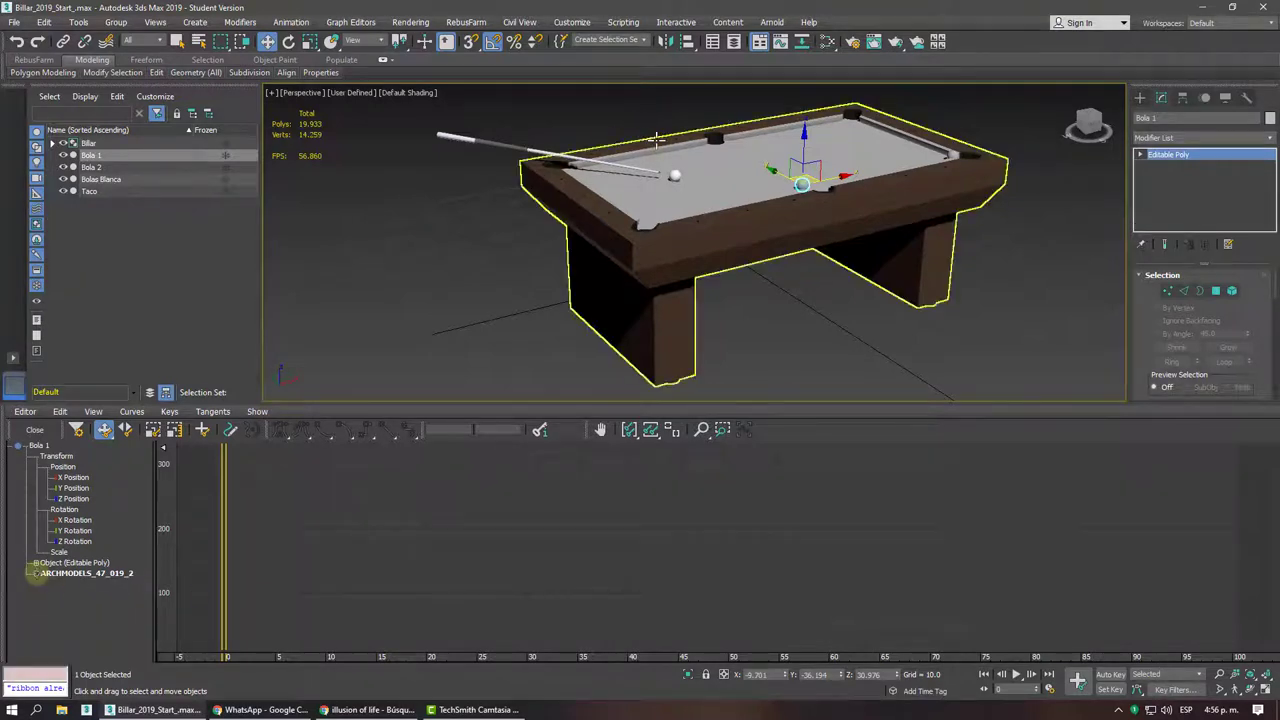
alt+middle_drag(680, 235, 691, 240)
scroll(691, 240, up, 5)
scroll(691, 240, up, 2)
scroll(691, 240, up, 2)
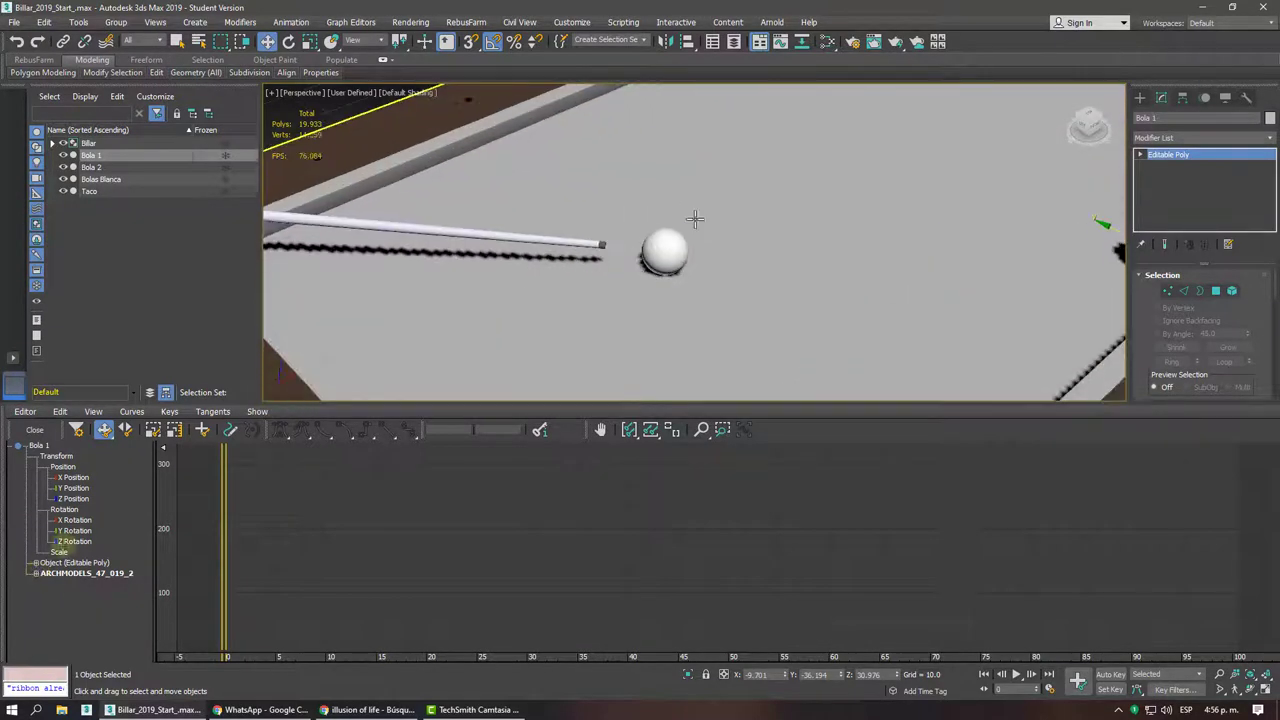
click(371, 224)
scroll(663, 270, down, 5)
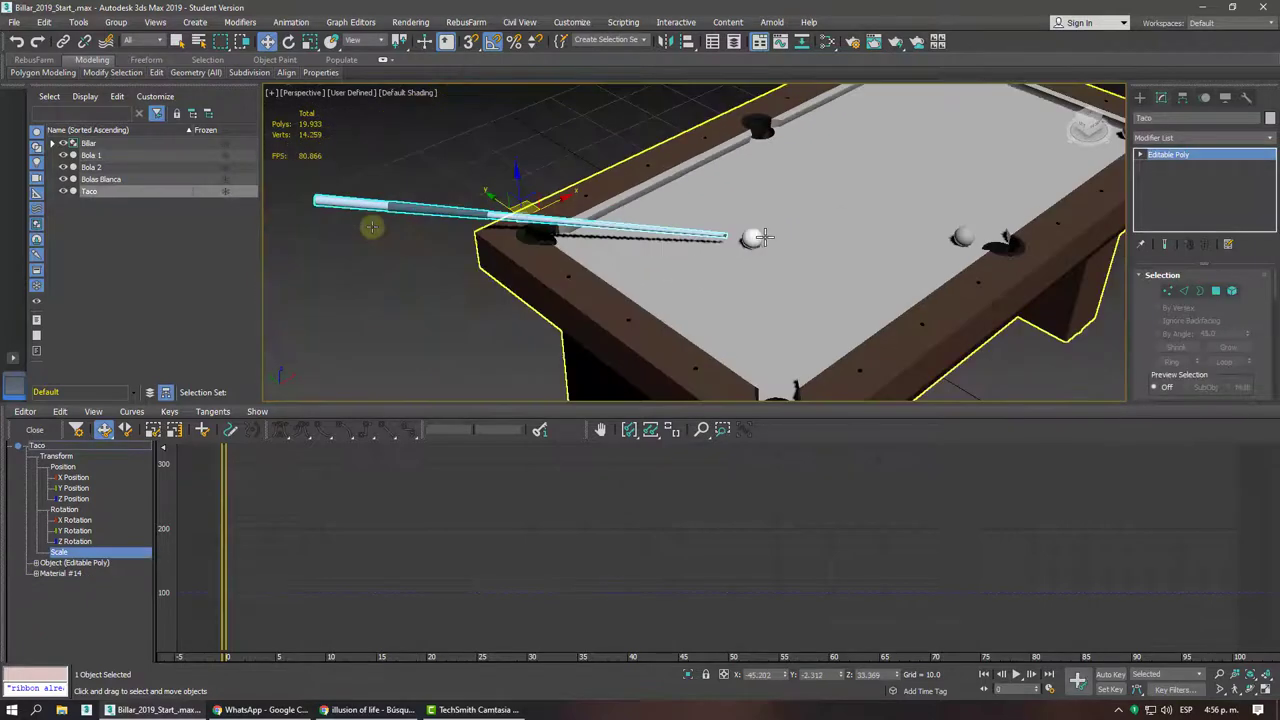
scroll(663, 270, down, 3)
alt+middle_drag(754, 394, 606, 297)
scroll(675, 272, up, 2)
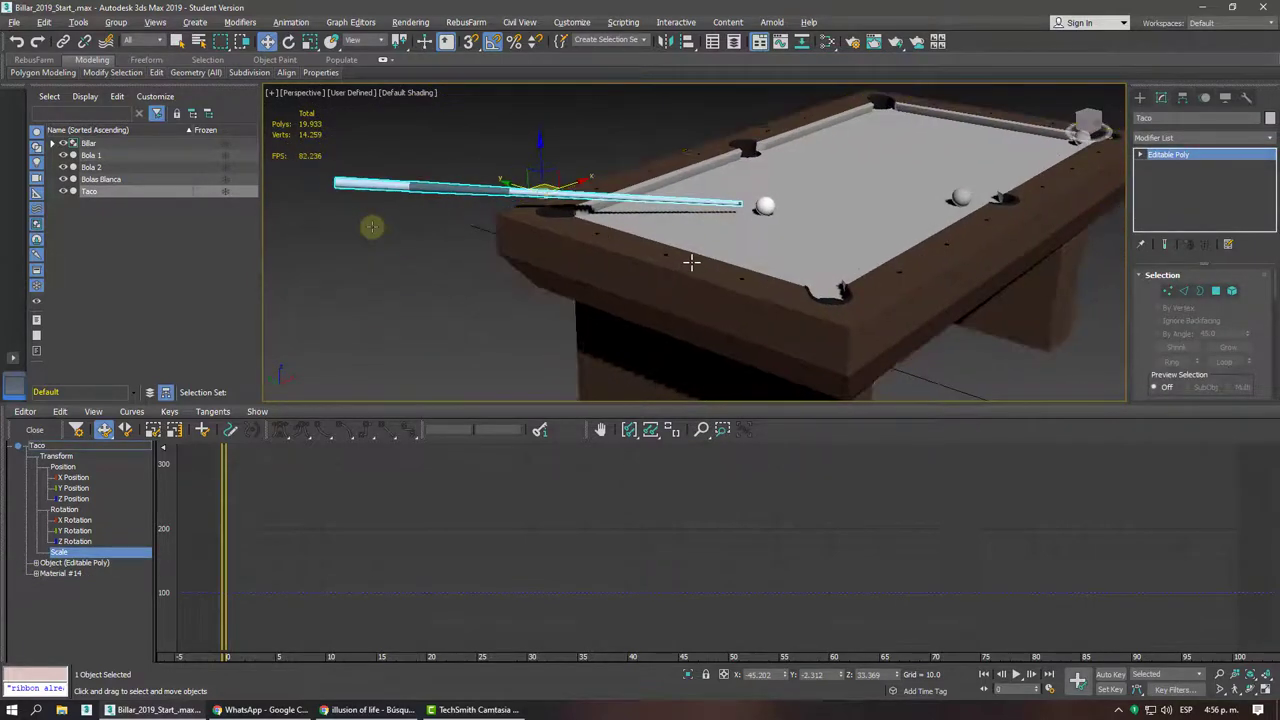
alt+middle_drag(689, 260, 686, 236)
scroll(623, 274, up, 3)
mouse_move(623, 274)
middle_down()
mouse_move(583, 265)
mouse_move(600, 253)
middle_up()
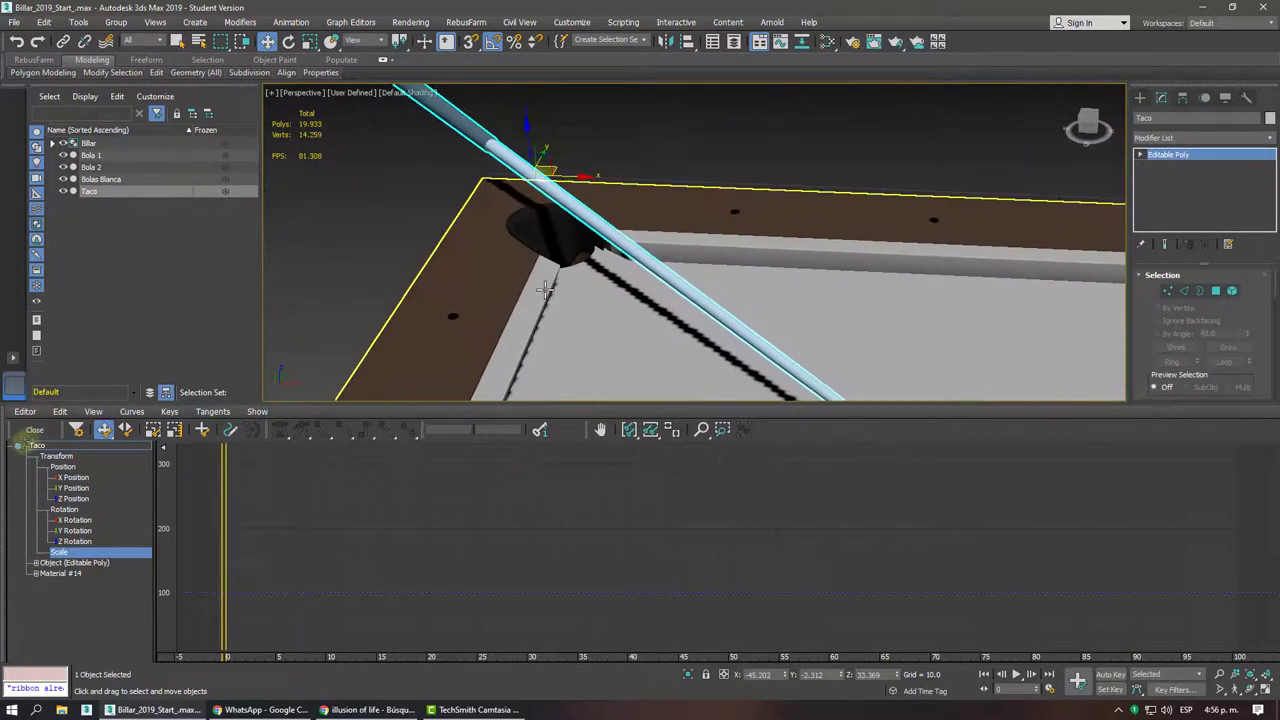
middle_drag(329, 528, 429, 471)
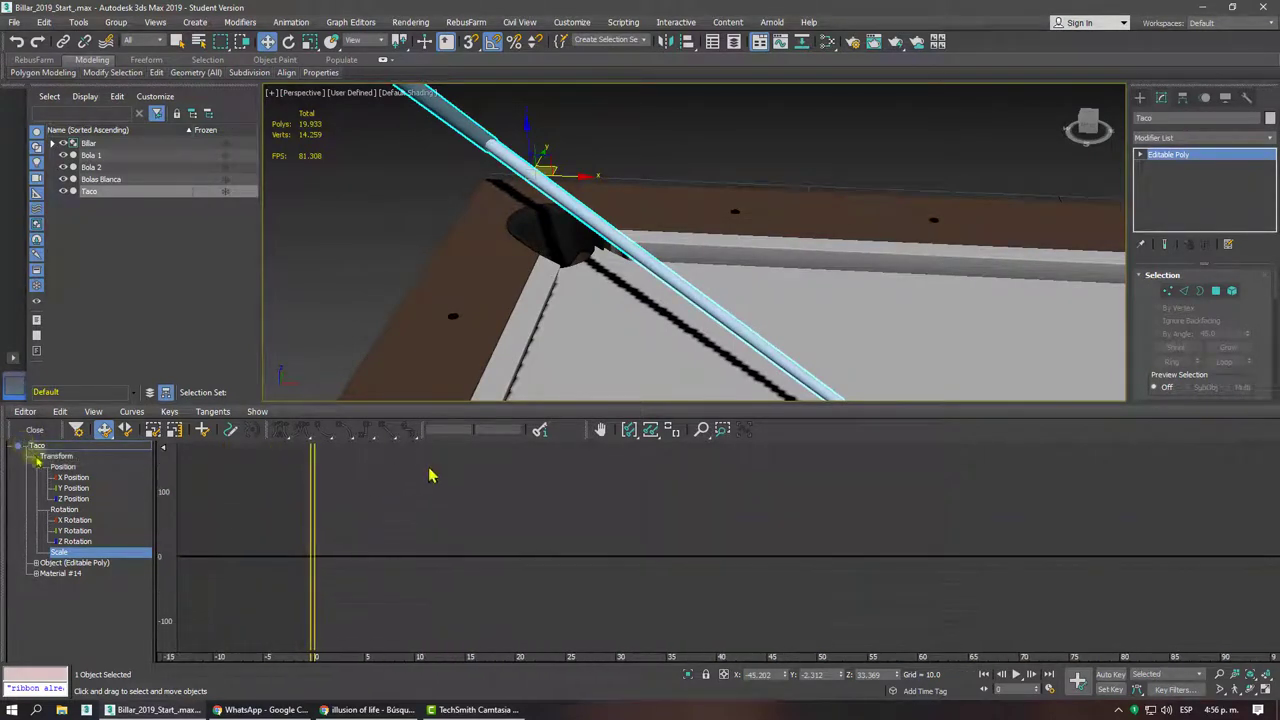
click(70, 479)
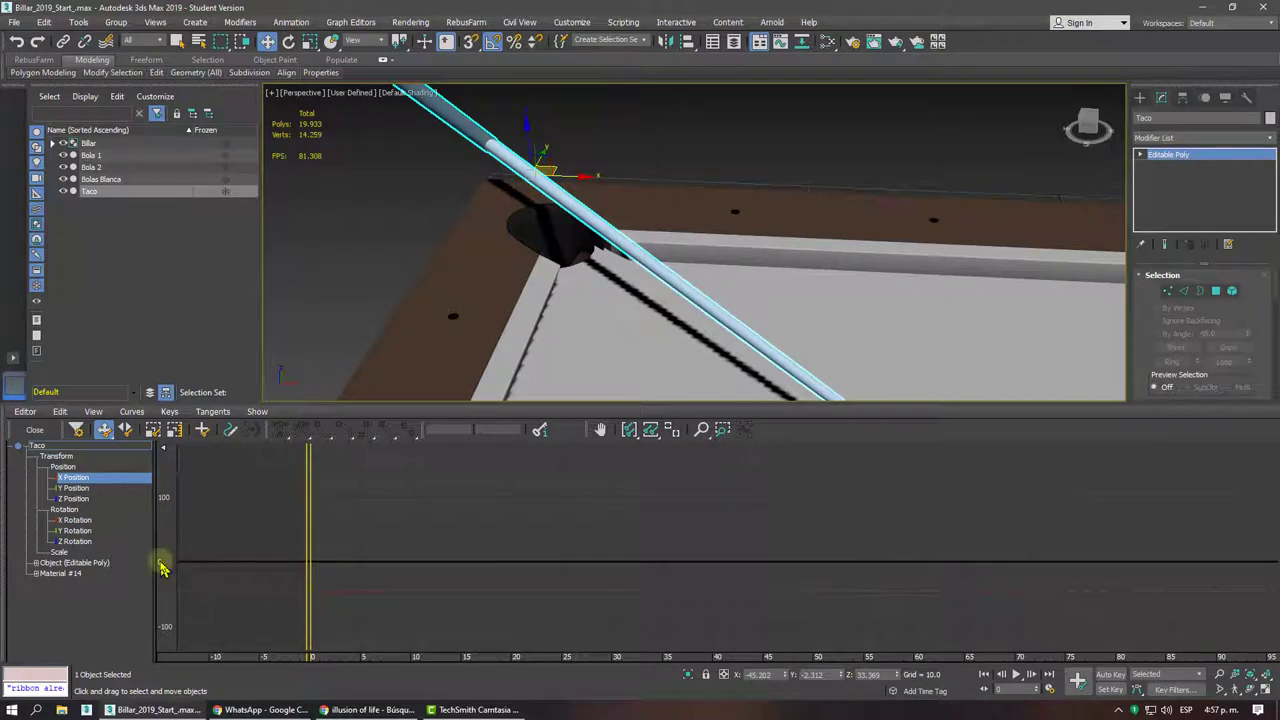
click(60, 488)
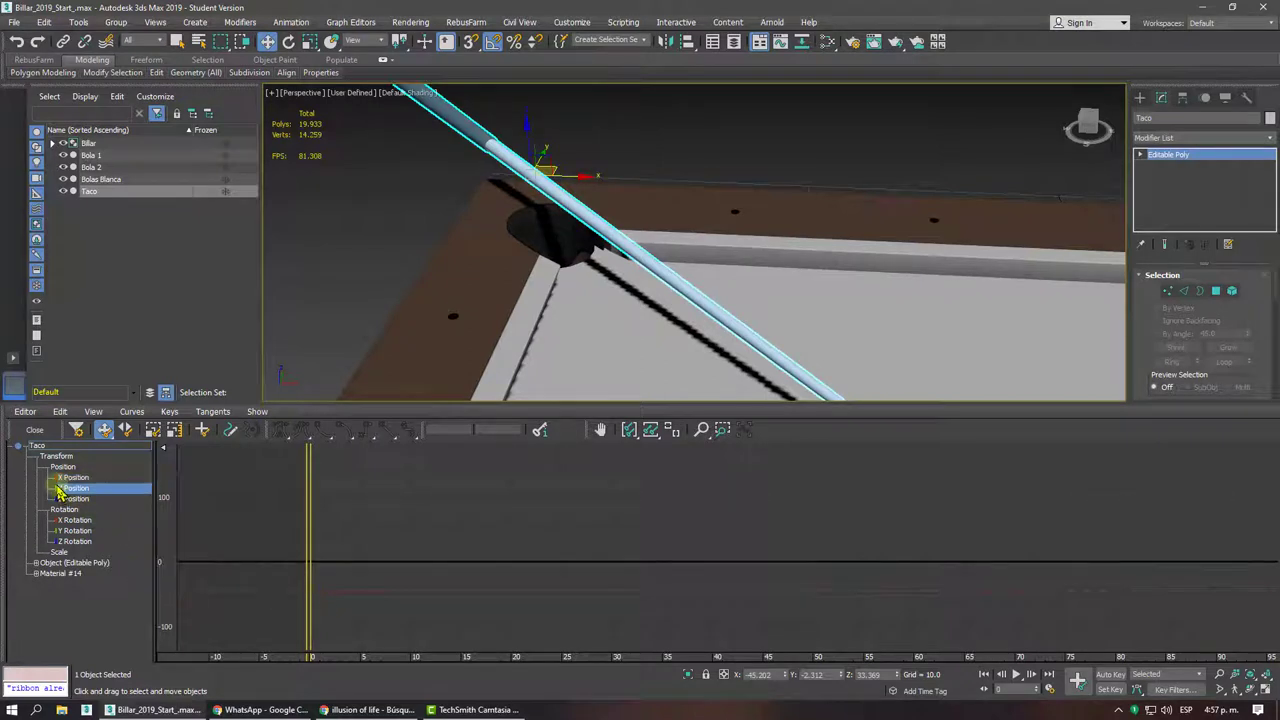
middle_drag(423, 574, 437, 569)
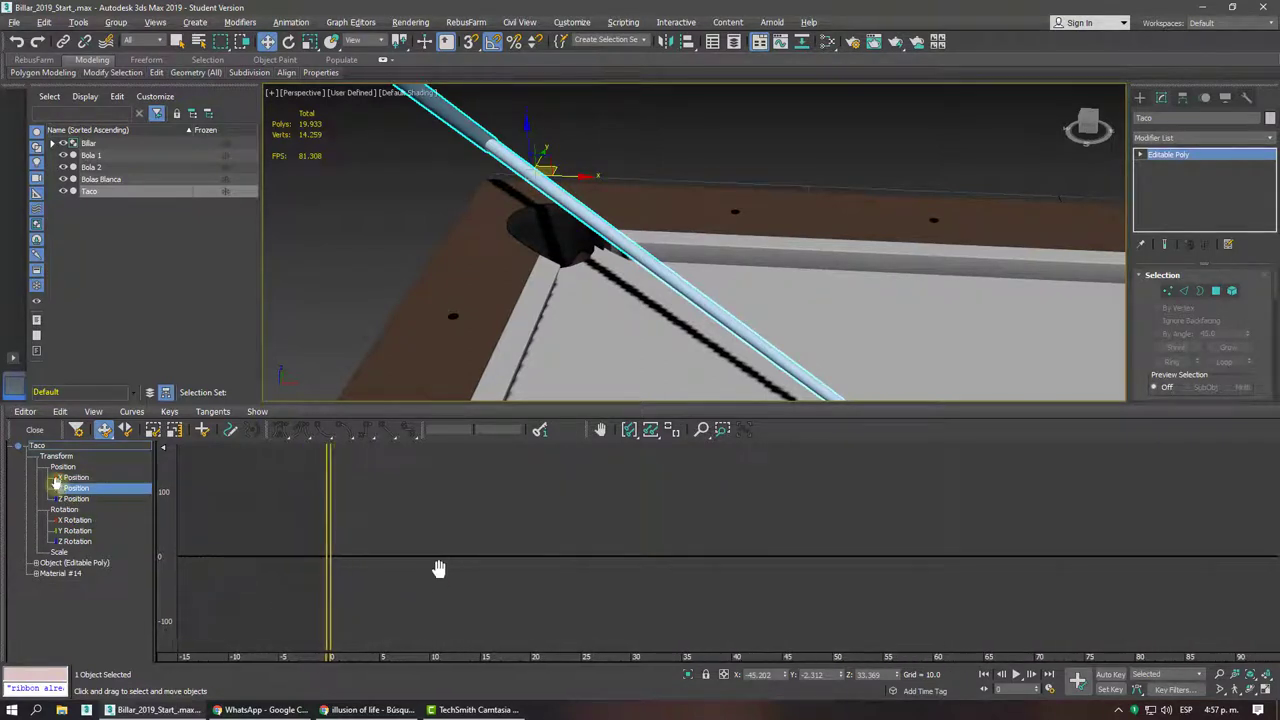
alt+middle_drag(600, 300, 641, 285)
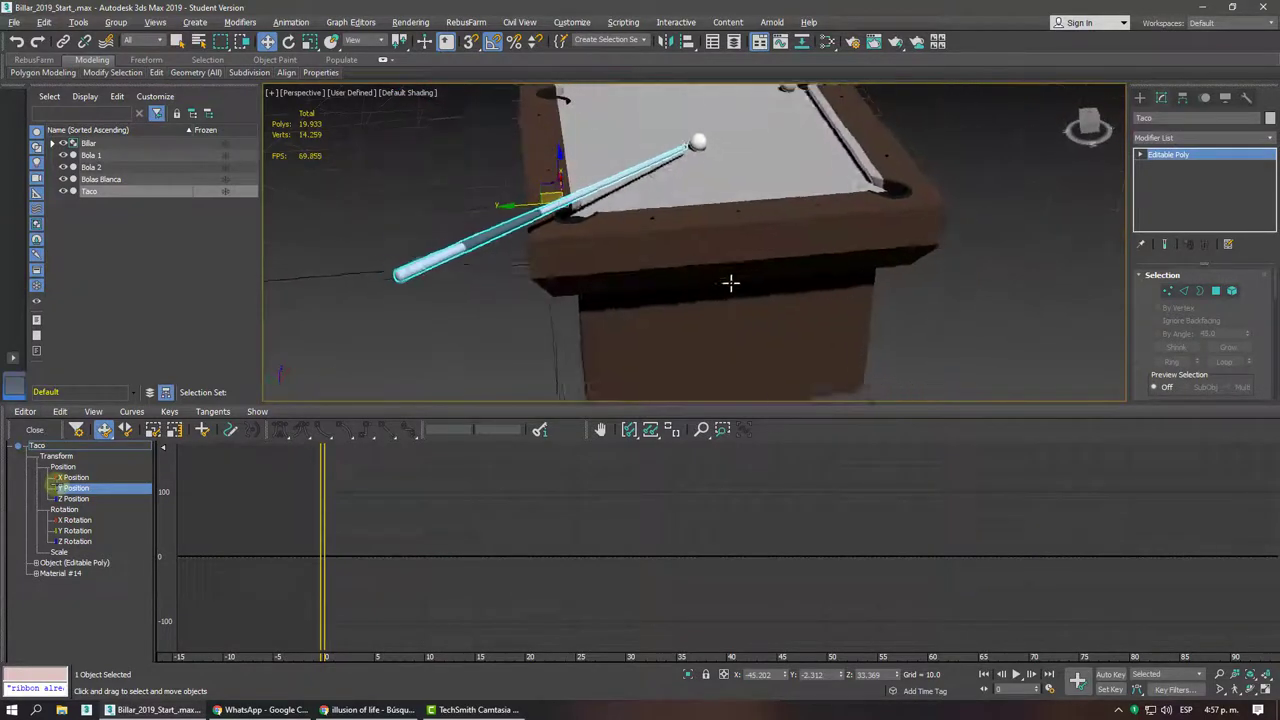
scroll(641, 285, up, 2)
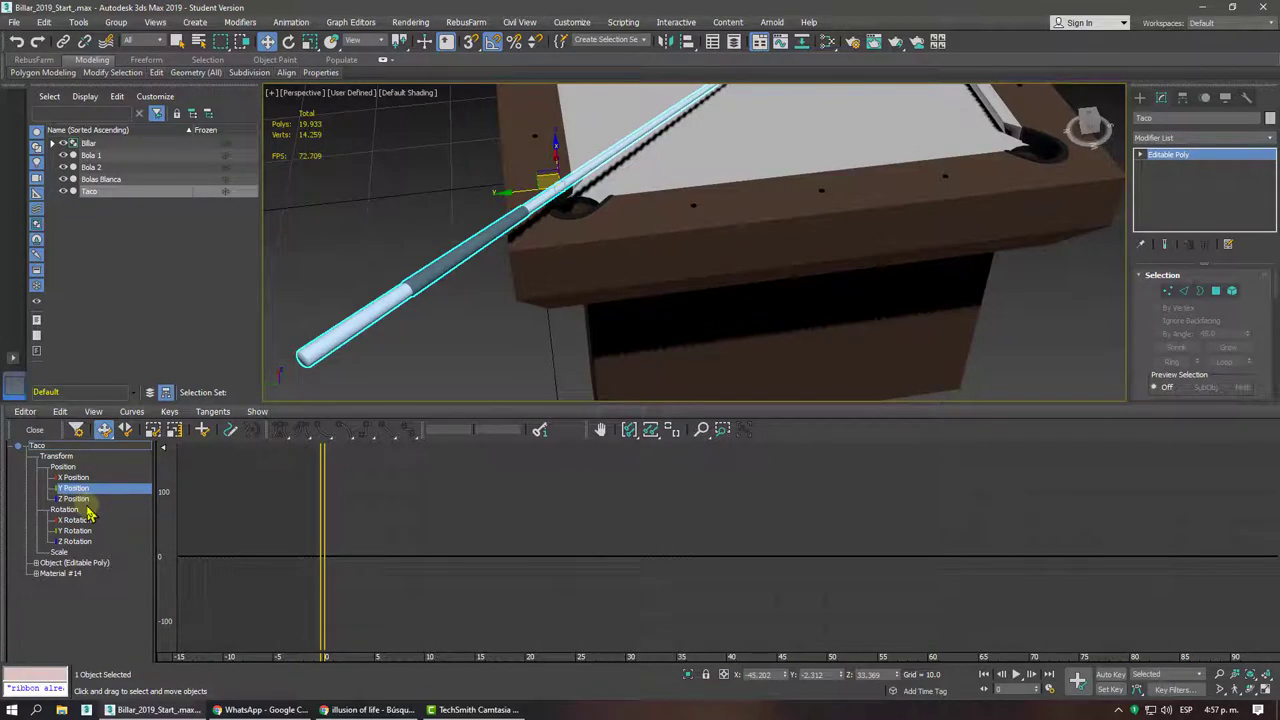
click(76, 498)
scroll(545, 300, down, 4)
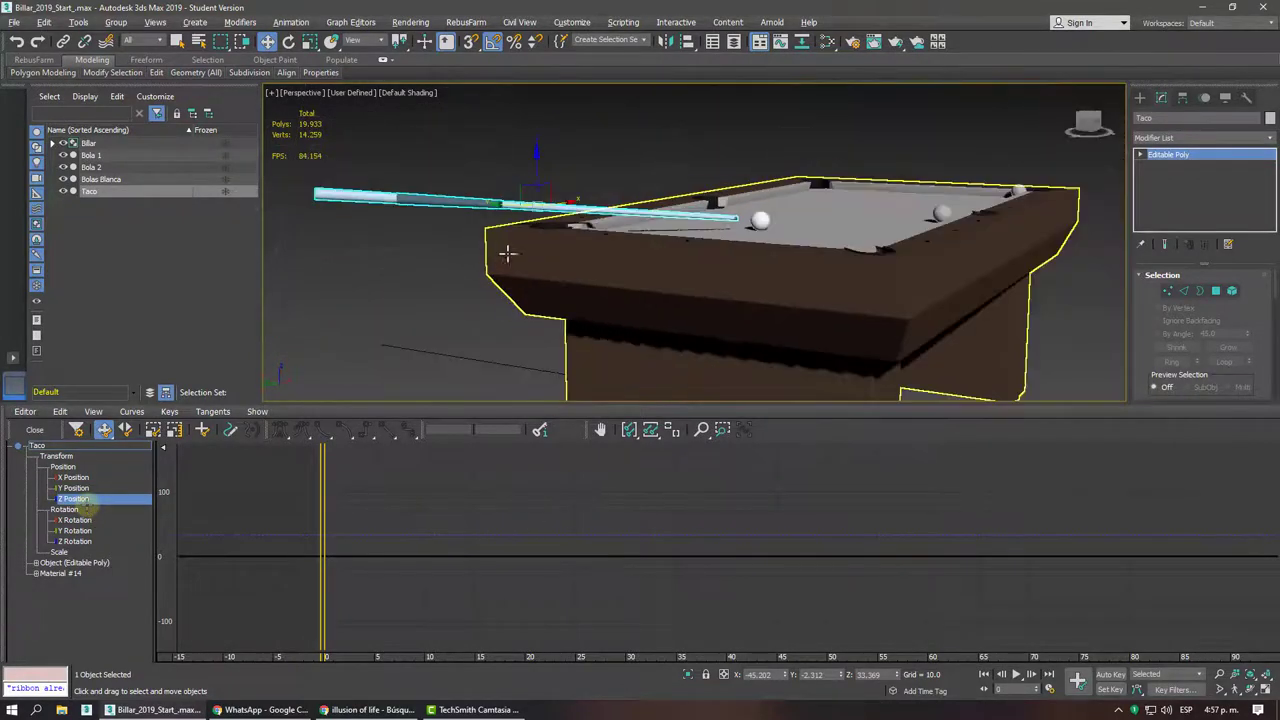
mouse_move(508, 251)
alt+middle_down()
mouse_move(586, 229)
mouse_move(580, 328)
mouse_move(563, 222)
mouse_move(565, 235)
alt+middle_up()
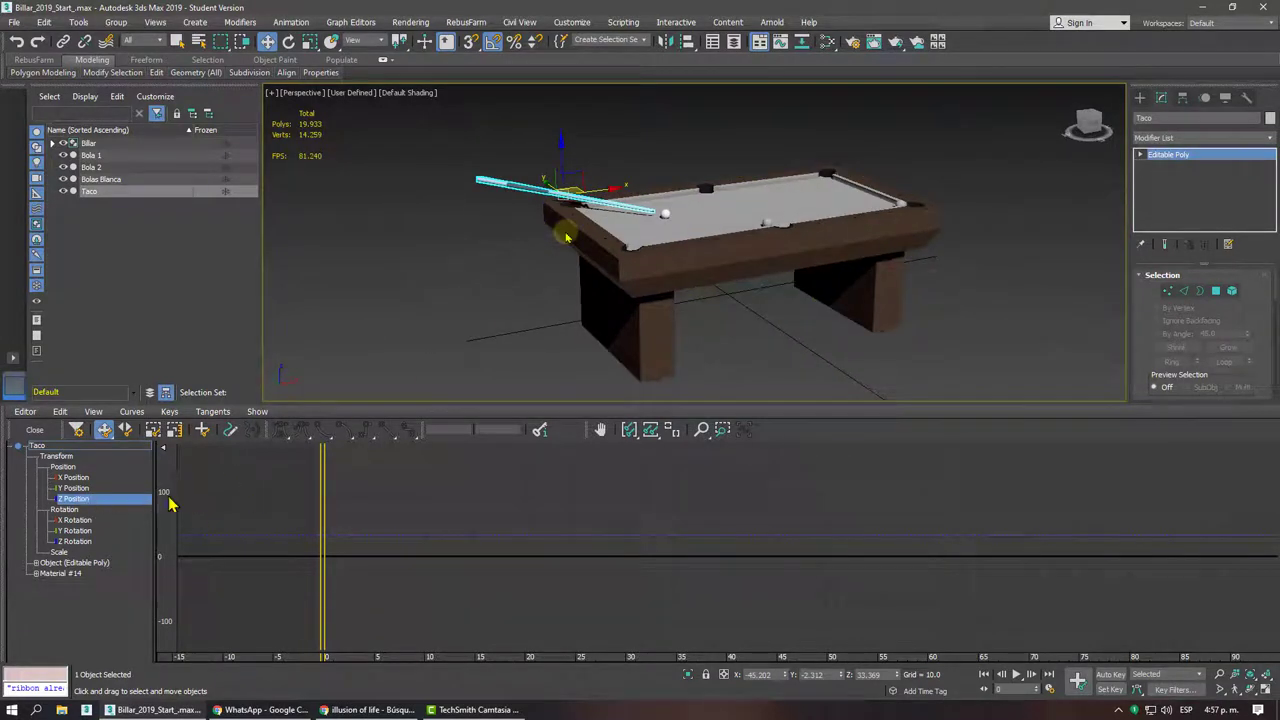
middle_drag(220, 505, 274, 508)
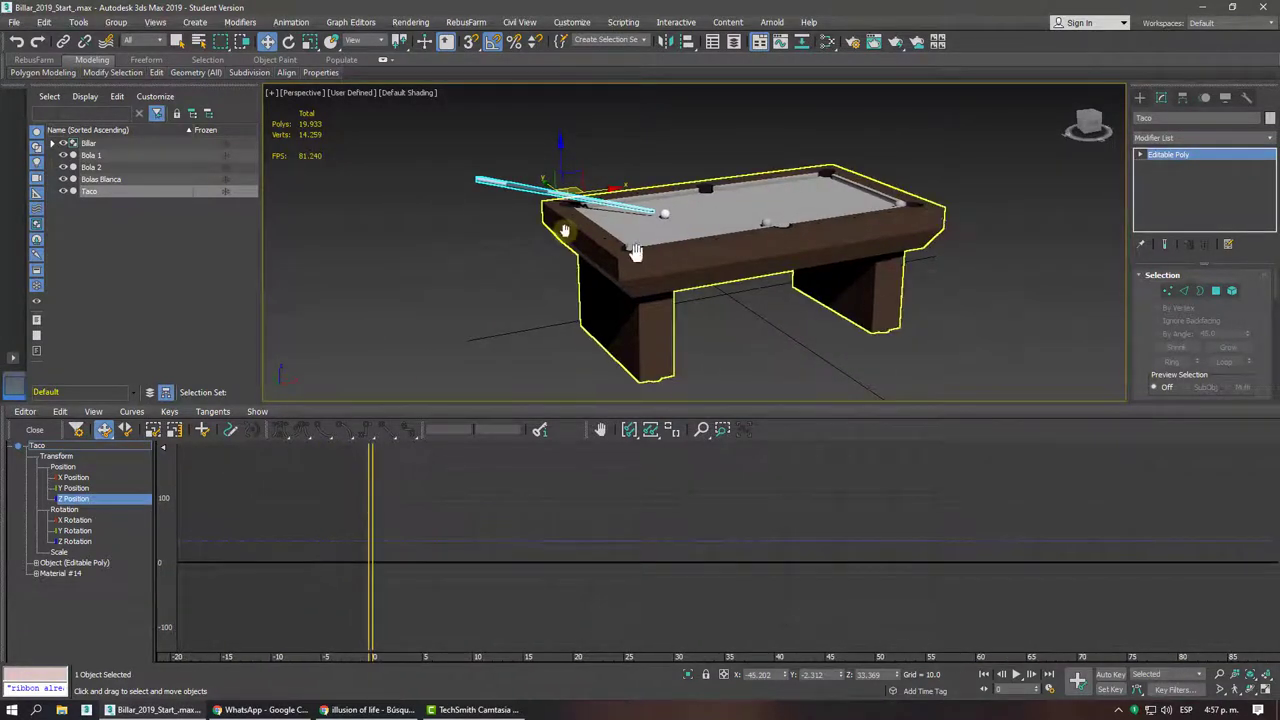
scroll(603, 212, up, 5)
alt+middle_drag(603, 212, 515, 368)
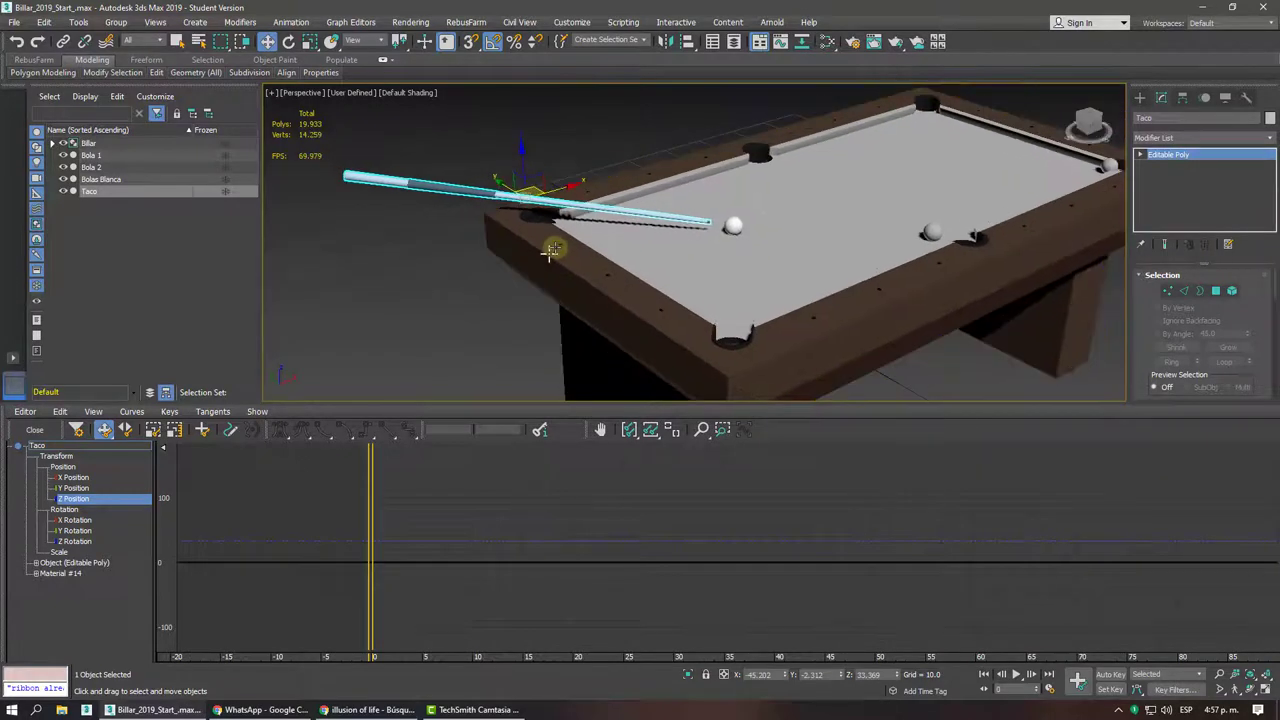
click(368, 561)
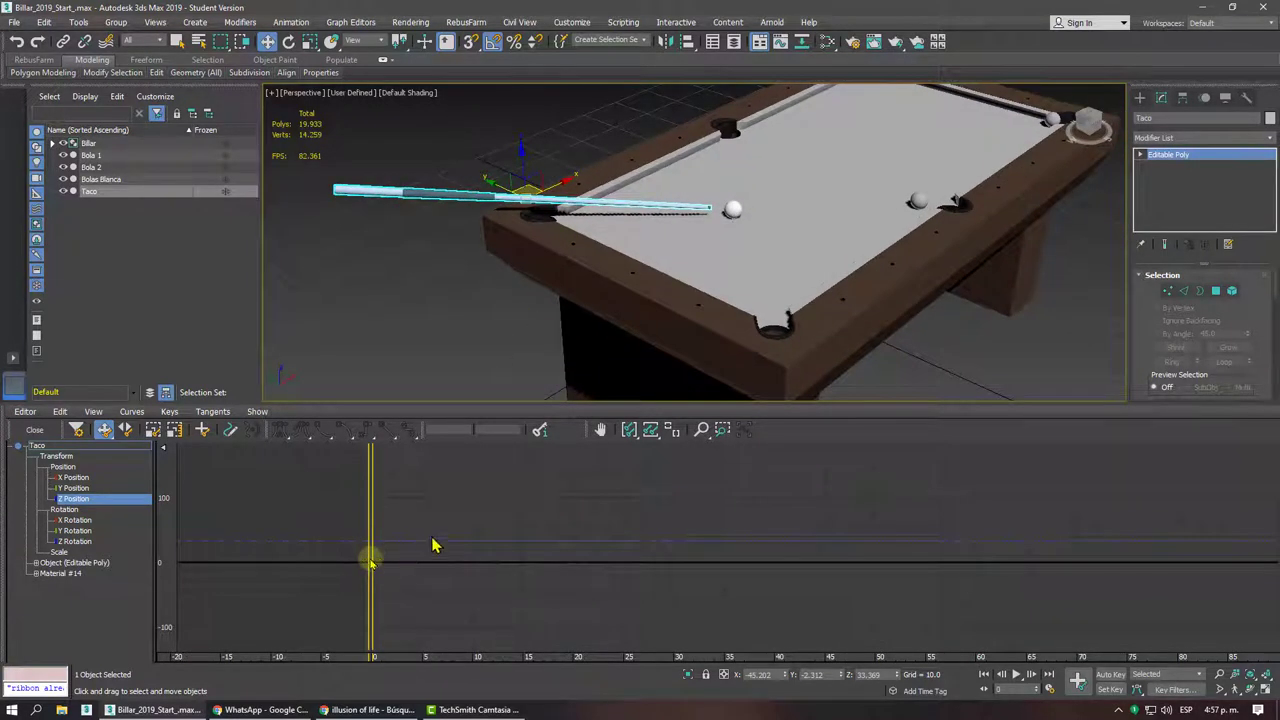
click(78, 479)
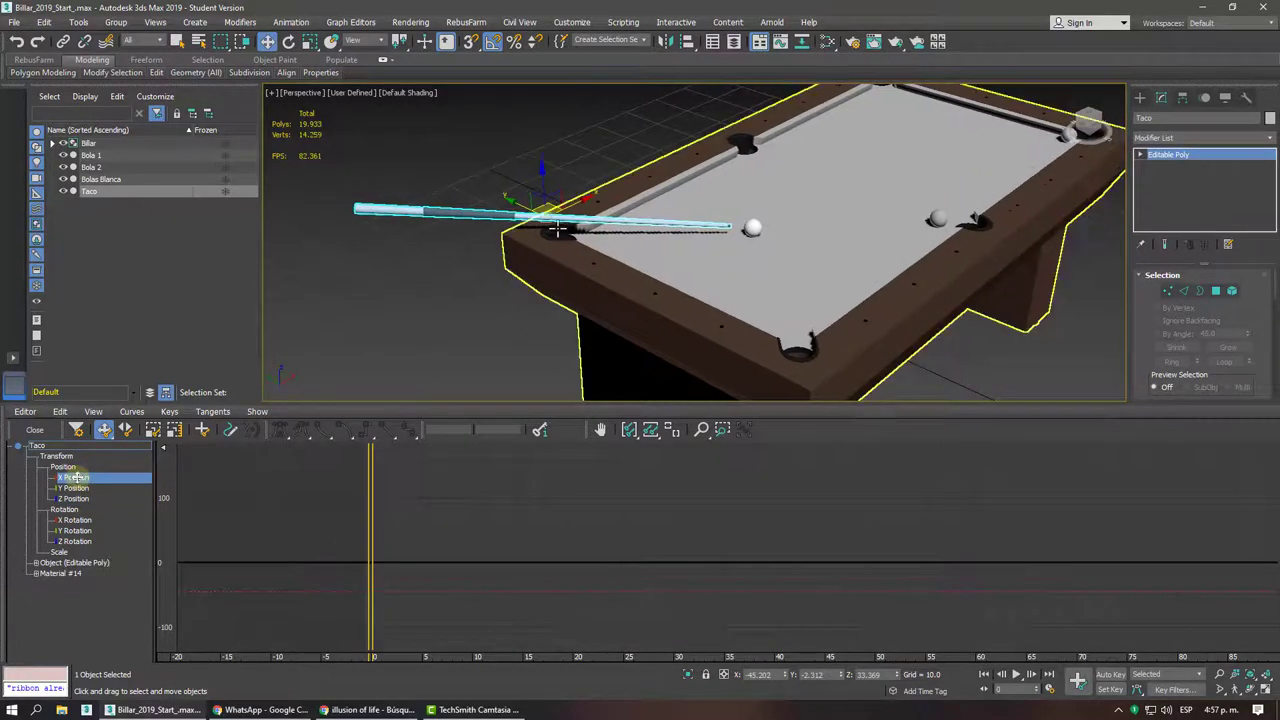
mouse_move(528, 212)
middle_down()
mouse_move(597, 226)
mouse_move(690, 335)
middle_up()
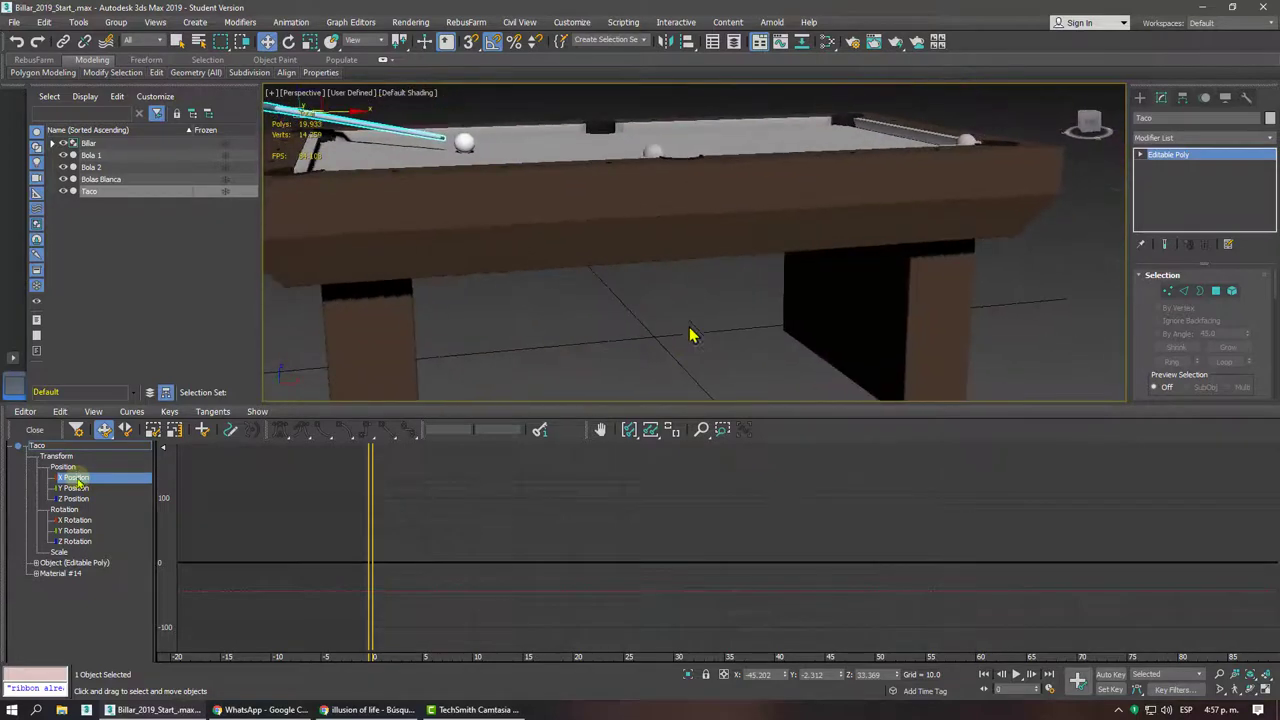
mouse_move(443, 254)
alt+middle_down()
mouse_move(623, 323)
mouse_move(410, 200)
alt+middle_up()
scroll(494, 250, up, 2)
scroll(500, 257, up, 3)
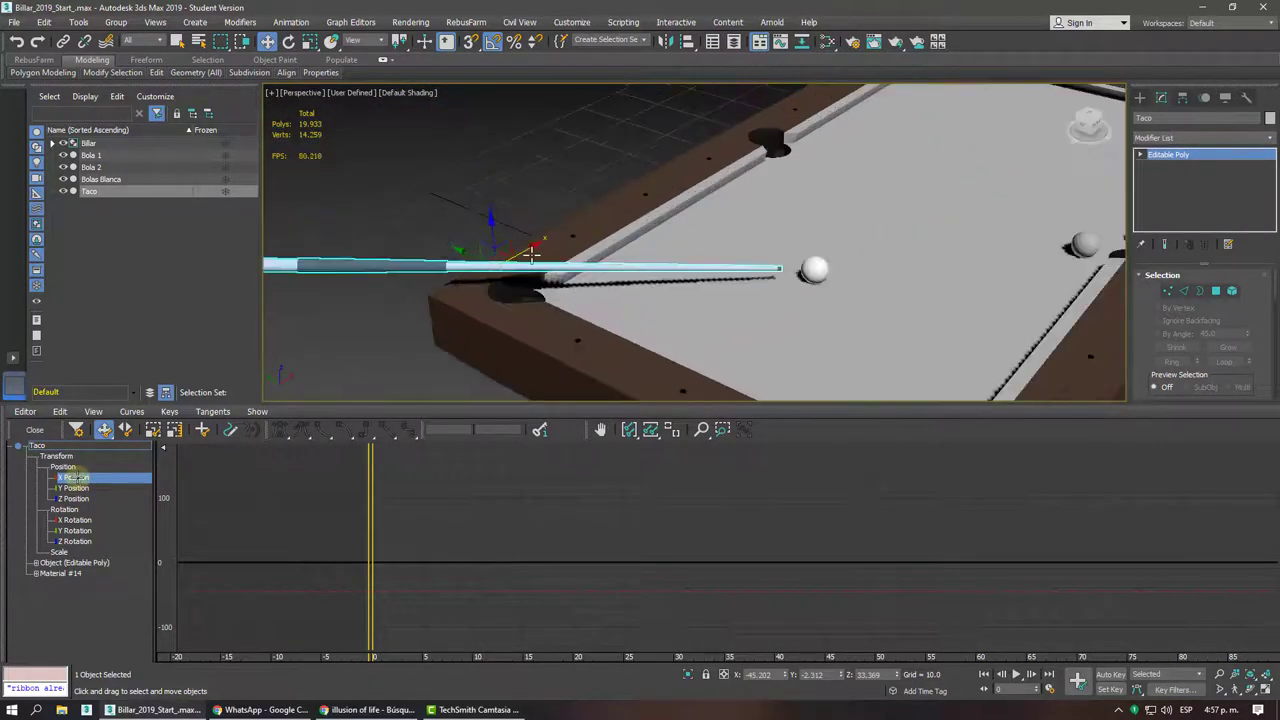
scroll(530, 258, up, 1)
mouse_move(537, 258)
alt+middle_down()
mouse_move(423, 266)
mouse_move(617, 266)
mouse_move(486, 263)
alt+middle_up()
scroll(486, 263, up, 3)
scroll(482, 261, up, 2)
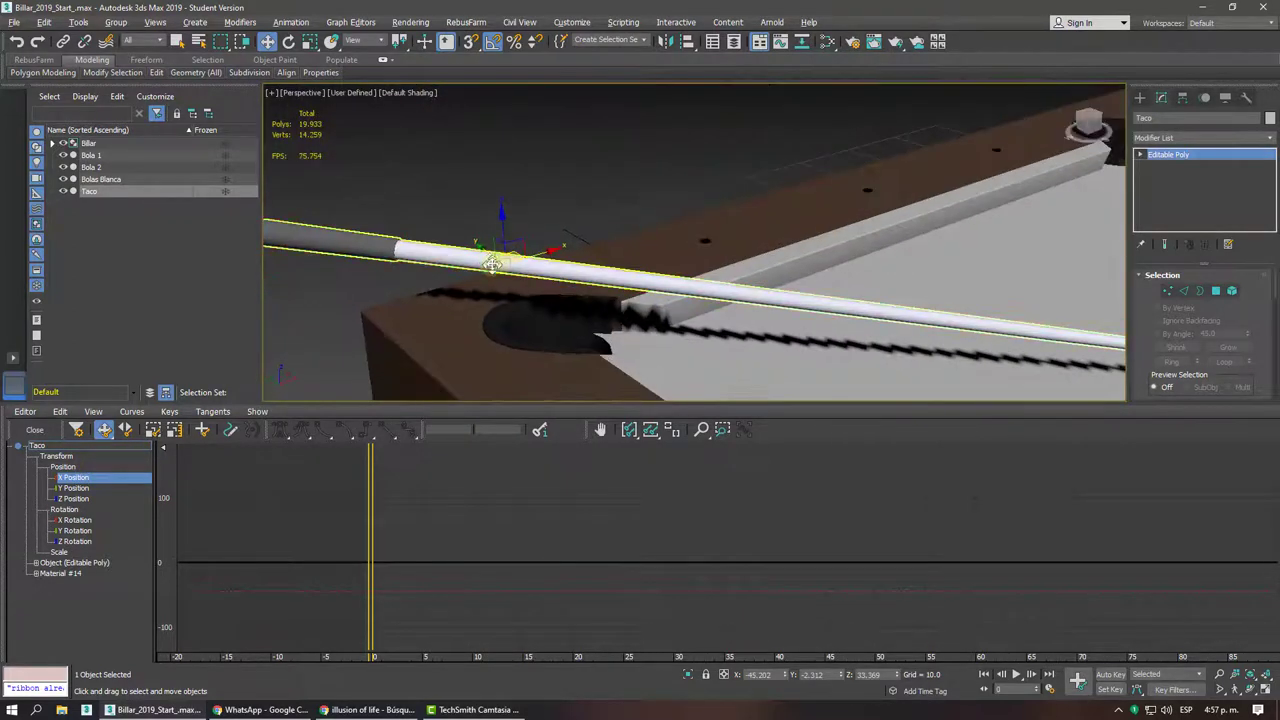
scroll(509, 259, down, 2)
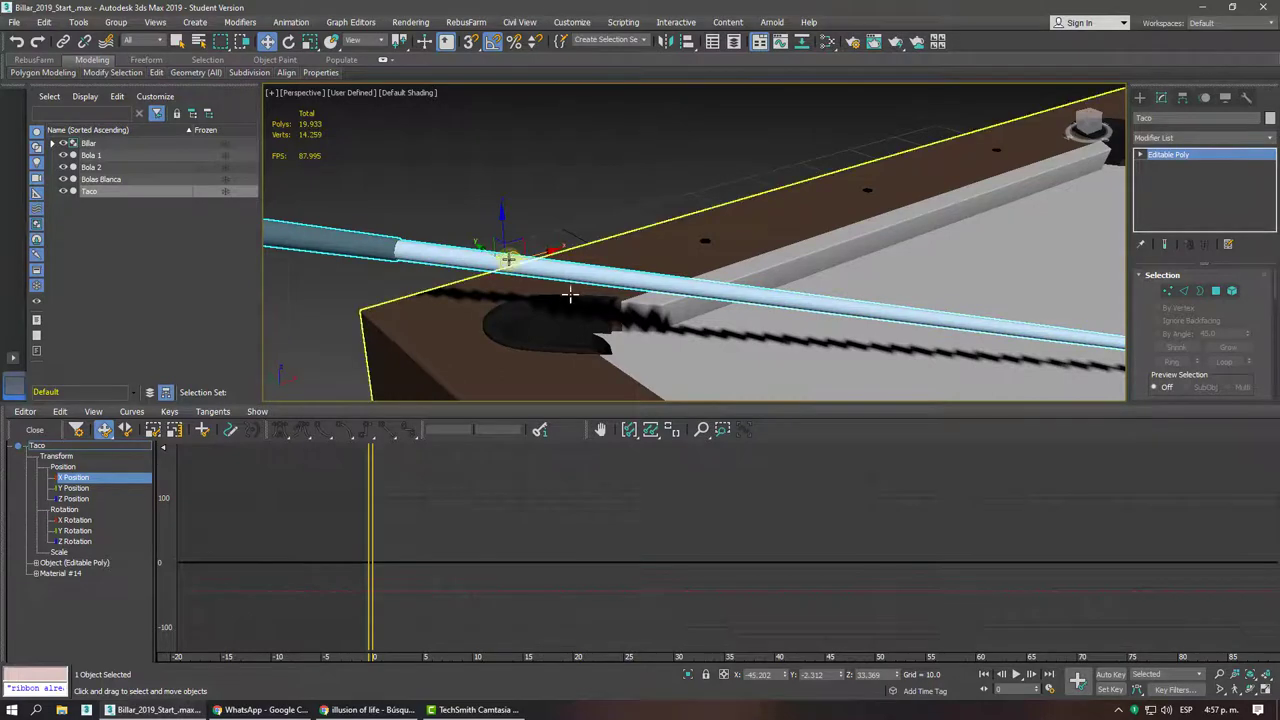
scroll(506, 258, down, 4)
scroll(491, 291, up, 2)
scroll(491, 291, up, 1)
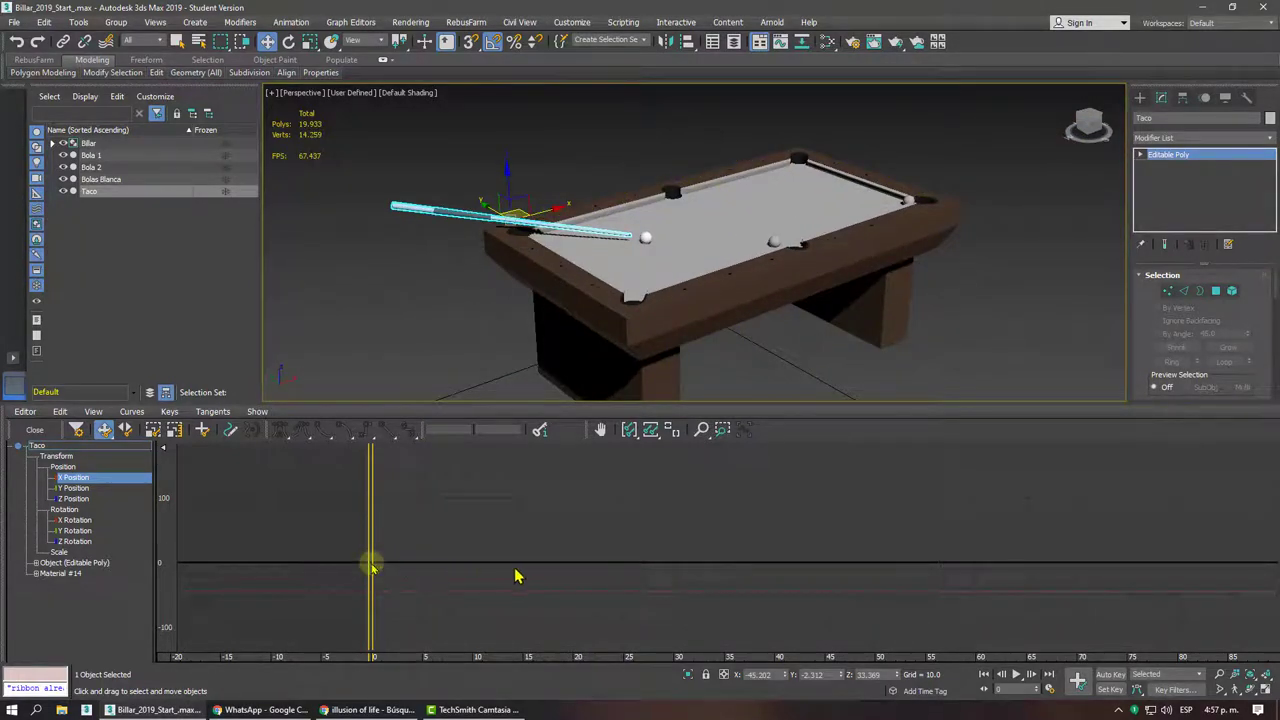
- Apply Transform to Zero to the cue from its quad menu
shift+right_click(455, 212)
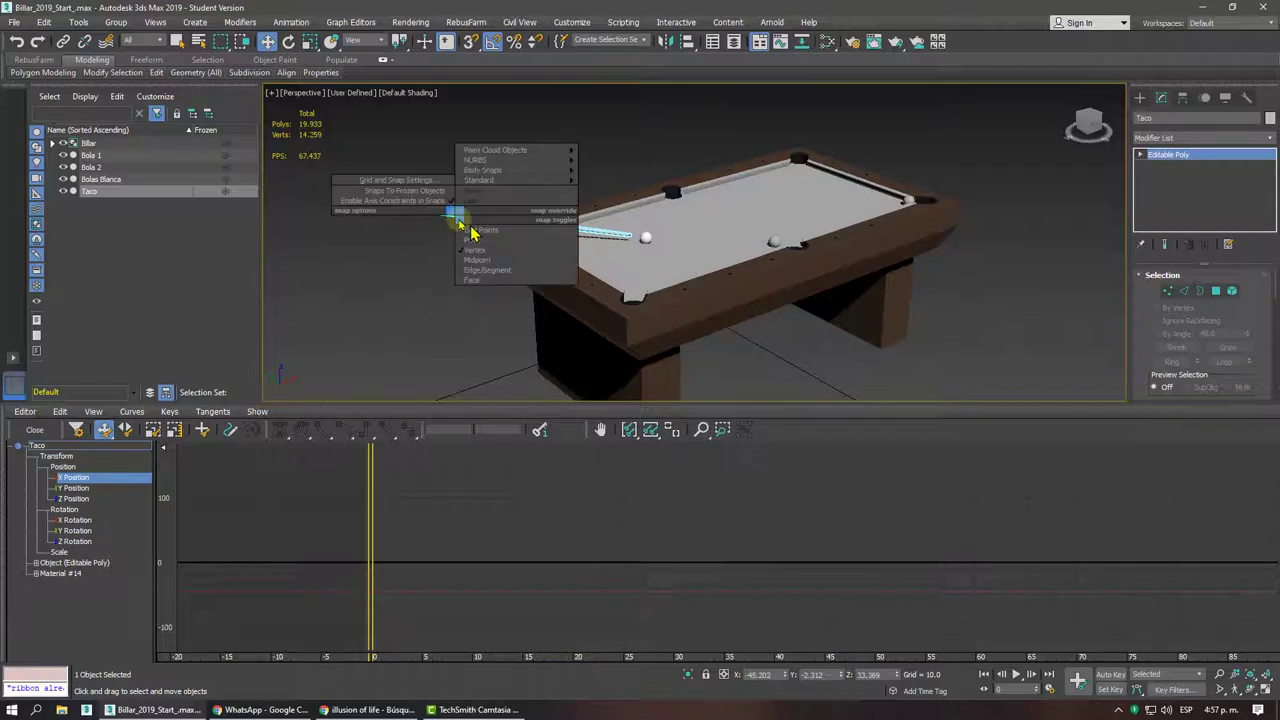
click(443, 240)
alt+right_click(455, 213)
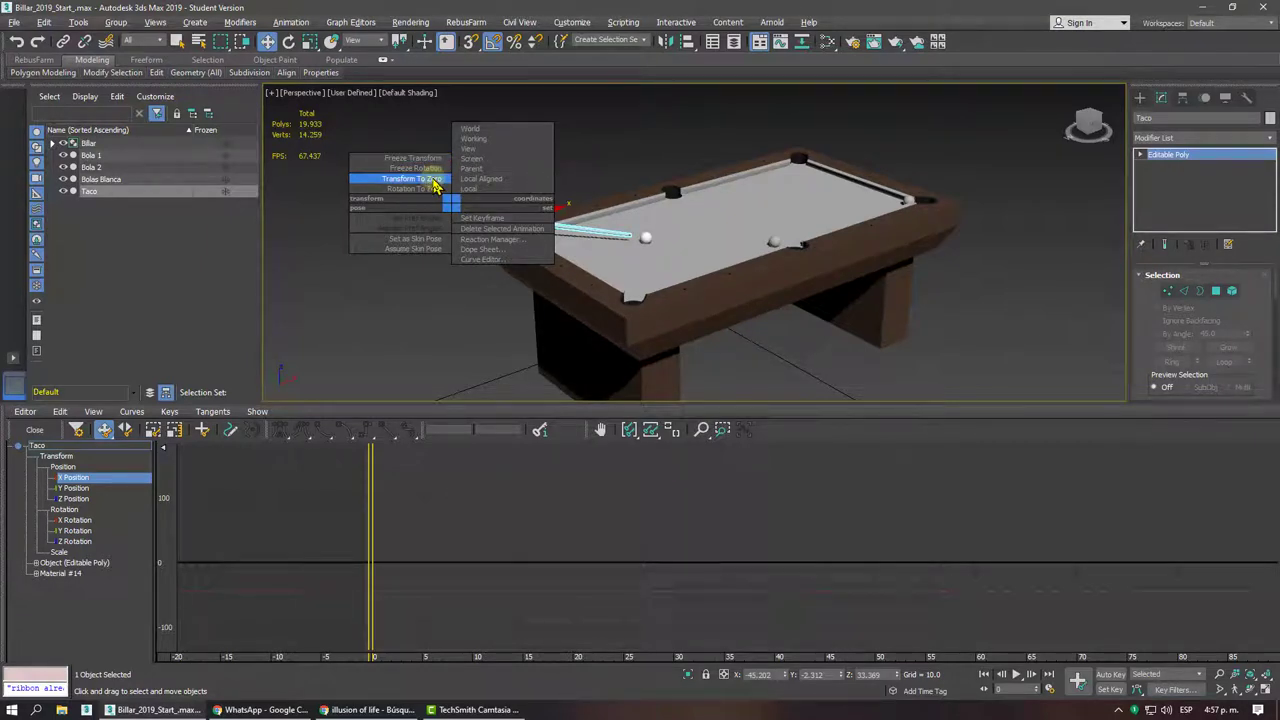
click(435, 187)
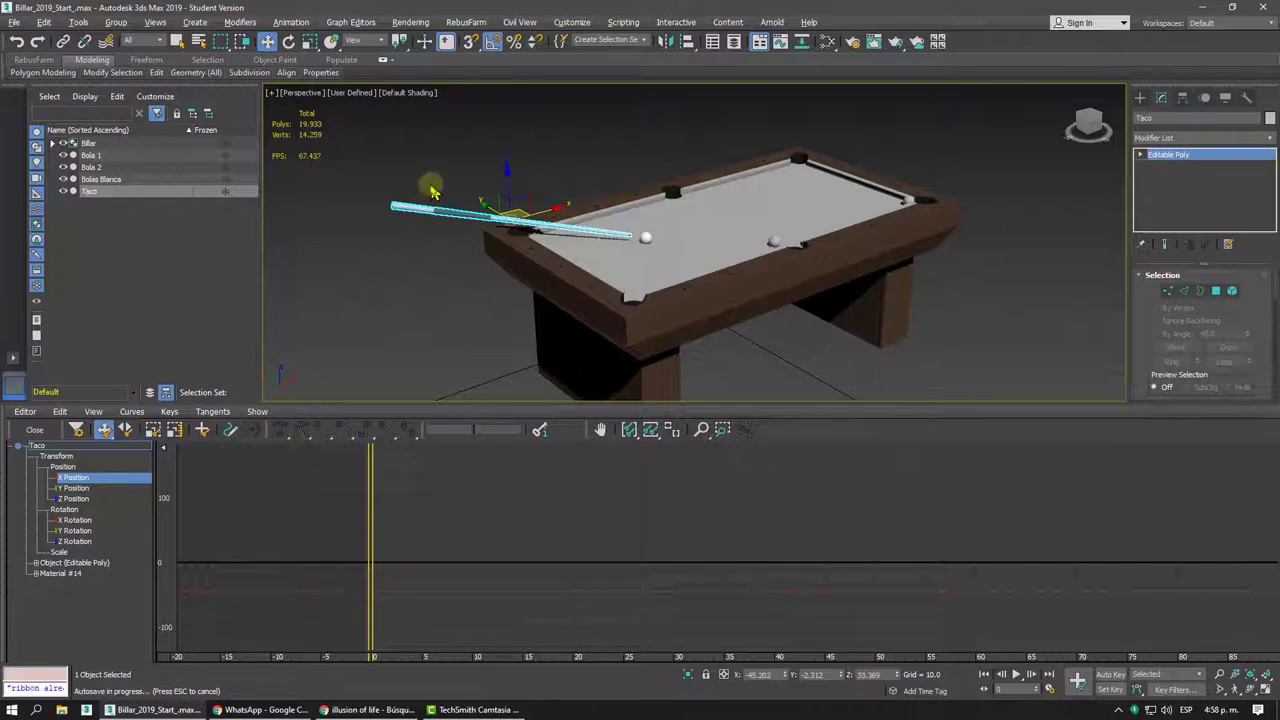
- Apply Rotation to Zero to the cue and dismiss the never-frozen transform warning
right_click(459, 168)
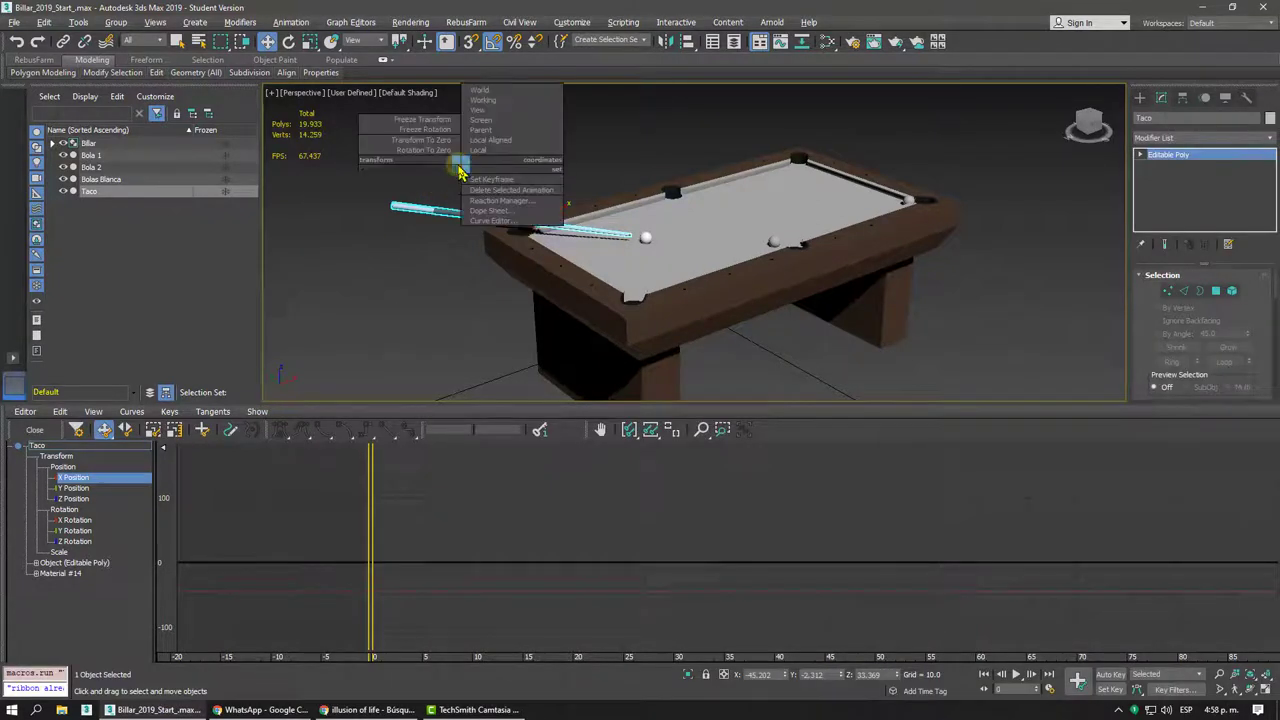
click(591, 120)
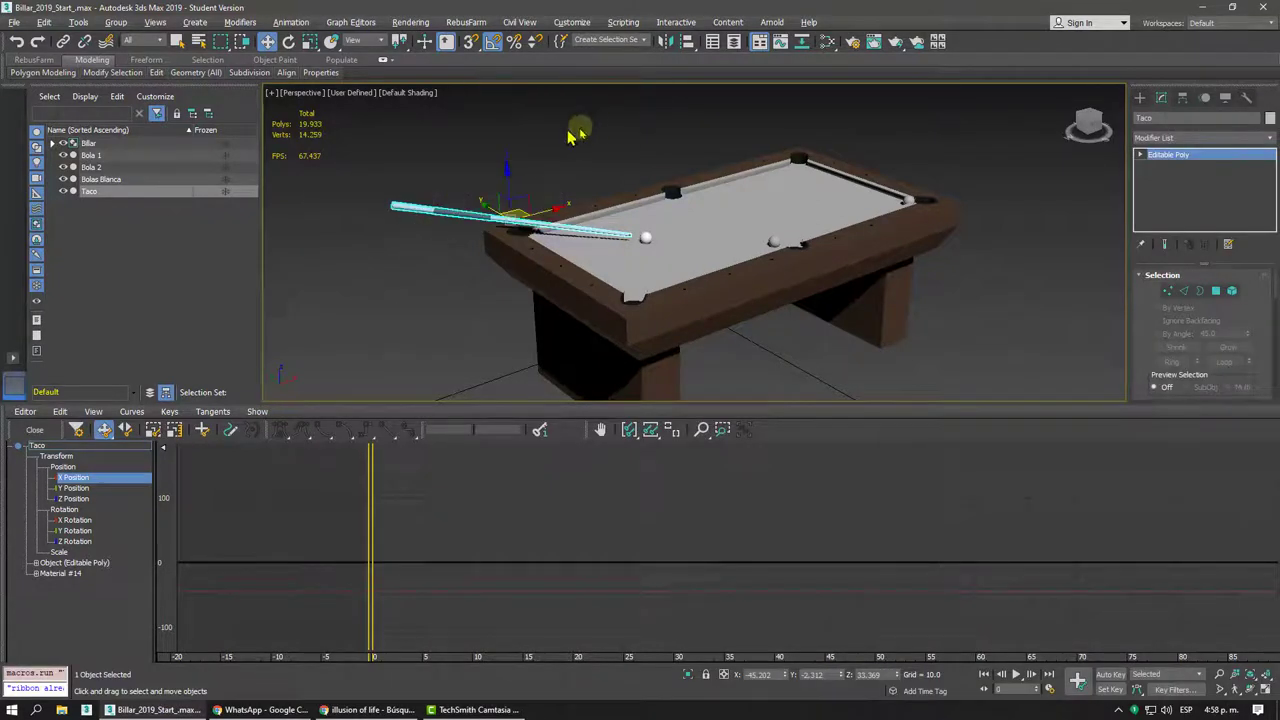
right_click(532, 164)
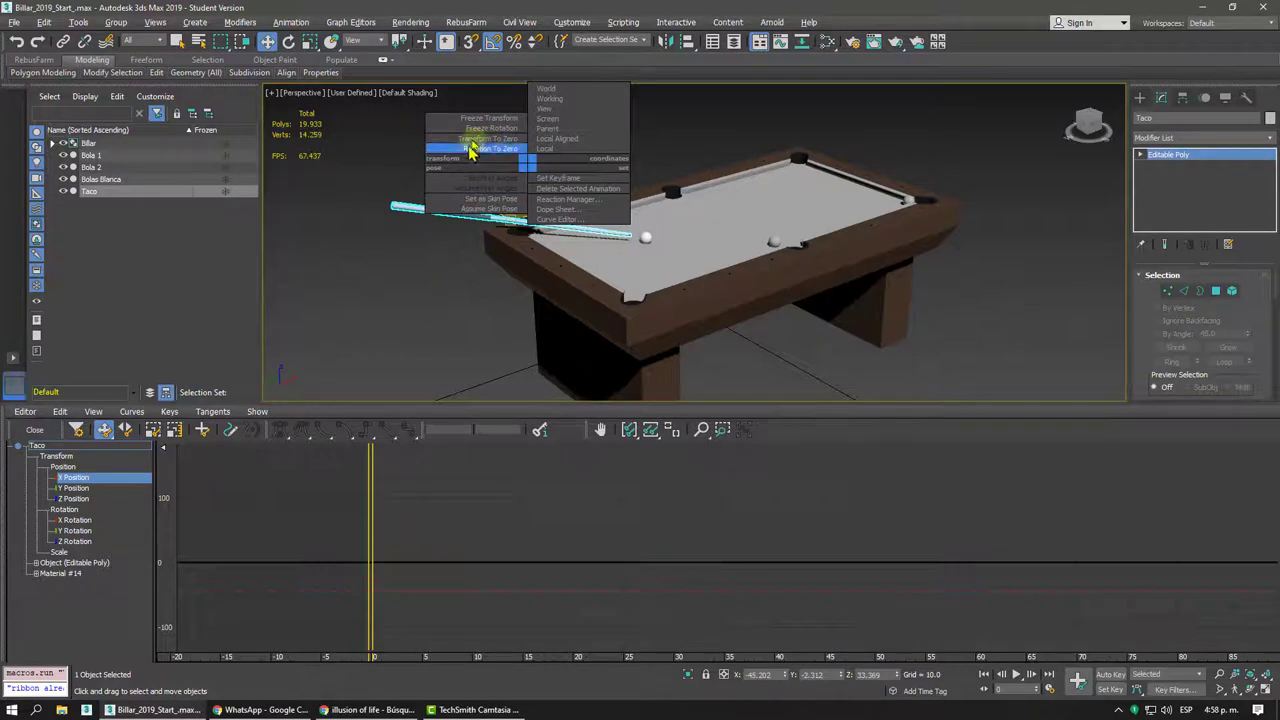
click(476, 139)
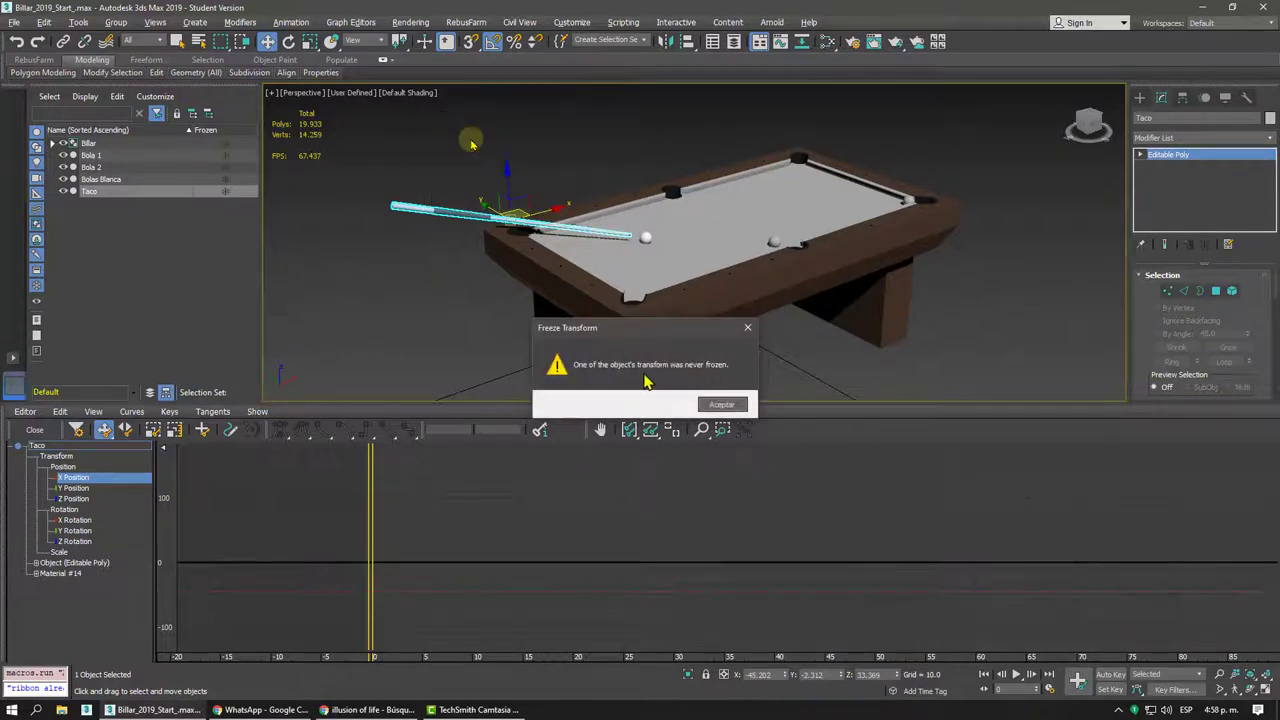
click(729, 404)
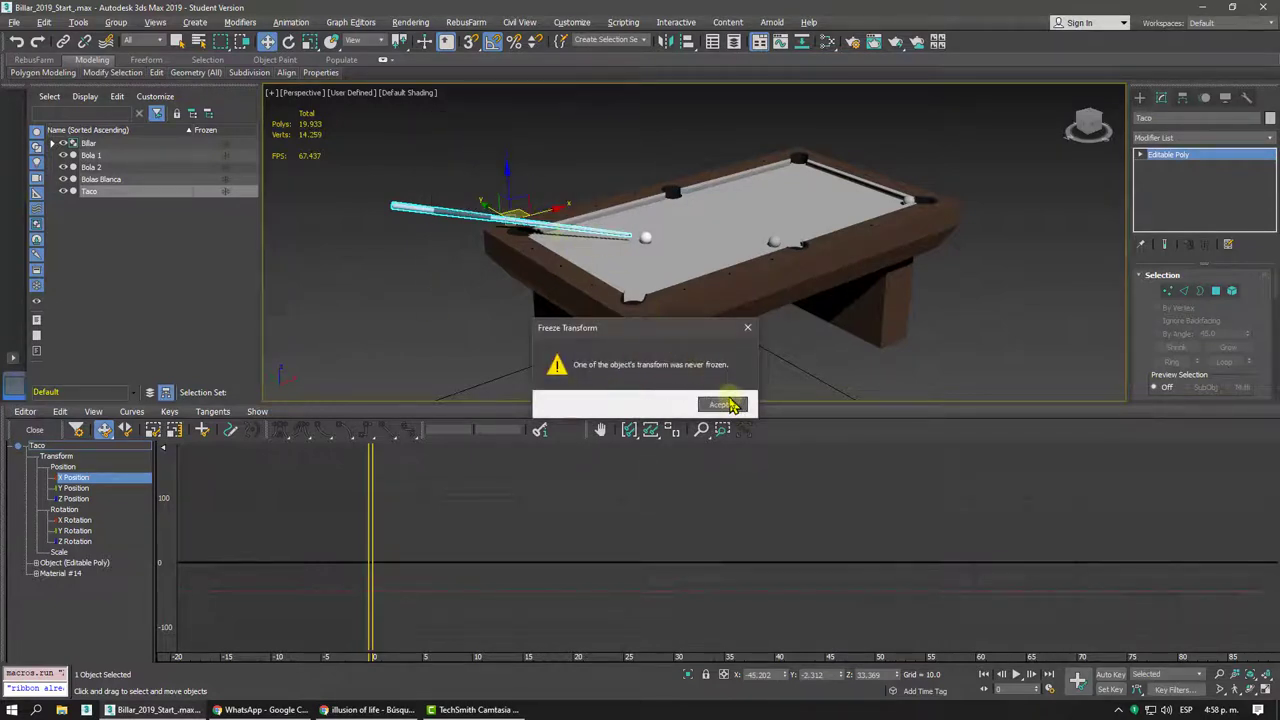
click(721, 404)
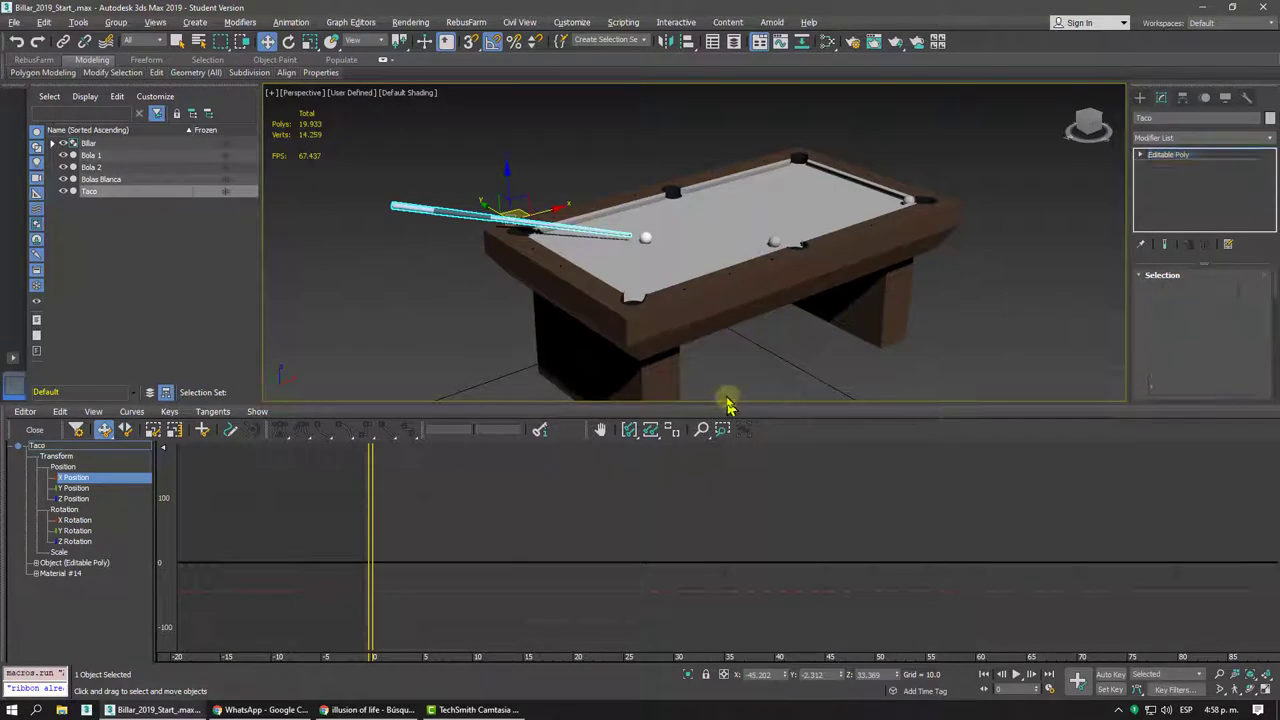
- Apply Freeze Transform to the cue and confirm with Yes
right_click(494, 218)
click(461, 178)
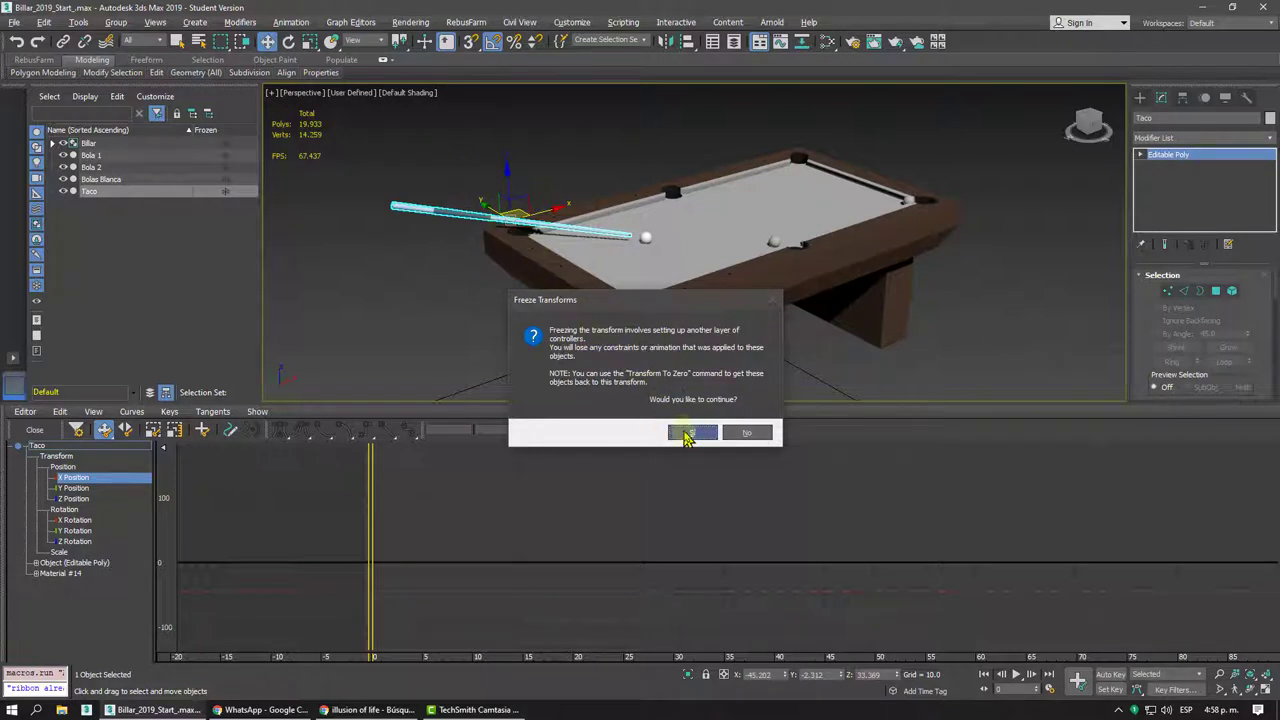
click(686, 436)
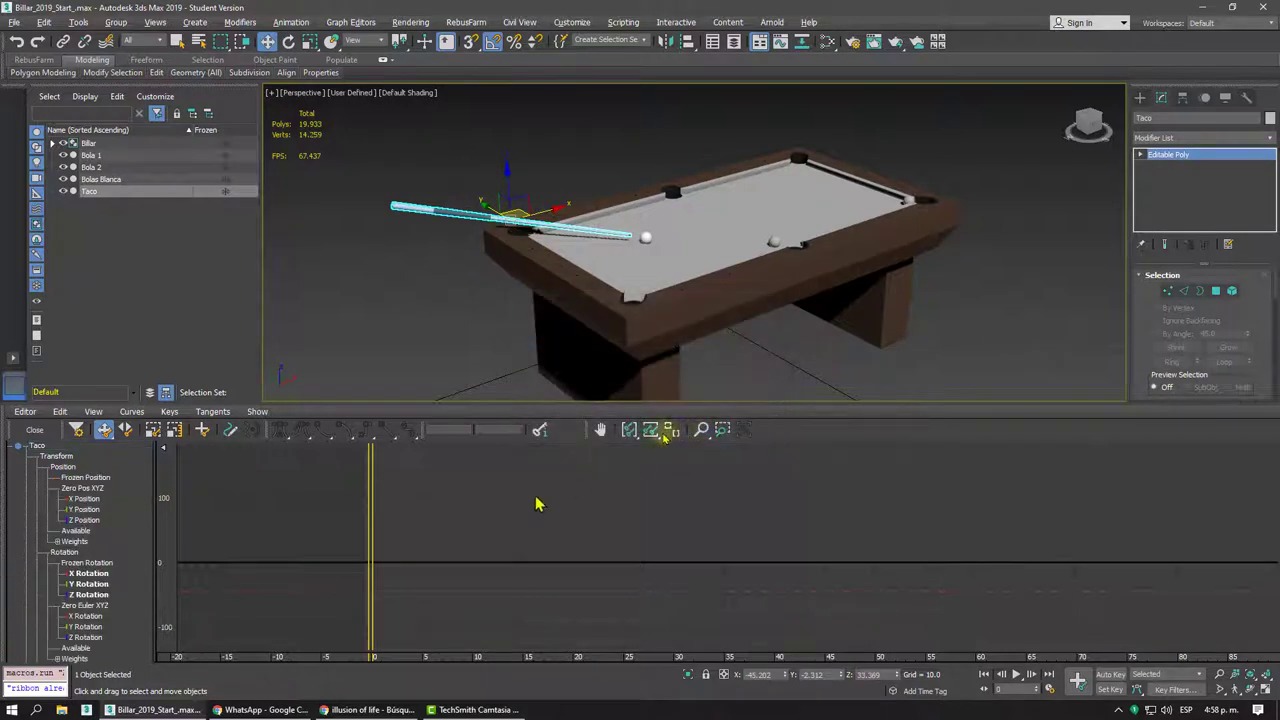
- Inspect the cue's Zero Pos XYZ, Frozen Rotation and X Position tracks in the curve editor
click(90, 511)
click(96, 522)
click(85, 498)
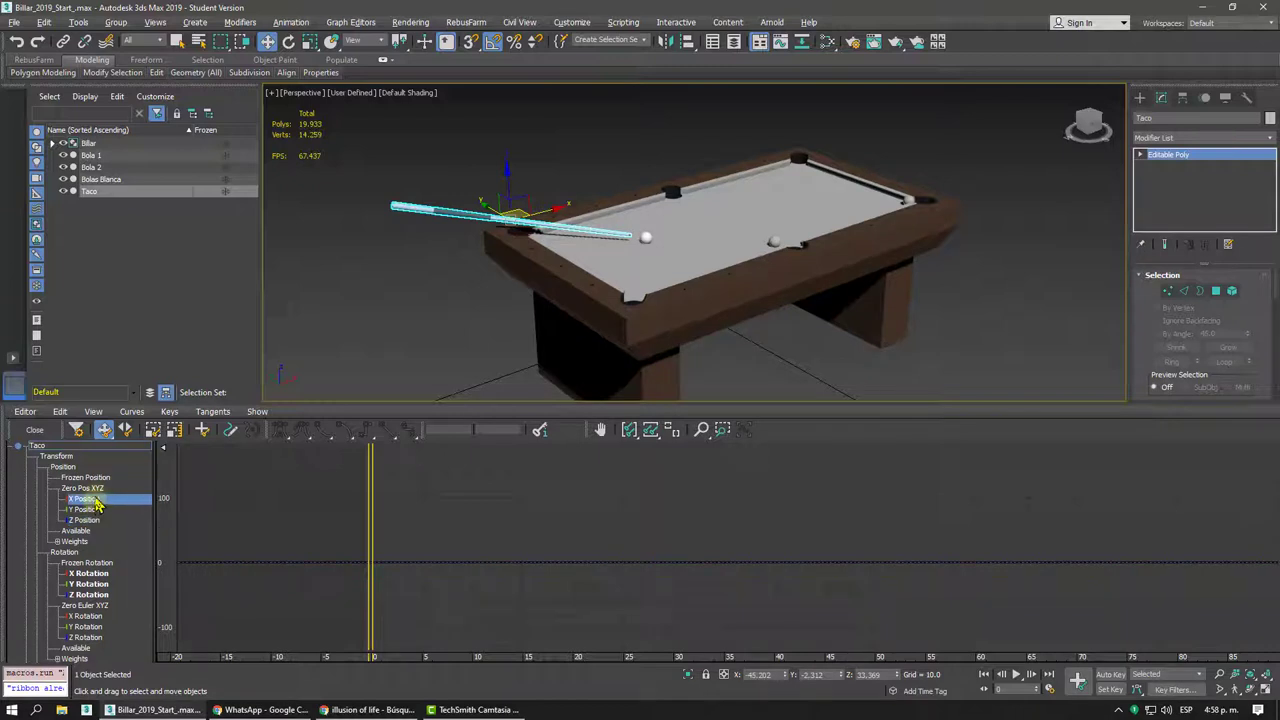
click(84, 488)
click(90, 573)
click(90, 584)
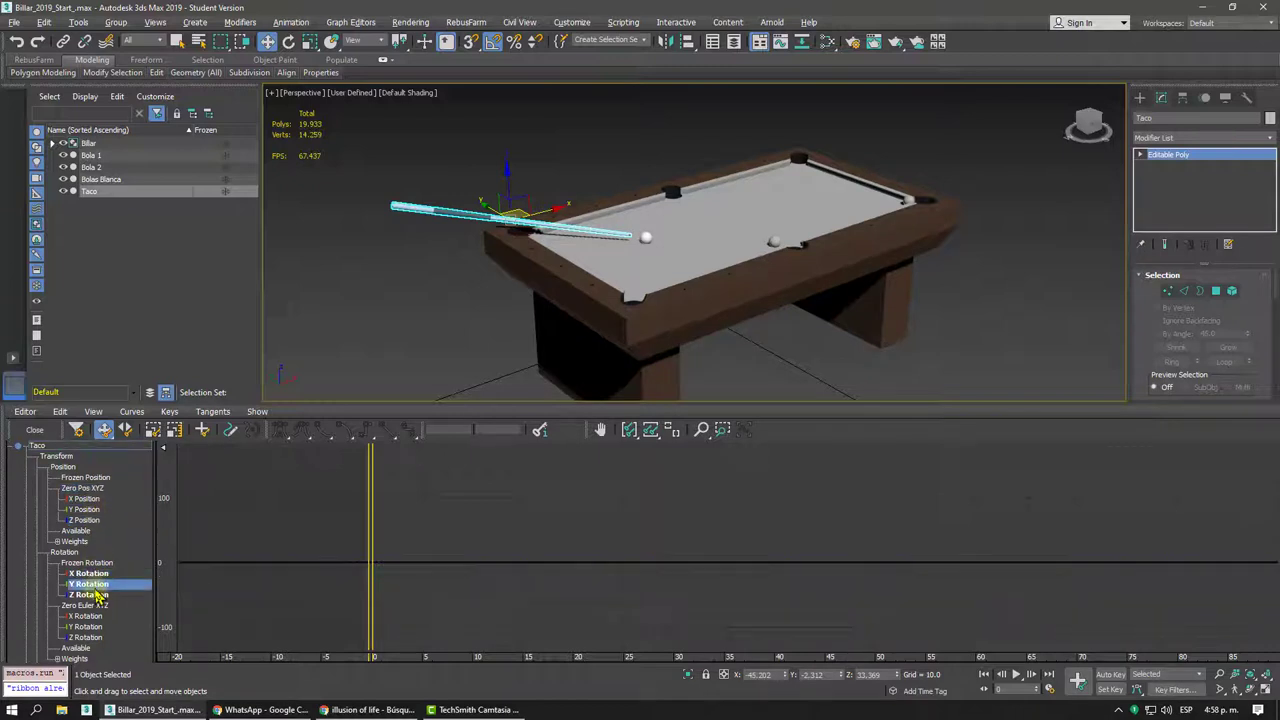
click(90, 594)
click(90, 563)
click(90, 573)
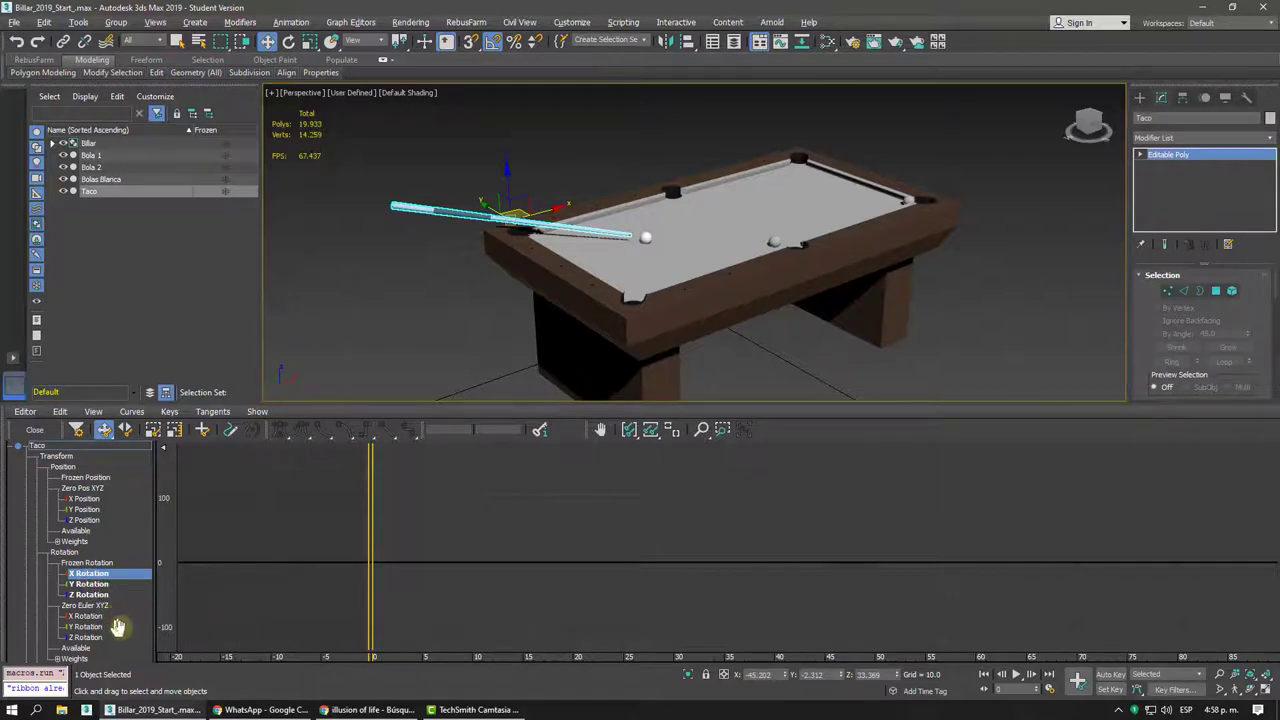
middle_drag(118, 627, 122, 580)
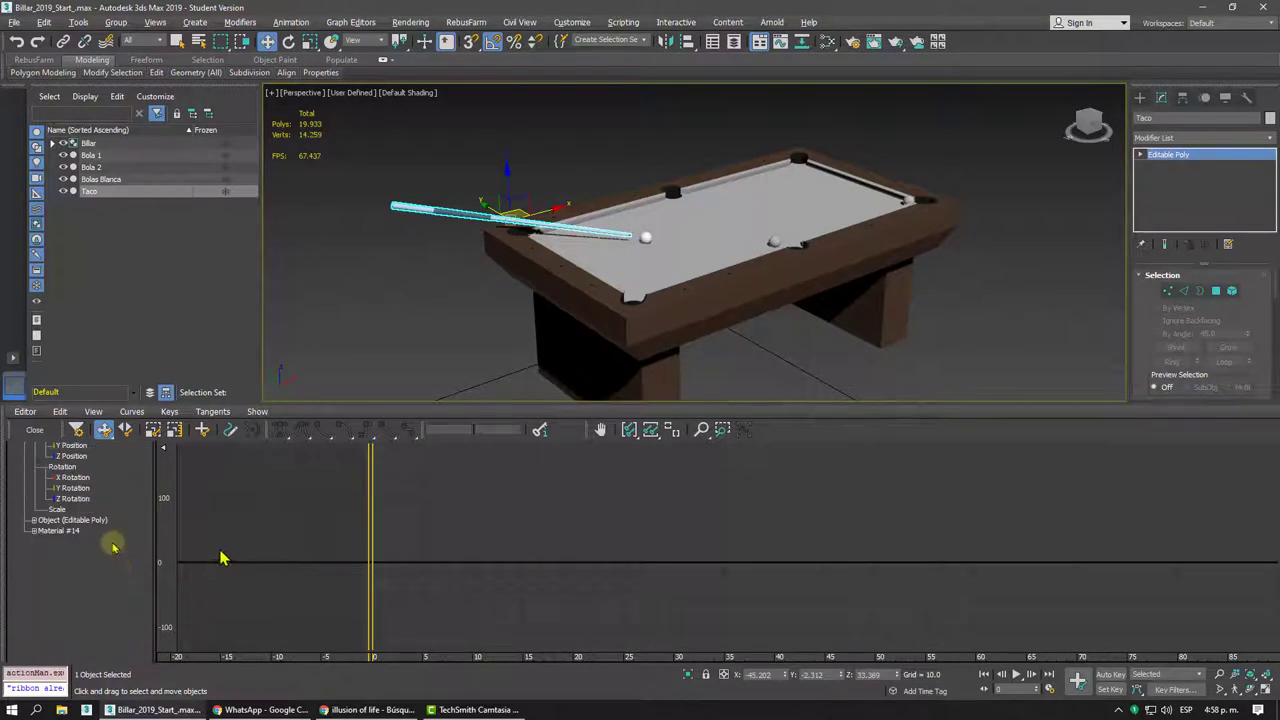
middle_drag(122, 512, 130, 650)
click(80, 574)
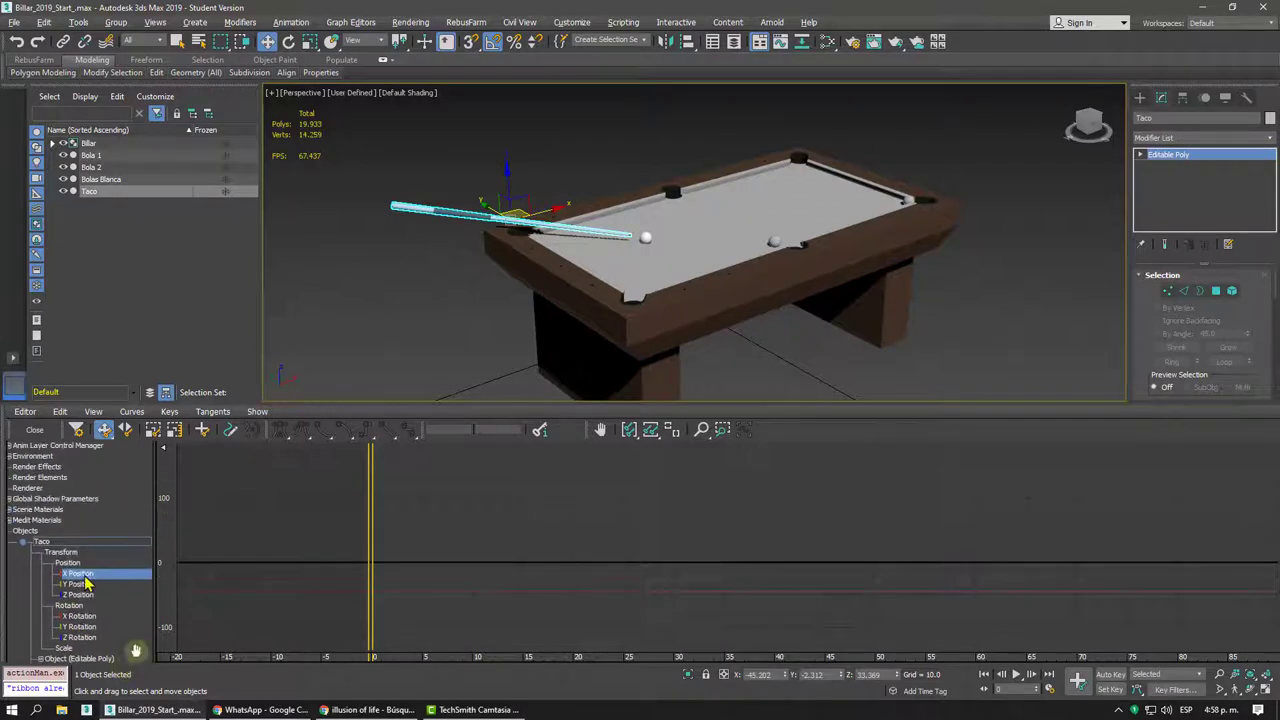
- Reselect the Taco cue and apply Freeze Transform to it again
click(391, 351)
drag(437, 182, 380, 283)
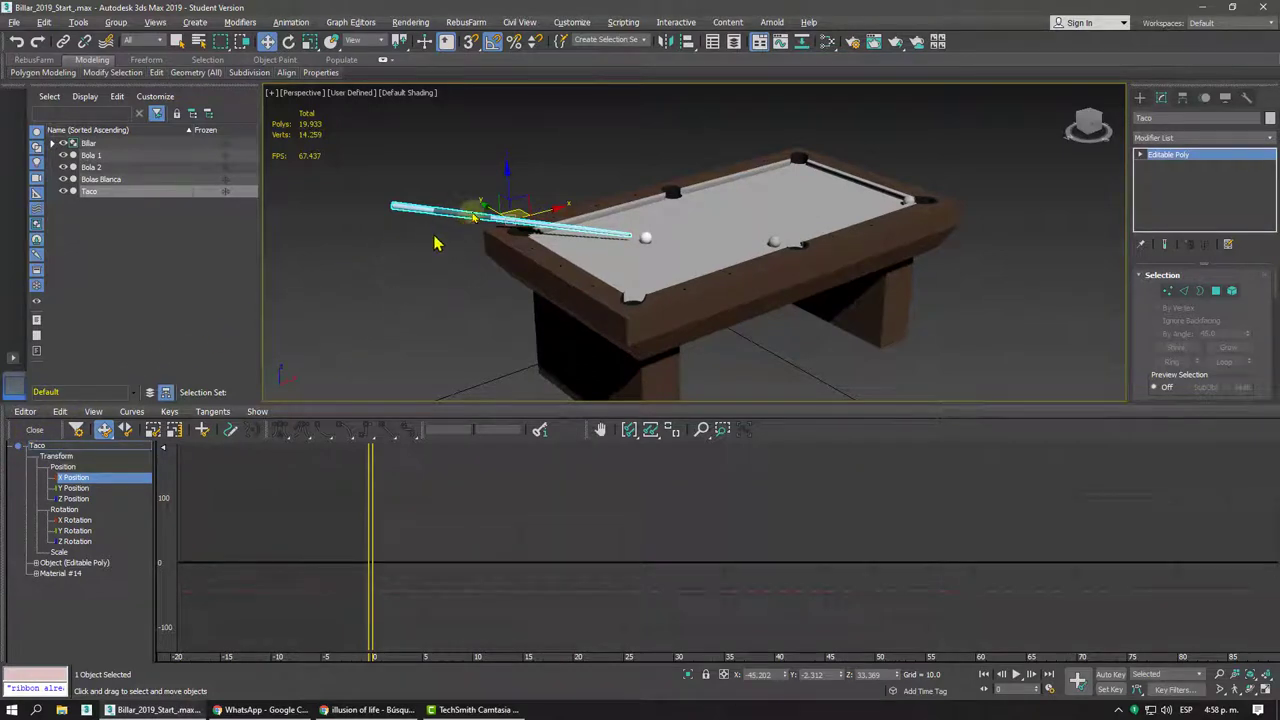
right_click(474, 221)
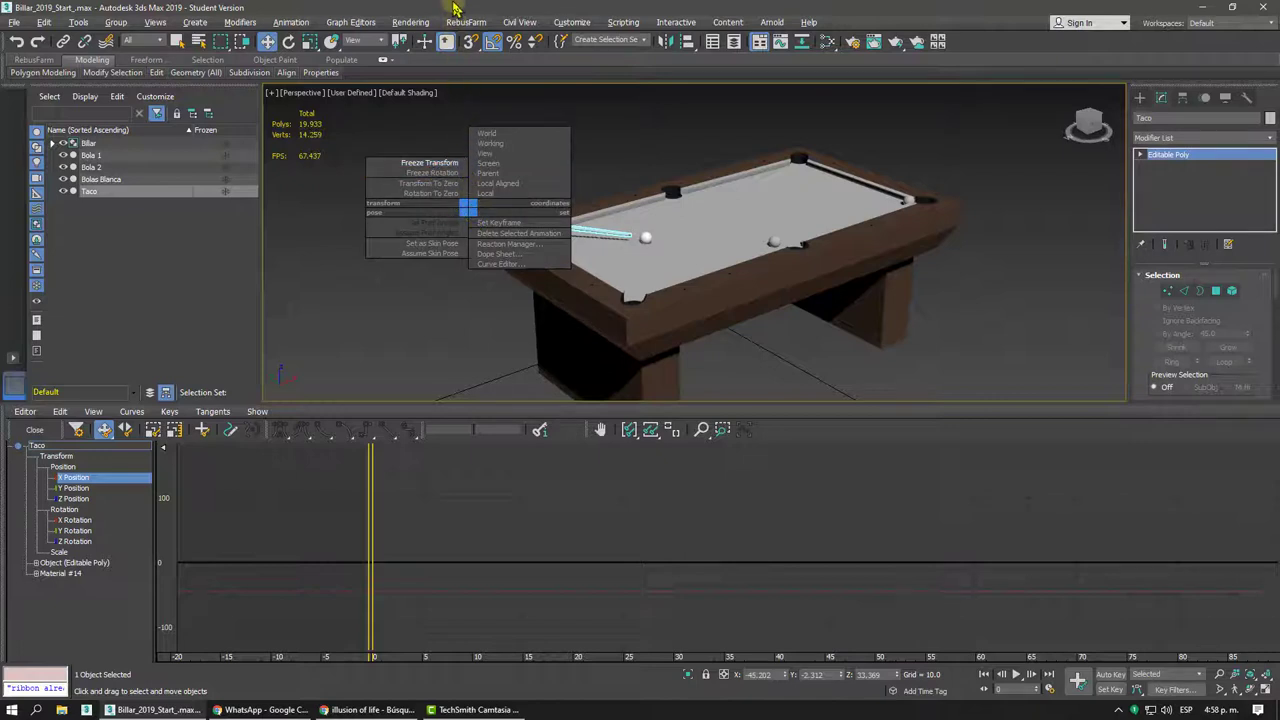
click(462, 168)
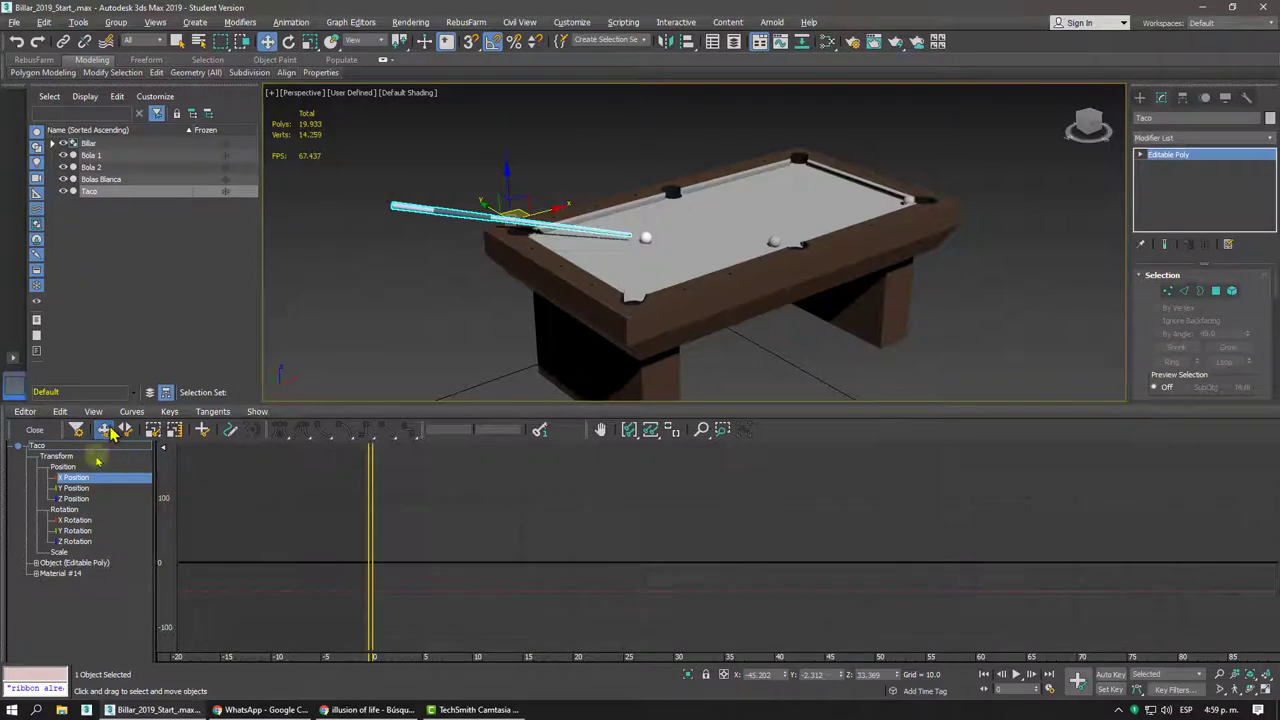
- Close the Curve Editor and orbit around the cue for a closer look
click(28, 428)
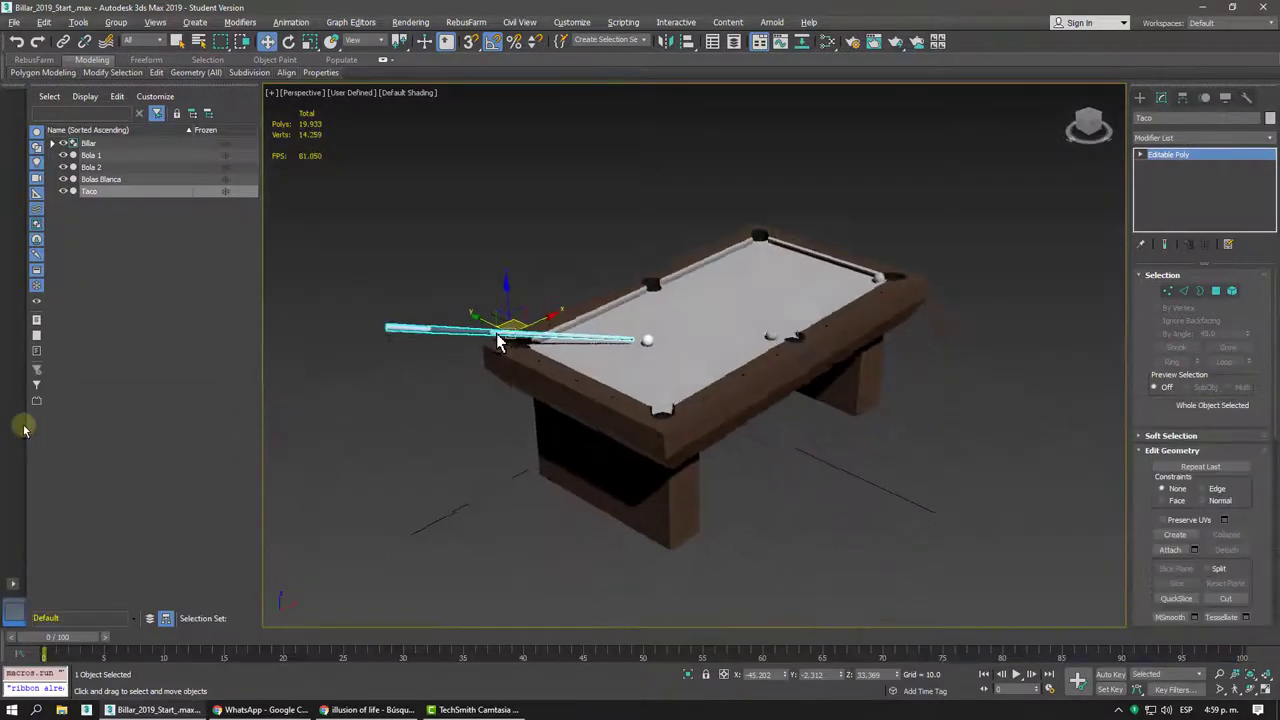
scroll(482, 328, up, 5)
mouse_move(500, 320)
alt+middle_down()
mouse_move(750, 312)
mouse_move(483, 296)
mouse_move(709, 262)
alt+middle_up()
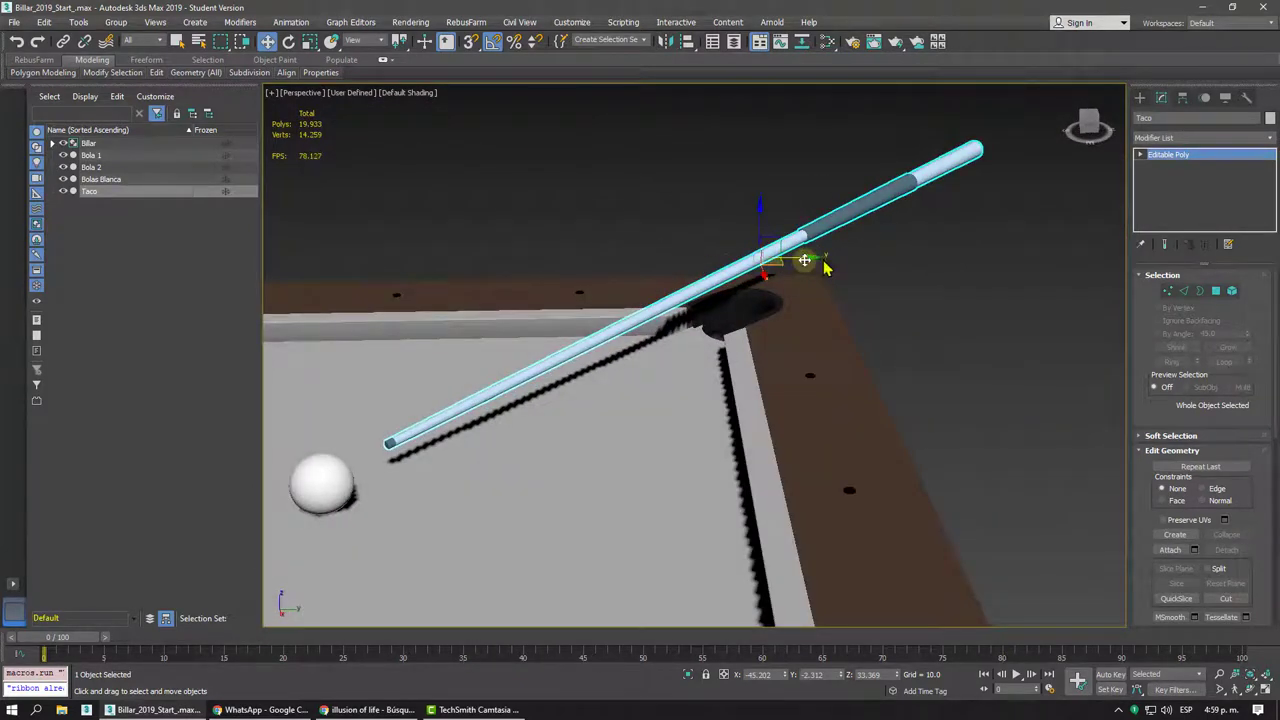
mouse_move(784, 283)
alt+middle_down()
mouse_move(609, 314)
mouse_move(585, 347)
alt+middle_up()
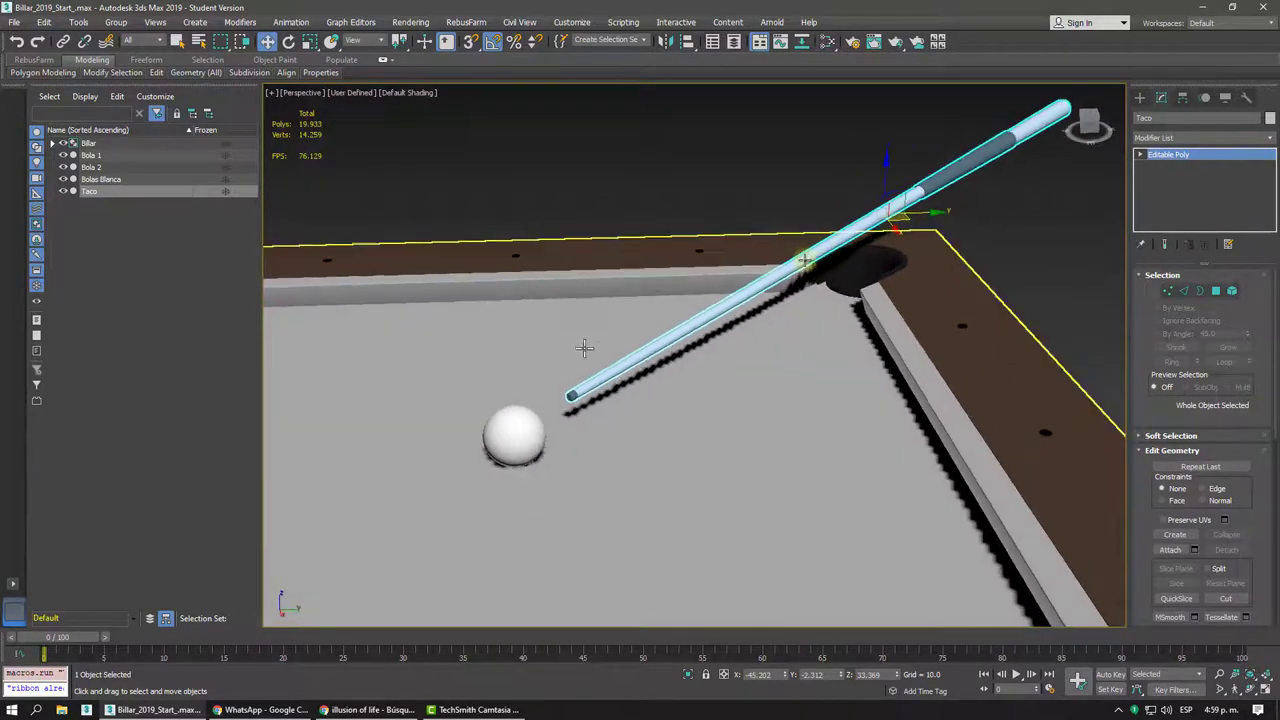
mouse_move(543, 418)
alt+middle_down()
mouse_move(508, 363)
mouse_move(663, 306)
mouse_move(537, 451)
mouse_move(680, 451)
mouse_move(686, 354)
mouse_move(751, 273)
mouse_move(837, 334)
mouse_move(771, 289)
mouse_move(932, 306)
mouse_move(818, 293)
mouse_move(768, 370)
mouse_move(590, 465)
mouse_move(549, 469)
alt+middle_up()
scroll(818, 293, down, 3)
scroll(818, 293, down, 3)
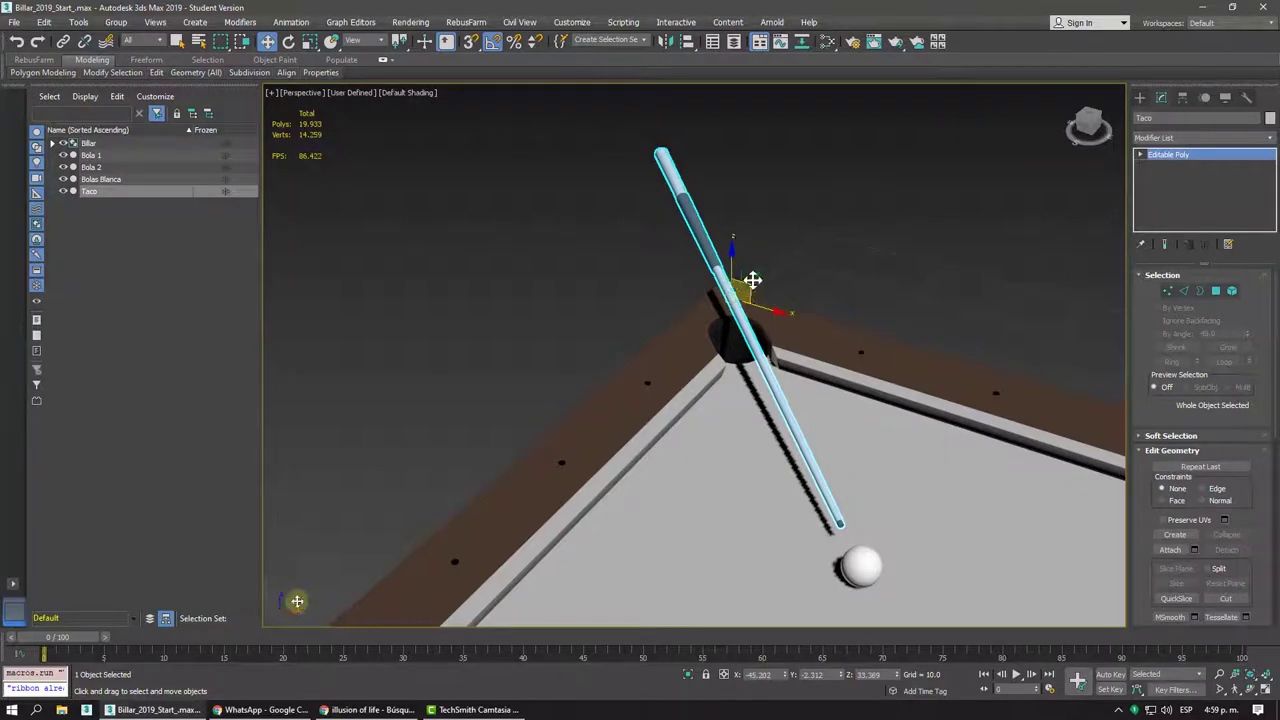
- Orbit across the table toward the ball, then zoom out with Shift+Z to frame the whole table
mouse_move(733, 310)
alt+middle_down()
mouse_move(863, 370)
mouse_move(757, 400)
alt+middle_up()
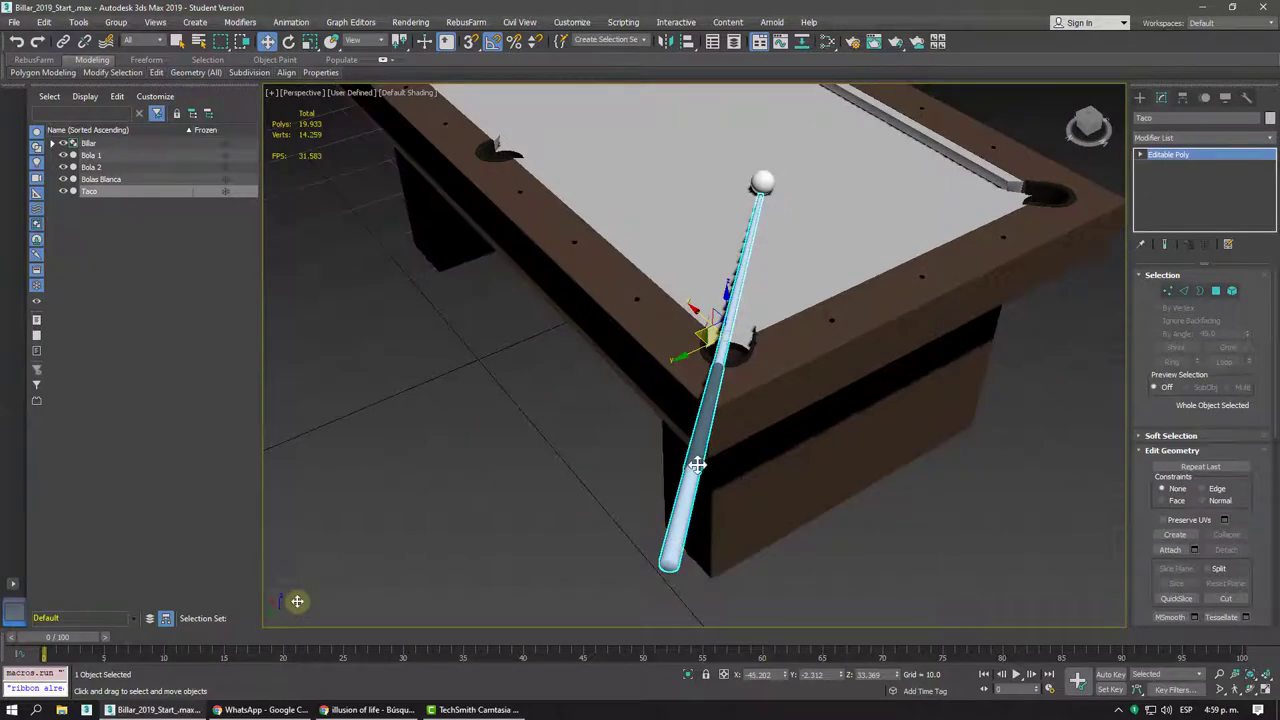
alt+middle_drag(757, 254, 533, 240)
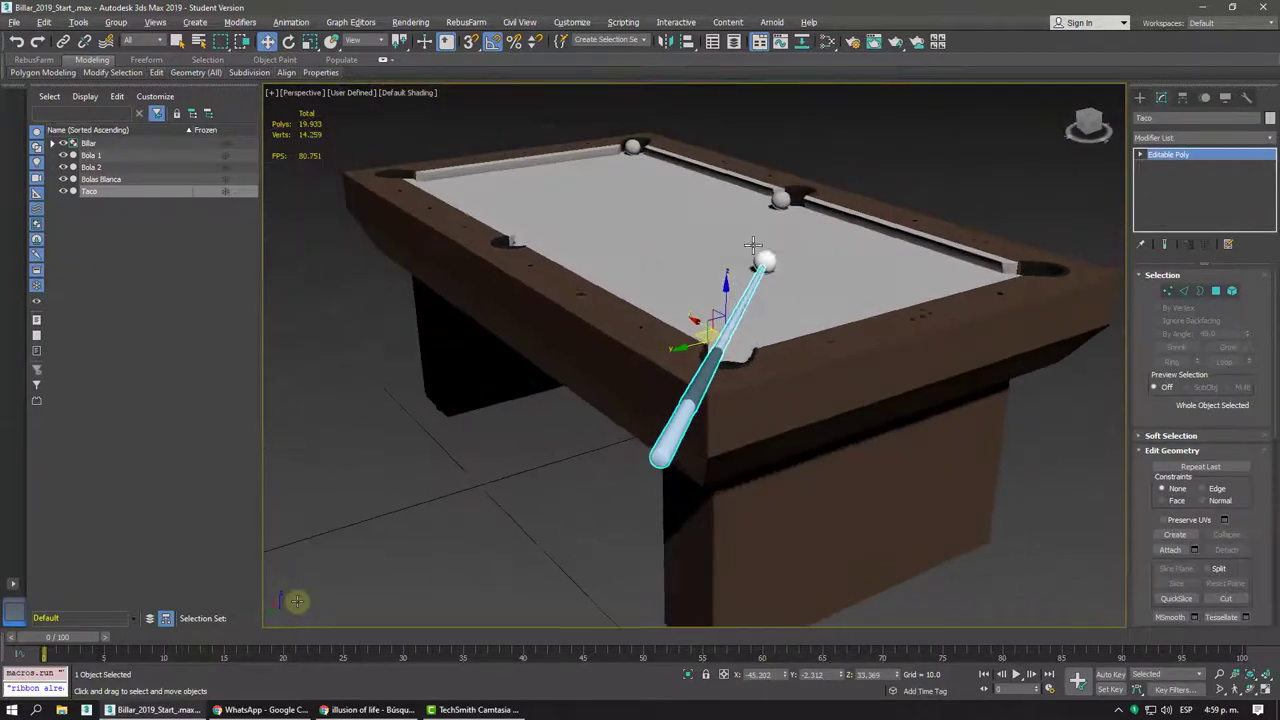
scroll(533, 240, up, 1)
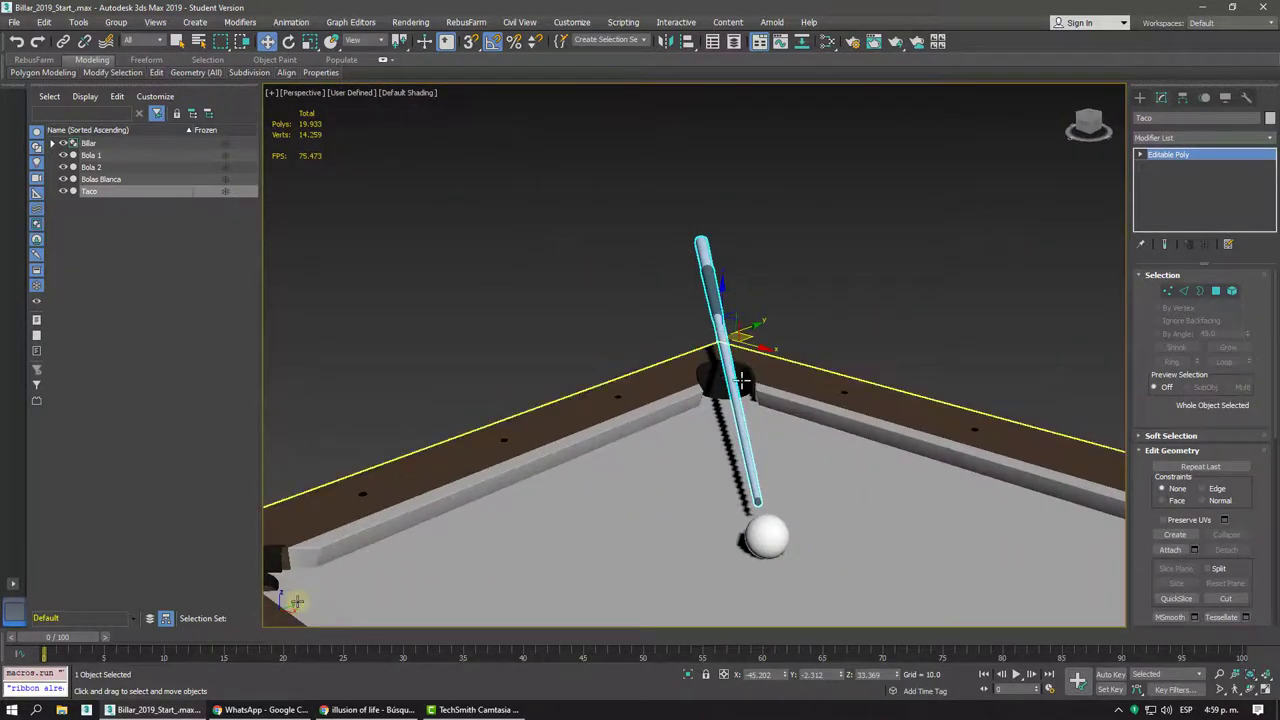
scroll(533, 240, up, 1)
scroll(533, 240, up, 1)
scroll(263, 583, up, 1)
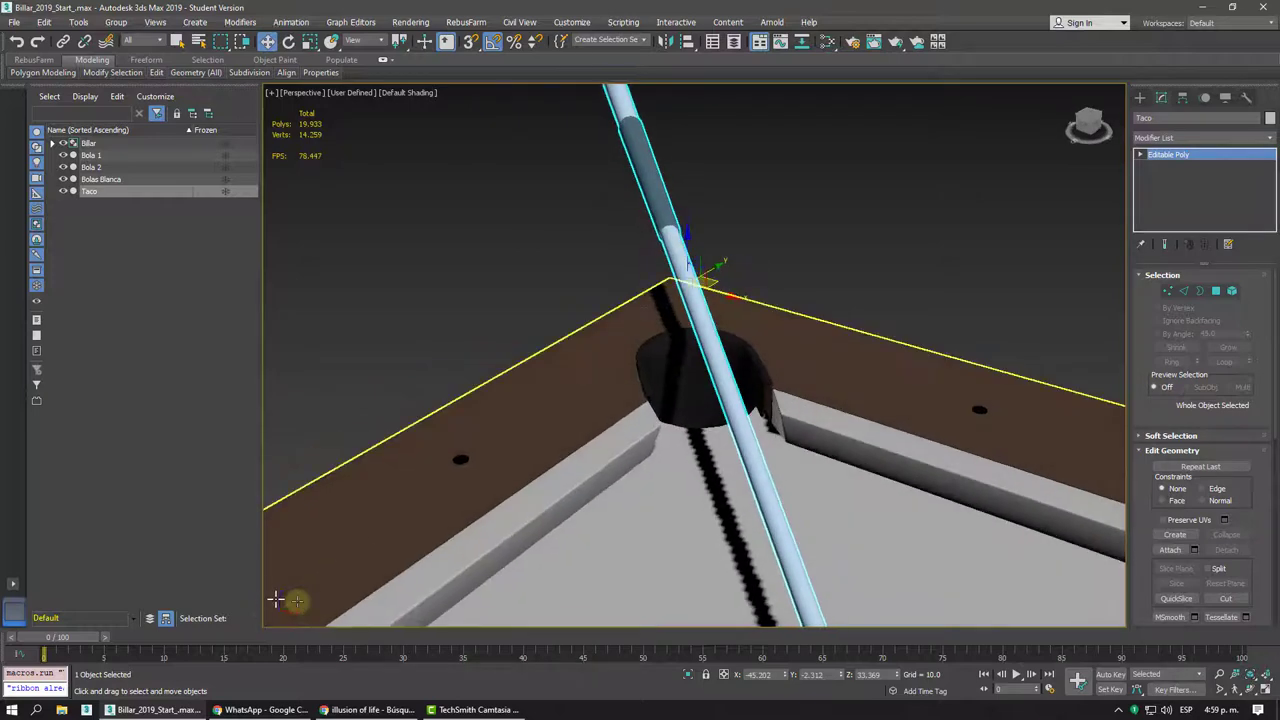
key(shift+z)
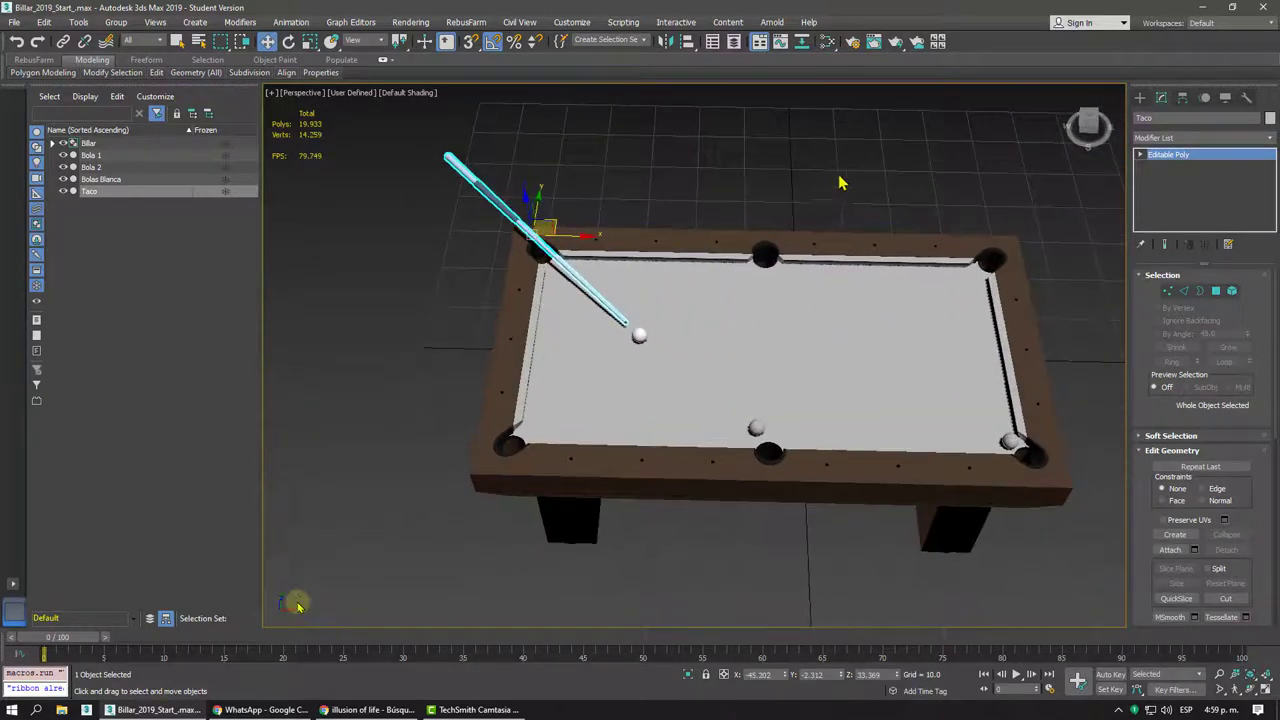
middle_drag(614, 302, 605, 283)
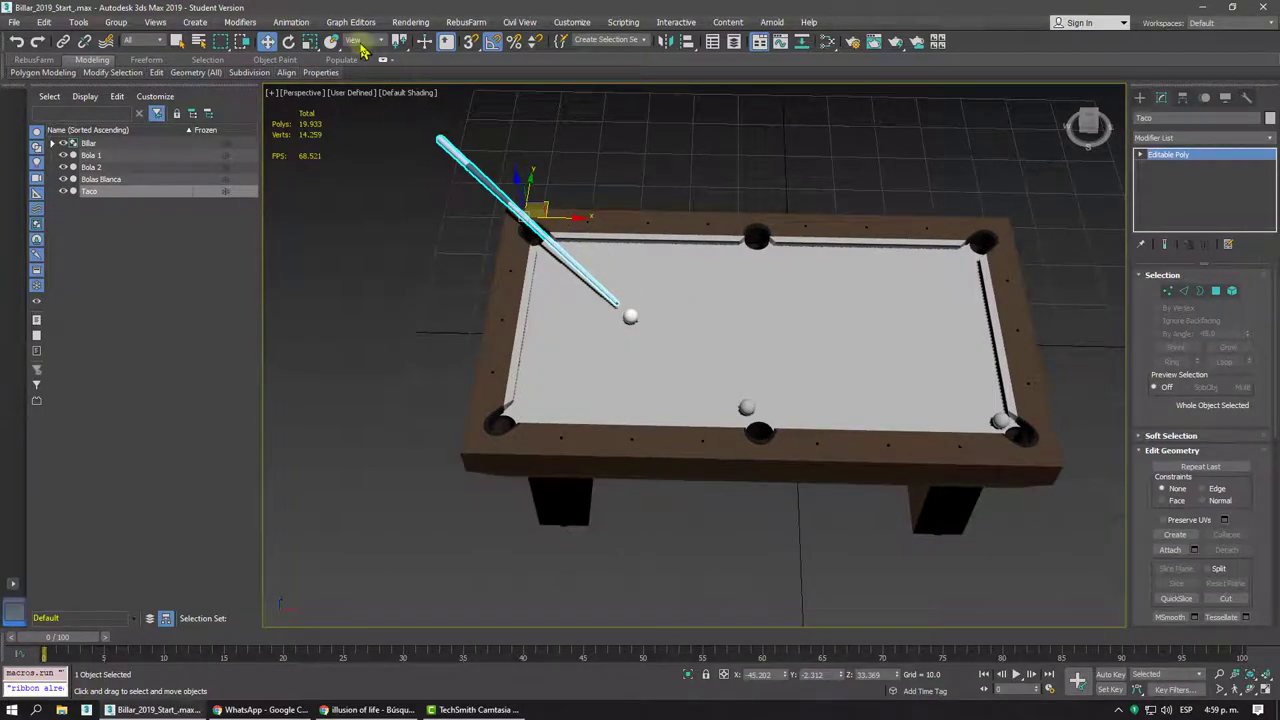
- Activate Select and Move with the Reference Coordinate System set to Local
click(268, 42)
click(360, 42)
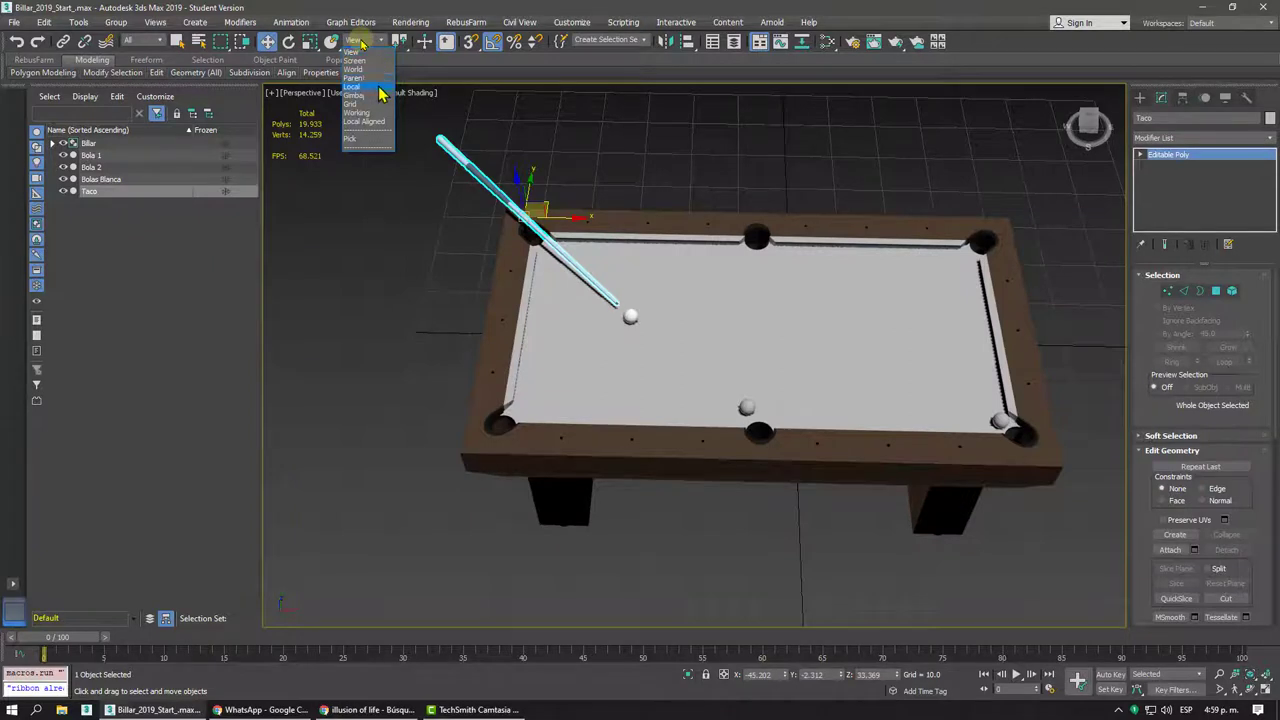
click(440, 8)
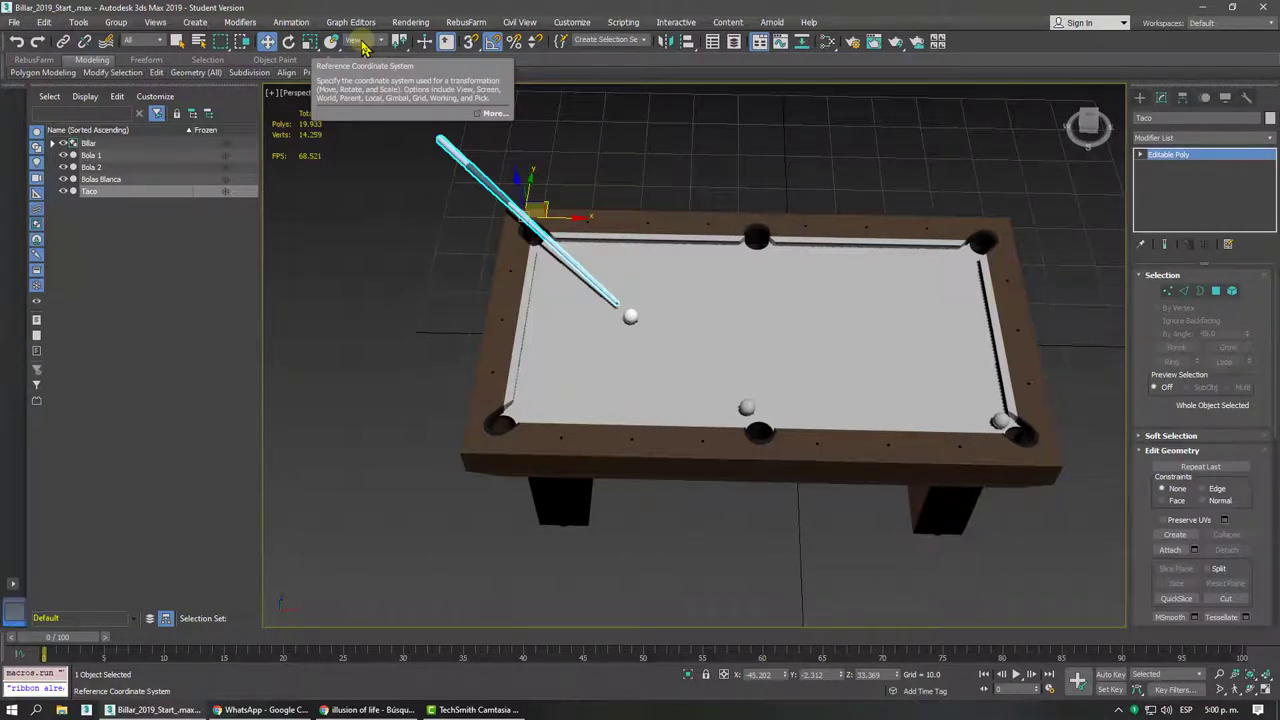
click(363, 47)
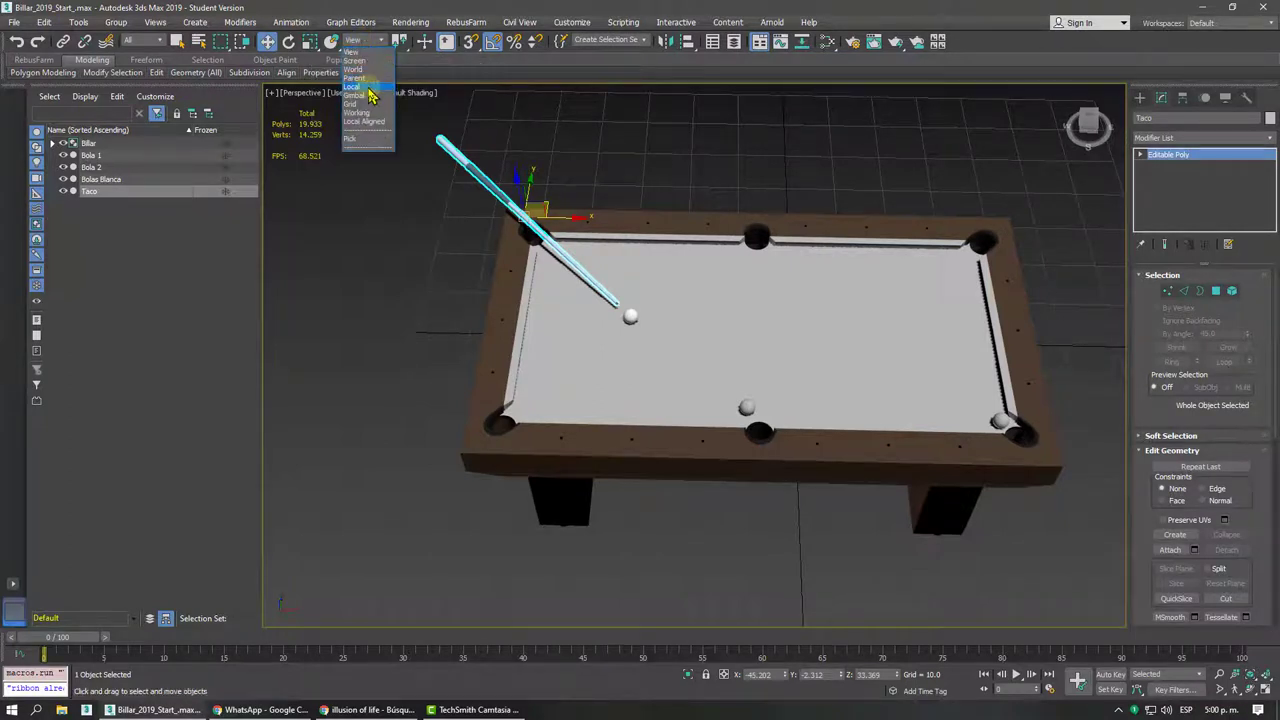
click(383, 87)
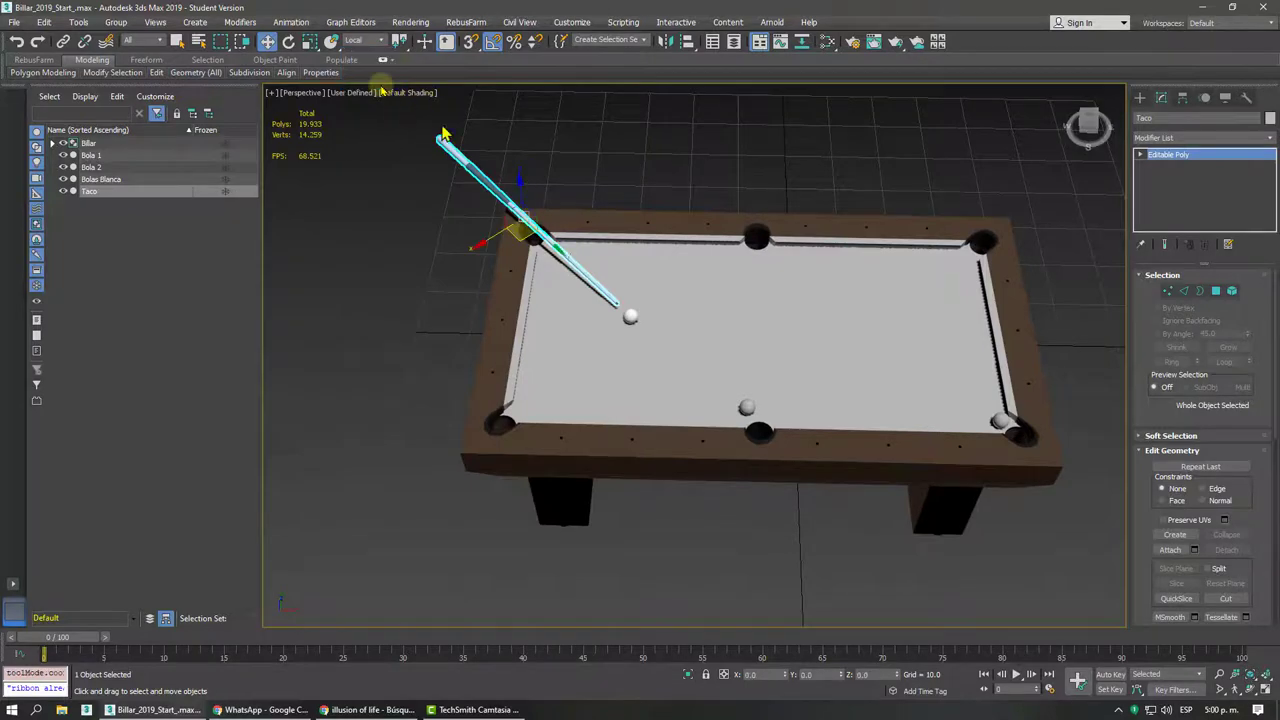
- Zoom in along the cue and slide it slightly along its length toward the white ball
mouse_move(560, 200)
alt+middle_down()
mouse_move(595, 181)
mouse_move(800, 229)
alt+middle_up()
scroll(595, 181, up, 4)
scroll(630, 208, up, 3)
scroll(630, 208, down, 2)
scroll(640, 166, down, 4)
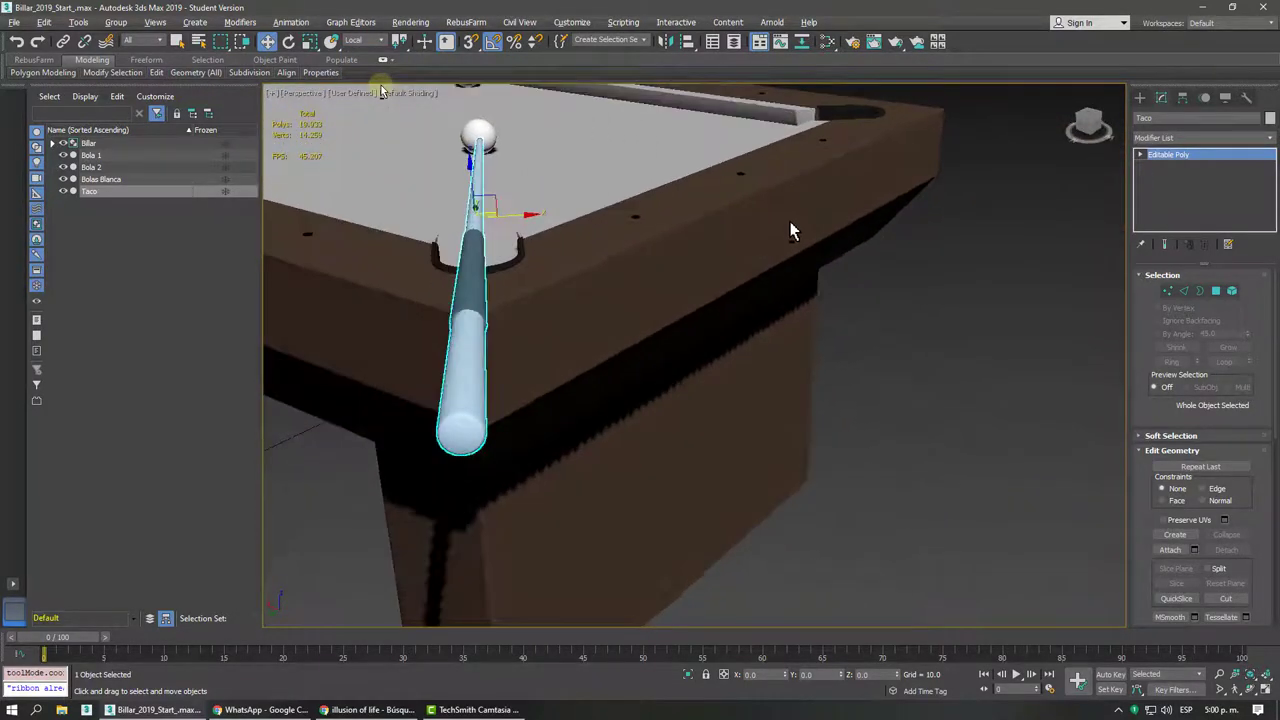
scroll(551, 206, up, 3)
scroll(543, 206, down, 2)
mouse_move(543, 206)
alt+middle_down()
mouse_move(619, 222)
mouse_move(531, 194)
alt+middle_up()
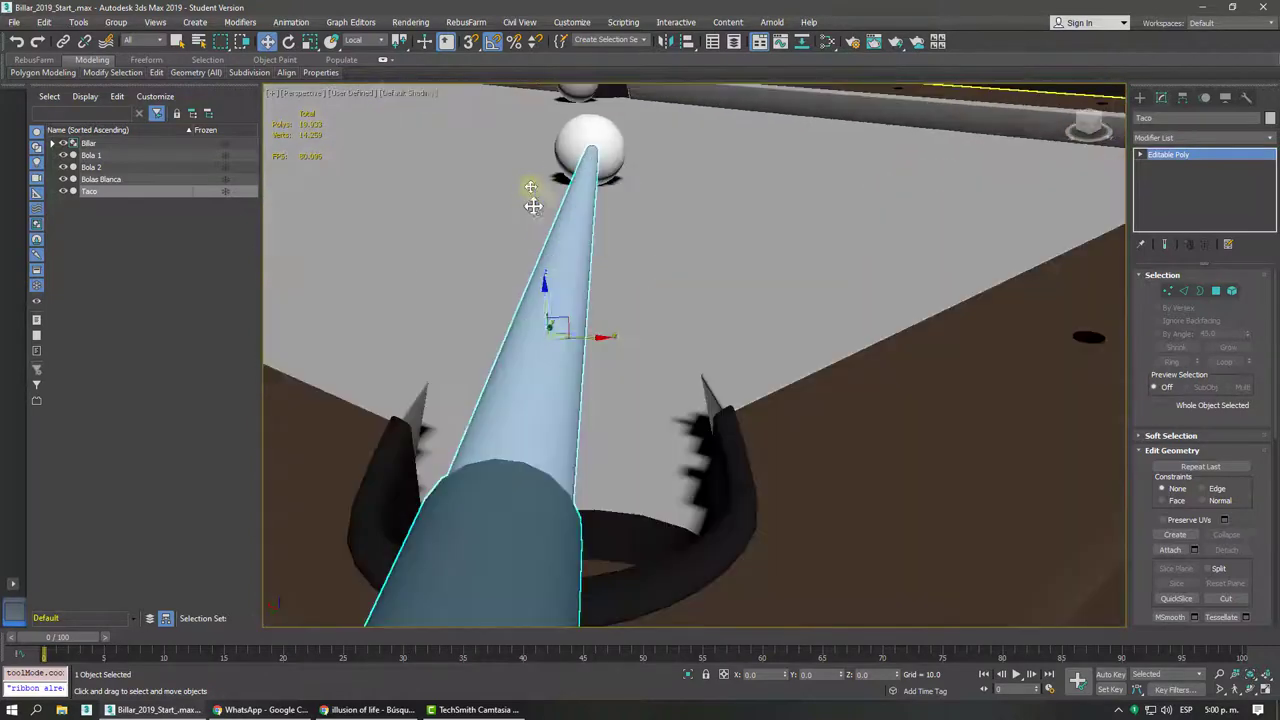
scroll(531, 194, up, 2)
scroll(531, 190, up, 3)
scroll(535, 187, up, 2)
scroll(533, 188, down, 3)
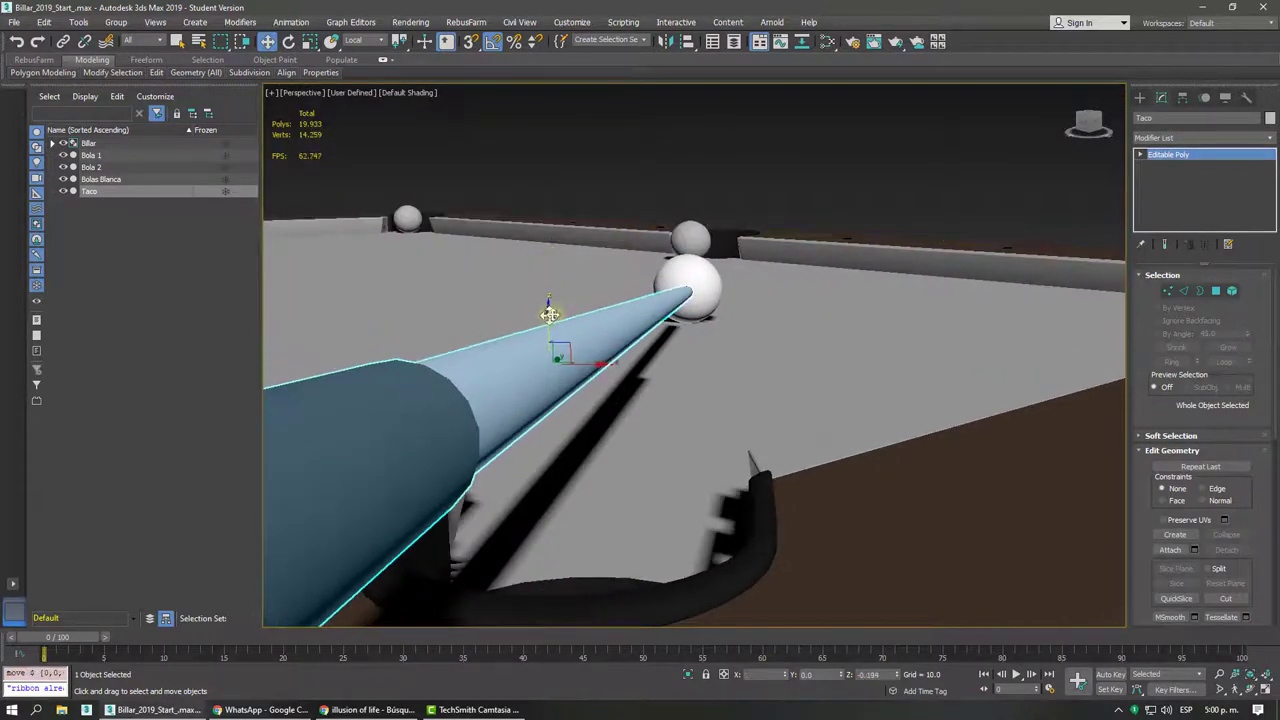
mouse_move(547, 307)
alt+middle_down()
mouse_move(590, 316)
mouse_move(552, 327)
mouse_move(563, 350)
alt+middle_up()
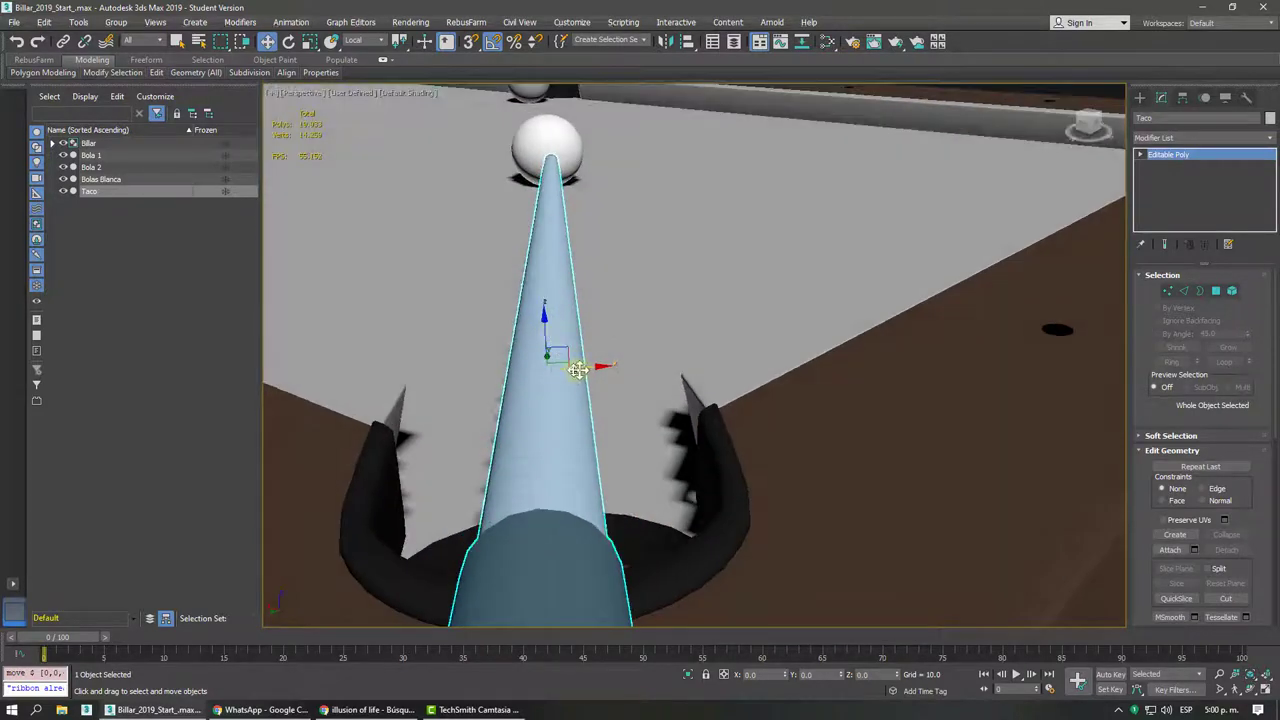
drag(578, 370, 565, 371)
mouse_move(561, 366)
alt+middle_down()
mouse_move(654, 340)
mouse_move(504, 353)
mouse_move(474, 343)
alt+middle_up()
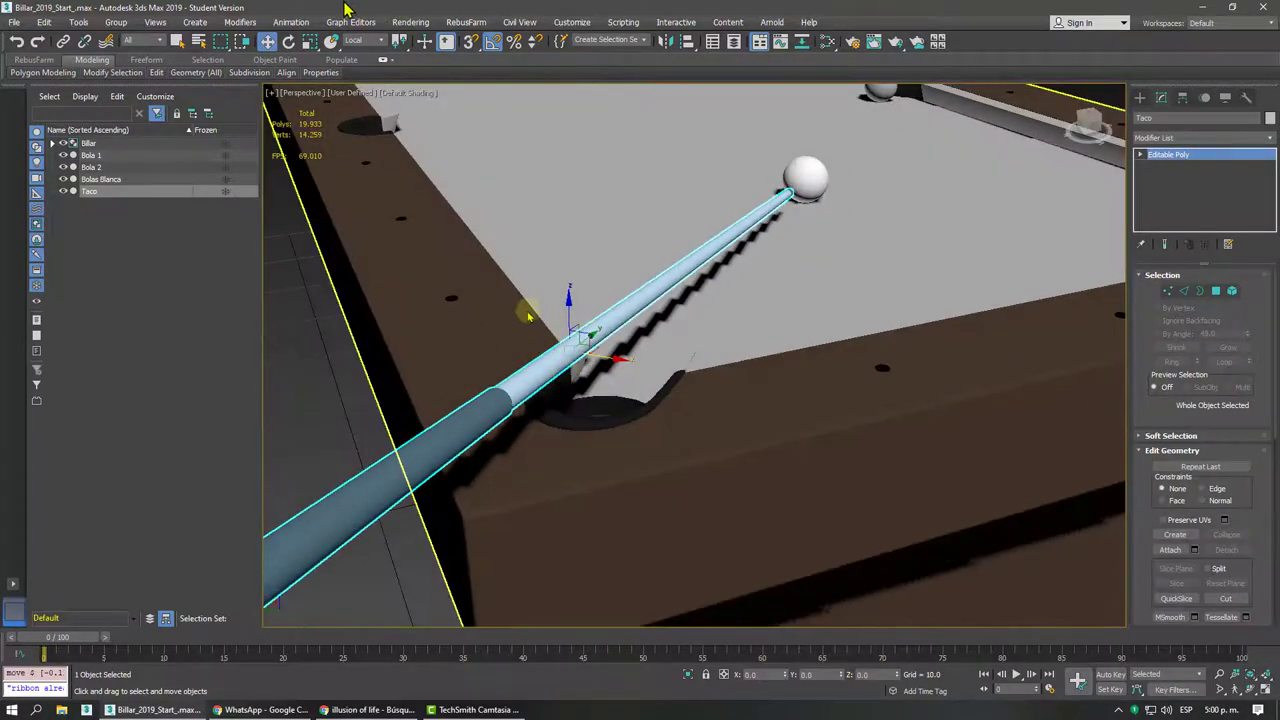
- Test-slide the cue in the View coordinate system, then switch back to Local
click(354, 42)
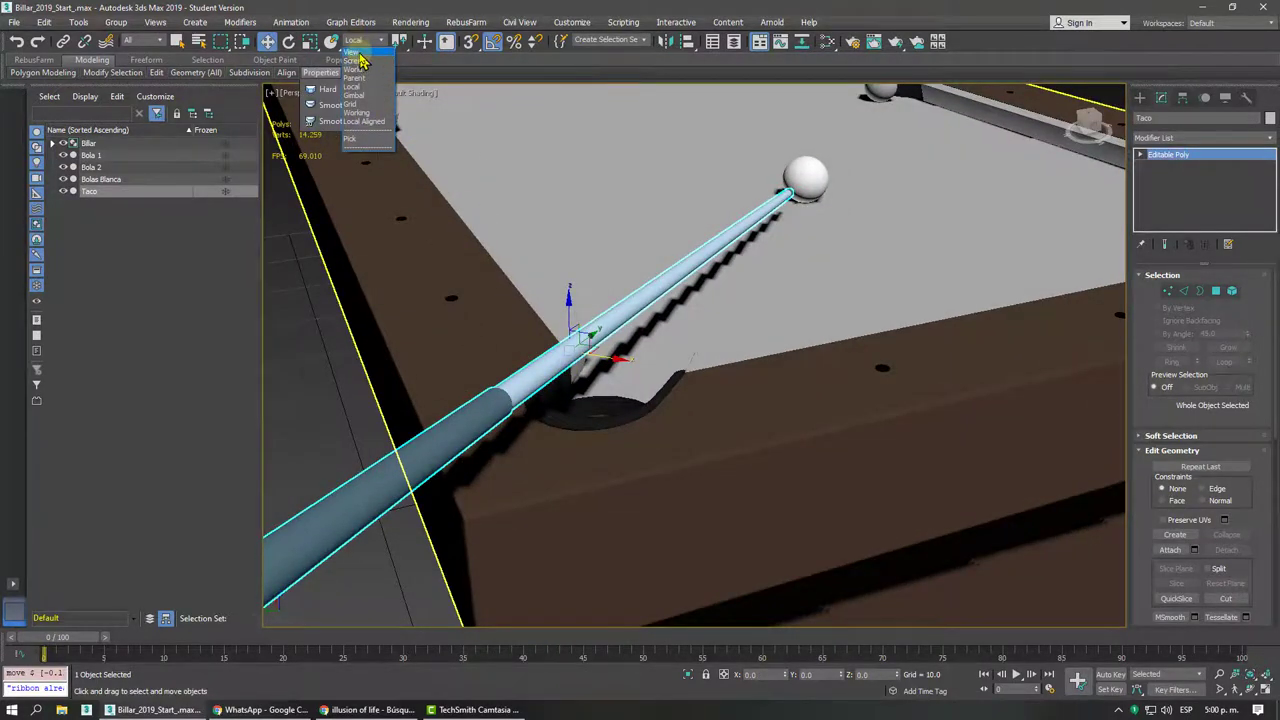
click(356, 52)
mouse_move(450, 220)
alt+middle_down()
mouse_move(508, 286)
mouse_move(565, 303)
alt+middle_up()
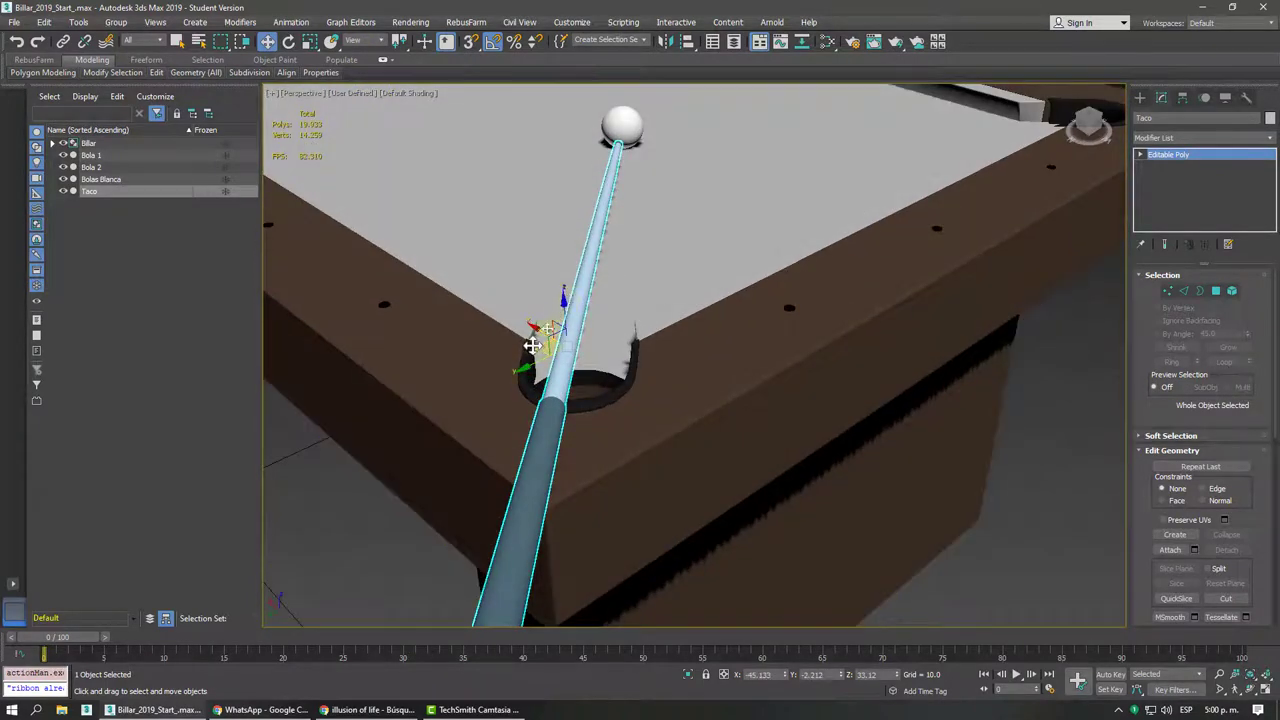
drag(532, 344, 531, 305)
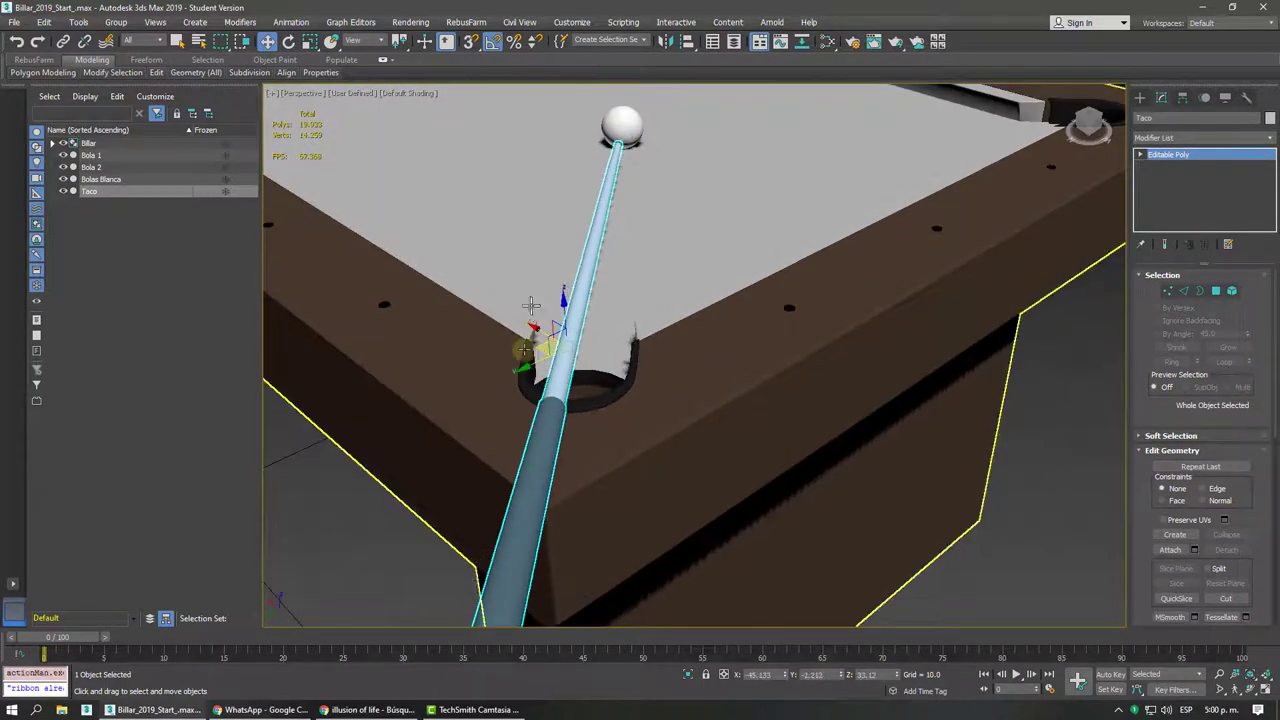
click(355, 44)
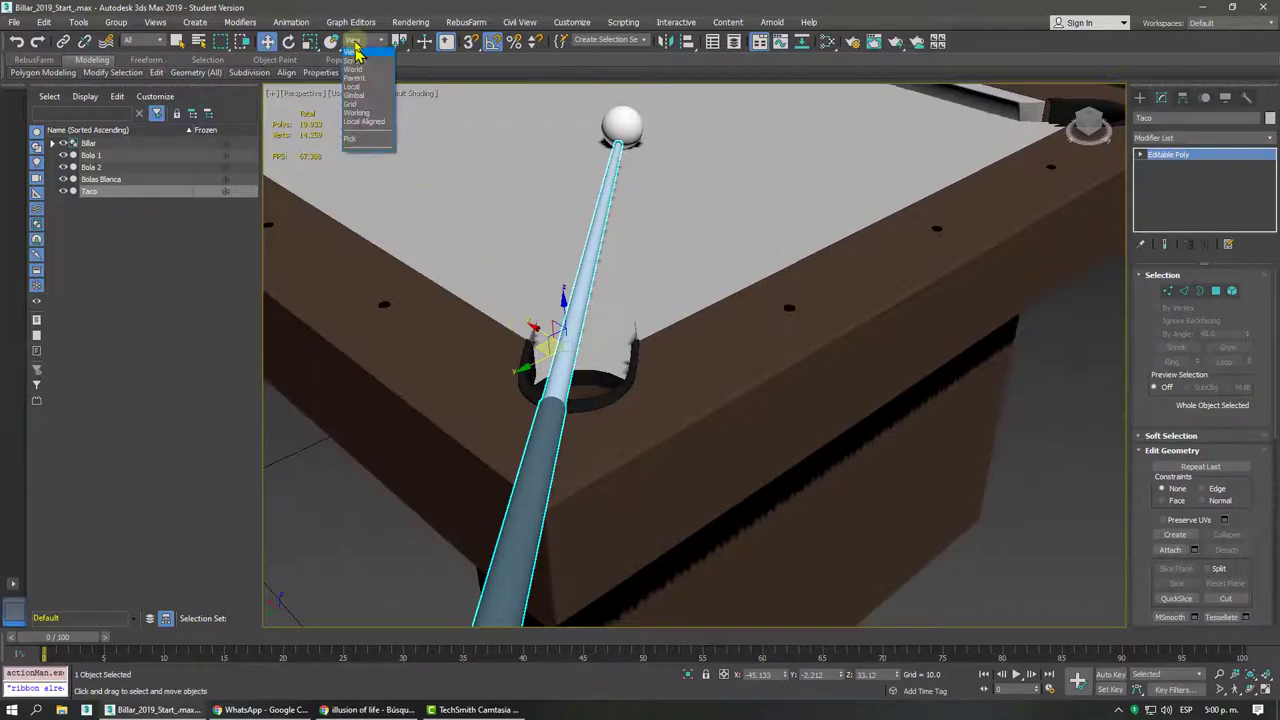
click(353, 88)
mouse_move(680, 276)
alt+middle_down()
mouse_move(527, 291)
mouse_move(545, 292)
alt+middle_up()
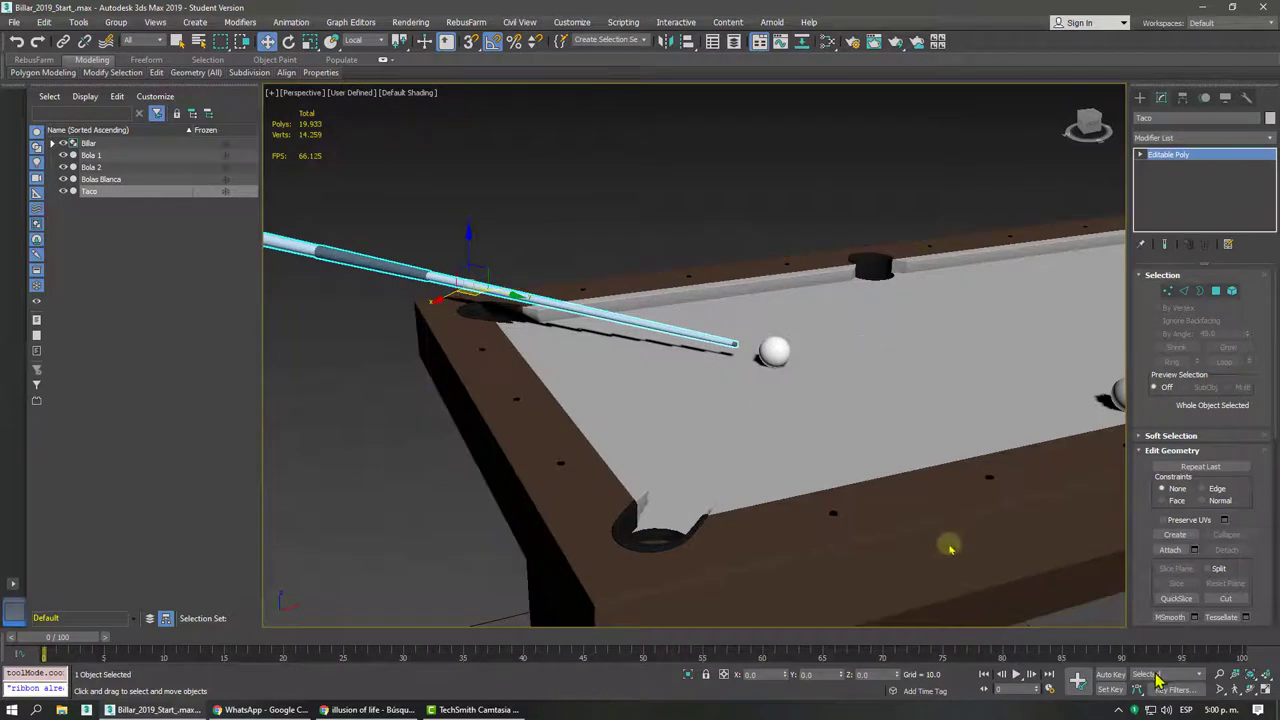
- With Auto Key on at frame 5, push the cue forward until its tip touches the white ball
click(1113, 676)
alt+middle_drag(603, 400, 441, 562)
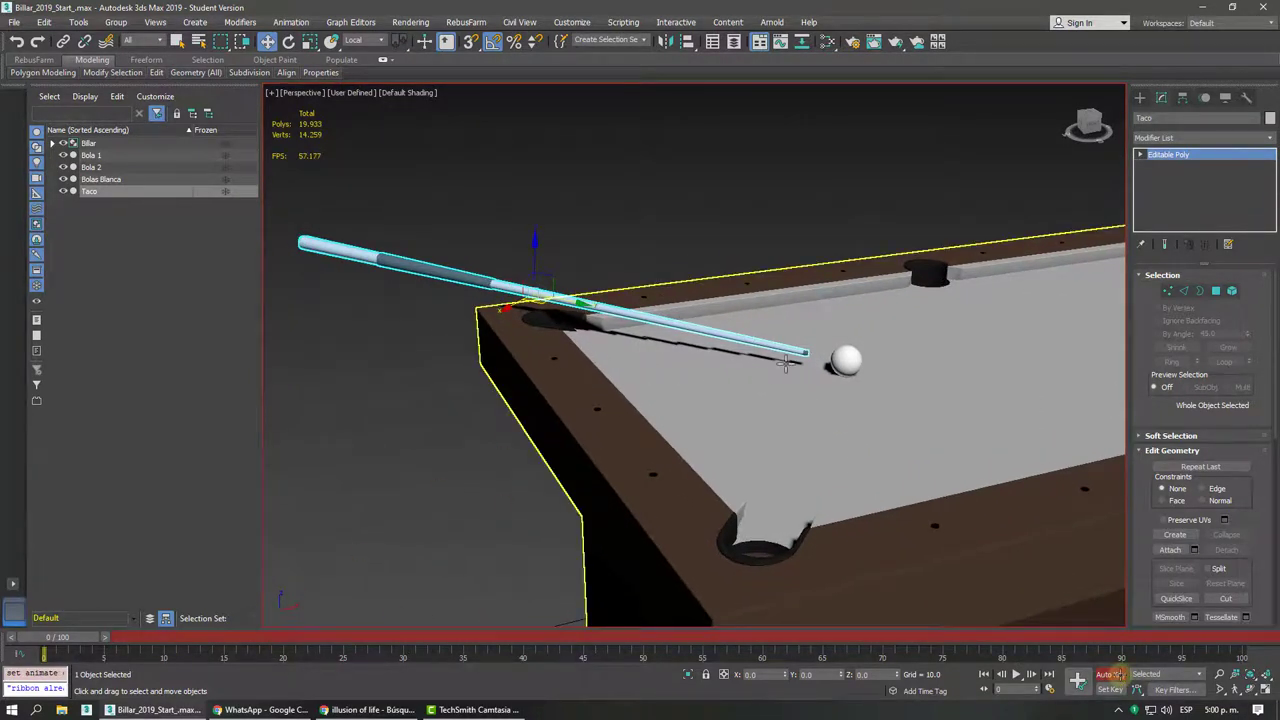
alt+middle_drag(786, 363, 615, 372)
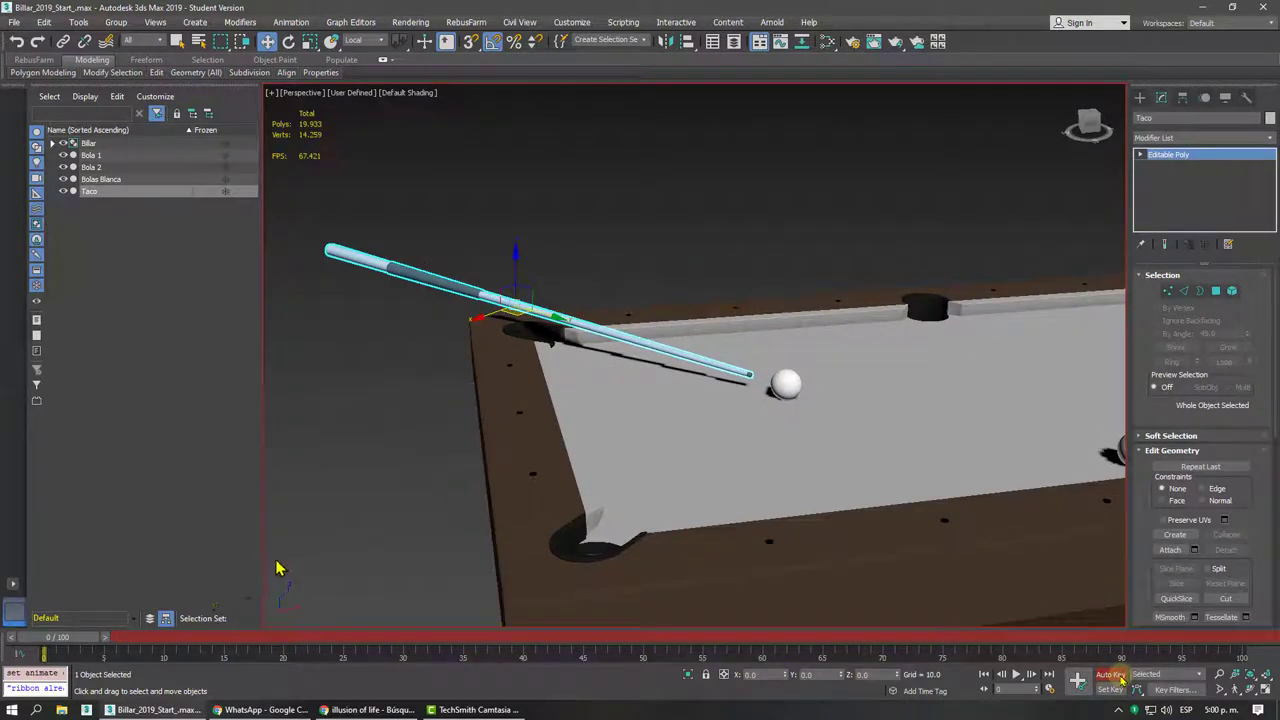
drag(88, 645, 143, 645)
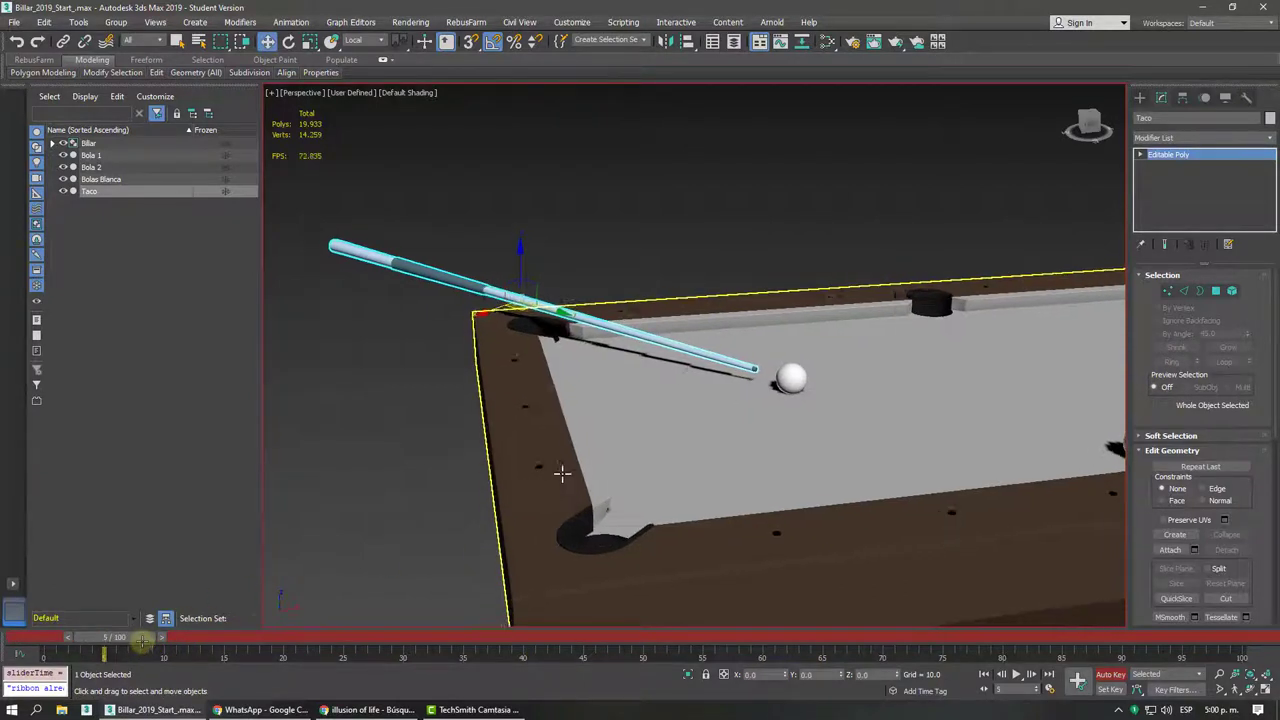
scroll(697, 400, up, 4)
scroll(580, 462, up, 2)
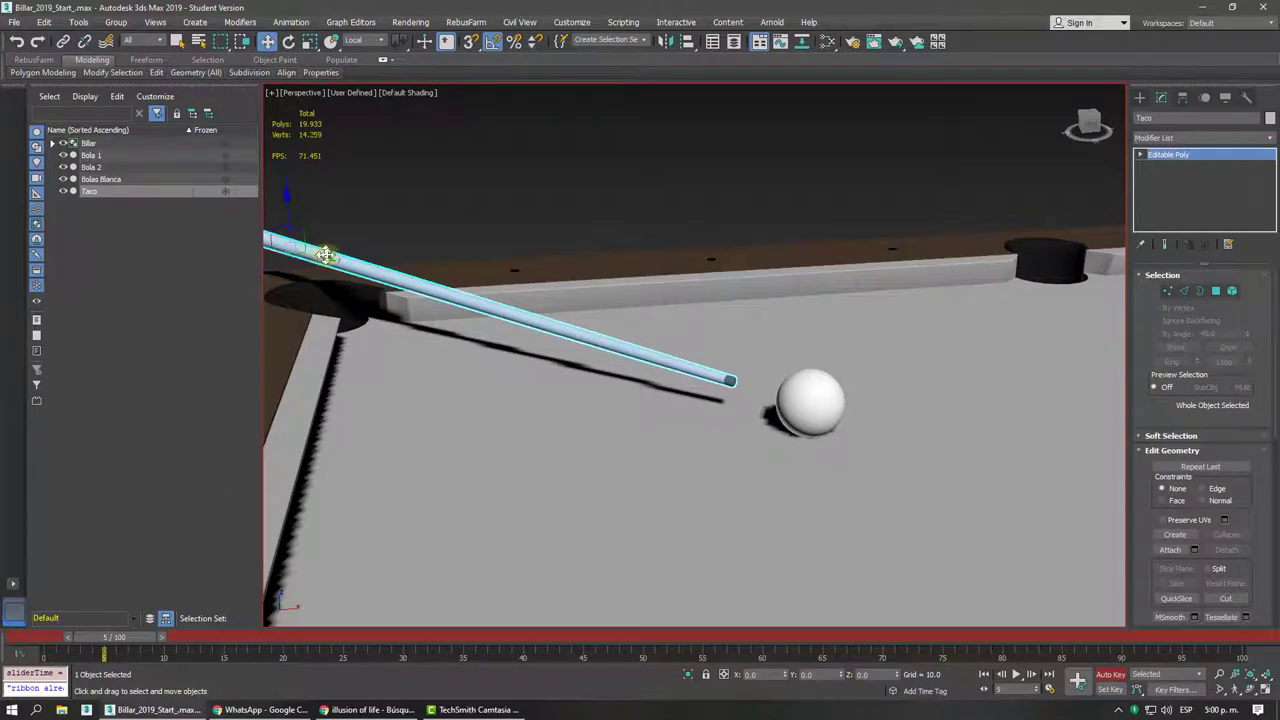
drag(326, 254, 349, 260)
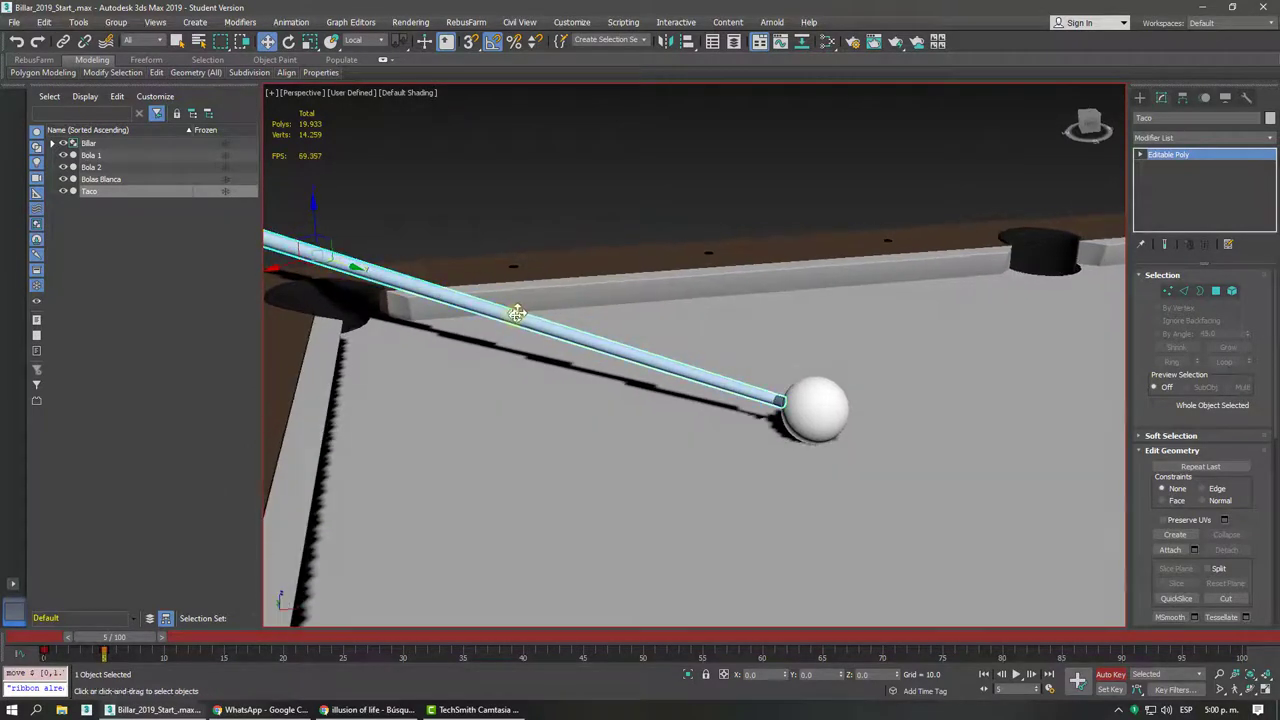
- In Top wireframe view, line the cue tip up squarely with the white ball
key(y)
key(t)
scroll(594, 357, down, 3)
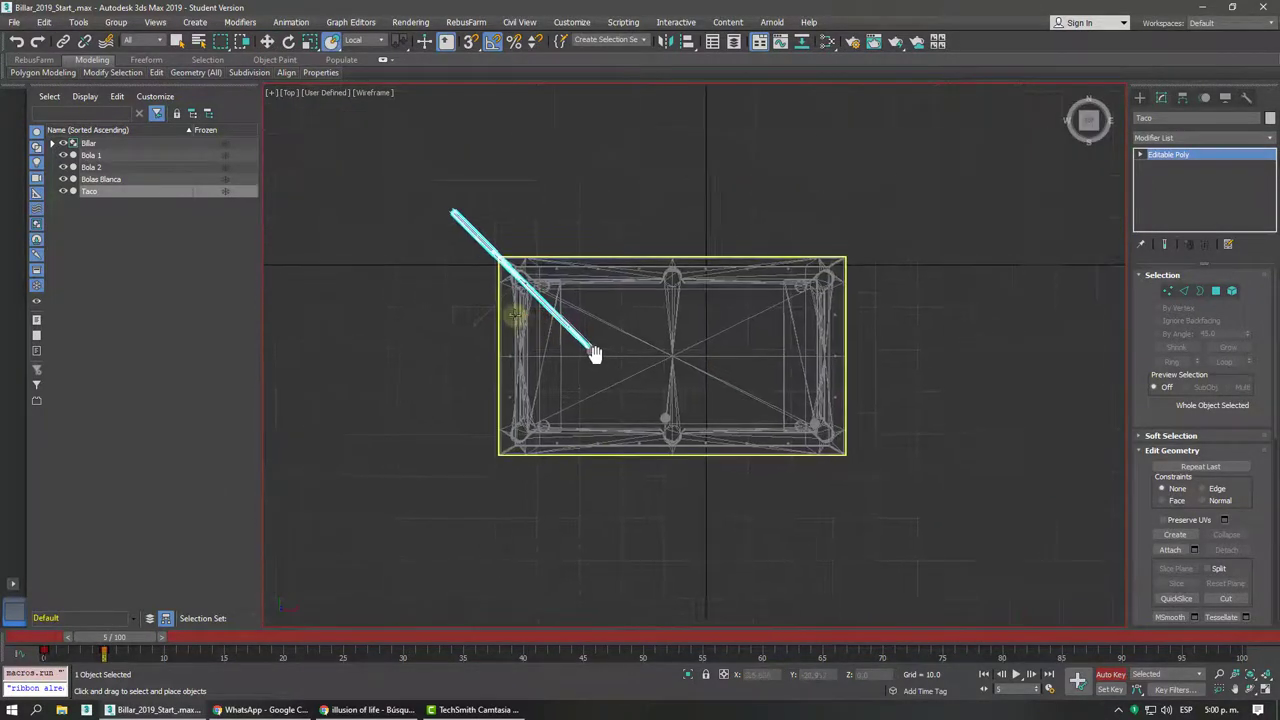
scroll(600, 355, up, 8)
middle_drag(608, 351, 607, 437)
scroll(560, 417, up, 2)
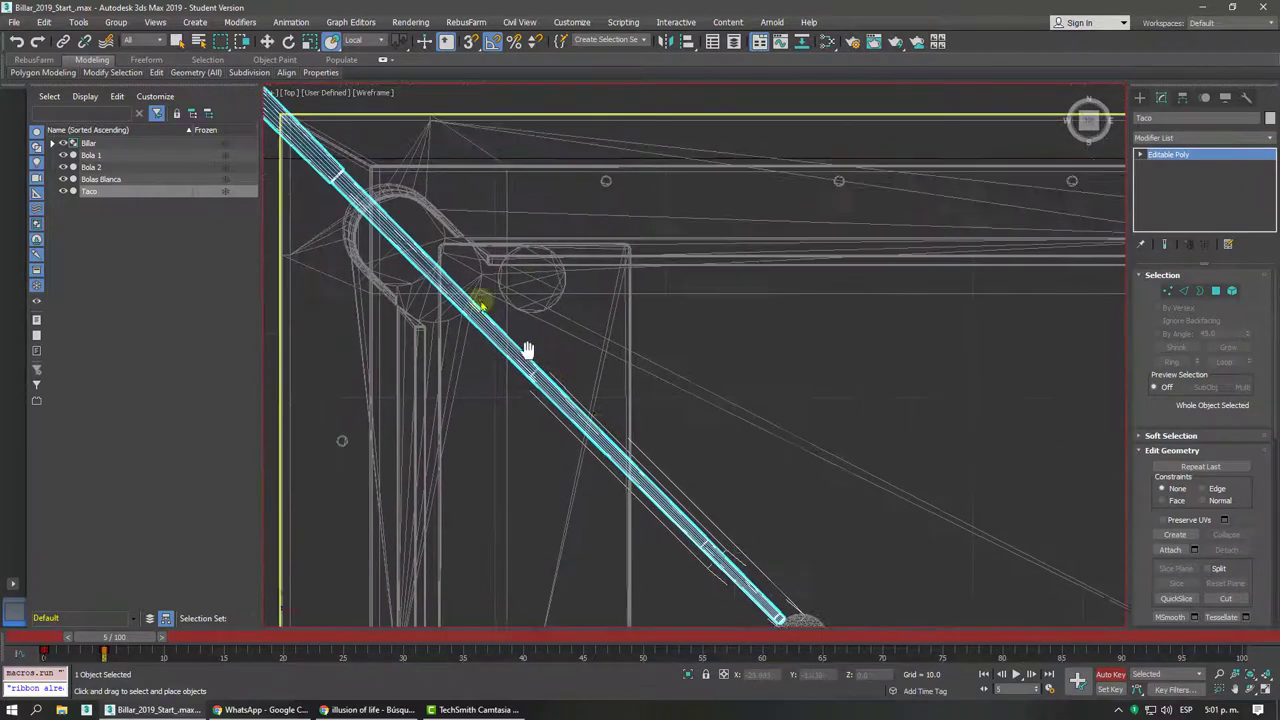
scroll(528, 349, down, 2)
key(w)
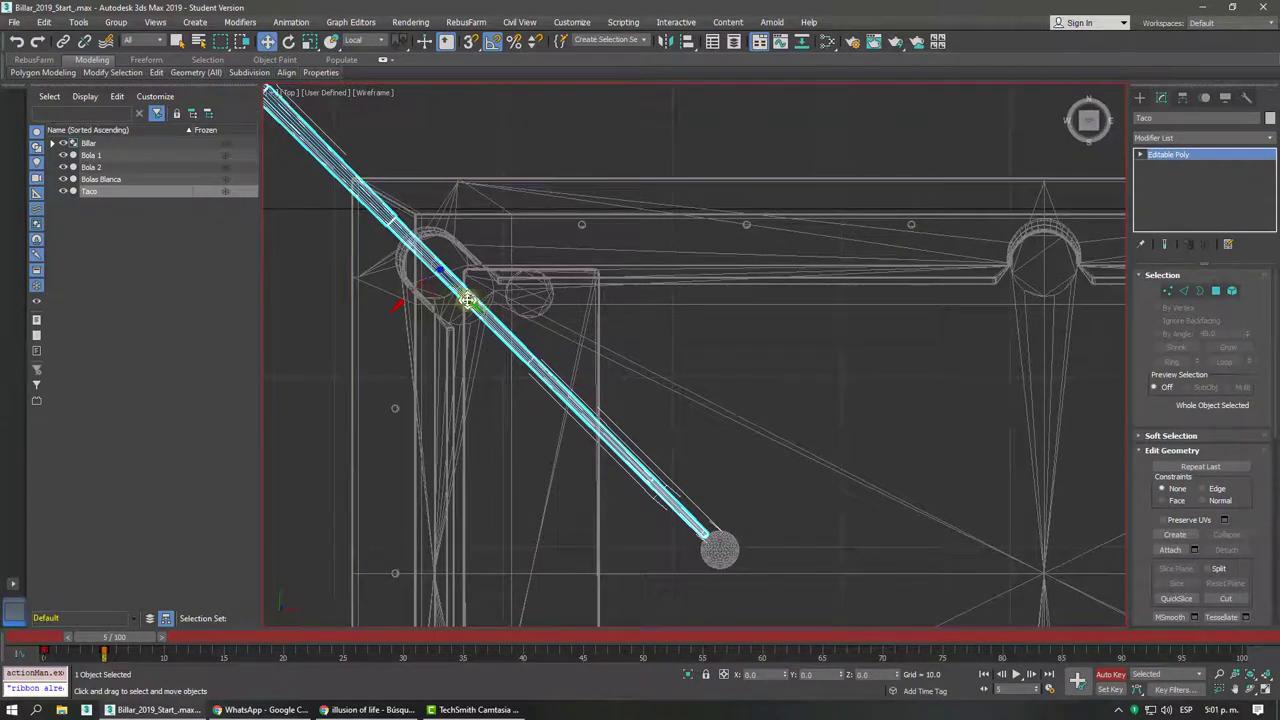
scroll(463, 300, up, 2)
scroll(694, 480, up, 3)
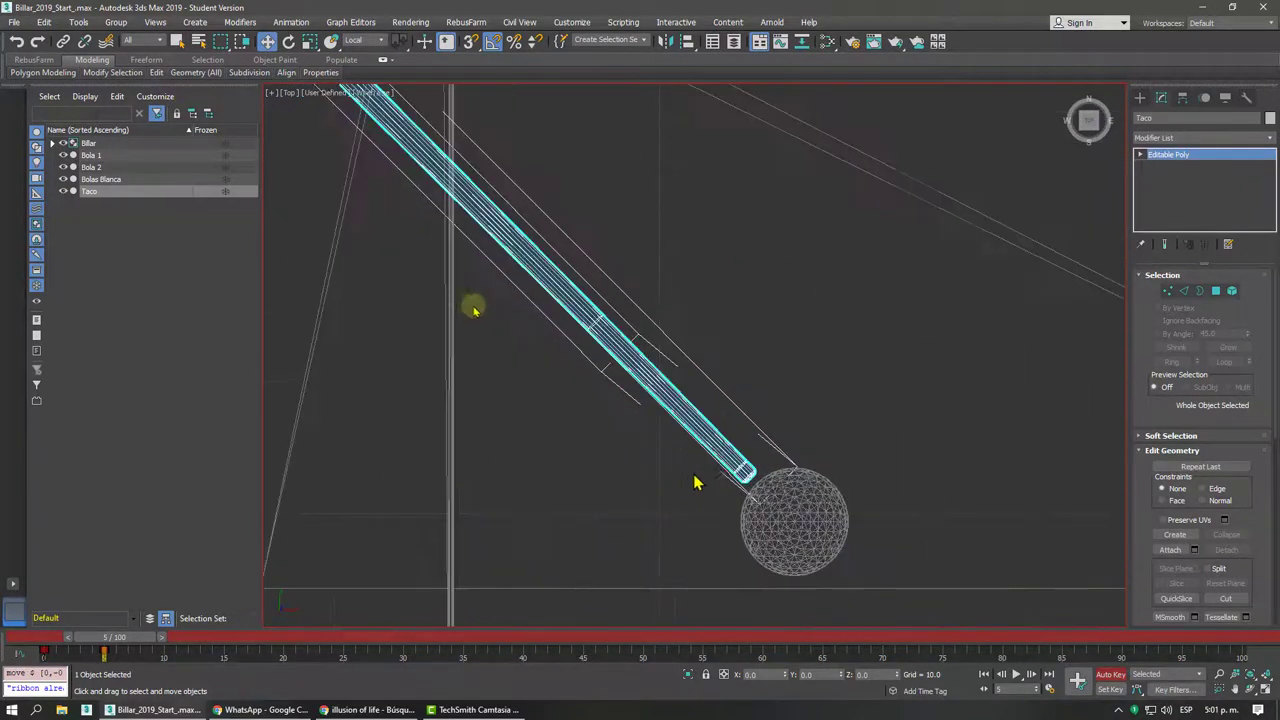
scroll(600, 433, up, 2)
drag(645, 395, 652, 403)
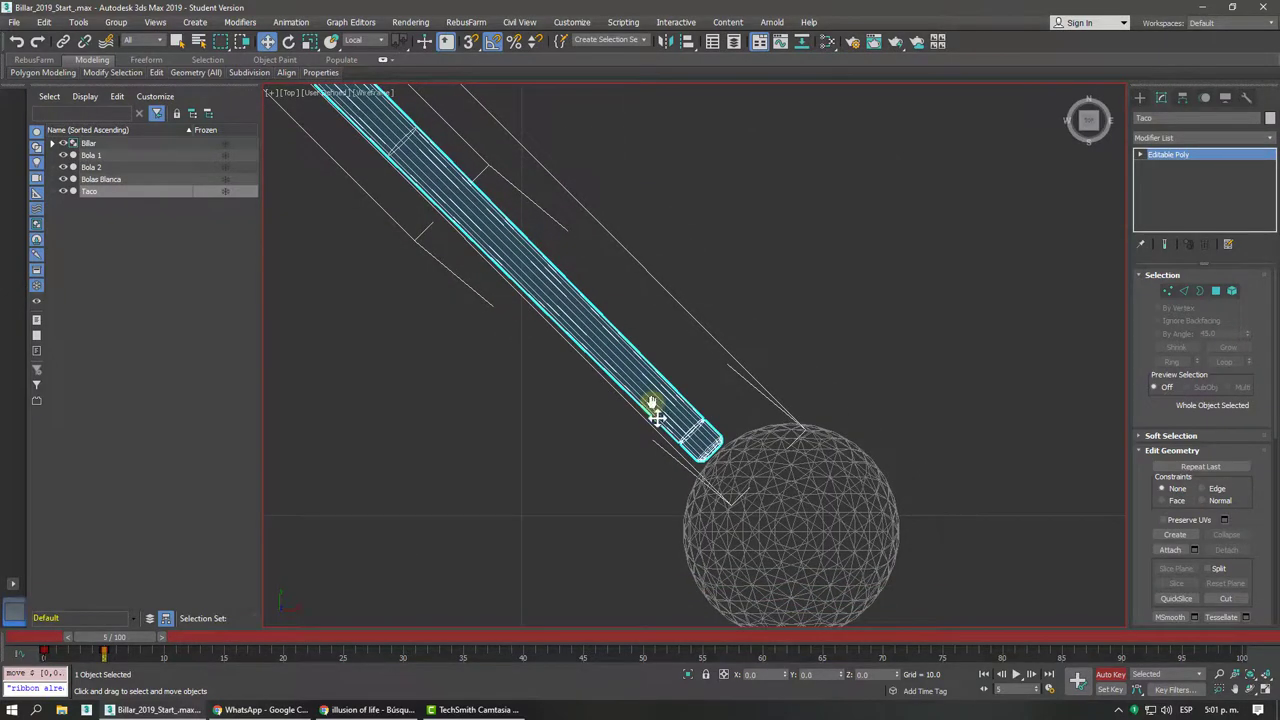
- Return to shaded display and check the cue's start pose at frame 0
alt+middle_drag(652, 410, 660, 262)
key(F3)
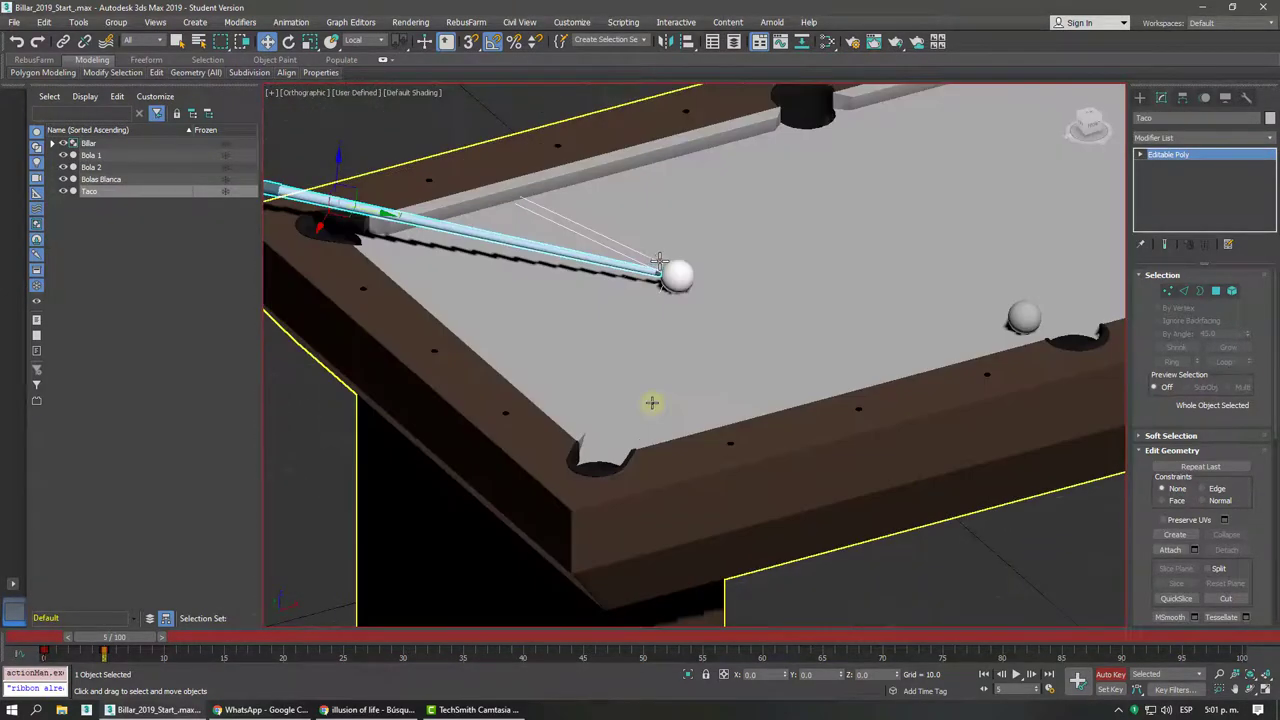
scroll(660, 262, up, 3)
scroll(651, 334, up, 3)
mouse_move(660, 320)
middle_down()
mouse_move(701, 355)
mouse_move(673, 378)
middle_up()
scroll(701, 355, down, 3)
scroll(770, 374, down, 3)
scroll(608, 294, down, 3)
scroll(741, 349, down, 1)
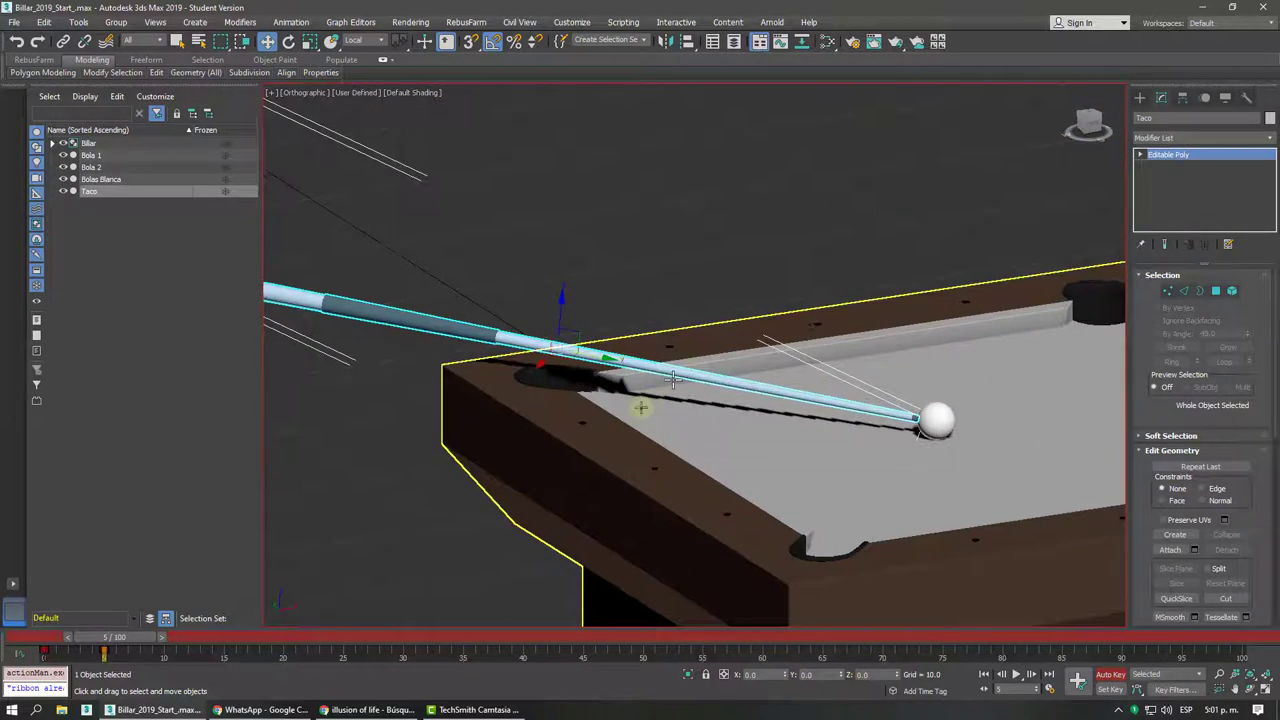
mouse_move(89, 645)
mouse_down()
mouse_move(5, 645)
mouse_move(105, 636)
mouse_up()
- In Perspective view, pull the cue further back from the ball at frame 0
key(w)
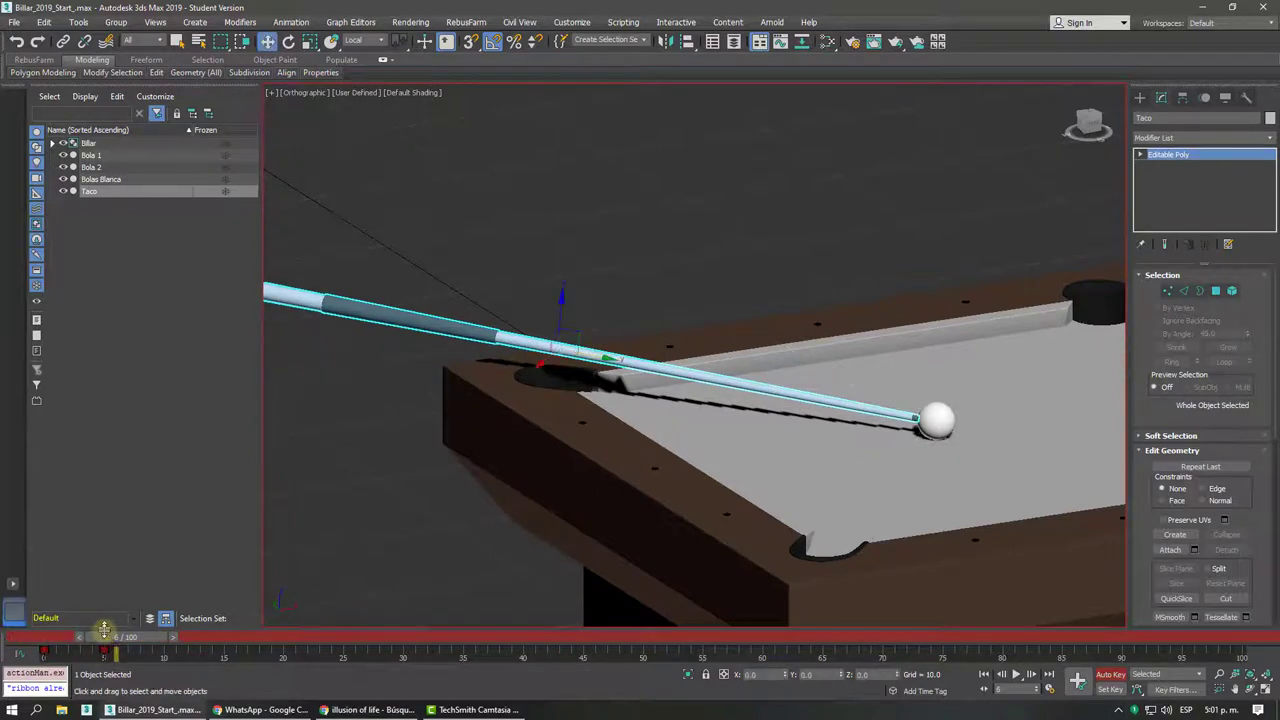
mouse_move(624, 425)
alt+middle_down()
mouse_move(537, 368)
mouse_move(491, 464)
mouse_move(537, 463)
alt+middle_up()
key(p)
scroll(538, 467, up, 2)
mouse_move(135, 636)
mouse_down()
mouse_move(50, 636)
mouse_move(68, 630)
mouse_up()
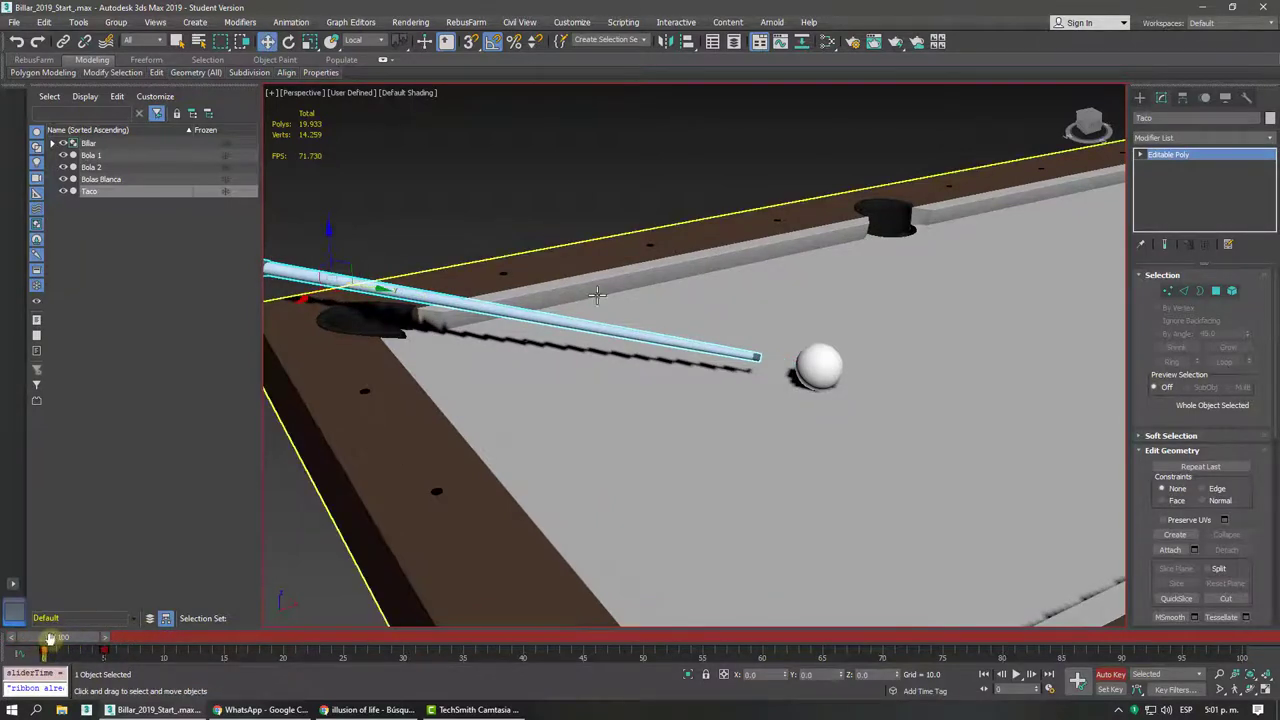
drag(490, 327, 445, 320)
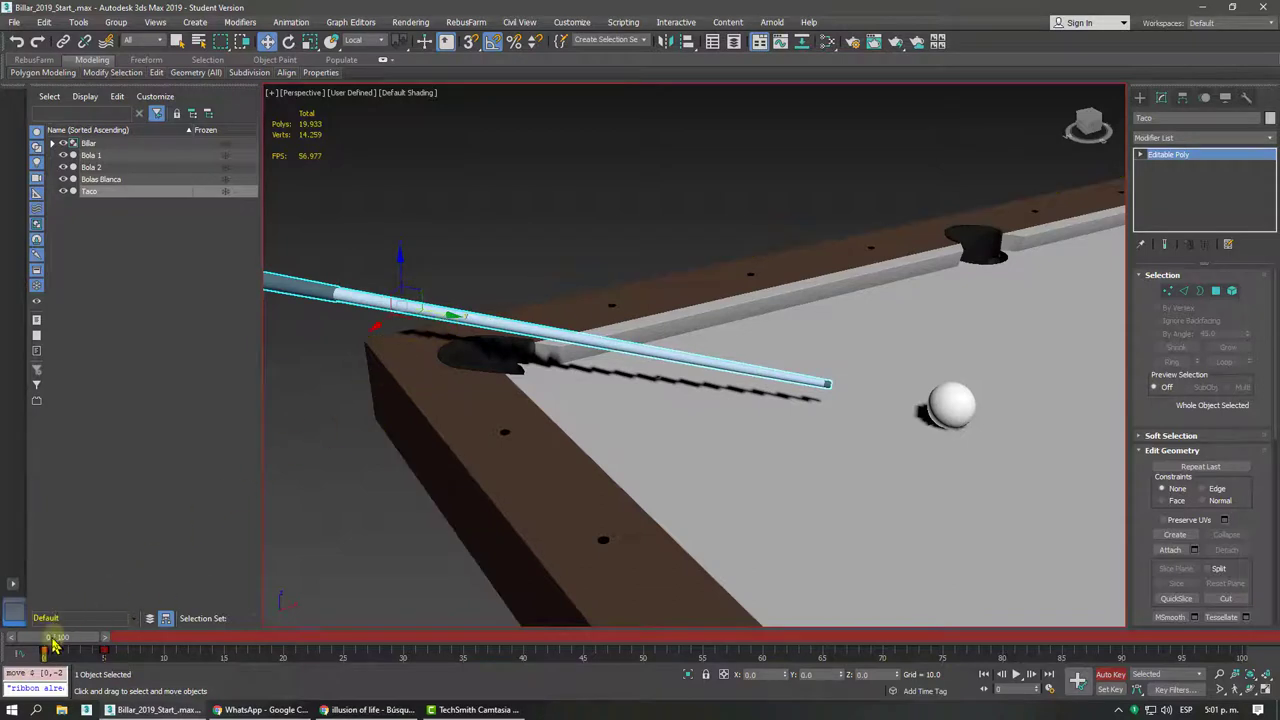
- Key the cue pulled back from the white ball at frame 10
drag(55, 645, 107, 645)
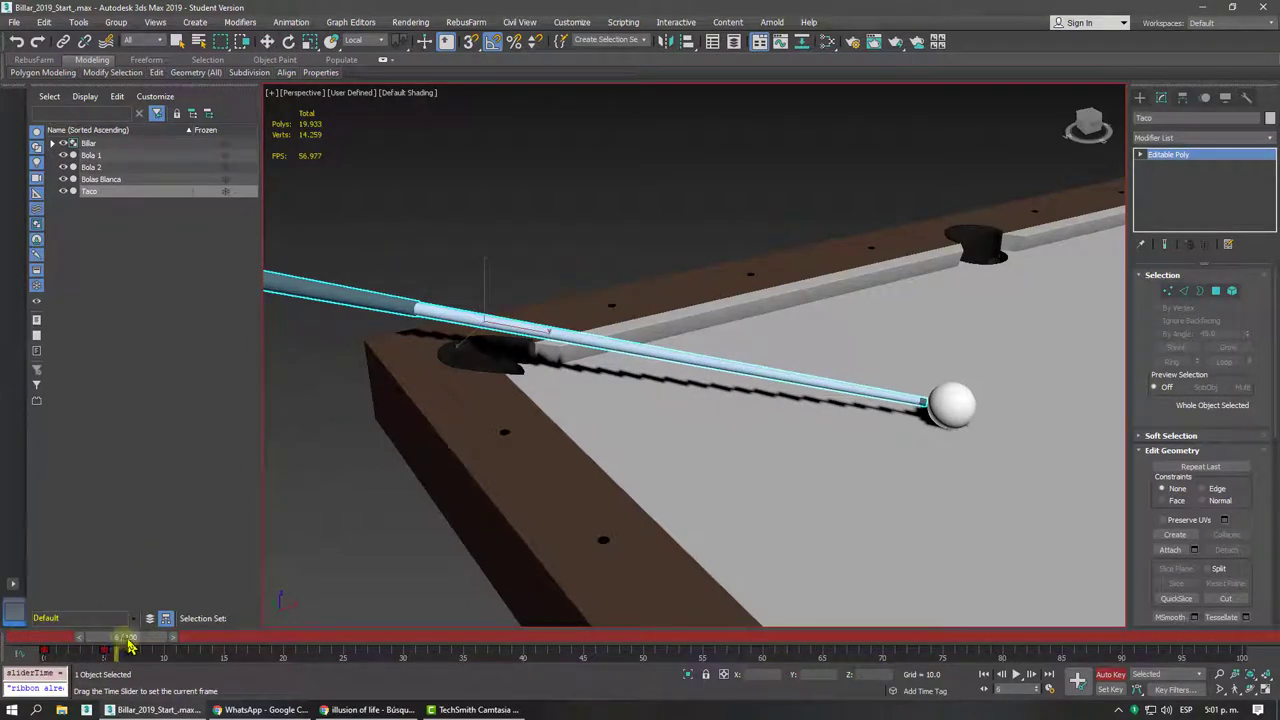
click(166, 643)
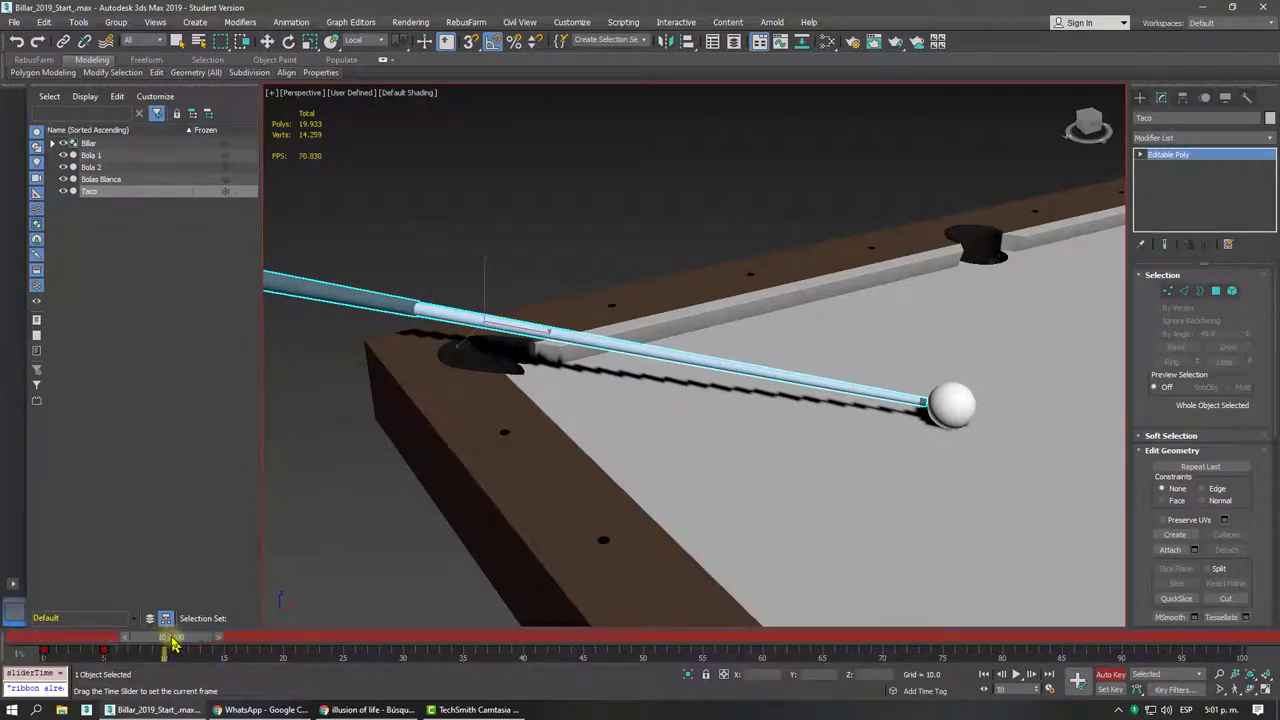
key(w)
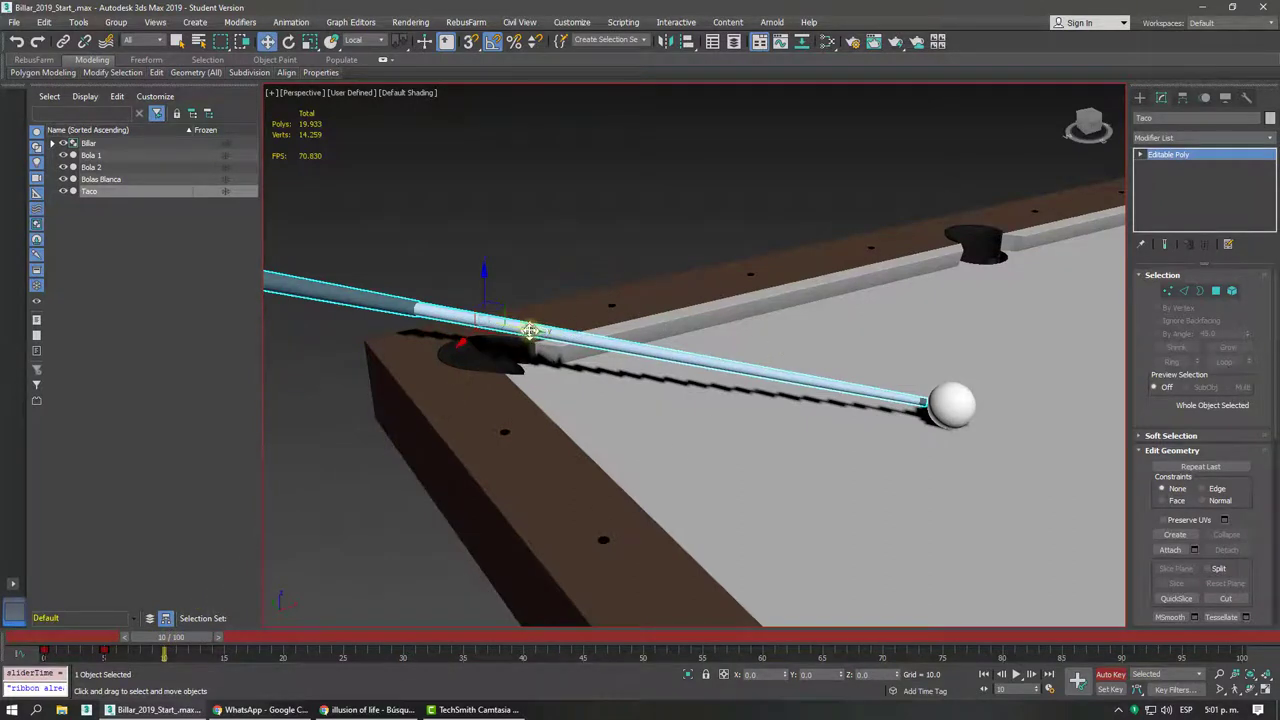
drag(530, 330, 511, 326)
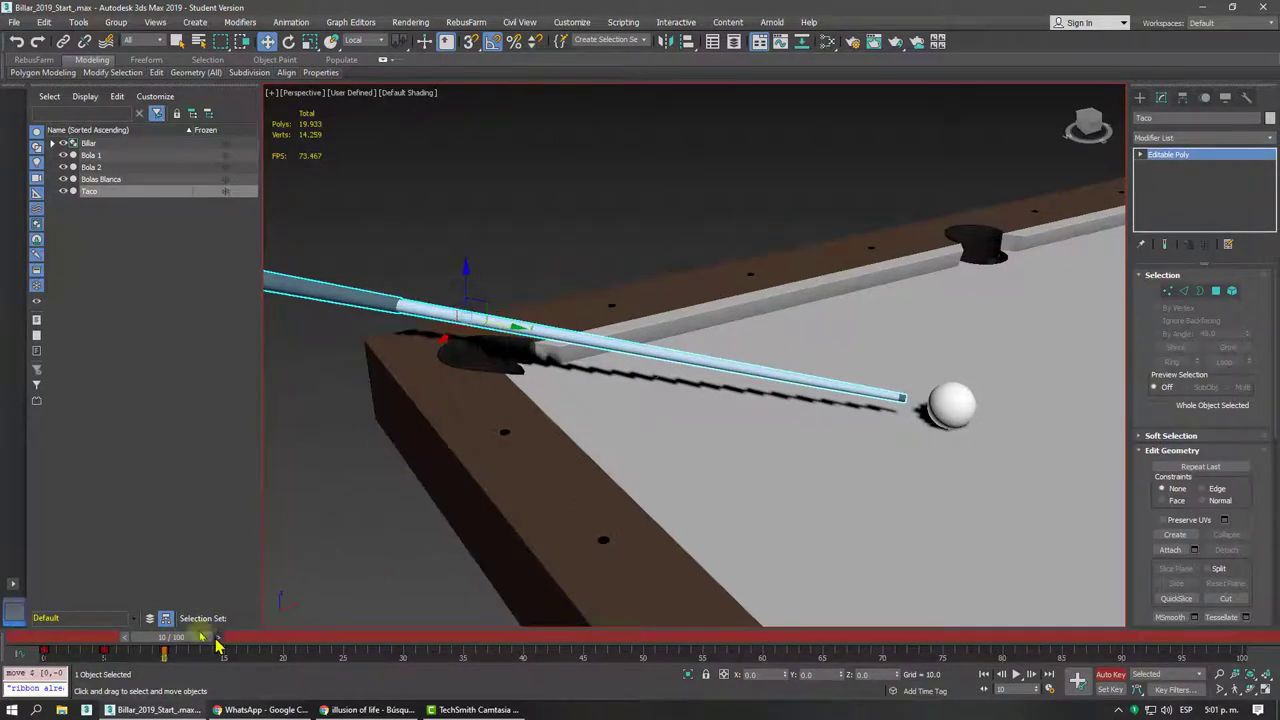
- Review the cue motion, scrubbing from frame 0 through the frame-5 strike
mouse_move(170, 637)
mouse_down()
mouse_move(45, 640)
mouse_move(198, 652)
mouse_up()
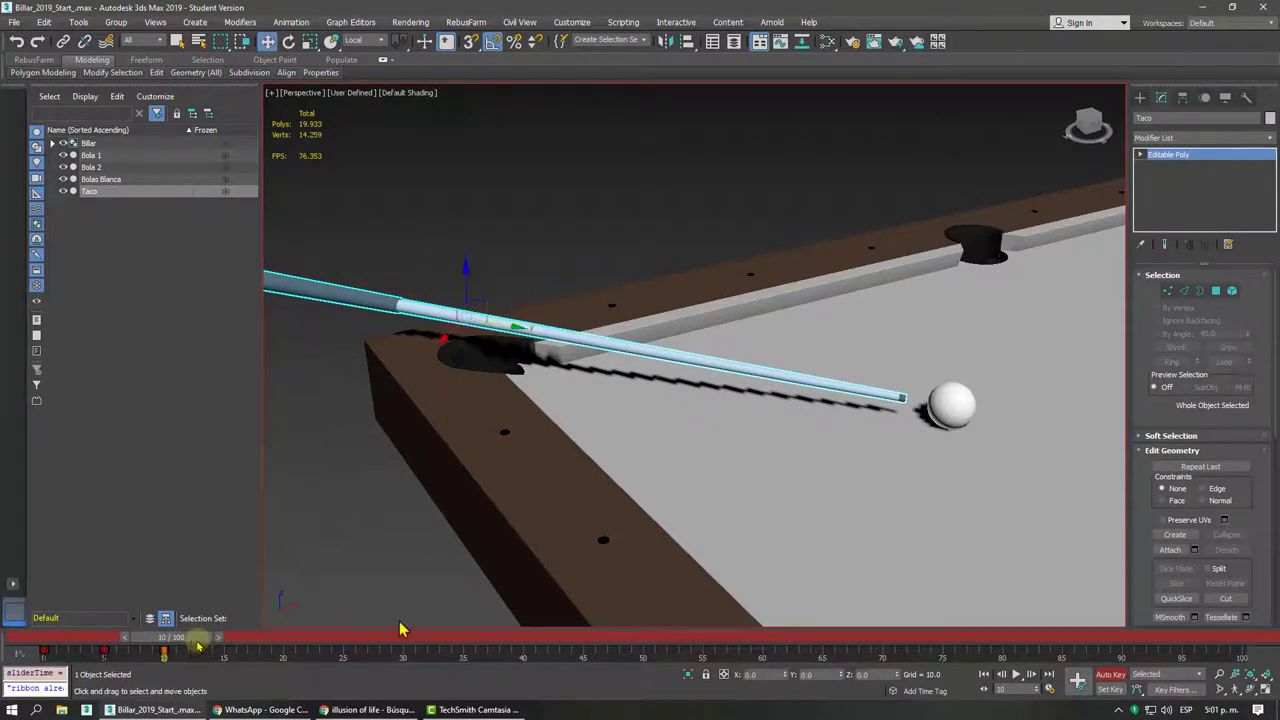
scroll(900, 410, up, 4)
scroll(860, 380, up, 4)
key(w)
drag(673, 354, 669, 364)
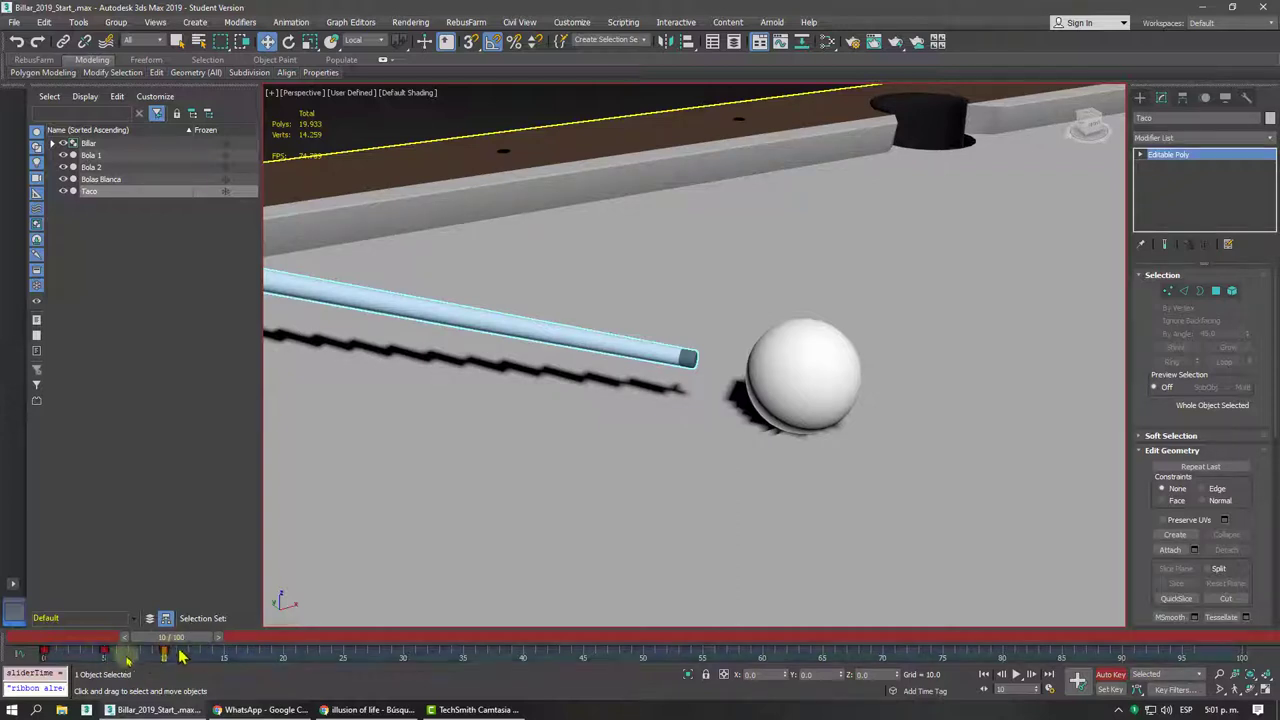
drag(181, 655, 104, 655)
key(w)
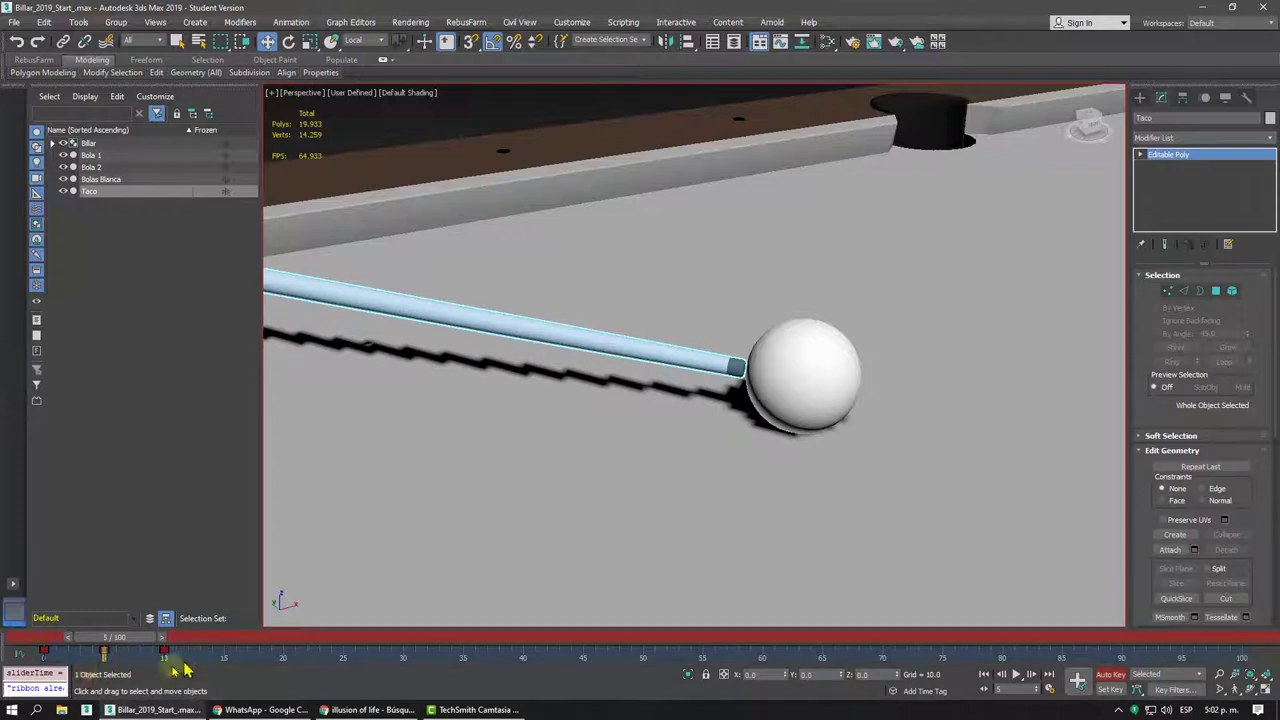
drag(138, 650, 145, 650)
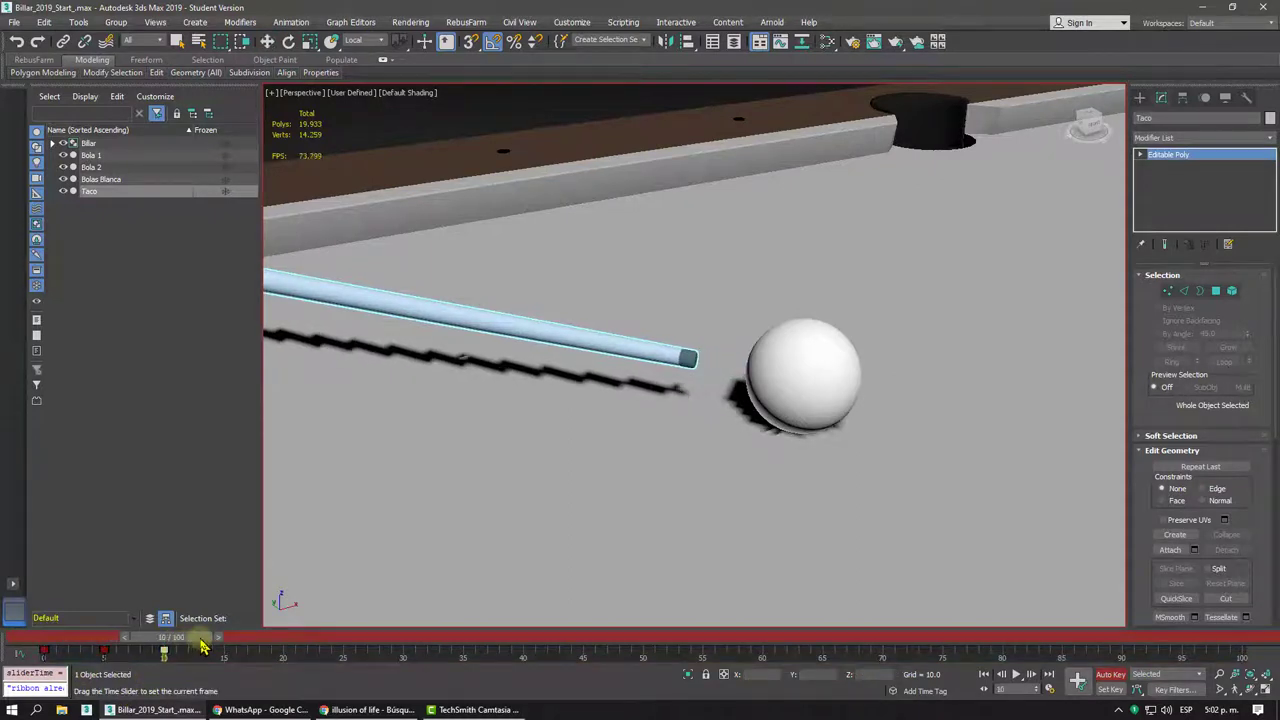
- Copy the cue's strike key further along the timeline and check the pull-back after it
key(w)
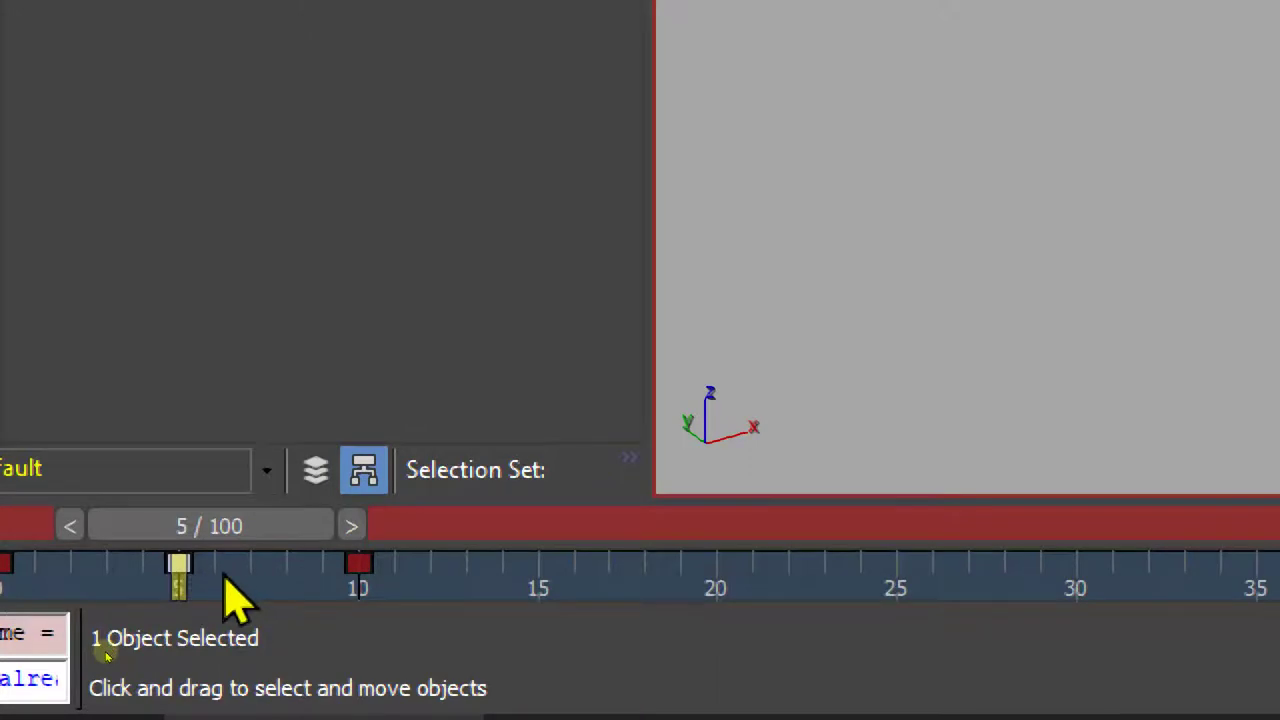
mouse_move(183, 568)
shift+mouse_down()
mouse_move(428, 605)
mouse_move(525, 594)
shift+mouse_up()
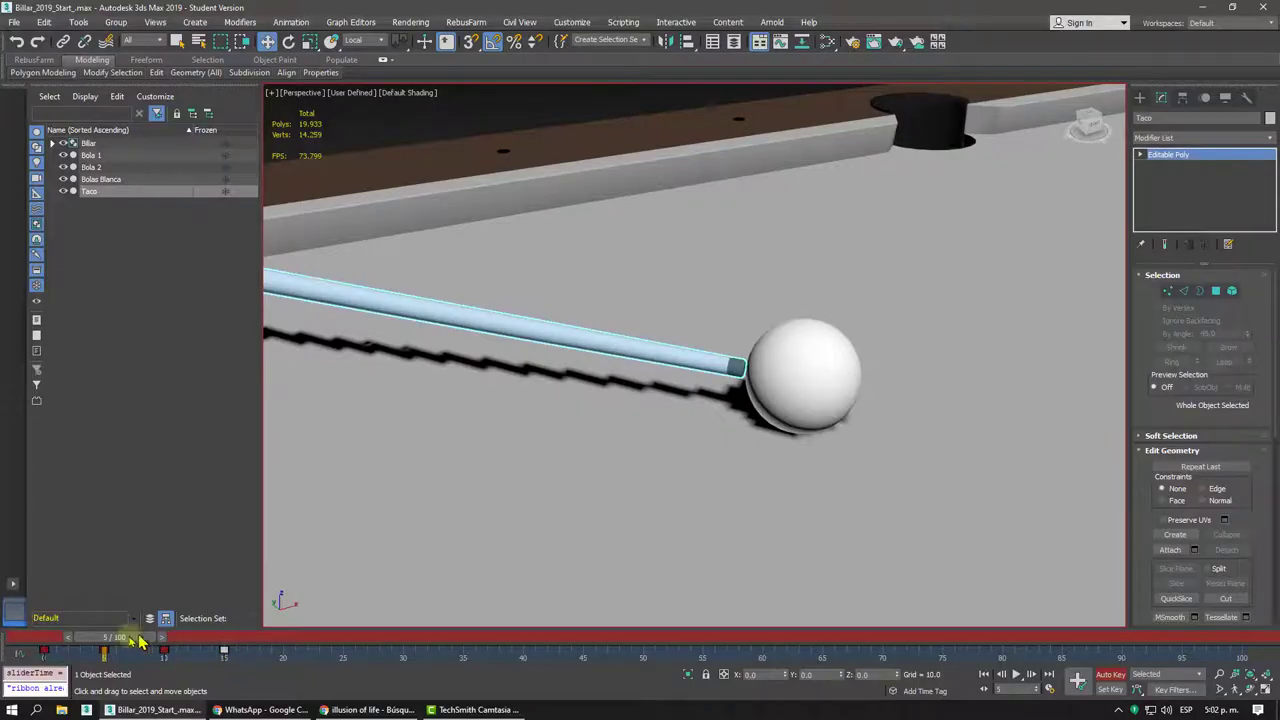
mouse_move(138, 640)
mouse_down()
mouse_move(247, 648)
mouse_move(155, 665)
mouse_up()
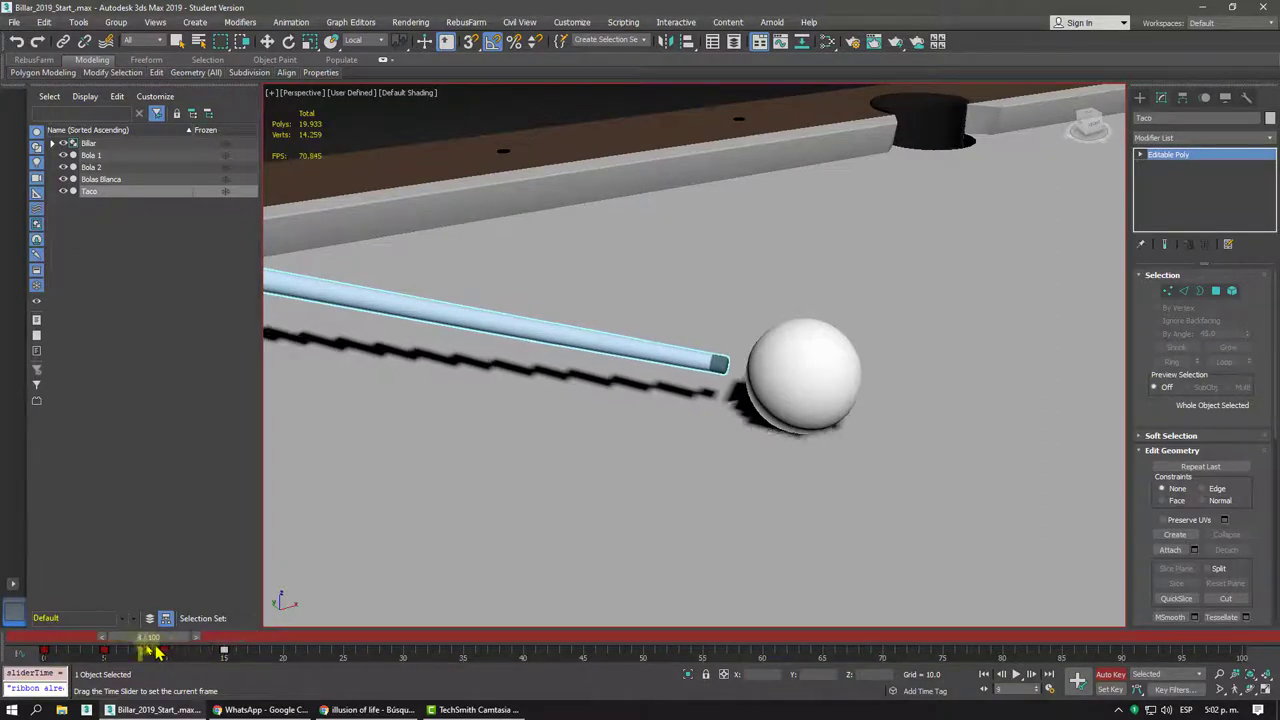
key(w)
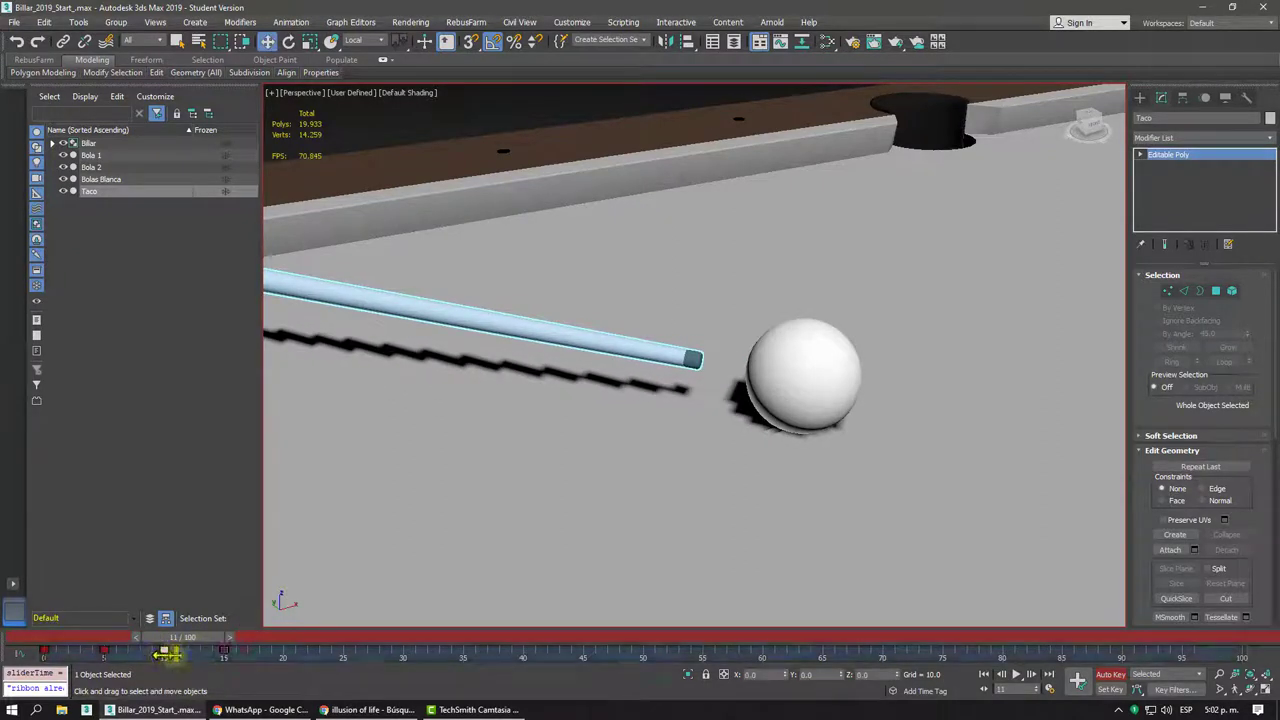
click(181, 654)
- Copy the pull-back key and the latest key pair to frames 15 and 20, then play from frame 0
shift+drag(165, 655, 237, 661)
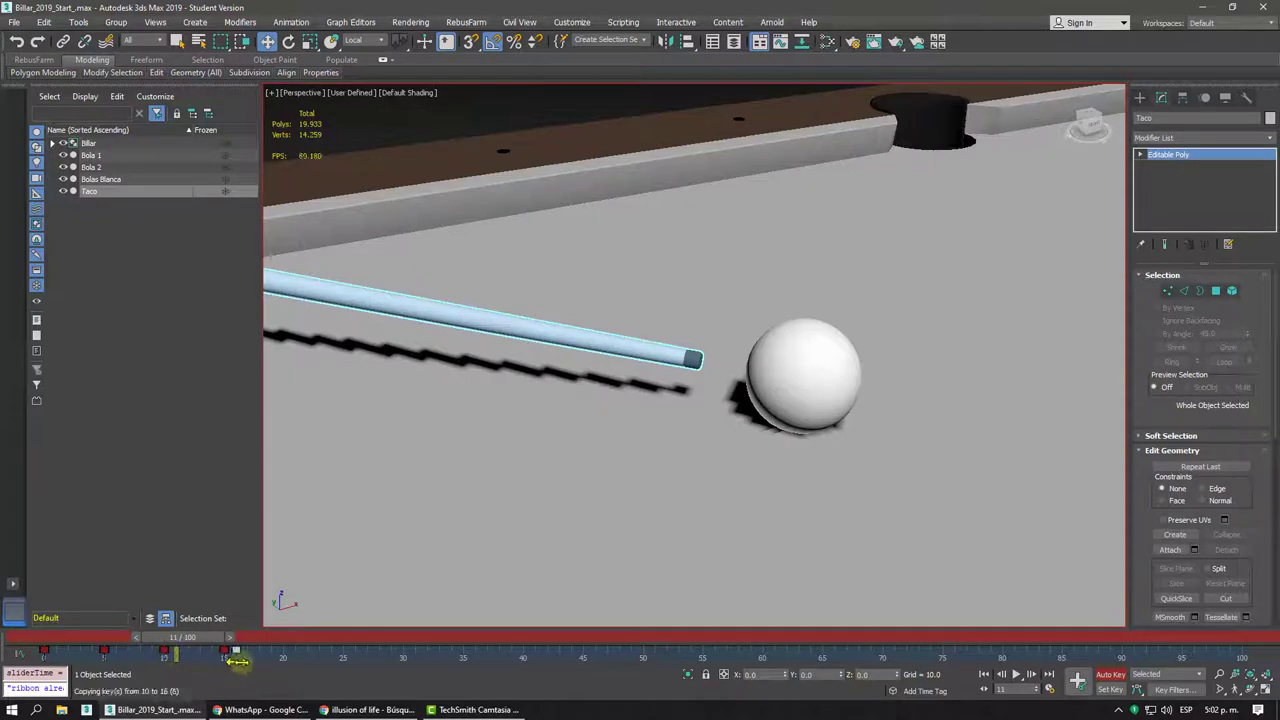
click(316, 665)
shift+drag(222, 657, 333, 672)
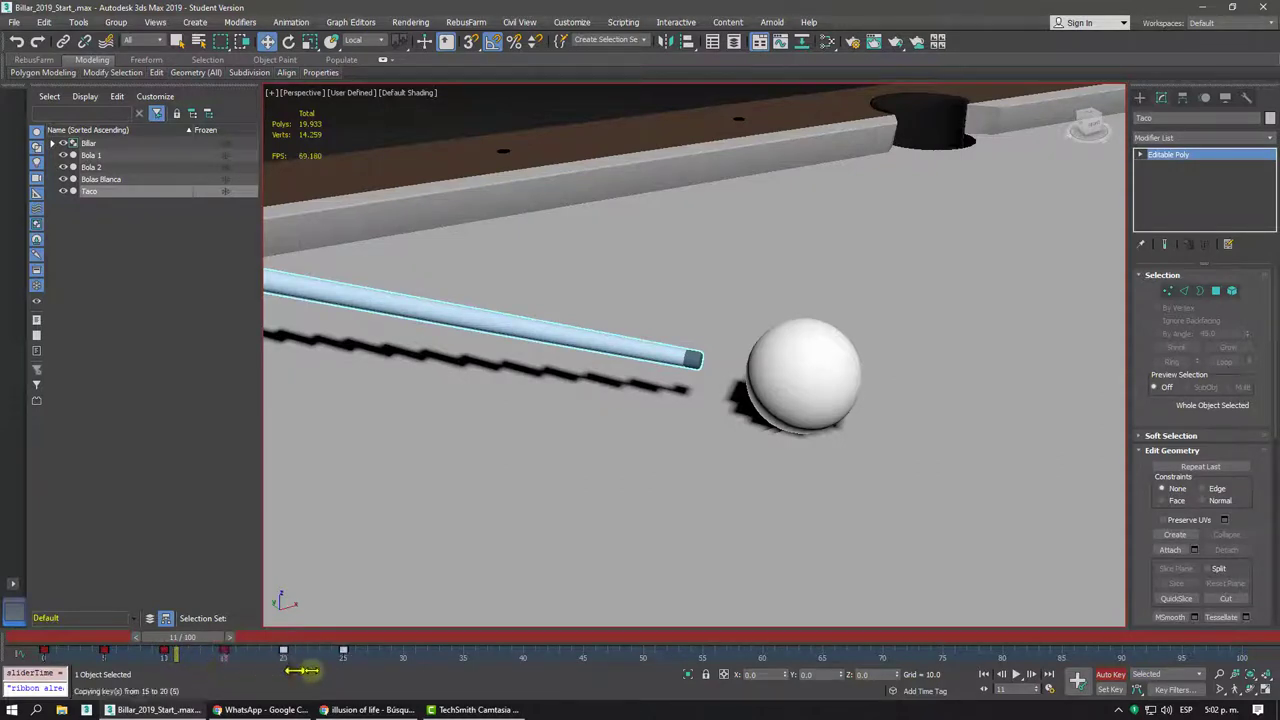
key(Home)
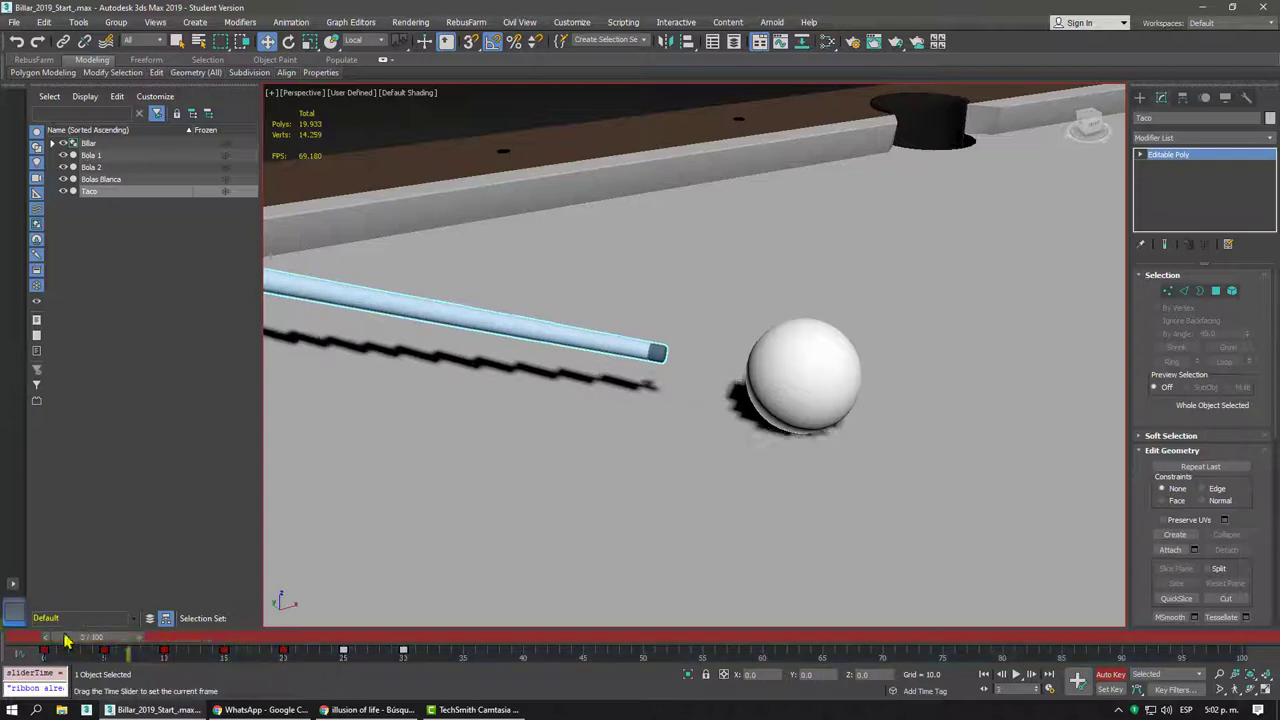
click(1010, 677)
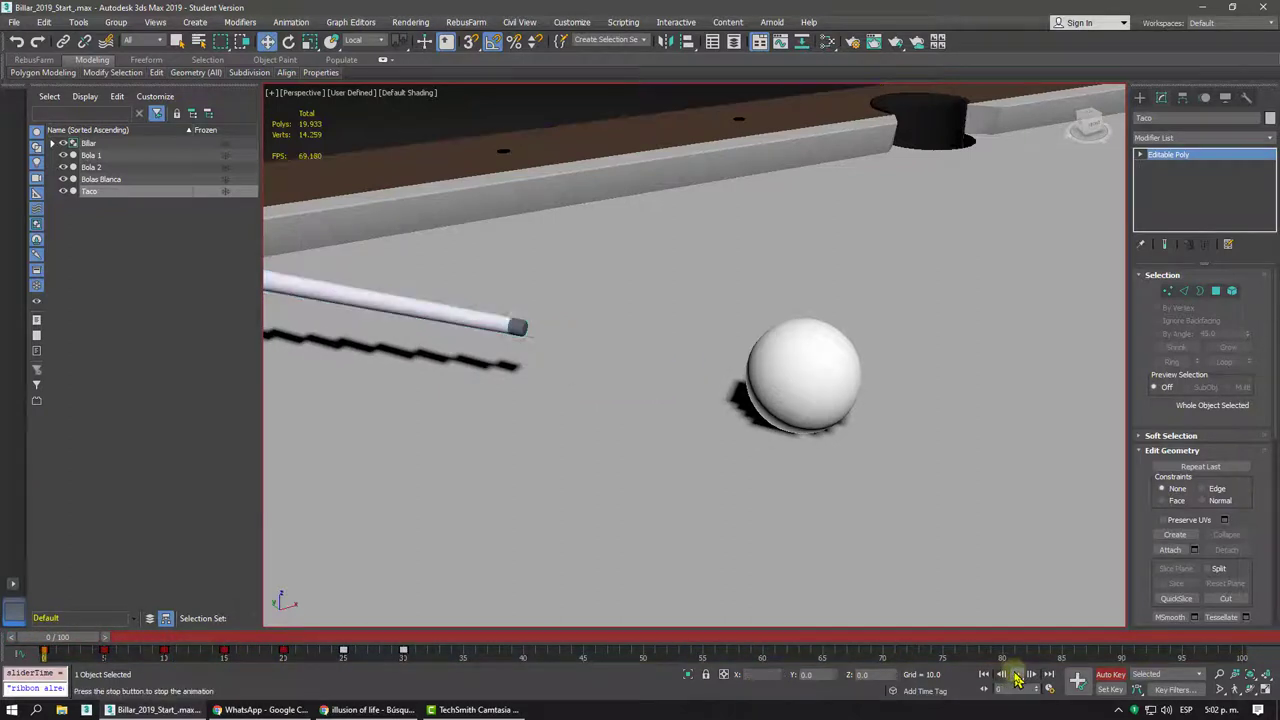
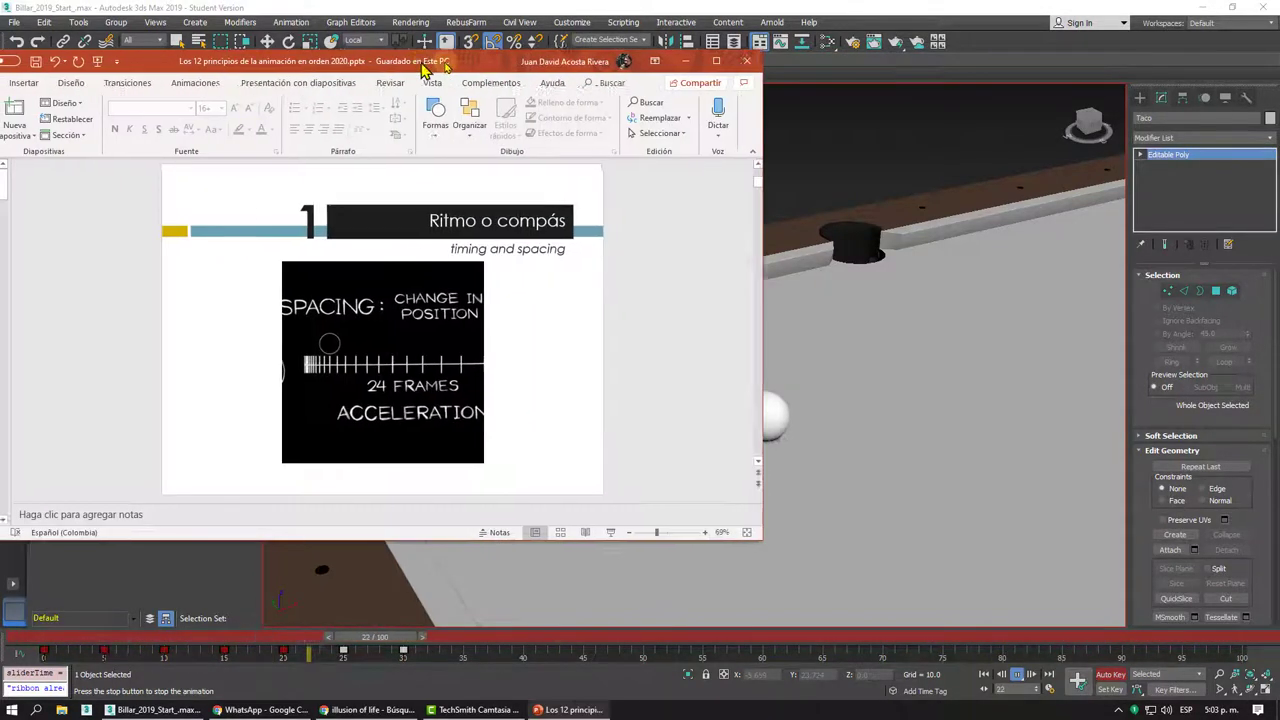
- Review the PowerPoint slides on ball spacing and coin timing, then close the presentation
drag(499, 38, 653, 72)
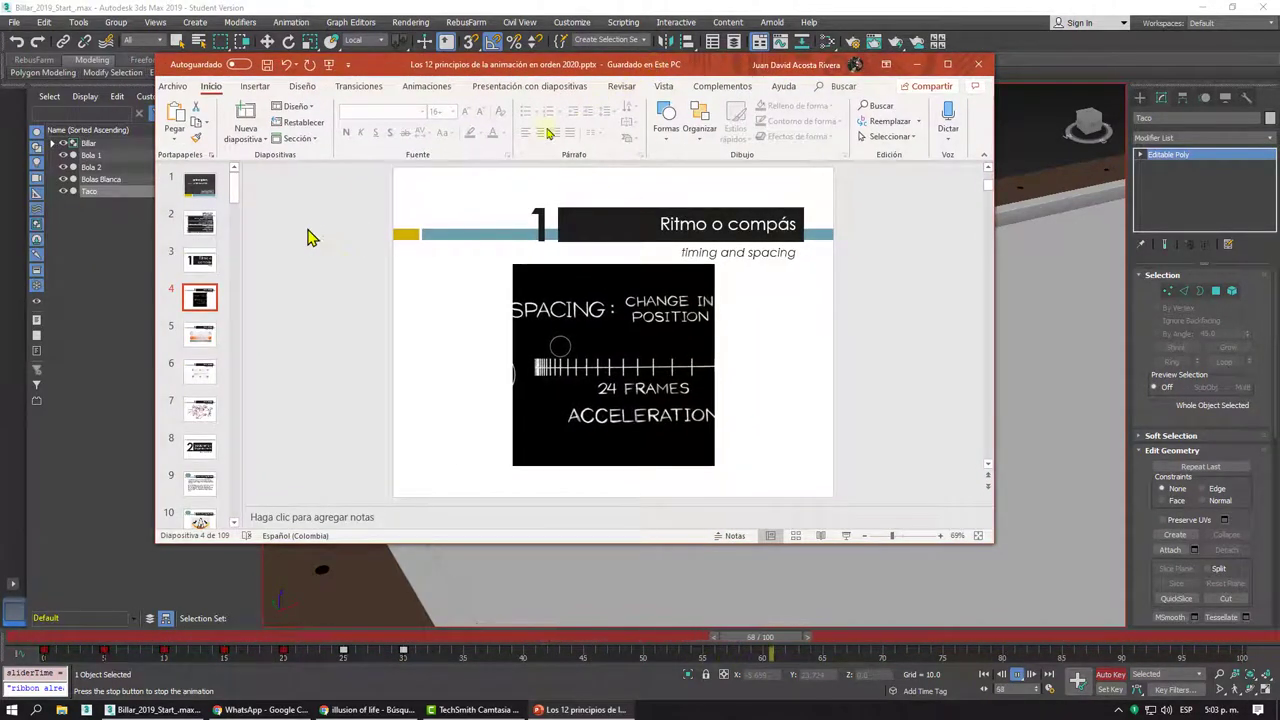
click(208, 336)
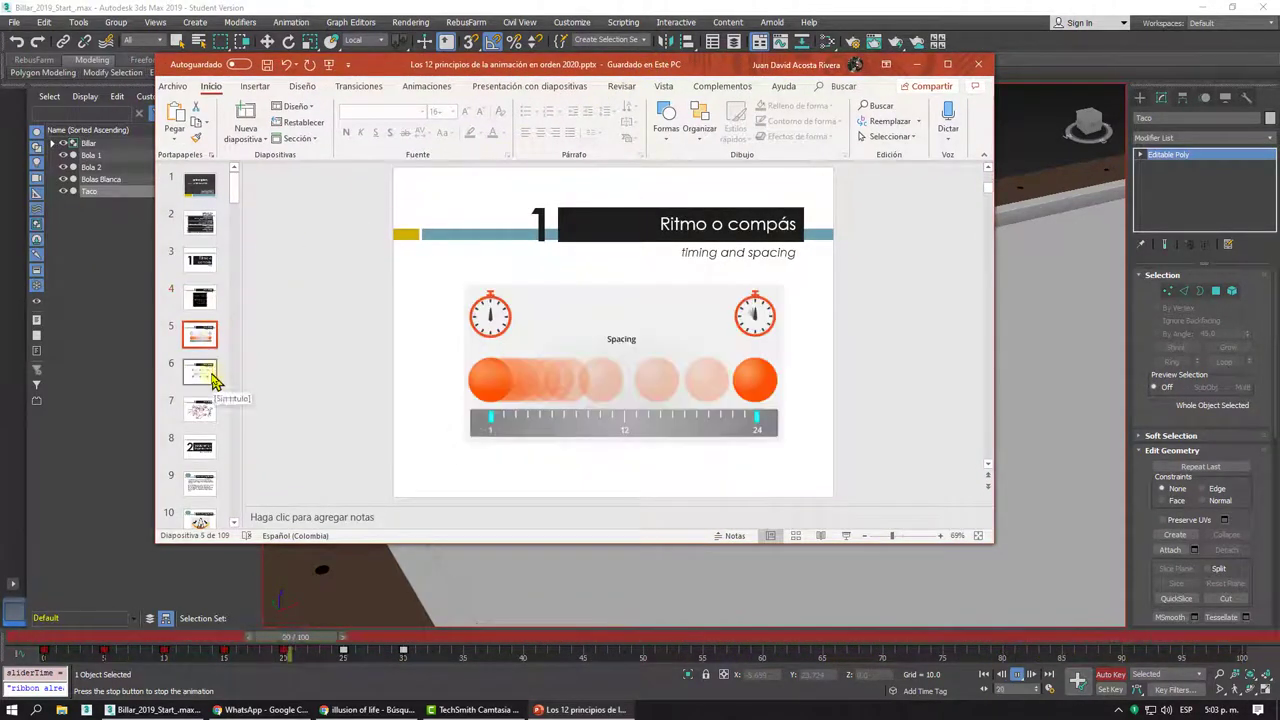
click(210, 374)
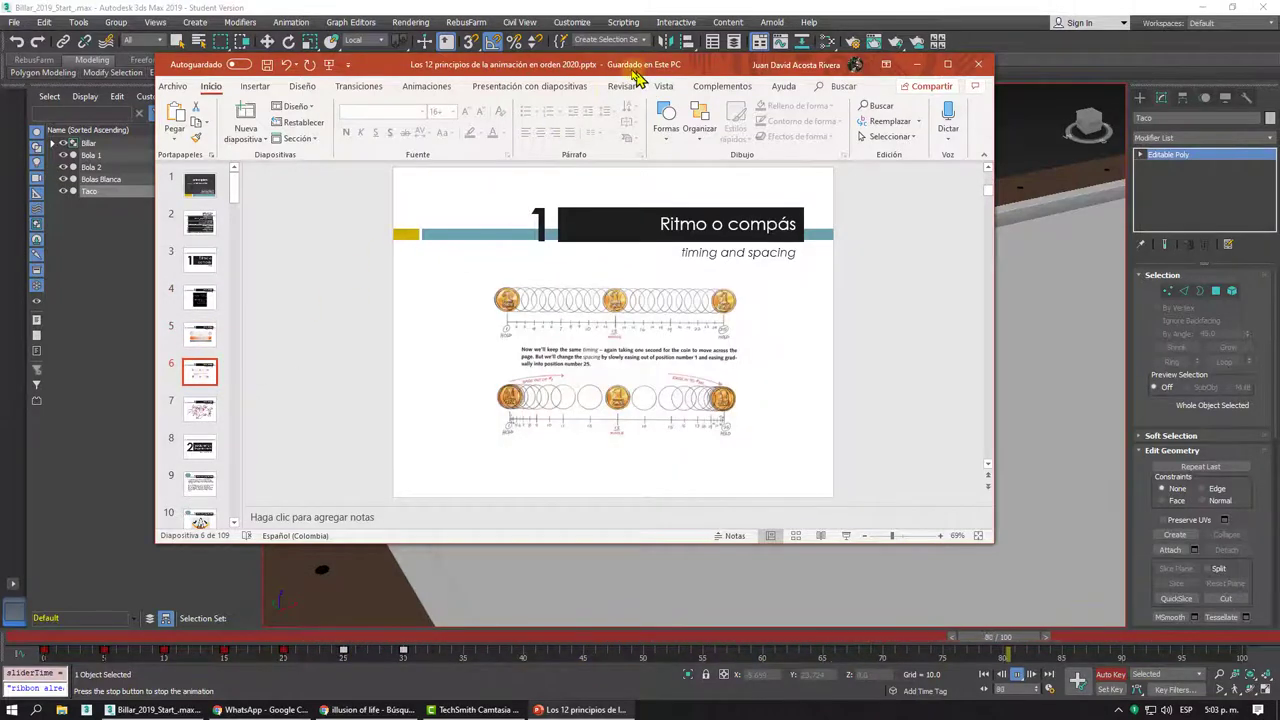
click(916, 64)
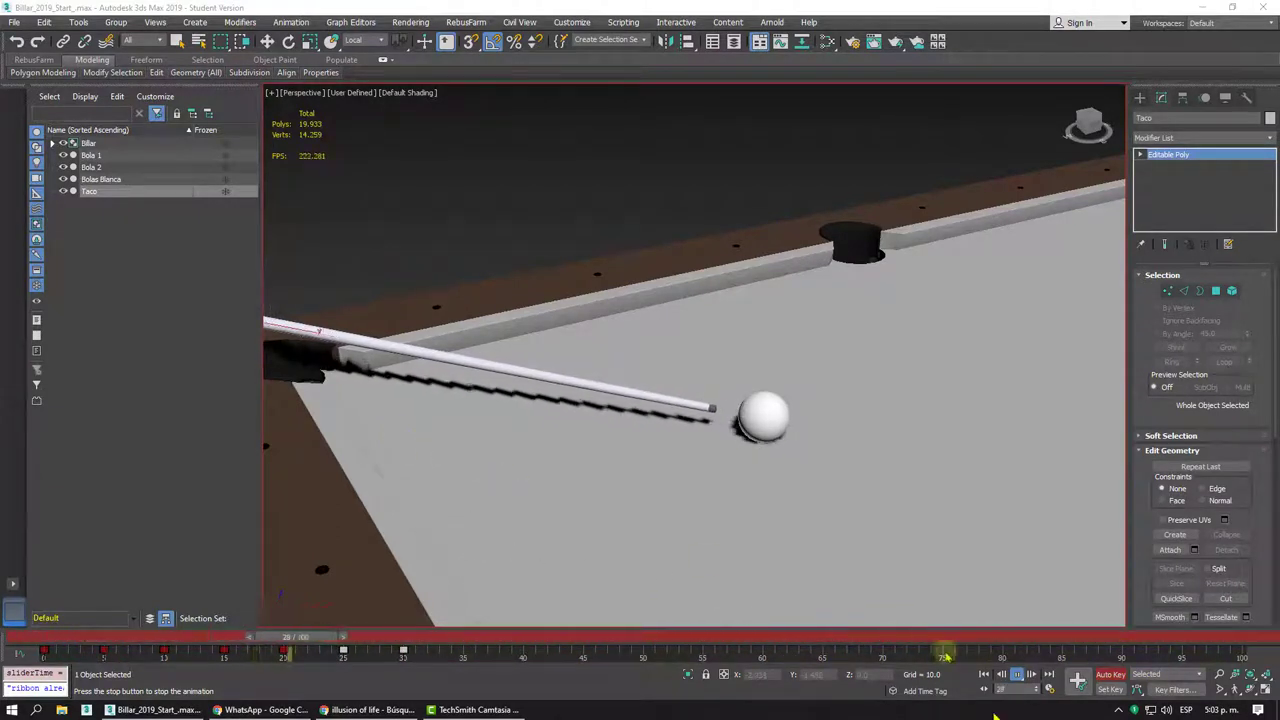
- Select the cue's keys from frame 0 to 34 and play the animation to check its timing
click(1016, 674)
drag(460, 637, 45, 637)
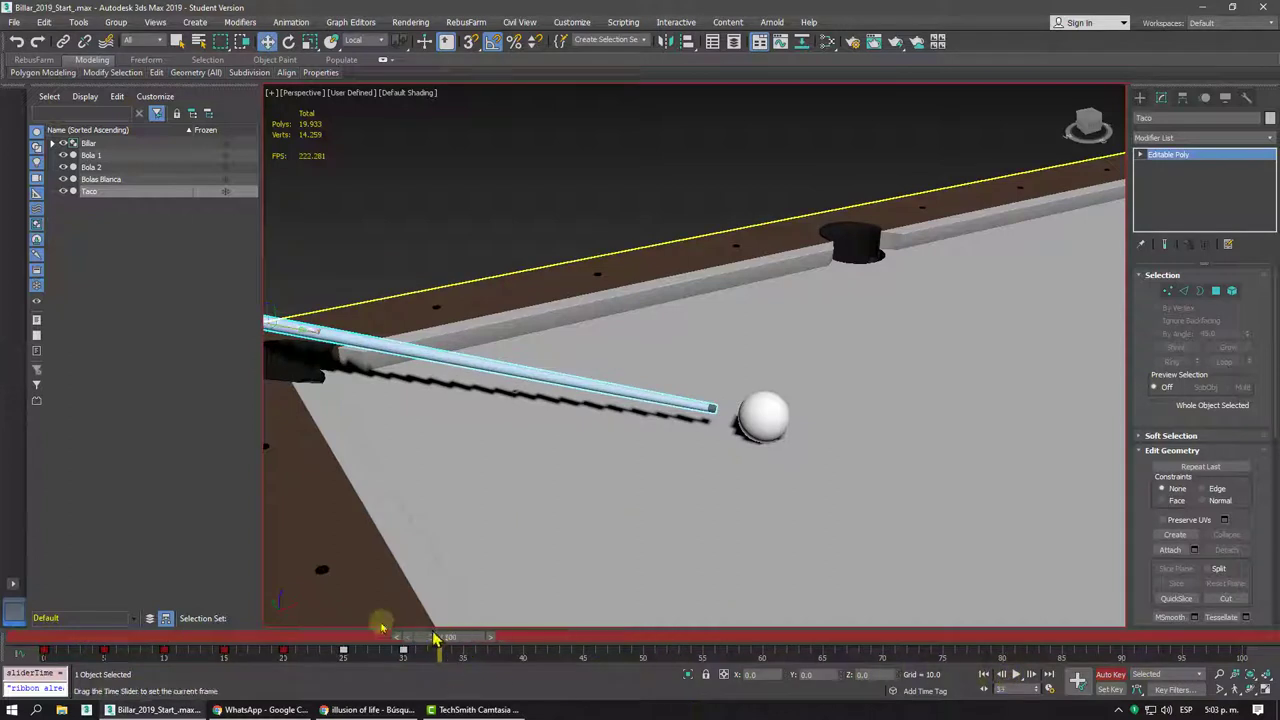
drag(415, 650, 15, 650)
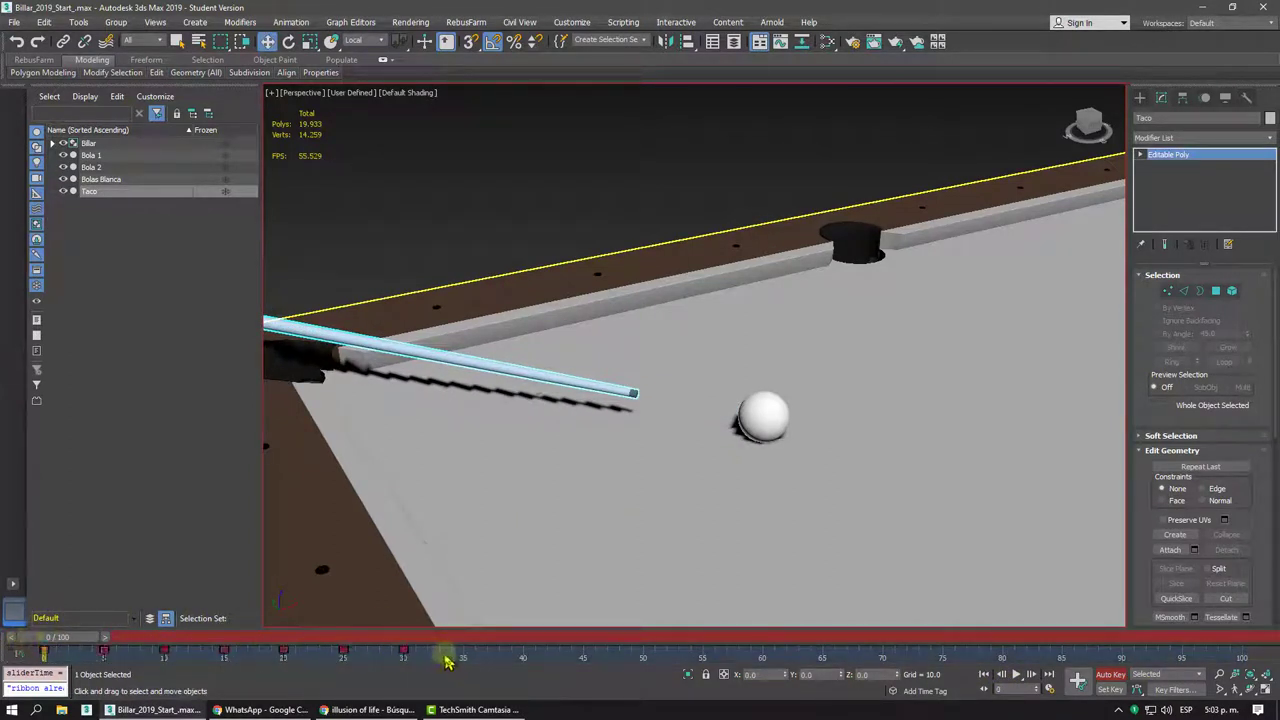
drag(365, 658, 5, 652)
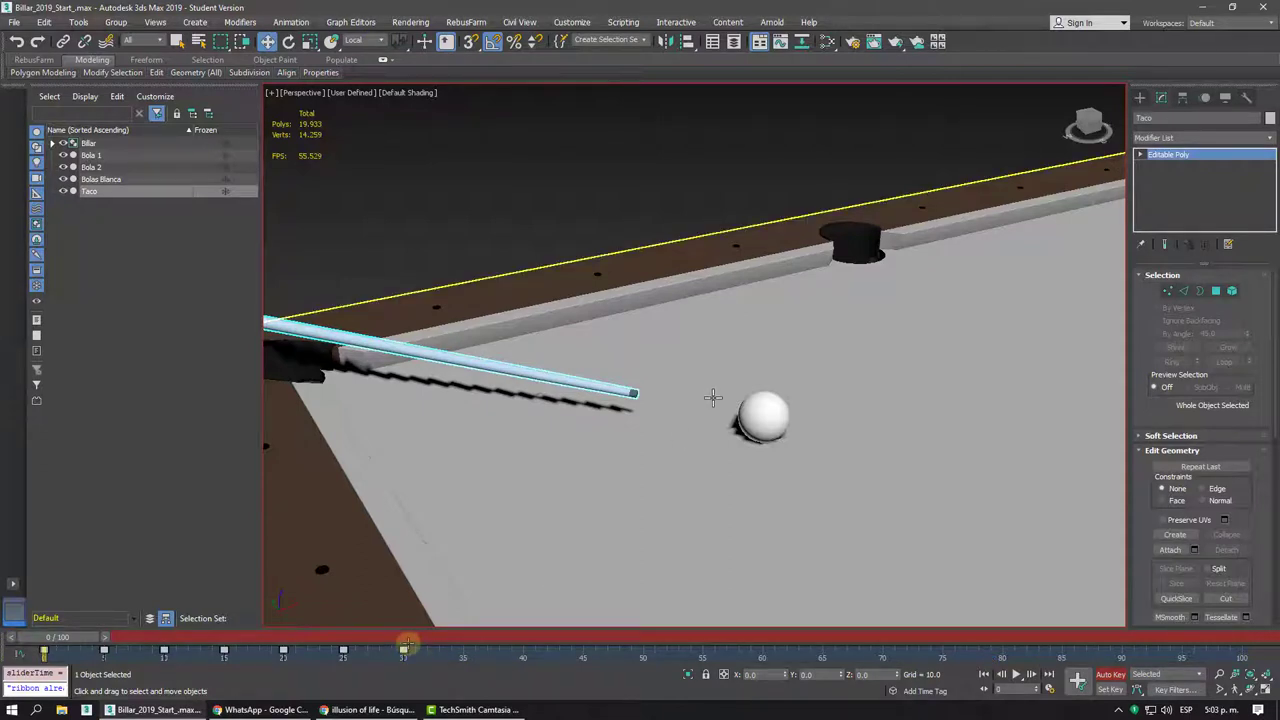
click(1017, 675)
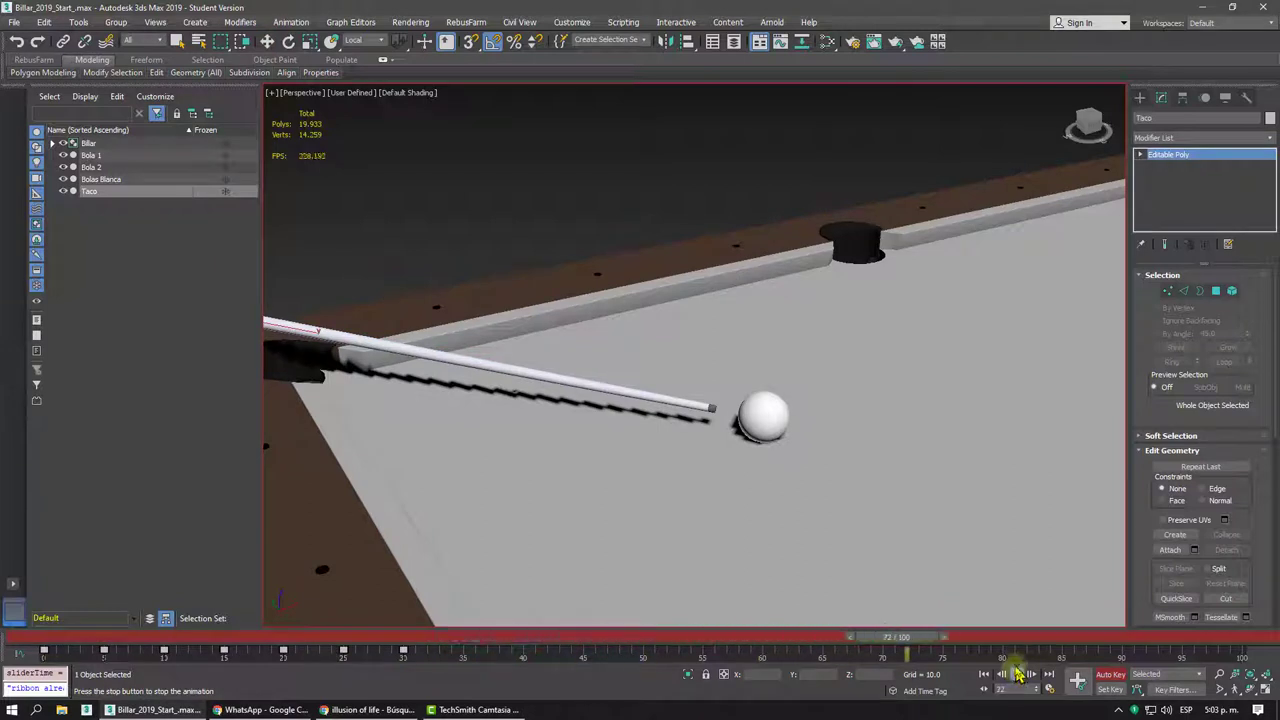
click(540, 648)
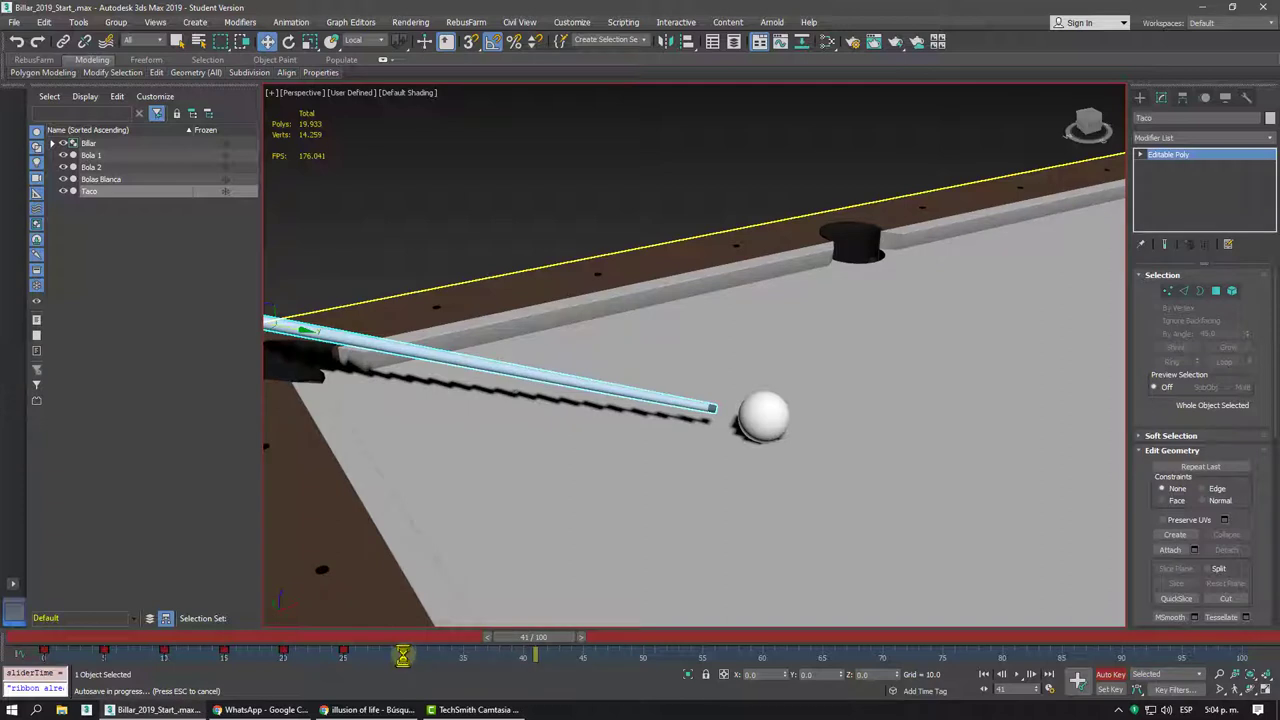
key(Escape)
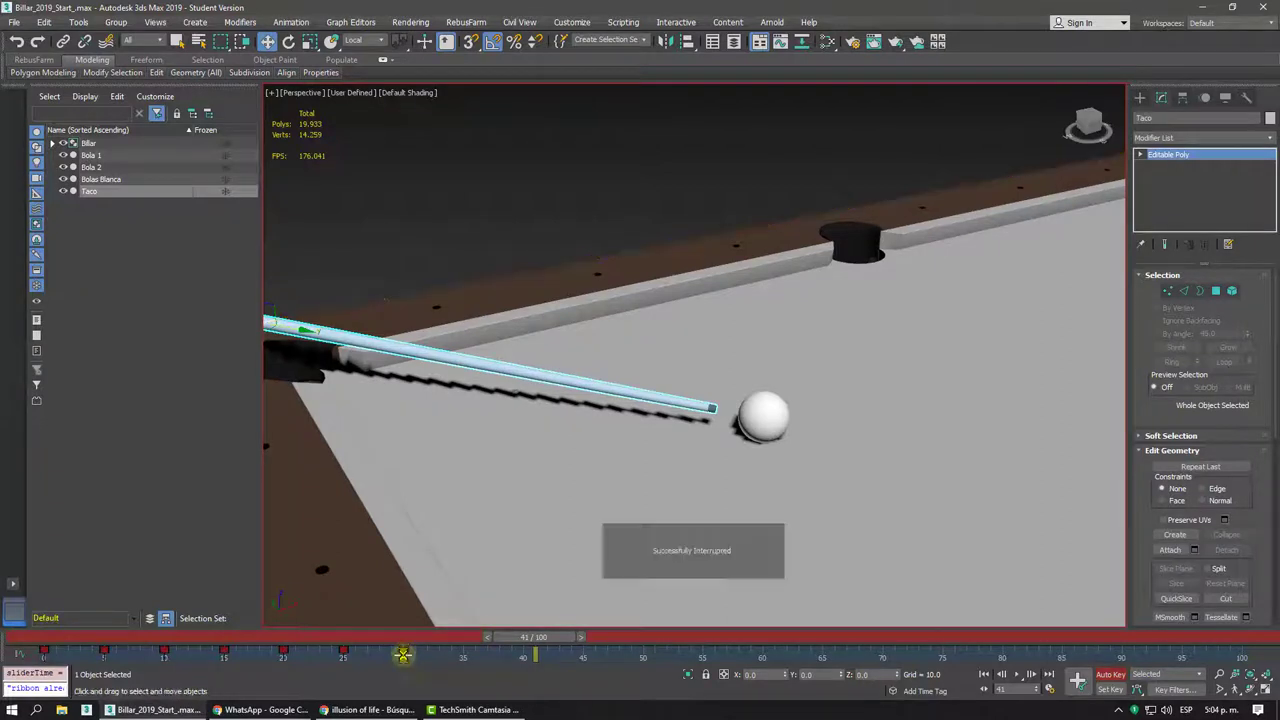
- Shift the cue's keys later: frame 30 to 33, 10 to 13, and 5 to 8
drag(403, 654, 441, 654)
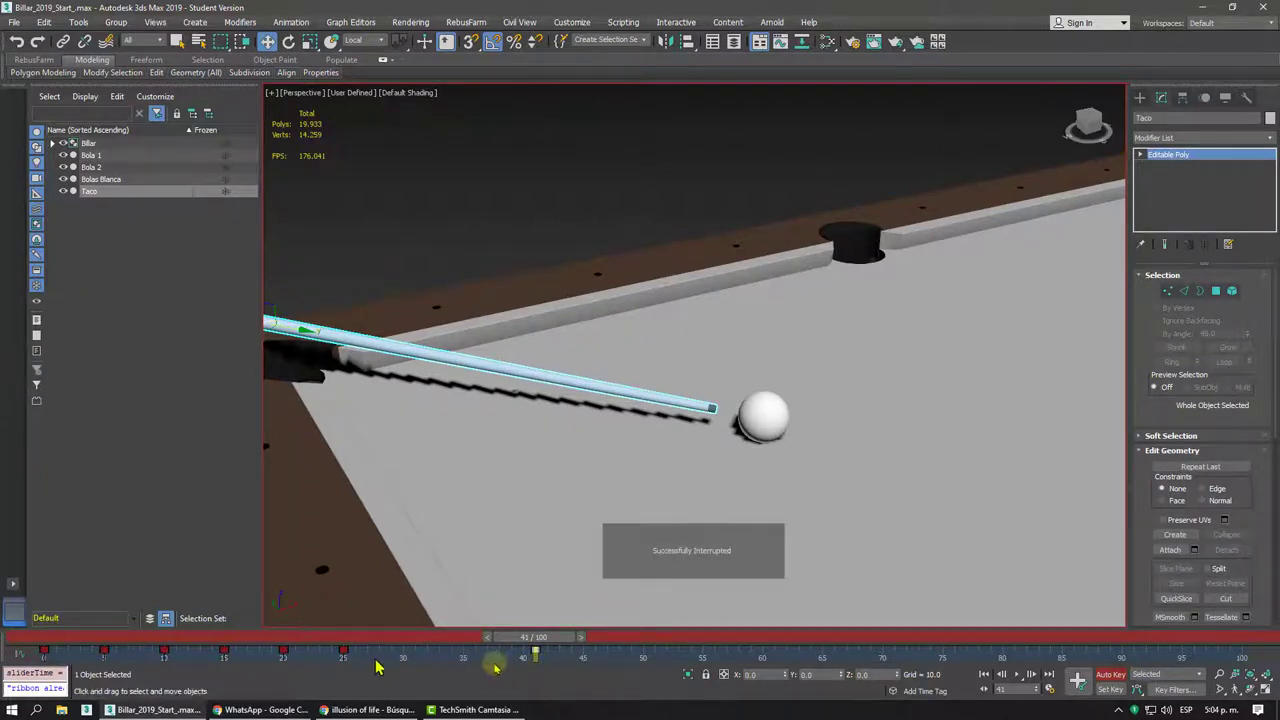
mouse_move(343, 656)
shift+mouse_down()
mouse_move(439, 656)
mouse_move(295, 656)
shift+mouse_up()
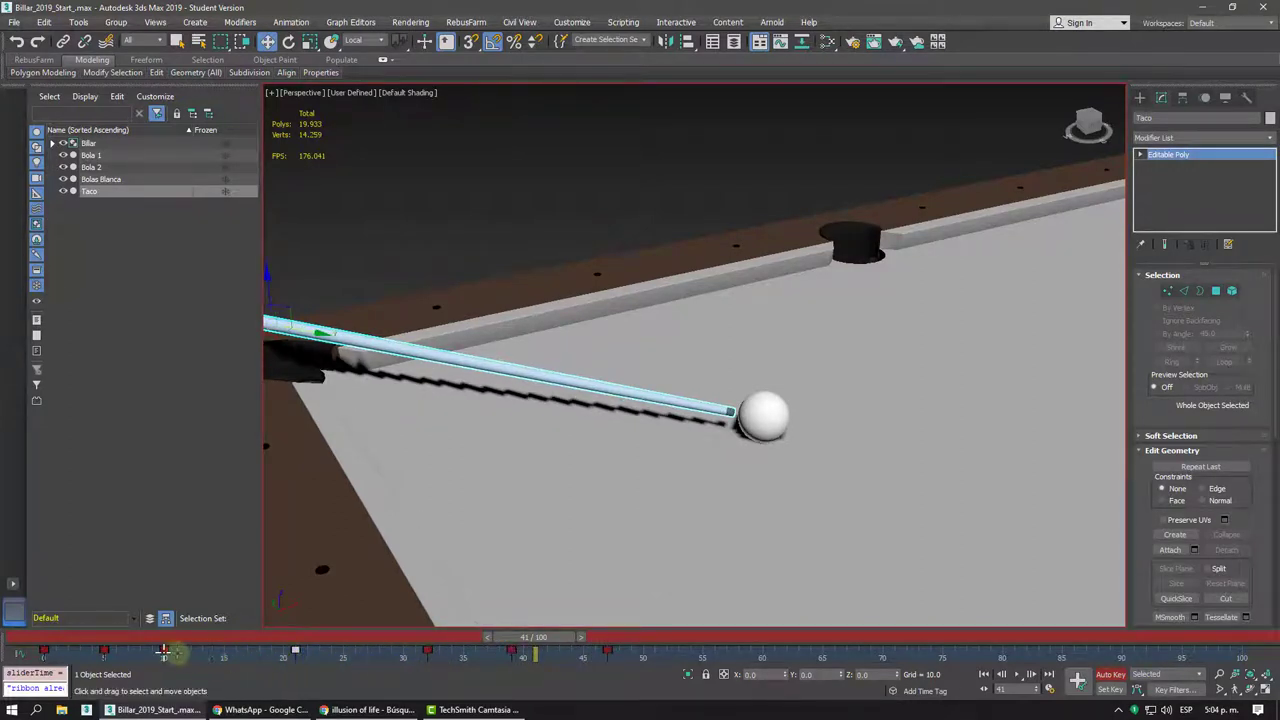
drag(163, 654, 201, 655)
drag(104, 655, 138, 667)
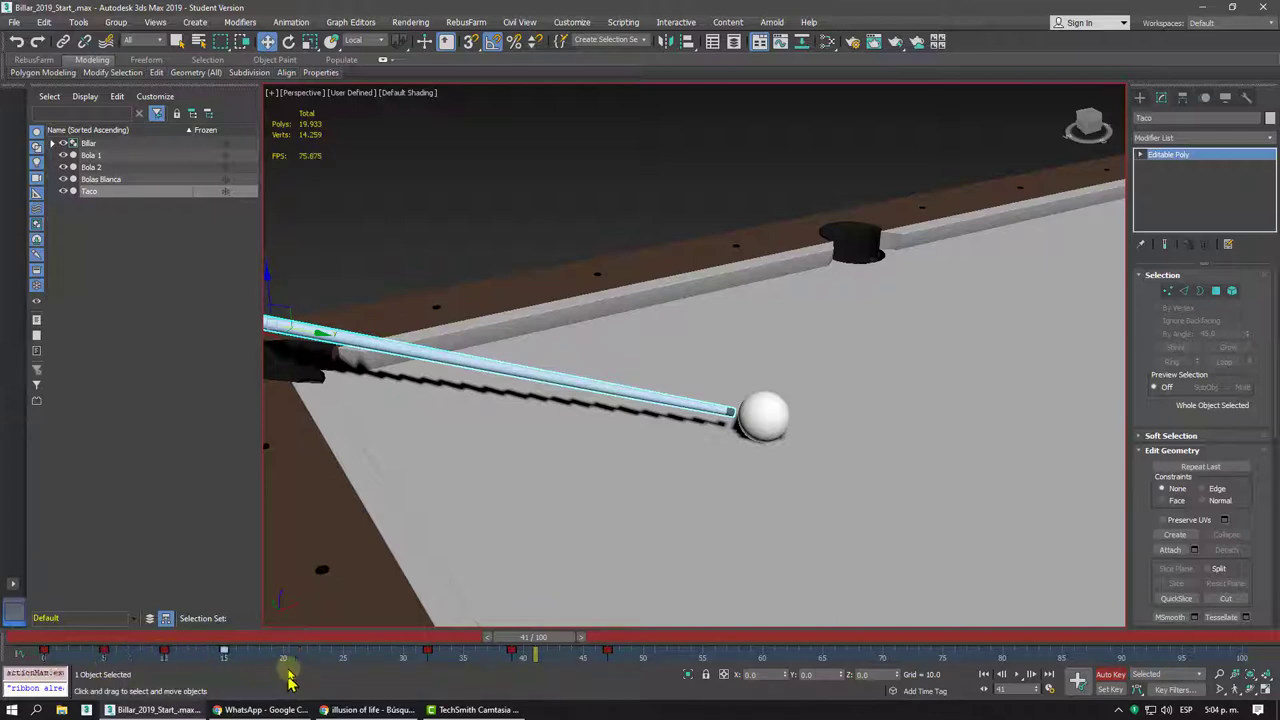
- Show the selection range, select cue keys 0–30, and scale them out to end near frame 93
right_click(445, 661)
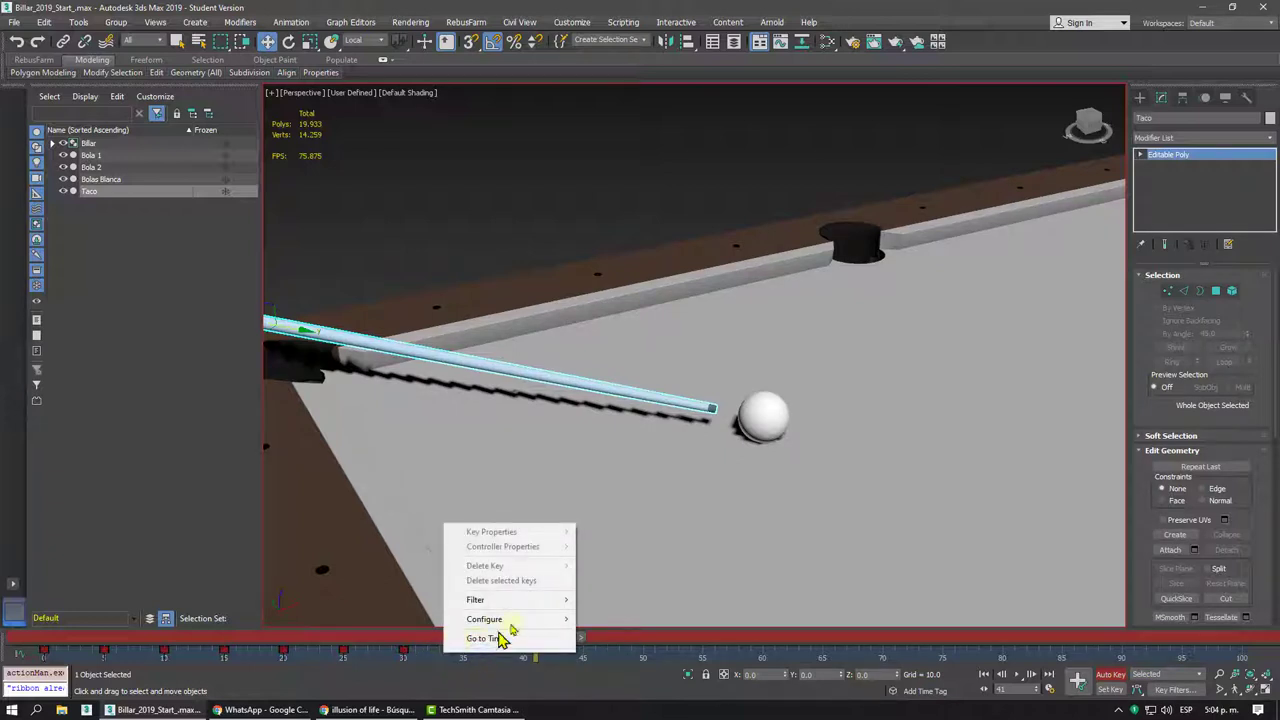
mouse_move(484, 619)
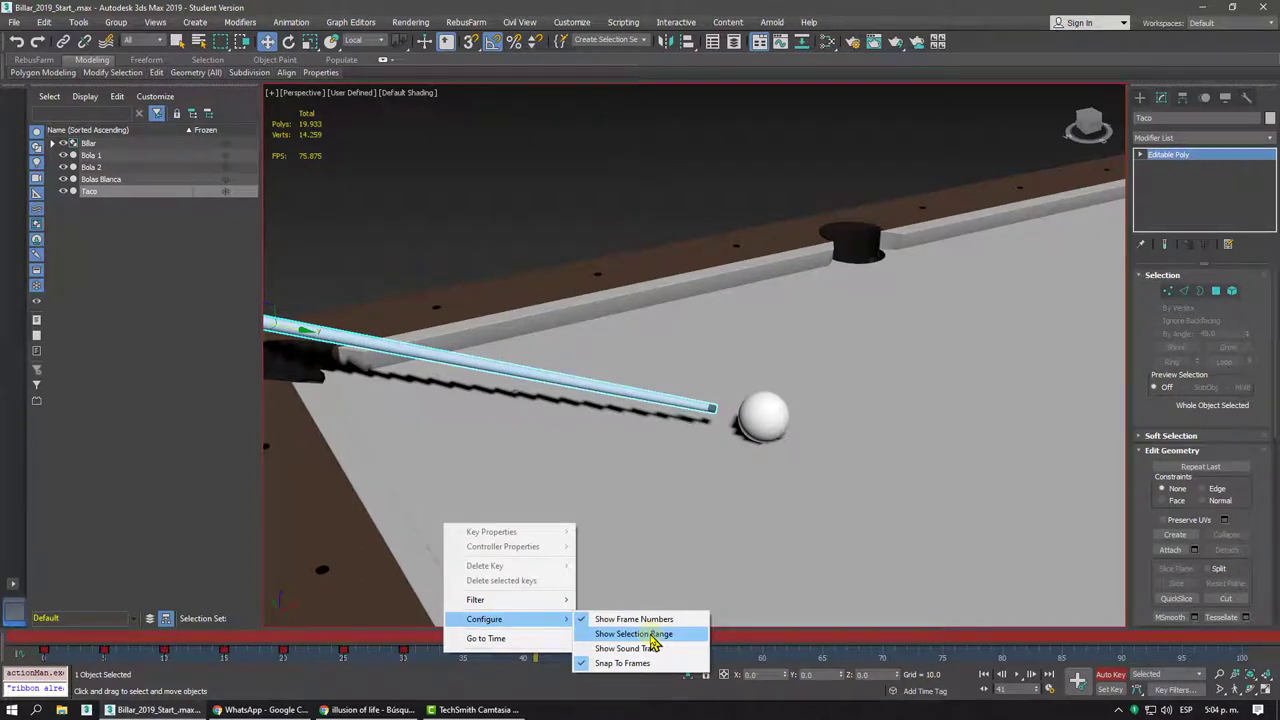
click(653, 637)
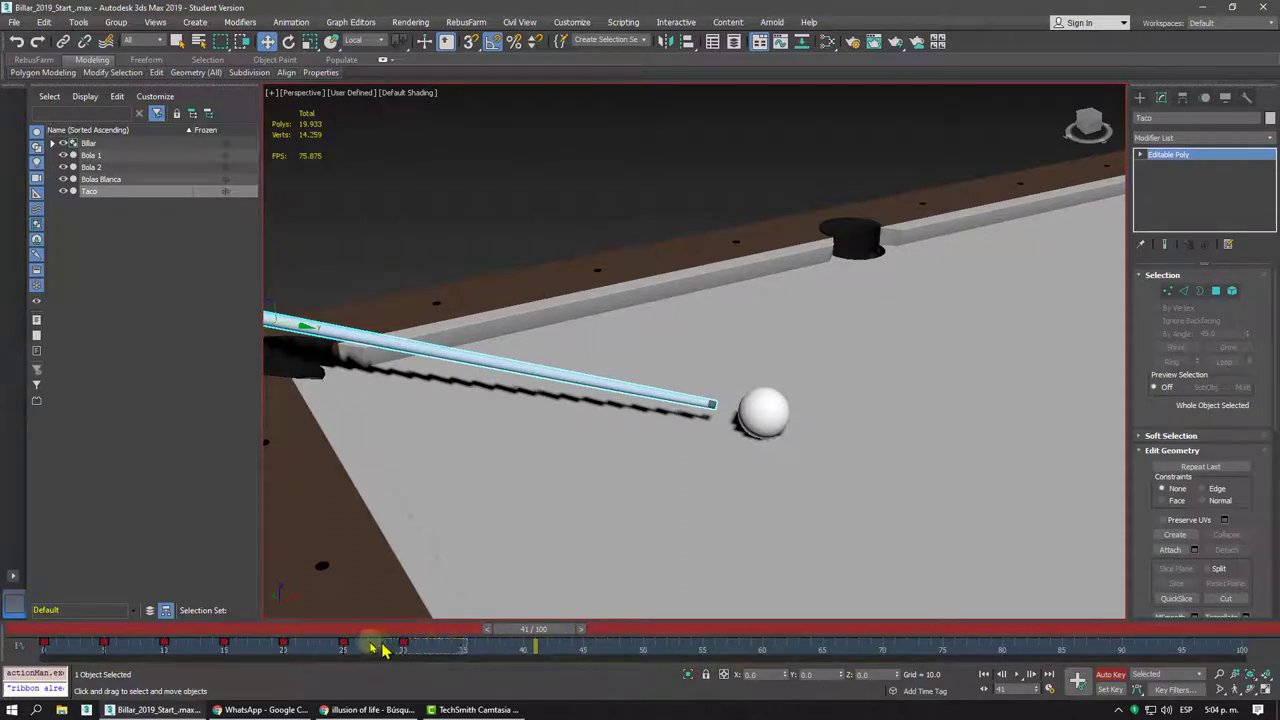
drag(383, 650, 16, 647)
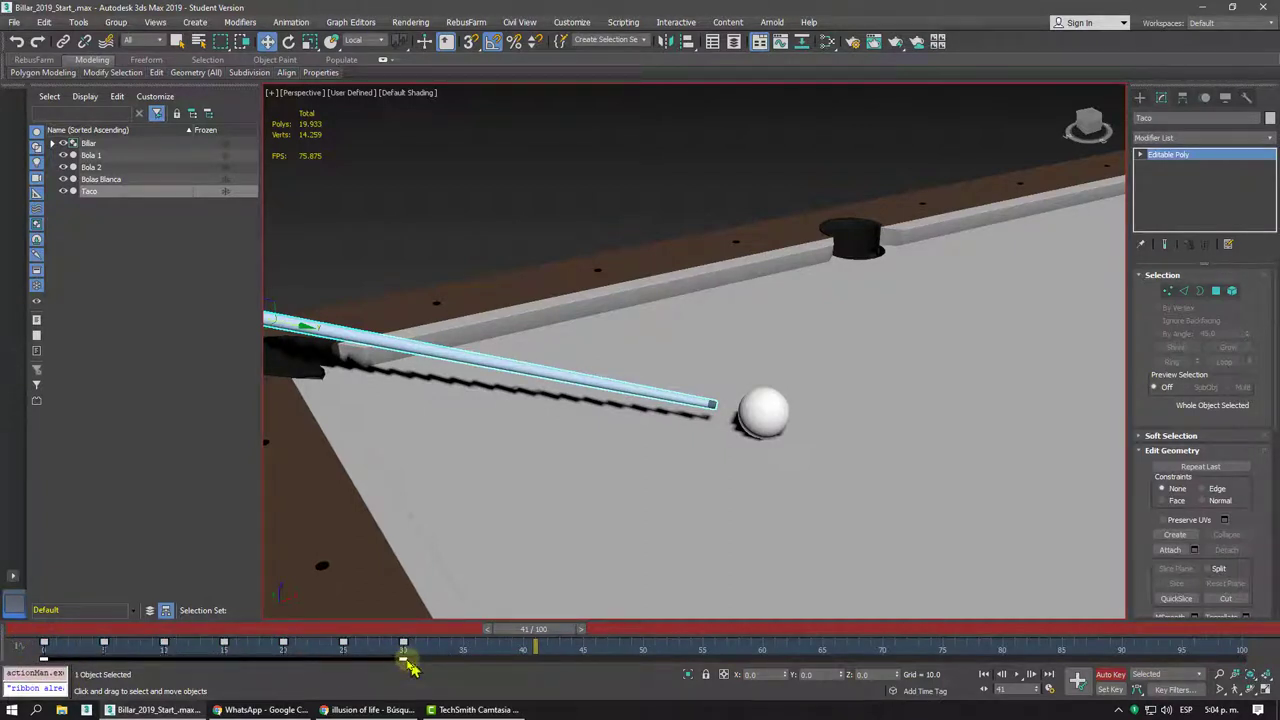
mouse_move(399, 658)
mouse_down()
mouse_move(661, 679)
mouse_move(557, 665)
mouse_up()
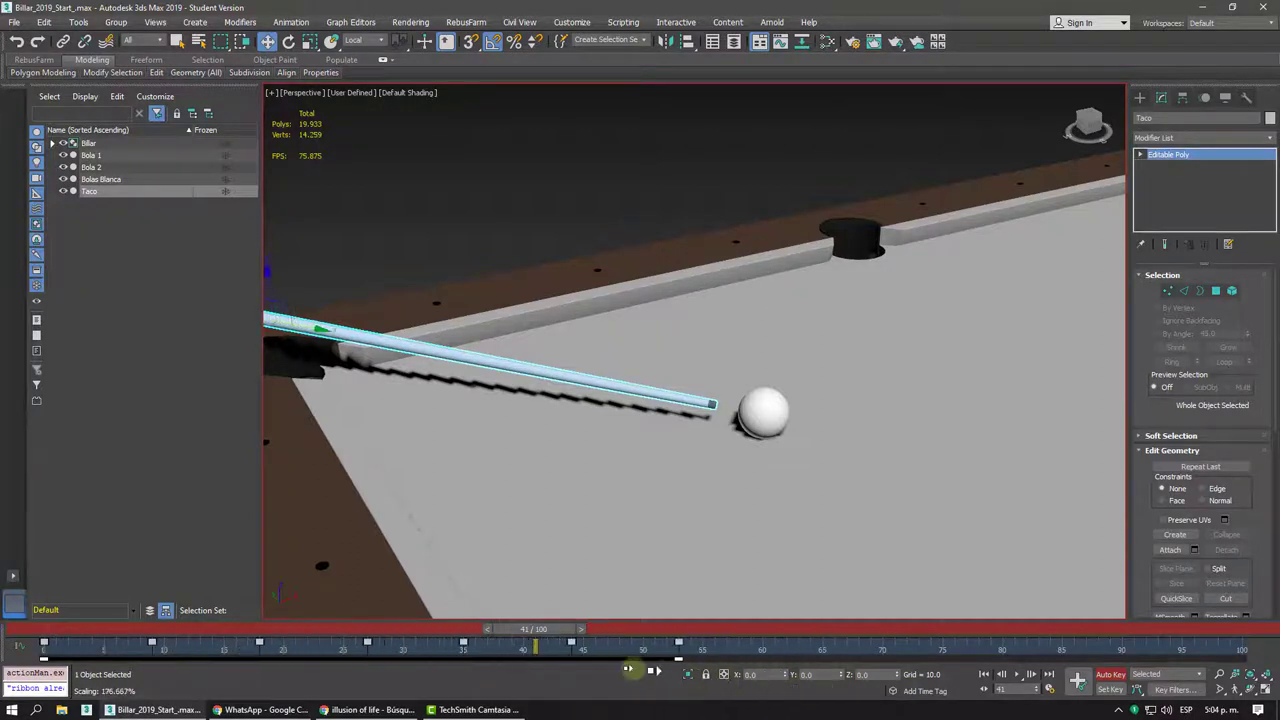
drag(731, 687, 1108, 687)
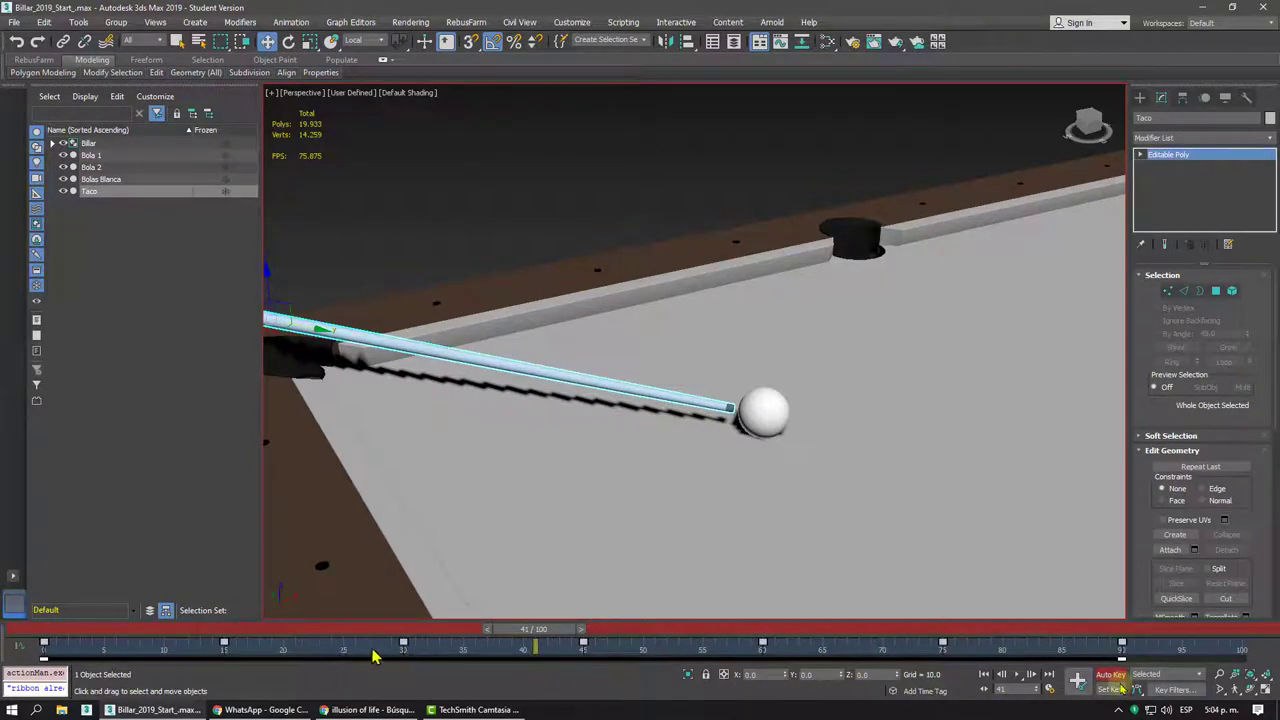
drag(540, 638, 50, 630)
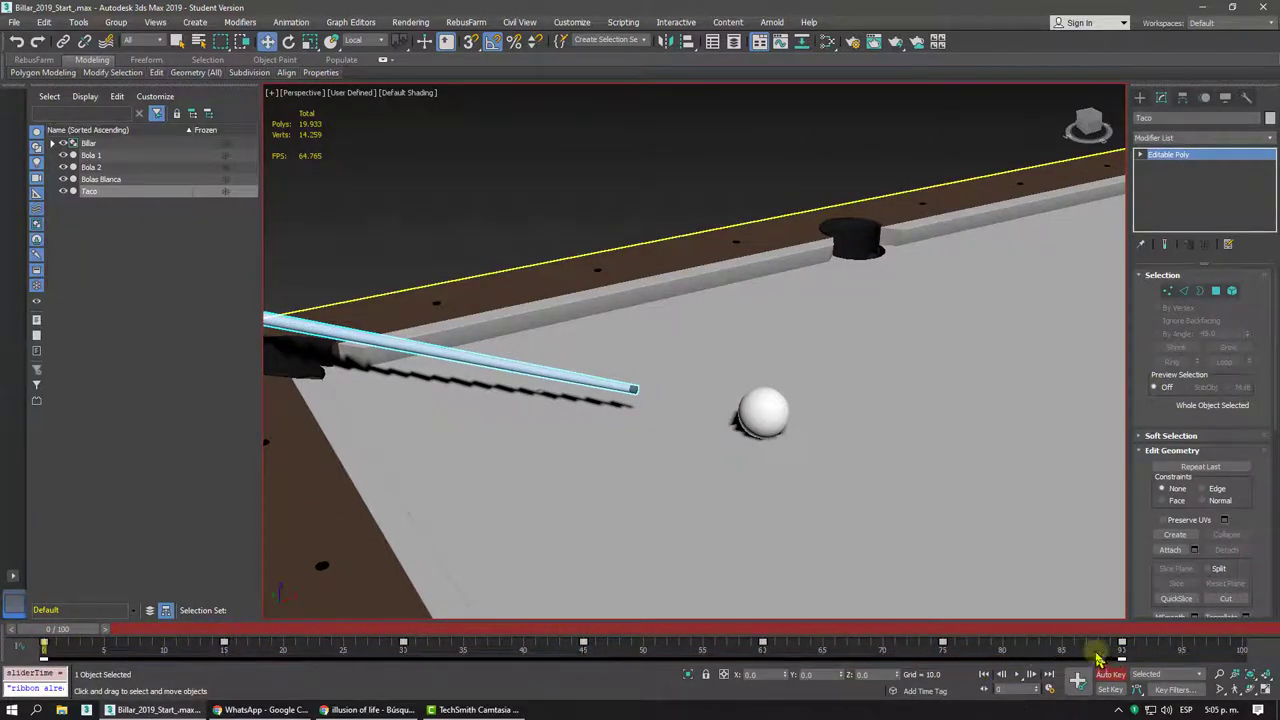
- Play back the retimed cue animation and review its keys around frames 62–91
click(1097, 652)
click(1020, 678)
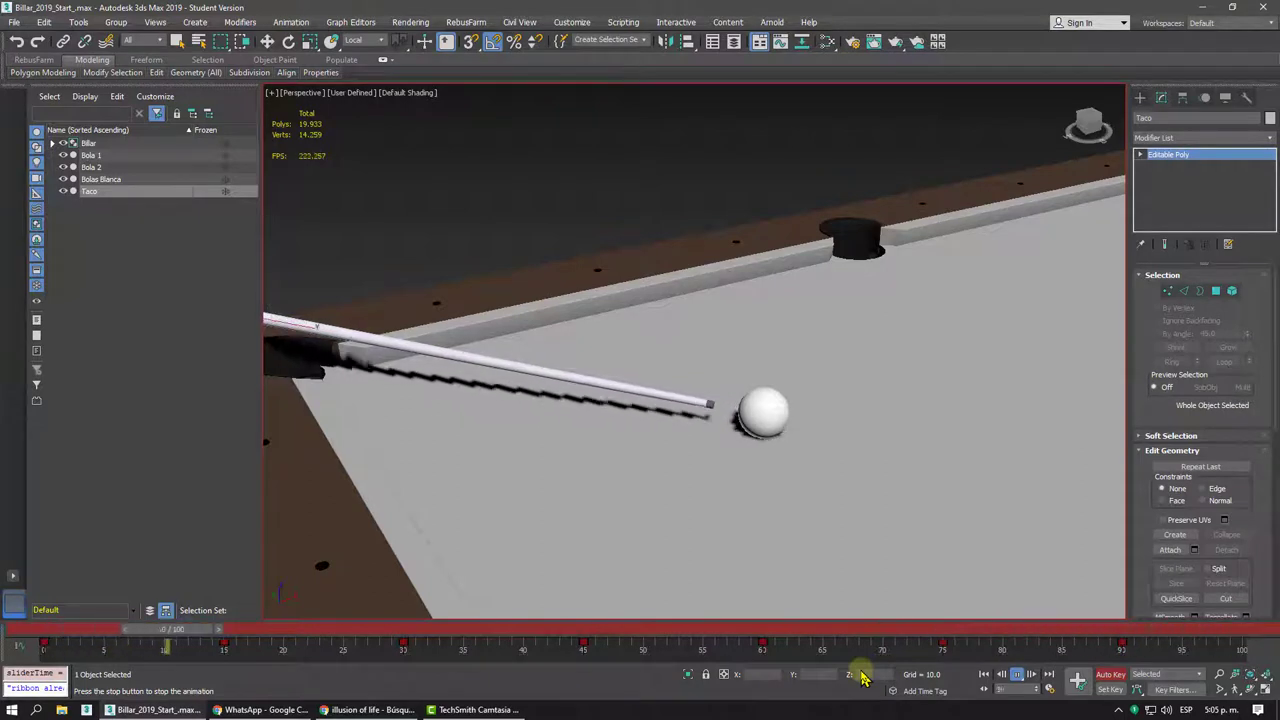
click(1017, 675)
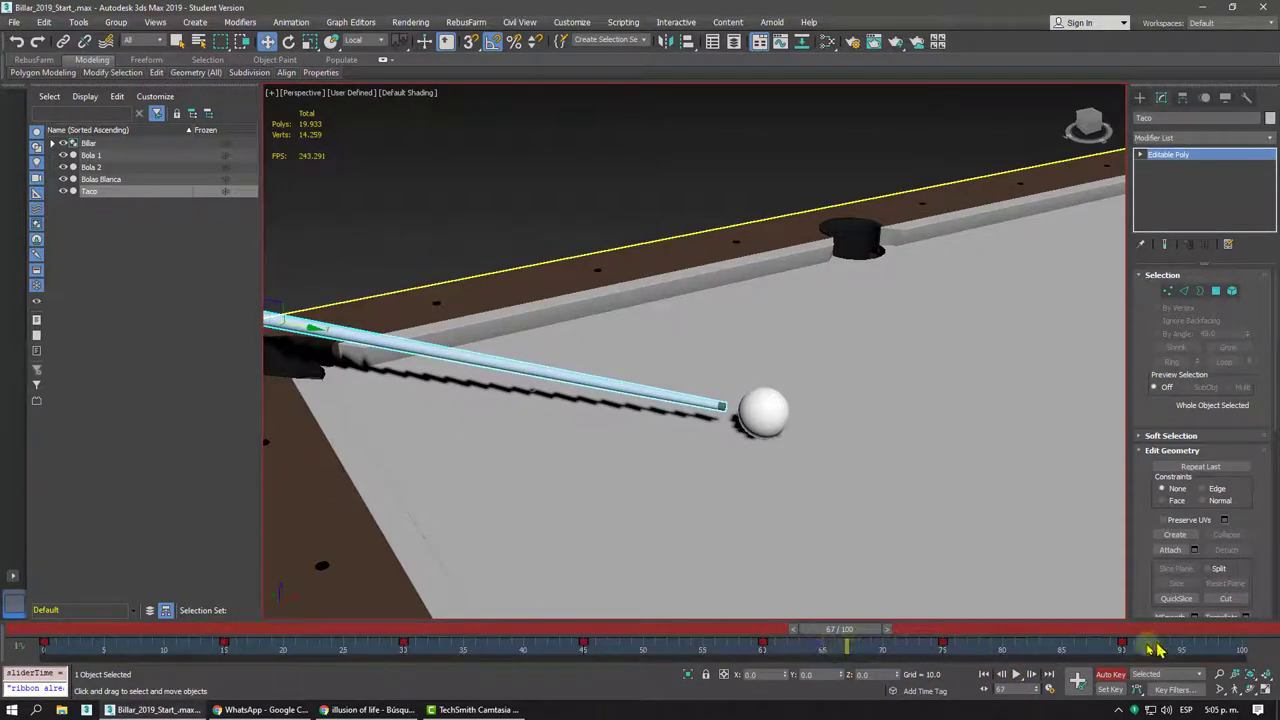
mouse_move(748, 660)
mouse_down()
mouse_move(760, 657)
mouse_move(690, 656)
mouse_up()
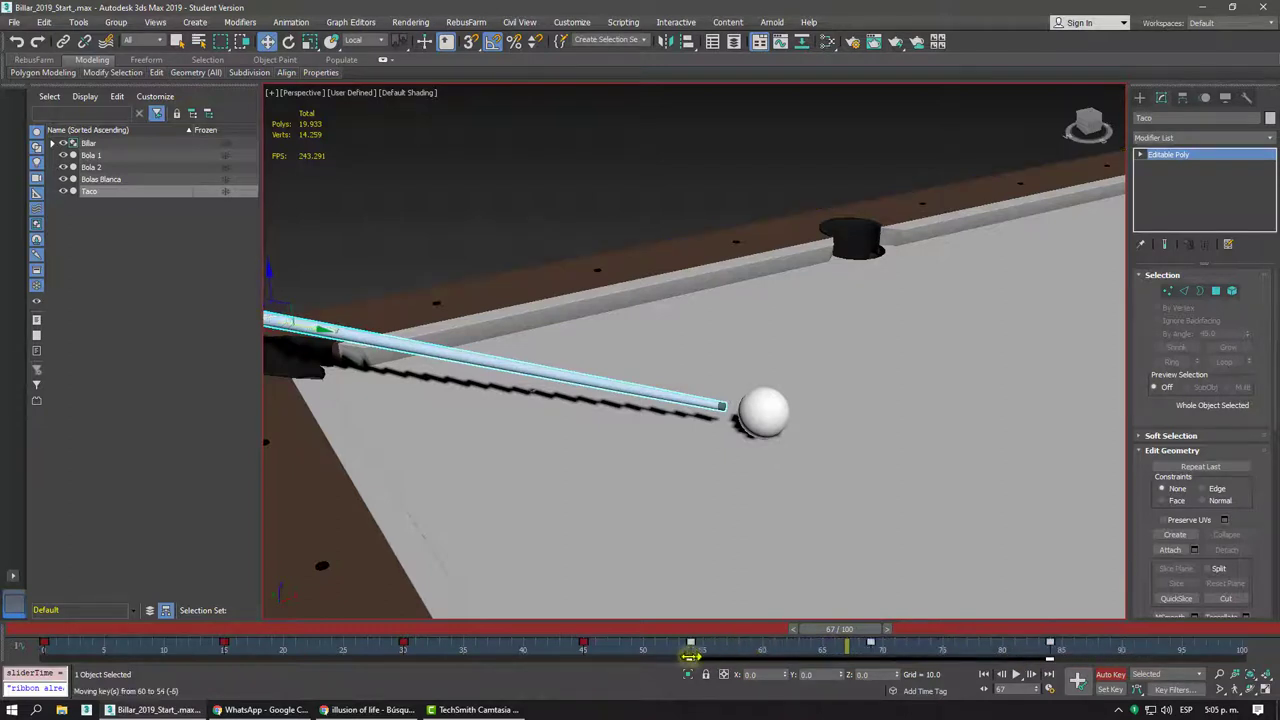
click(863, 650)
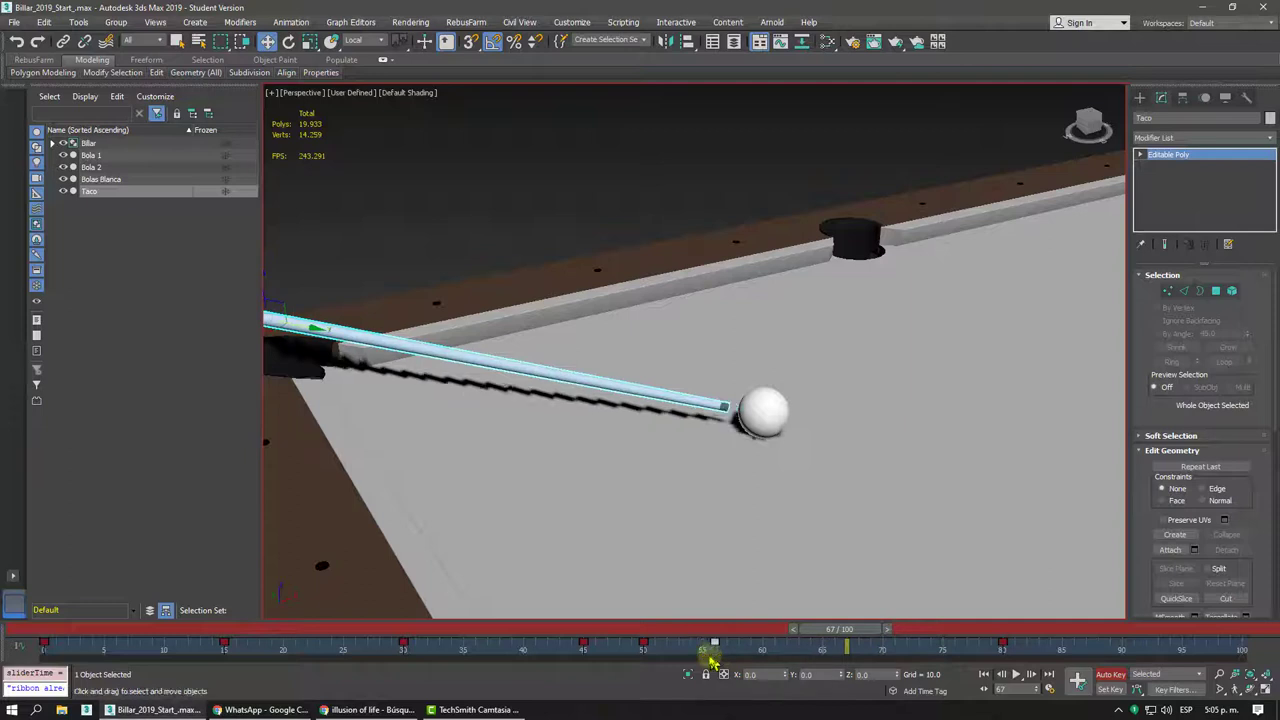
key(Home)
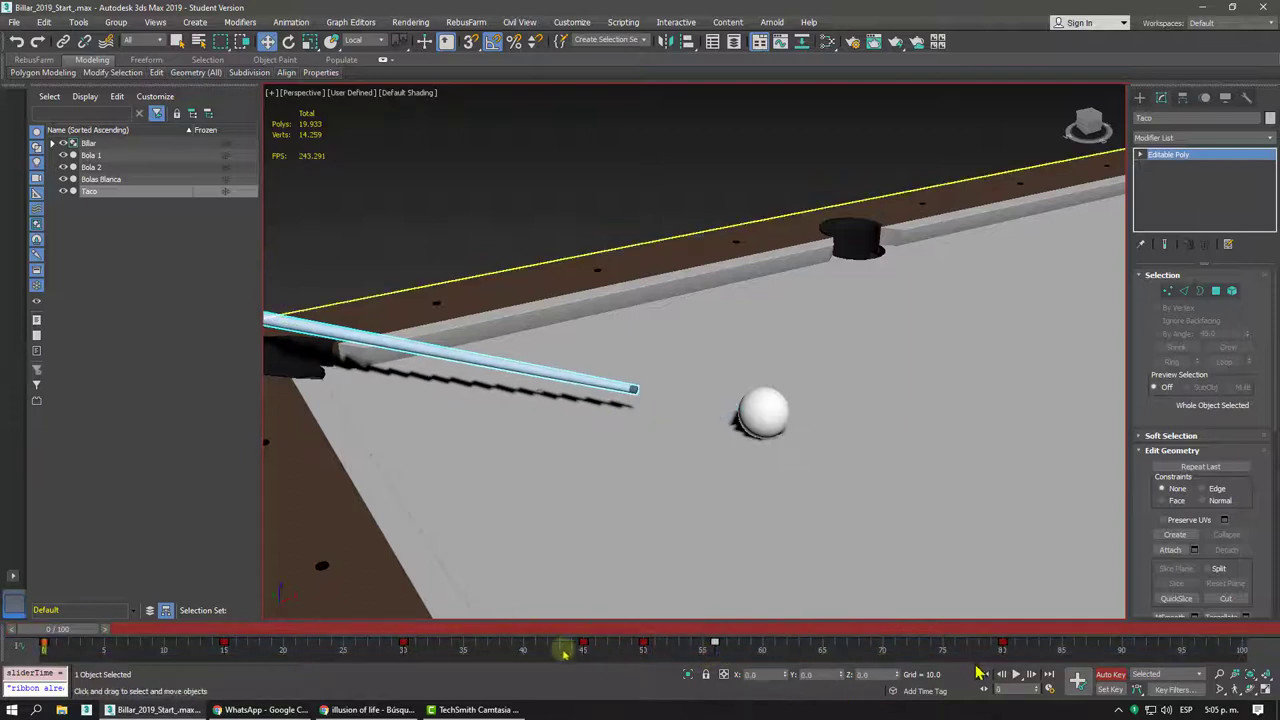
click(1015, 675)
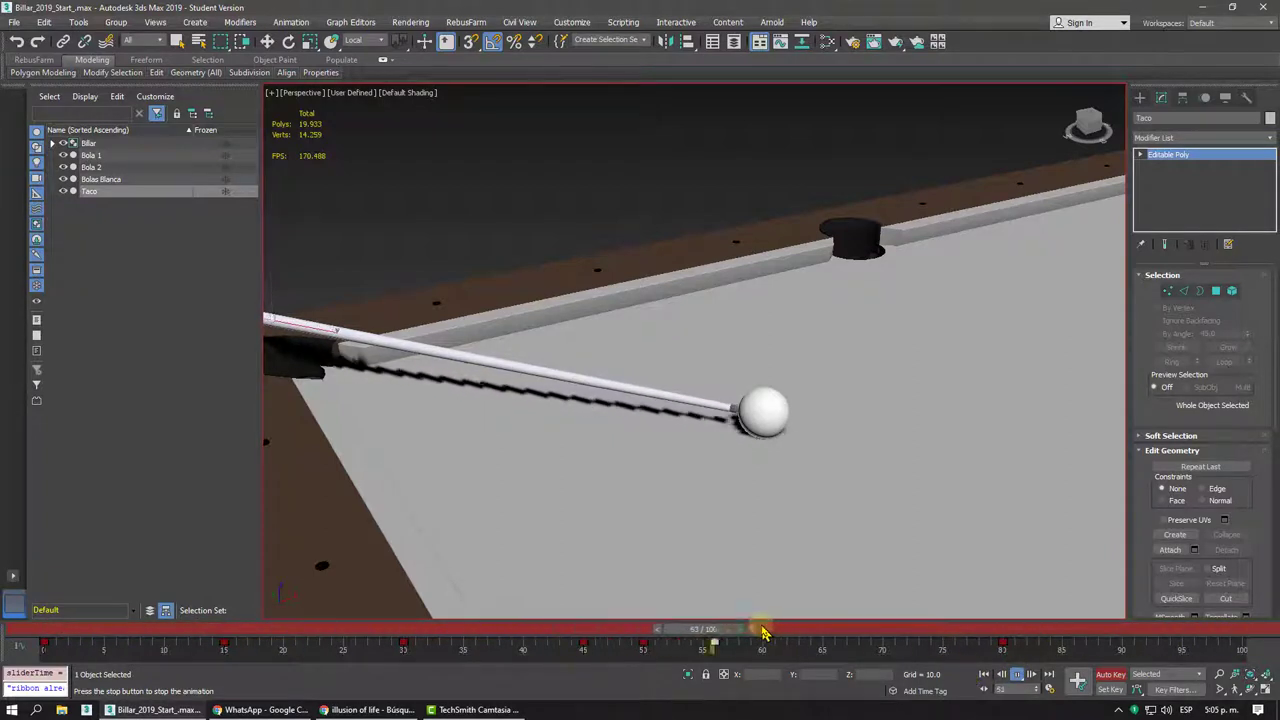
mouse_move(762, 632)
mouse_down()
mouse_move(48, 642)
mouse_move(968, 690)
mouse_up()
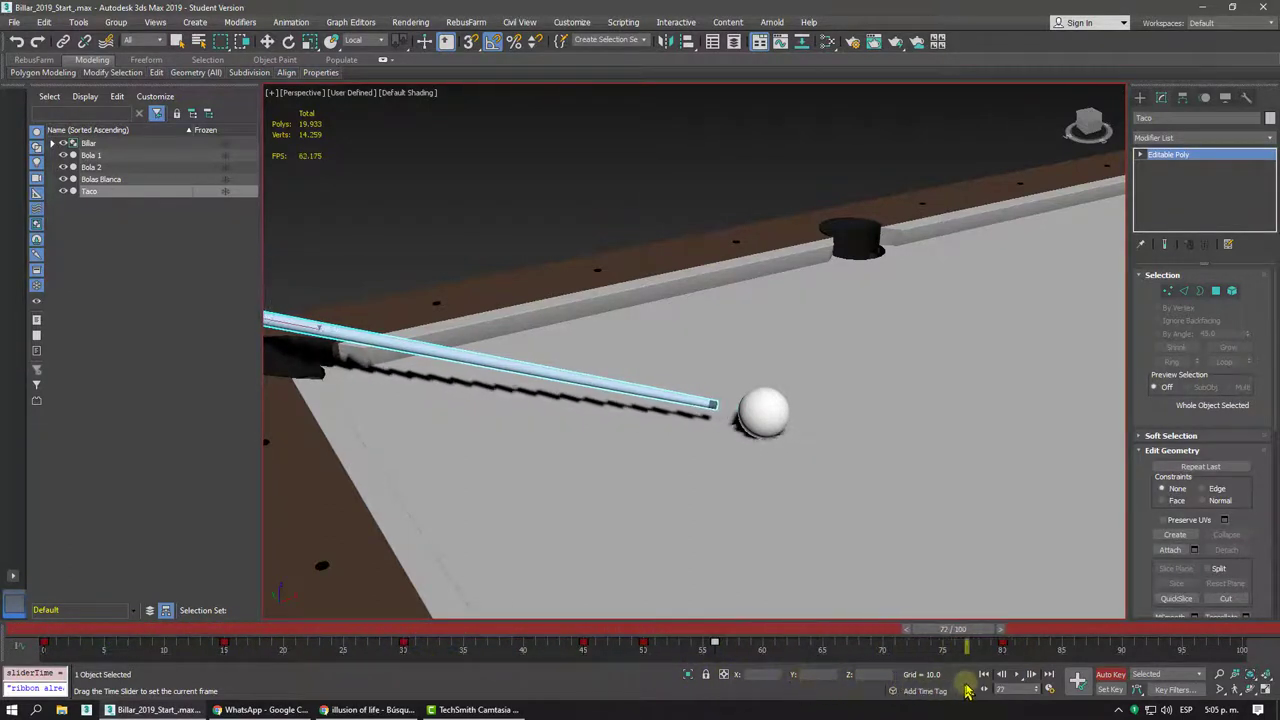
- Settle on frame 79 with Move active and frame the cue and white ball in Perspective
key(w)
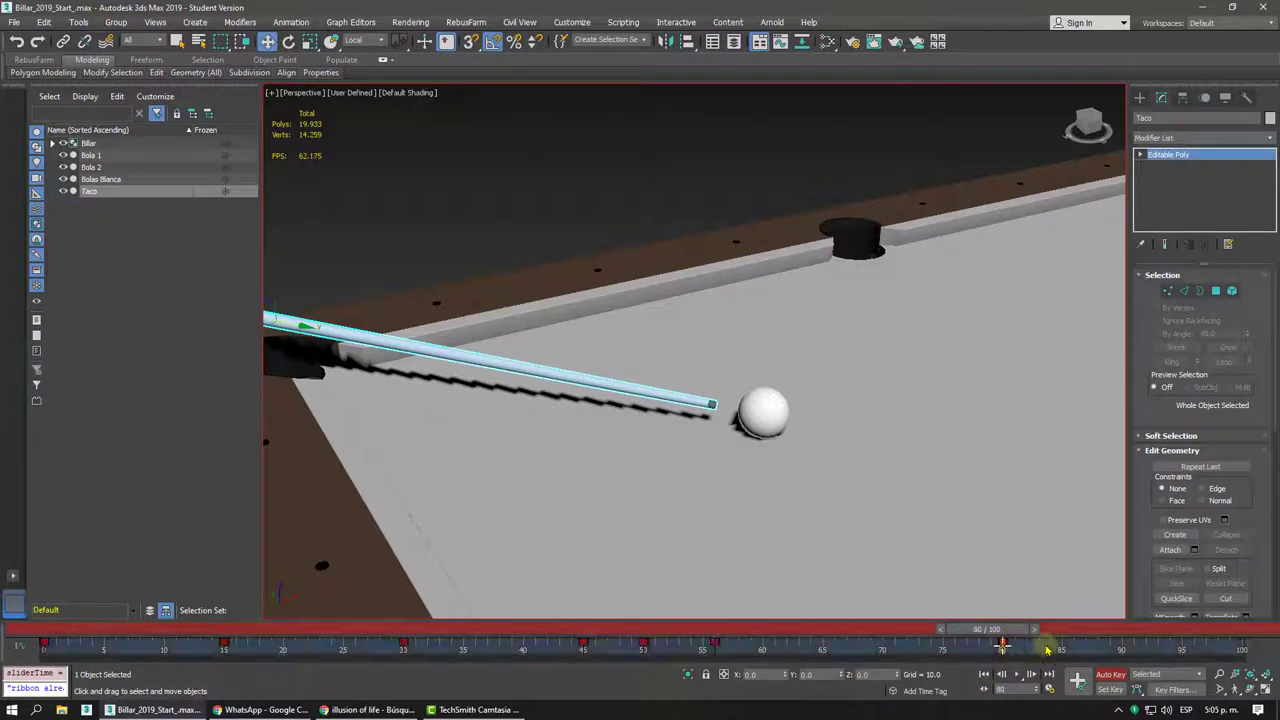
drag(997, 638, 278, 632)
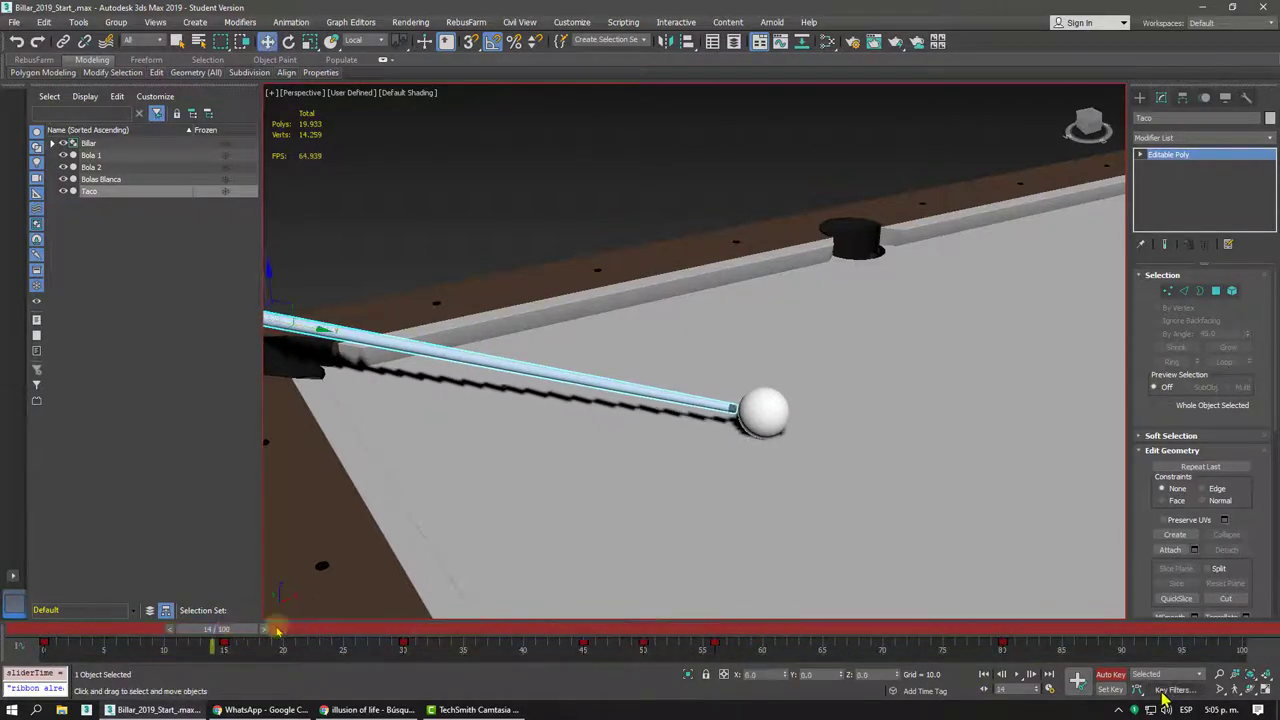
click(1015, 675)
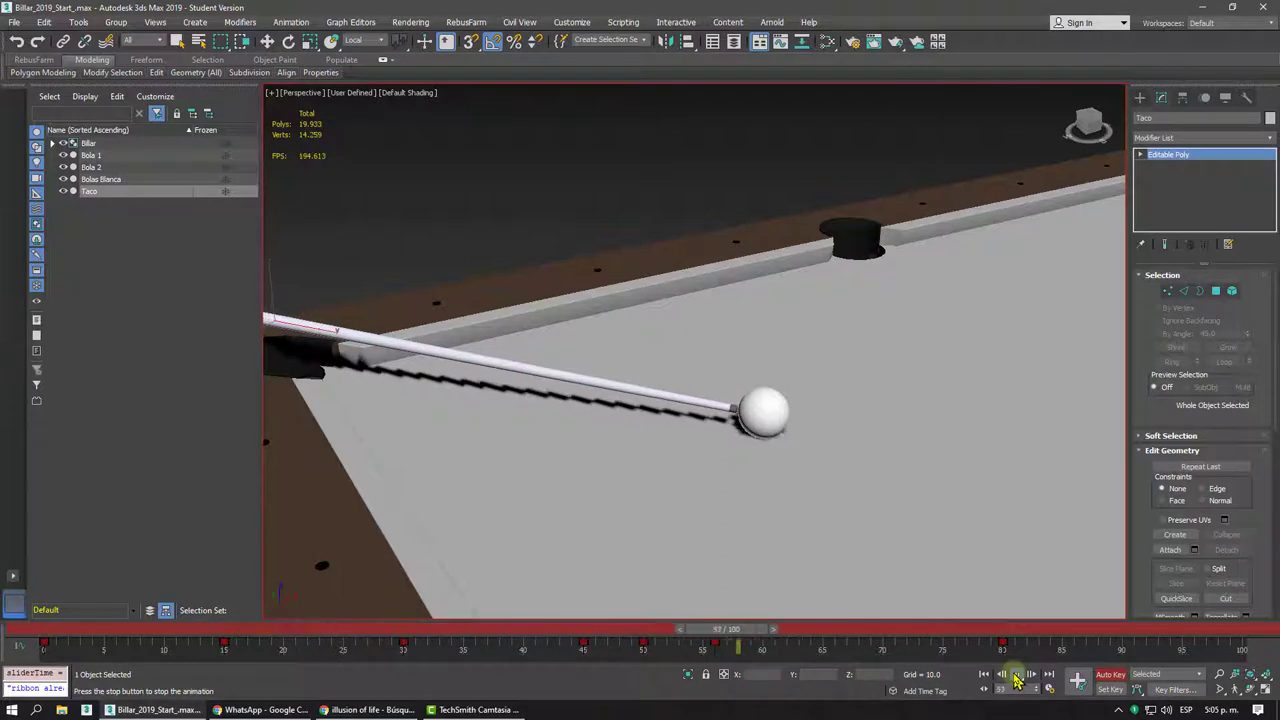
click(1016, 676)
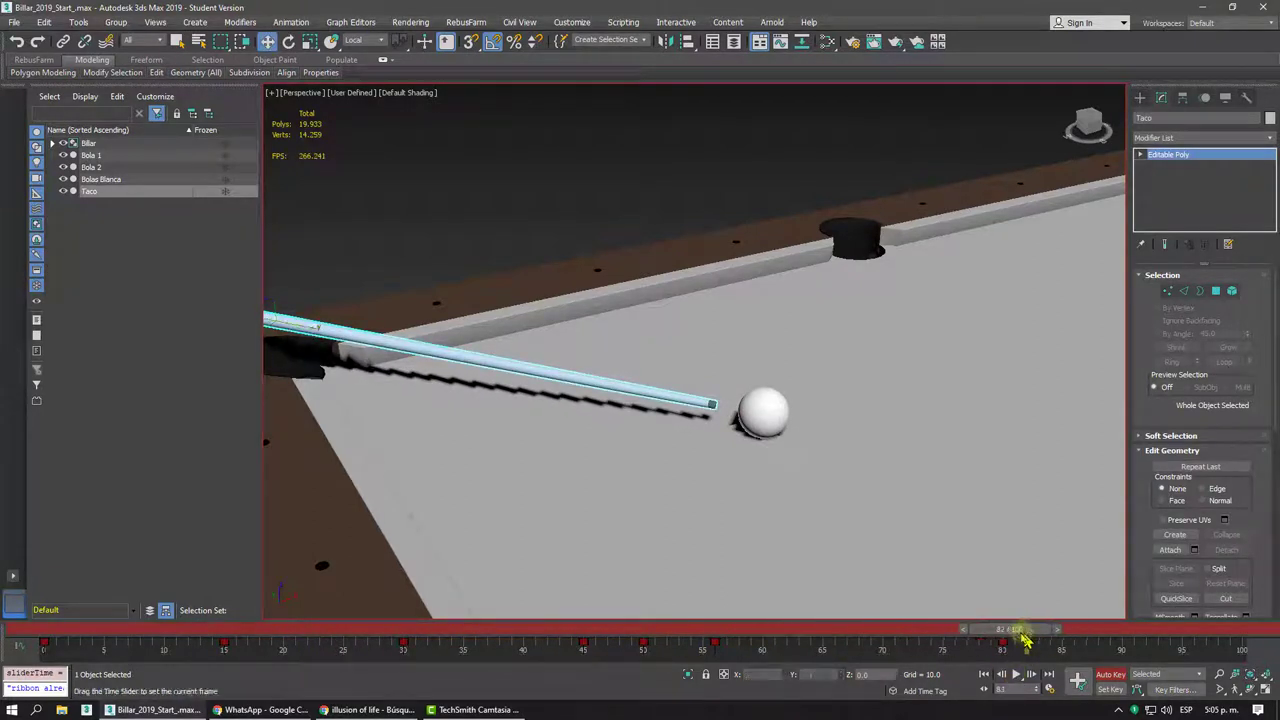
drag(1030, 645, 1005, 640)
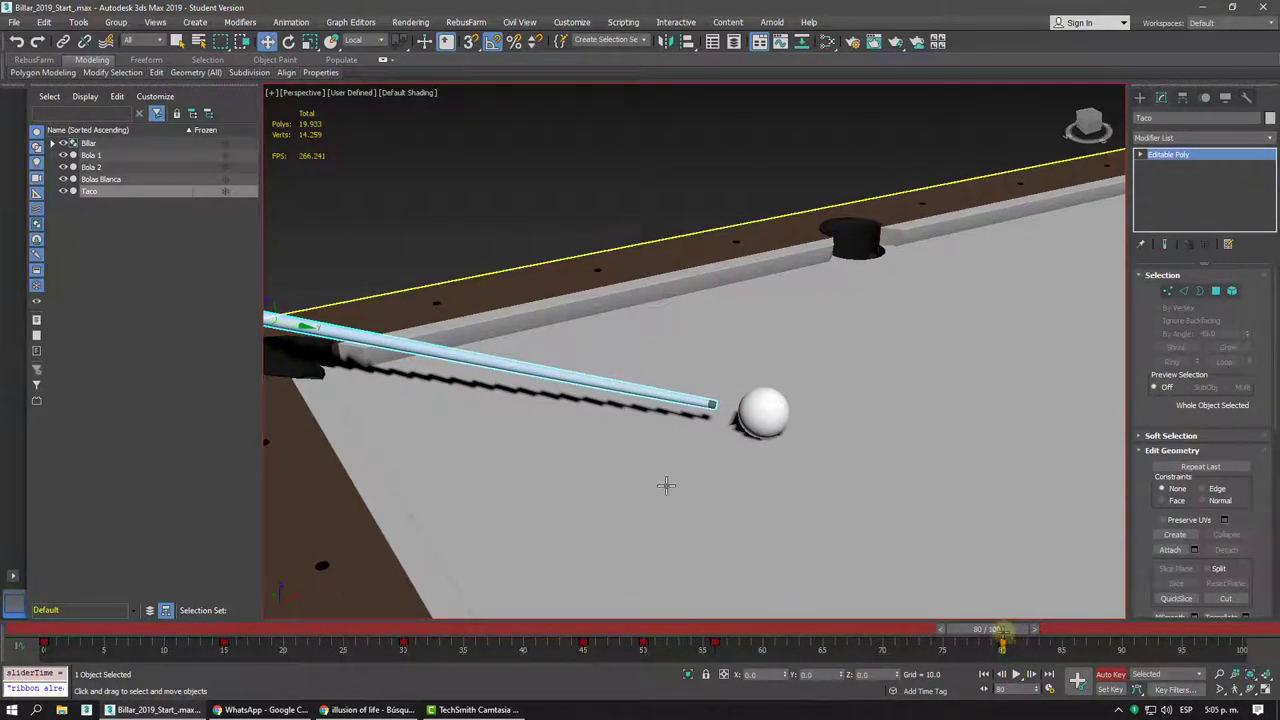
drag(645, 638, 1010, 632)
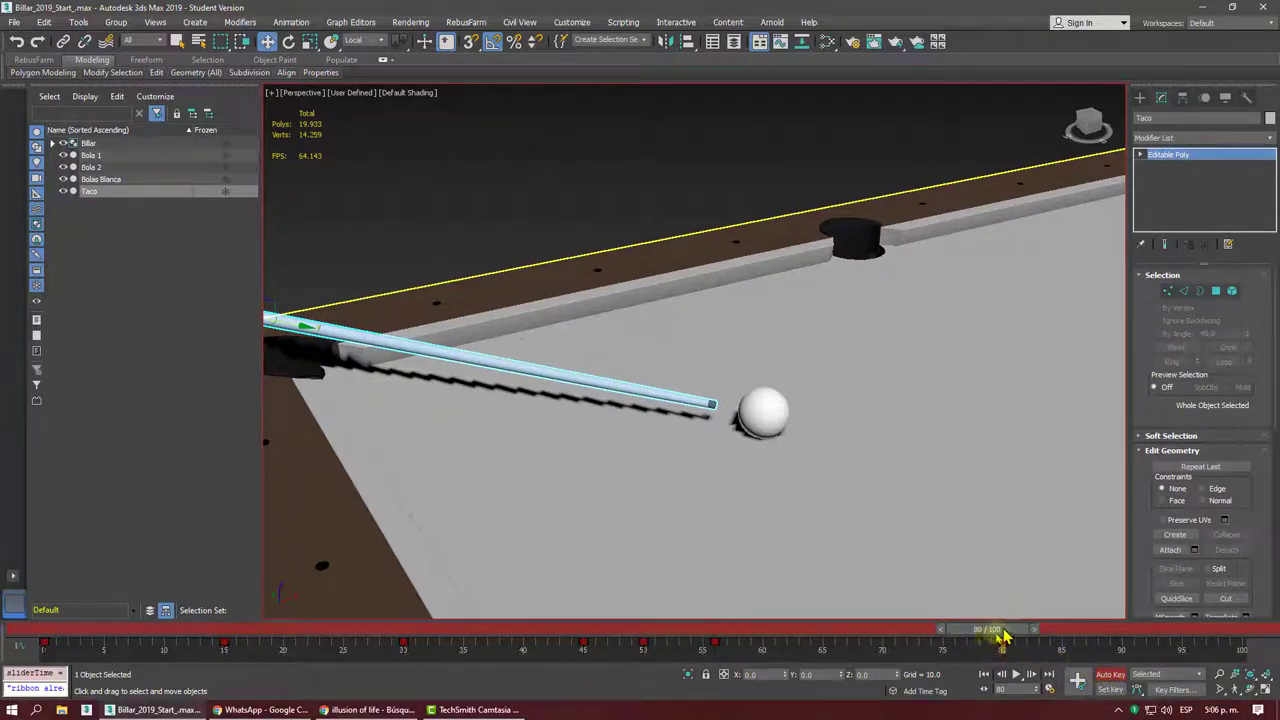
drag(1003, 636, 1008, 636)
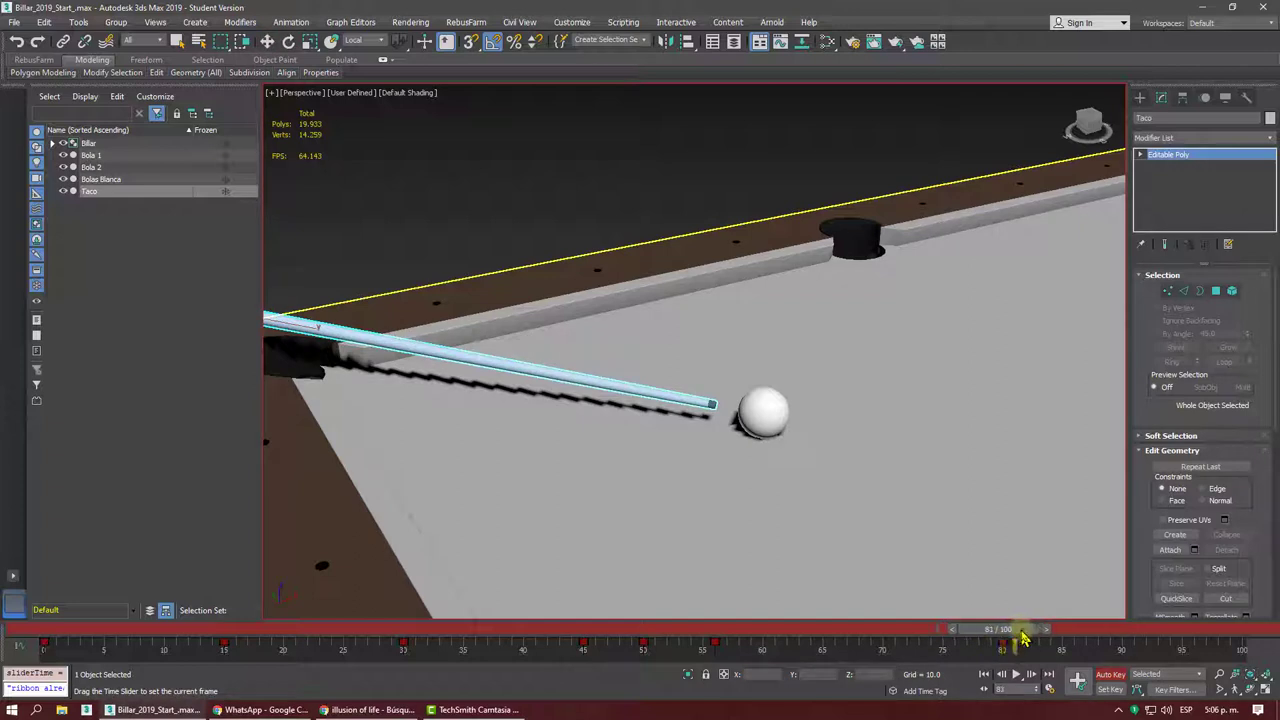
middle_drag(734, 449, 820, 546)
- Pull the cue back from the white ball at frame 83 and replay to check the strike
key(w)
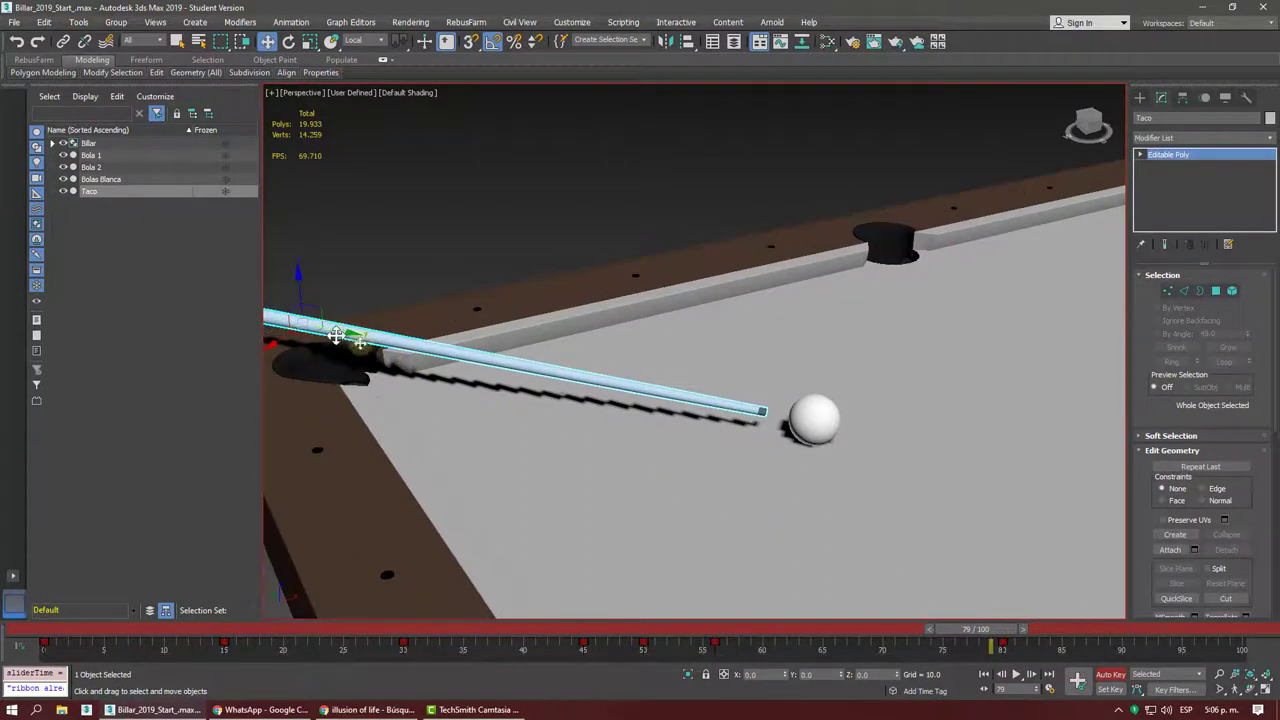
drag(358, 342, 250, 332)
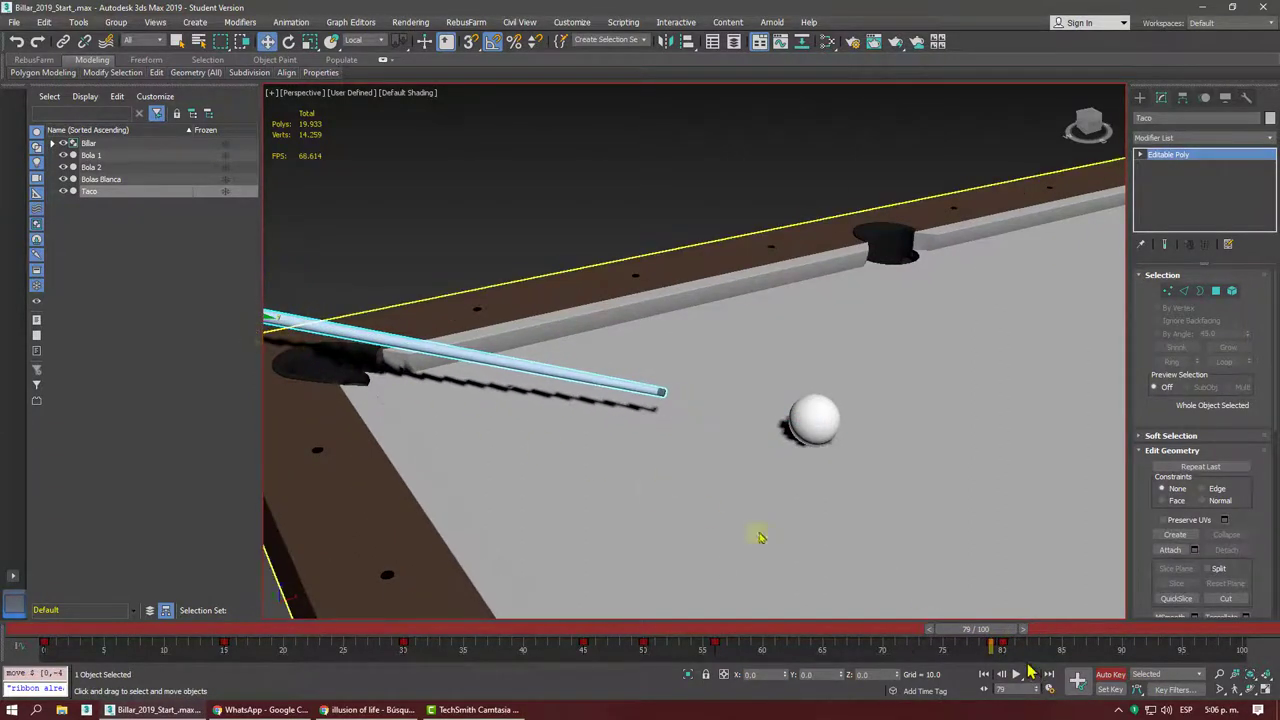
mouse_move(1001, 633)
mouse_down()
mouse_move(1027, 633)
mouse_move(990, 633)
mouse_move(1008, 634)
mouse_up()
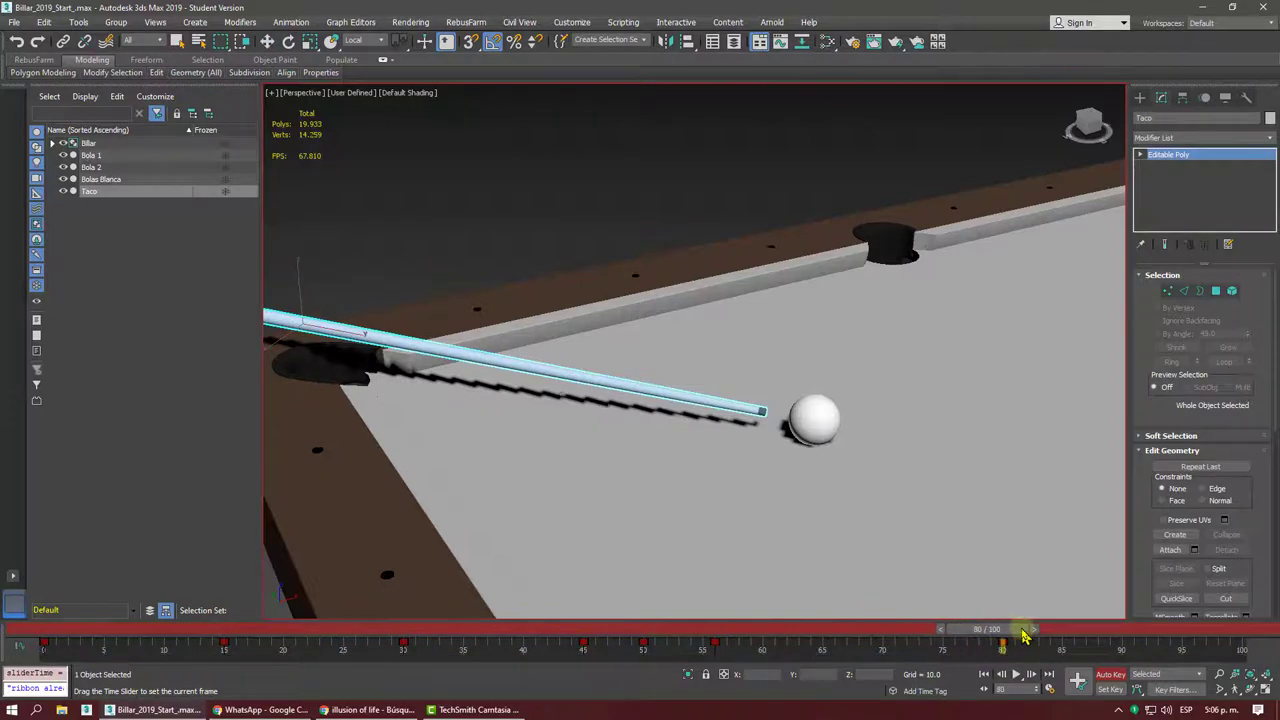
key(w)
scroll(590, 360, down, 5)
scroll(590, 360, up, 5)
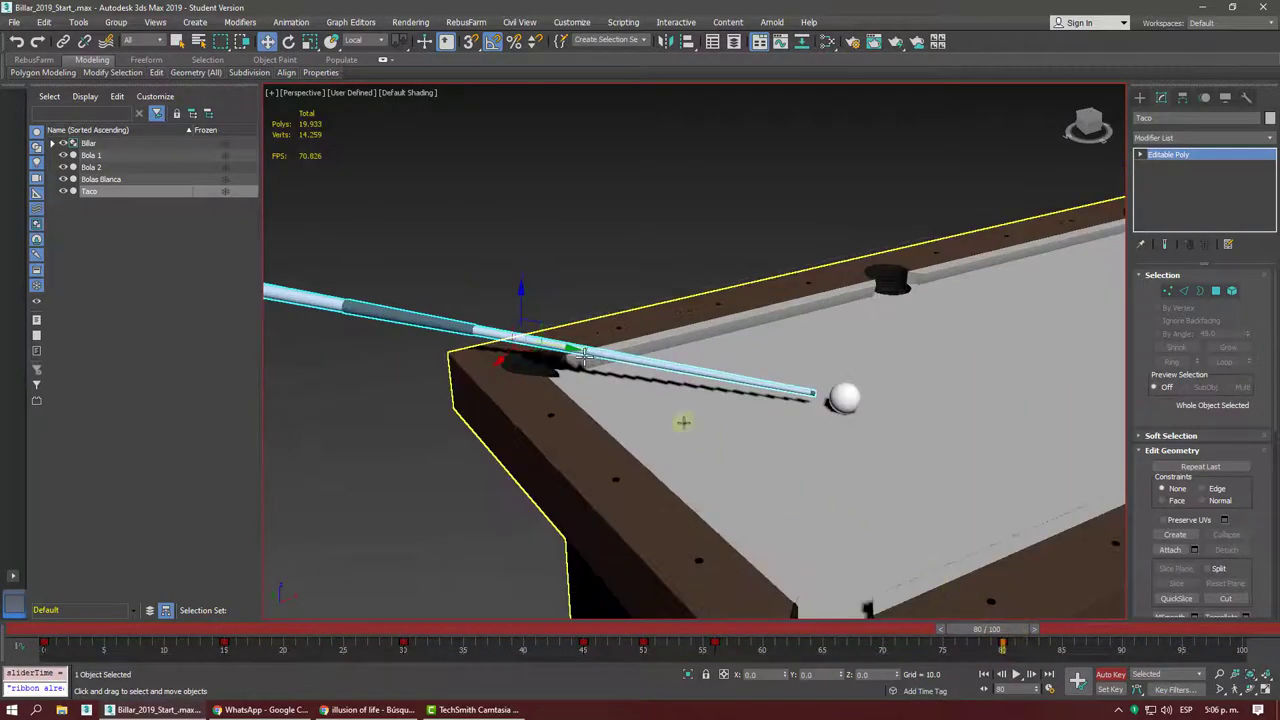
drag(583, 355, 502, 343)
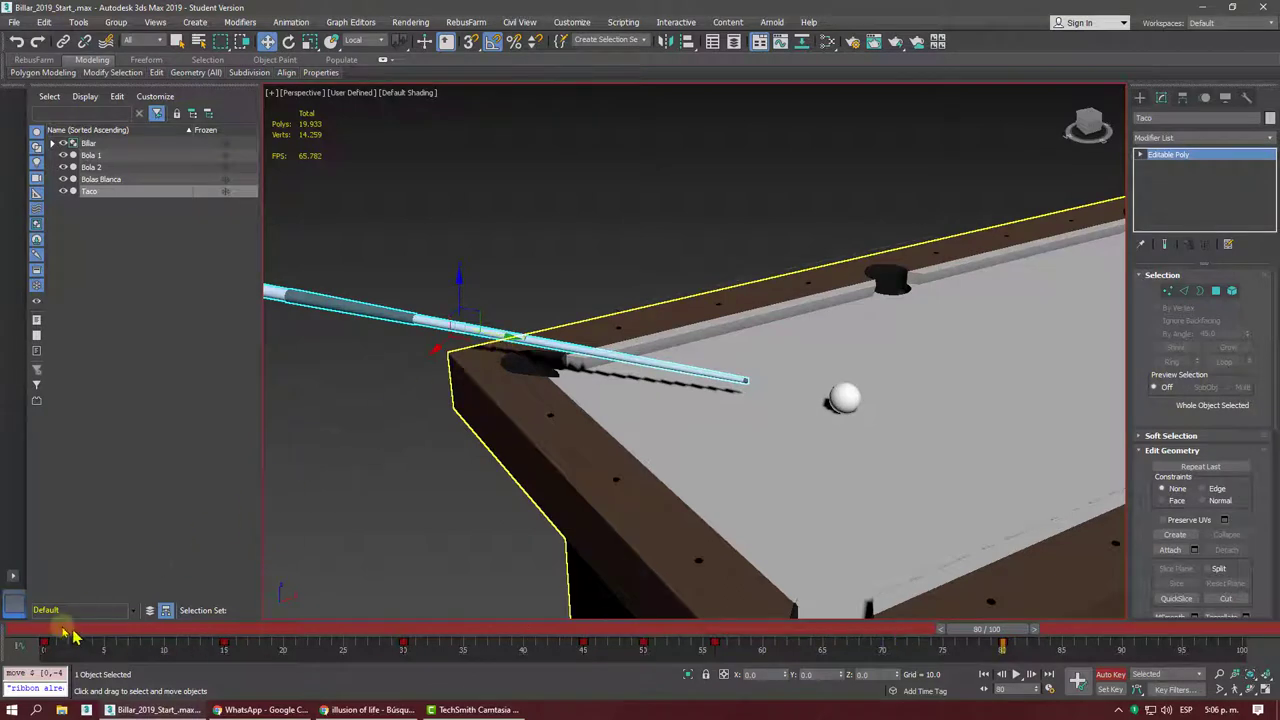
drag(72, 634, 43, 630)
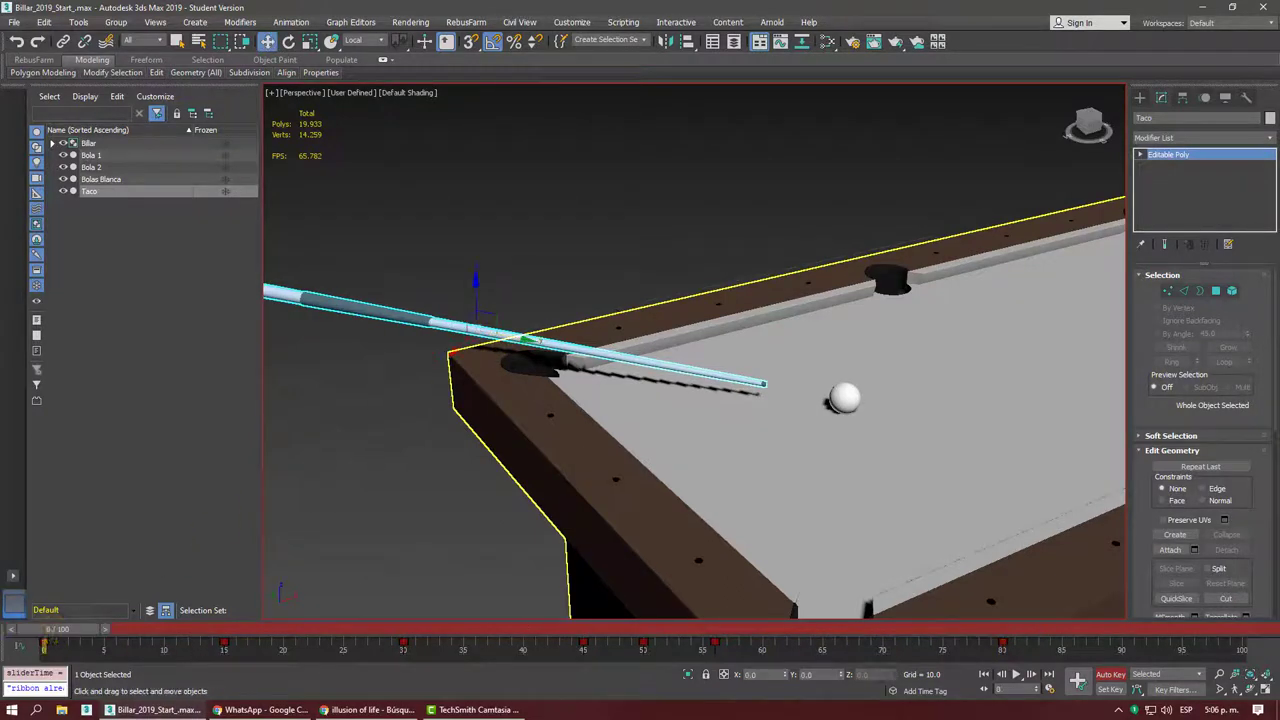
click(1016, 675)
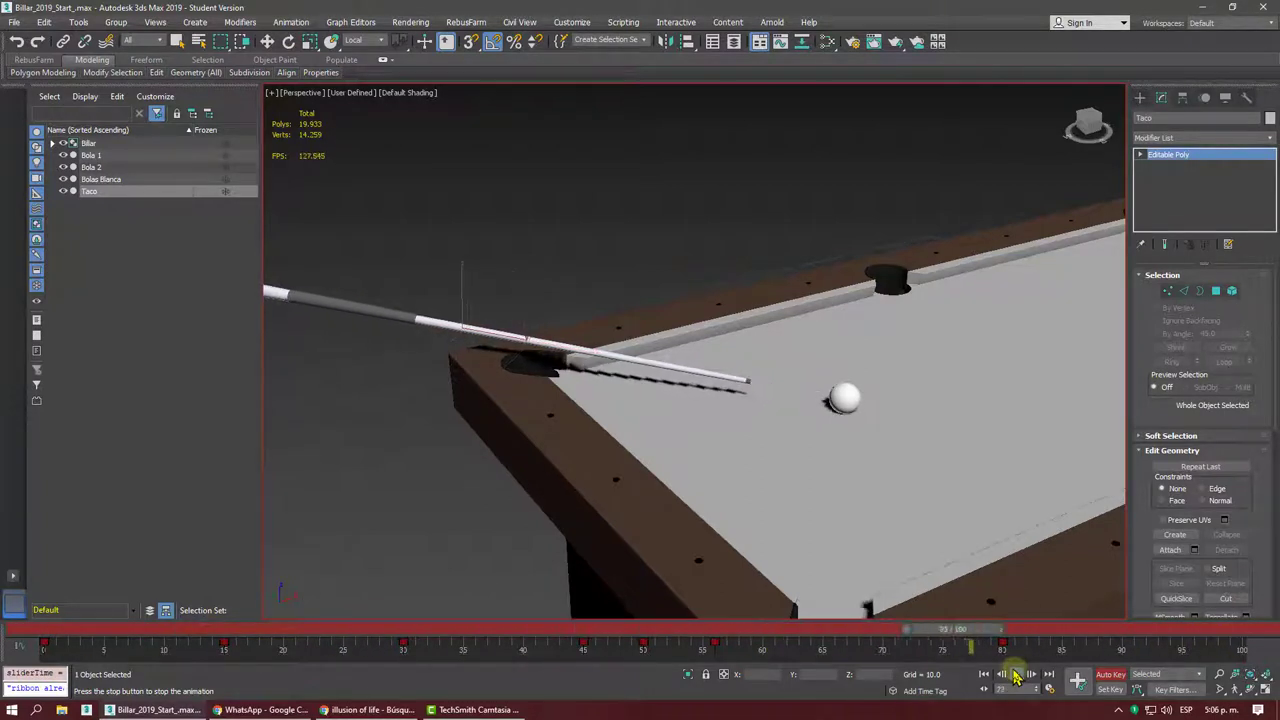
click(1016, 675)
- Shift the cue keys around frames 55–60 later to frame 58 and replay the stroke
key(w)
drag(762, 642, 726, 662)
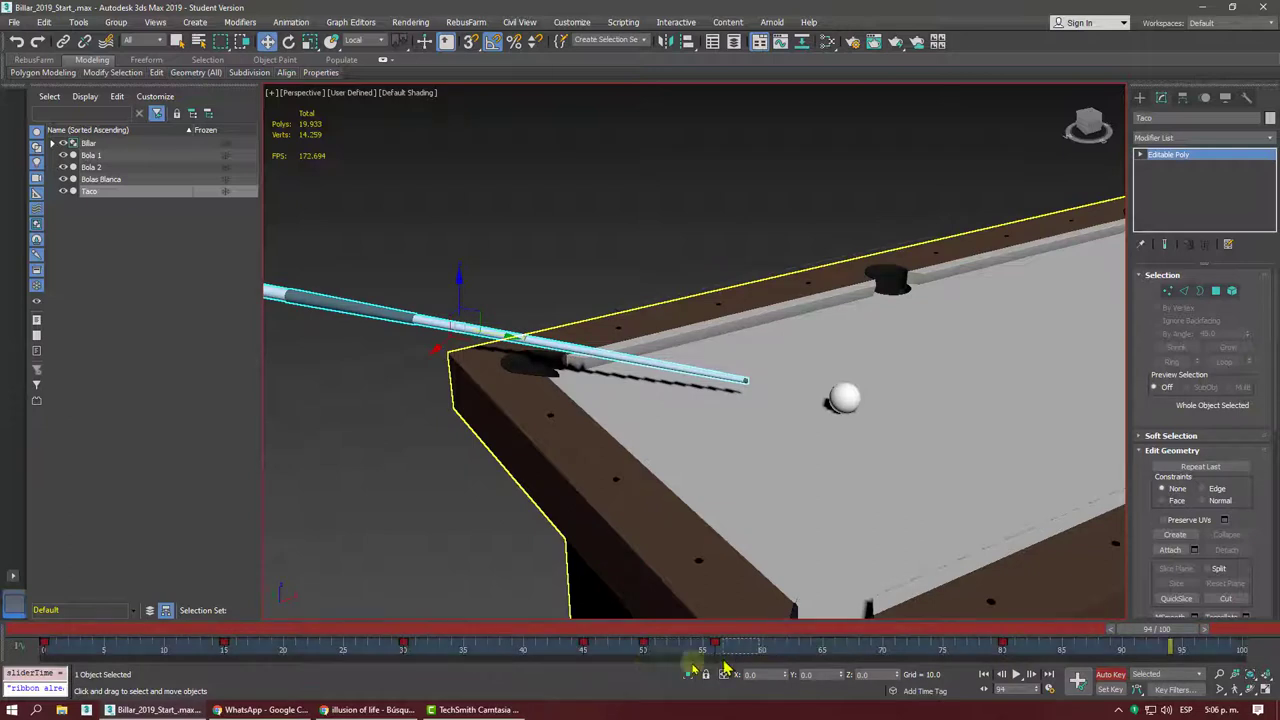
drag(641, 649, 719, 649)
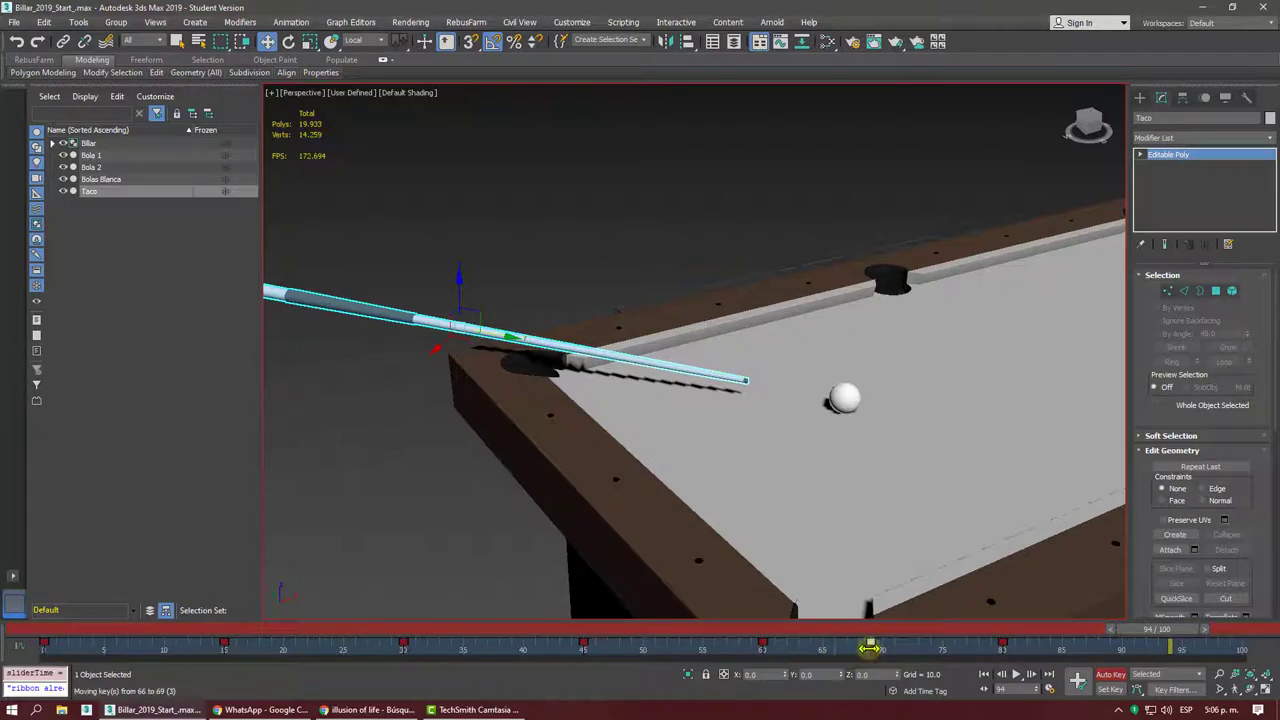
drag(826, 632, 128, 630)
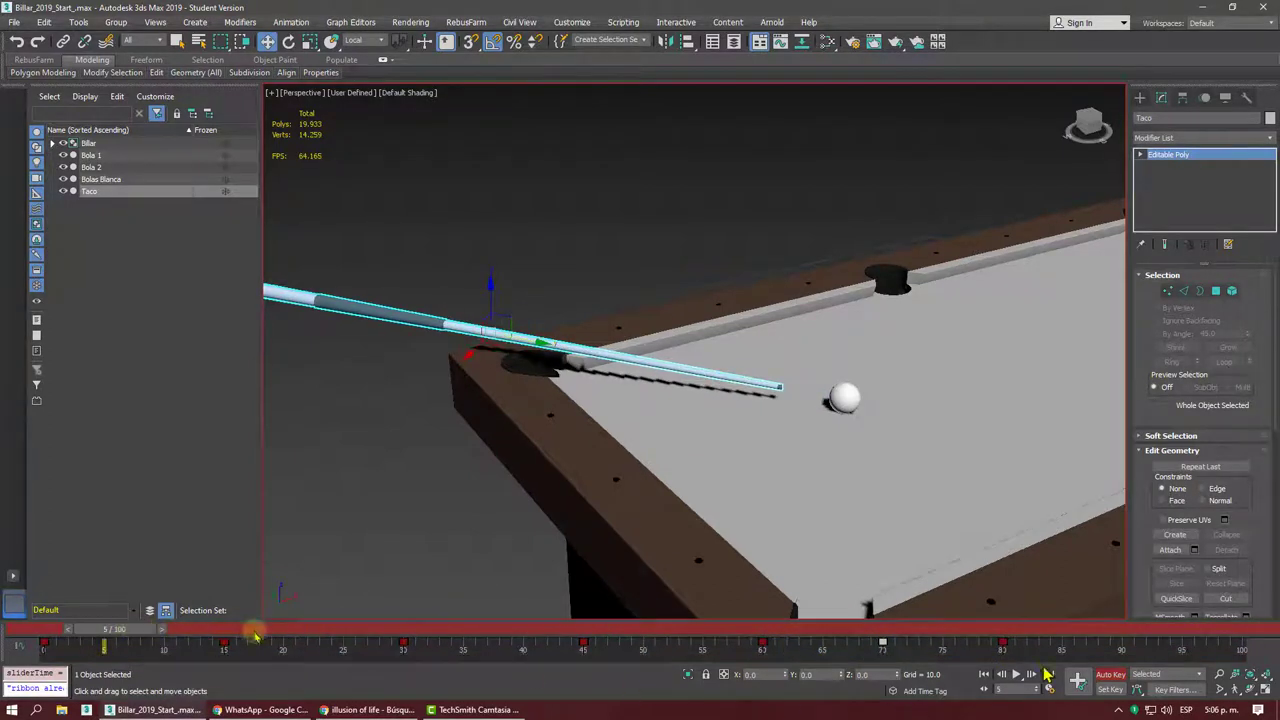
click(1030, 675)
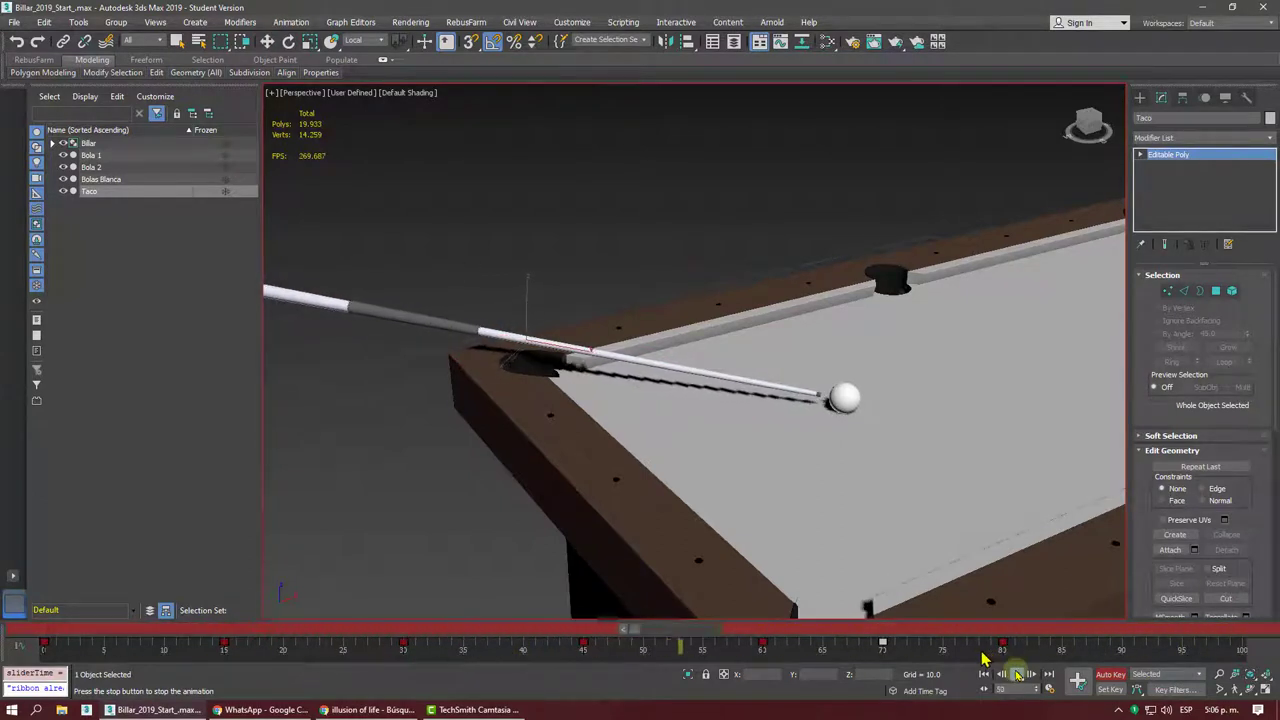
mouse_move(925, 632)
mouse_down()
mouse_move(915, 643)
mouse_move(1014, 638)
mouse_move(880, 641)
mouse_move(1122, 641)
mouse_move(1040, 646)
mouse_up()
mouse_move(1118, 642)
mouse_down()
mouse_move(1035, 660)
mouse_move(1006, 641)
mouse_move(1030, 640)
mouse_up()
- Copy the cue's frame 70 key to frame 87
key(w)
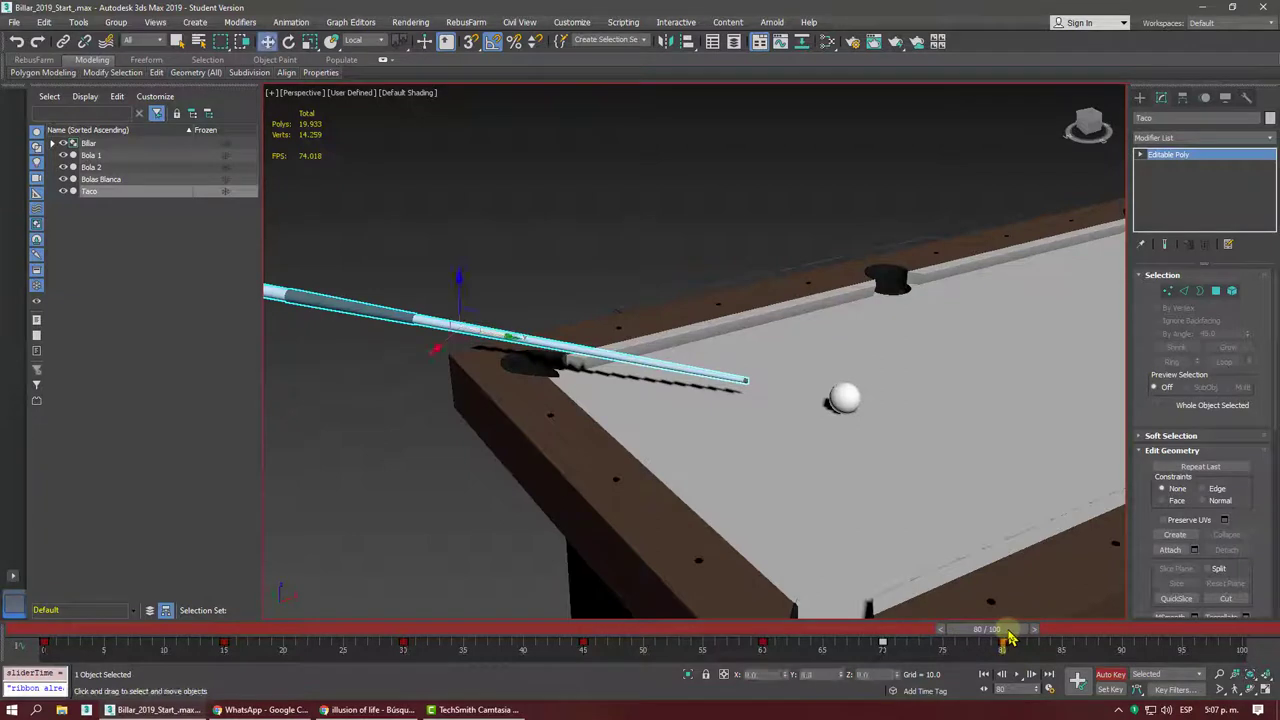
mouse_move(1030, 637)
mouse_down()
mouse_move(1255, 636)
mouse_move(1093, 649)
mouse_up()
key(w)
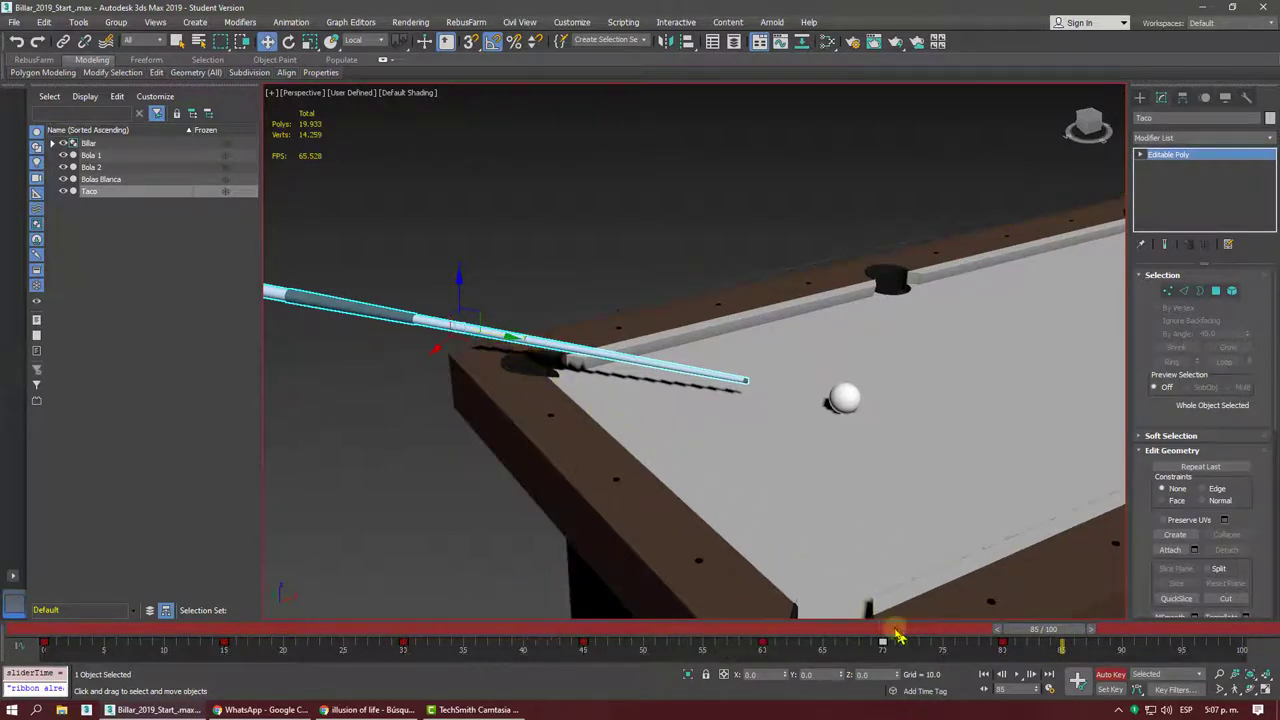
drag(897, 636, 880, 636)
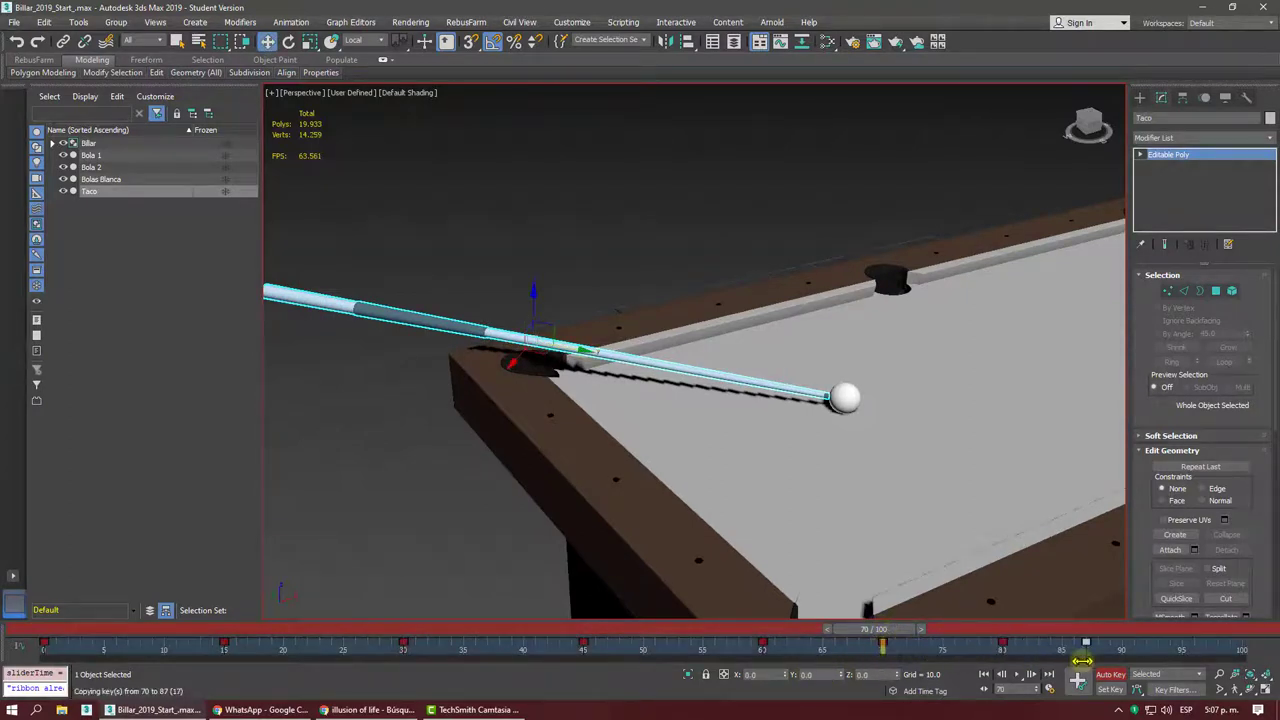
mouse_move(910, 636)
mouse_down()
mouse_move(1098, 637)
mouse_move(965, 636)
mouse_move(1070, 650)
mouse_move(1017, 643)
mouse_move(1052, 641)
mouse_up()
key(w)
- Check the cue tip's contact with the white ball from the Top view in wireframe
key(t)
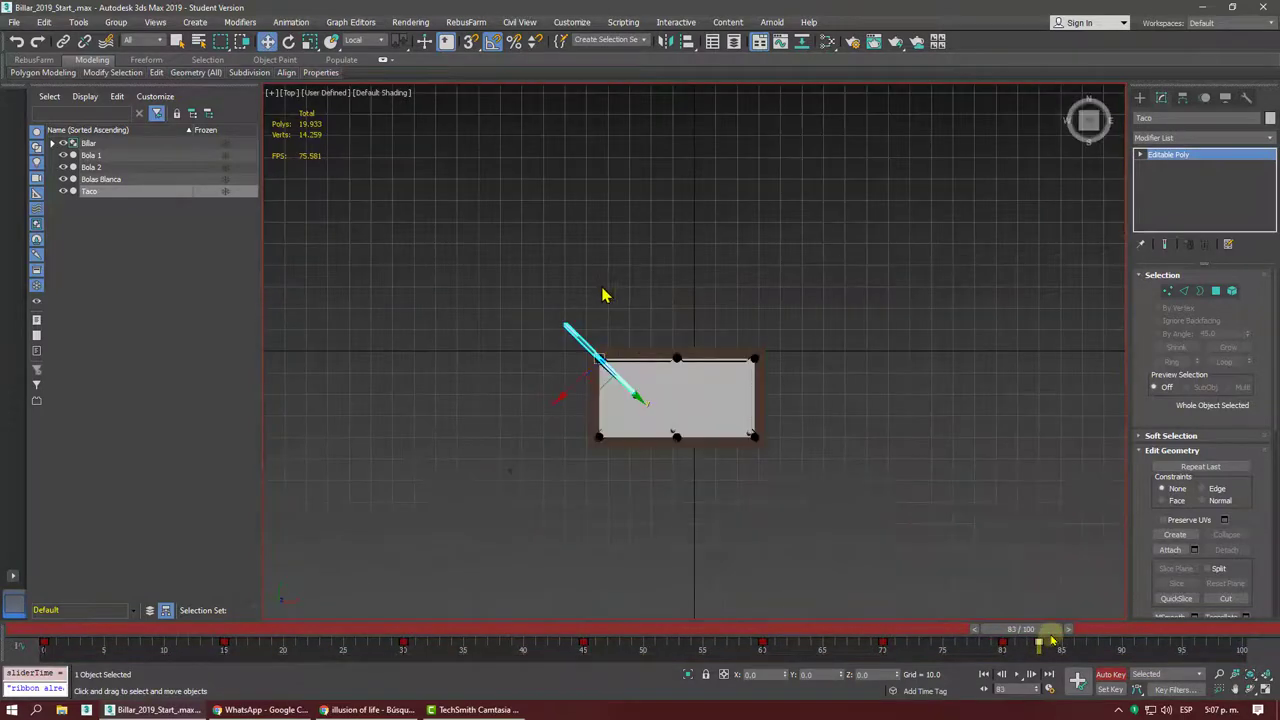
scroll(606, 291, up, 5)
scroll(650, 300, down, 2)
scroll(733, 307, up, 4)
key(F3)
scroll(733, 307, up, 3)
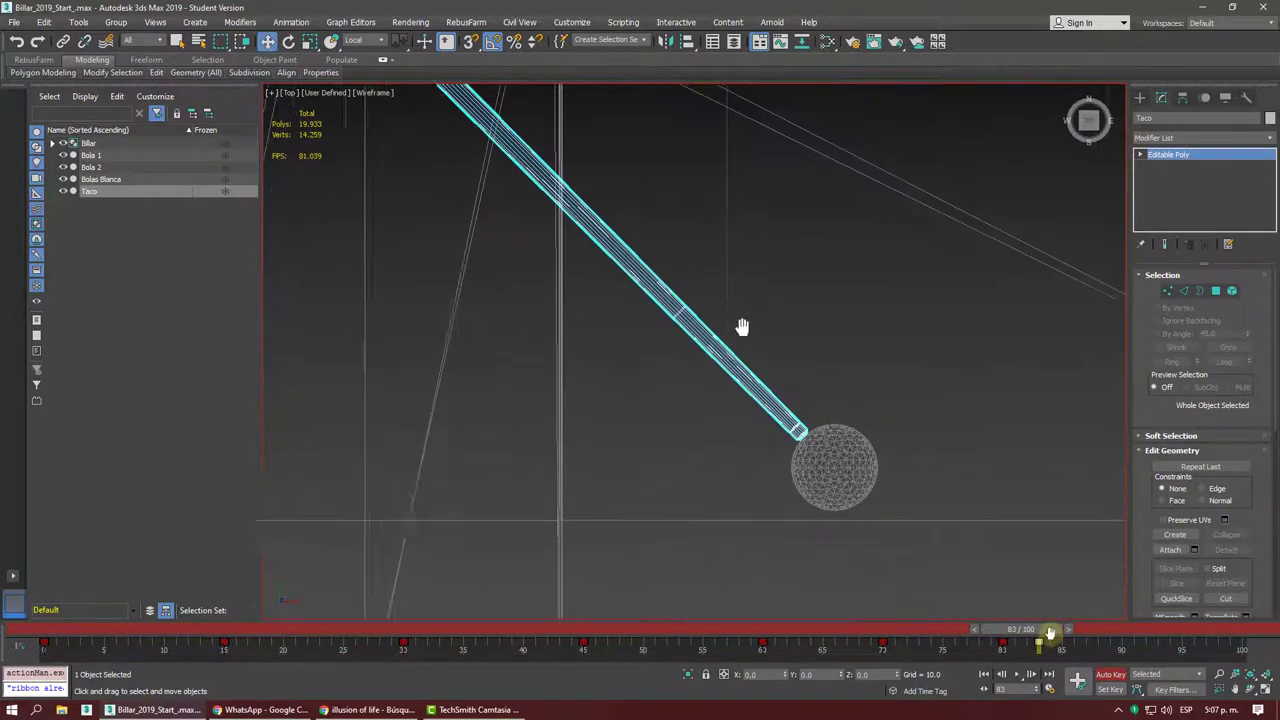
scroll(743, 323, up, 2)
scroll(680, 357, down, 5)
scroll(548, 249, up, 4)
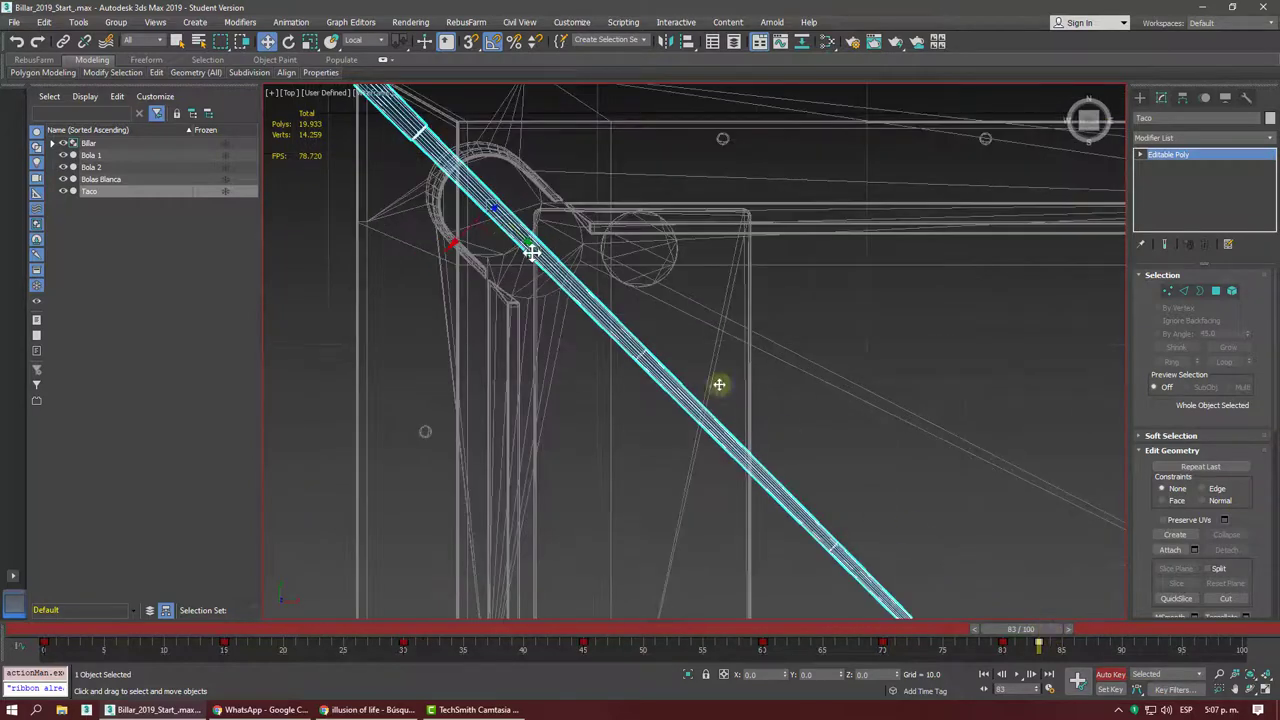
scroll(520, 235, down, 2)
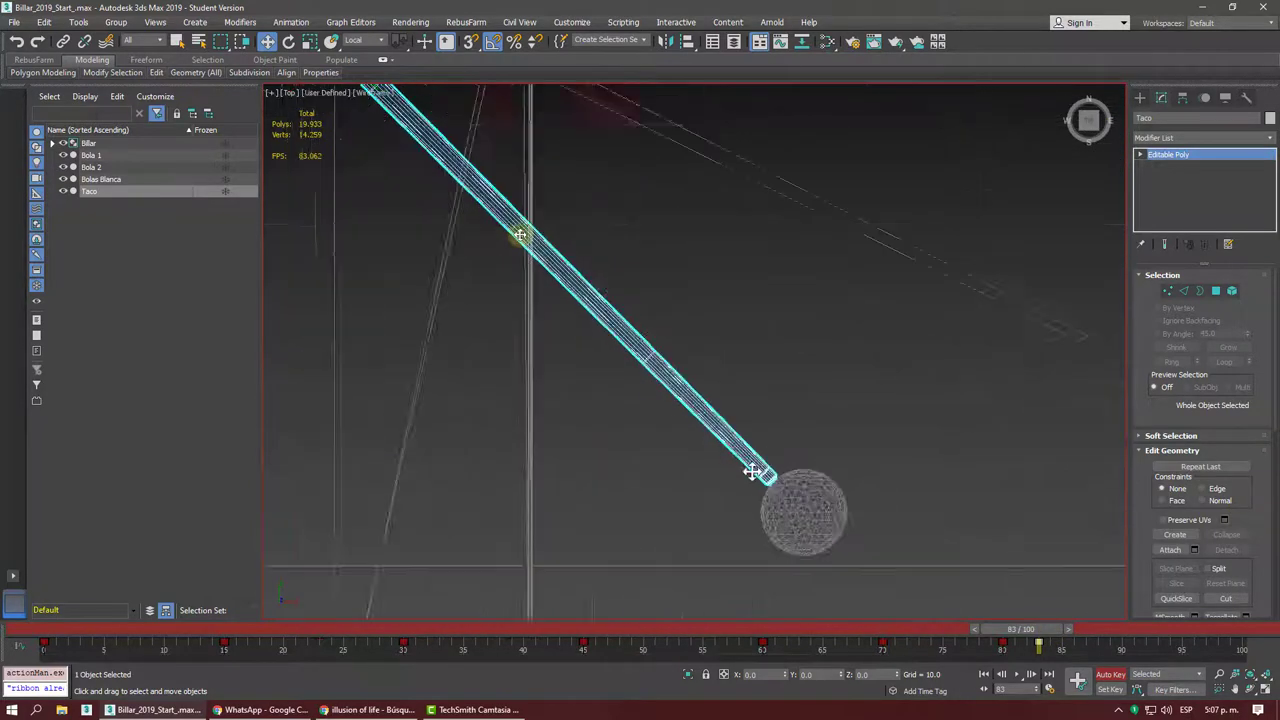
scroll(757, 466, up, 3)
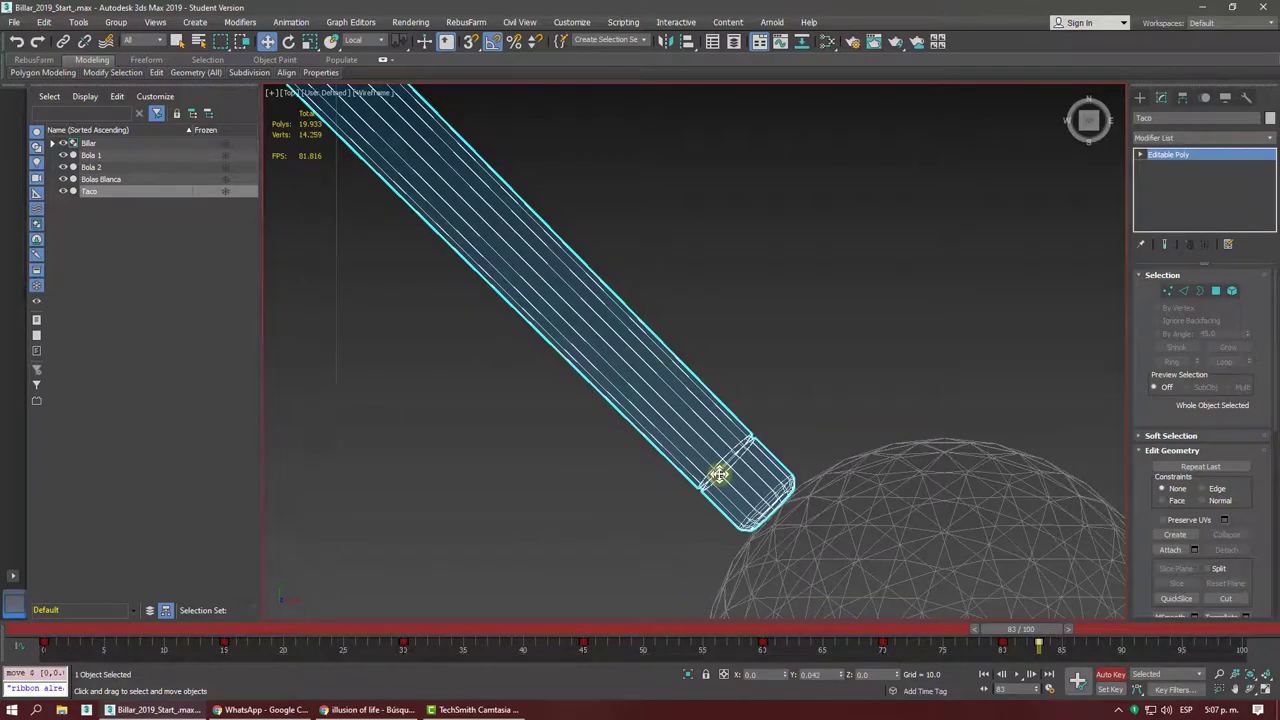
alt+middle_drag(757, 471, 815, 388)
- Inspect the cue tip against the ball in shaded Perspective view, then rewind to frame 0
key(p)
scroll(766, 300, down, 3)
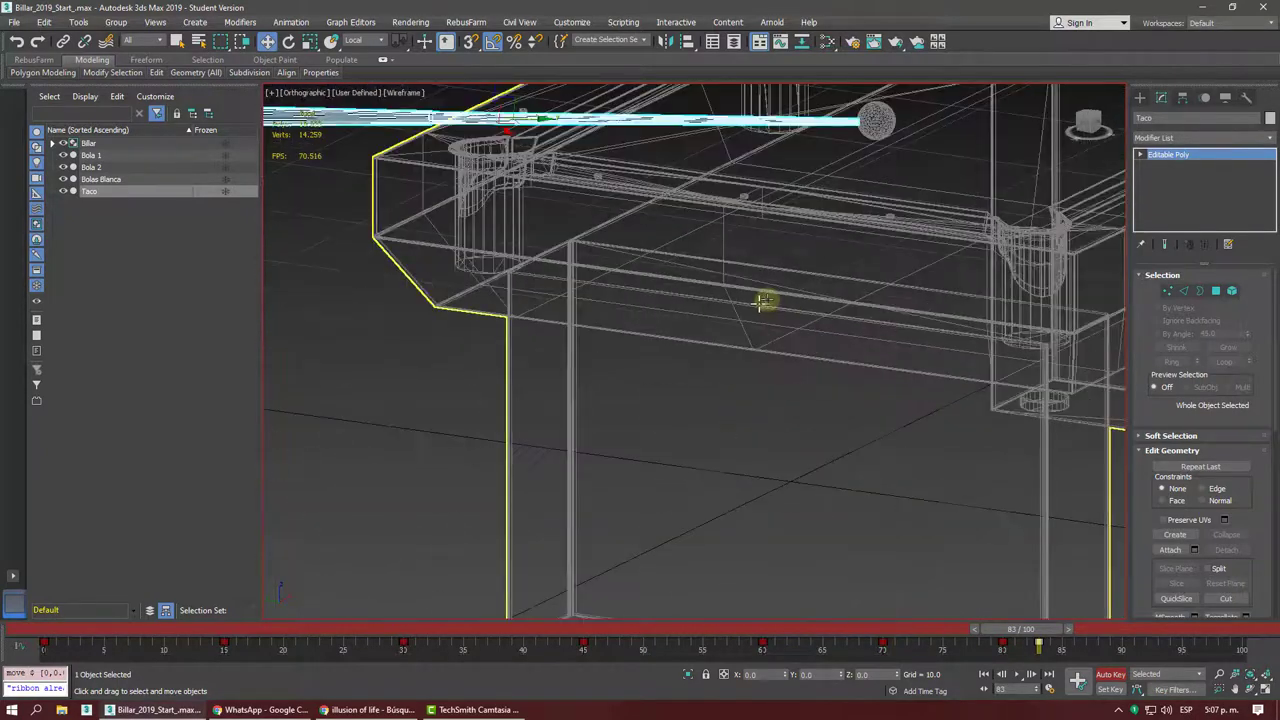
scroll(766, 300, down, 2)
scroll(766, 300, down, 2)
scroll(766, 300, up, 3)
scroll(766, 300, up, 3)
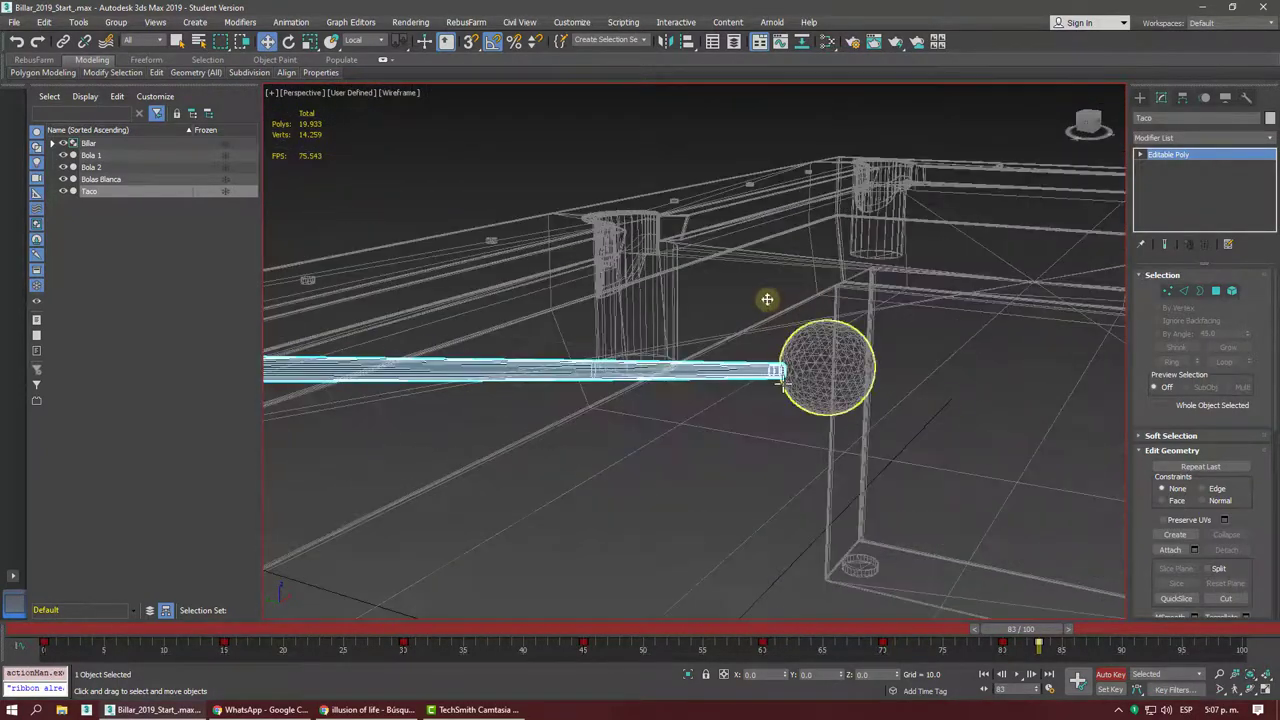
scroll(766, 300, up, 3)
key(F3)
middle_drag(766, 300, 746, 336)
scroll(746, 336, down, 3)
scroll(720, 366, up, 4)
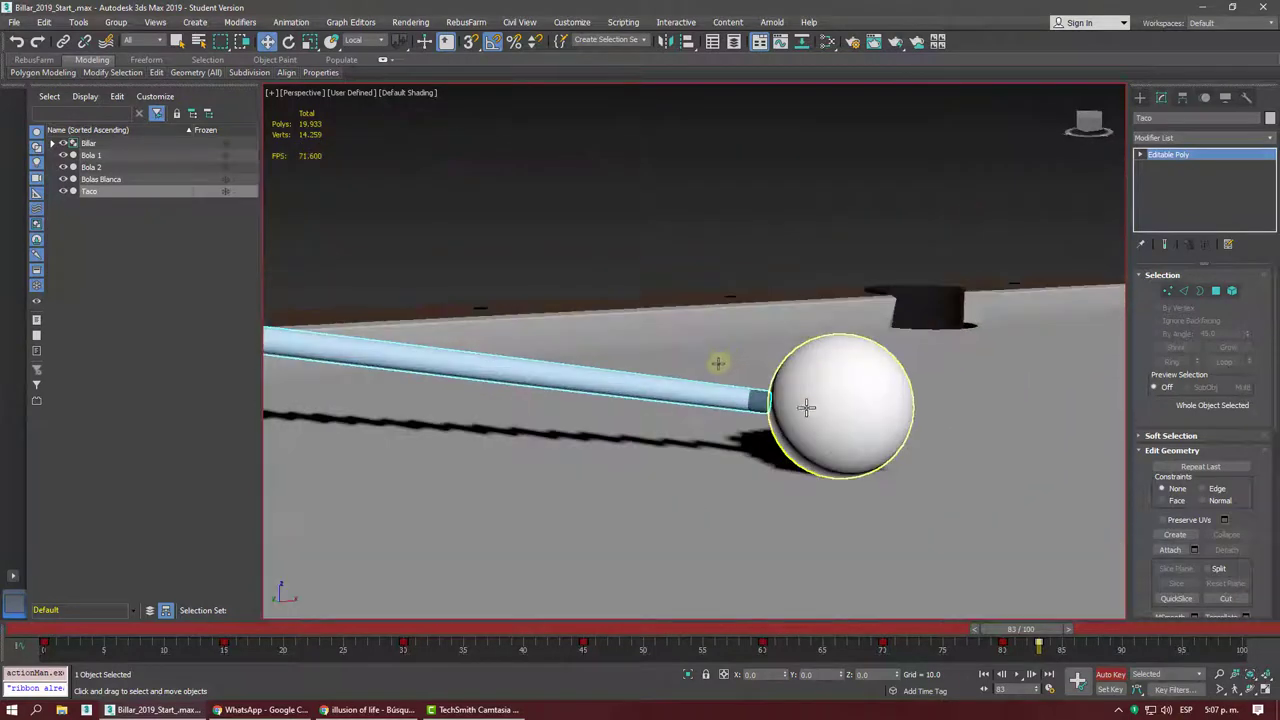
scroll(703, 382, up, 3)
scroll(700, 392, up, 1)
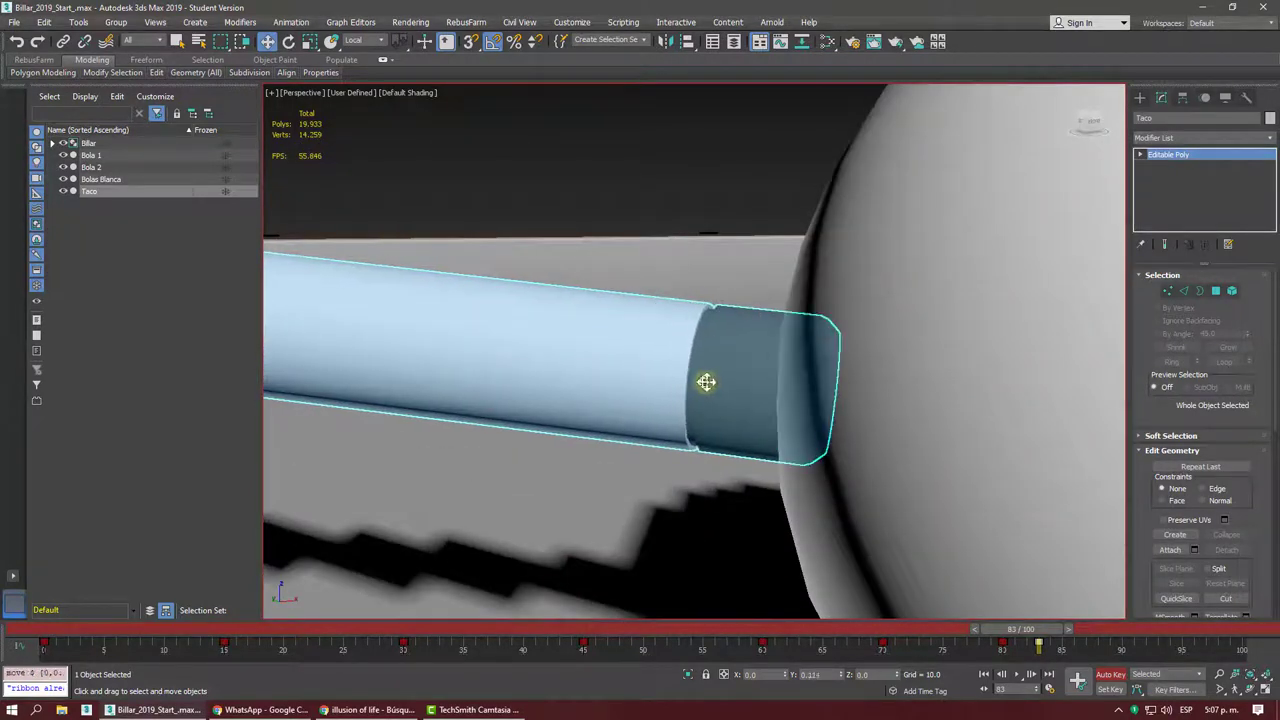
scroll(703, 381, down, 3)
scroll(702, 381, down, 1)
scroll(702, 382, down, 3)
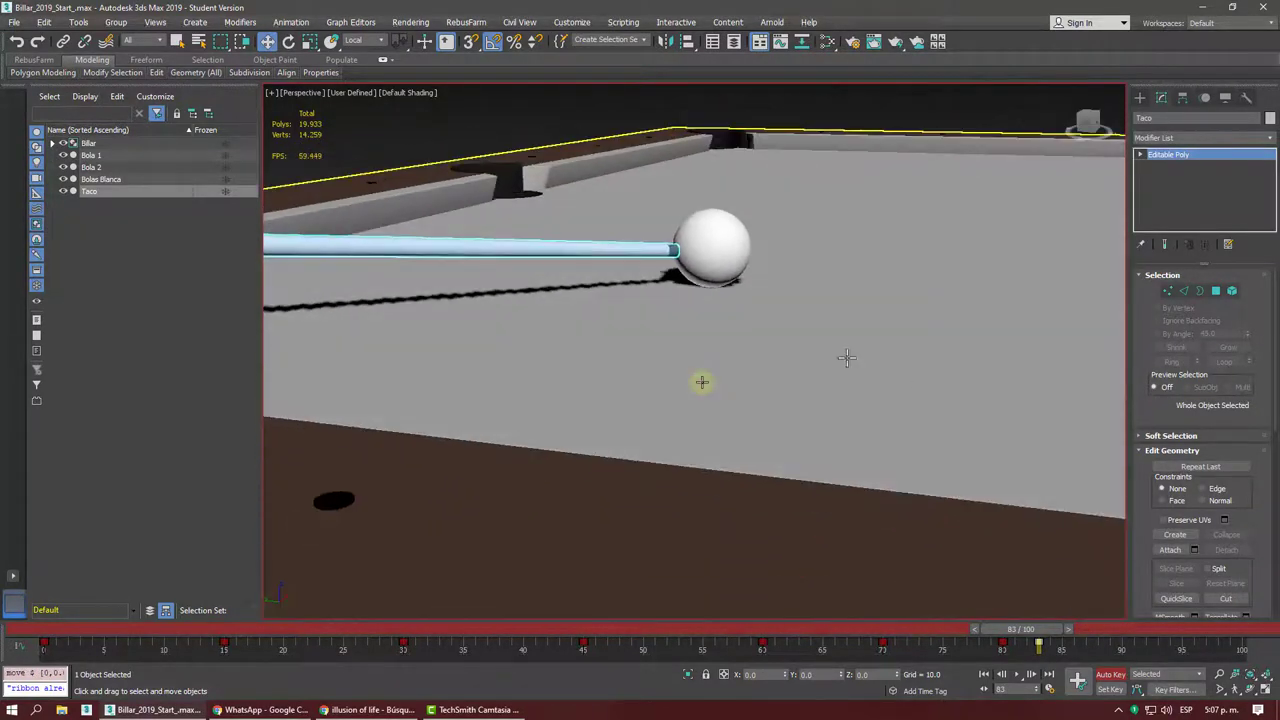
alt+middle_drag(700, 380, 713, 390)
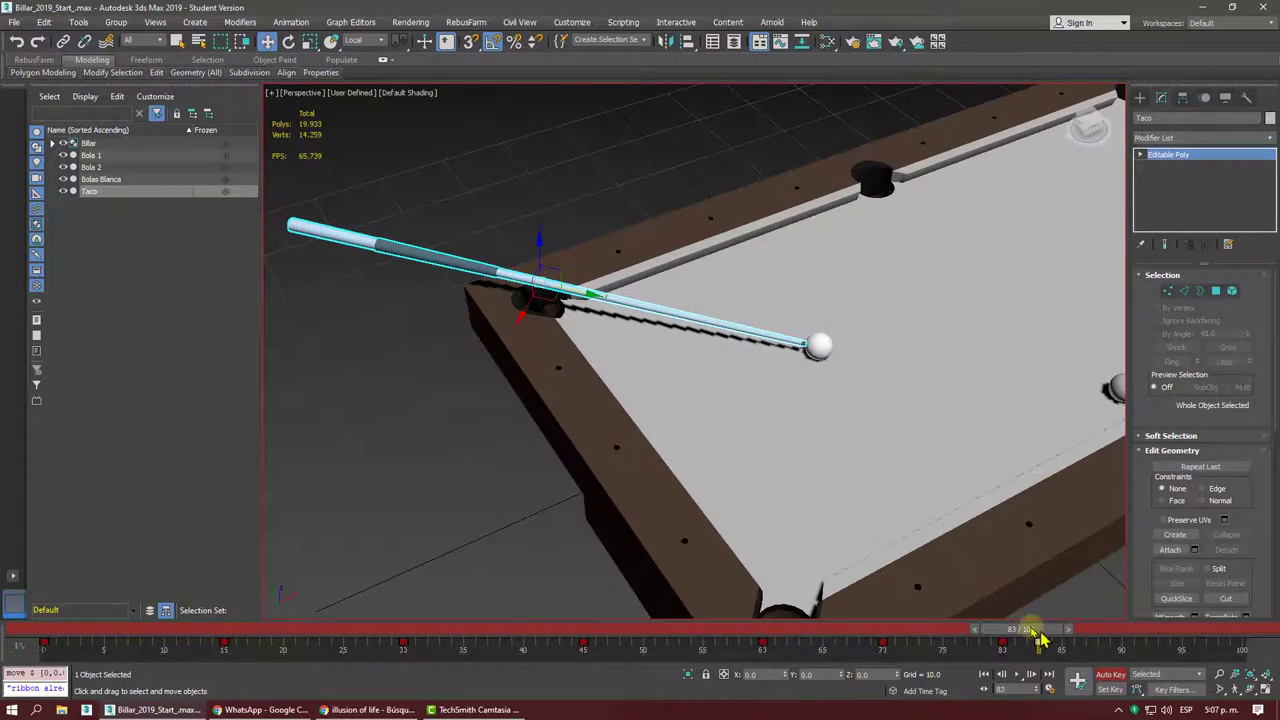
drag(1020, 629, 45, 629)
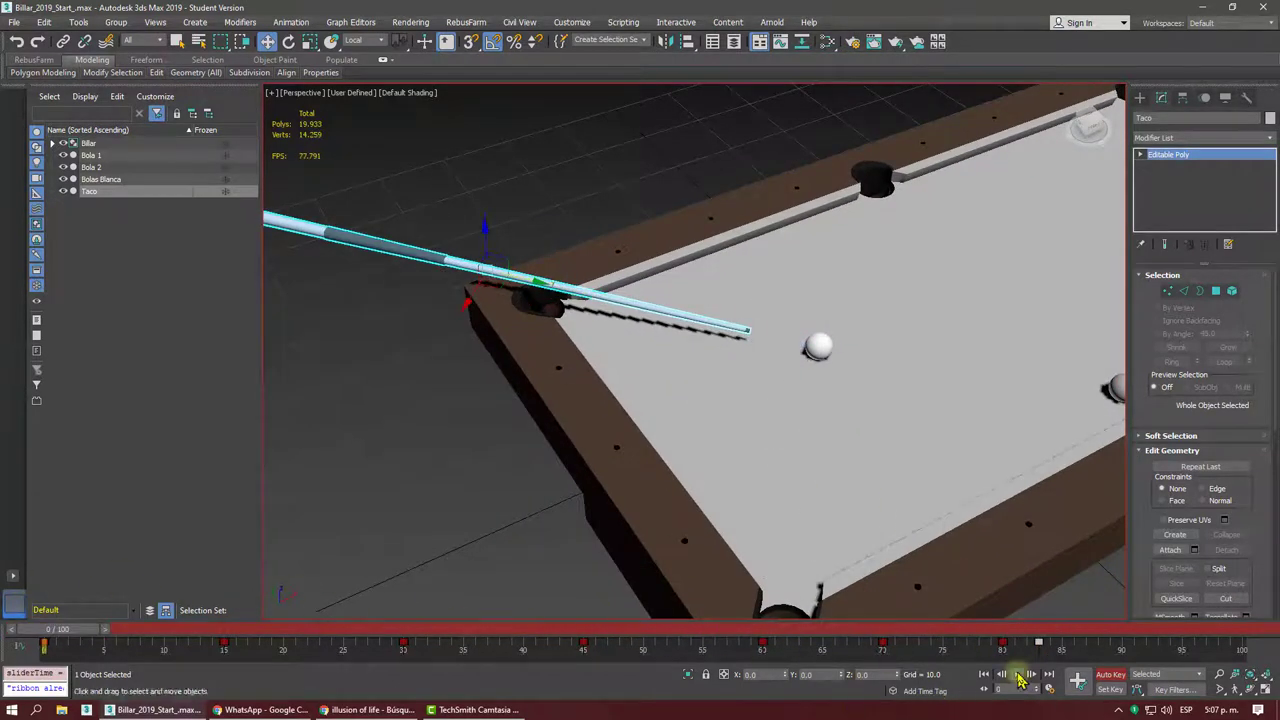
- Play back the strike and stop near frame 82
click(1020, 675)
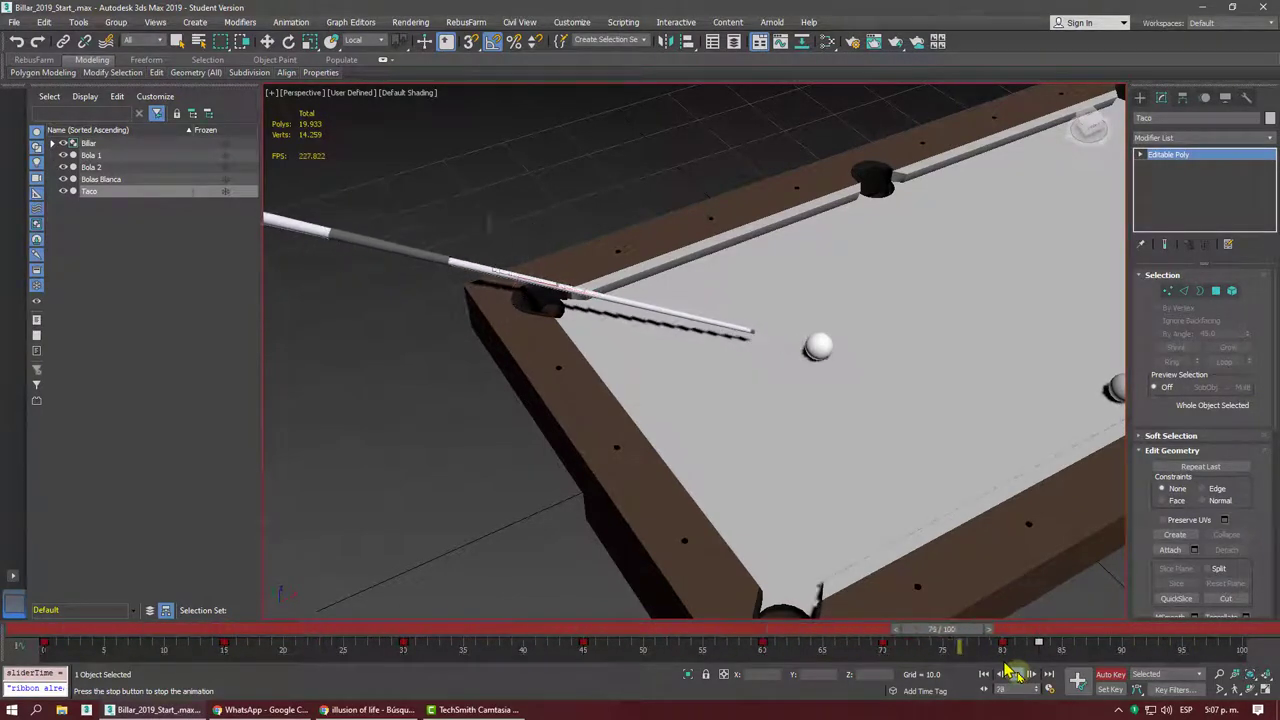
click(1027, 637)
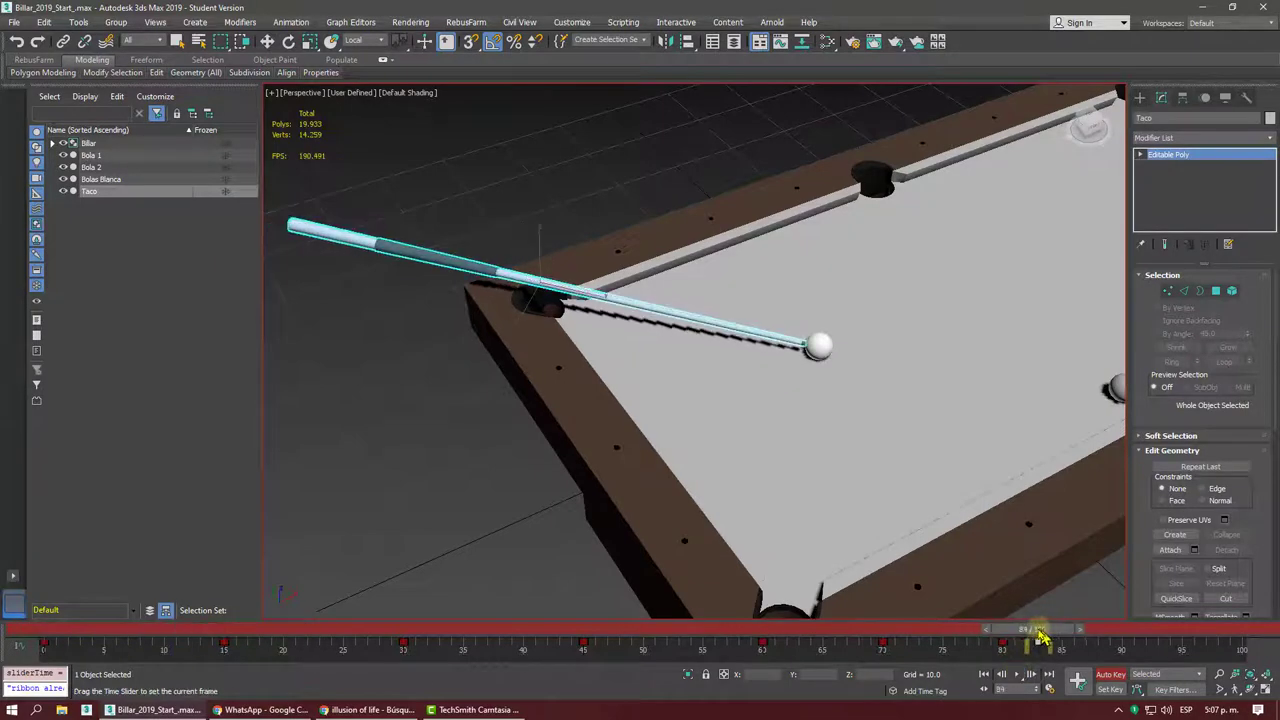
mouse_move(1027, 637)
mouse_down()
mouse_move(124, 636)
mouse_move(814, 630)
mouse_move(730, 626)
mouse_move(832, 610)
mouse_move(932, 662)
mouse_move(1050, 630)
mouse_move(963, 634)
mouse_move(1060, 624)
mouse_up()
- Copy the cue's frame-83 key to frame 84 so the tip holds against the ball
key(w)
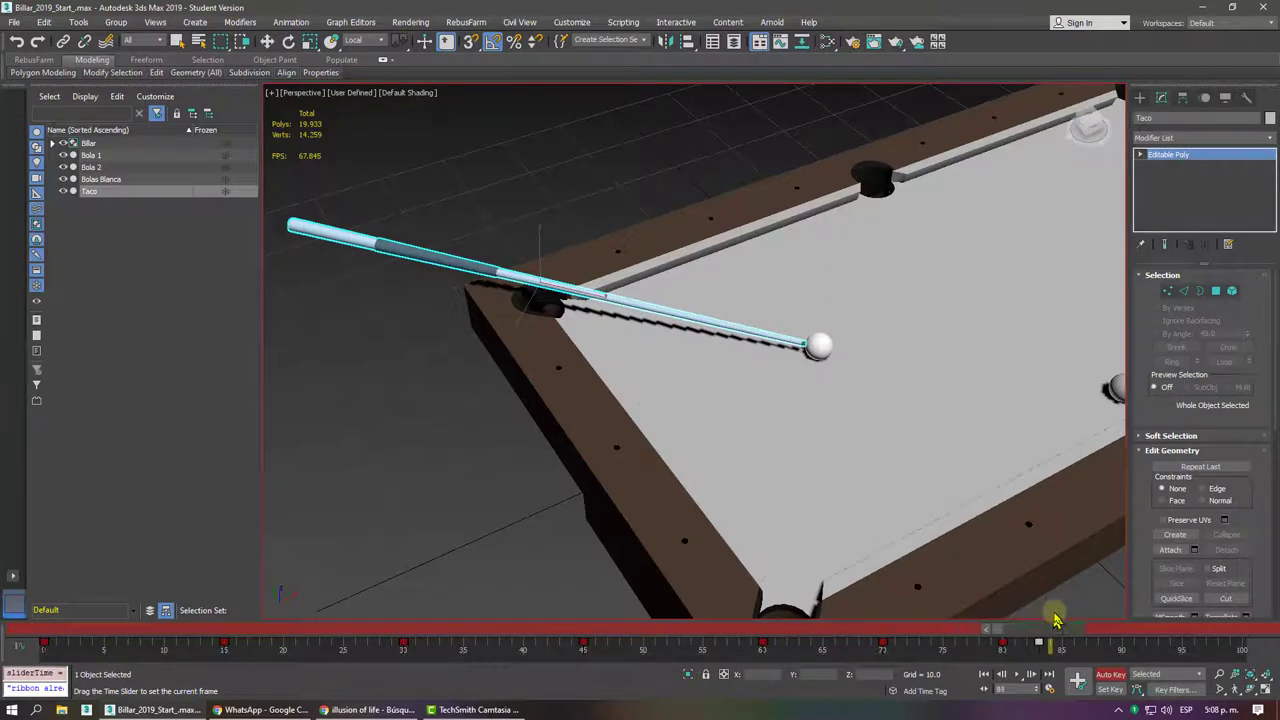
key(w)
scroll(840, 401, up, 5)
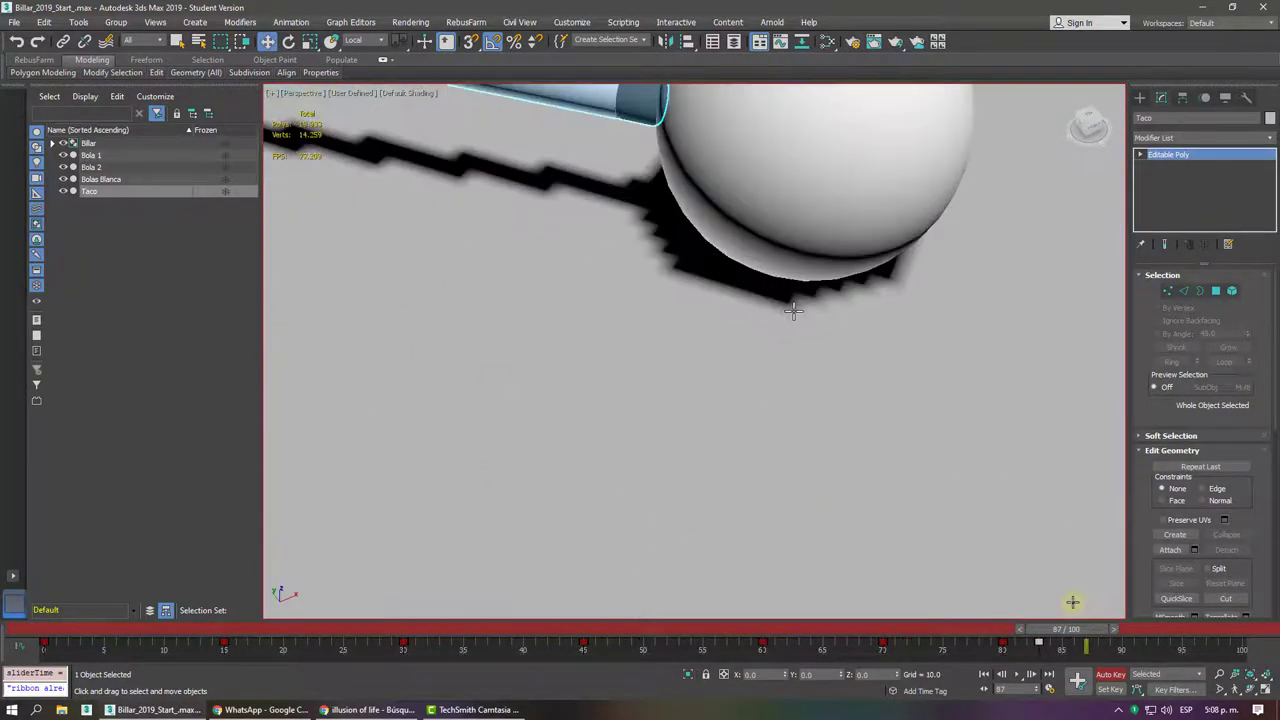
scroll(689, 404, down, 3)
mouse_move(1065, 641)
mouse_down()
mouse_move(1015, 638)
mouse_move(1040, 638)
mouse_up()
key(w)
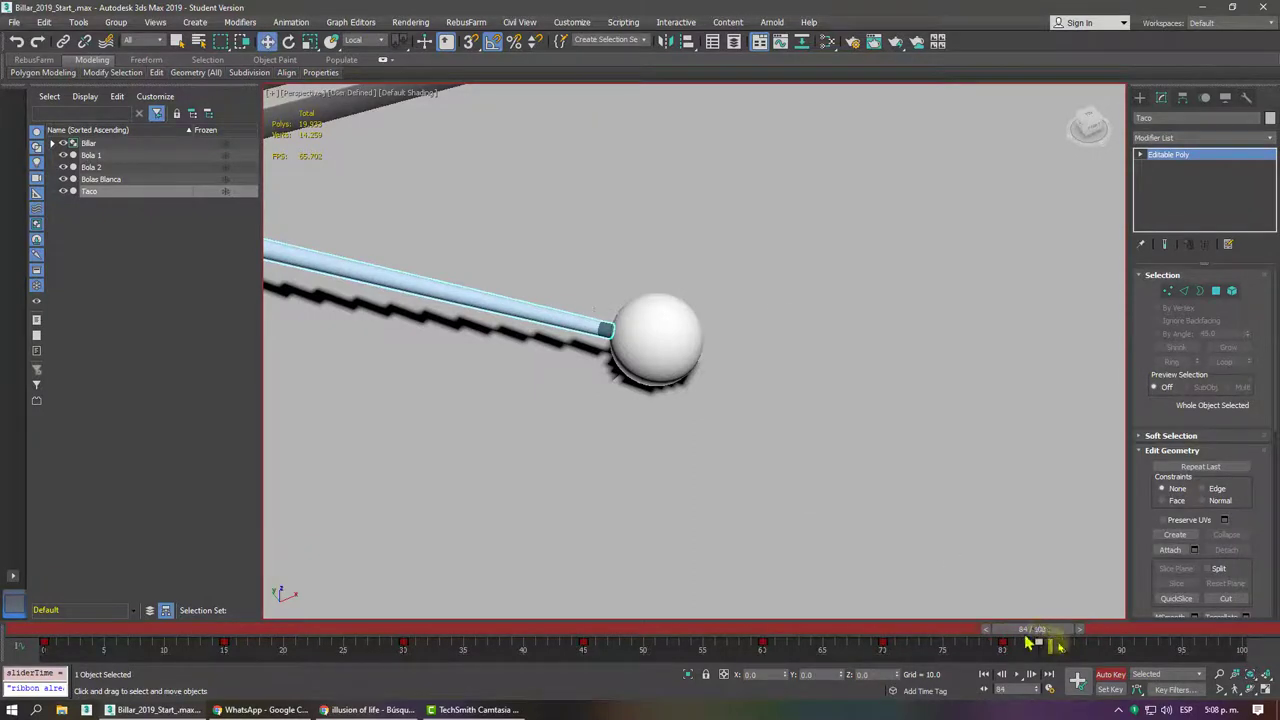
shift+drag(1037, 644, 1193, 618)
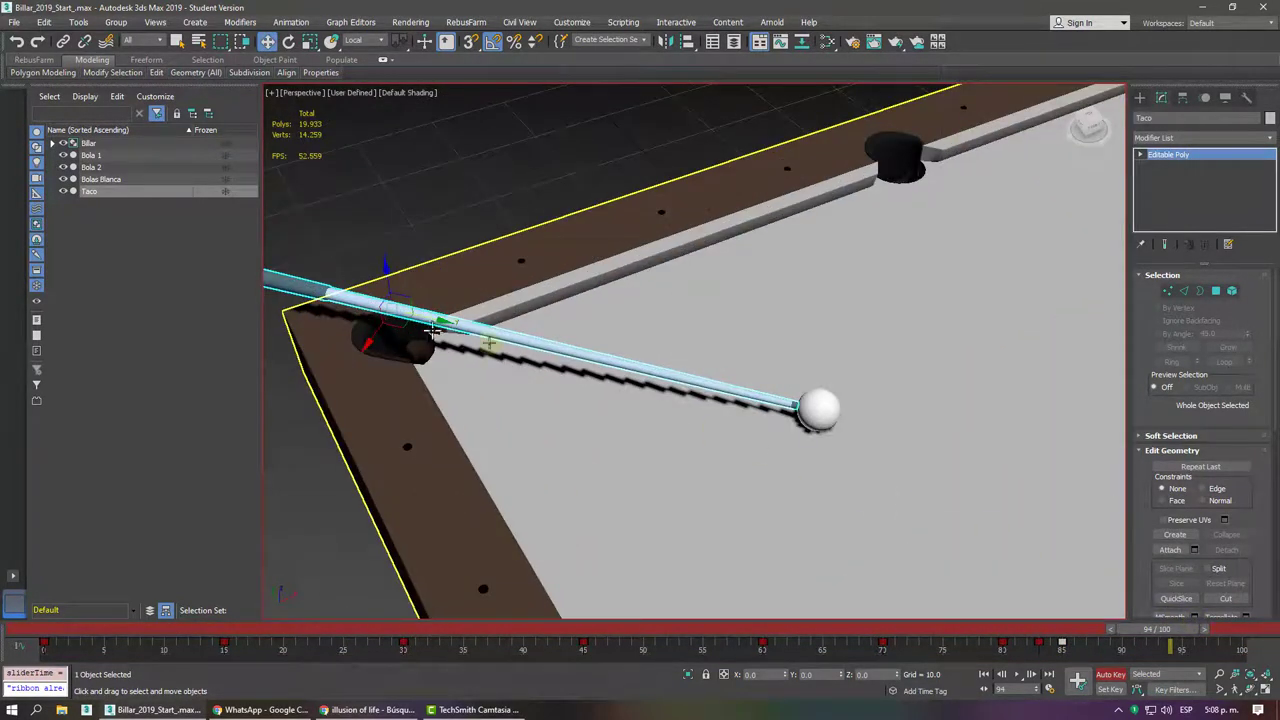
- Lift the cue above the table and tilt it 20° about its Local X axis
right_click(477, 318)
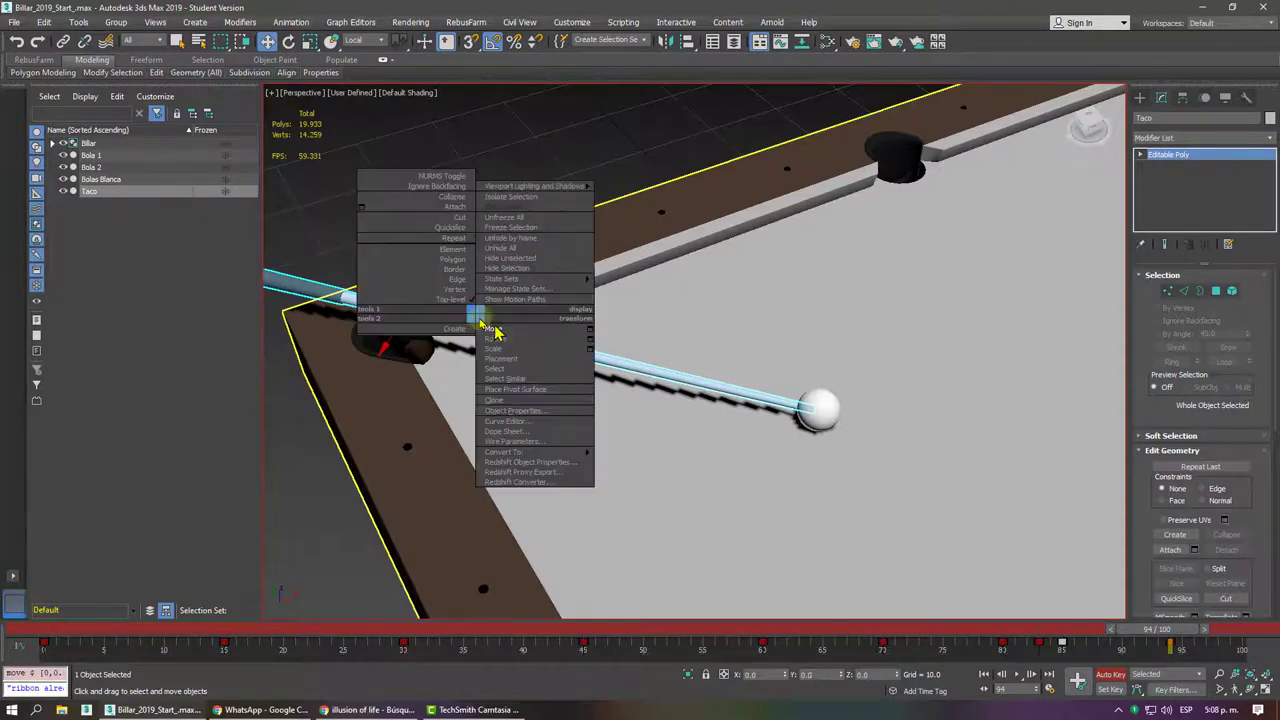
click(494, 330)
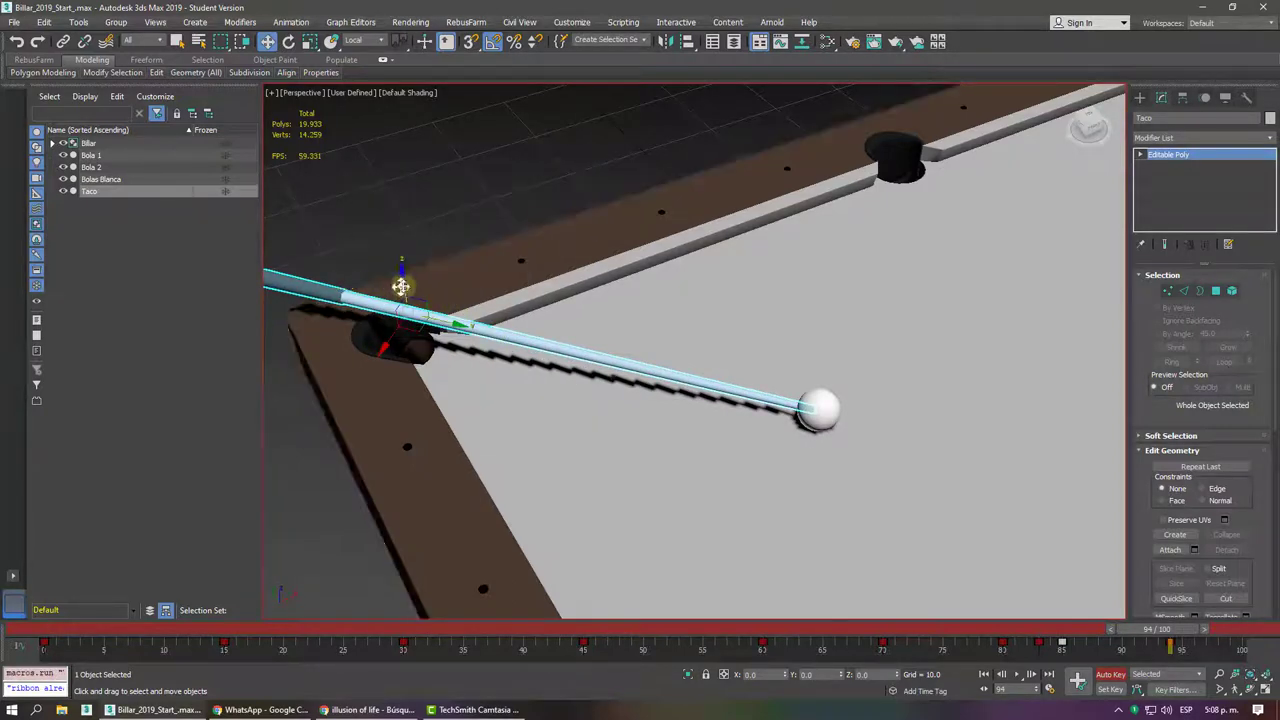
drag(400, 278, 417, 251)
right_click(496, 262)
click(528, 287)
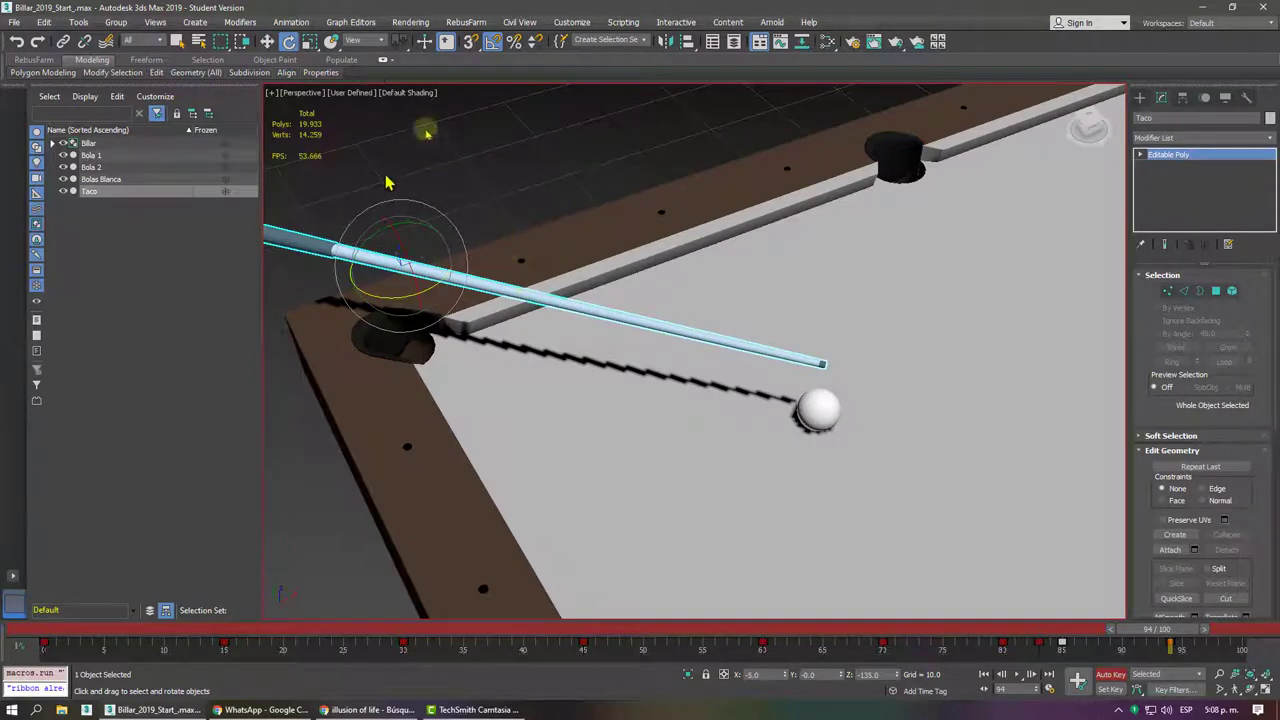
click(366, 42)
click(362, 93)
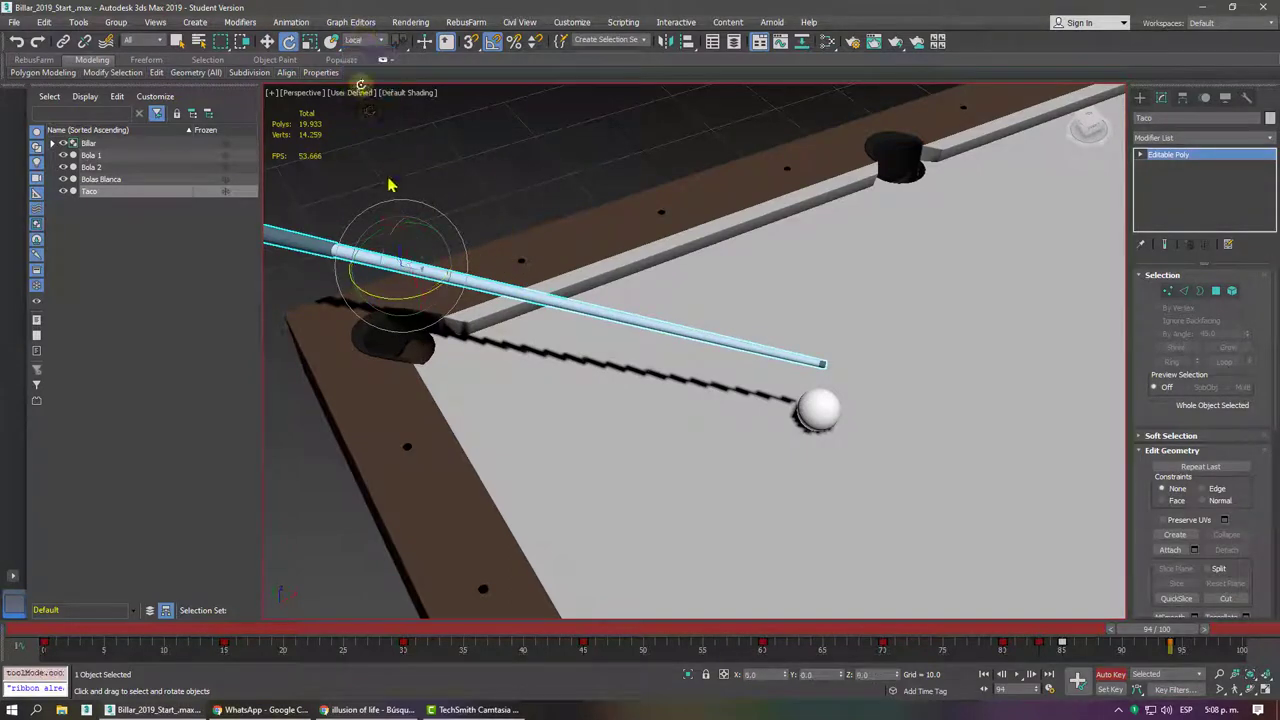
drag(412, 236, 405, 222)
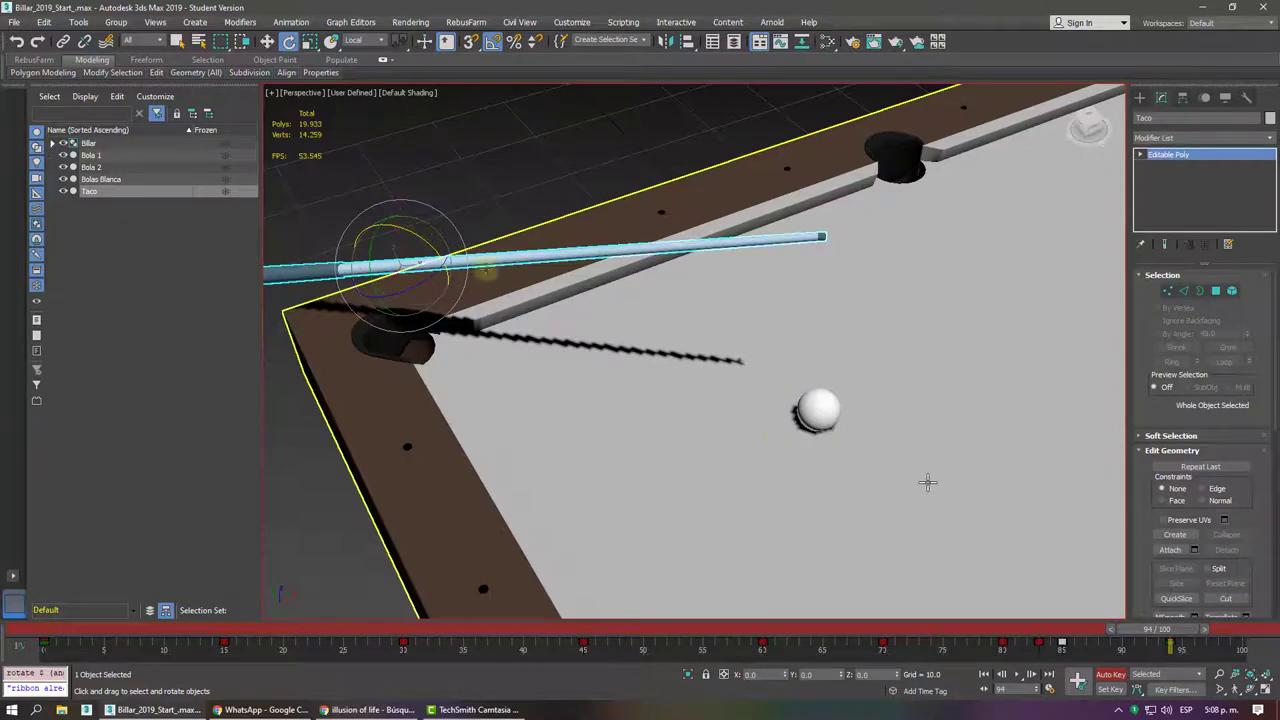
- Extend the animation to 121 frames and play back the cue's lift after the strike
ctrl+alt+right_drag(1147, 655, 947, 665)
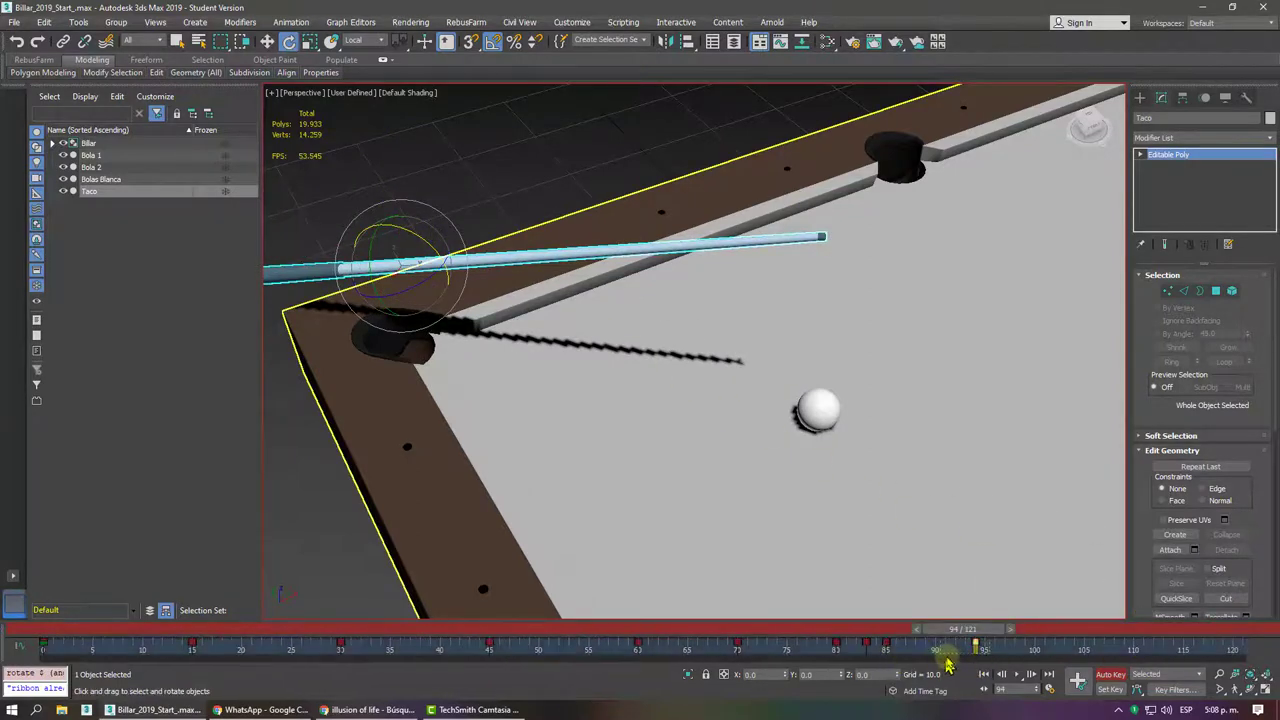
key(slash)
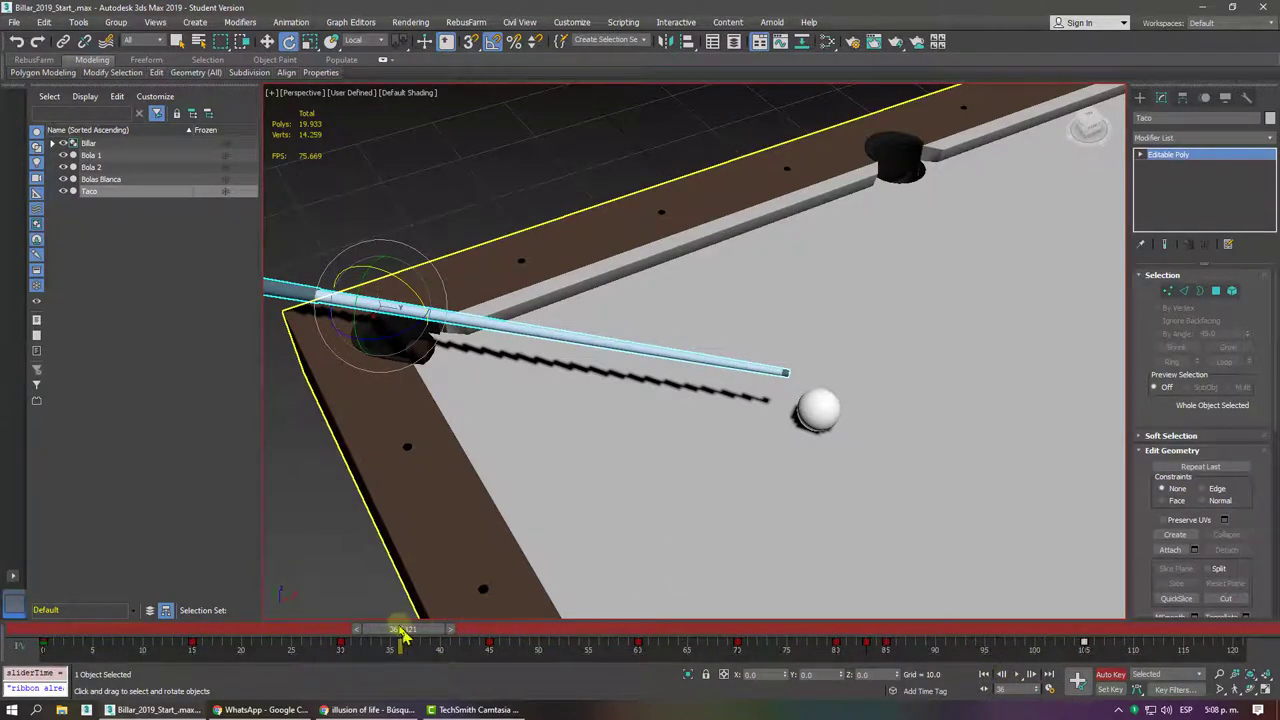
mouse_move(400, 645)
mouse_down()
mouse_move(340, 645)
mouse_move(1022, 645)
mouse_up()
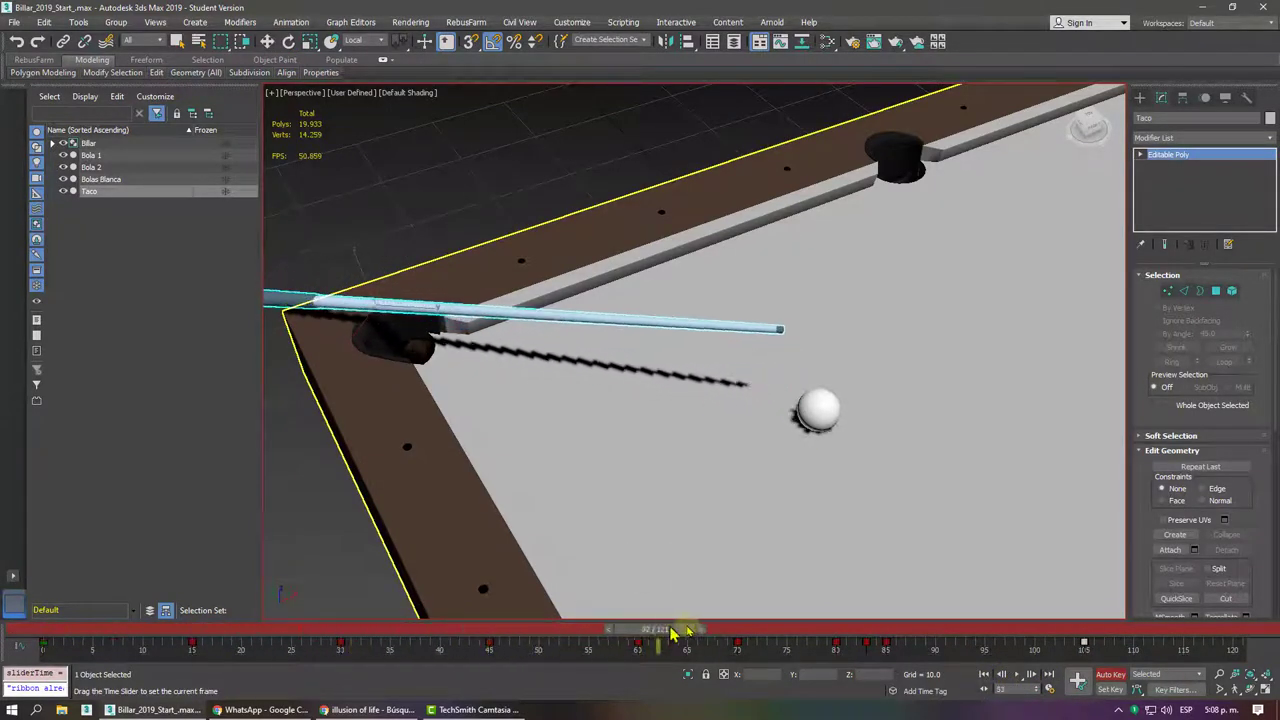
key(e)
mouse_move(977, 541)
alt+middle_down()
mouse_move(732, 367)
mouse_move(577, 410)
alt+middle_up()
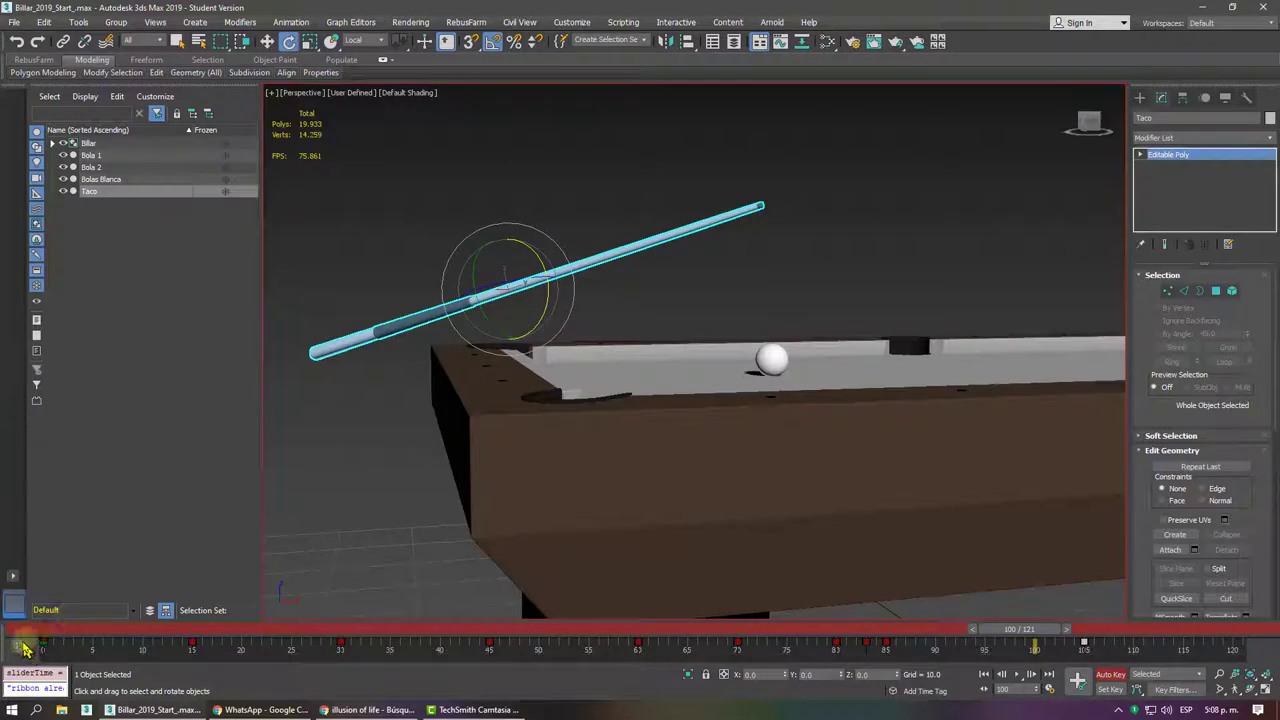
- Open the Mini Curve Editor and view the cue's Y and Z Rotation curves fitted to the graph
click(22, 645)
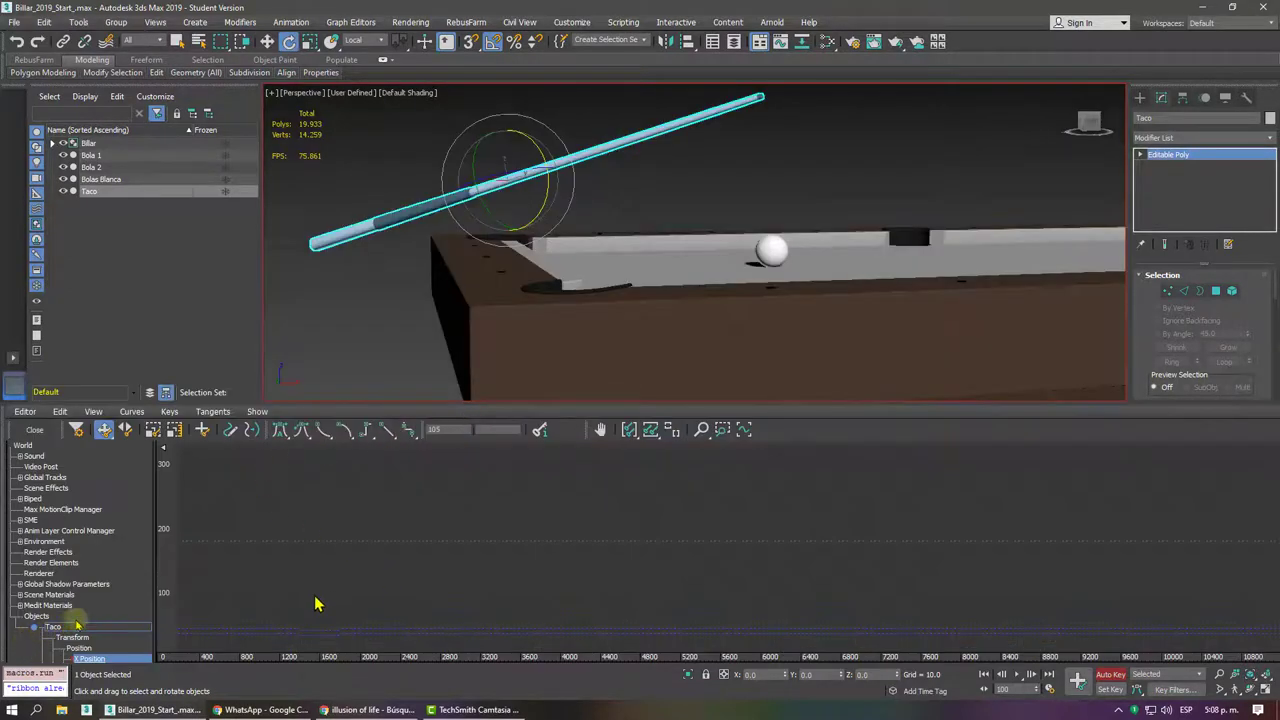
scroll(120, 620, down, 5)
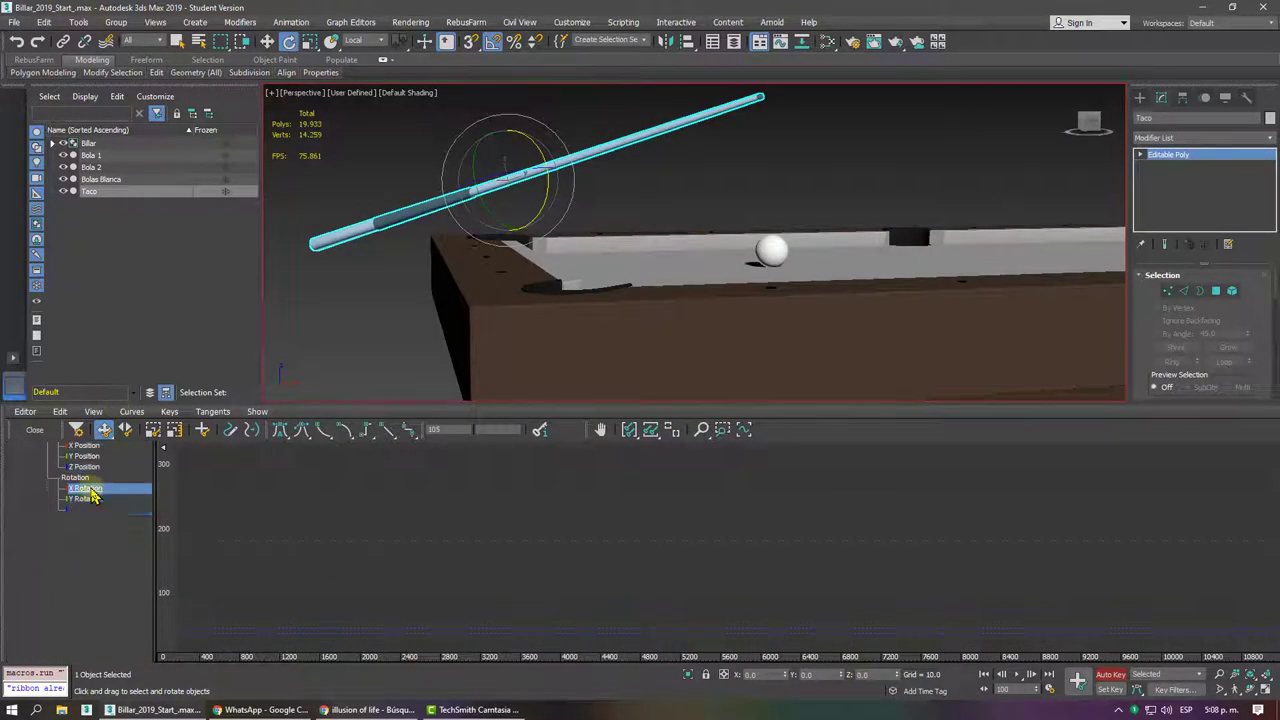
click(88, 500)
click(90, 510)
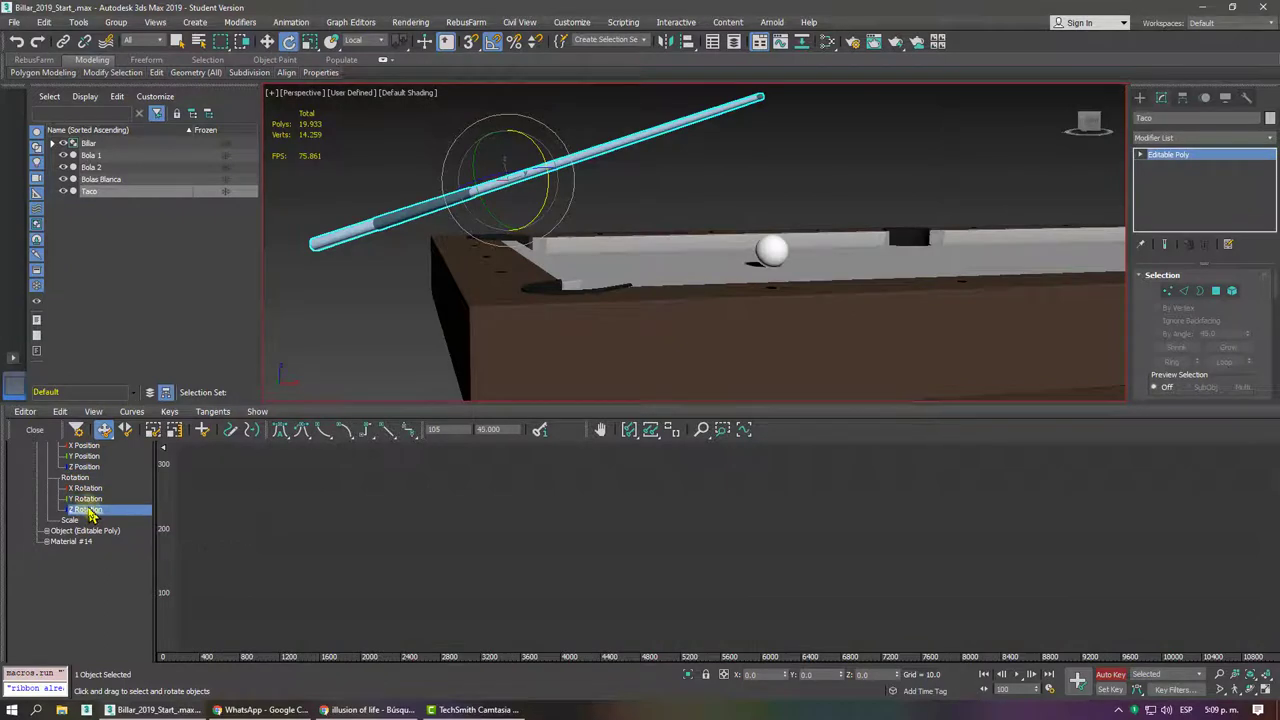
click(637, 429)
click(650, 429)
- Check the X Rotation curve, then switch the Track View to the Dope Sheet
click(88, 499)
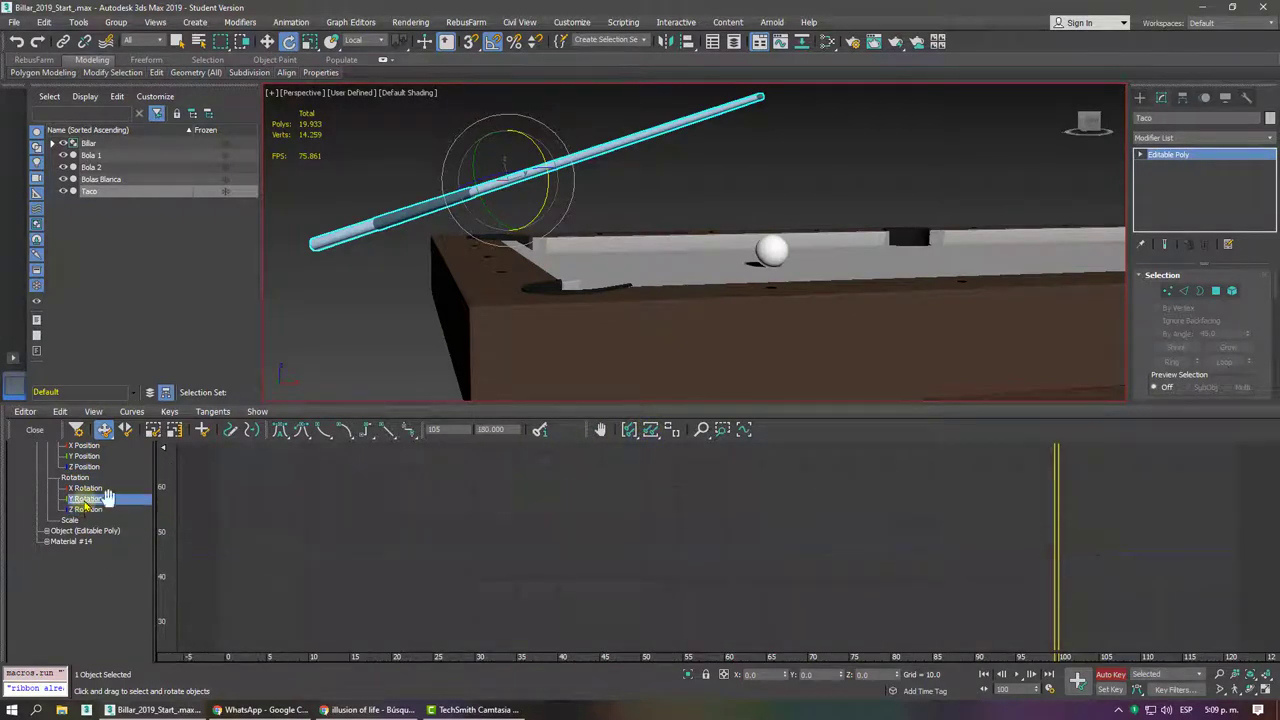
click(86, 488)
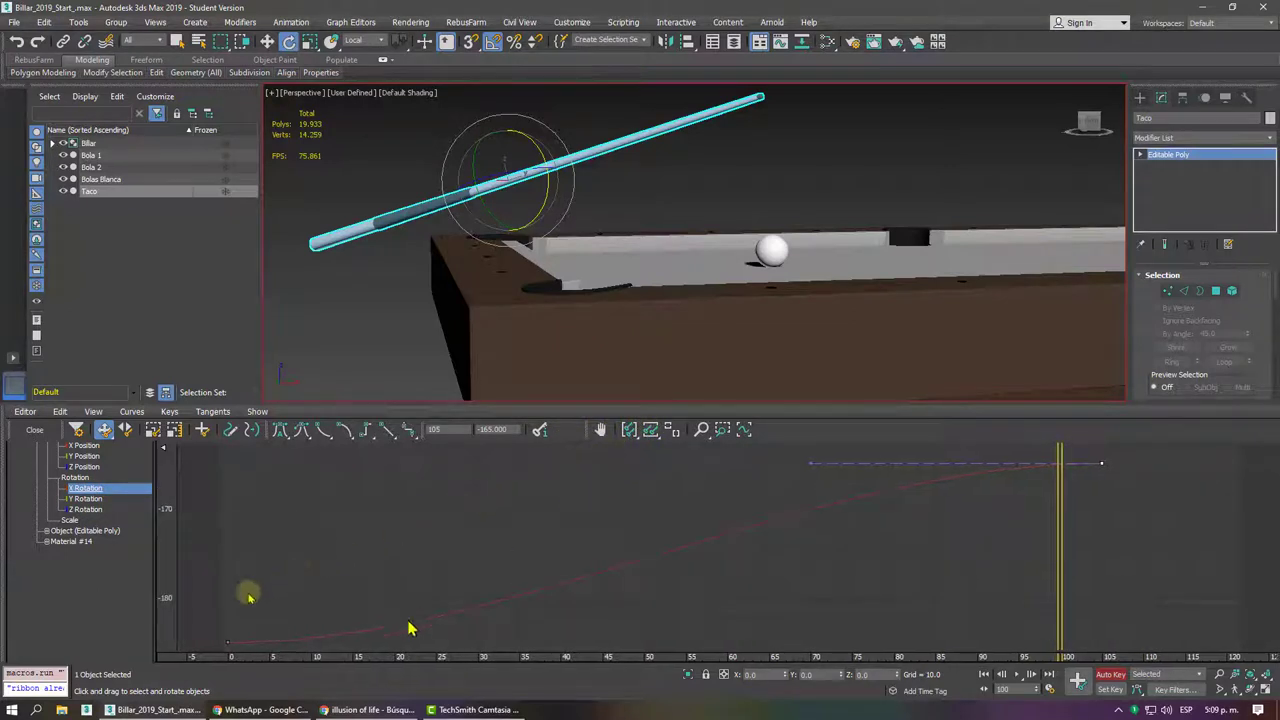
click(300, 570)
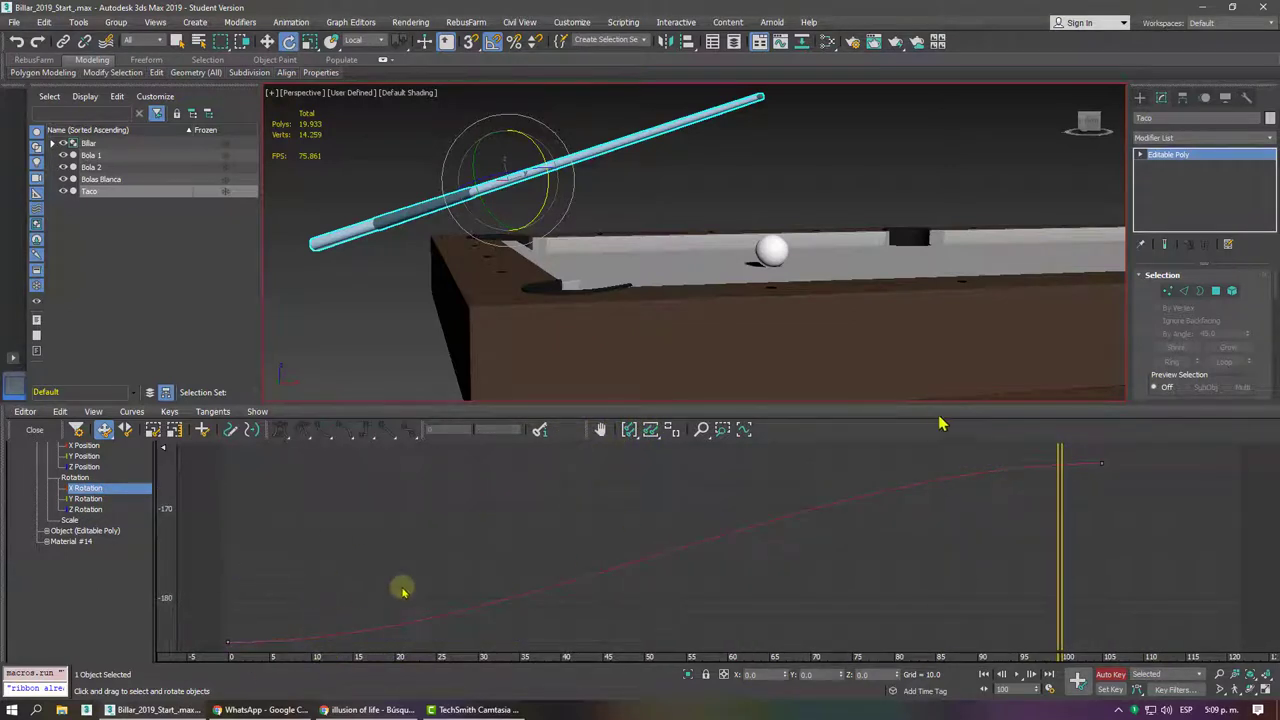
click(25, 411)
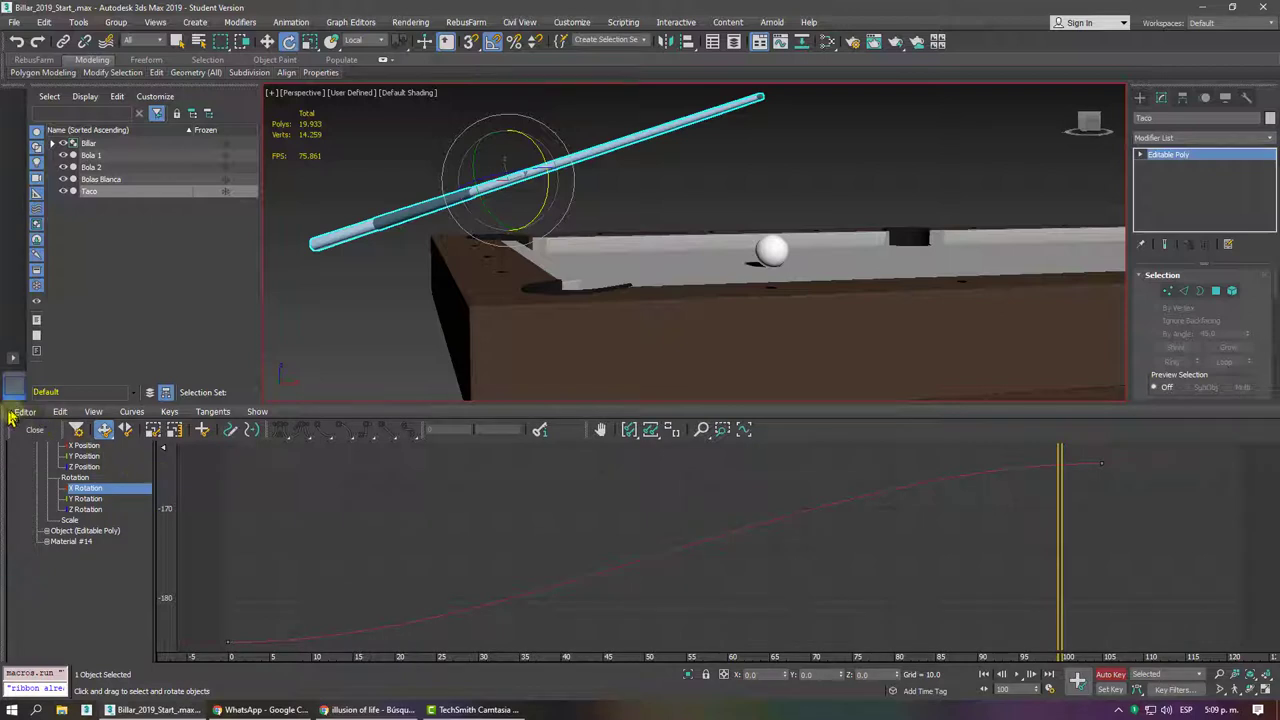
click(32, 444)
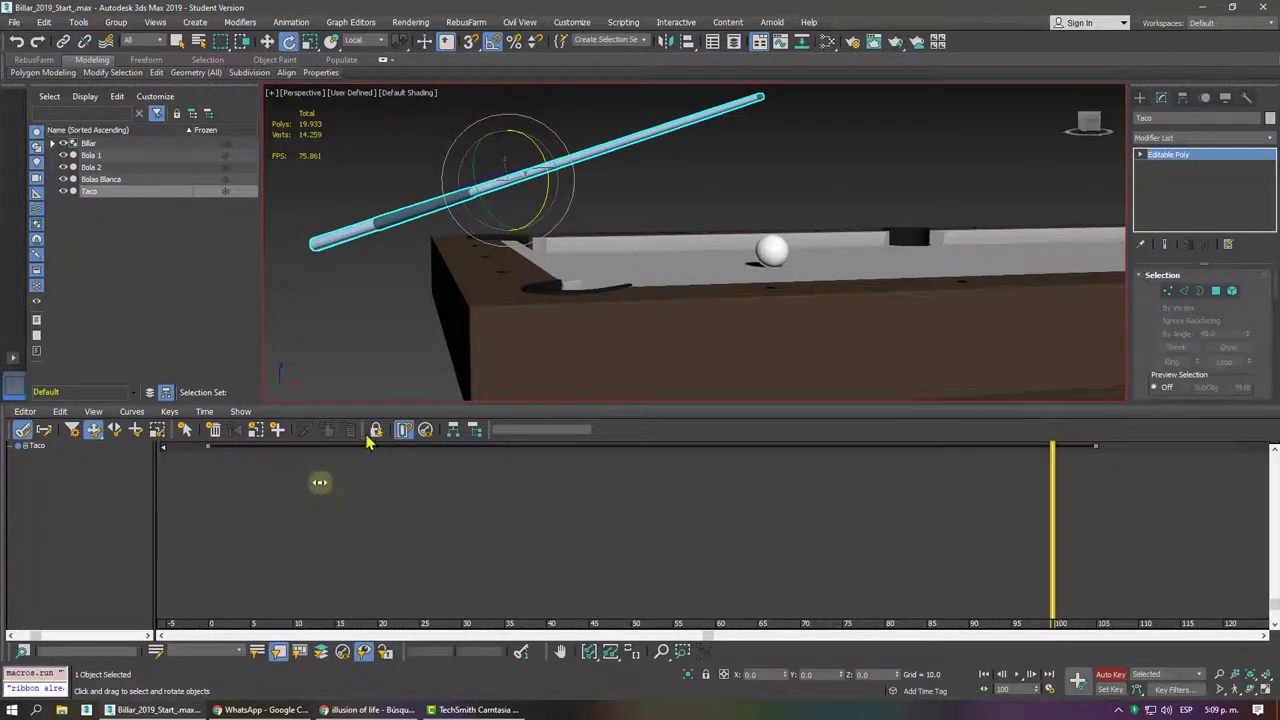
- Expand Taco > Transform > Rotation and move the cue's frame-0 rotation keys to frame 84
click(20, 447)
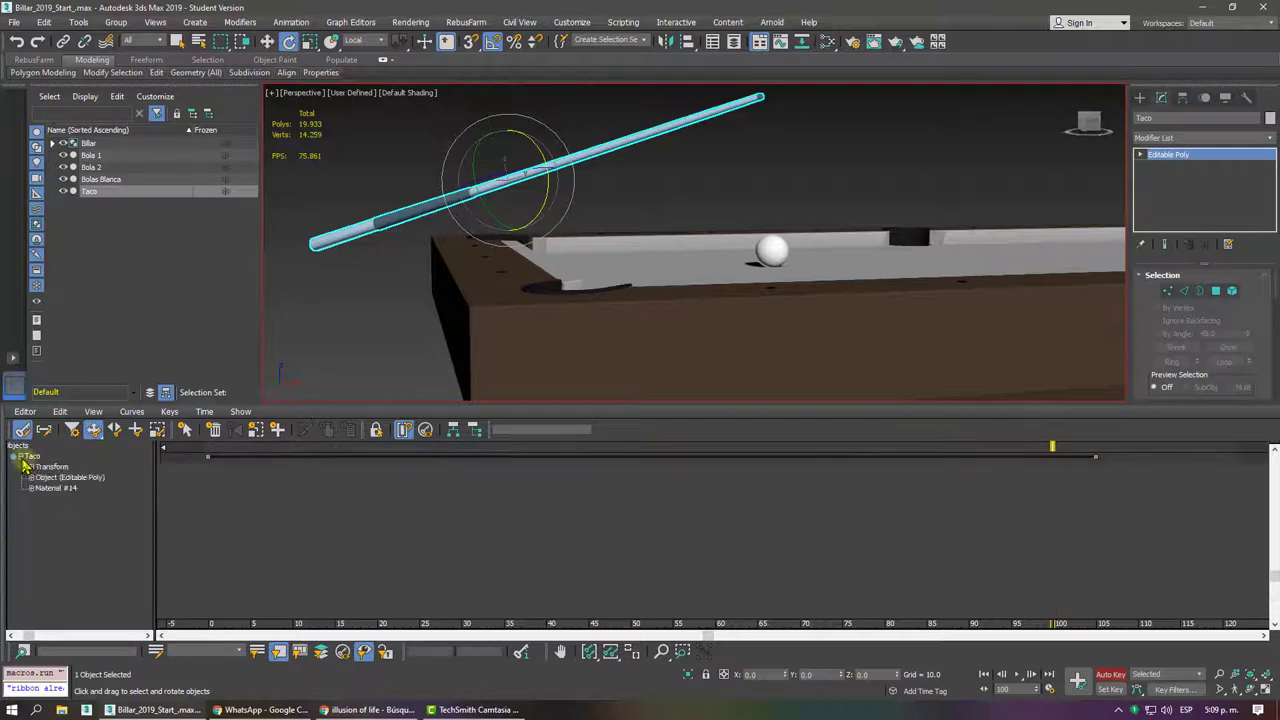
click(51, 467)
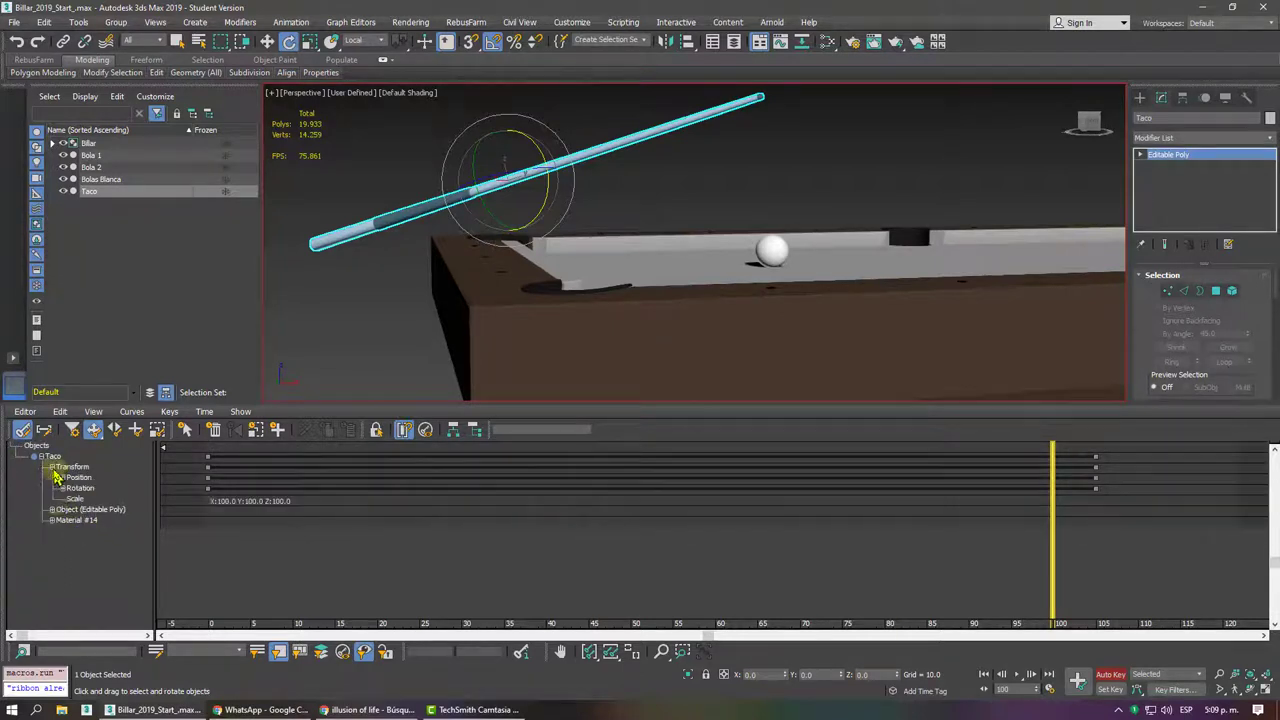
scroll(84, 565, down, 1)
click(54, 479)
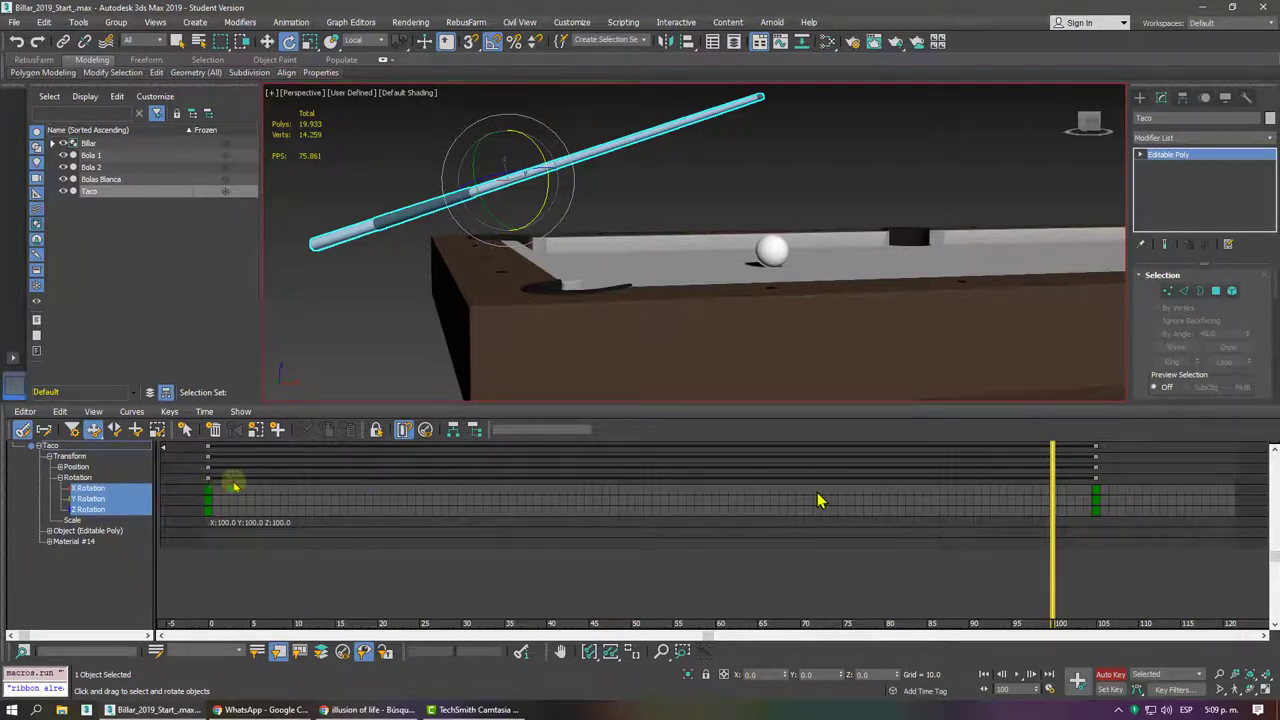
mouse_move(1052, 491)
mouse_down()
mouse_move(600, 491)
mouse_move(257, 470)
mouse_move(200, 449)
mouse_move(955, 479)
mouse_move(876, 482)
mouse_move(927, 483)
mouse_up()
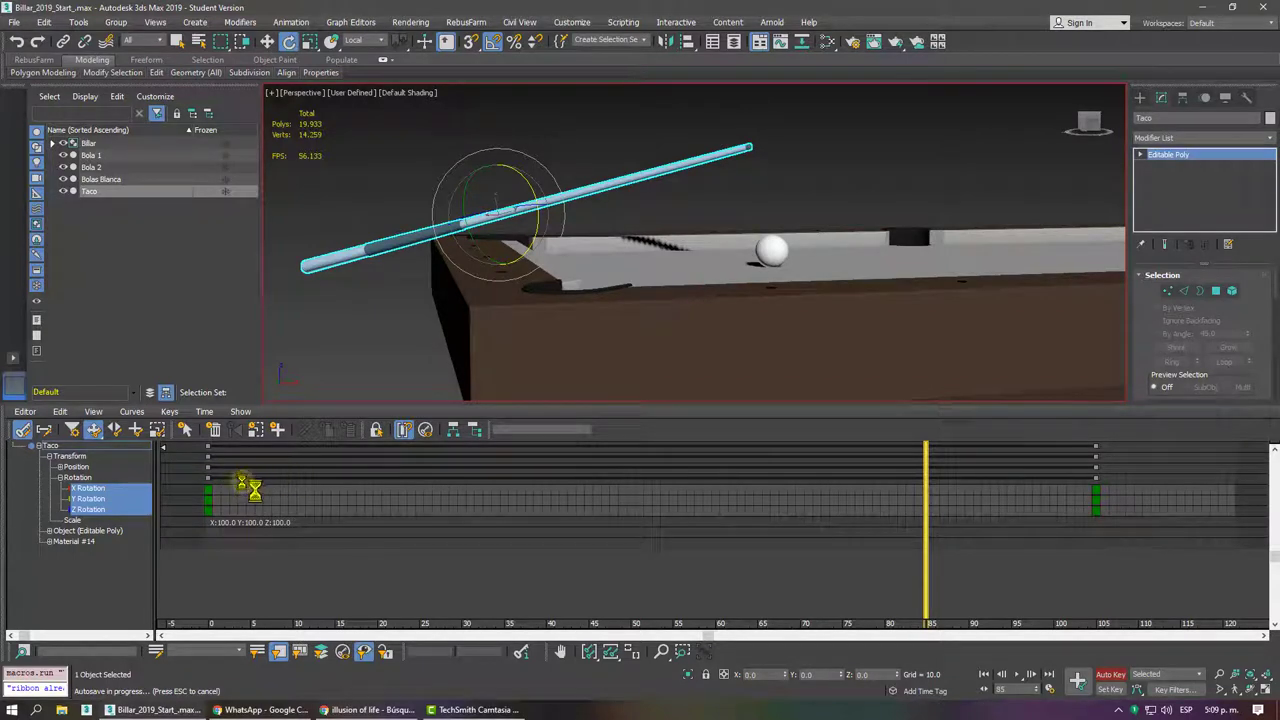
key(Escape)
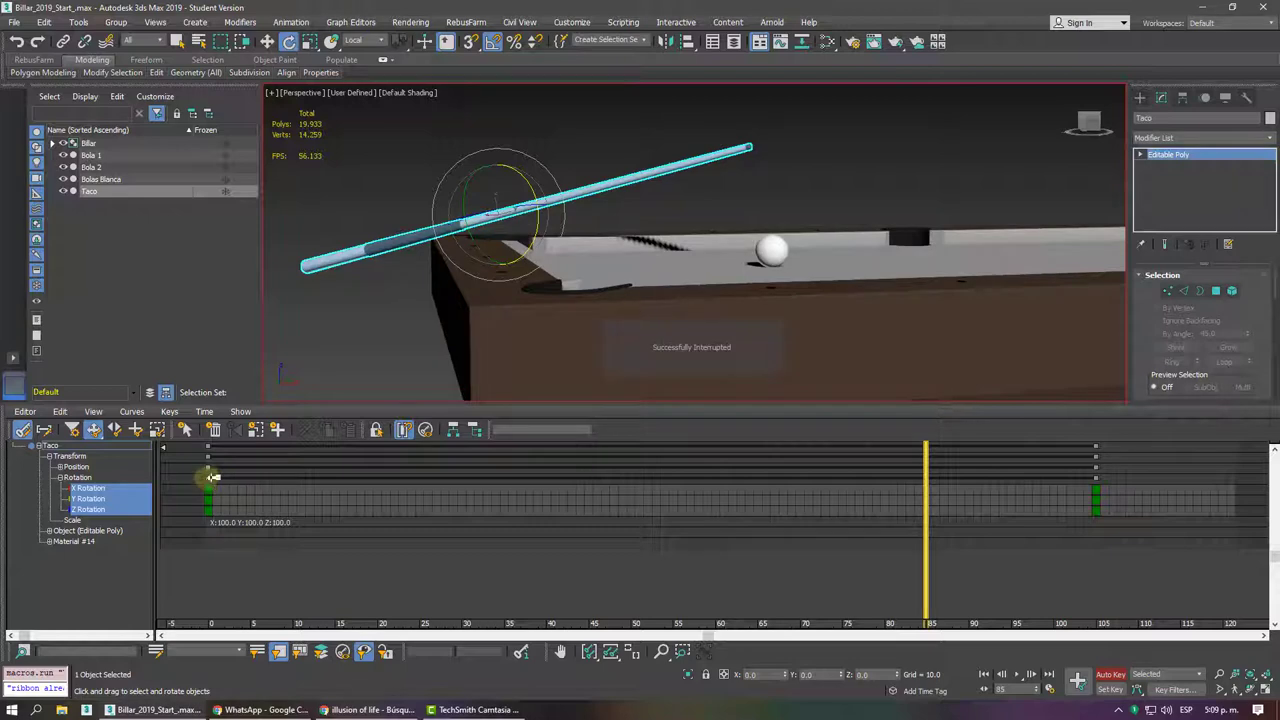
drag(212, 477, 925, 464)
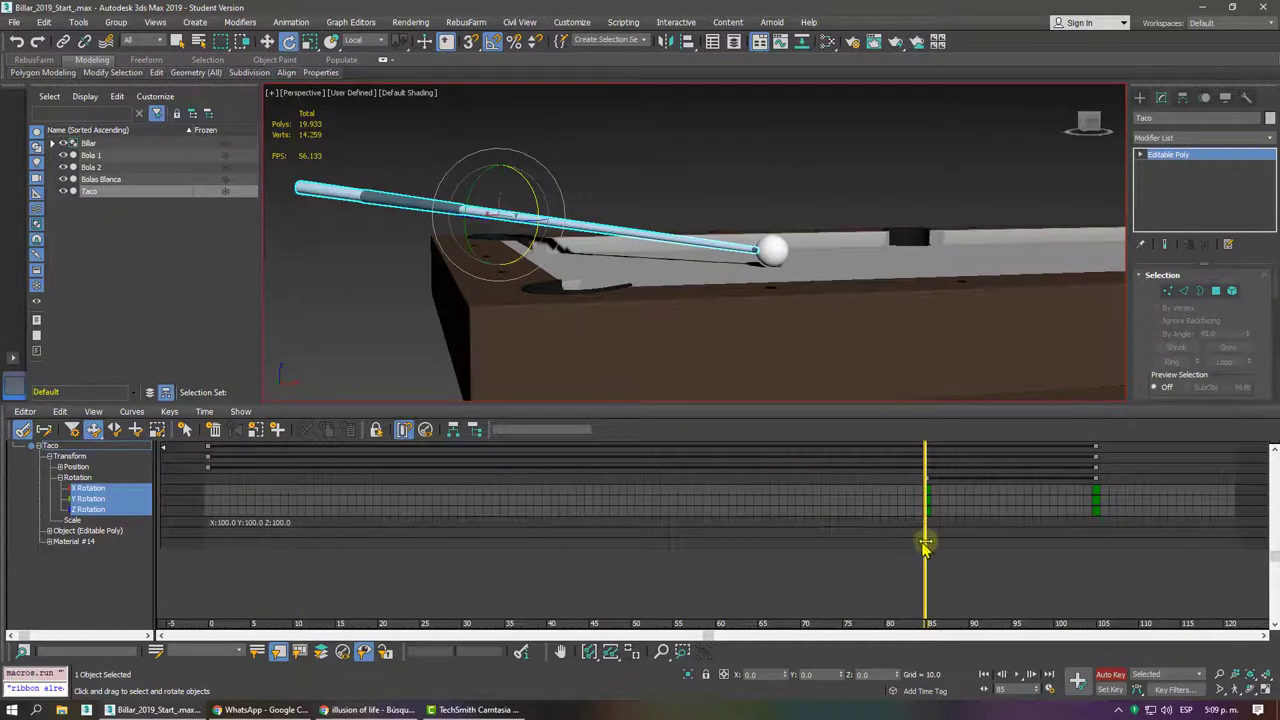
mouse_move(925, 545)
mouse_down()
mouse_move(280, 549)
mouse_move(937, 549)
mouse_move(1057, 531)
mouse_move(740, 551)
mouse_move(1052, 540)
mouse_move(626, 580)
mouse_move(229, 575)
mouse_up()
- Switch the Track View back to Curve Editor, undock it, and close it
click(27, 415)
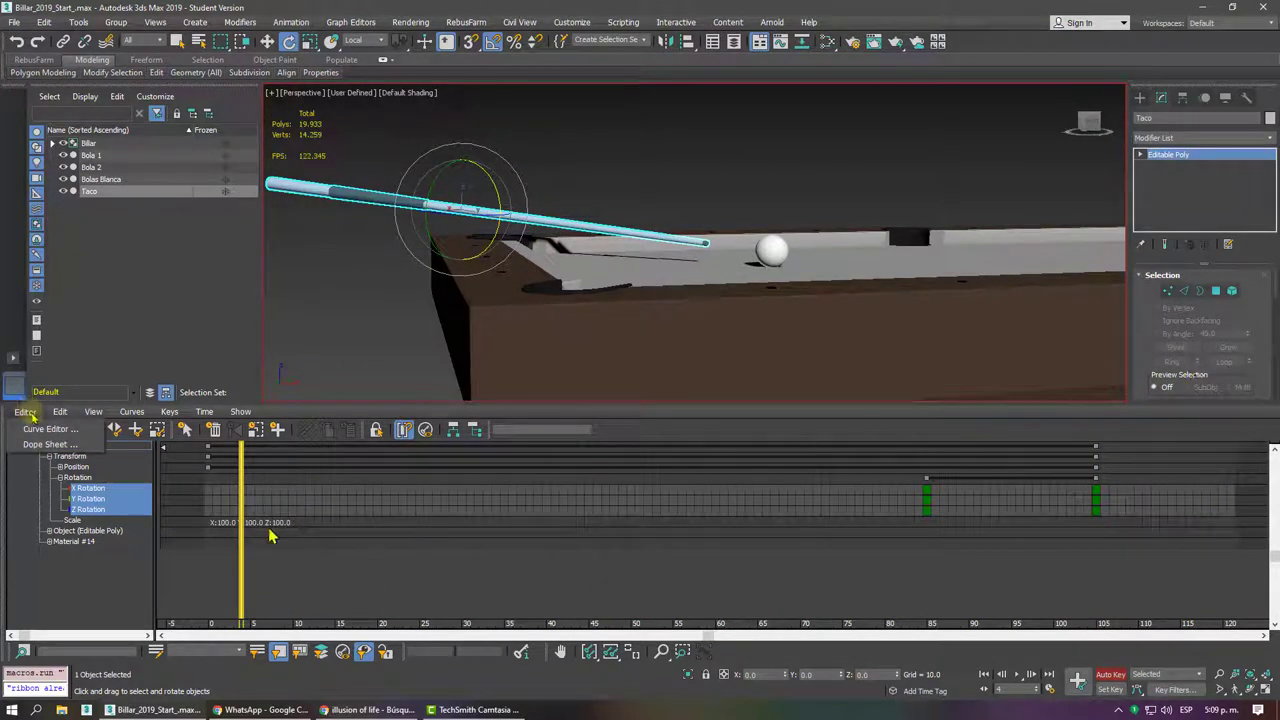
click(45, 444)
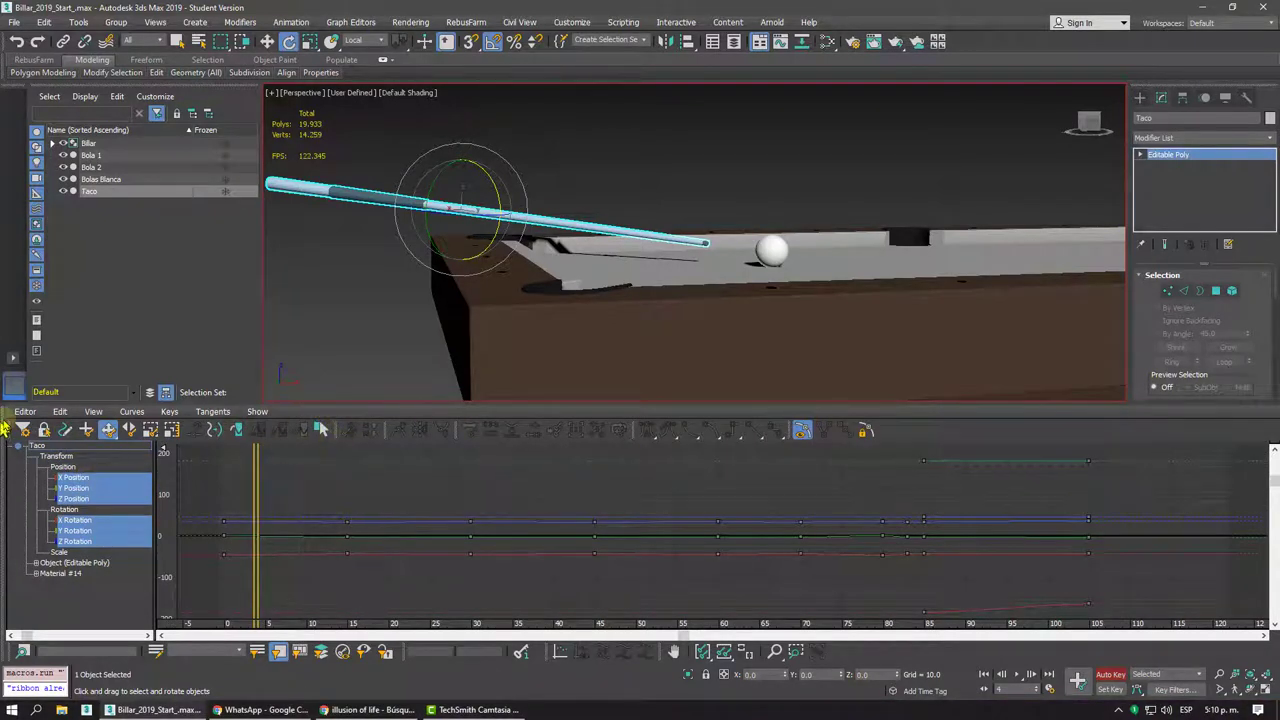
mouse_move(9, 438)
mouse_down()
mouse_move(558, 472)
mouse_move(908, 400)
mouse_up()
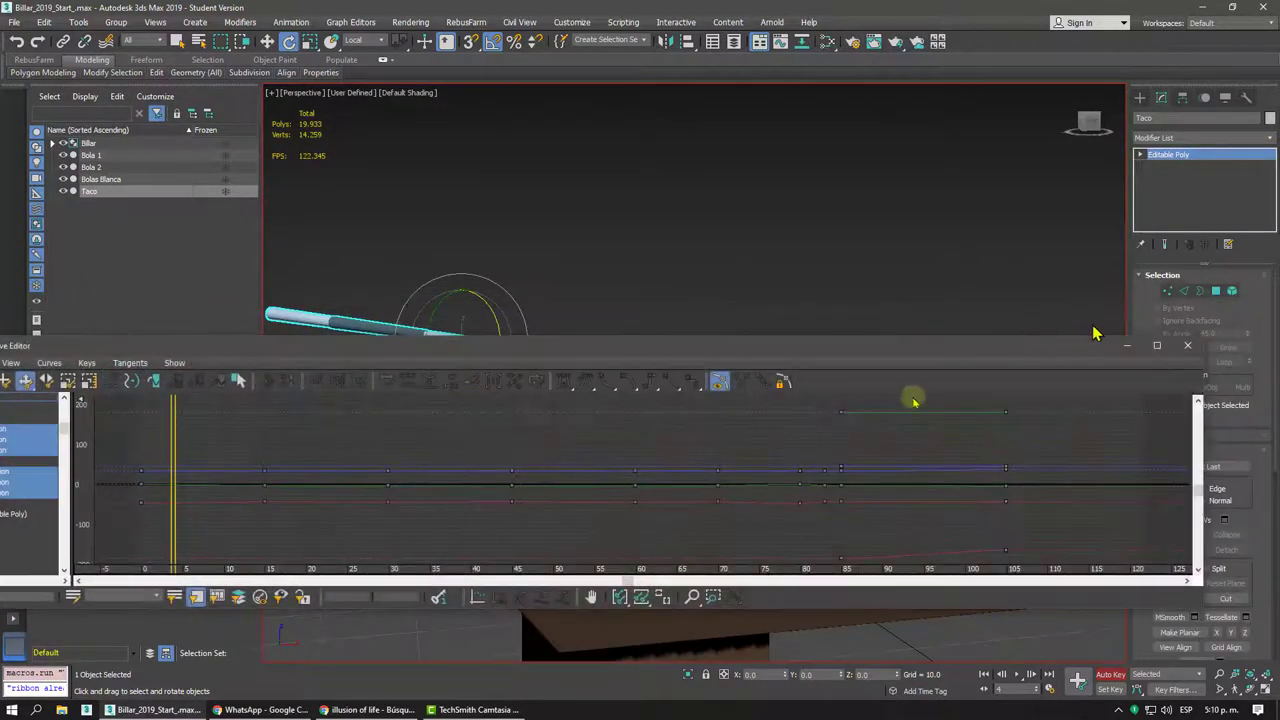
click(1190, 352)
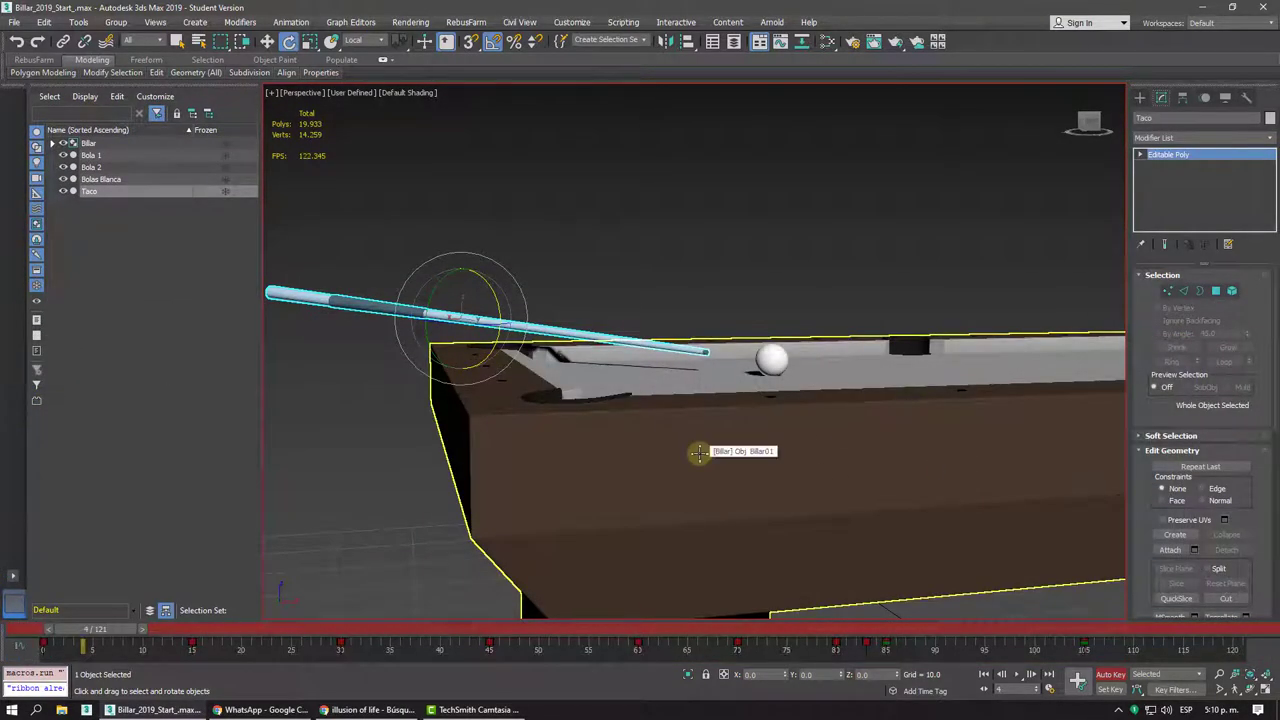
- Zoom out and orbit to show the whole pool table with the cue
scroll(534, 449, down, 4)
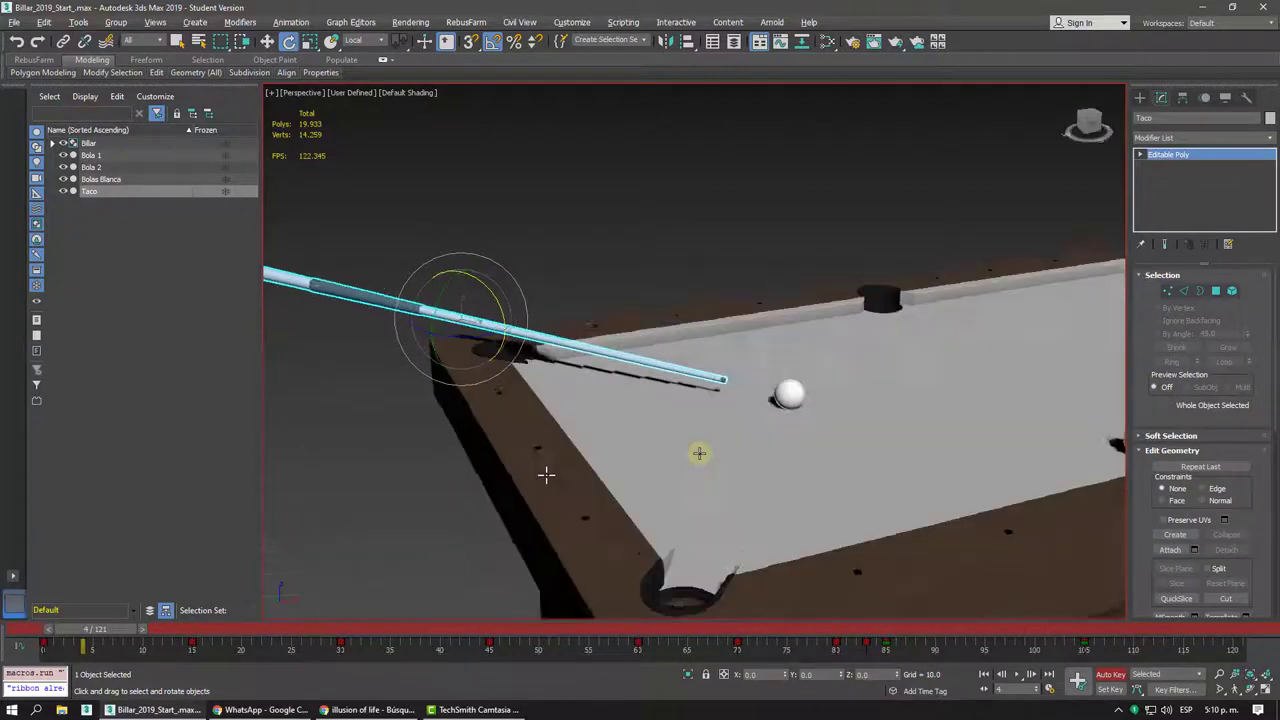
alt+middle_drag(543, 471, 531, 428)
scroll(531, 428, down, 2)
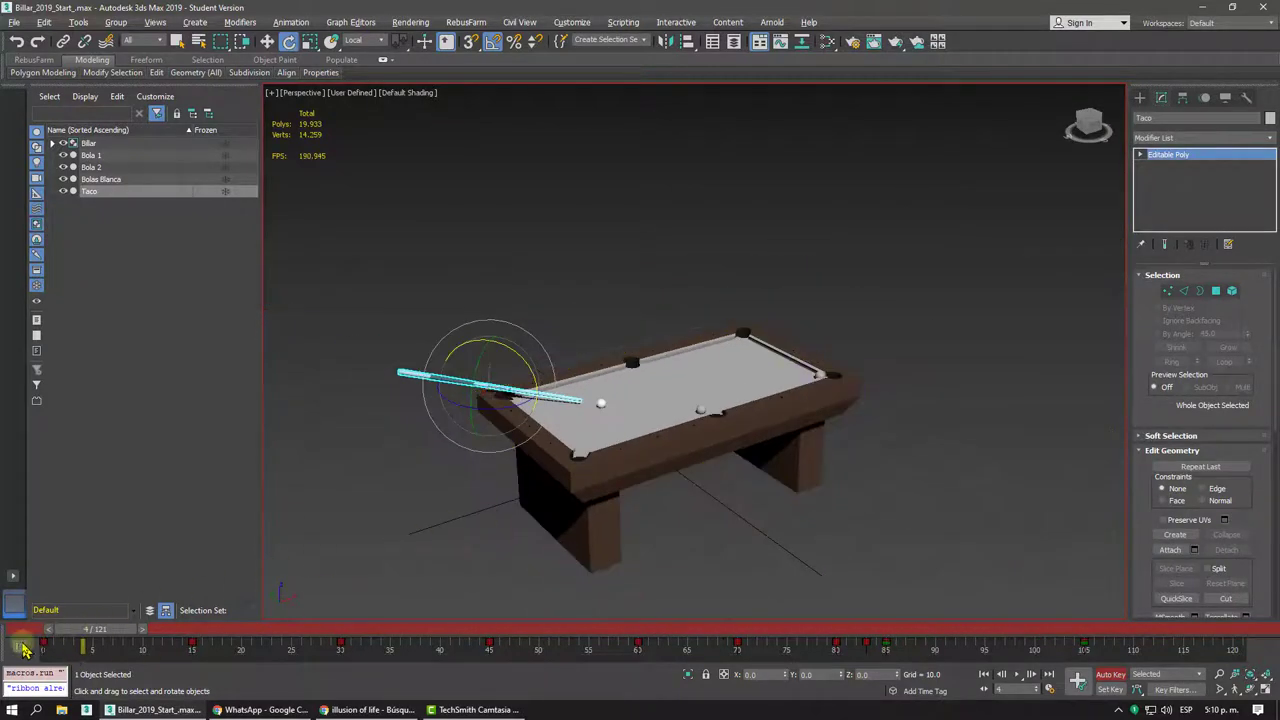
- Reopen and enlarge the Mini Curve Editor, close it, then orbit to a low frontal table view
click(24, 648)
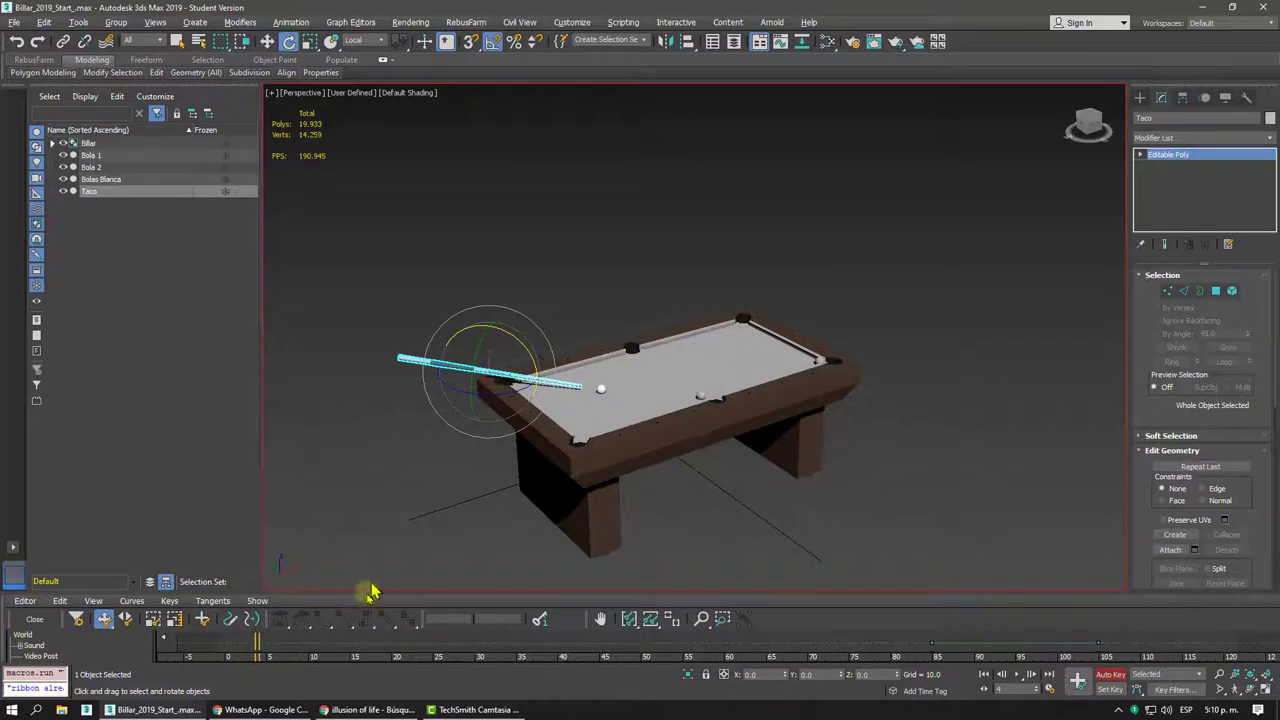
drag(367, 592, 347, 412)
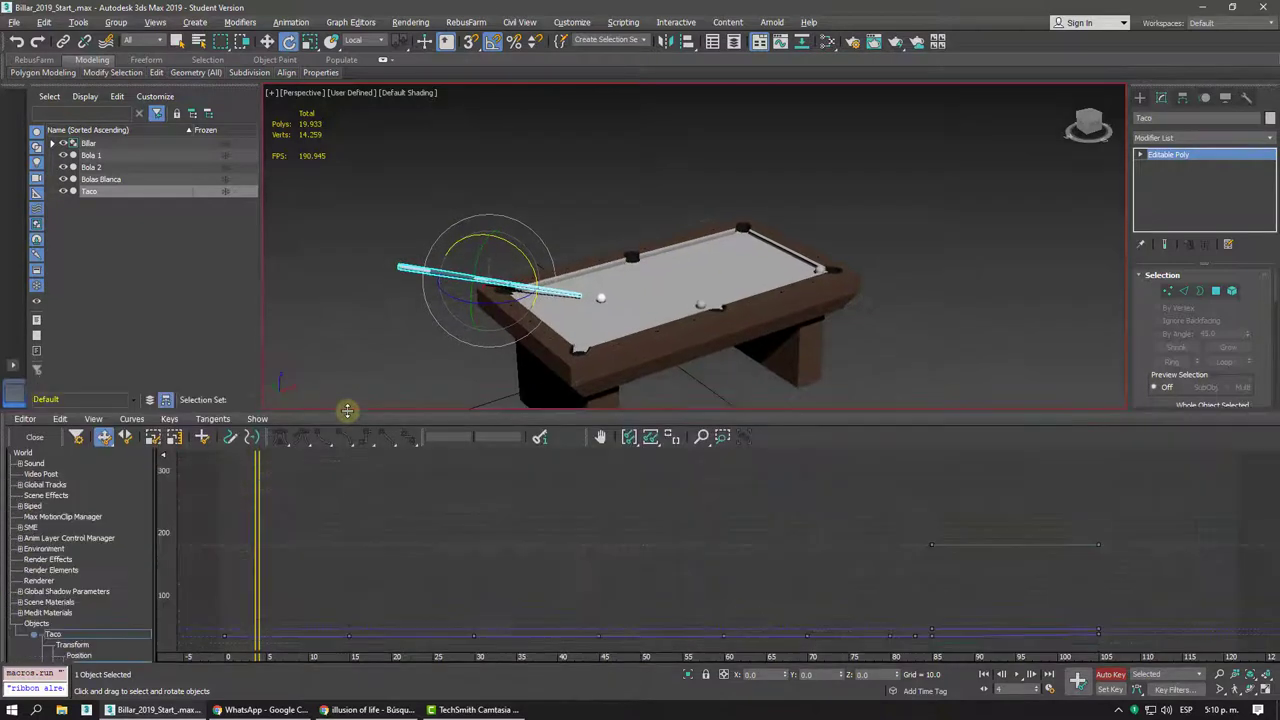
click(25, 420)
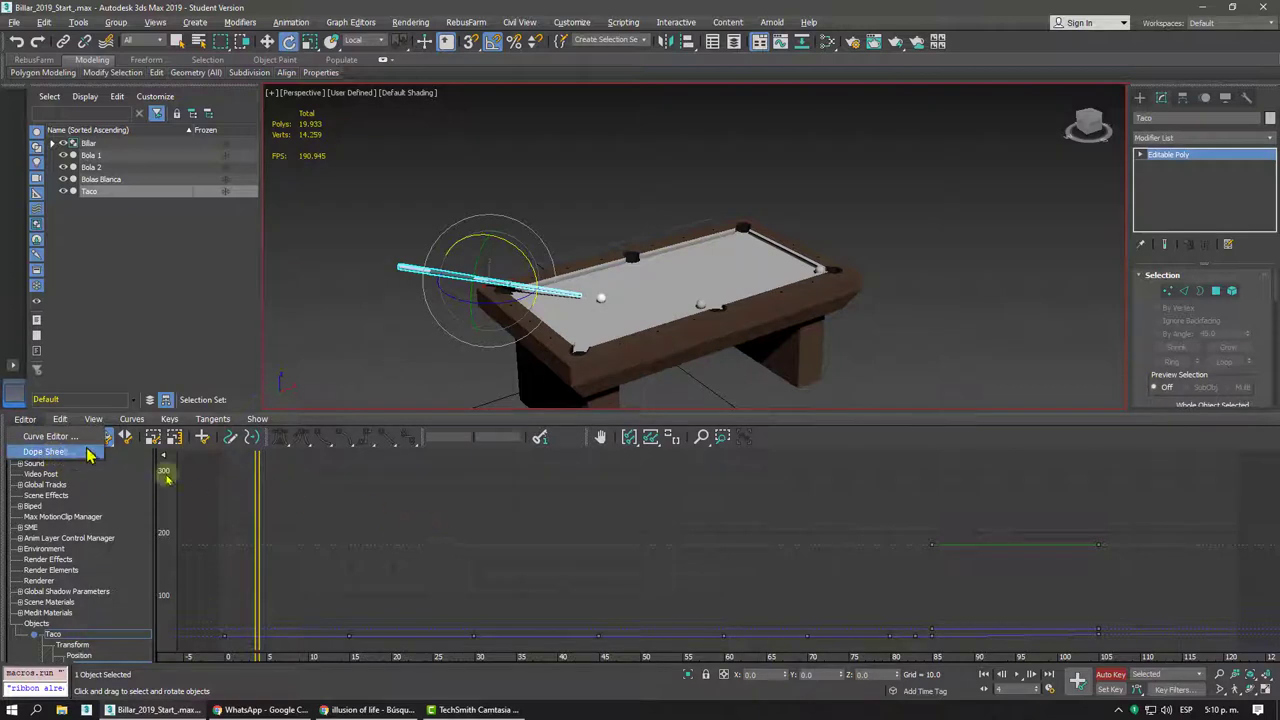
click(282, 496)
click(37, 440)
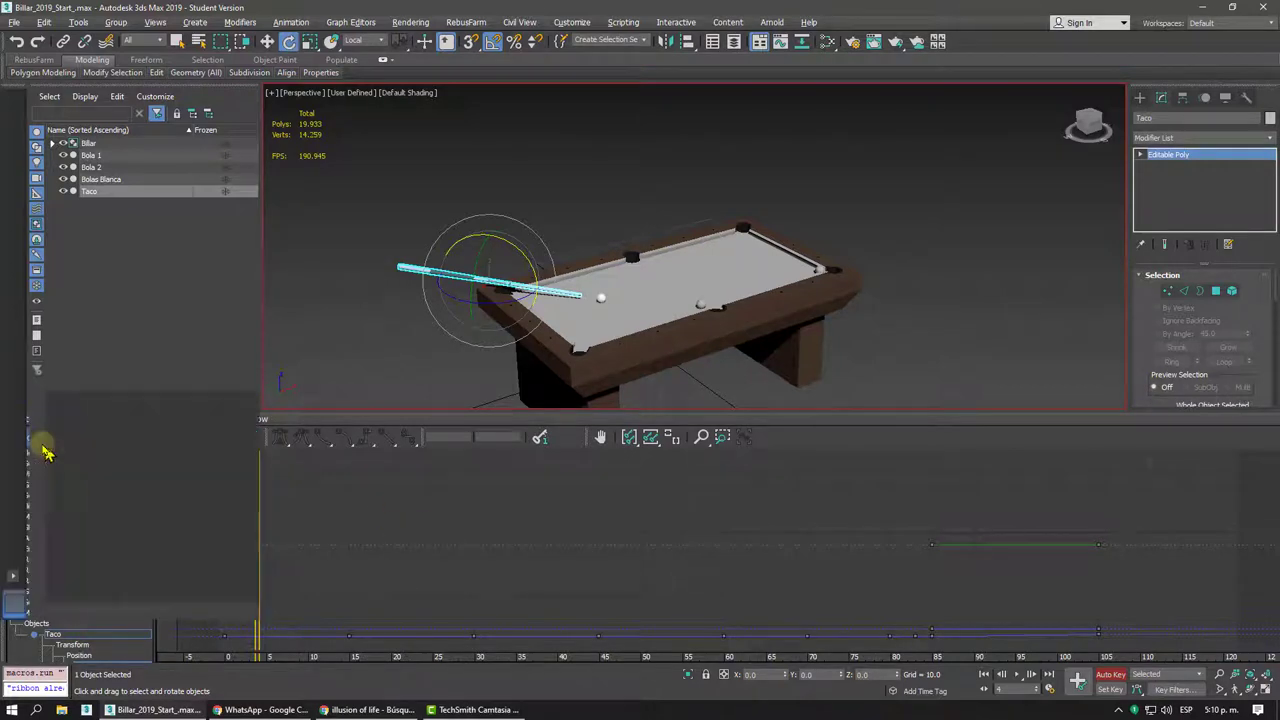
alt+middle_drag(549, 424, 570, 520)
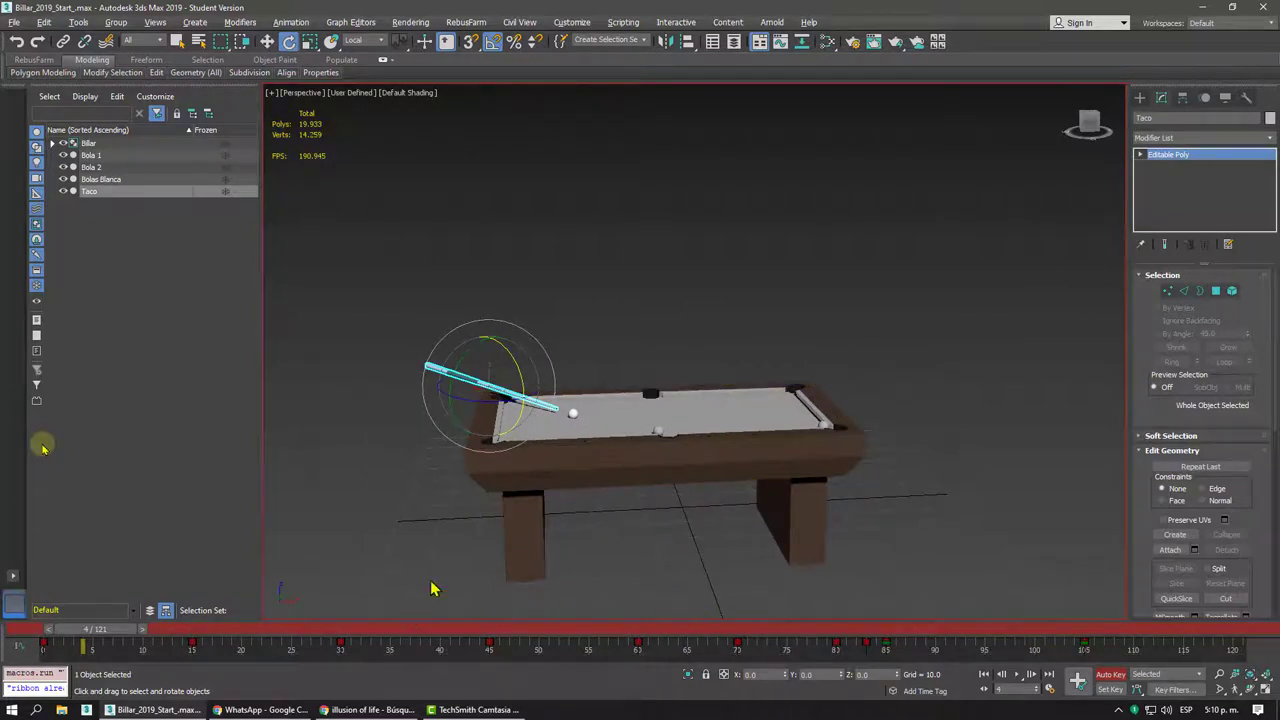
scroll(600, 480, up, 5)
scroll(711, 475, up, 3)
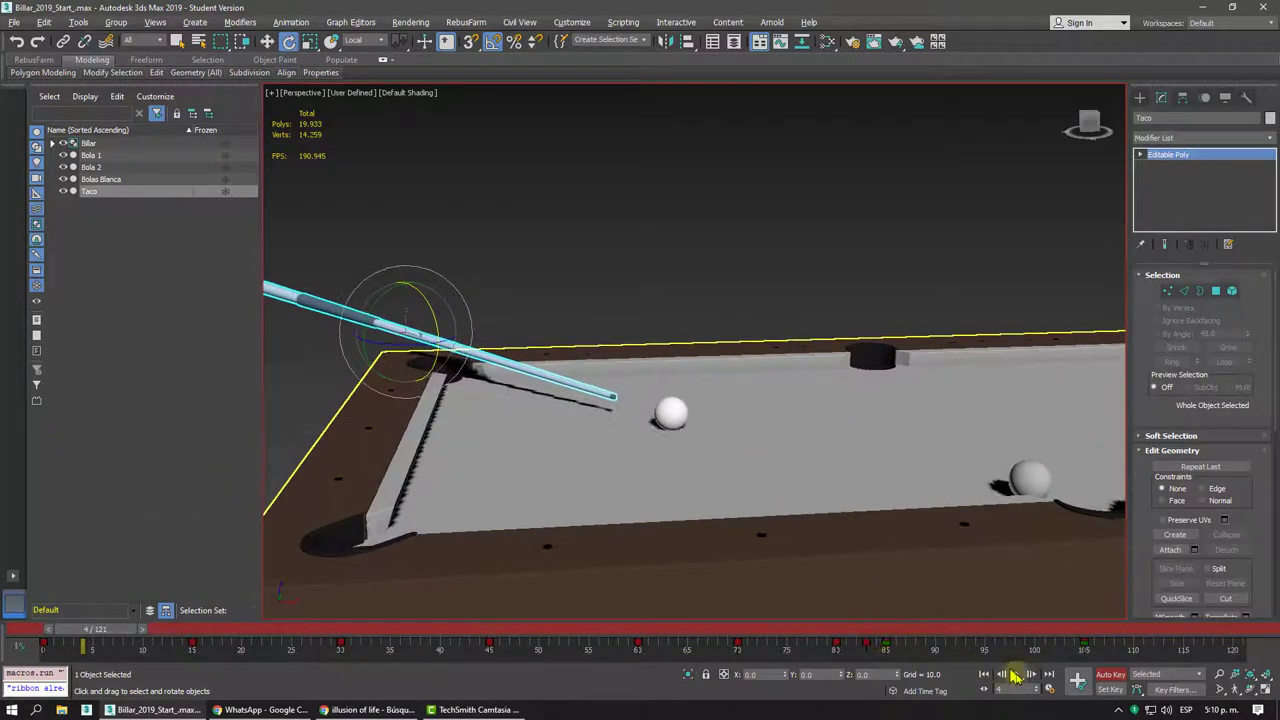
click(1015, 675)
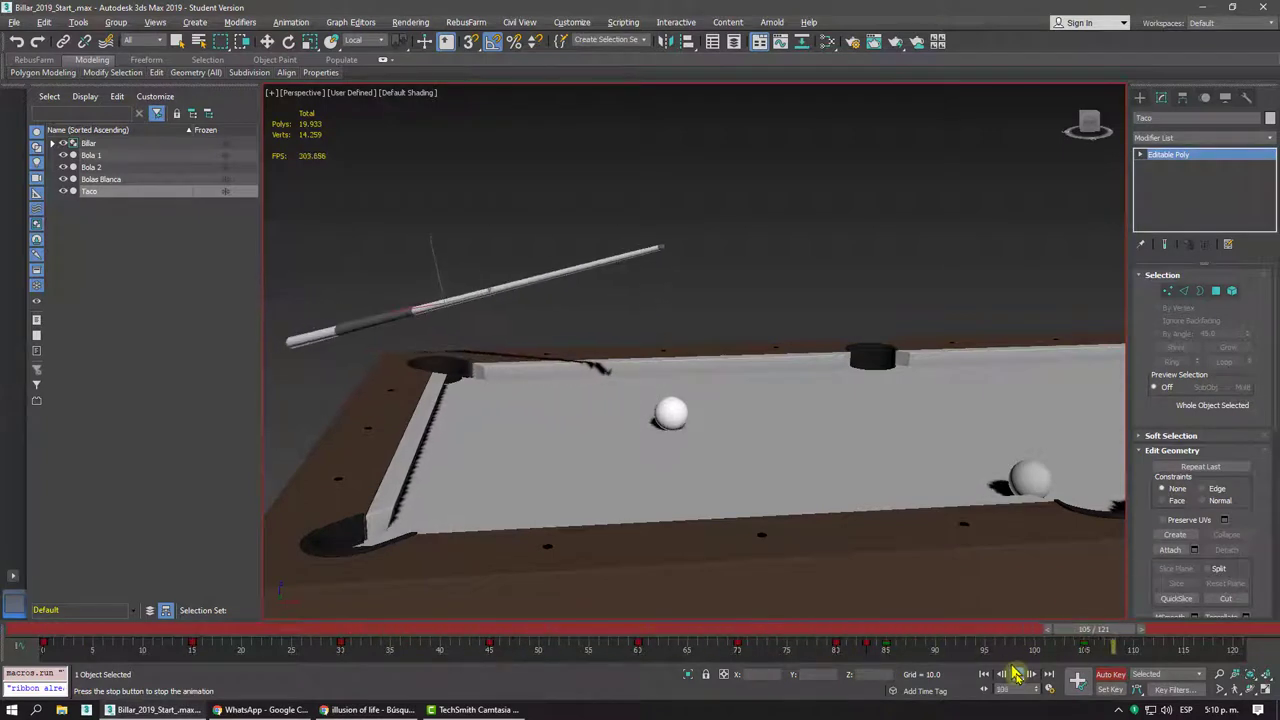
mouse_move(943, 628)
mouse_down()
mouse_move(968, 628)
mouse_move(64, 628)
mouse_move(1010, 650)
mouse_move(1100, 634)
mouse_move(680, 651)
mouse_move(870, 660)
mouse_move(838, 655)
mouse_move(1047, 647)
mouse_move(43, 648)
mouse_up()
key(e)
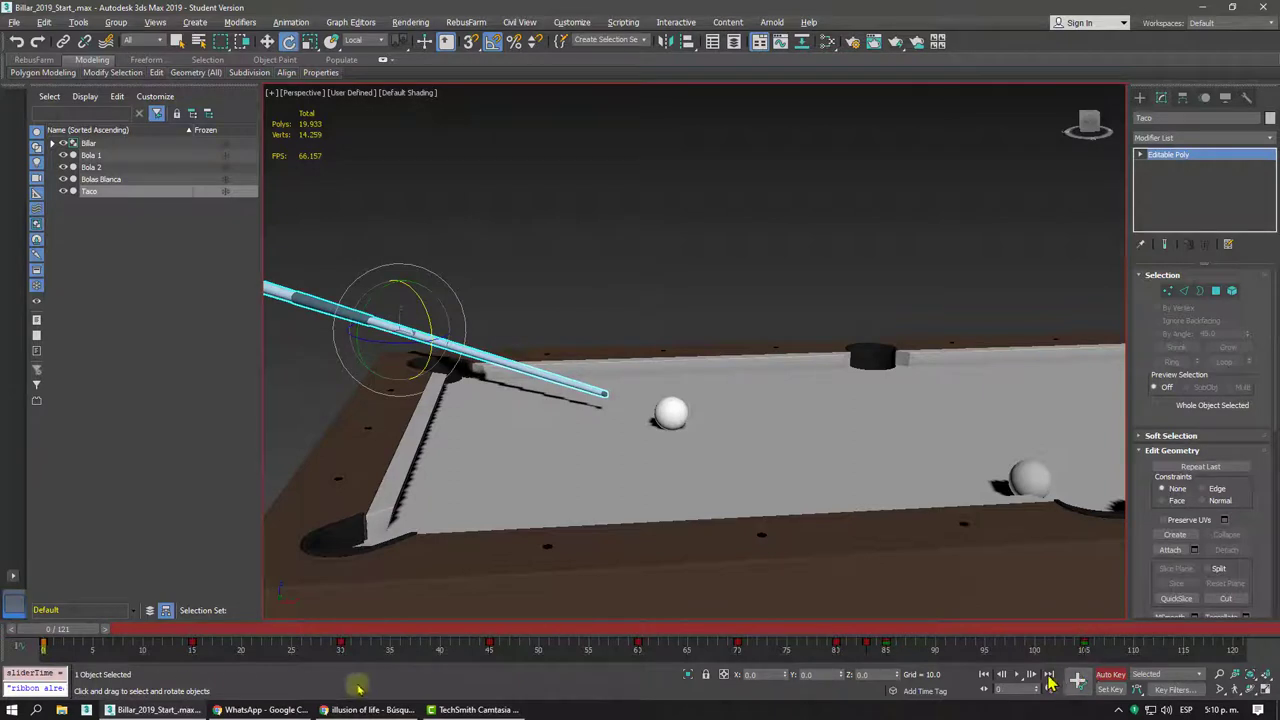
click(1018, 674)
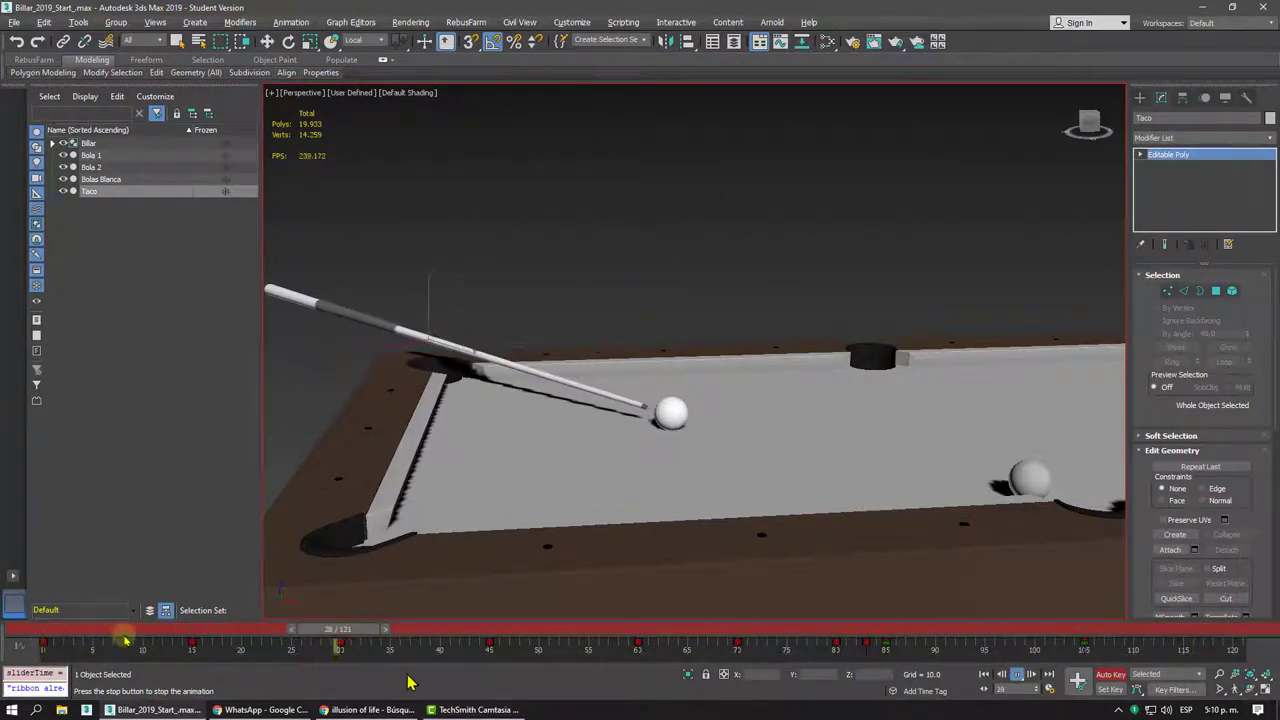
drag(140, 629, 140, 629)
key(e)
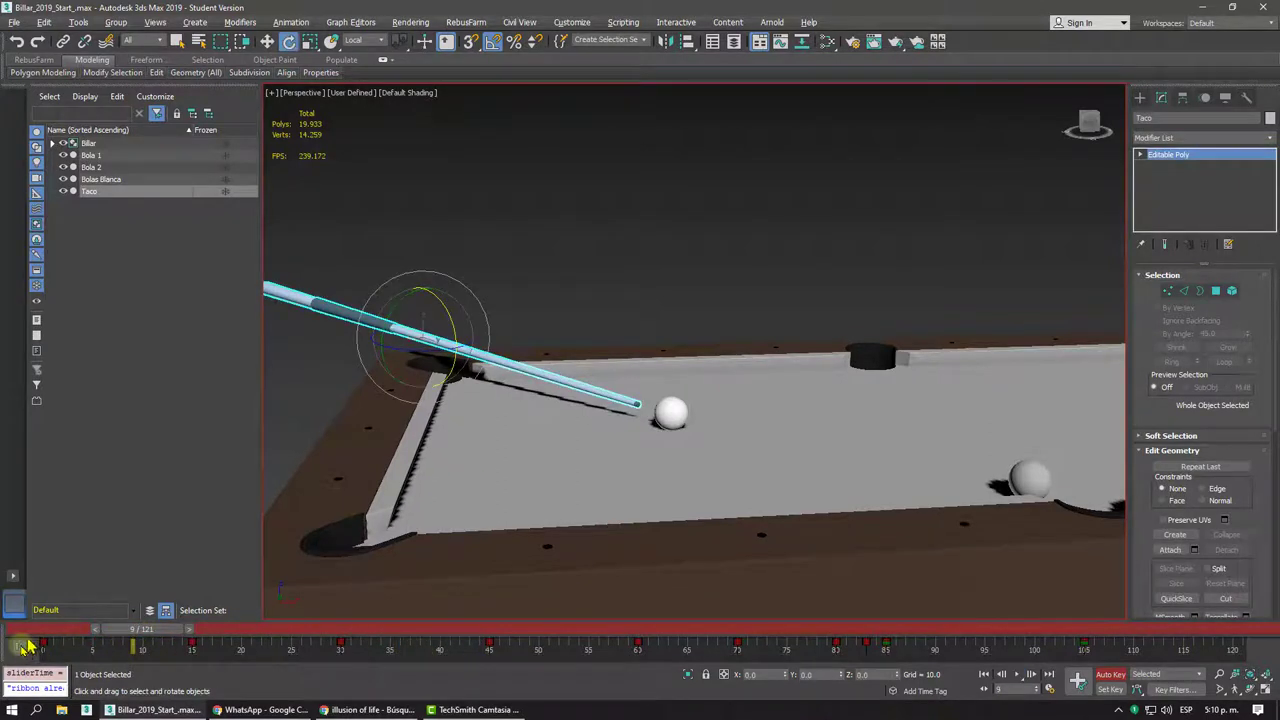
click(14, 604)
click(24, 419)
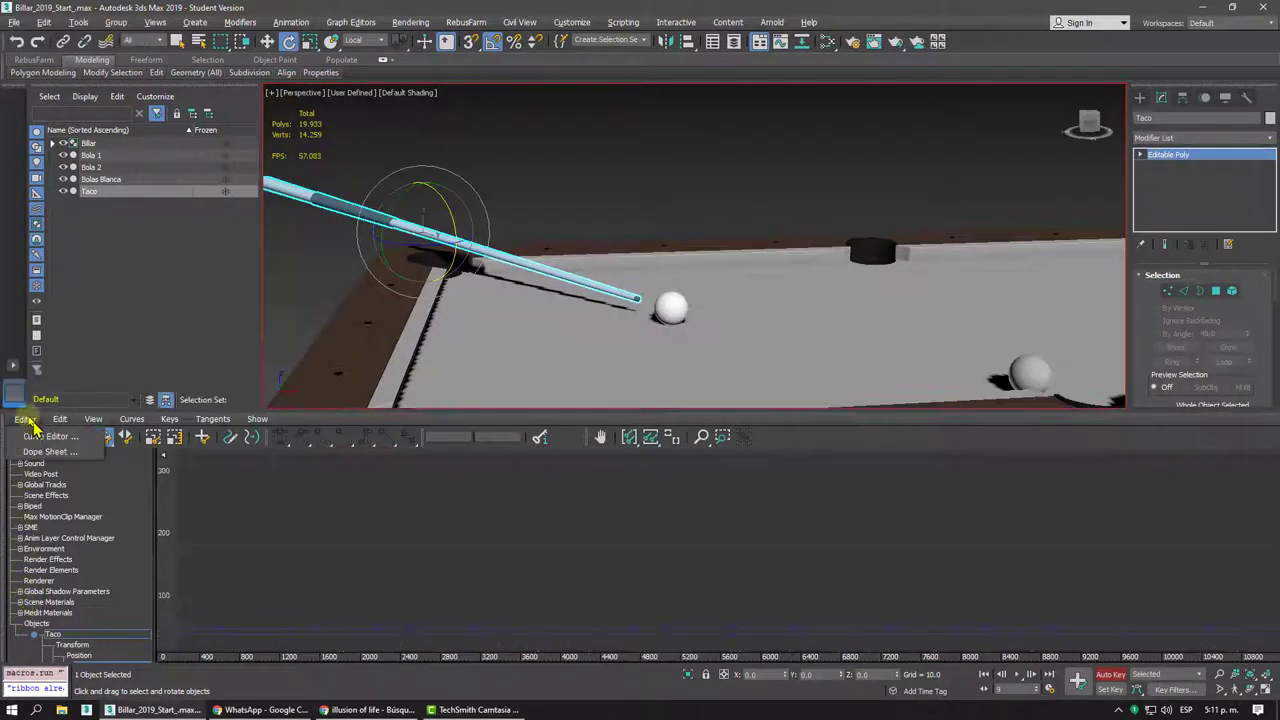
click(42, 452)
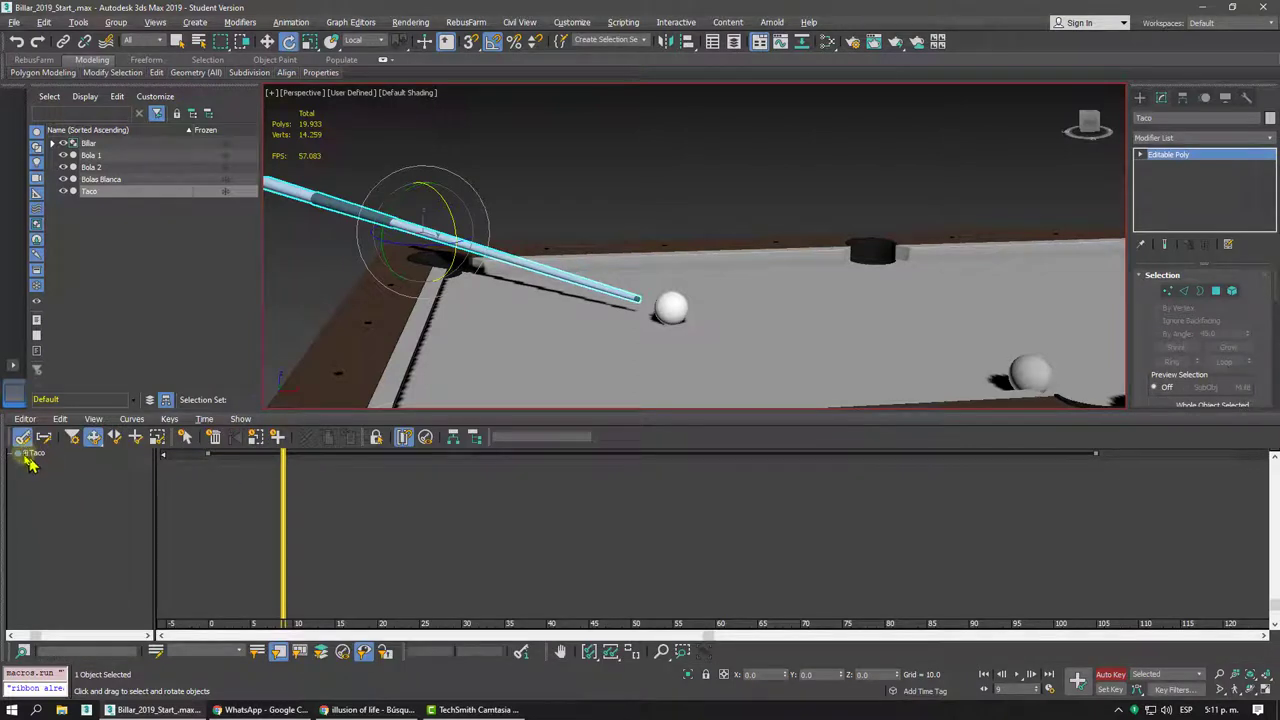
click(26, 453)
click(36, 464)
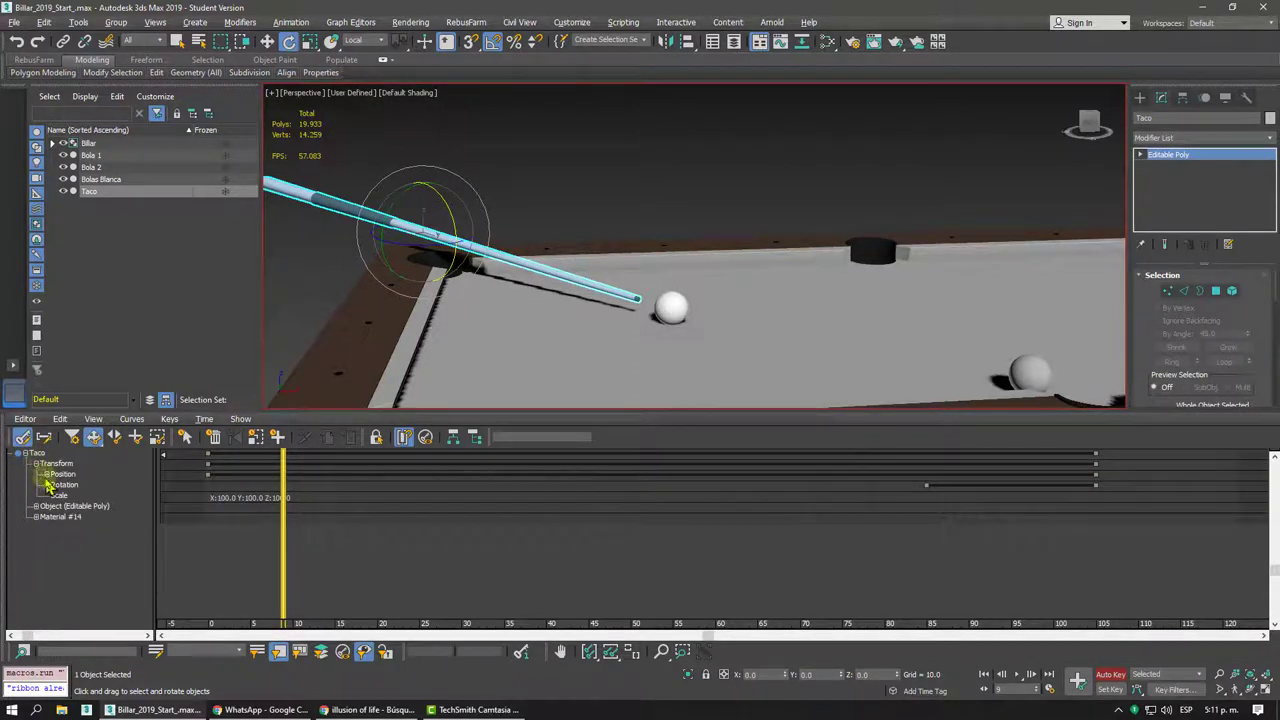
click(46, 475)
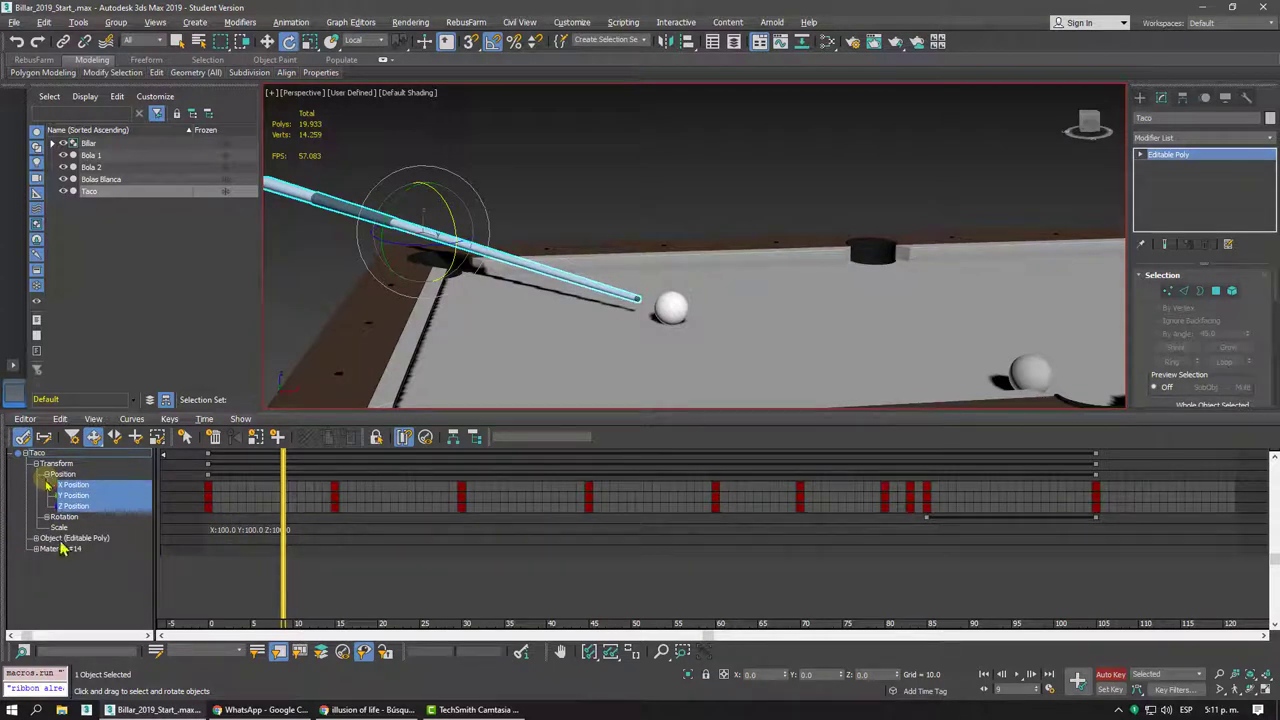
click(47, 517)
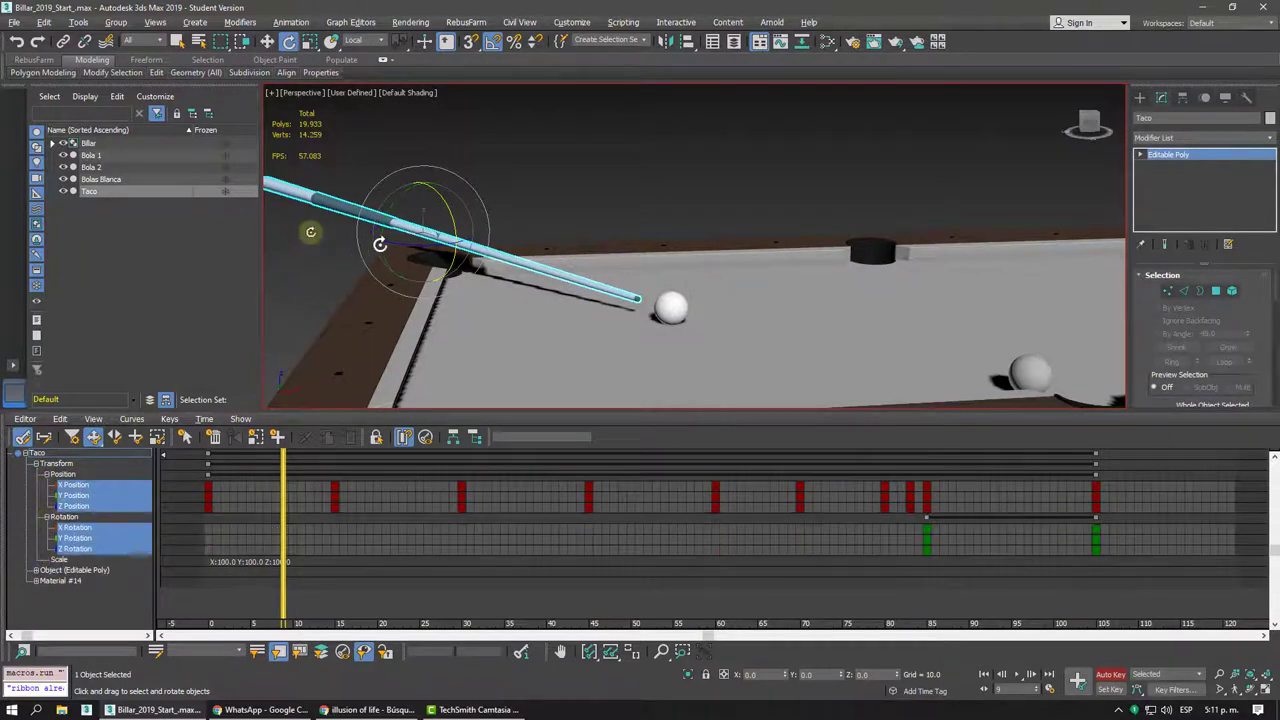
right_click(368, 162)
click(400, 179)
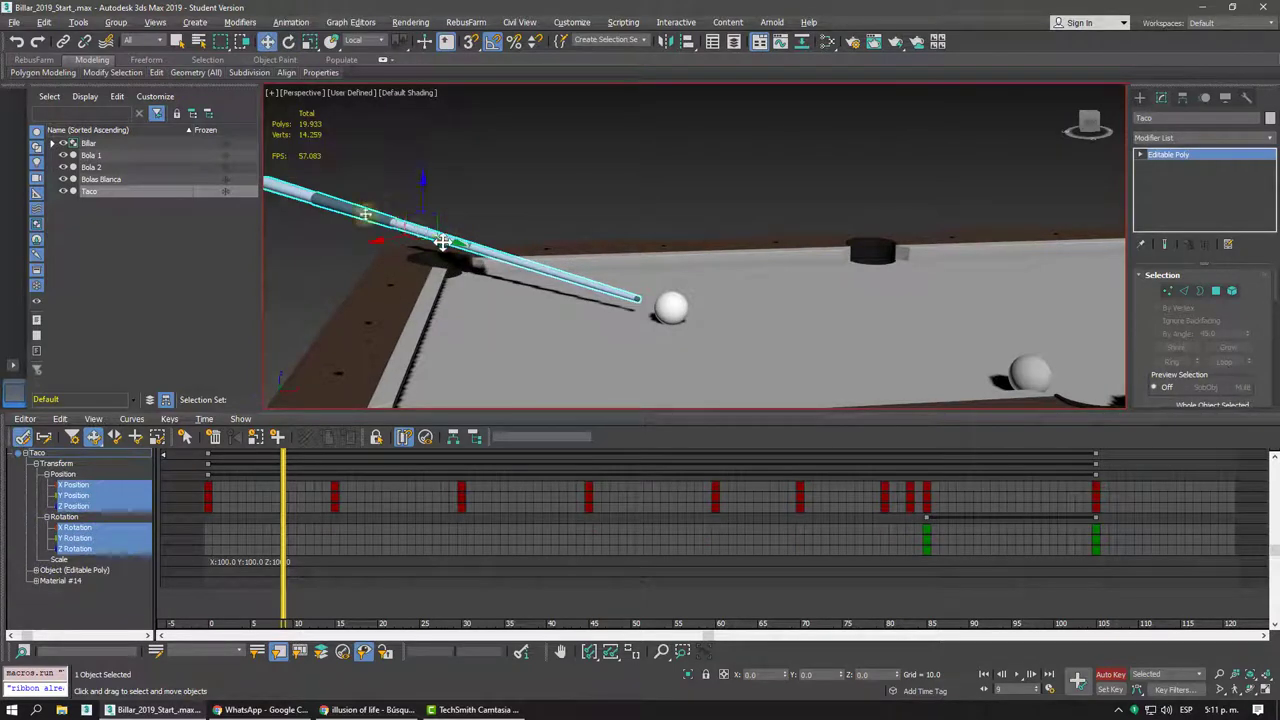
click(72, 496)
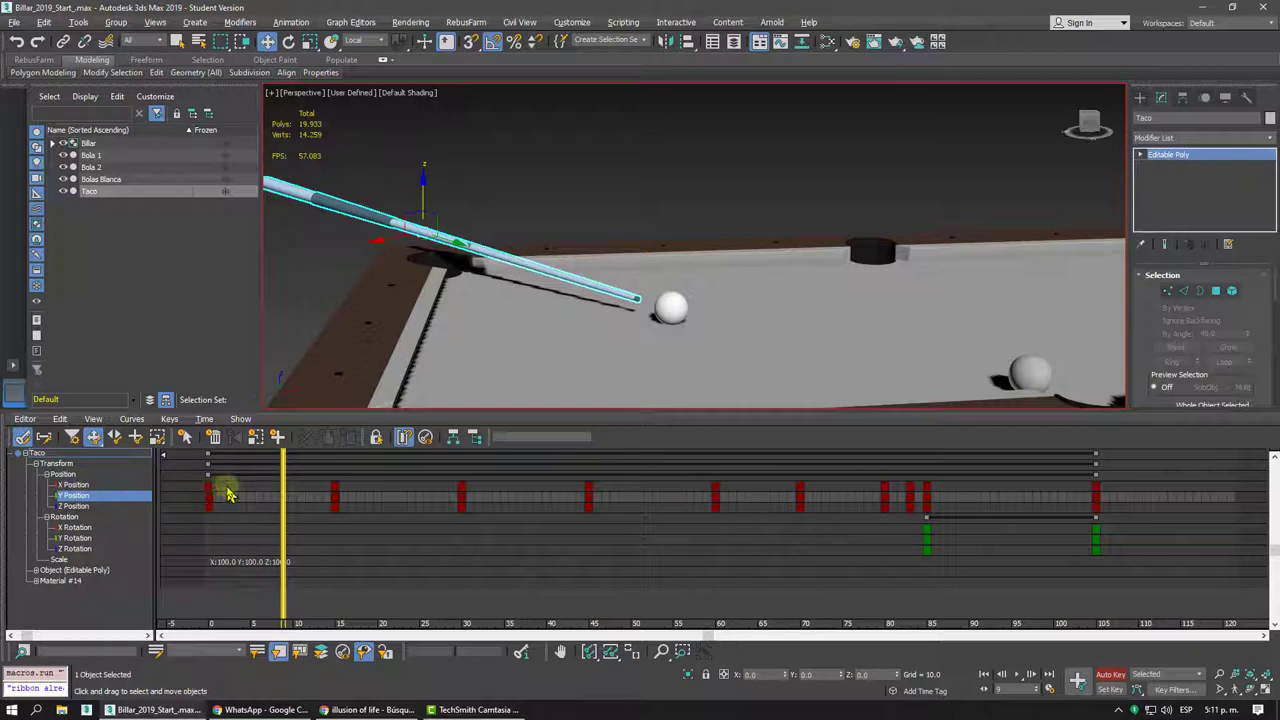
click(85, 541)
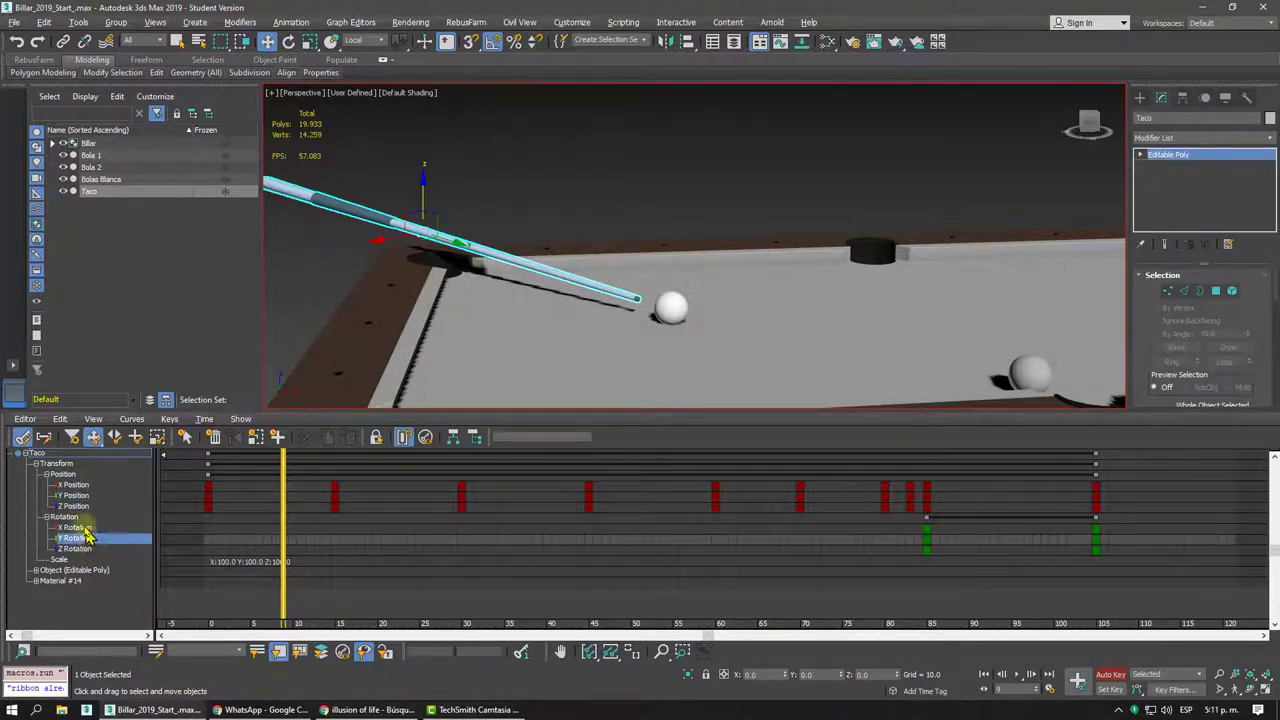
click(84, 528)
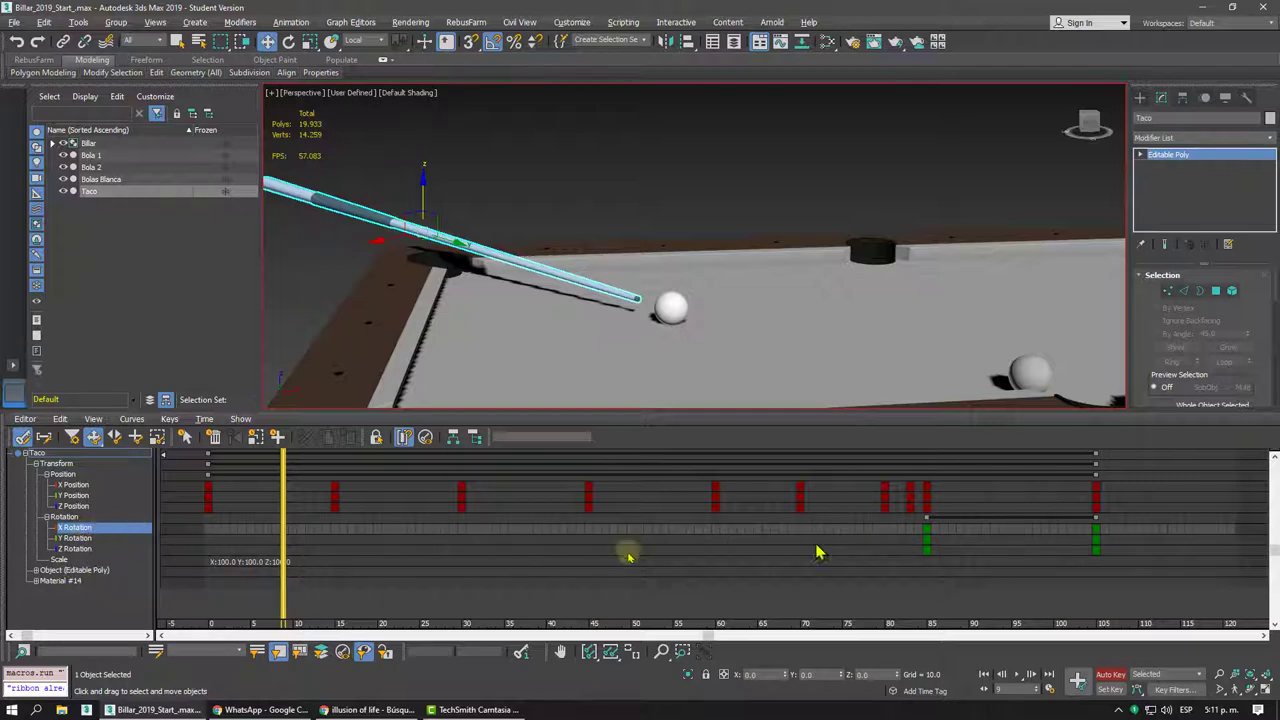
click(926, 540)
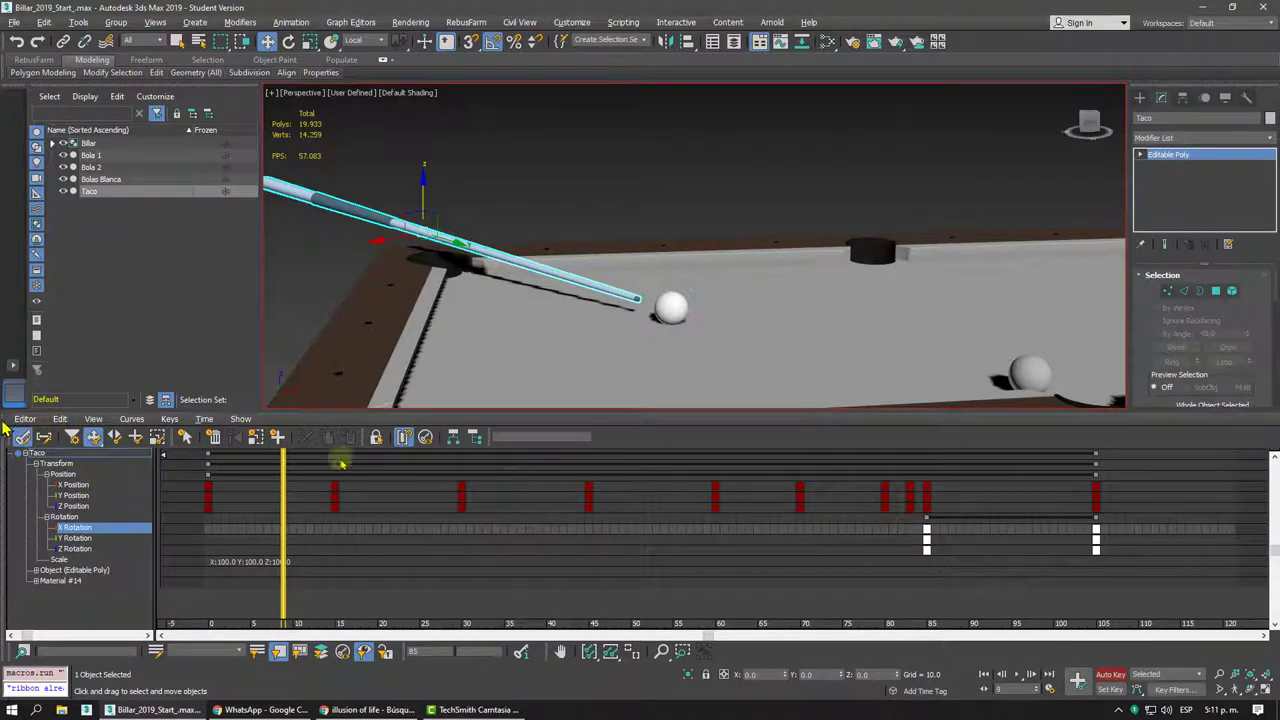
drag(5, 425, 627, 455)
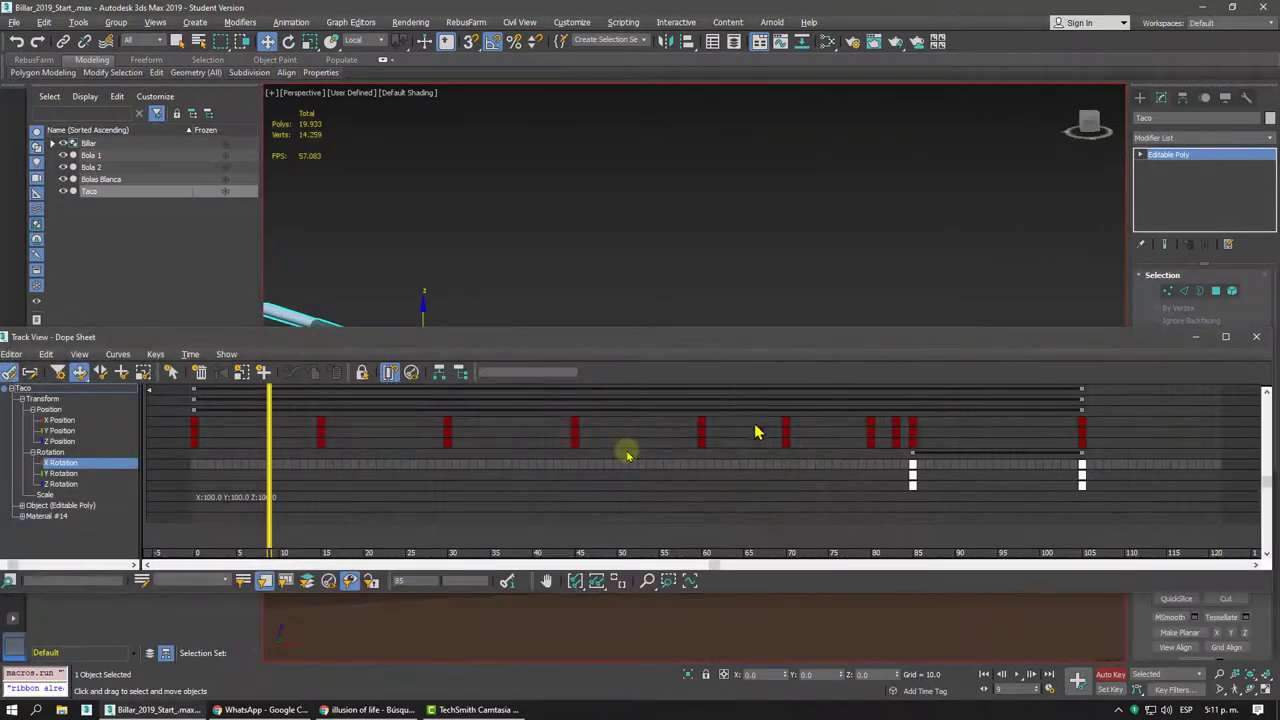
click(1256, 339)
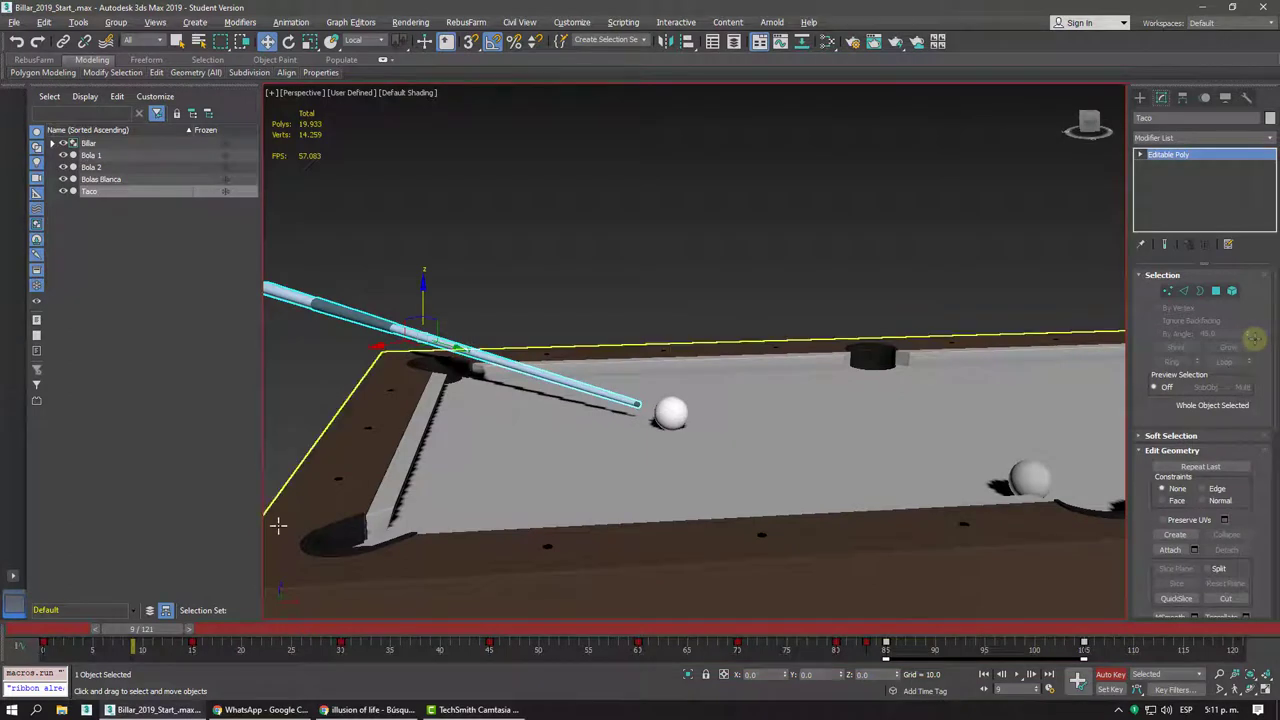
scroll(523, 323, down, 5)
scroll(549, 356, up, 4)
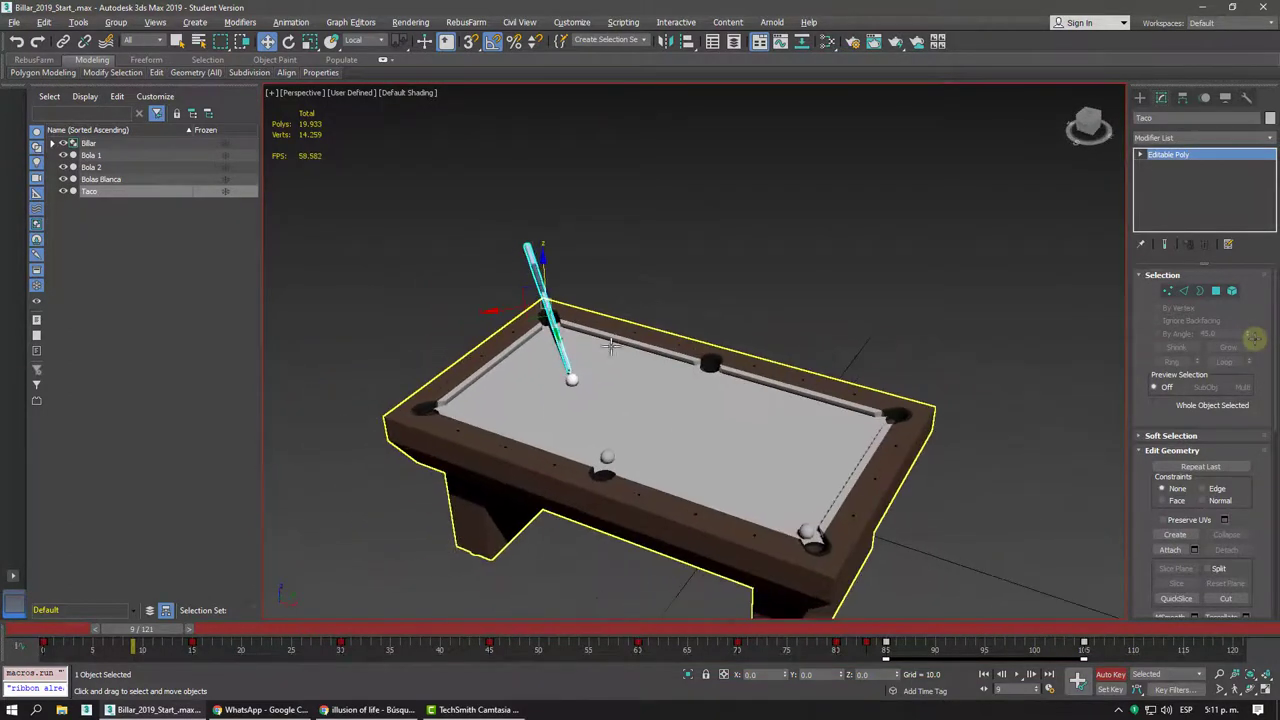
alt+middle_drag(549, 356, 470, 340)
key(Home)
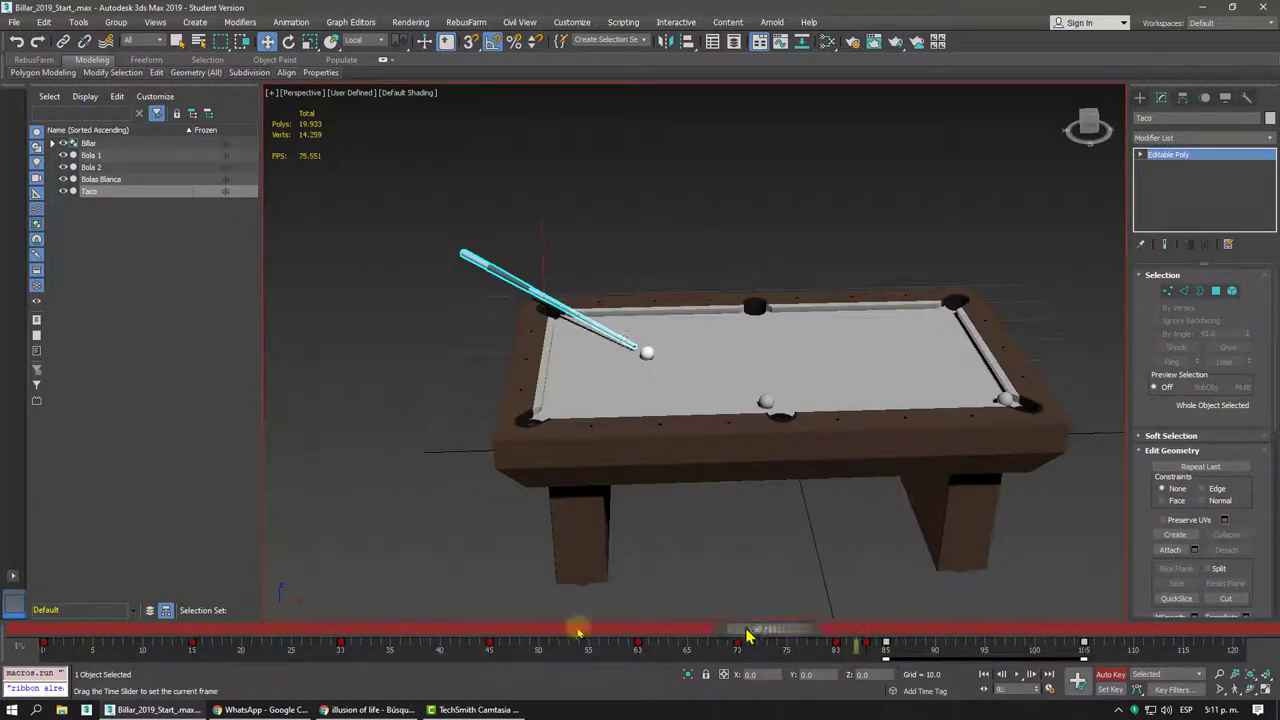
click(1017, 675)
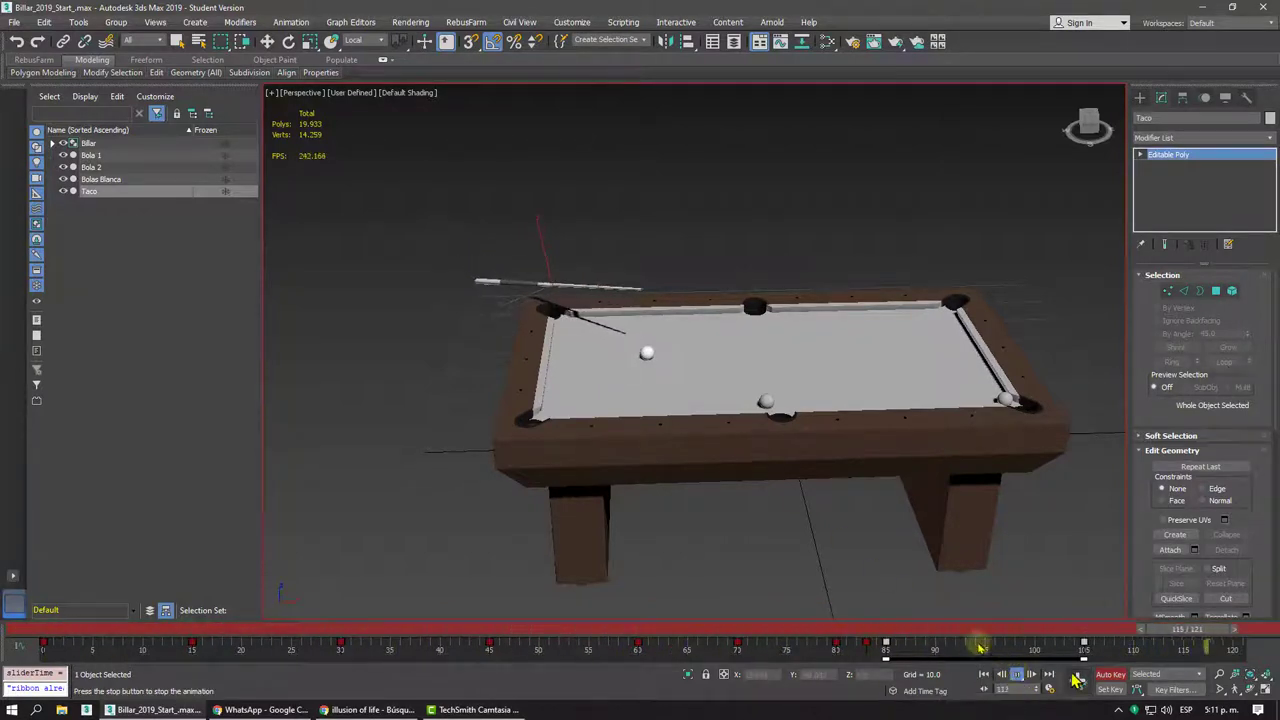
drag(963, 634, 895, 640)
key(w)
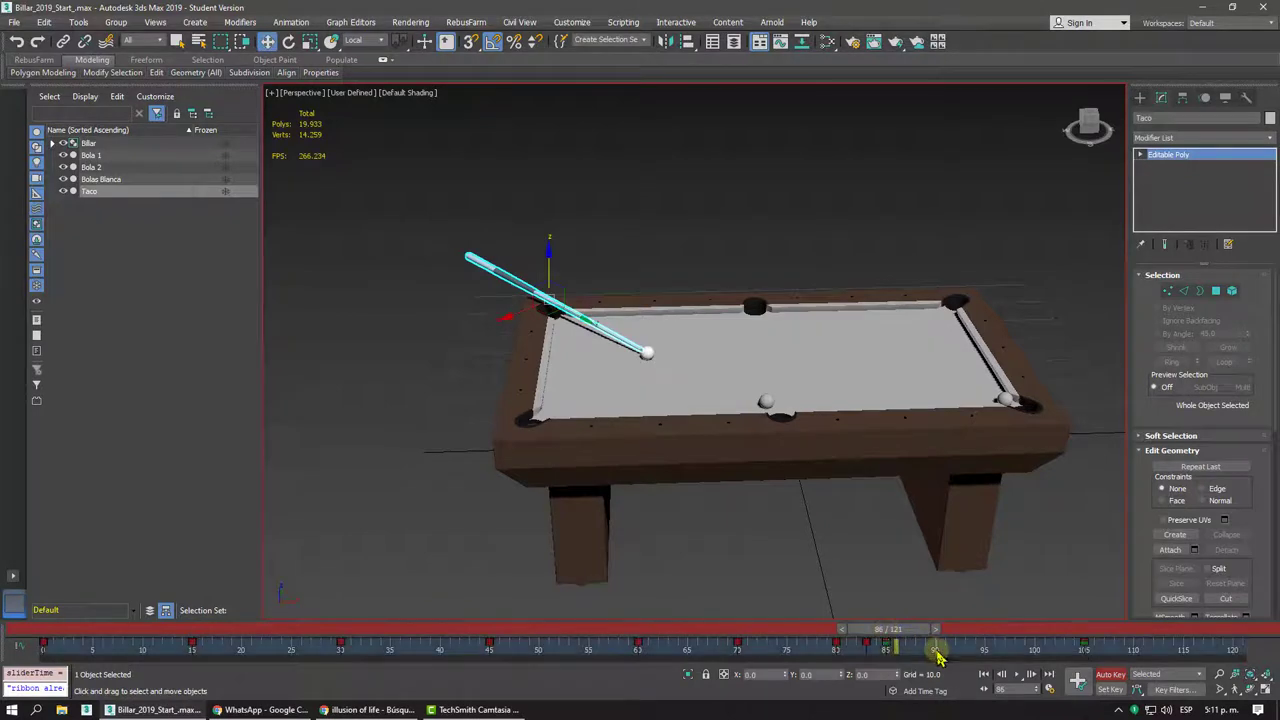
middle_drag(898, 598, 876, 602)
drag(889, 635, 822, 634)
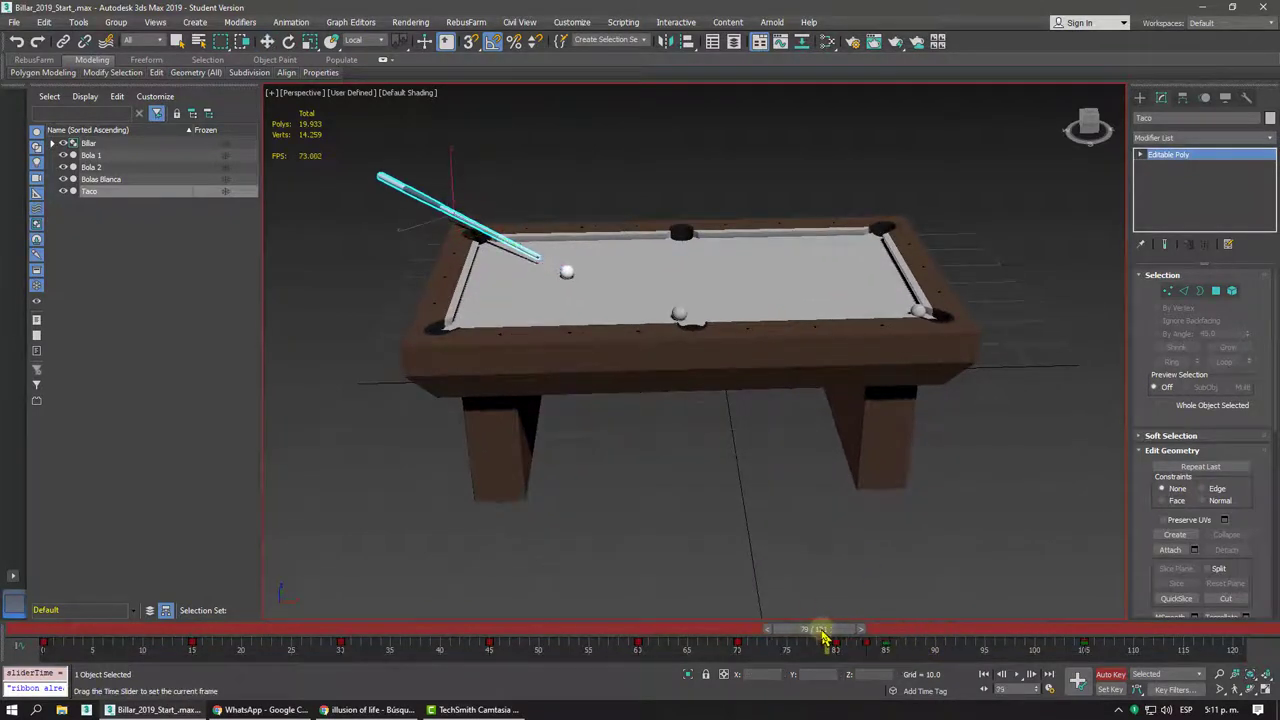
alt+middle_drag(780, 560, 760, 540)
scroll(765, 558, up, 5)
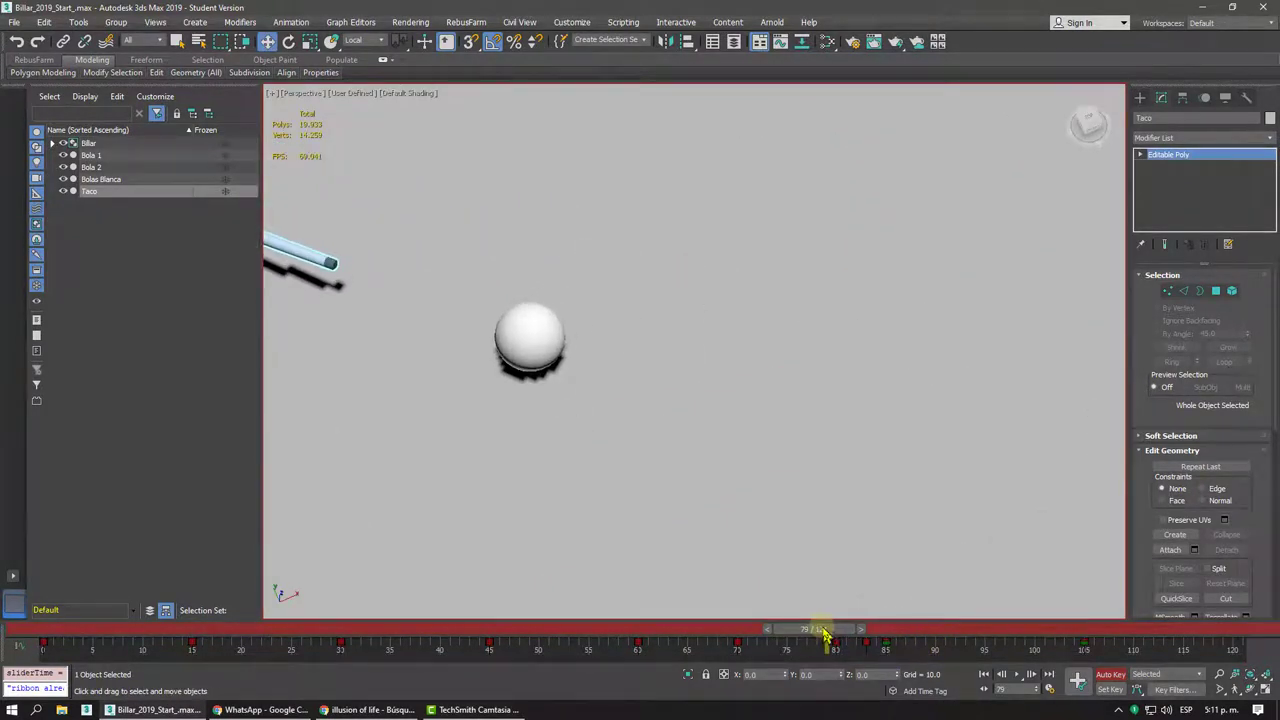
drag(825, 633, 902, 633)
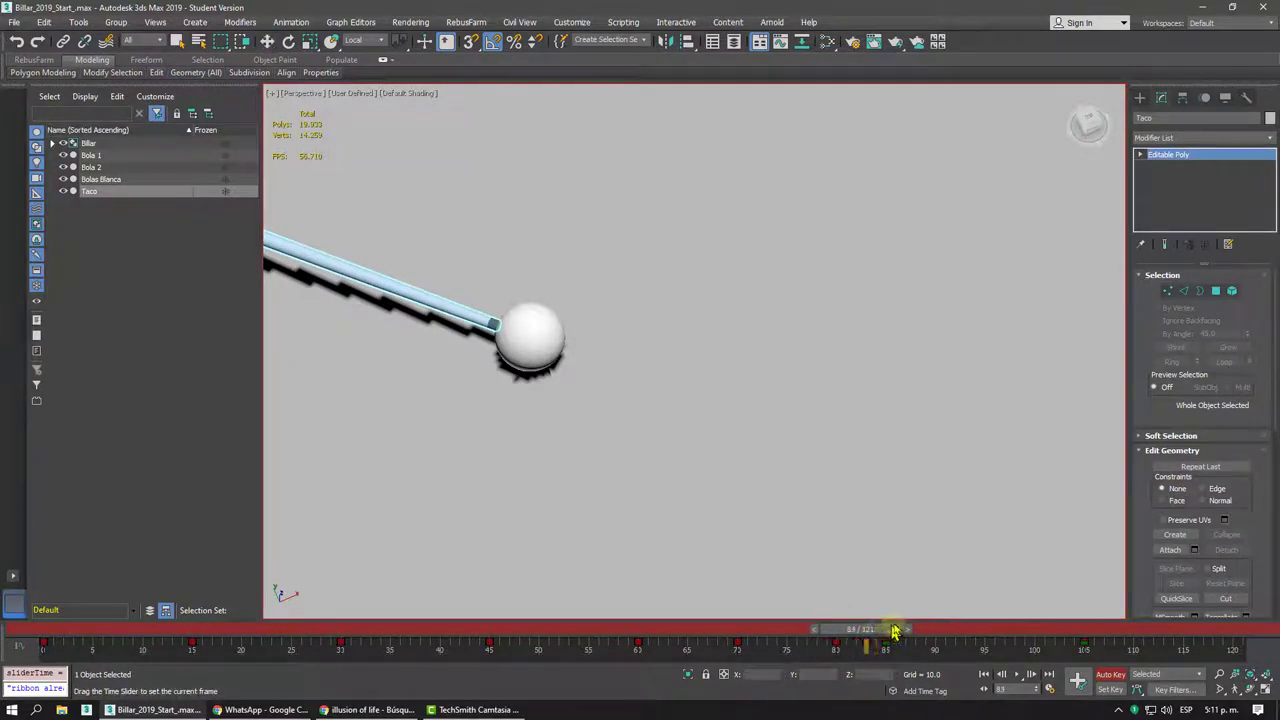
key(w)
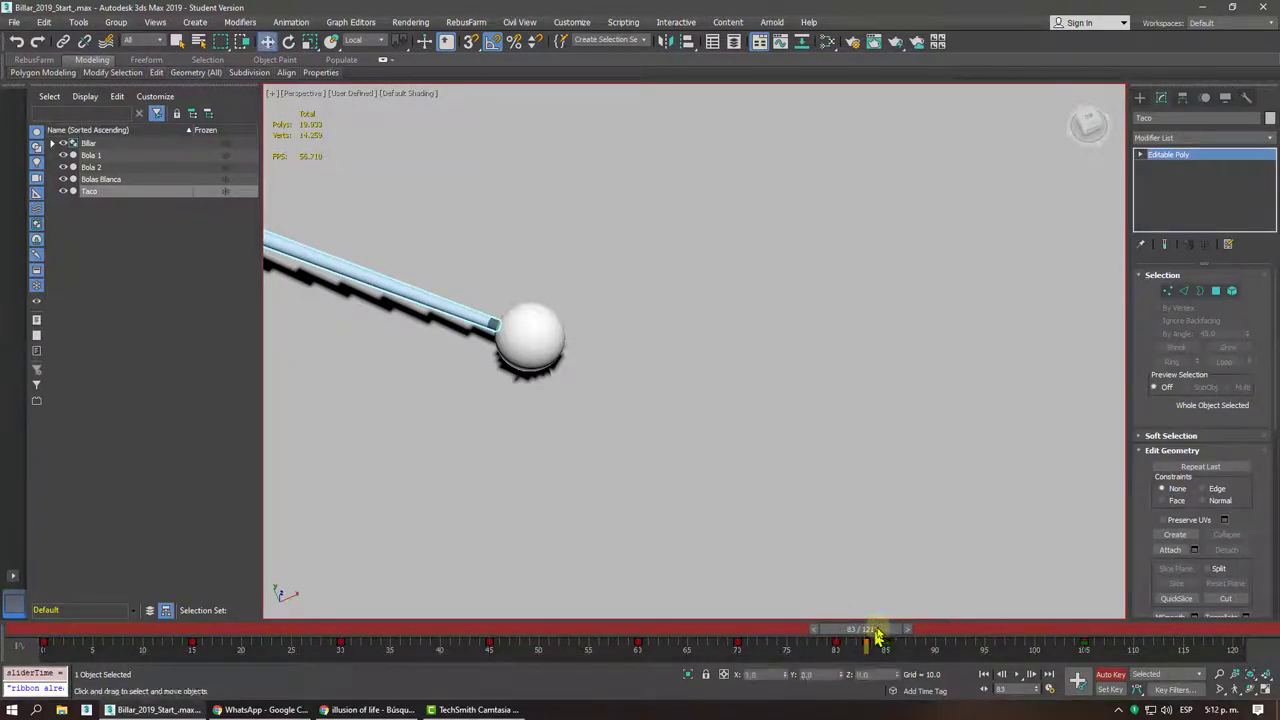
key(q)
drag(877, 630, 896, 630)
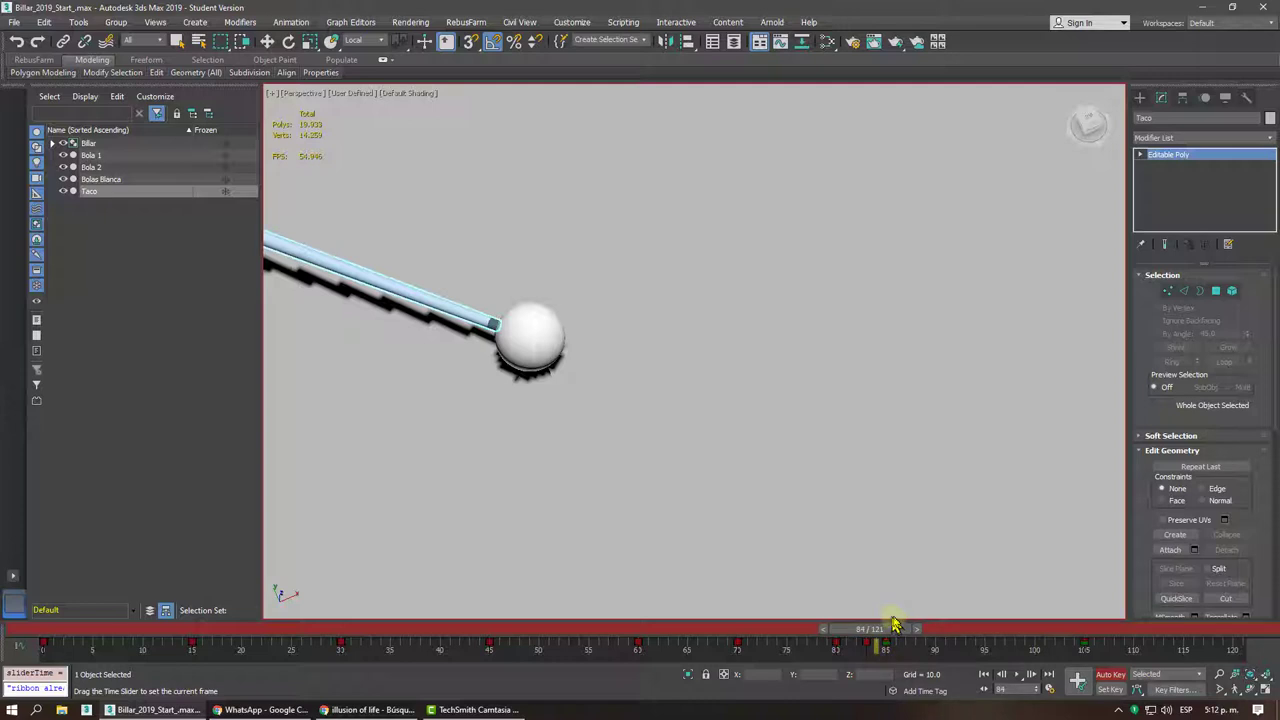
mouse_move(896, 620)
mouse_down()
mouse_move(1035, 612)
mouse_move(900, 627)
mouse_up()
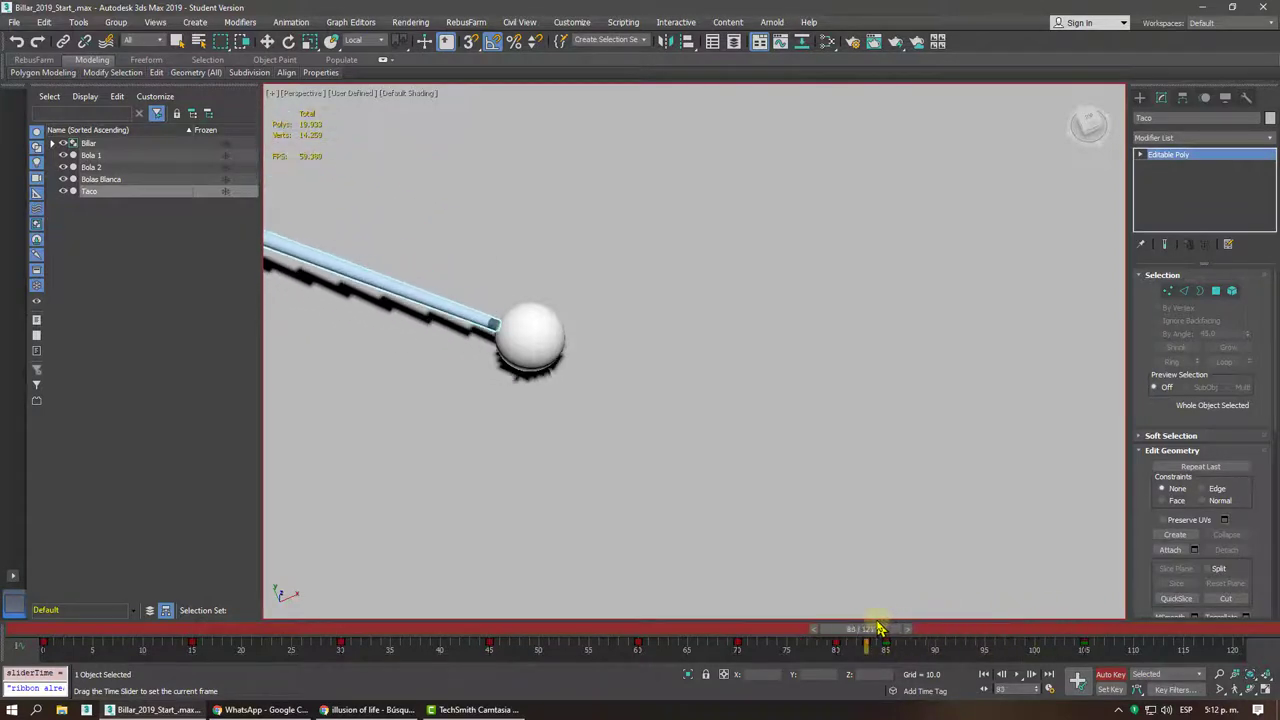
key(w)
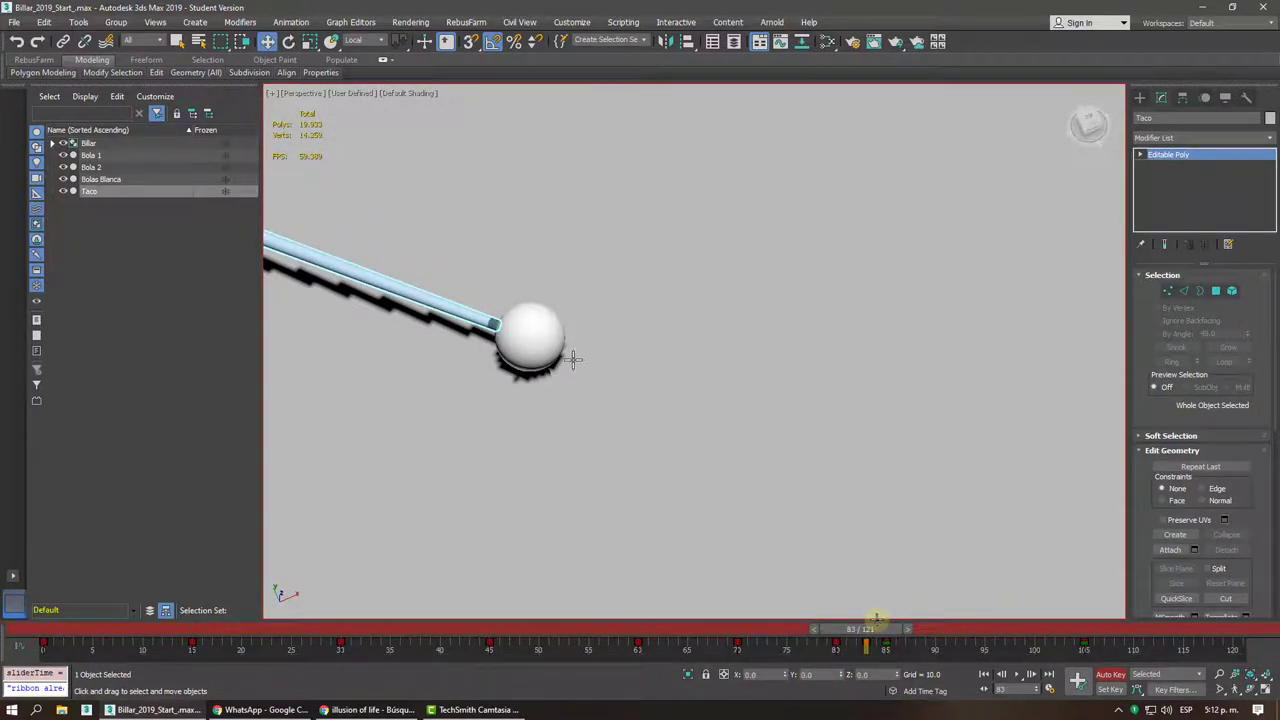
scroll(638, 410, down, 10)
mouse_move(651, 400)
alt+middle_down()
mouse_move(617, 354)
mouse_move(651, 446)
alt+middle_up()
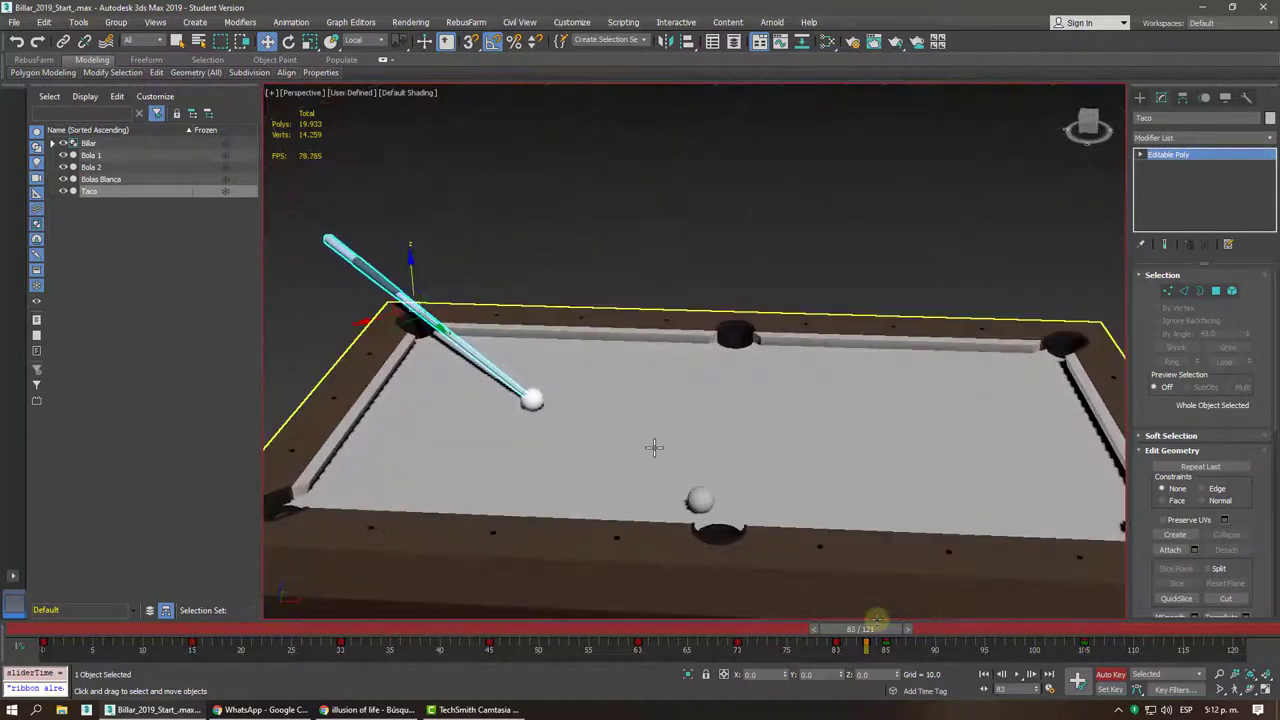
mouse_move(535, 406)
alt+middle_down()
mouse_move(603, 271)
mouse_move(606, 309)
mouse_move(723, 334)
mouse_move(570, 293)
mouse_move(546, 337)
mouse_move(565, 271)
alt+middle_up()
scroll(542, 371, up, 5)
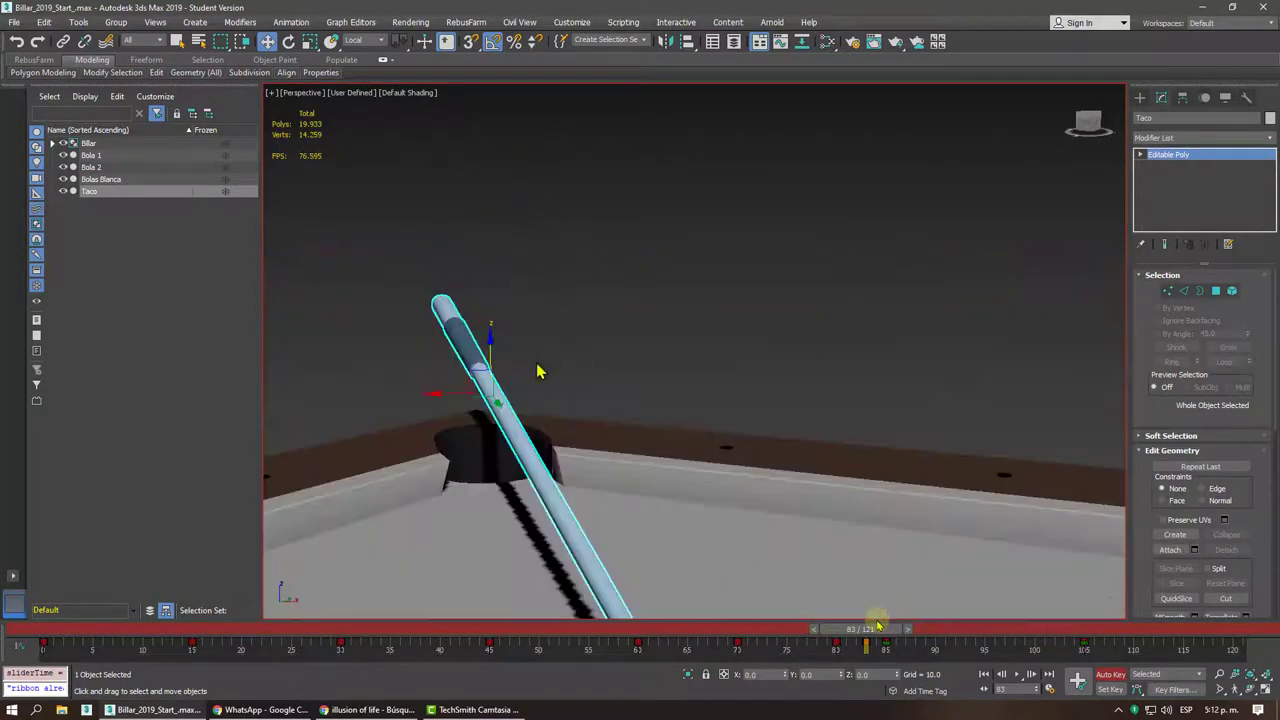
mouse_move(542, 371)
middle_down()
mouse_move(540, 253)
mouse_move(523, 236)
middle_up()
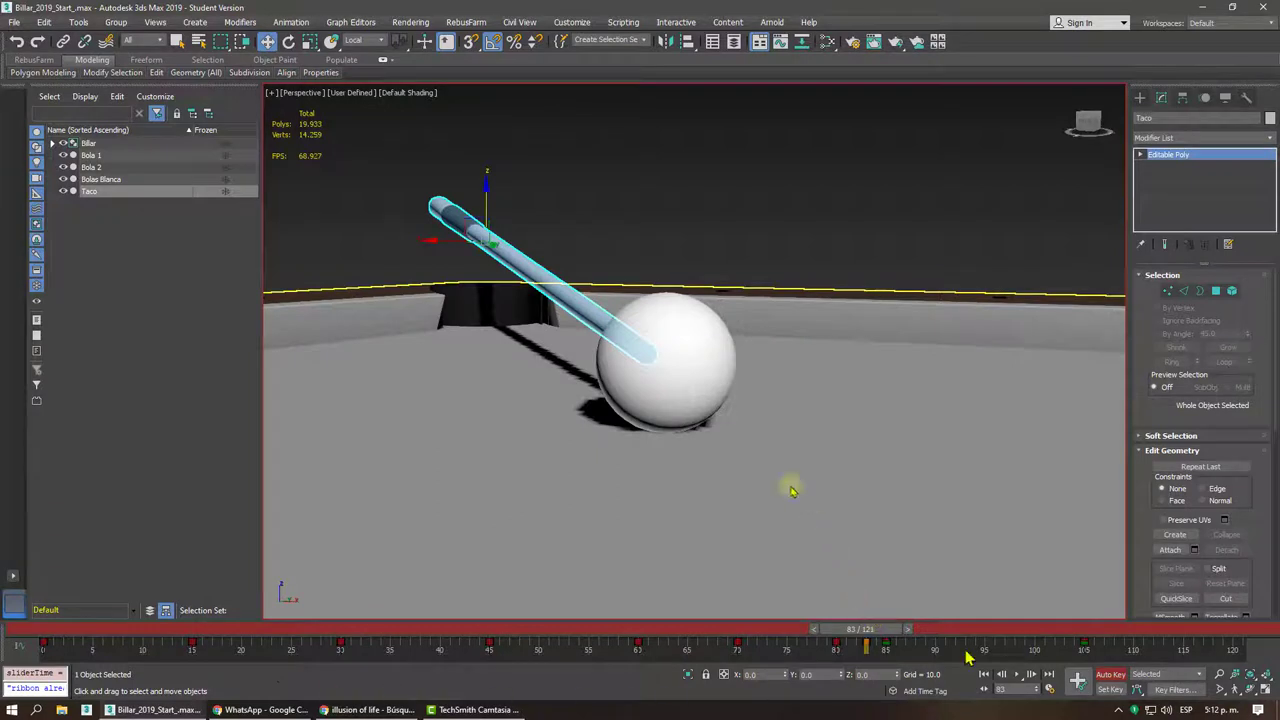
- Select Bolas Blanca, the Billar table, Bola 1, Bola 2 and the cue Taco in turn to identify them
click(678, 312)
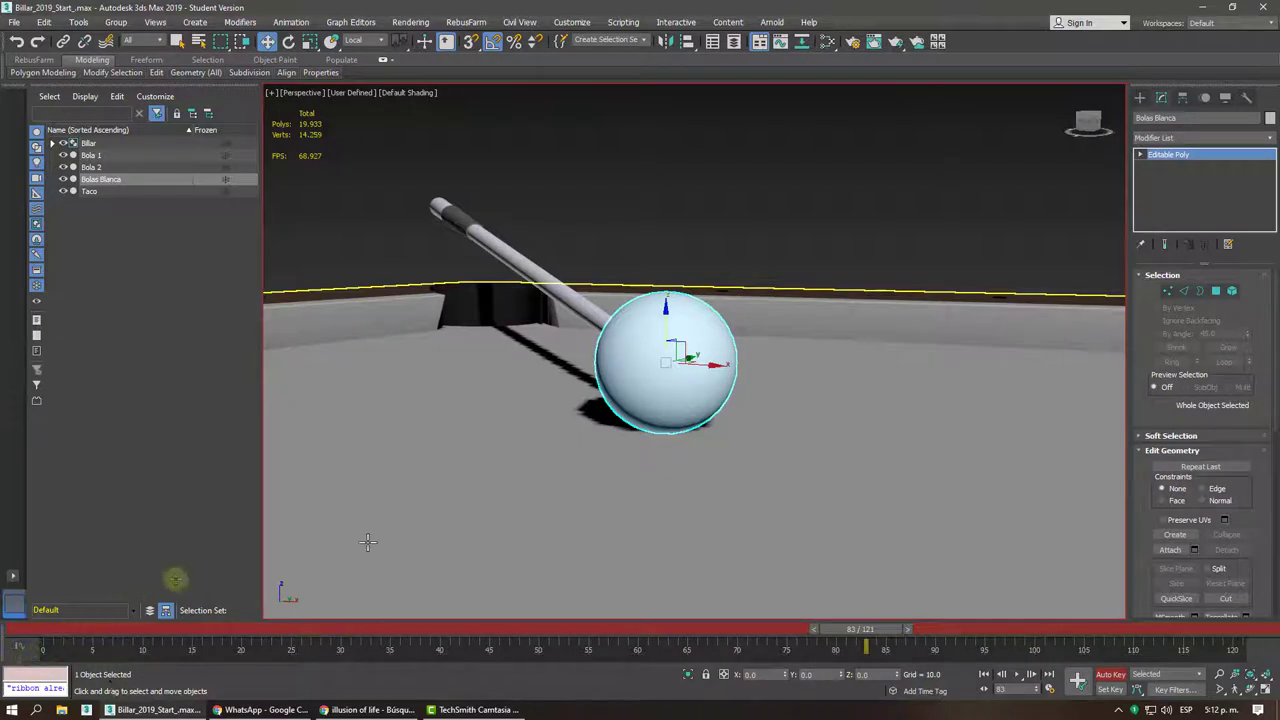
click(422, 452)
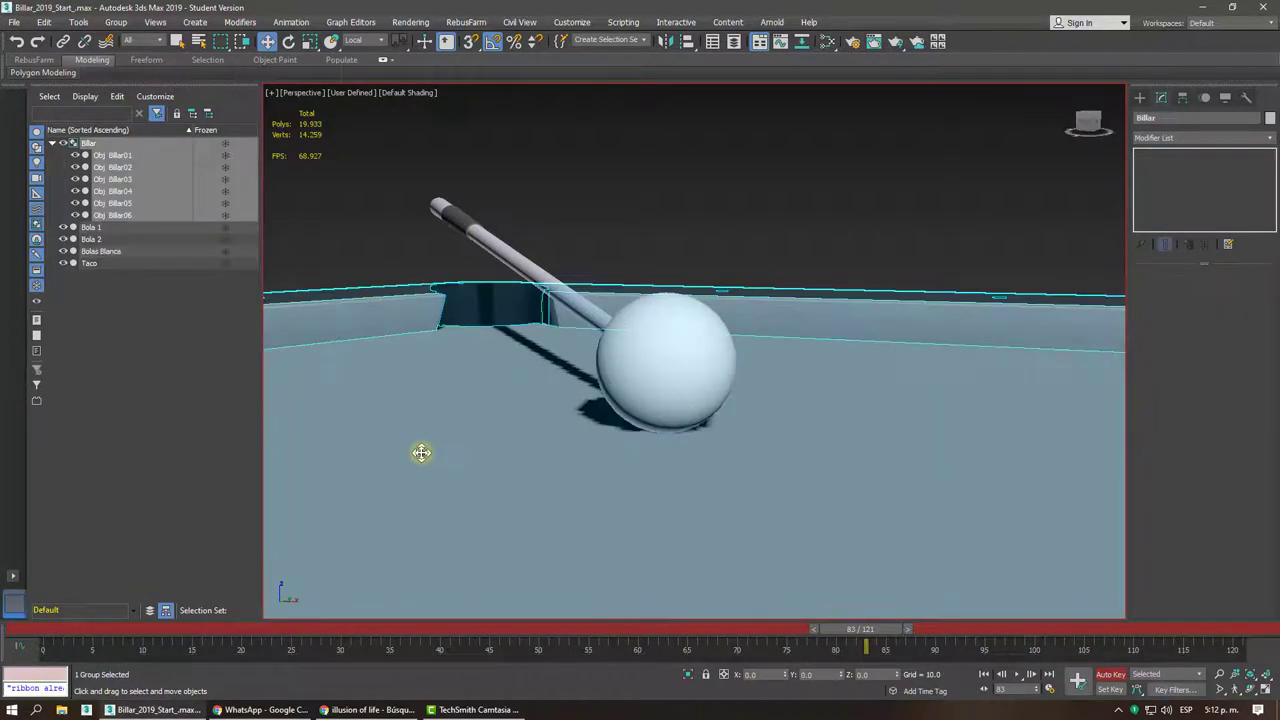
click(700, 345)
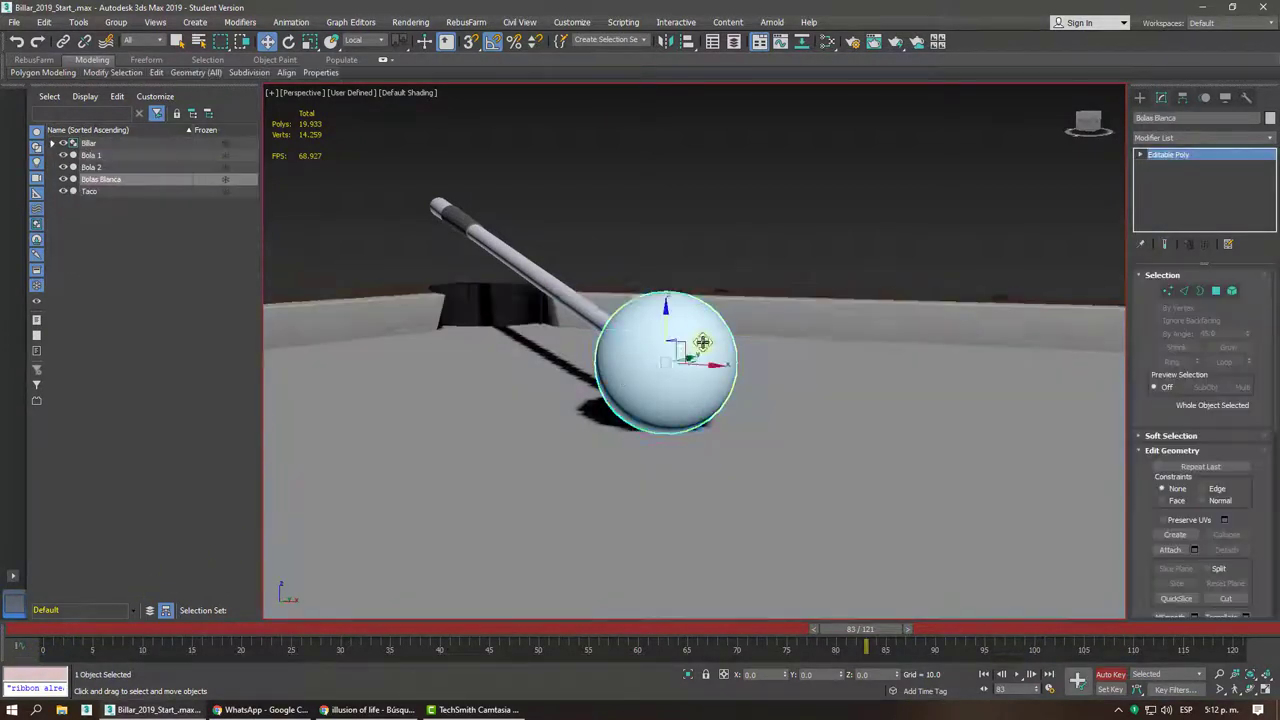
scroll(745, 348, down, 10)
scroll(745, 348, up, 5)
scroll(766, 371, up, 5)
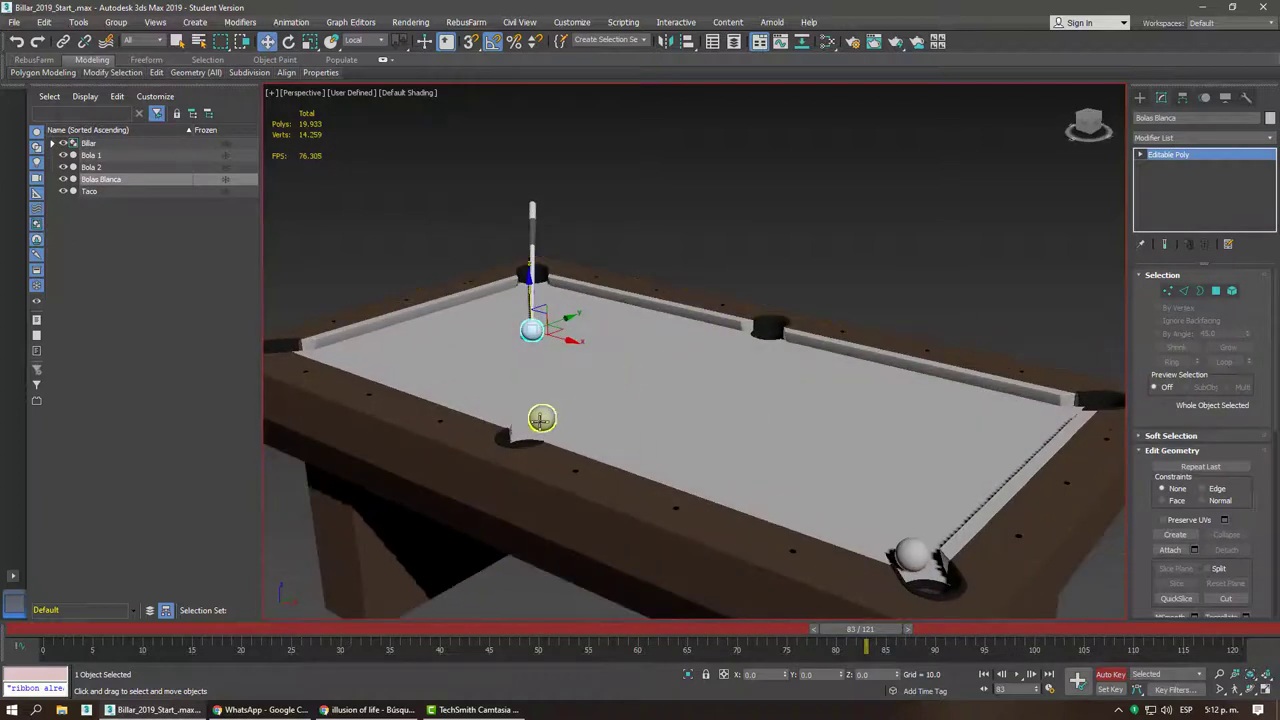
click(542, 418)
click(910, 553)
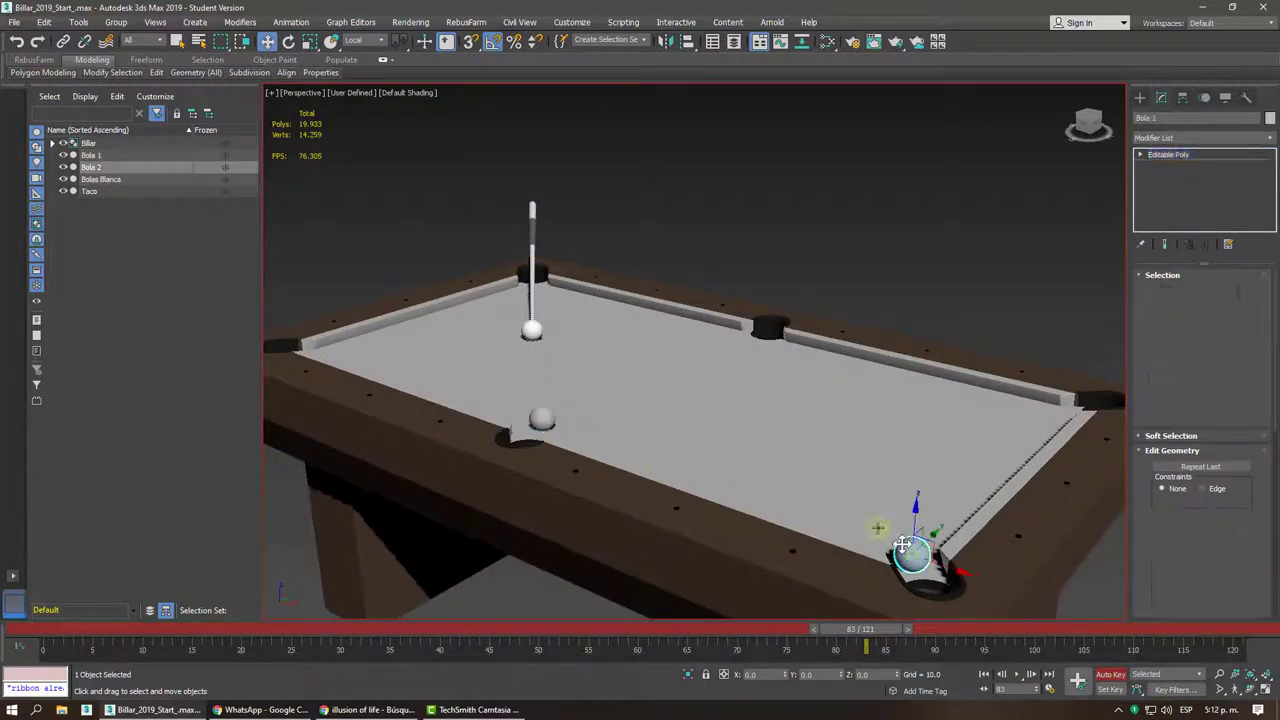
click(535, 207)
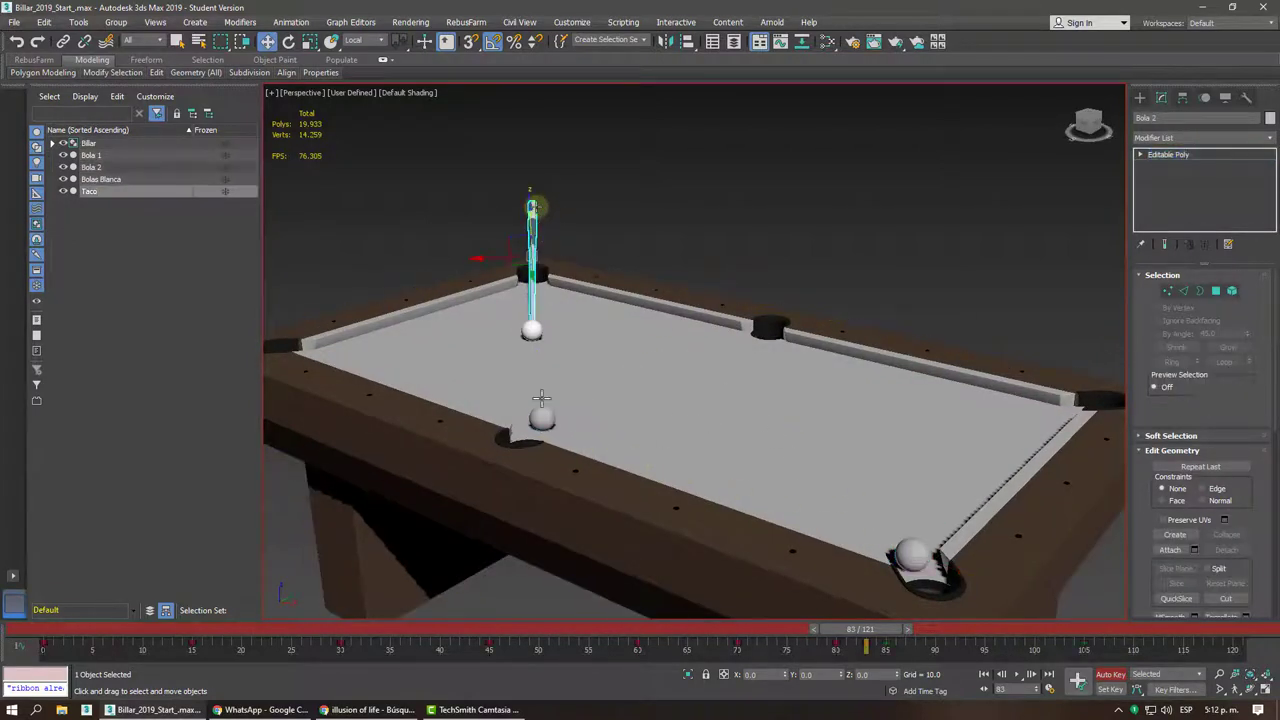
click(533, 333)
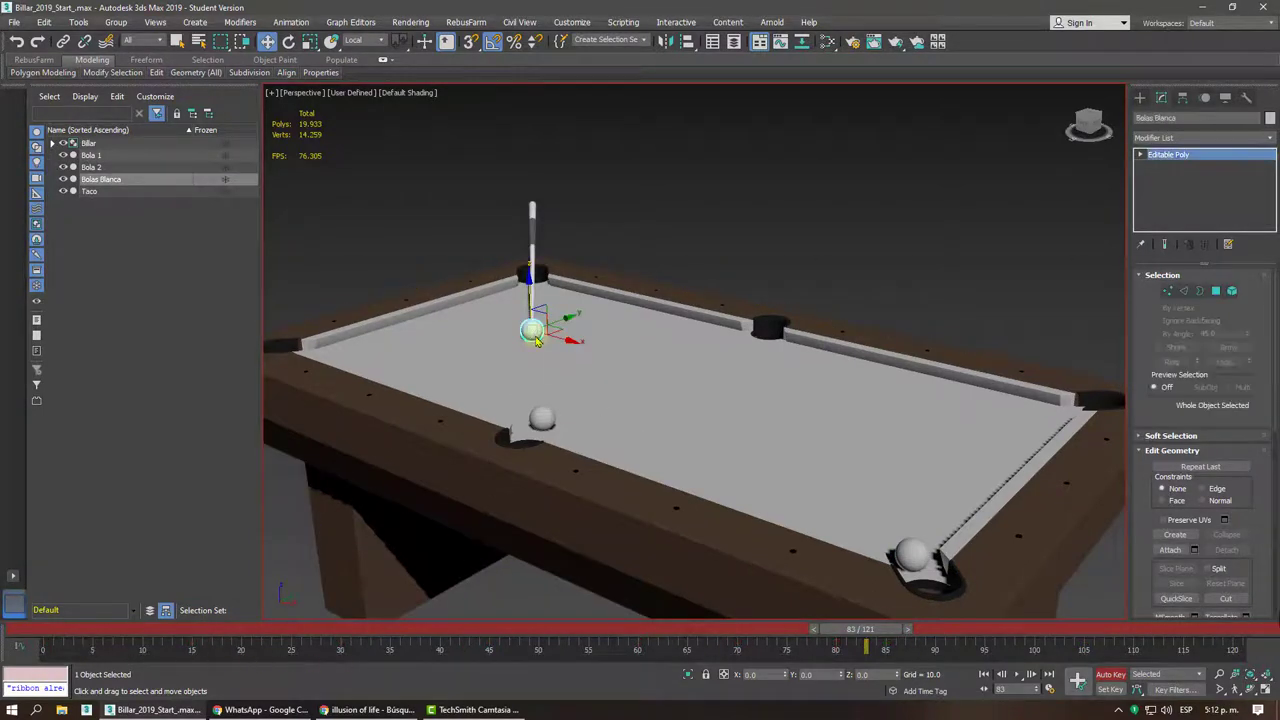
- Viewed from above, rotate the white ball Bolas Blanca -55° about Z
mouse_move(734, 409)
alt+middle_down()
mouse_move(823, 363)
mouse_move(823, 323)
alt+middle_up()
scroll(551, 351, up, 5)
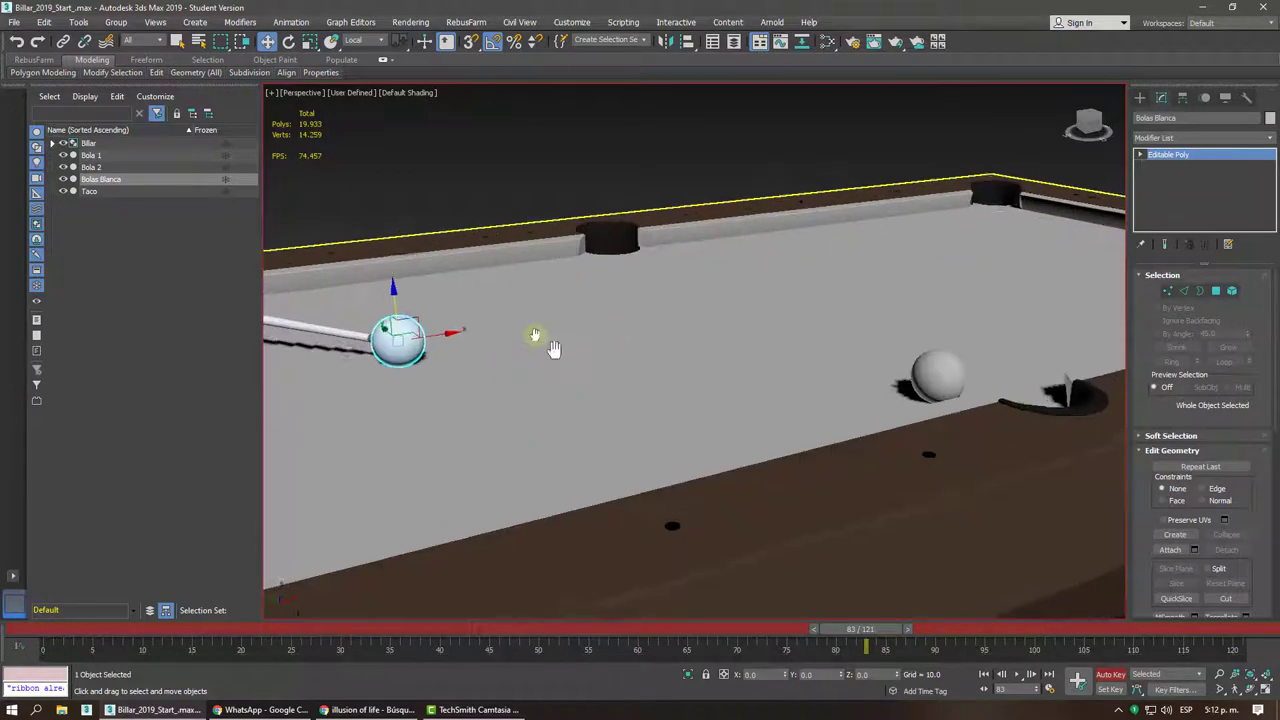
mouse_move(551, 351)
middle_down()
mouse_move(622, 383)
mouse_move(562, 376)
mouse_move(562, 402)
mouse_move(743, 371)
mouse_move(683, 366)
mouse_move(754, 379)
mouse_move(886, 357)
mouse_move(843, 374)
mouse_move(850, 443)
middle_up()
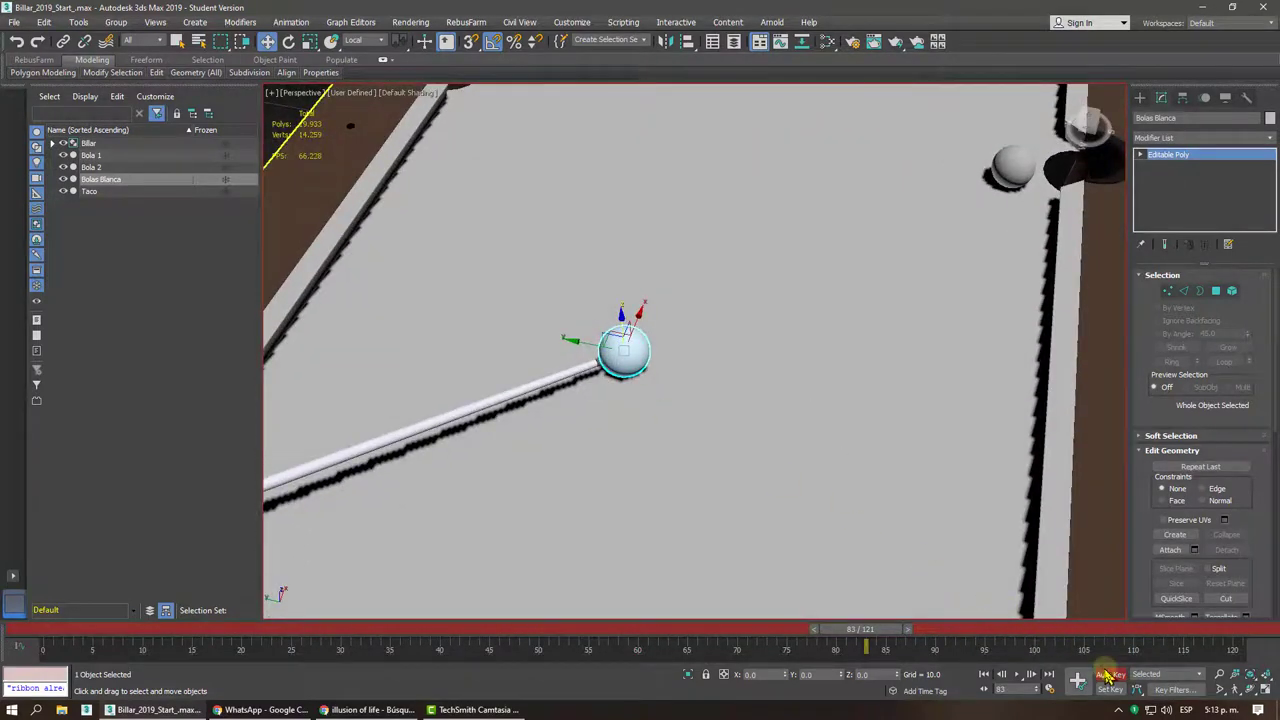
alt+middle_drag(843, 509, 551, 343)
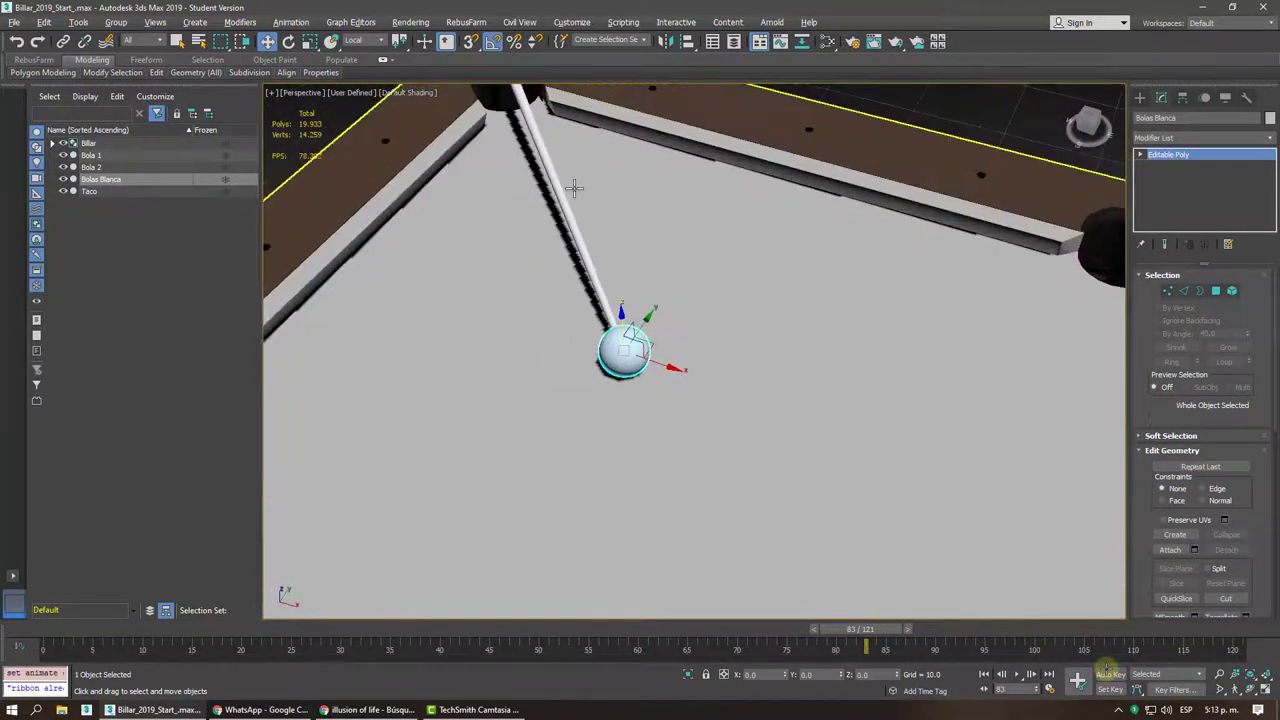
click(289, 41)
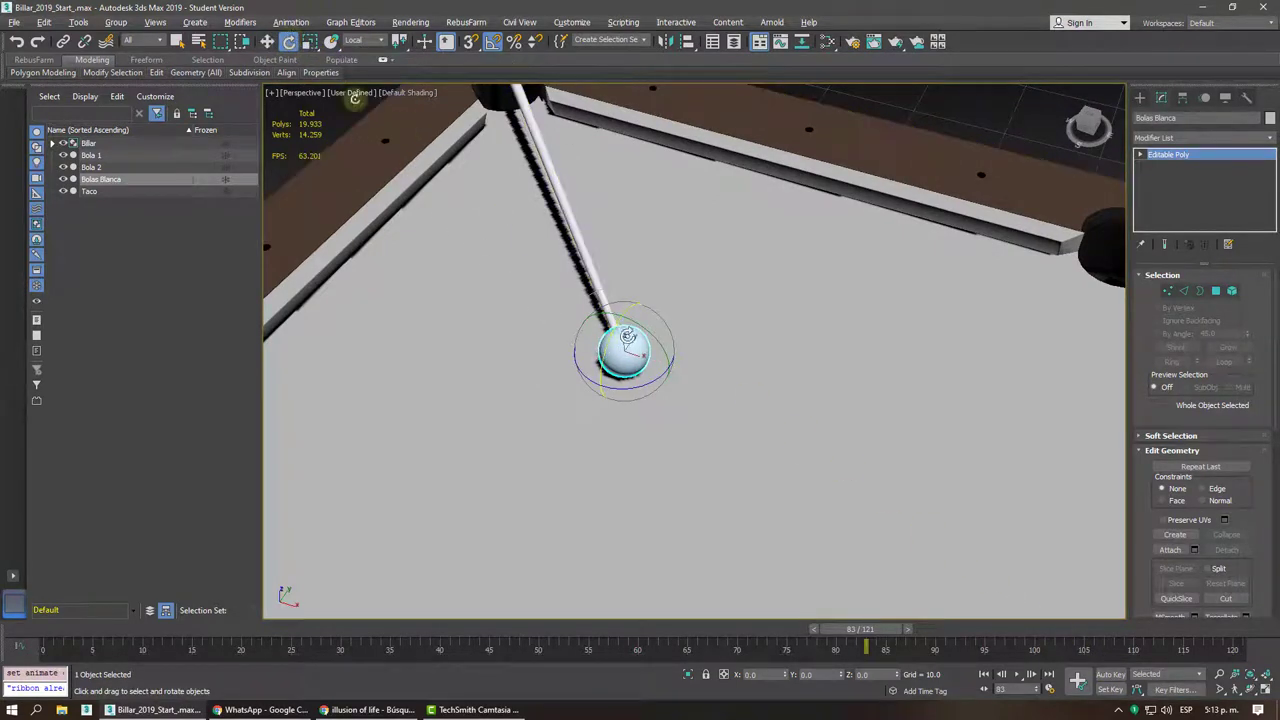
drag(643, 385, 611, 395)
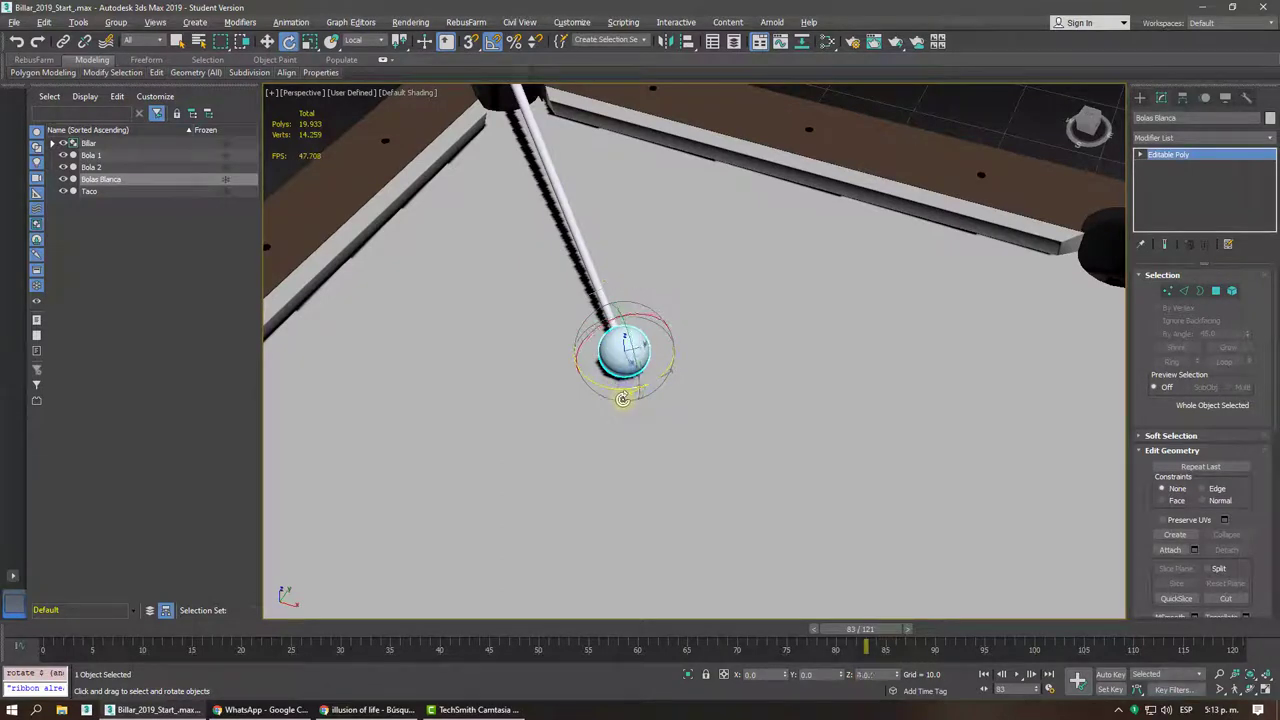
click(267, 41)
- Select the cue Taco, set rotation to View coordinates, then reselect Bolas Blanca
mouse_move(514, 280)
alt+middle_down()
mouse_move(726, 260)
mouse_move(885, 336)
alt+middle_up()
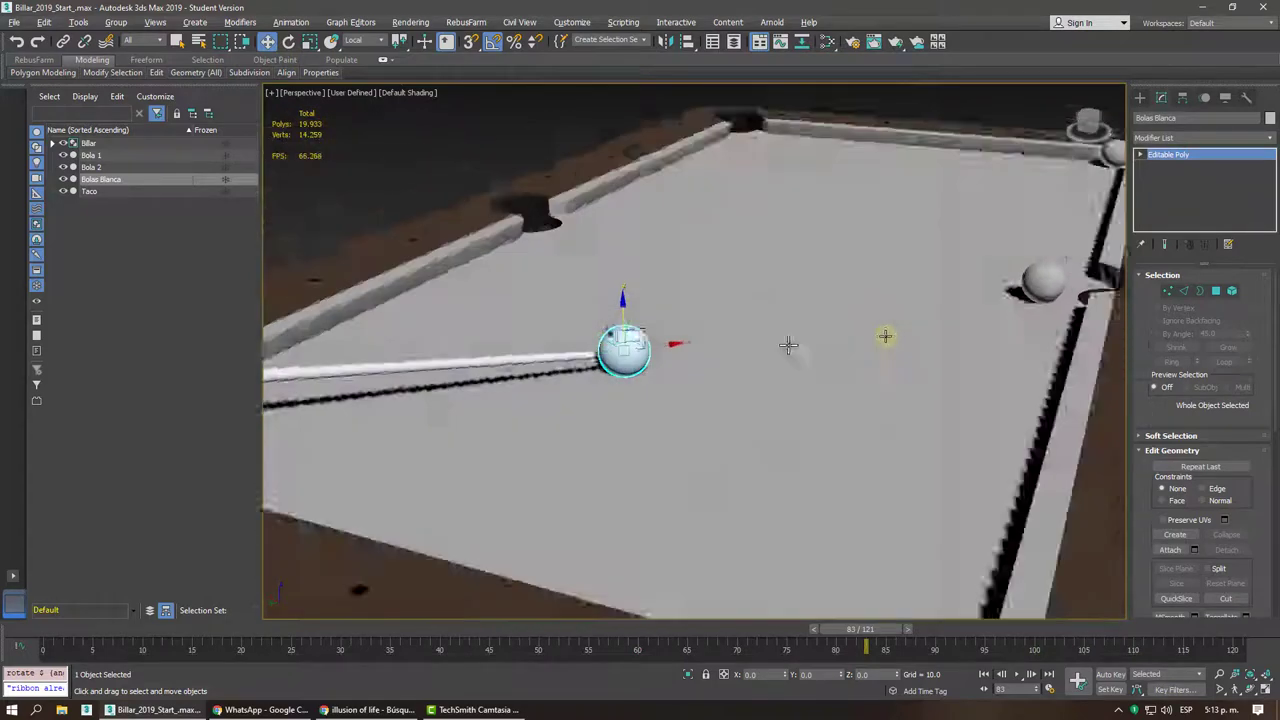
mouse_move(788, 345)
alt+middle_down()
mouse_move(886, 340)
mouse_move(711, 366)
mouse_move(849, 374)
mouse_move(871, 329)
mouse_move(733, 233)
alt+middle_up()
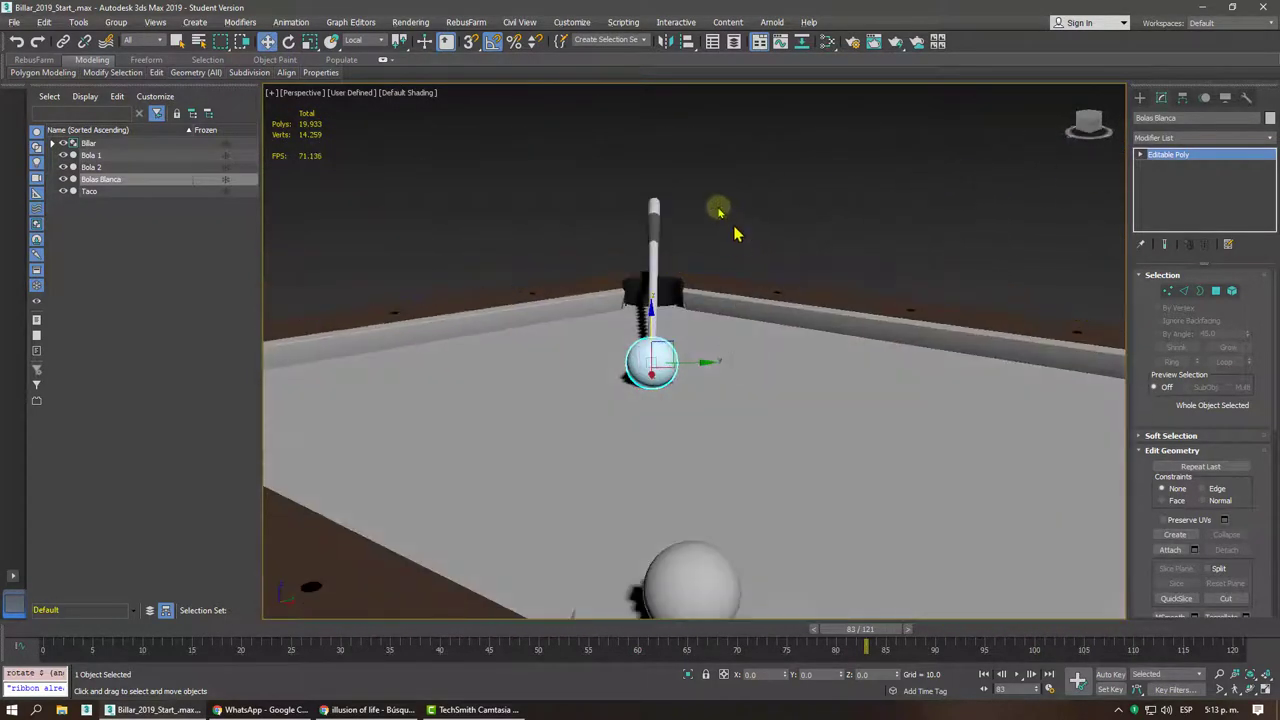
drag(738, 198, 522, 258)
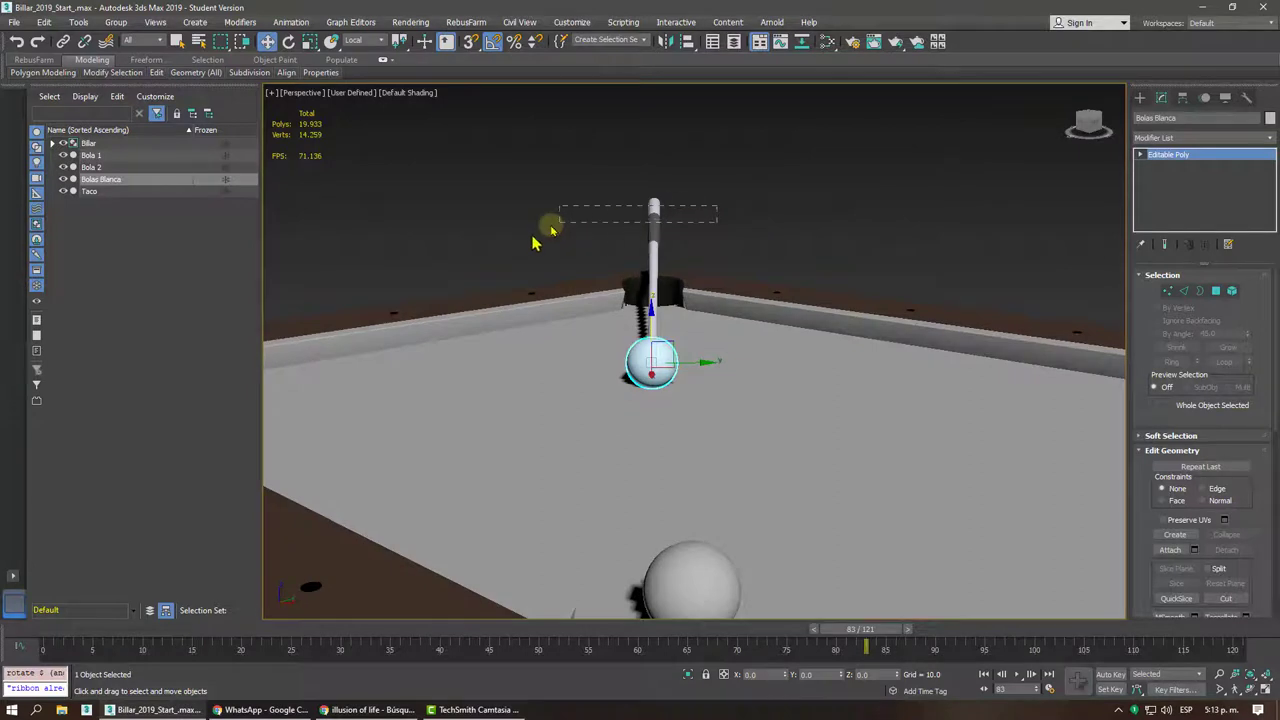
click(290, 43)
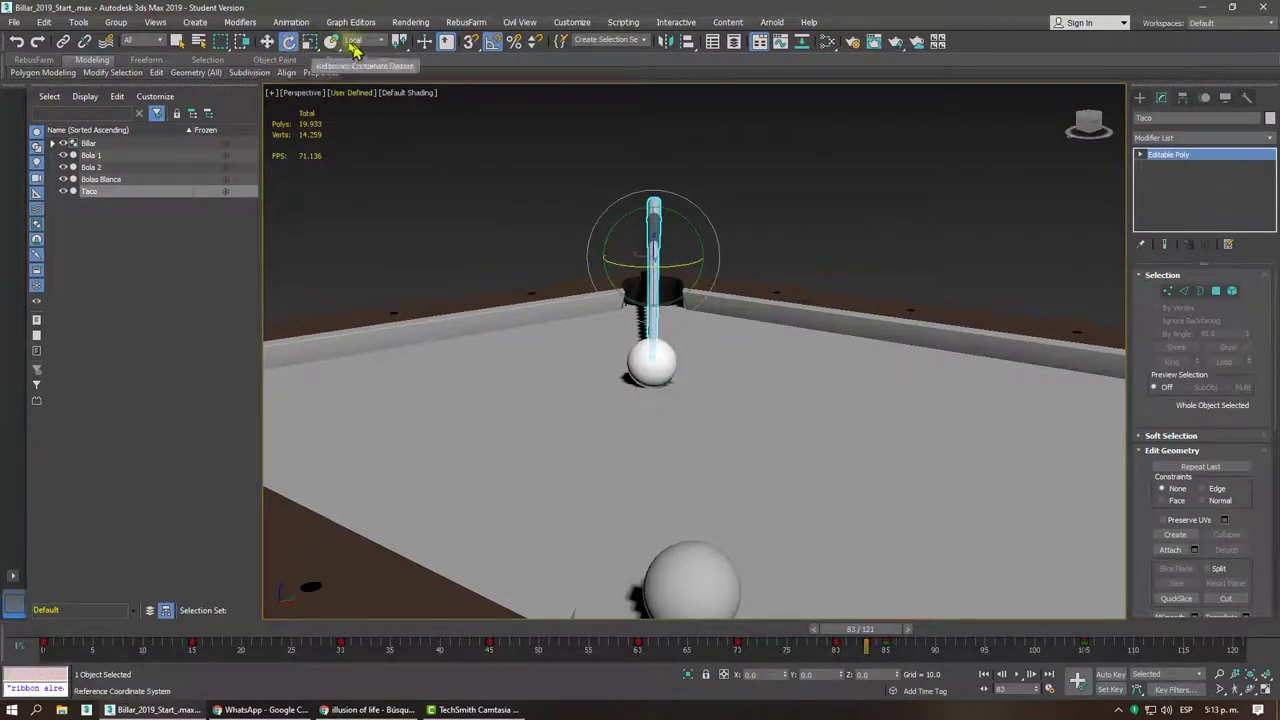
click(352, 44)
click(360, 55)
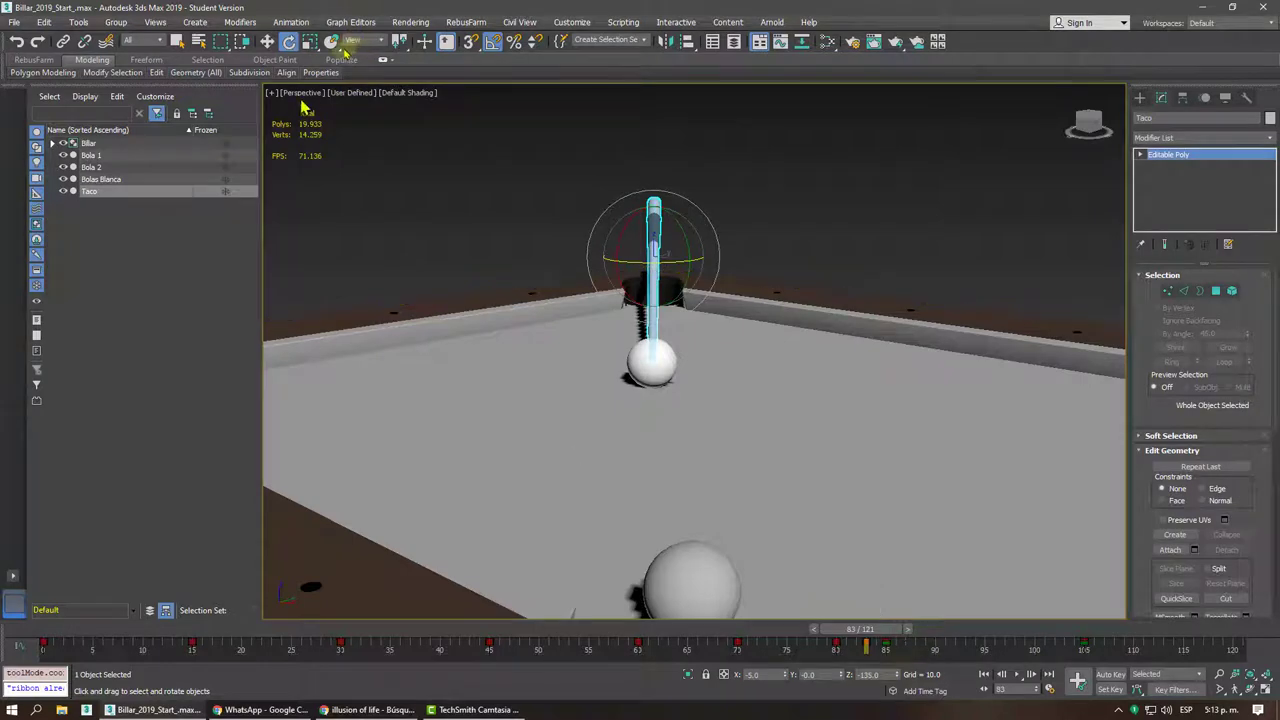
click(267, 41)
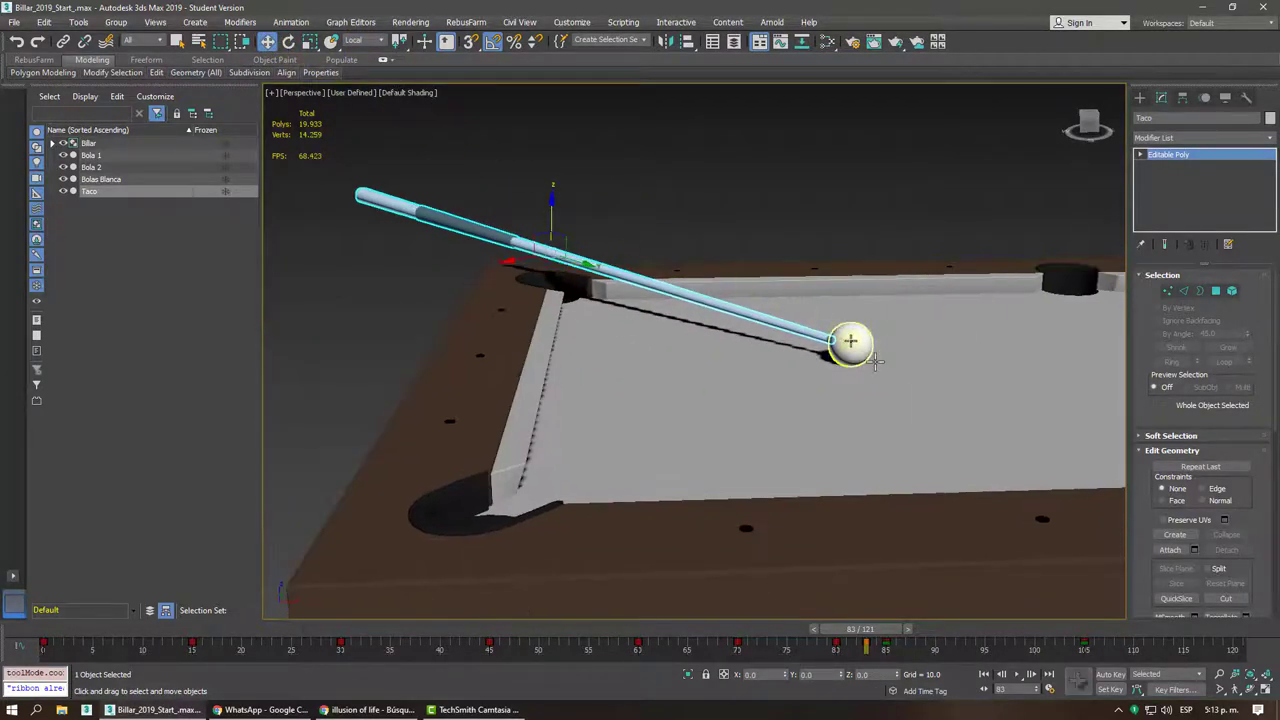
click(849, 343)
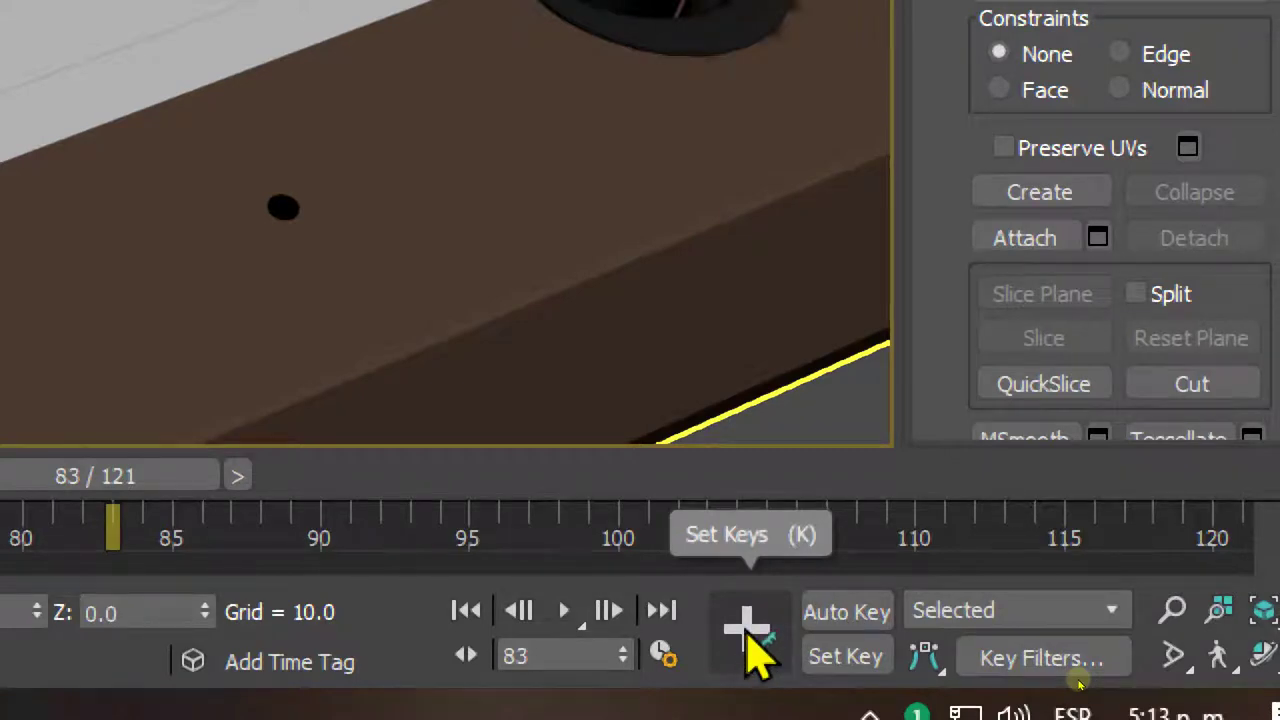
- Key Bolas Blanca at frame 83, then scrub between frames 79 and 83 to preview the cue strike
click(747, 631)
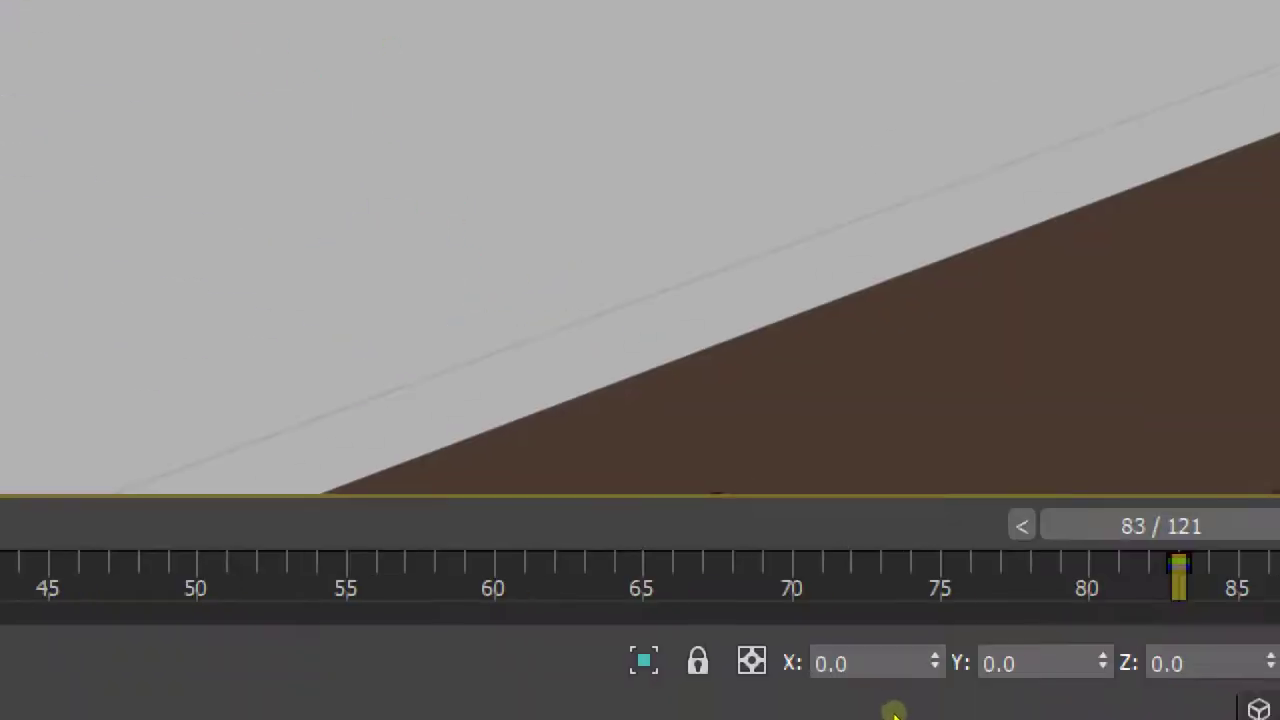
key(super+minus)
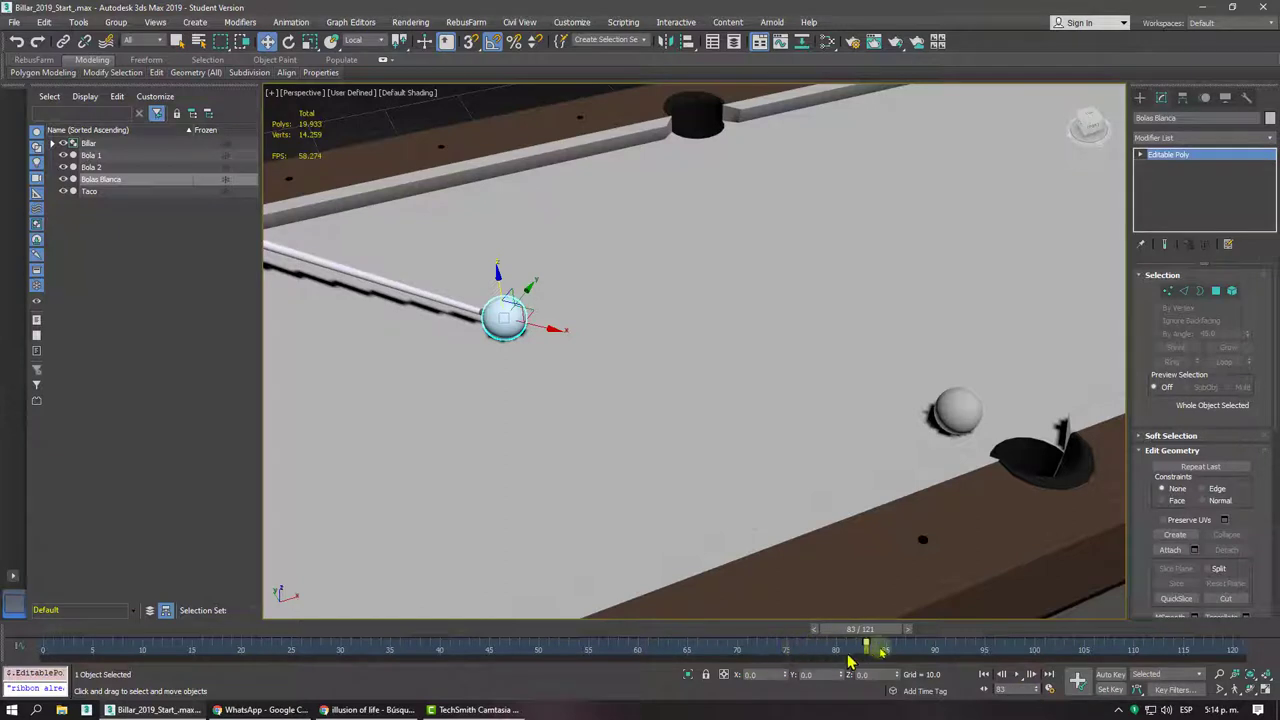
drag(883, 632, 858, 648)
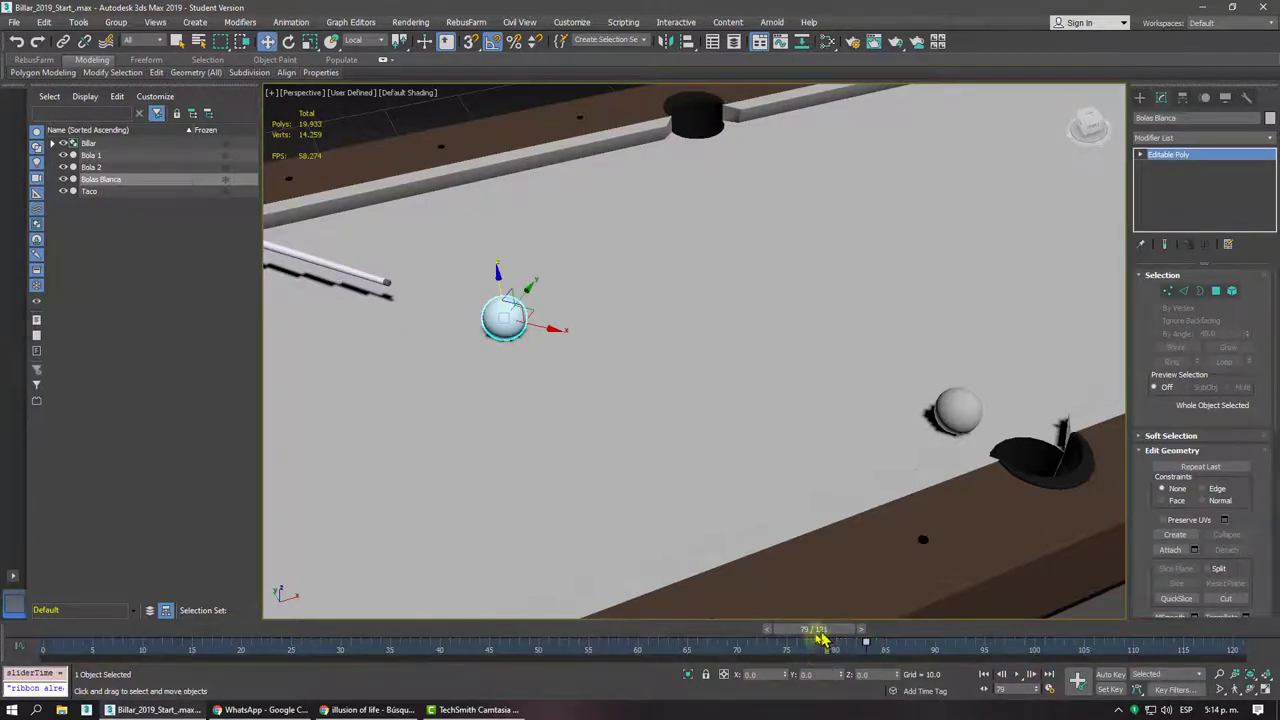
drag(814, 648, 900, 648)
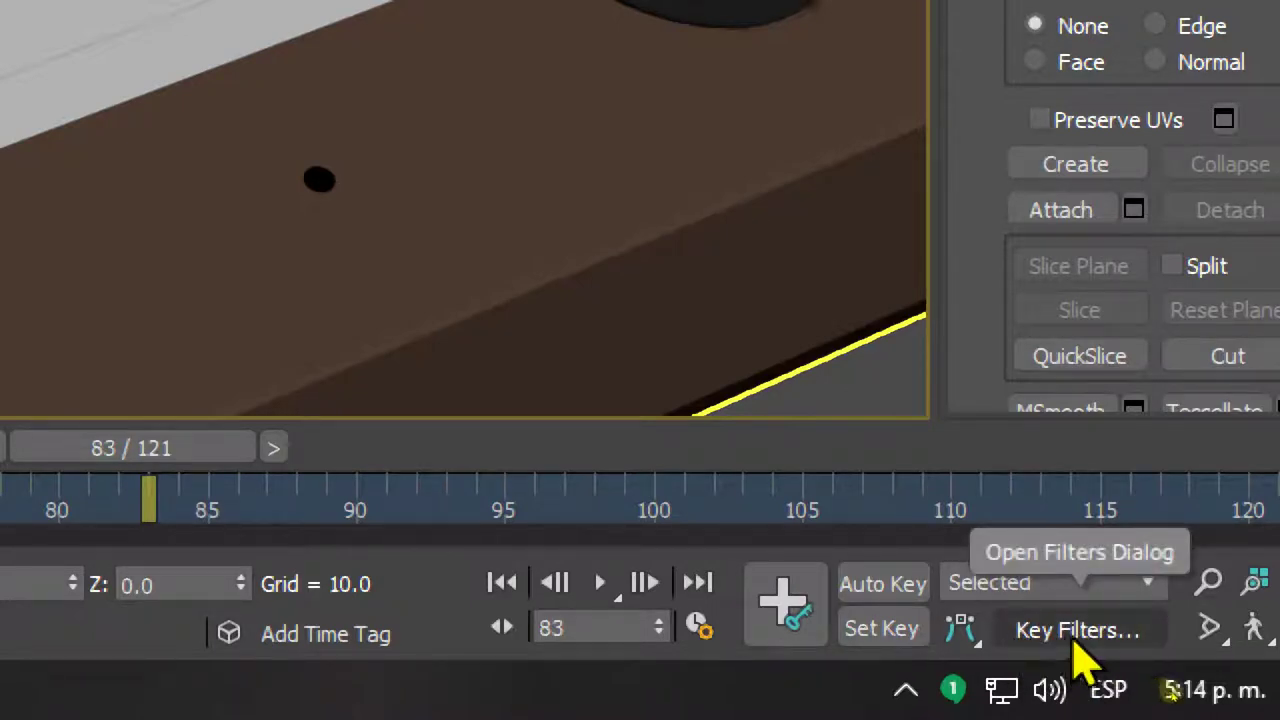
- Drop IK and add Rotation in the key filters, then set a key at frame 83
click(1076, 638)
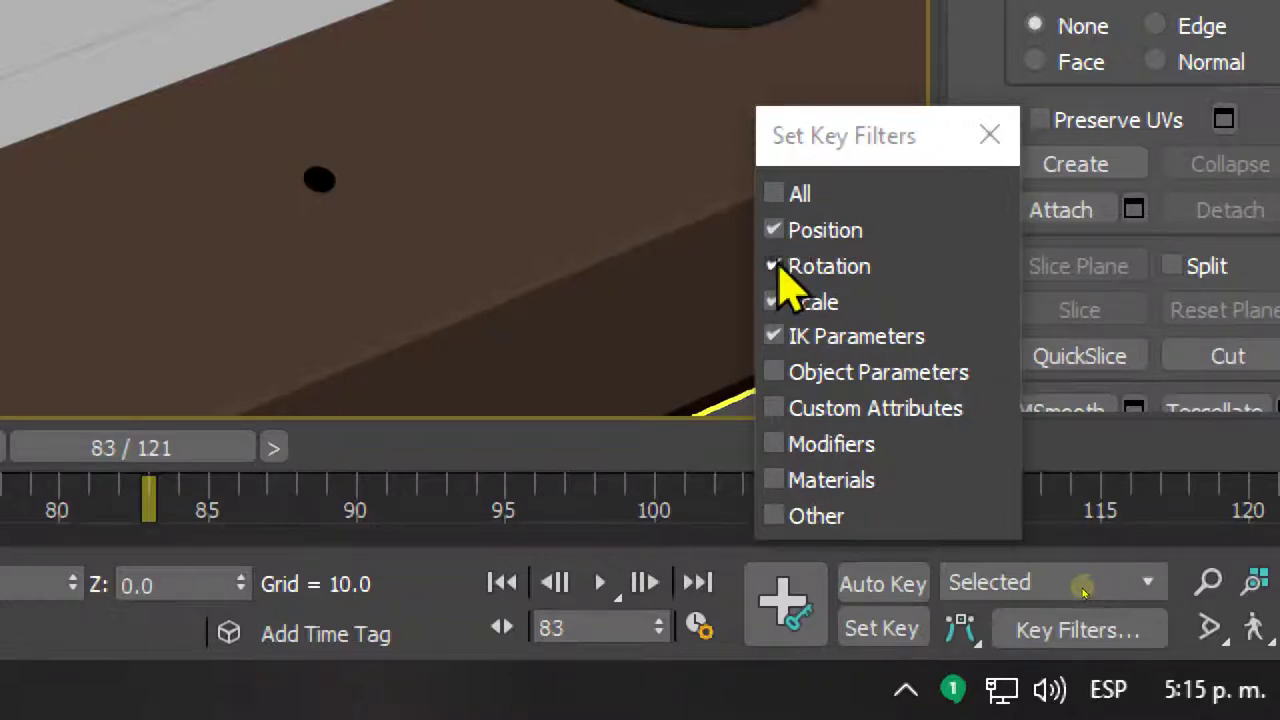
click(779, 337)
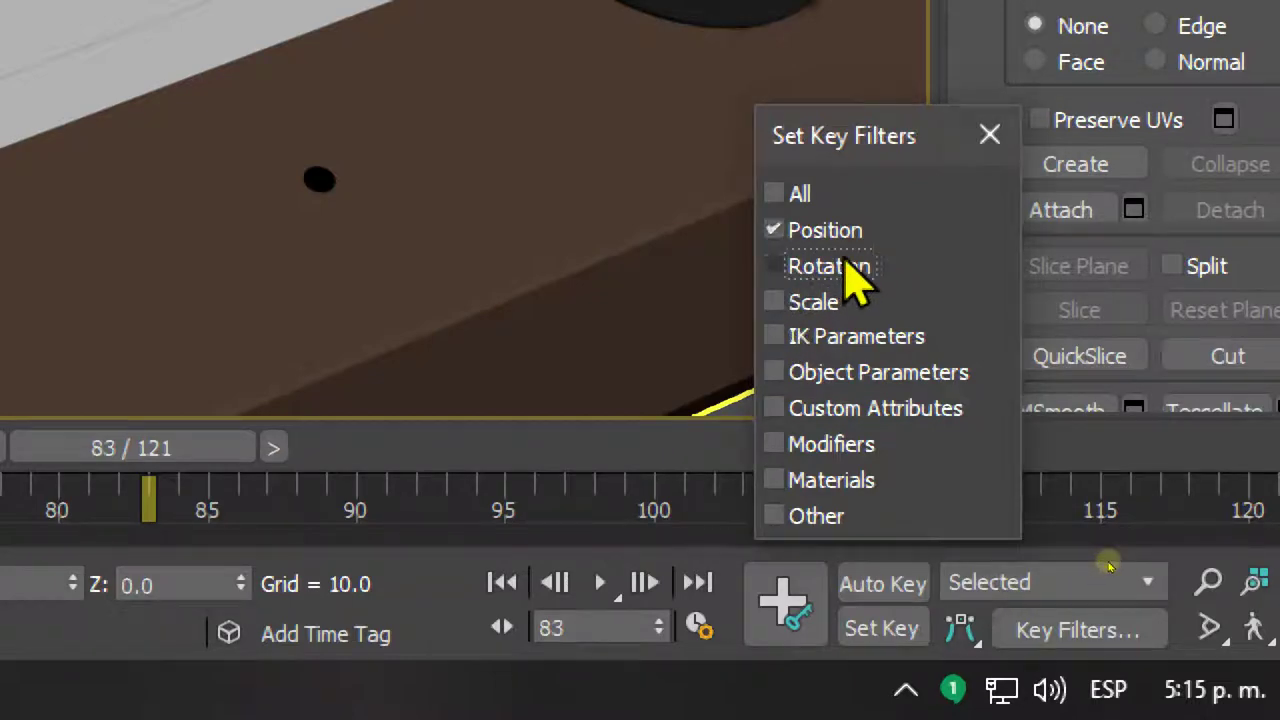
click(810, 268)
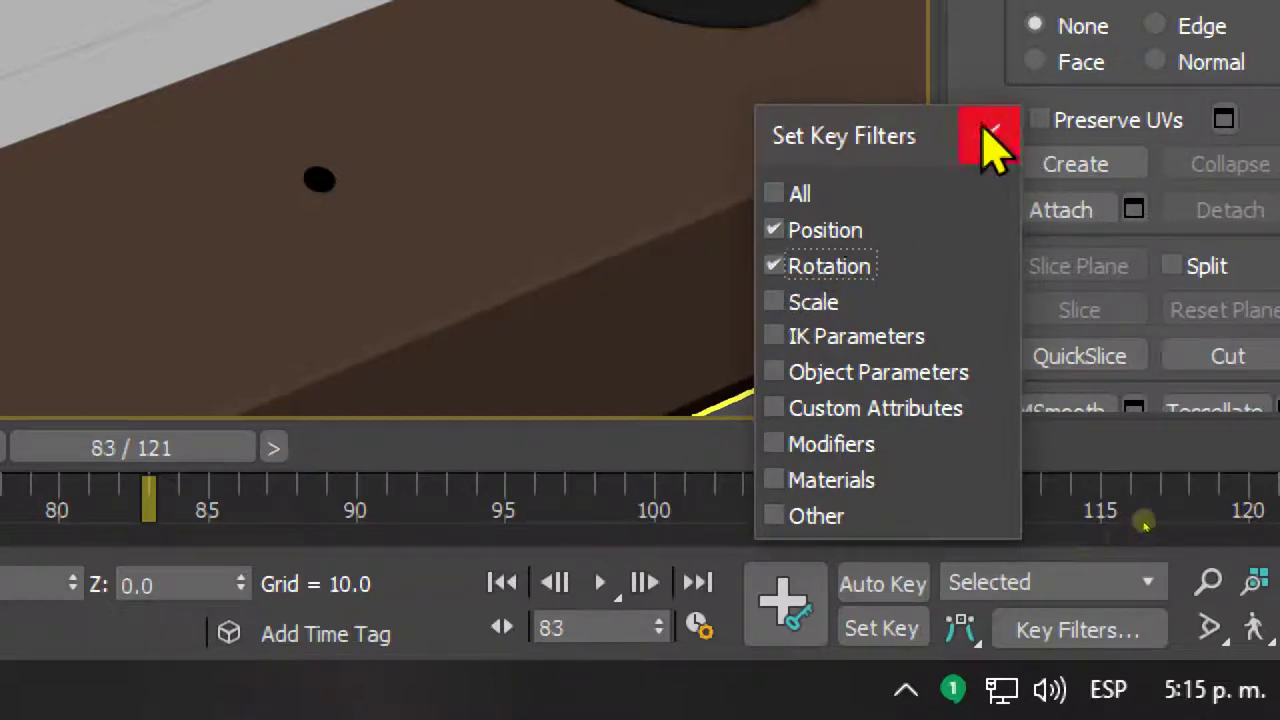
click(992, 138)
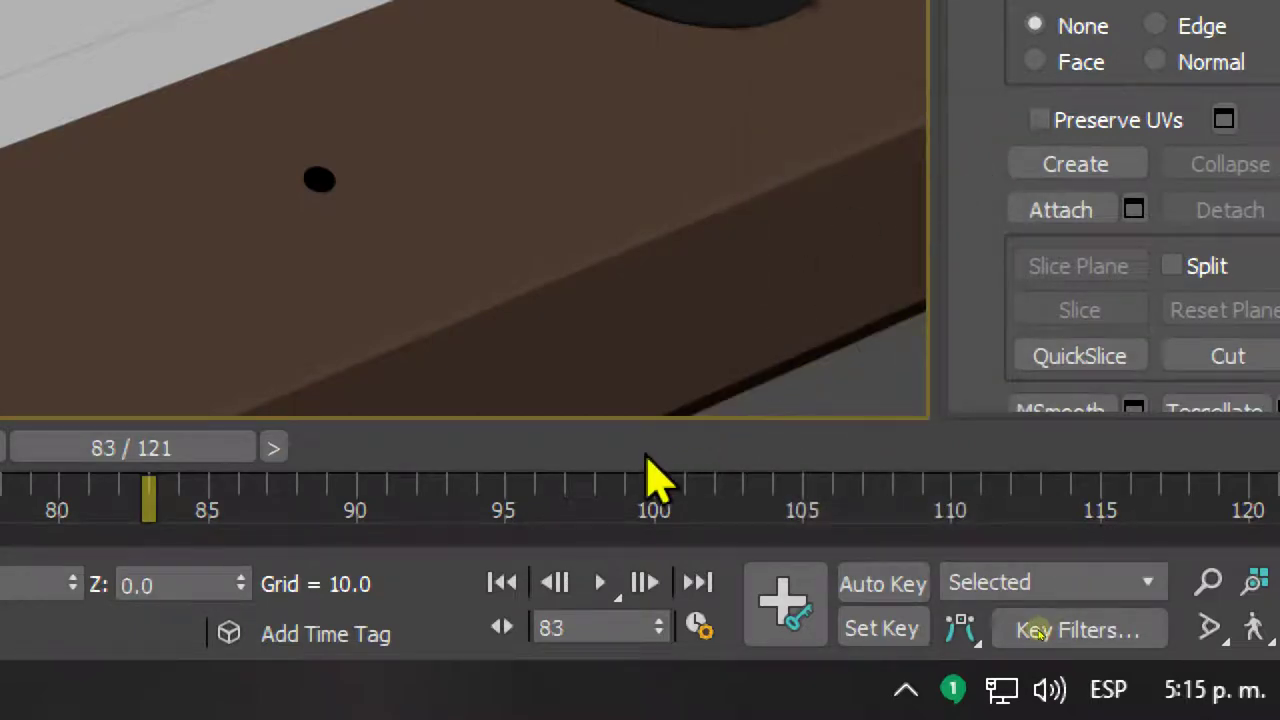
key(k)
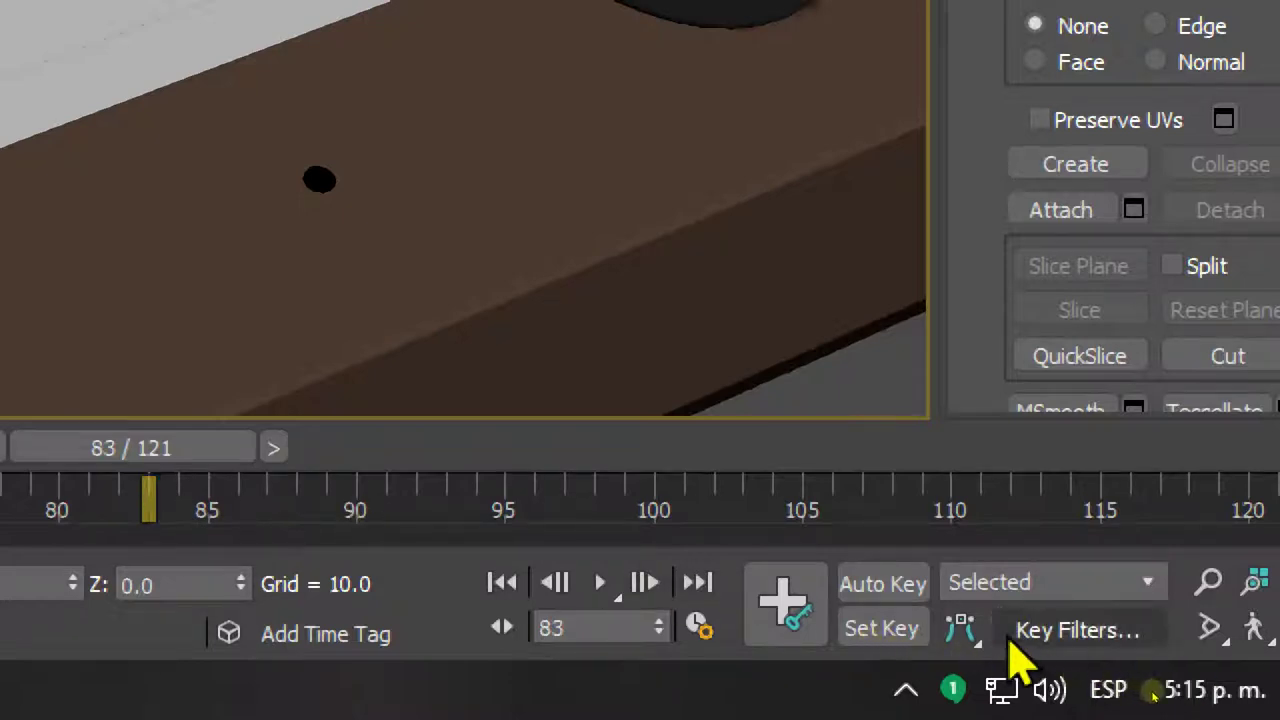
- Try other key filter combinations, first Rotation only, then Scale only after selecting the table frame
click(1030, 632)
click(805, 230)
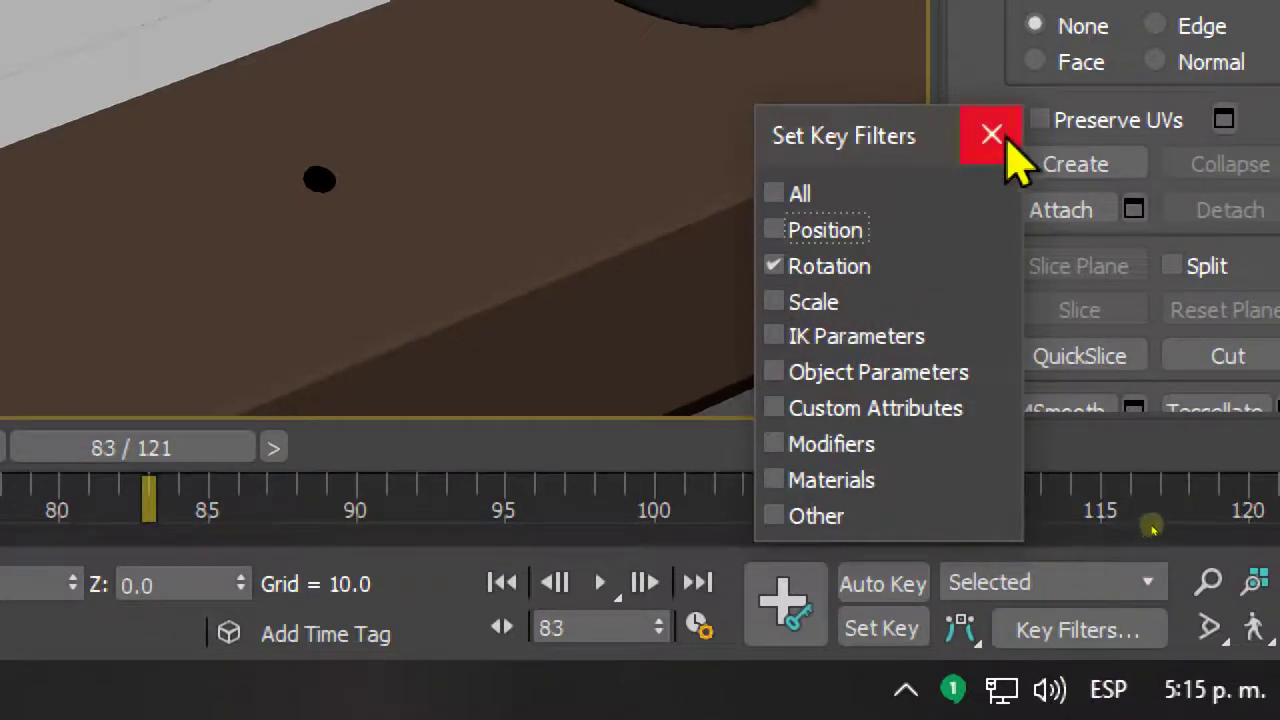
click(990, 135)
click(871, 263)
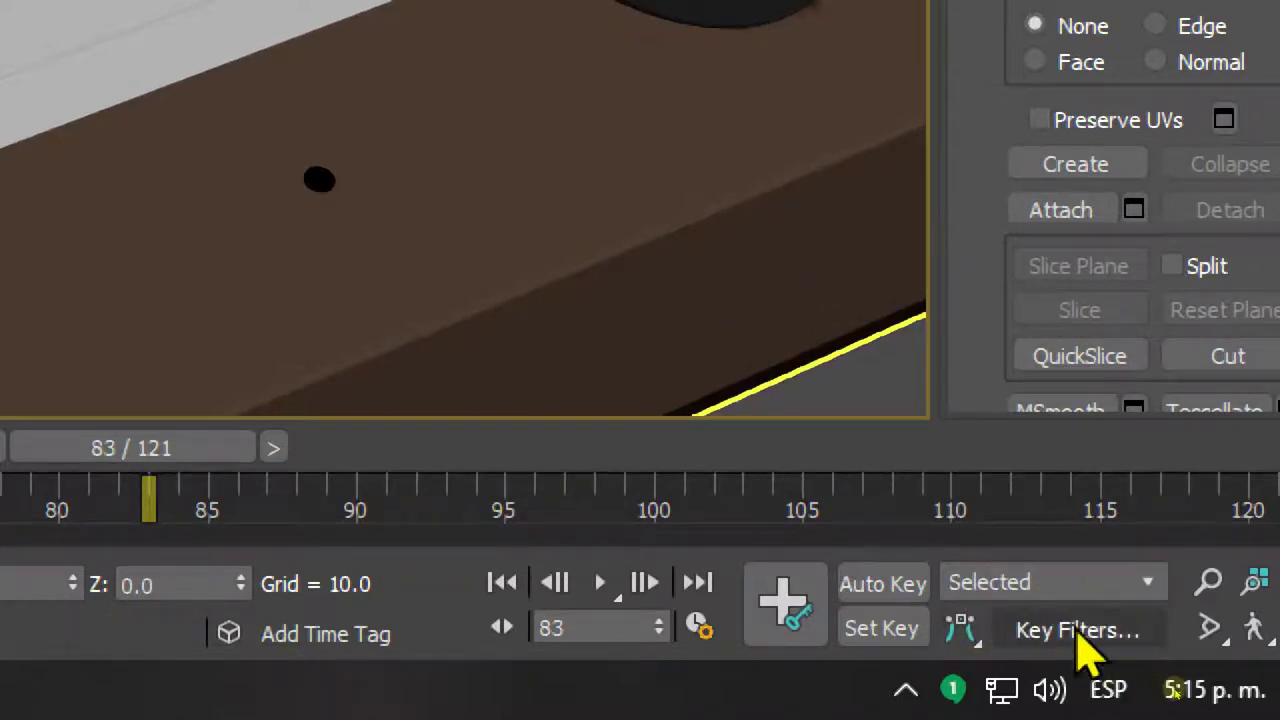
click(1078, 632)
click(790, 266)
click(788, 302)
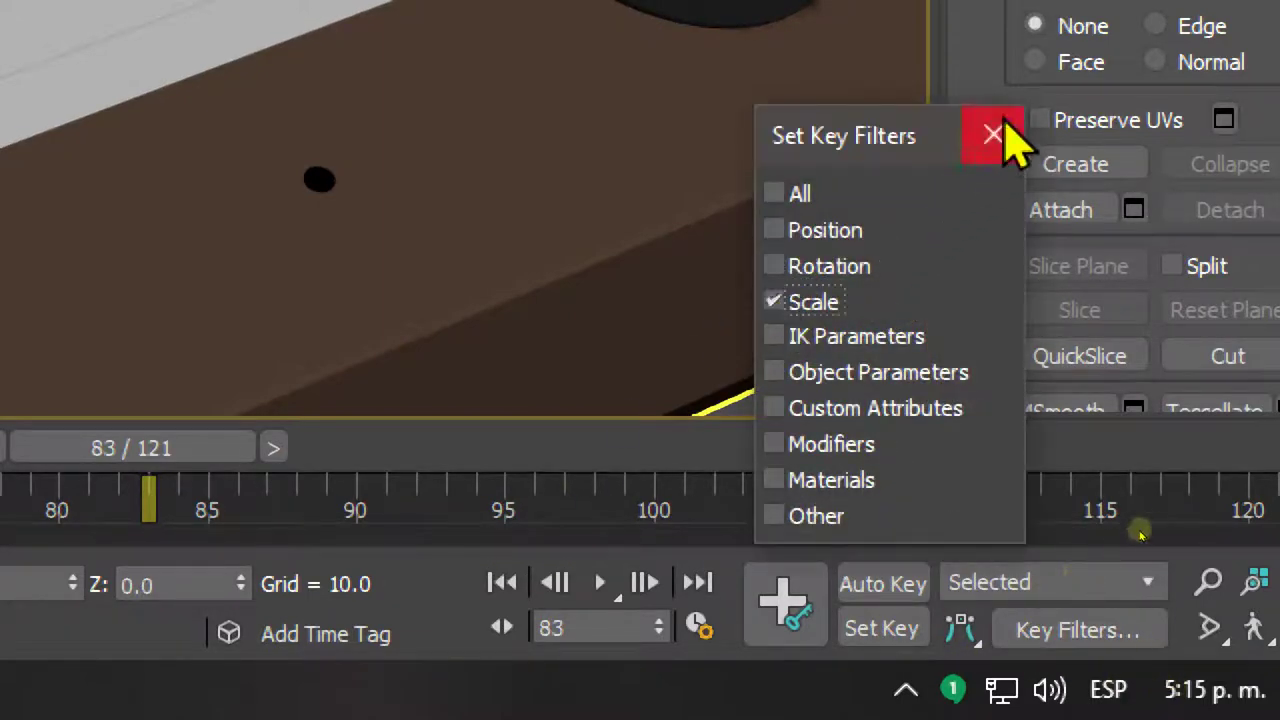
click(993, 135)
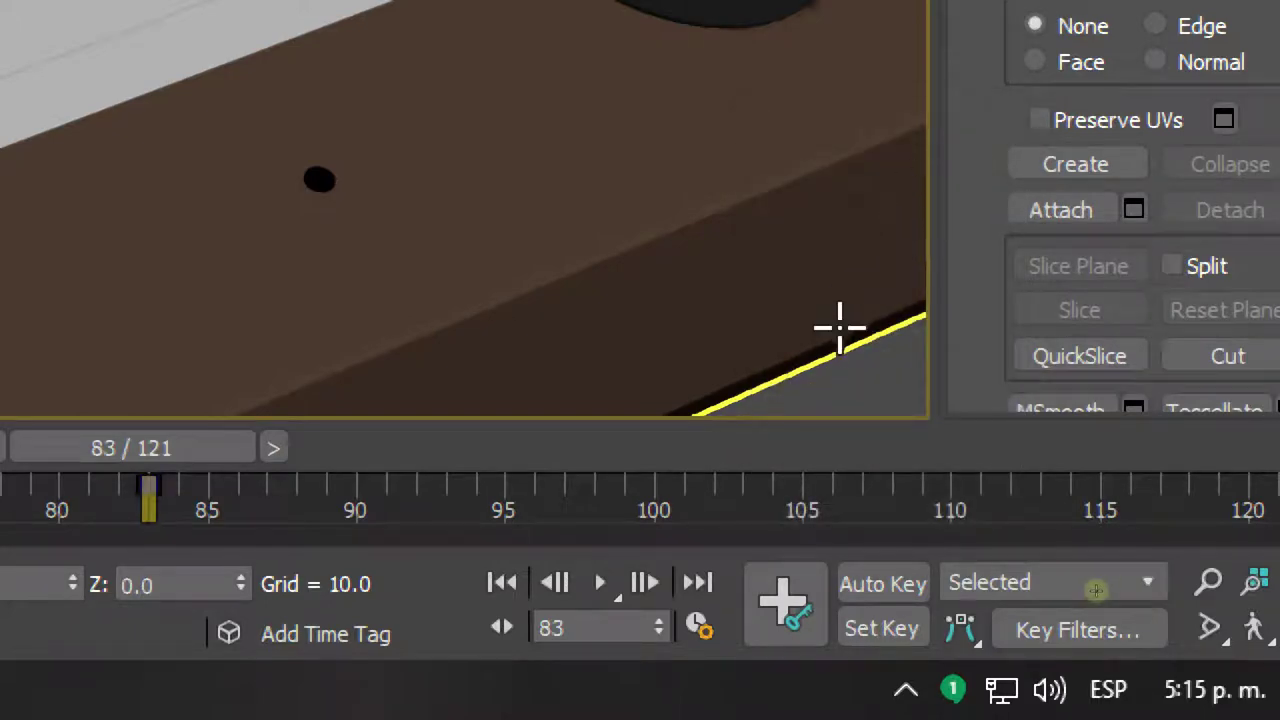
- Set the key filters to Position and Rotation checked, with Scale unchecked
click(1025, 637)
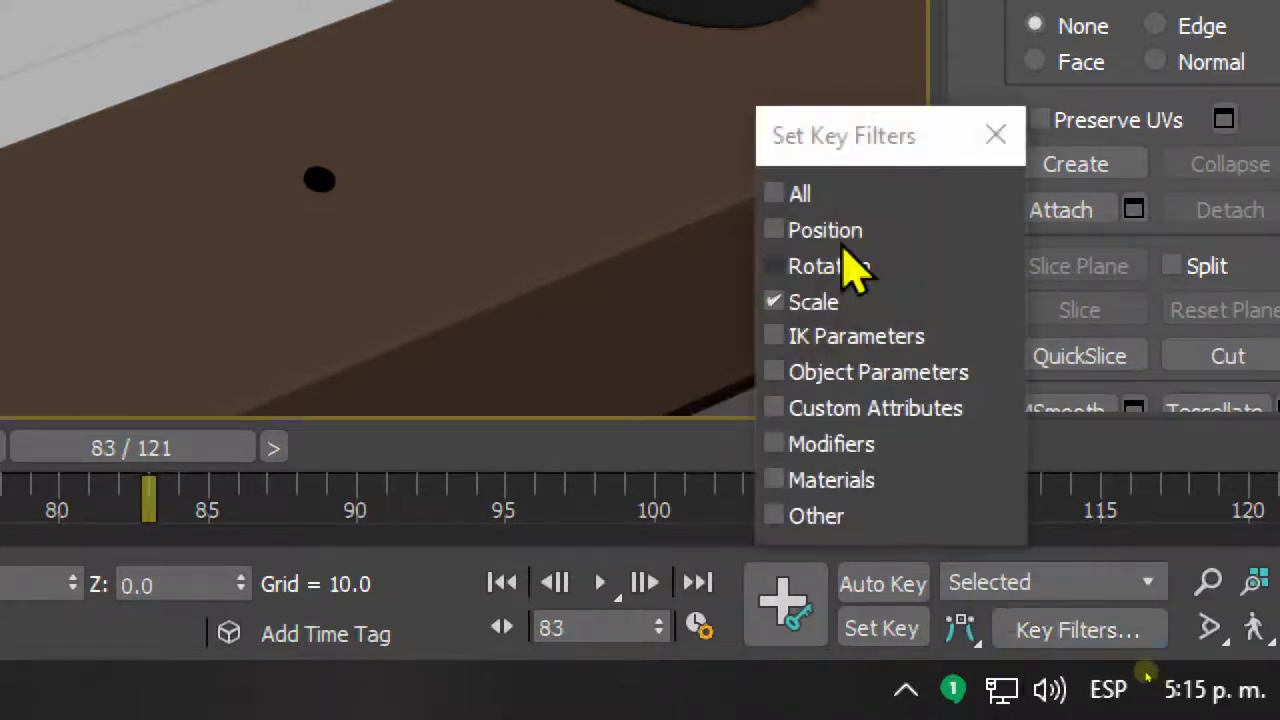
click(800, 230)
click(790, 266)
click(794, 302)
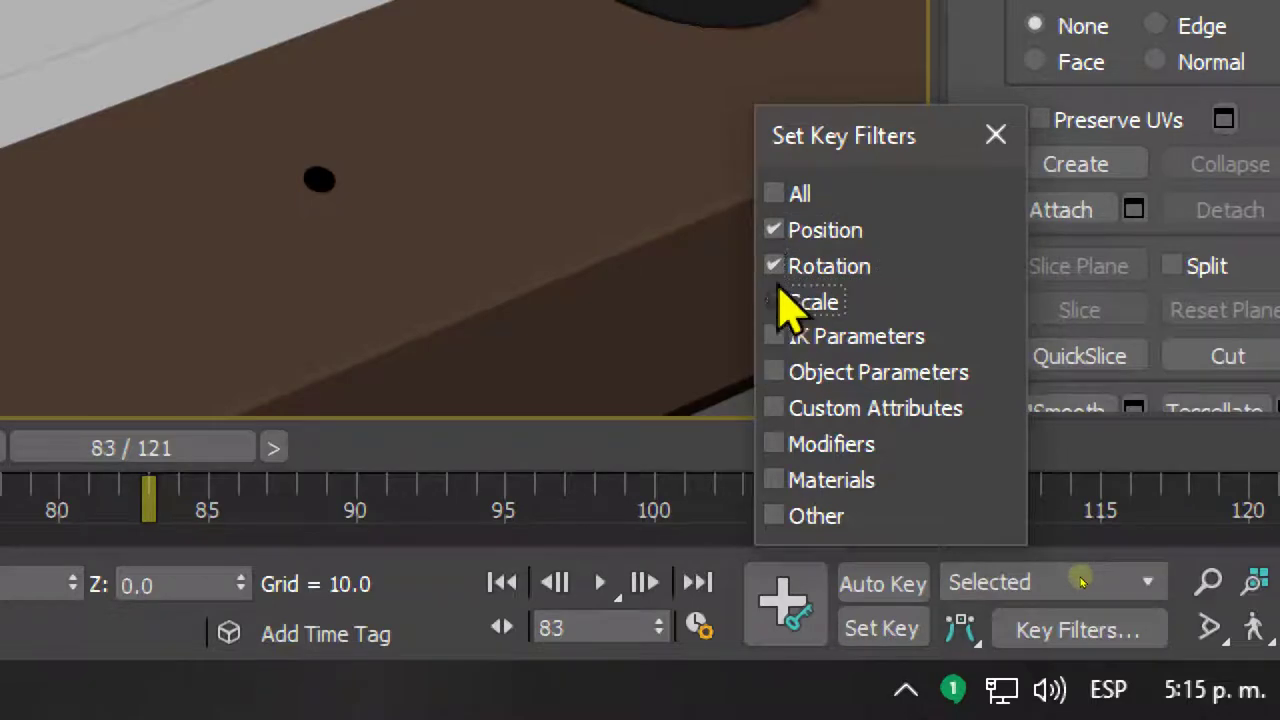
click(995, 134)
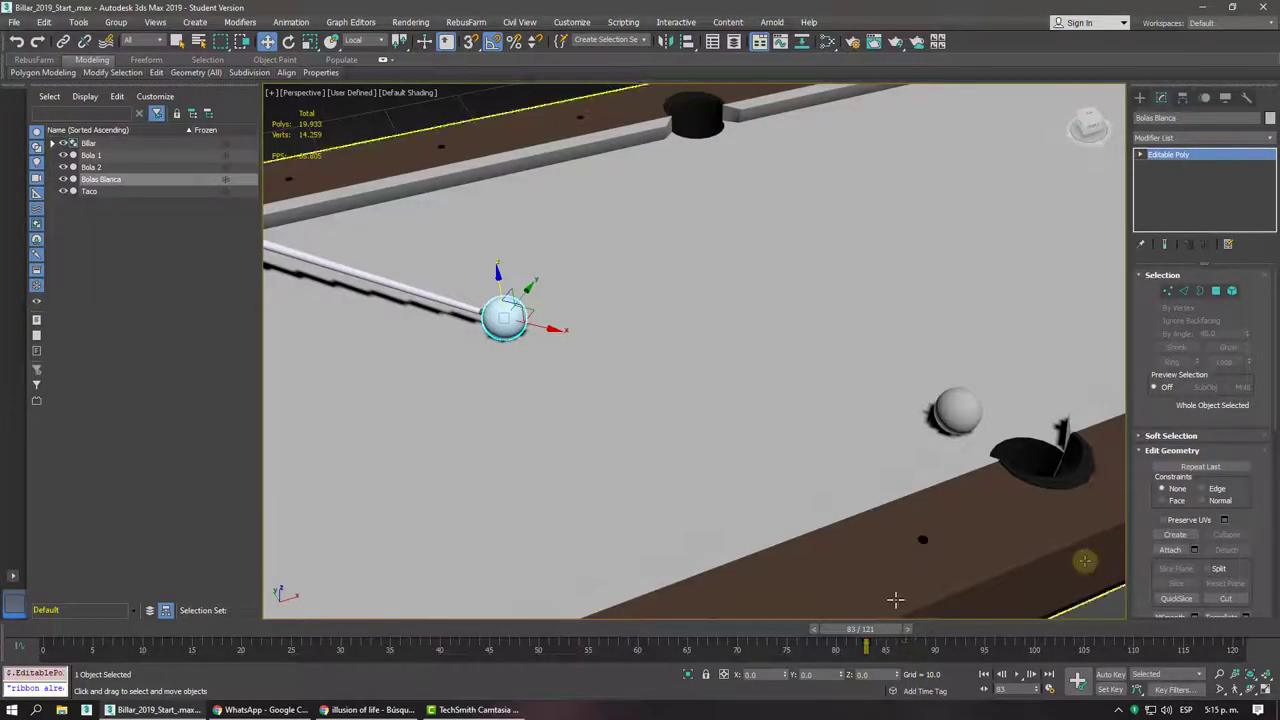
- Turn on Auto Key, preview the cue stroke, and go to frame 90
click(1108, 677)
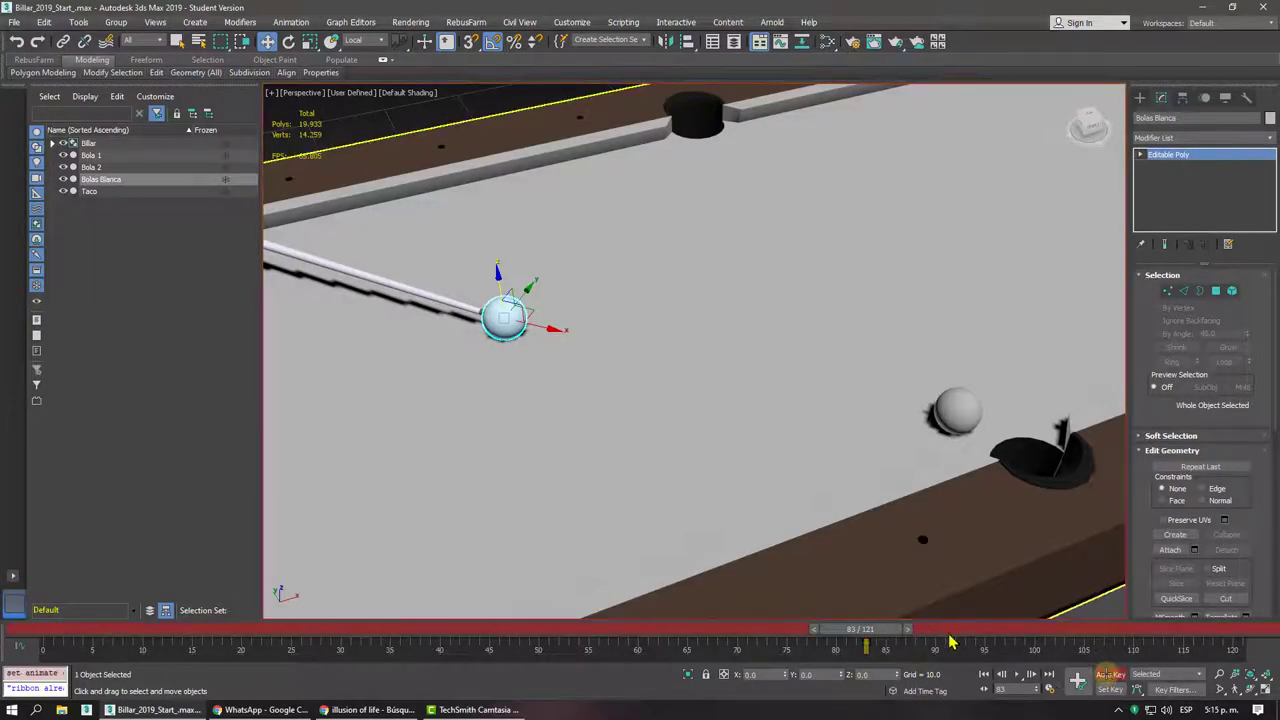
mouse_move(693, 408)
alt+middle_down()
mouse_move(600, 386)
mouse_move(623, 366)
mouse_move(723, 470)
alt+middle_up()
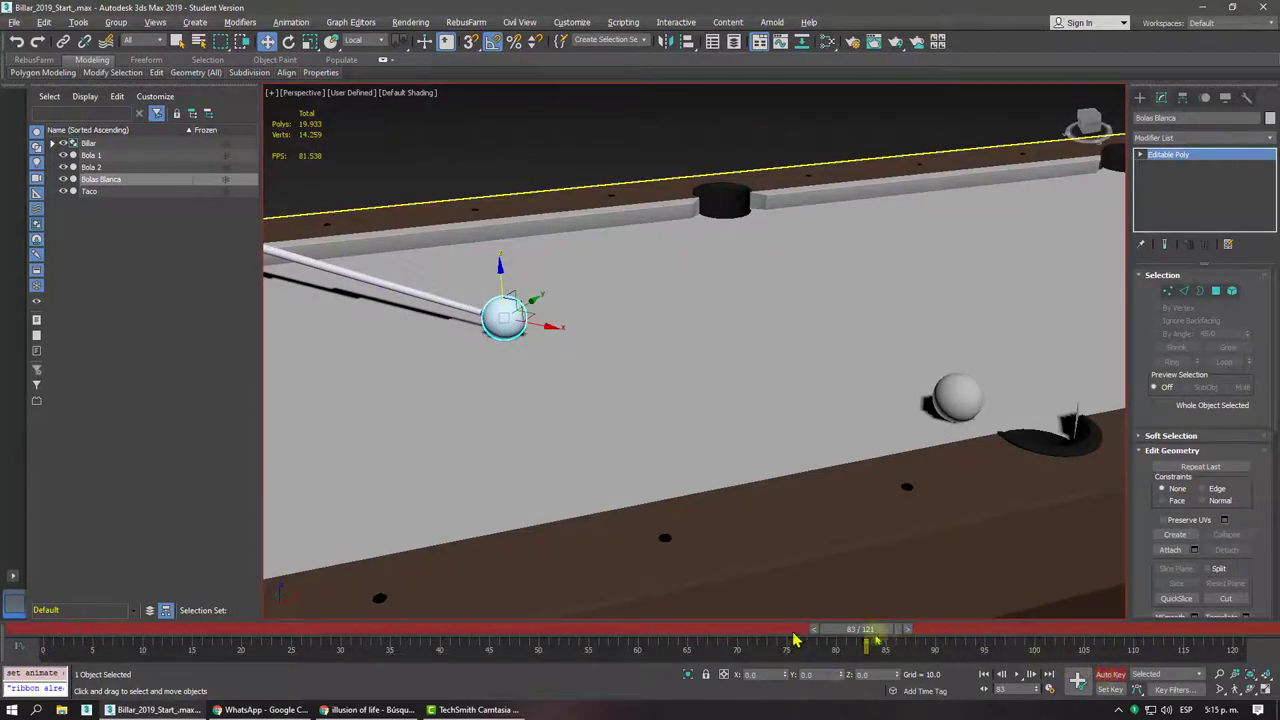
mouse_move(838, 635)
mouse_down()
mouse_move(906, 634)
mouse_move(882, 645)
mouse_move(903, 634)
mouse_up()
key(w)
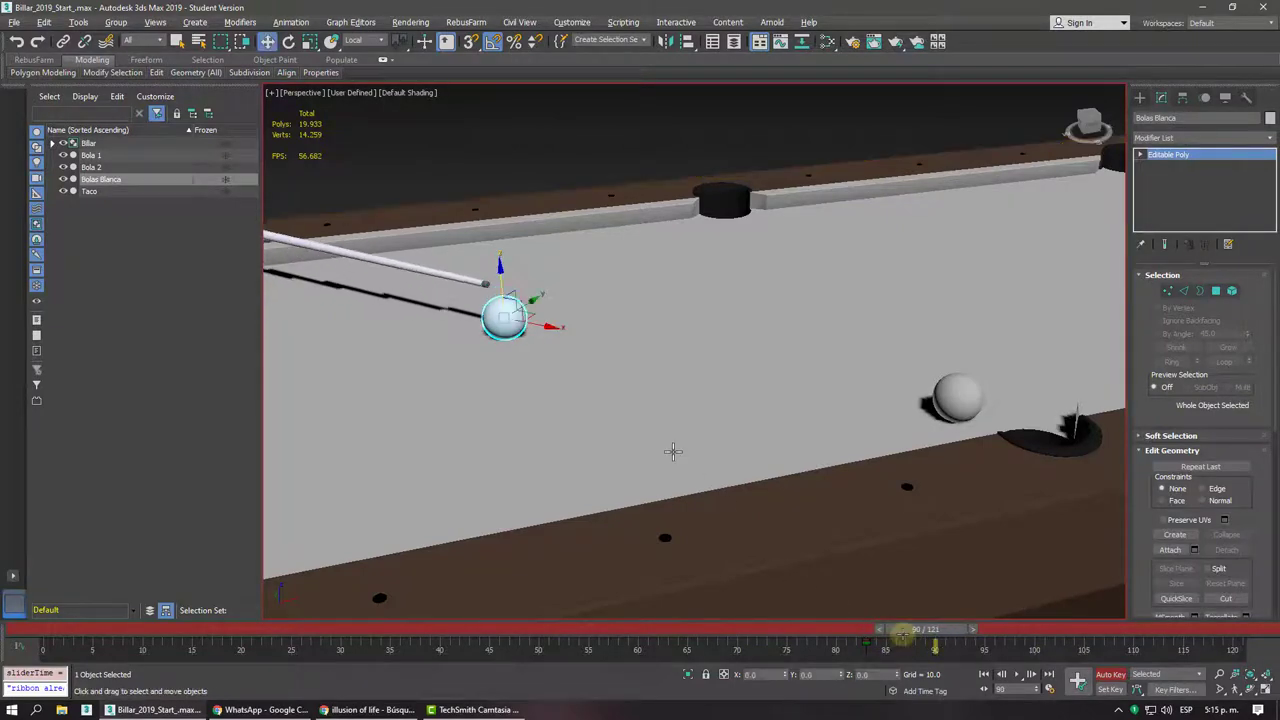
mouse_move(671, 451)
alt+middle_down()
mouse_move(563, 357)
mouse_move(600, 340)
mouse_move(449, 357)
alt+middle_up()
scroll(563, 357, up, 3)
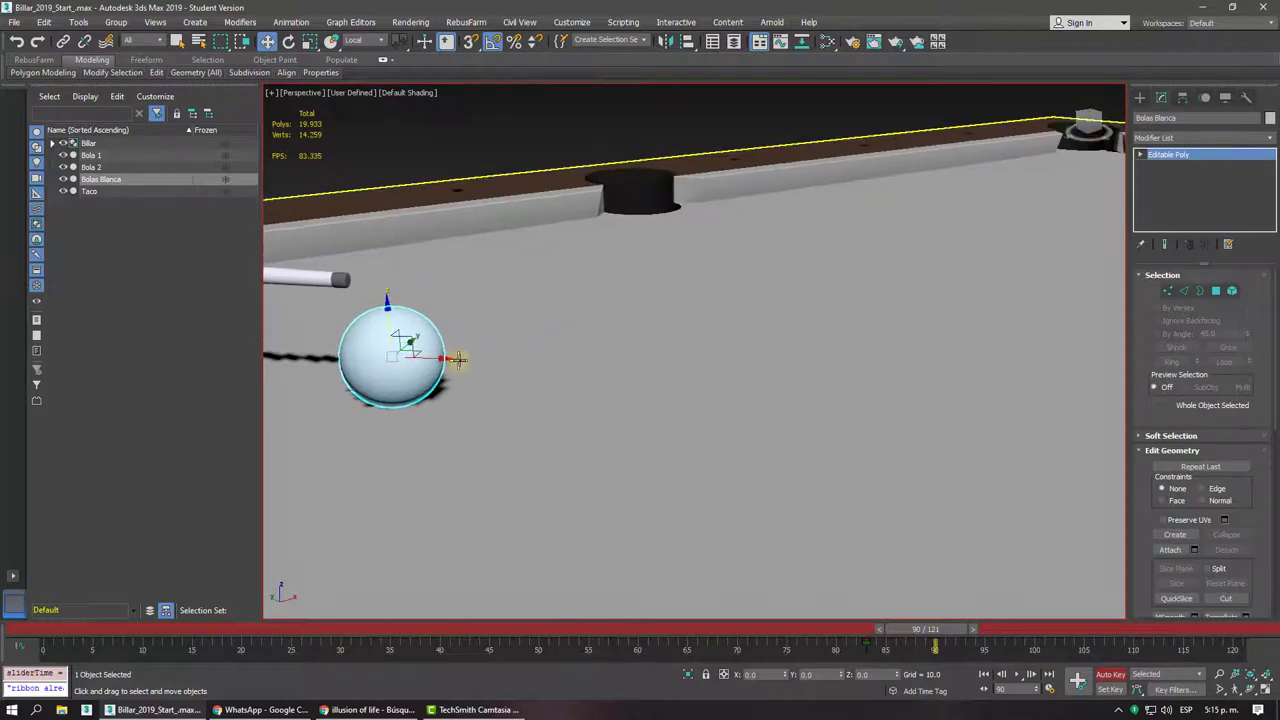
scroll(449, 357, down, 4)
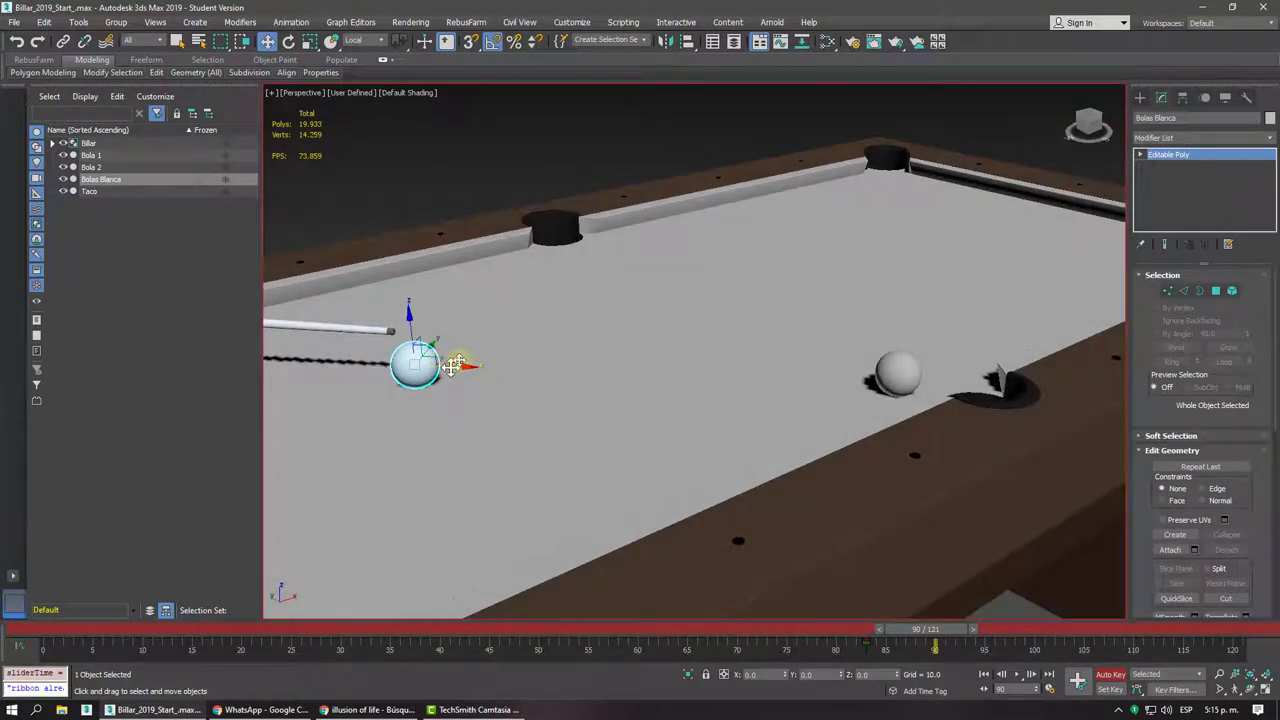
- In Top view, move Bolas Blanca against the grey ball beside the bottom-centre pocket
key(t)
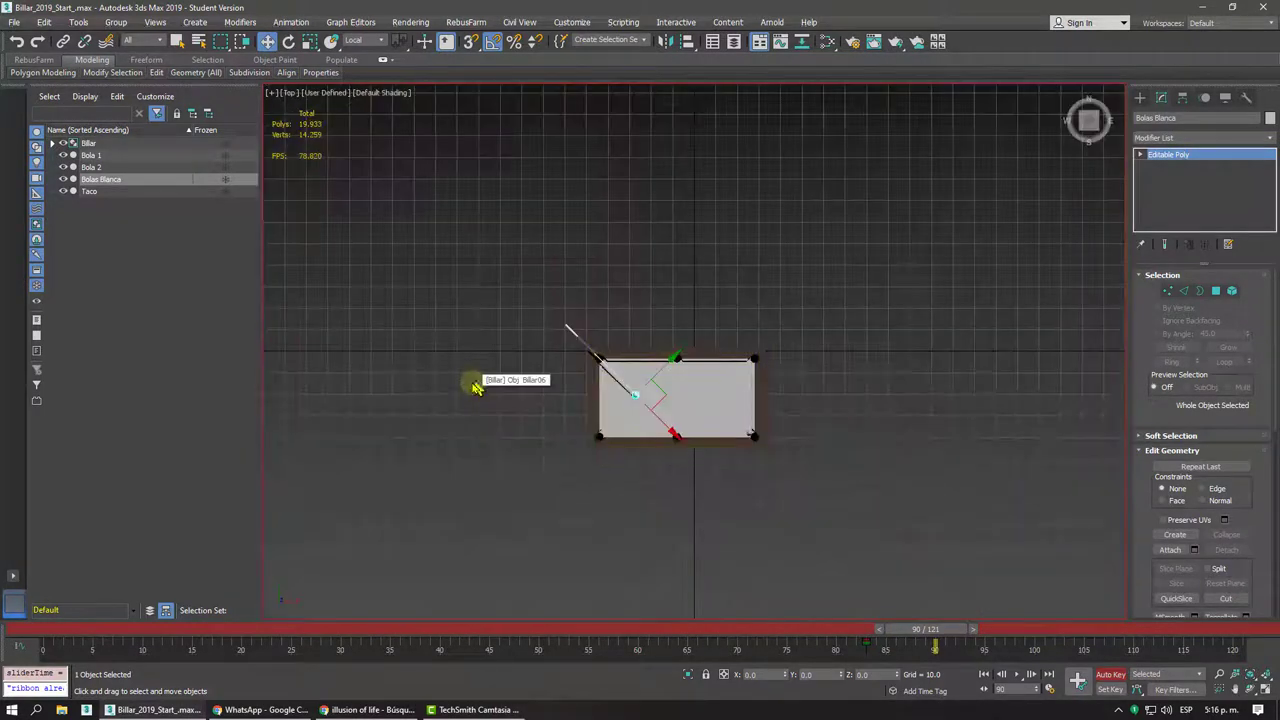
key(z)
scroll(523, 380, down, 5)
scroll(560, 370, down, 5)
scroll(600, 357, down, 2)
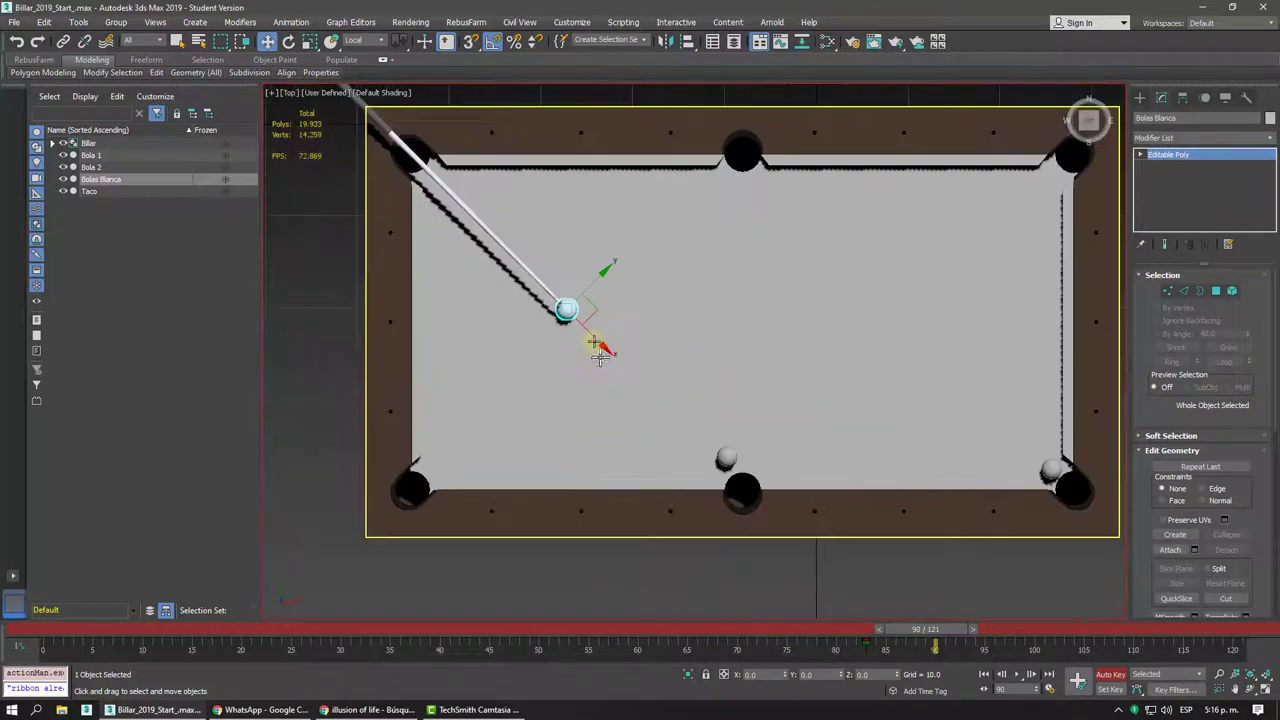
drag(592, 342, 730, 470)
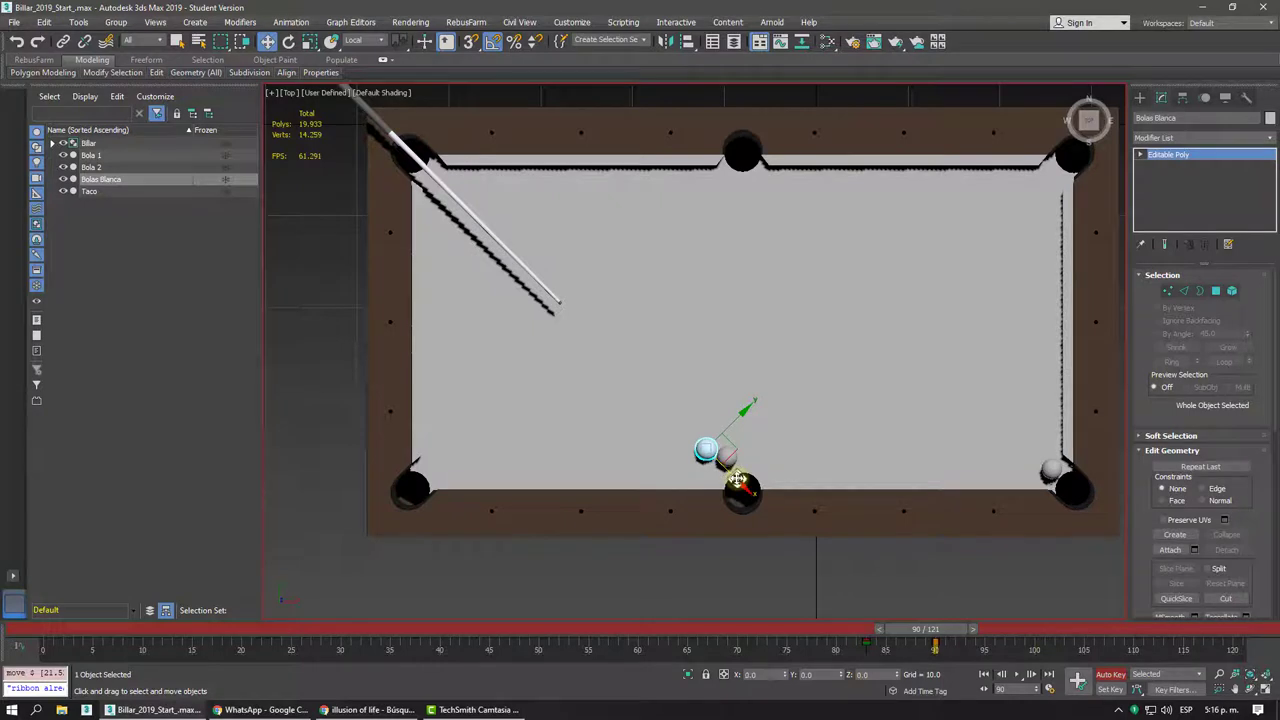
scroll(736, 480, up, 3)
scroll(725, 445, up, 2)
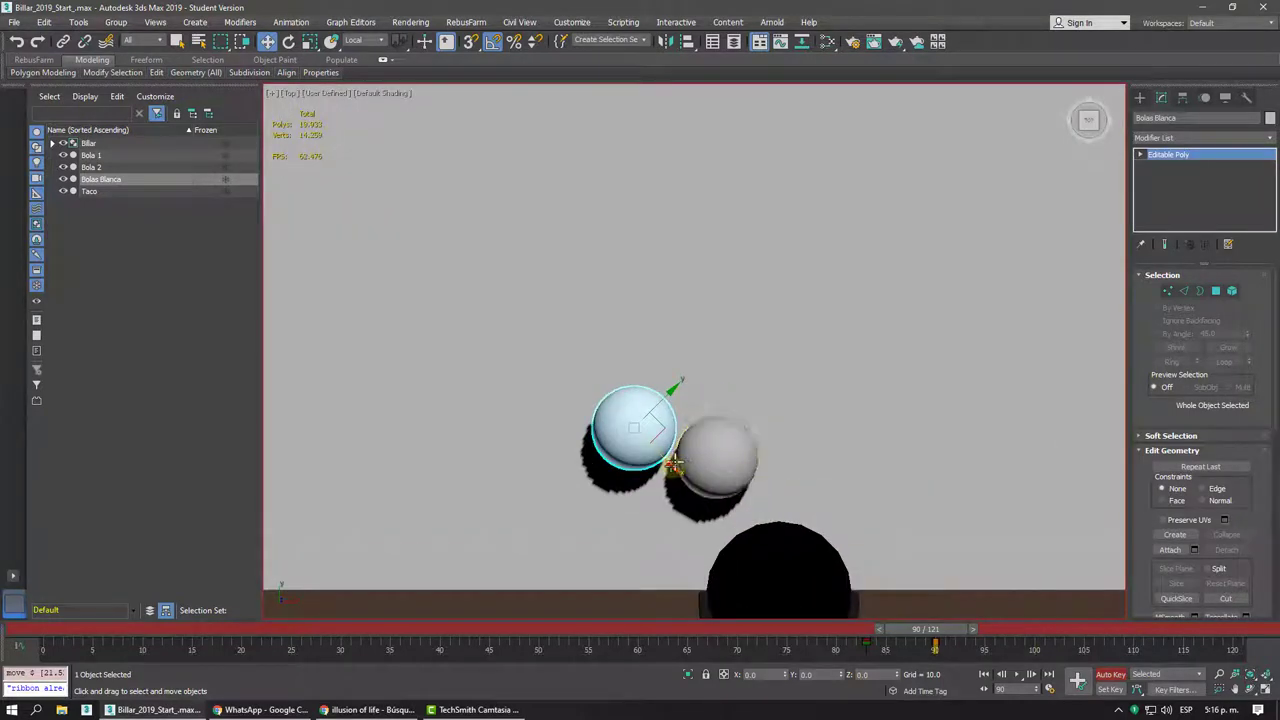
drag(662, 430, 746, 375)
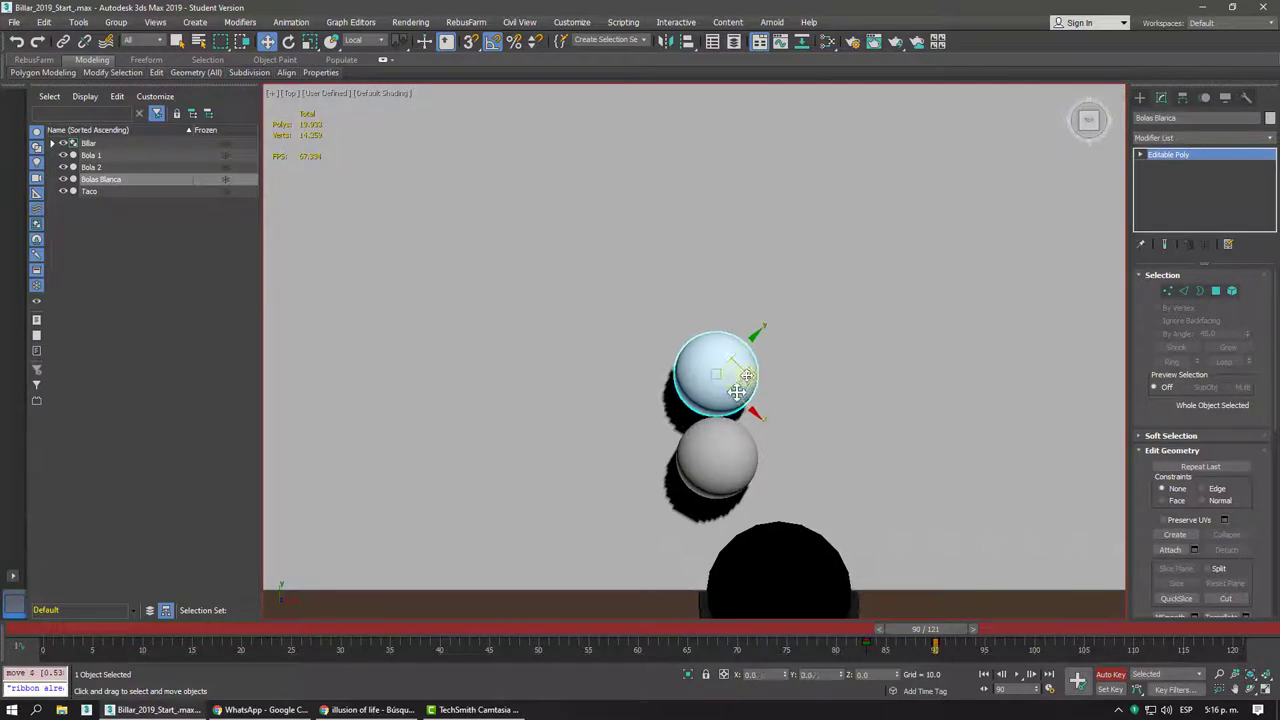
scroll(790, 465, down, 3)
scroll(840, 530, down, 1)
mouse_move(930, 635)
mouse_down()
mouse_move(863, 636)
mouse_move(943, 636)
mouse_move(843, 635)
mouse_move(931, 620)
mouse_move(952, 622)
mouse_move(871, 634)
mouse_move(960, 632)
mouse_move(850, 632)
mouse_move(897, 630)
mouse_move(843, 623)
mouse_move(929, 603)
mouse_move(922, 614)
mouse_move(850, 607)
mouse_up()
- Switch to wireframe and enable Motion Path in the white ball's Object Properties
key(F3)
key(w)
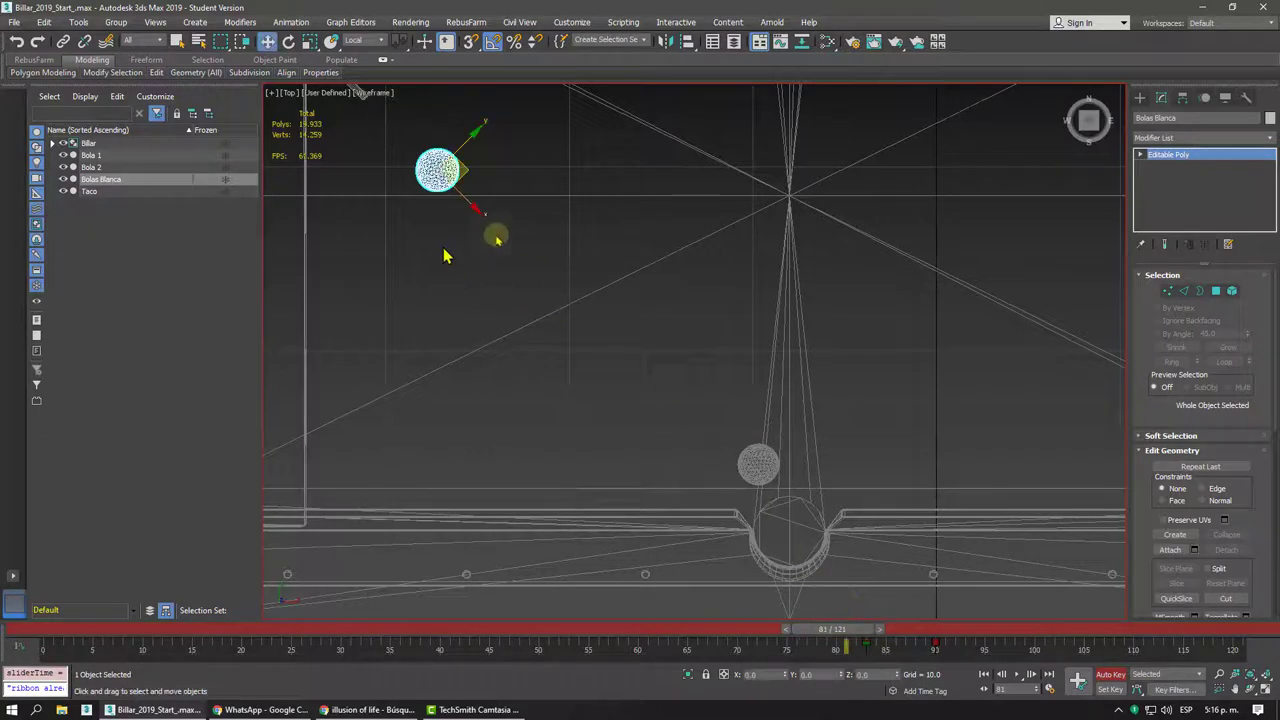
right_click(433, 172)
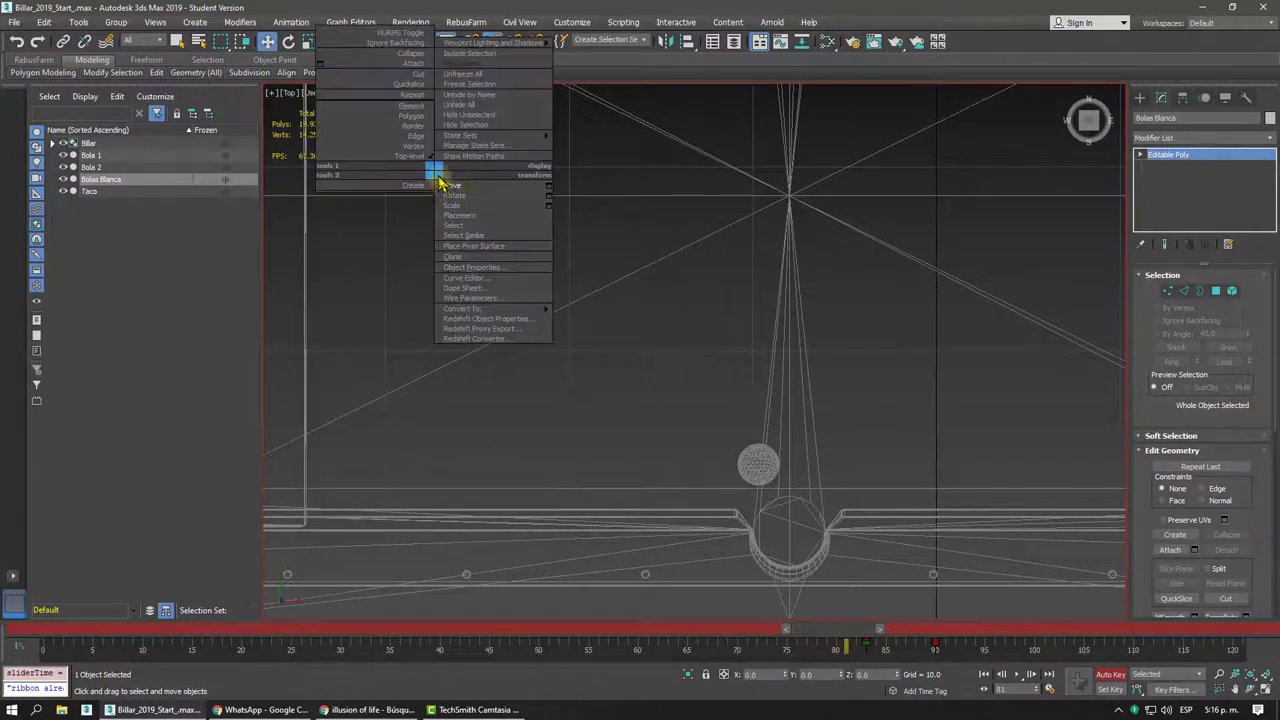
click(481, 269)
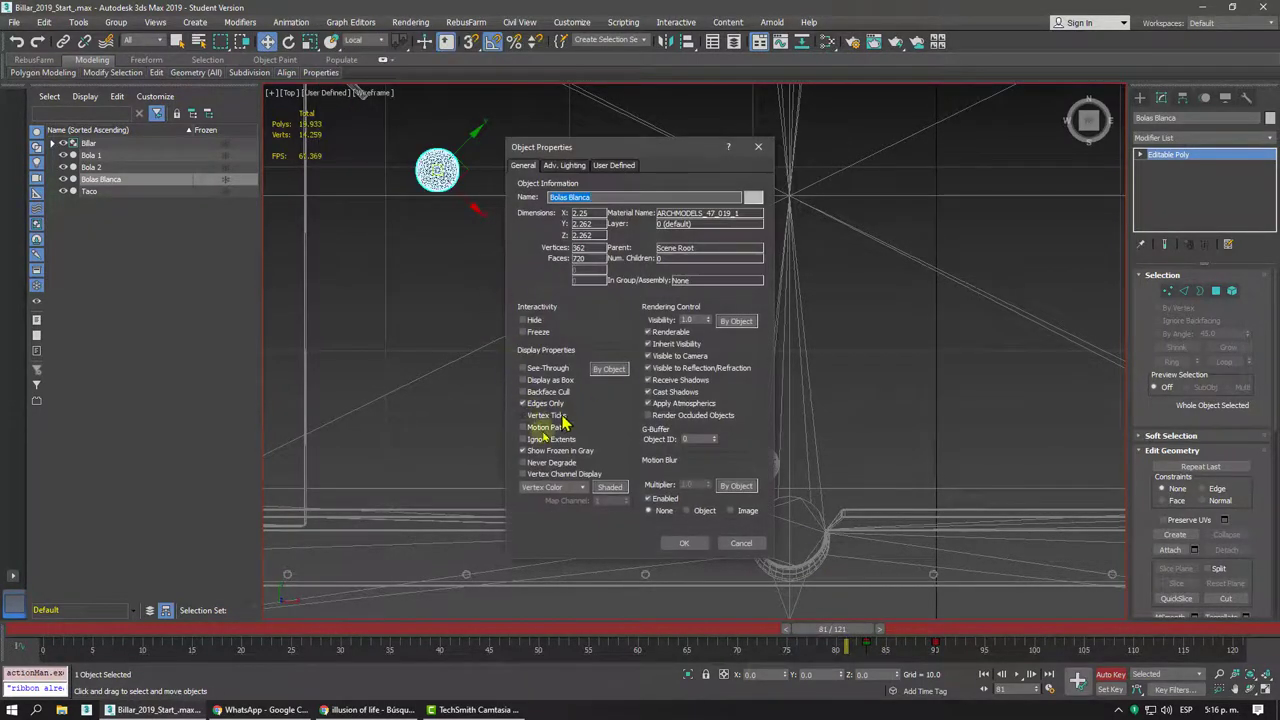
click(683, 543)
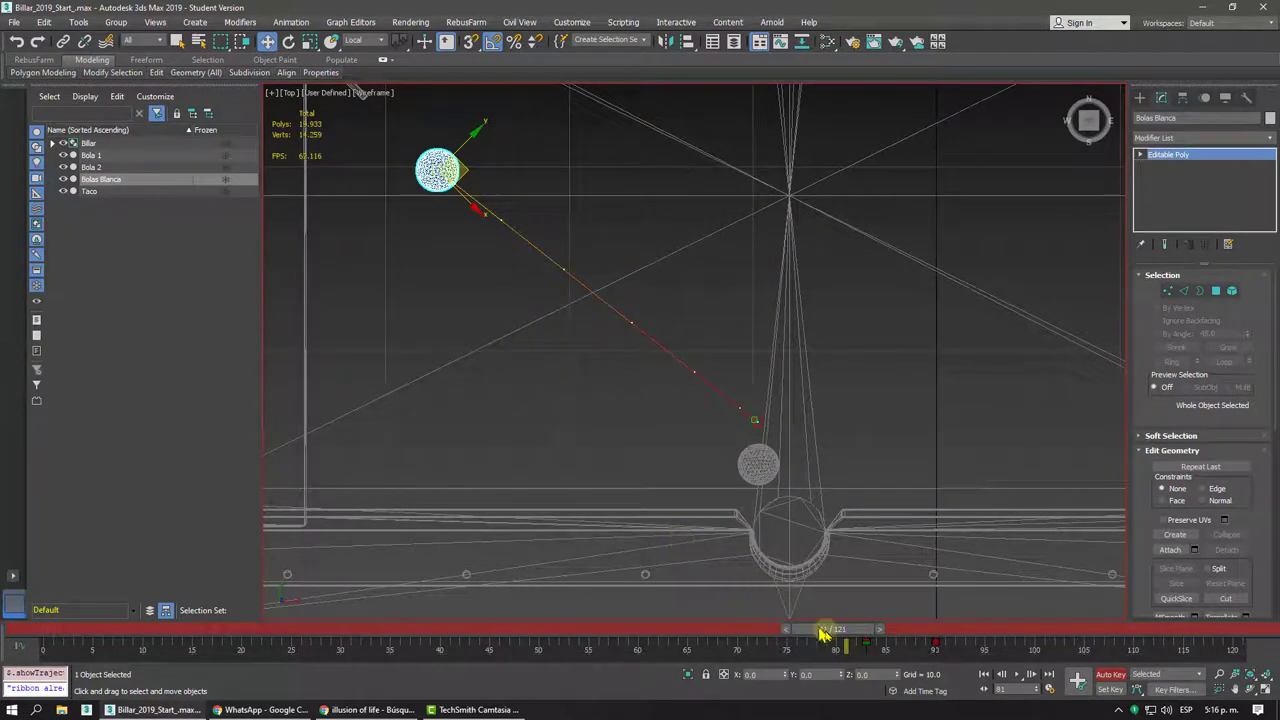
- Scrub between frames 88 and 110 to follow the white ball along its trajectory
mouse_move(820, 633)
mouse_down()
mouse_move(932, 640)
mouse_move(907, 648)
mouse_up()
key(w)
middle_drag(475, 238, 520, 300)
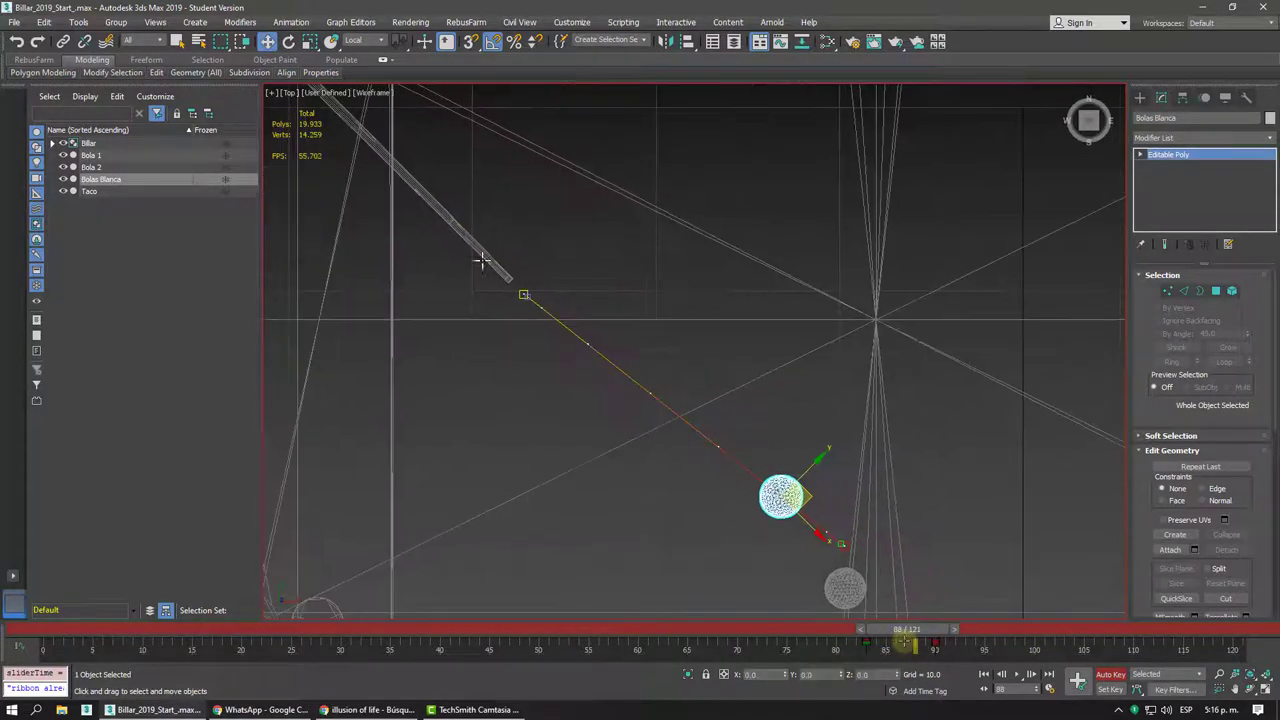
middle_drag(745, 445, 655, 318)
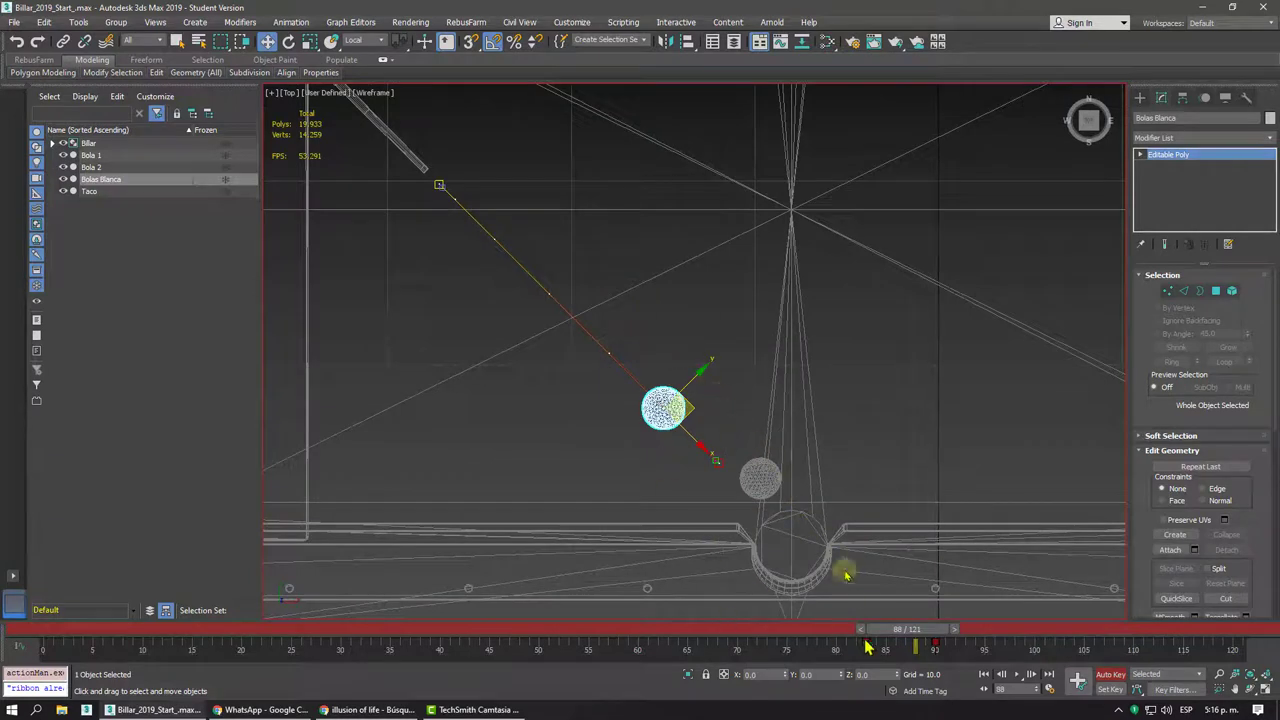
mouse_move(888, 634)
mouse_down()
mouse_move(938, 632)
mouse_move(837, 616)
mouse_move(971, 617)
mouse_move(710, 612)
mouse_move(931, 603)
mouse_move(888, 611)
mouse_move(820, 591)
mouse_move(1006, 591)
mouse_move(991, 600)
mouse_move(778, 560)
mouse_move(1094, 557)
mouse_up()
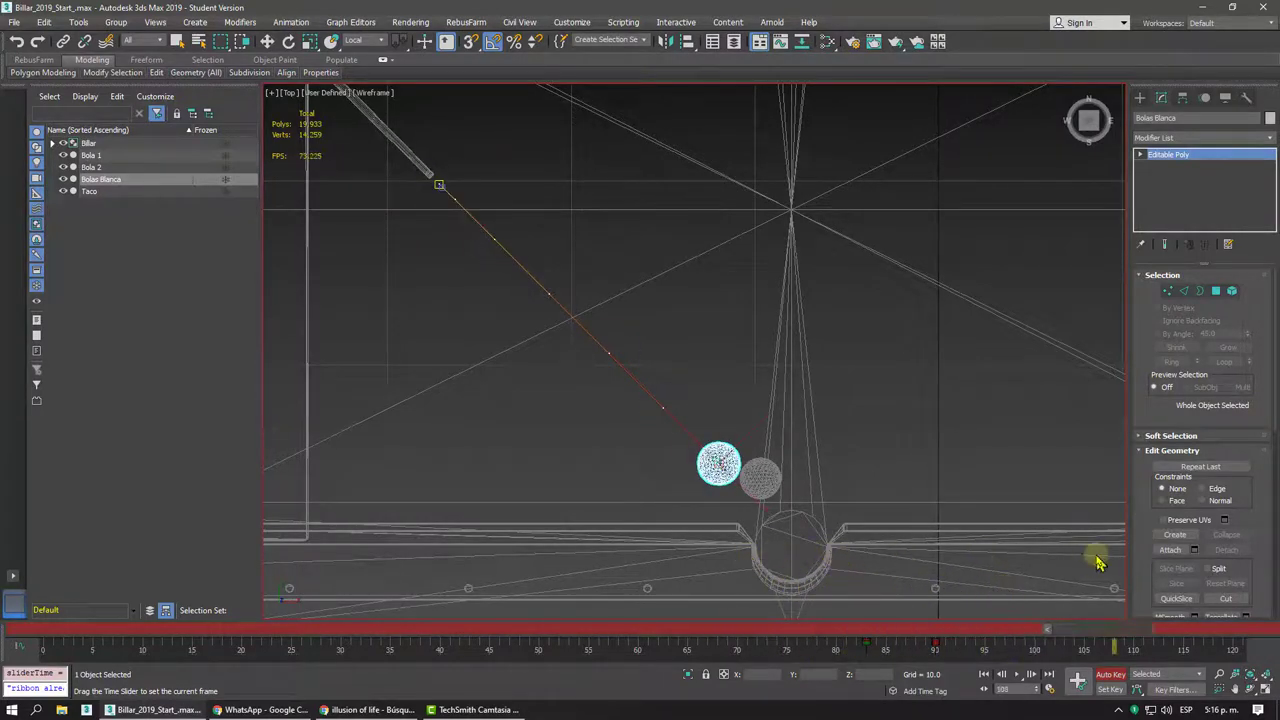
key(w)
mouse_move(923, 457)
middle_down()
mouse_move(327, 282)
mouse_move(553, 287)
middle_up()
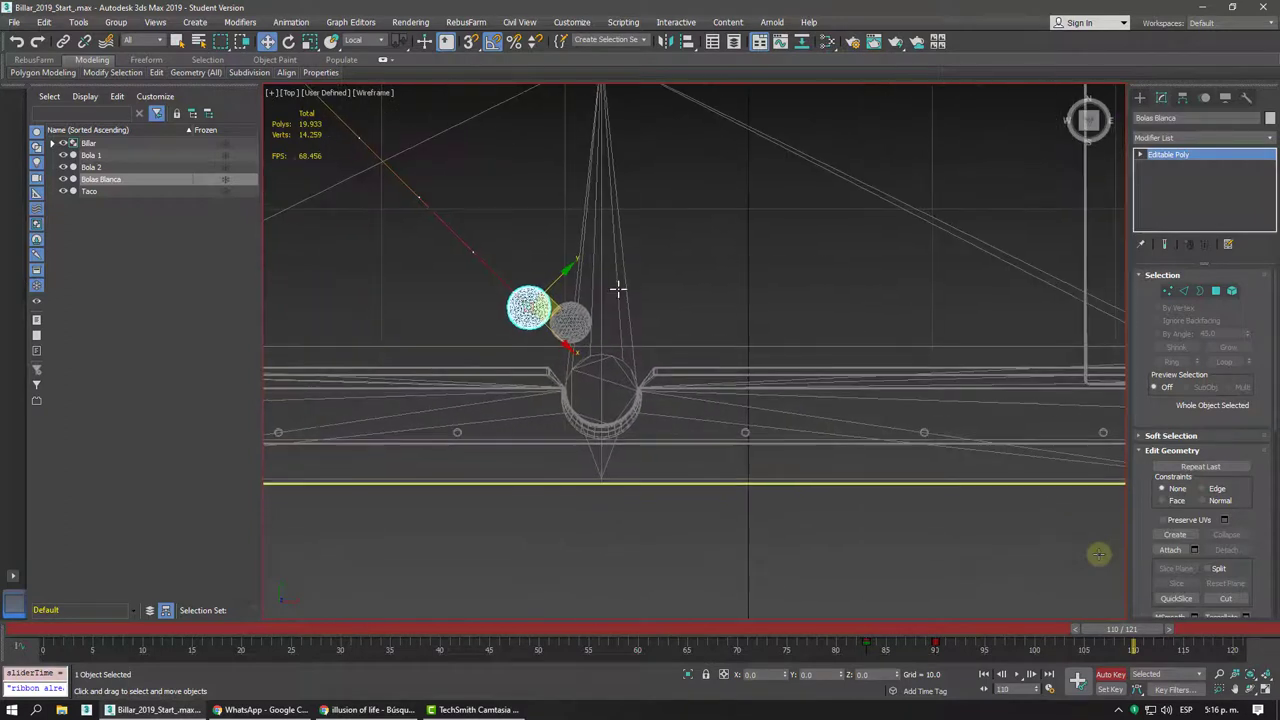
drag(1105, 632, 660, 598)
- Switch back to a shaded Perspective view at a low side angle of the table
scroll(626, 443, down, 3)
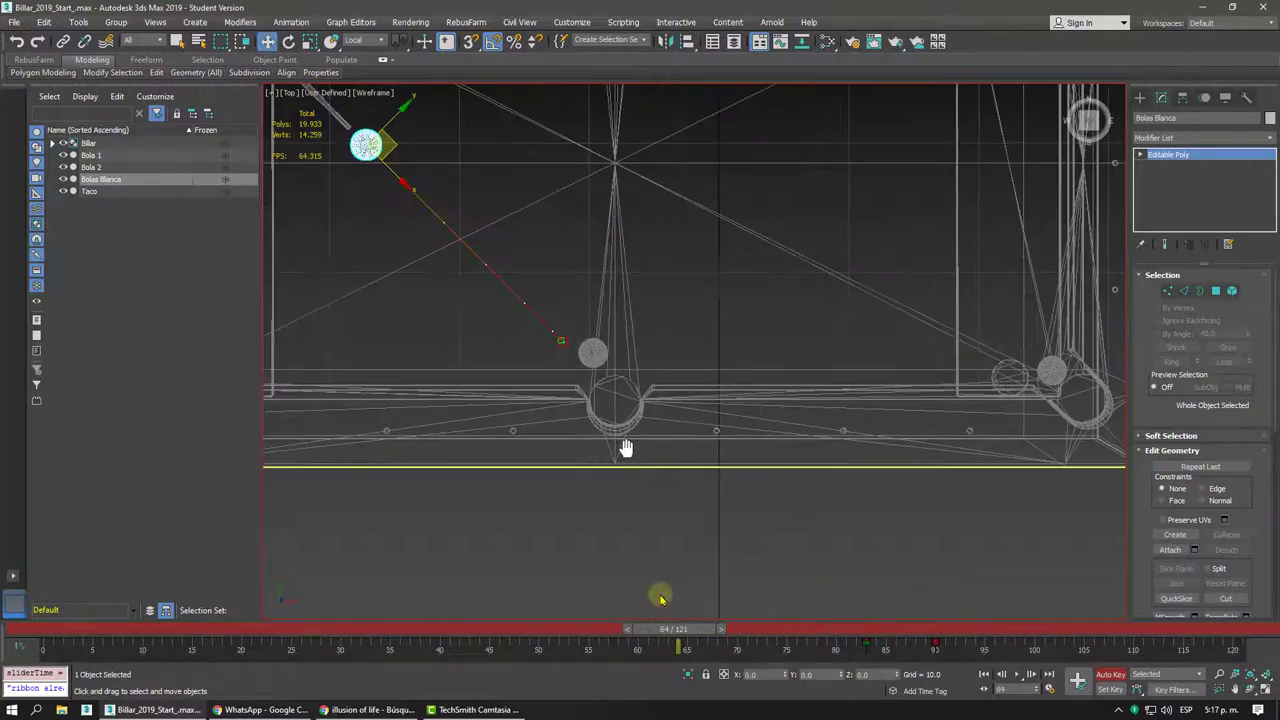
key(p)
mouse_move(526, 403)
alt+middle_down()
mouse_move(575, 350)
mouse_move(640, 330)
mouse_move(807, 446)
alt+middle_up()
key(F3)
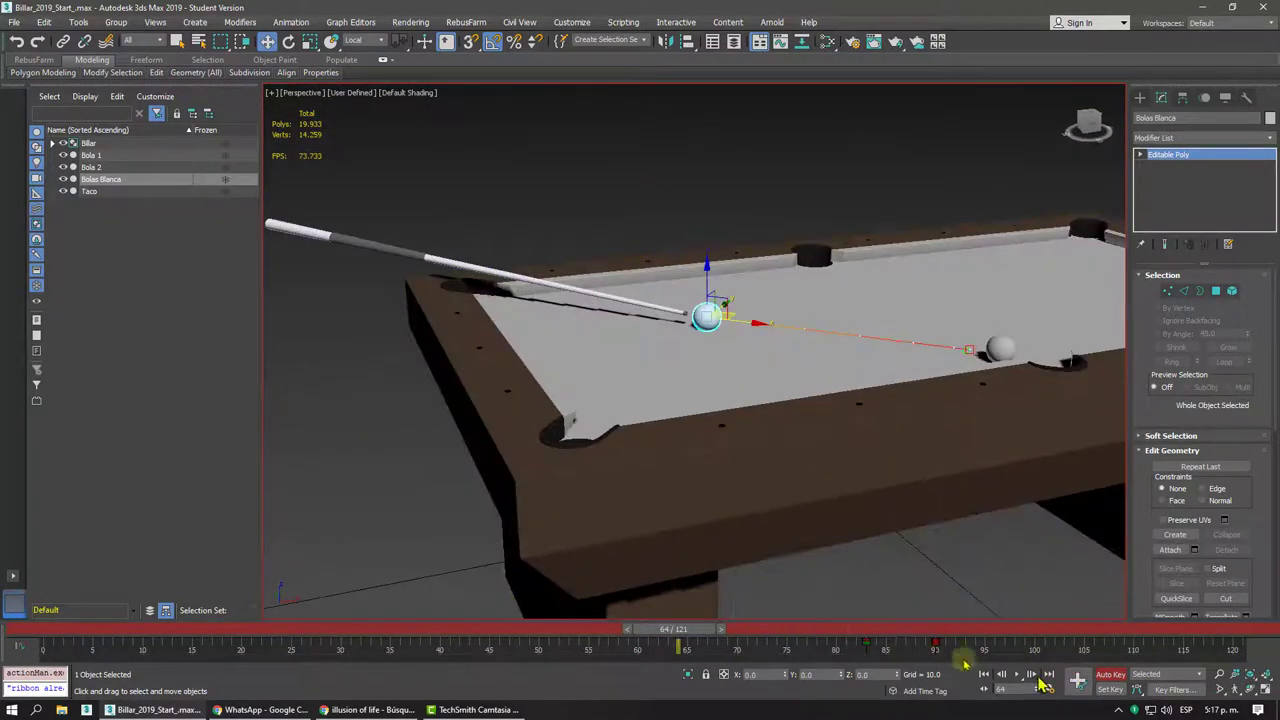
- Play the animation, stop at frame 81, and open the Mini Curve Editor
click(1016, 678)
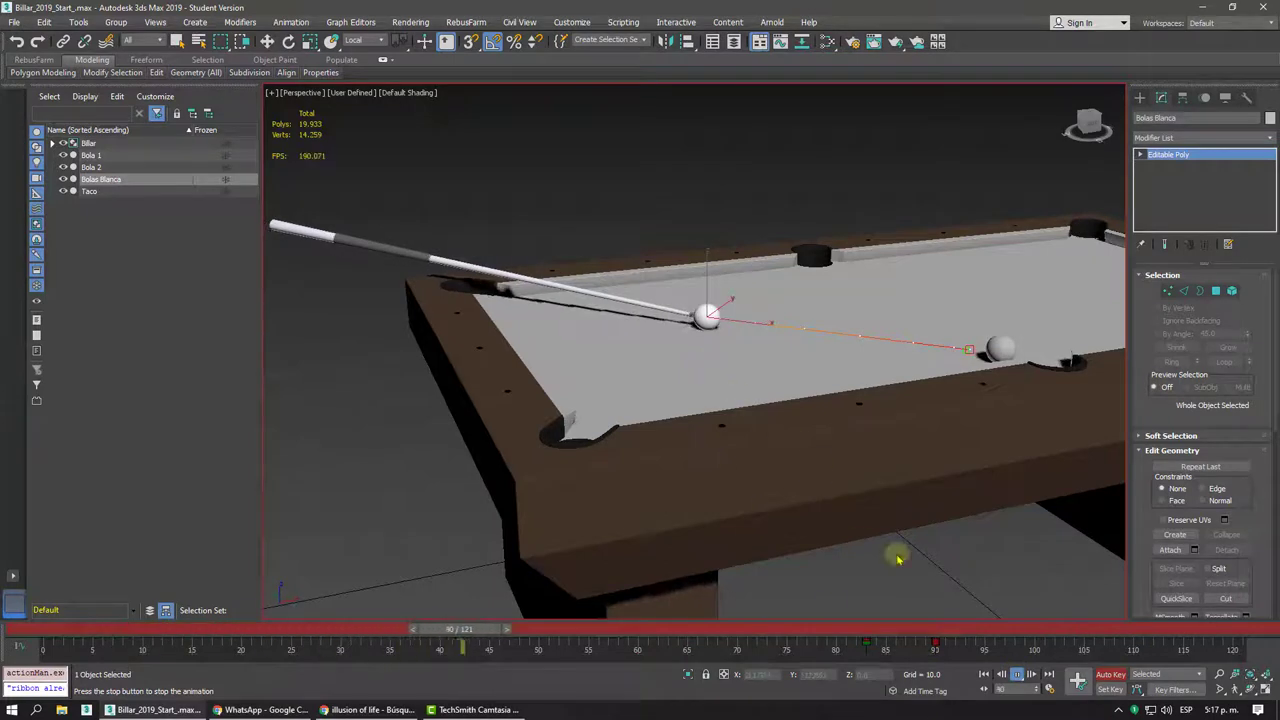
click(1013, 674)
key(w)
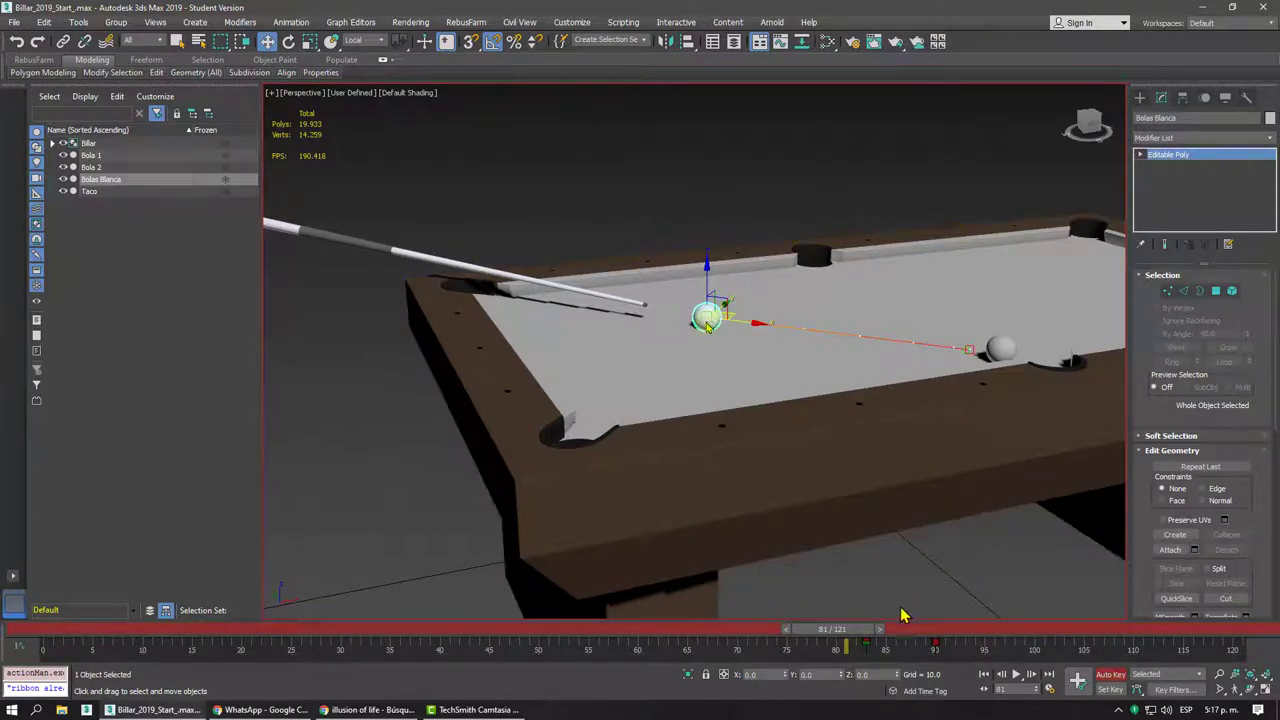
click(22, 648)
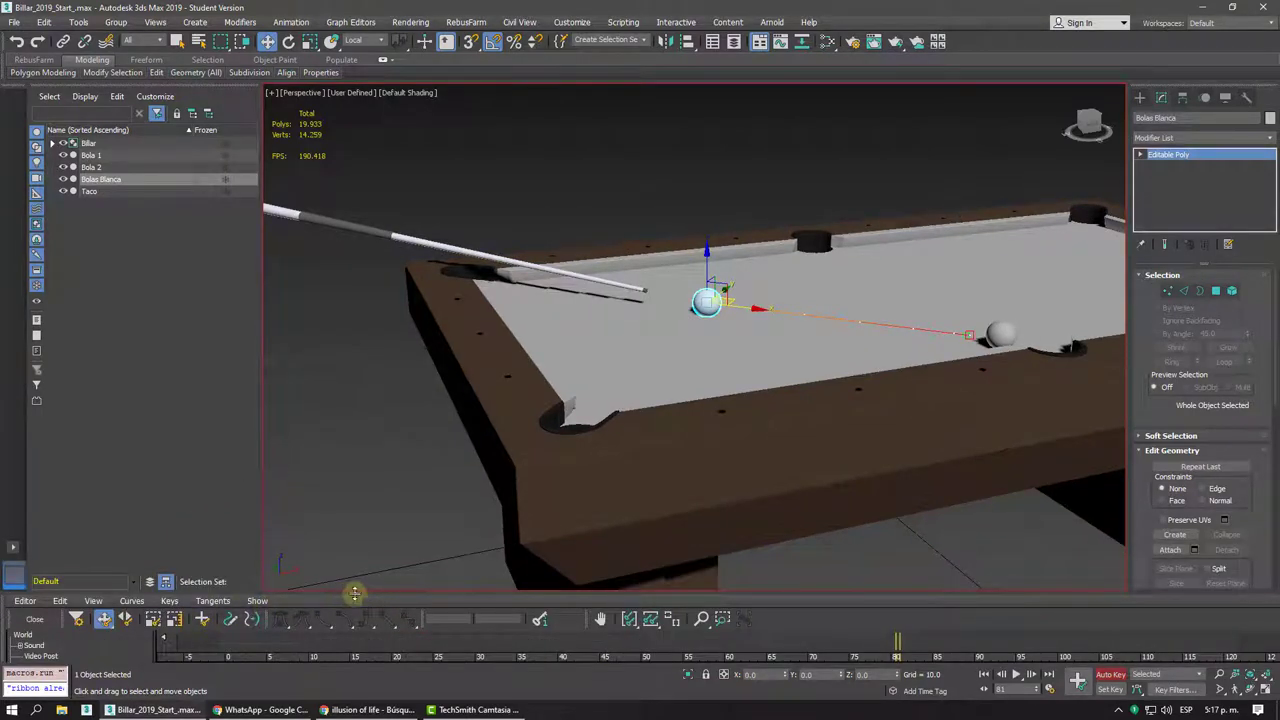
- Give Bolas Blanca's position keys around frames 80–90 Linear tangents, then close the Mini Curve Editor
drag(354, 592, 380, 312)
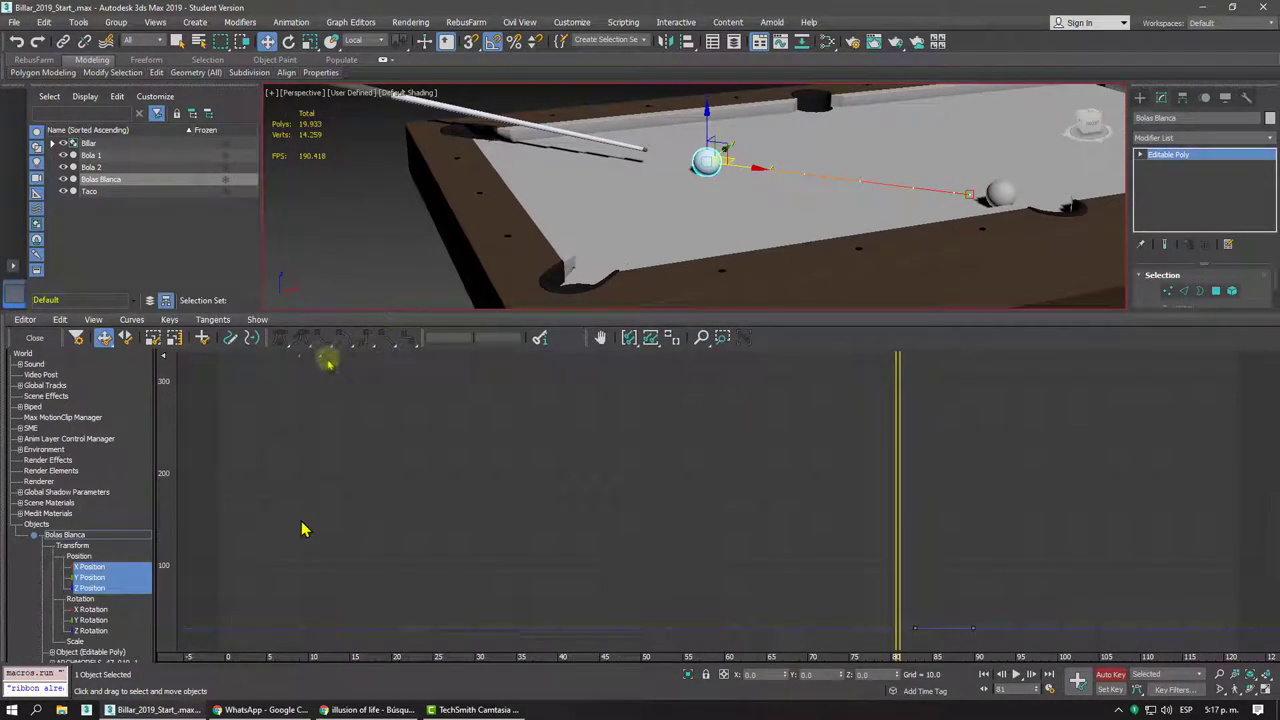
click(652, 345)
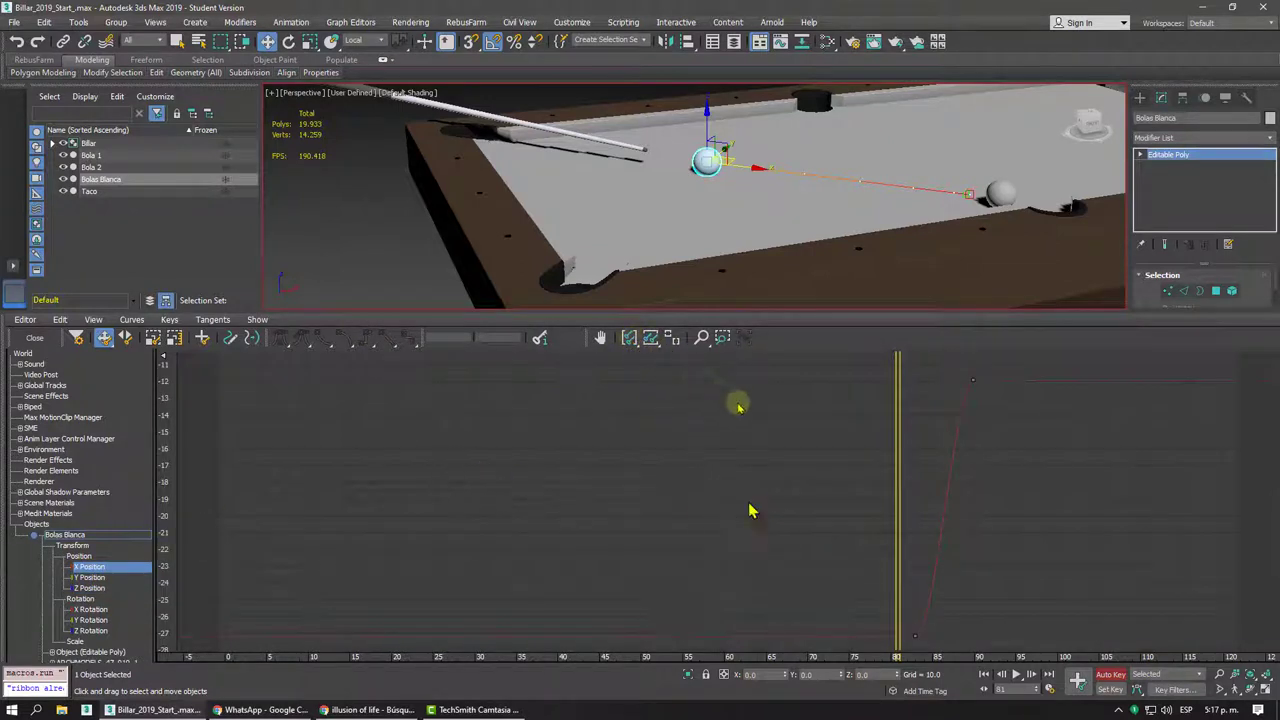
mouse_move(918, 517)
ctrl+alt+middle_down()
mouse_move(718, 541)
mouse_move(362, 549)
ctrl+alt+middle_up()
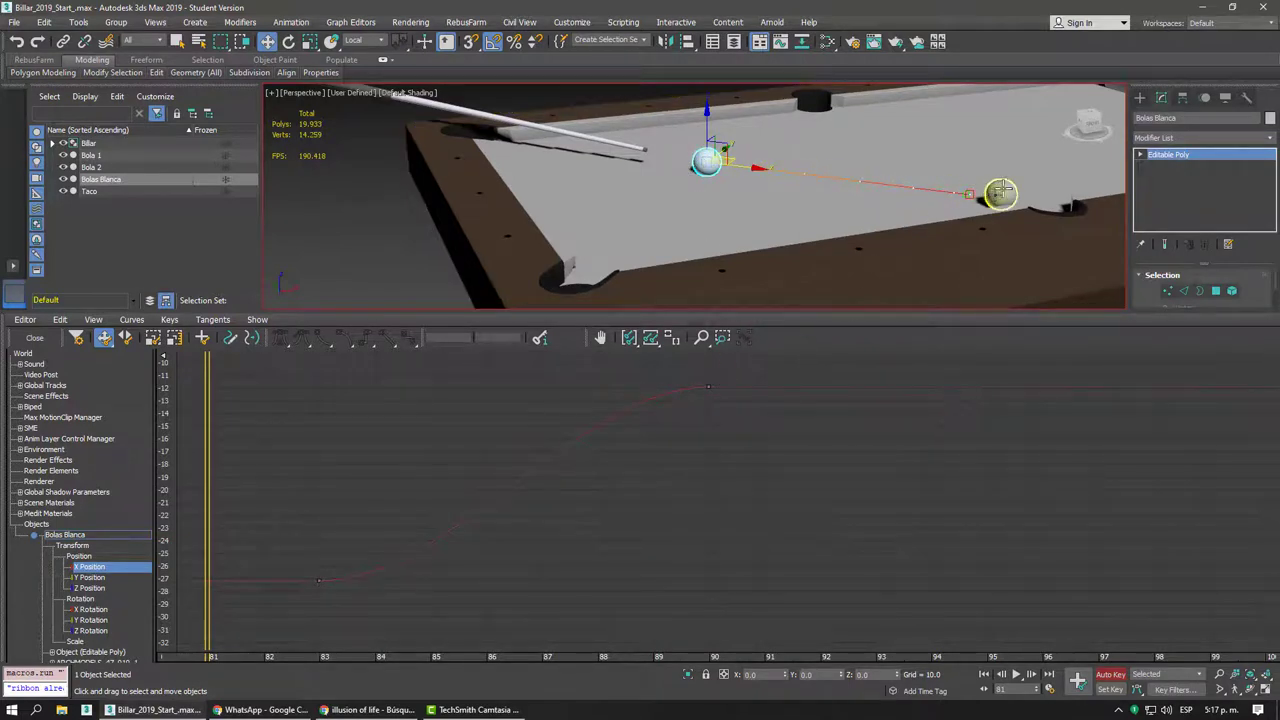
click(711, 389)
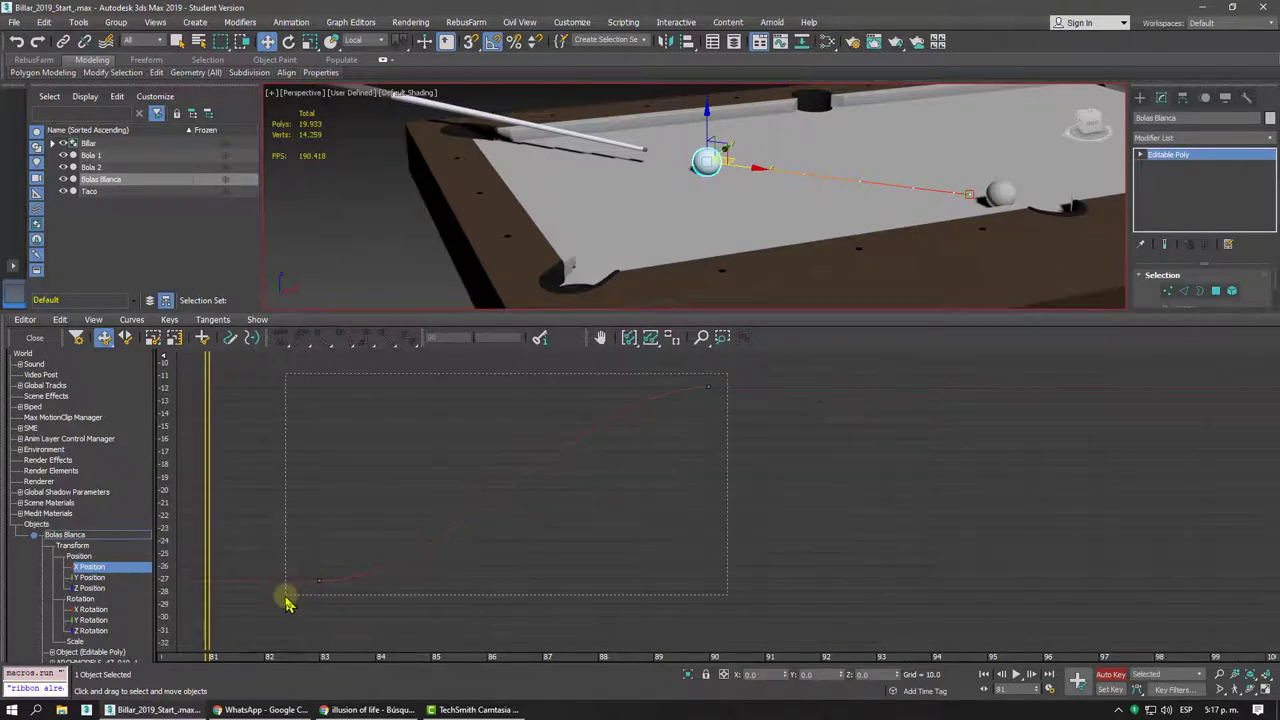
click(380, 344)
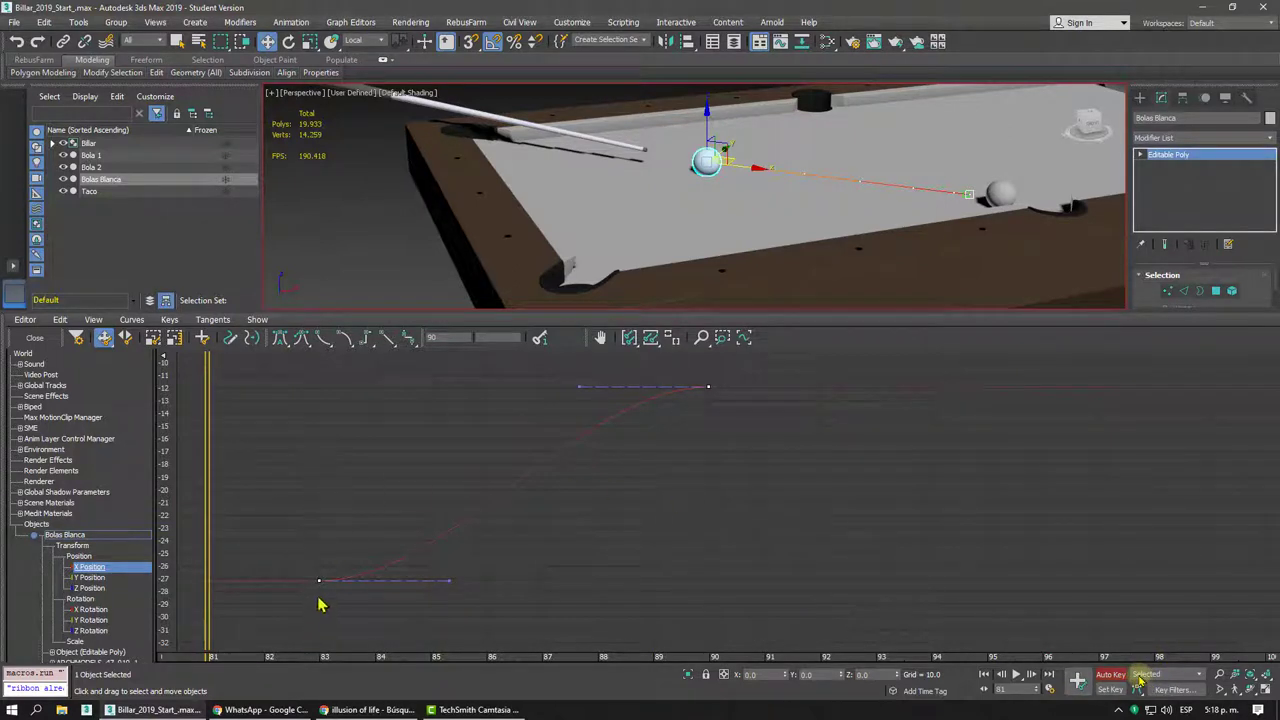
click(385, 340)
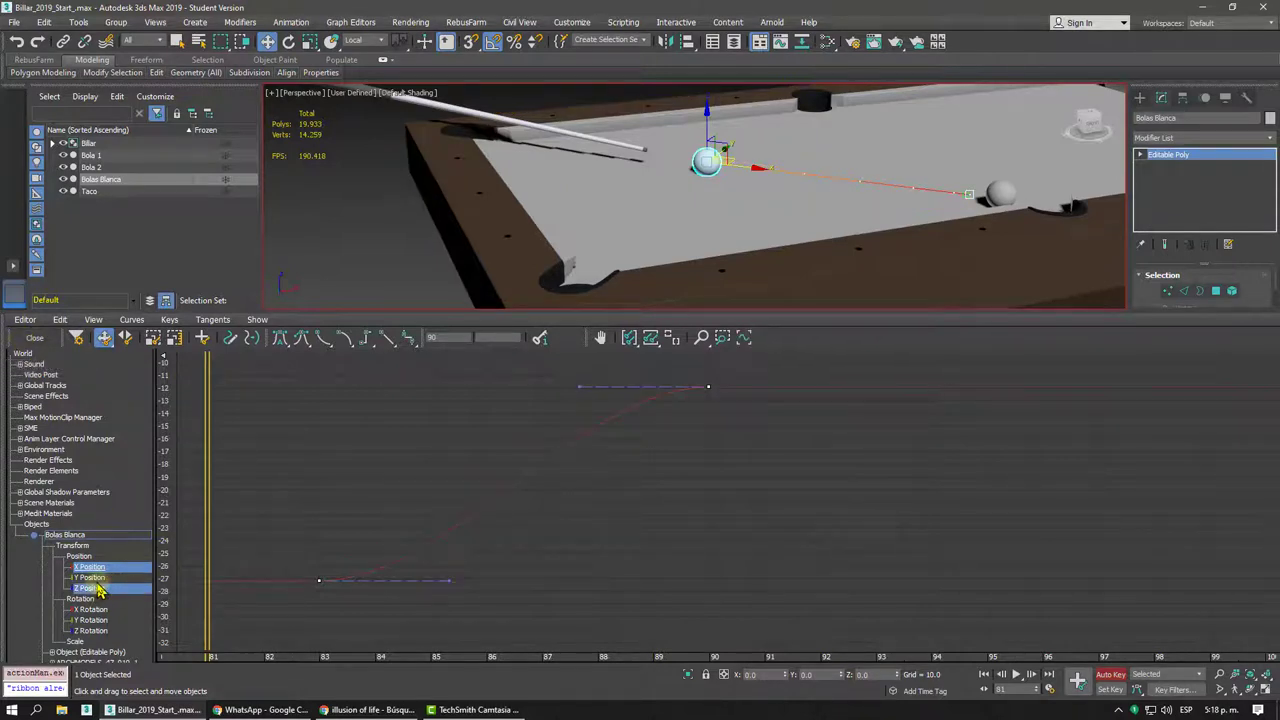
ctrl+alt+middle_drag(563, 463, 543, 634)
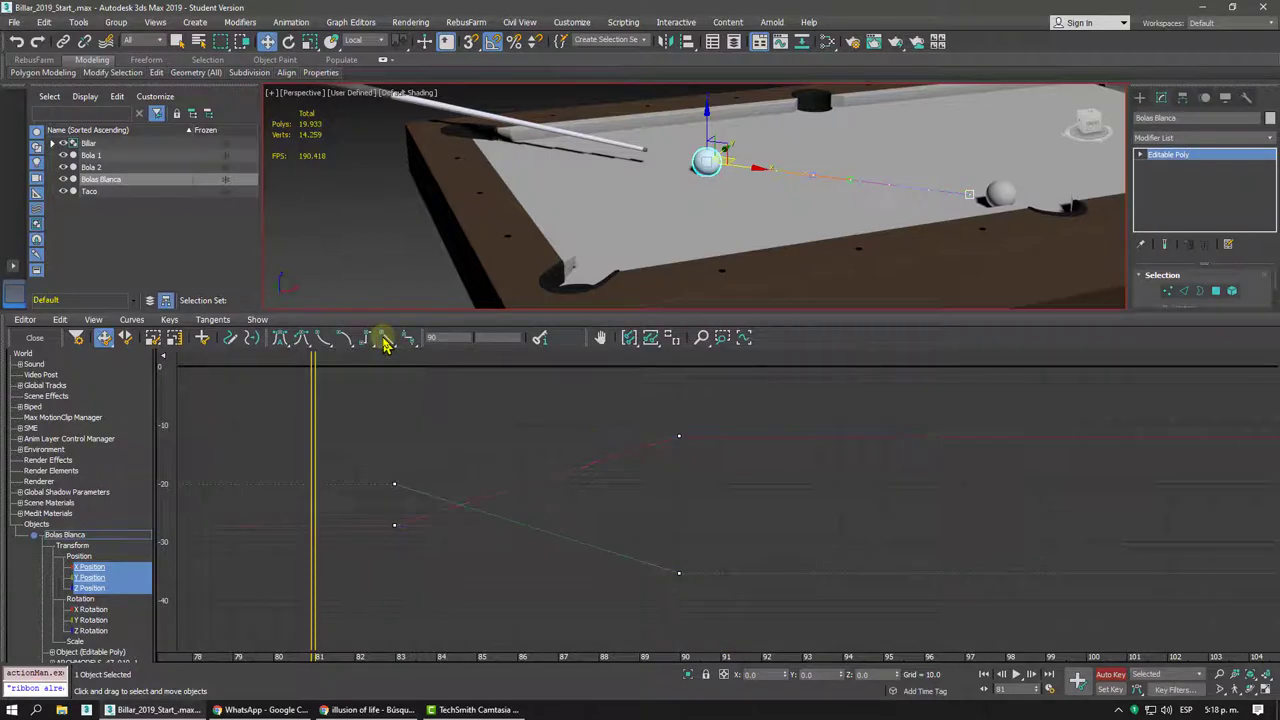
click(33, 339)
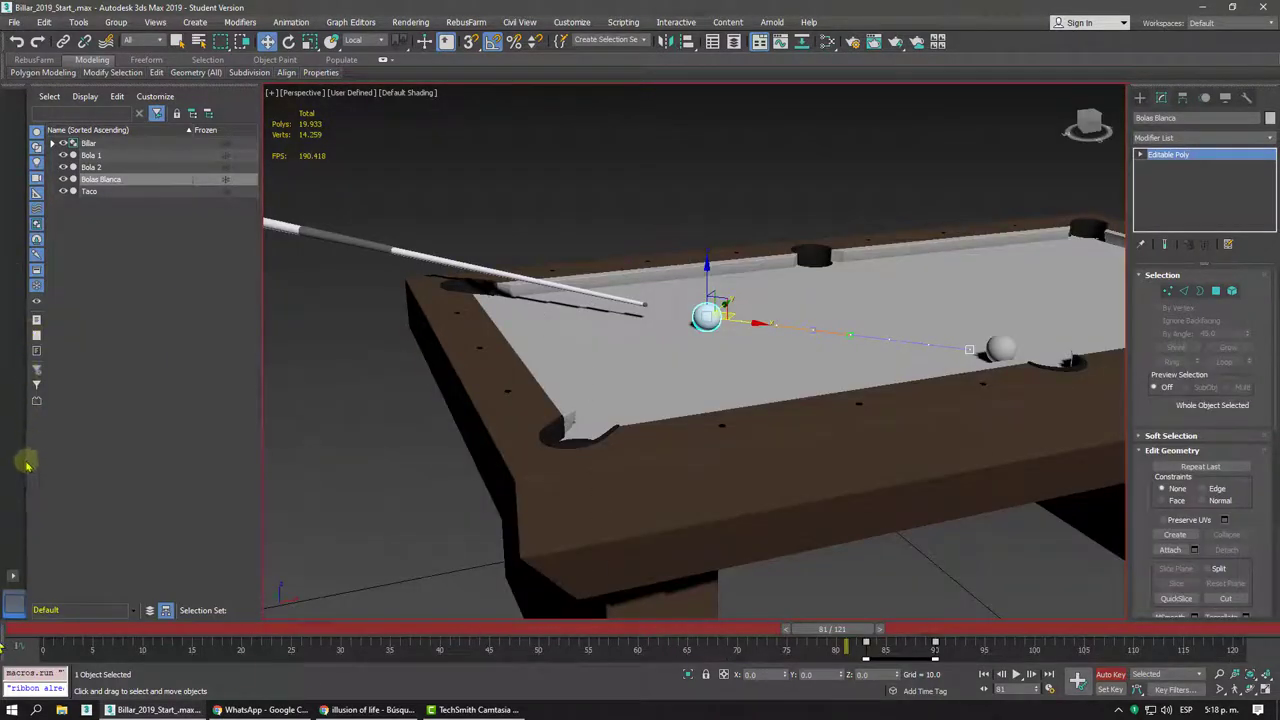
- Play from frame 0, stop at frame 91, and zoom in on the white ball by the pocket
click(25, 632)
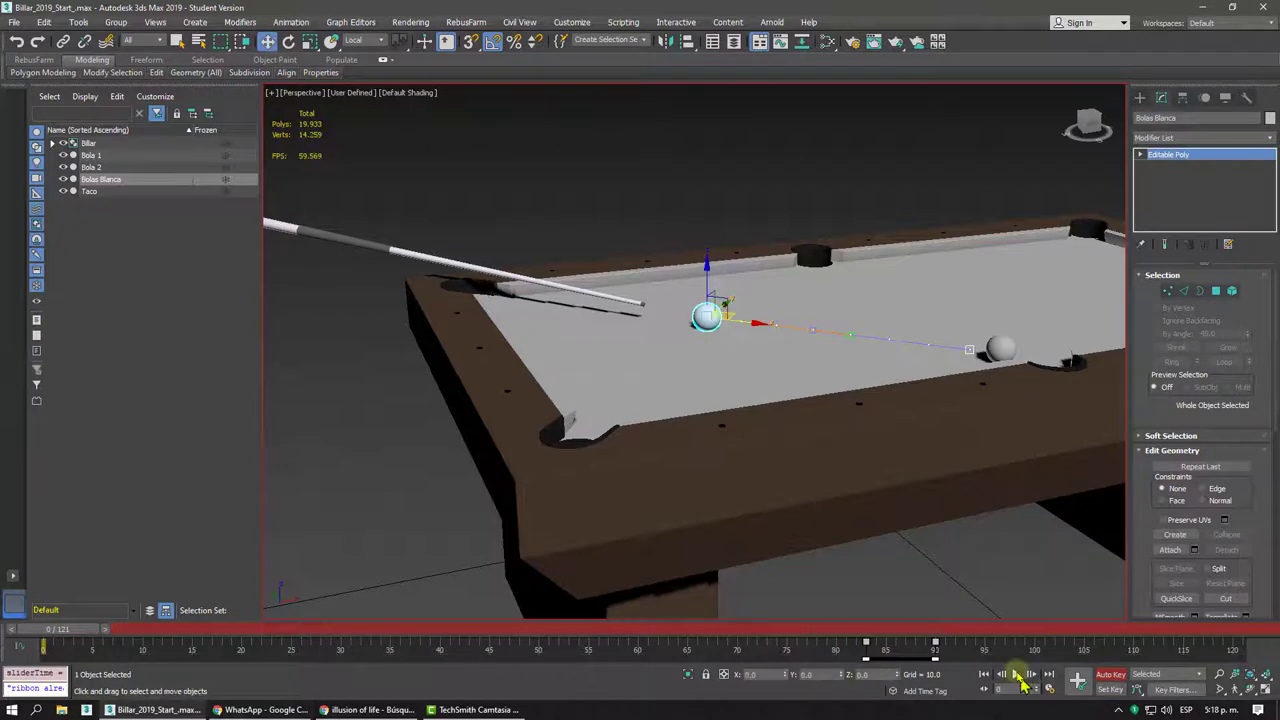
click(1018, 676)
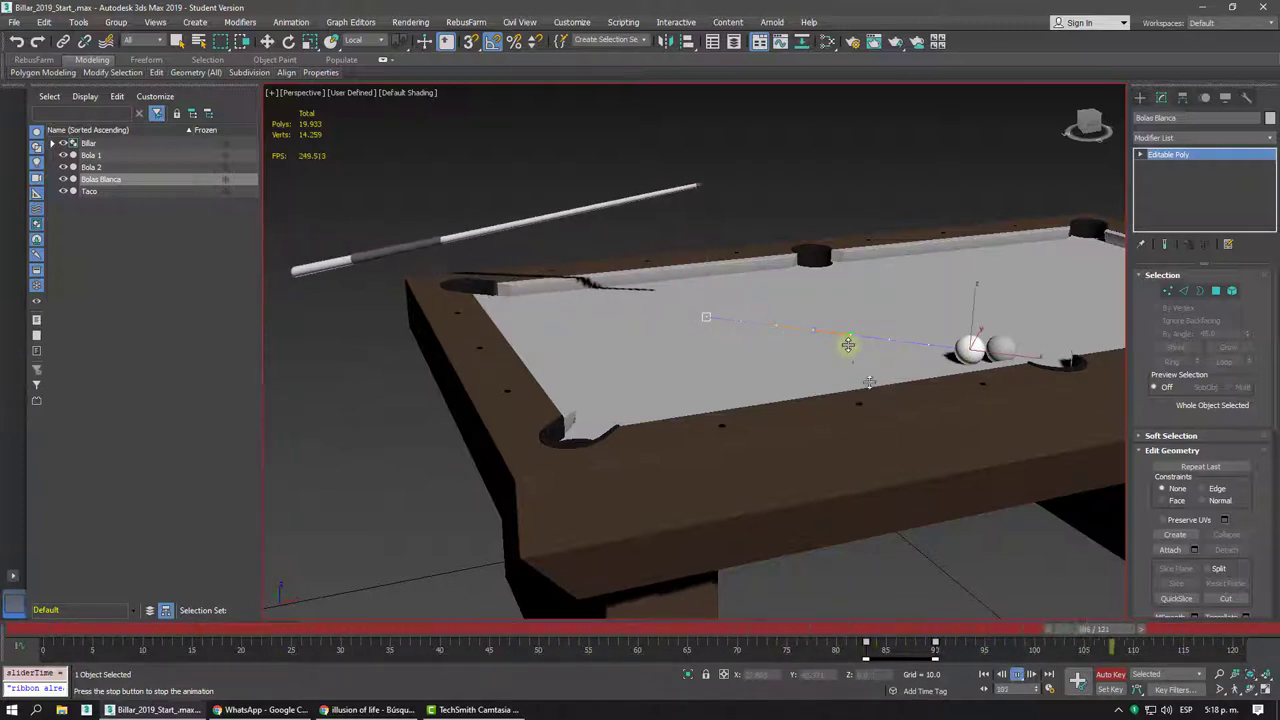
click(943, 641)
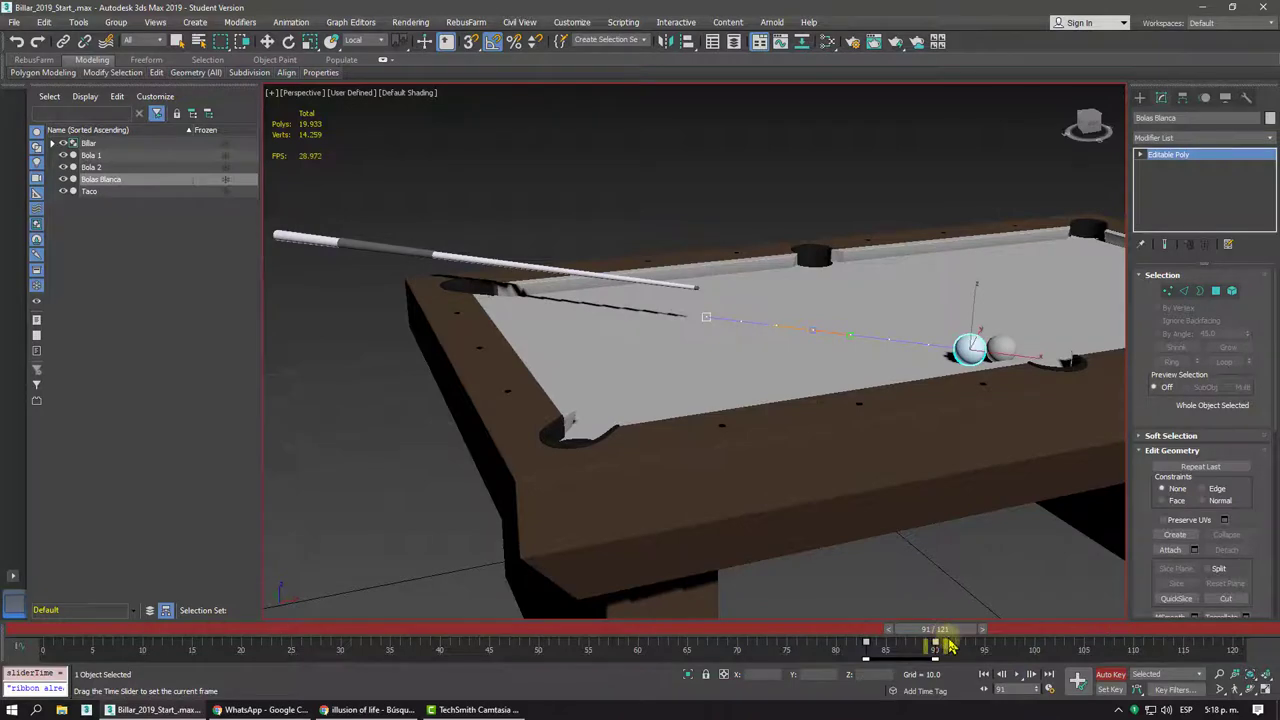
key(w)
scroll(929, 343, up, 5)
alt+middle_drag(929, 343, 748, 367)
- Select Bola 1 and set the time slider to frame 95
click(765, 366)
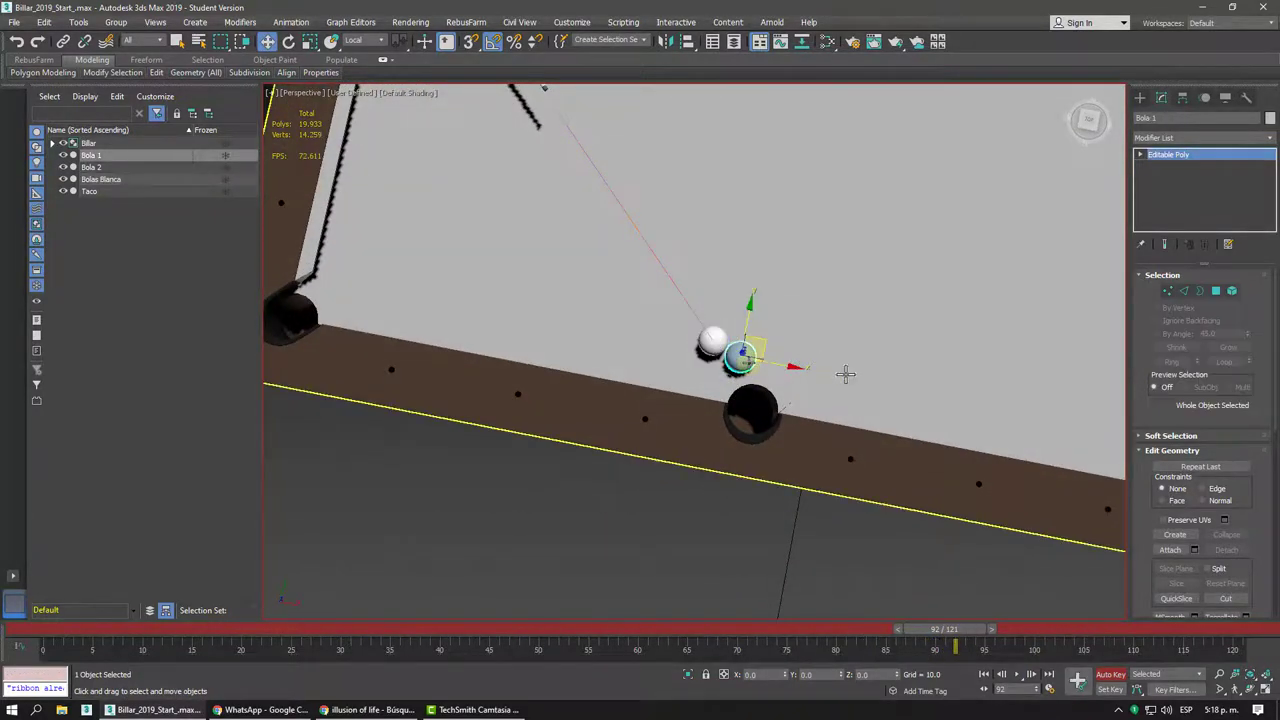
alt+middle_drag(846, 371, 868, 535)
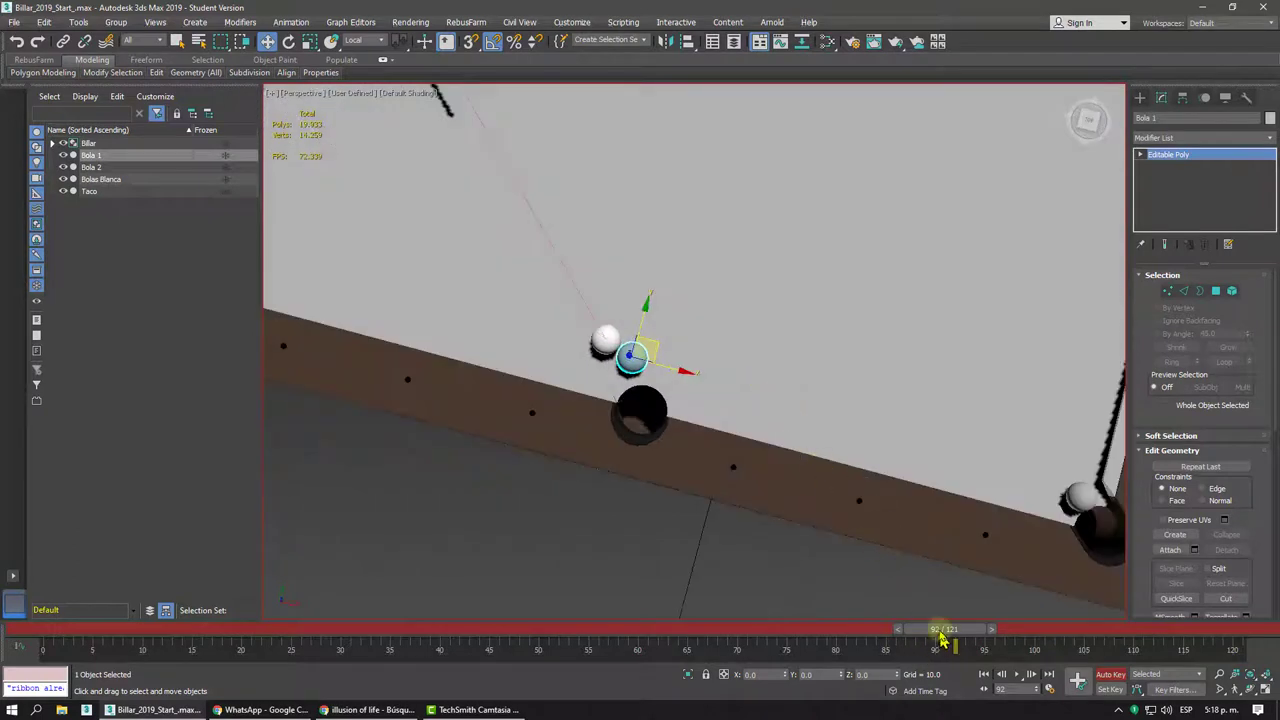
mouse_move(940, 640)
mouse_down()
mouse_move(896, 634)
mouse_move(928, 638)
mouse_up()
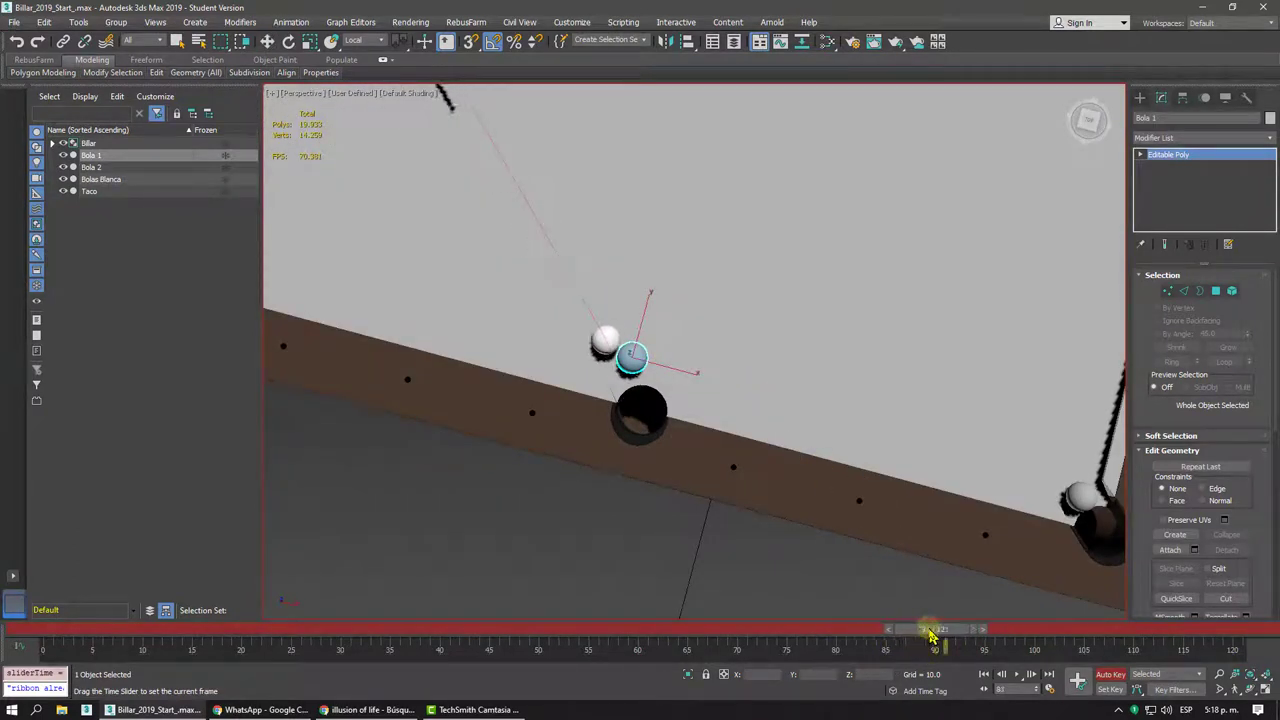
key(w)
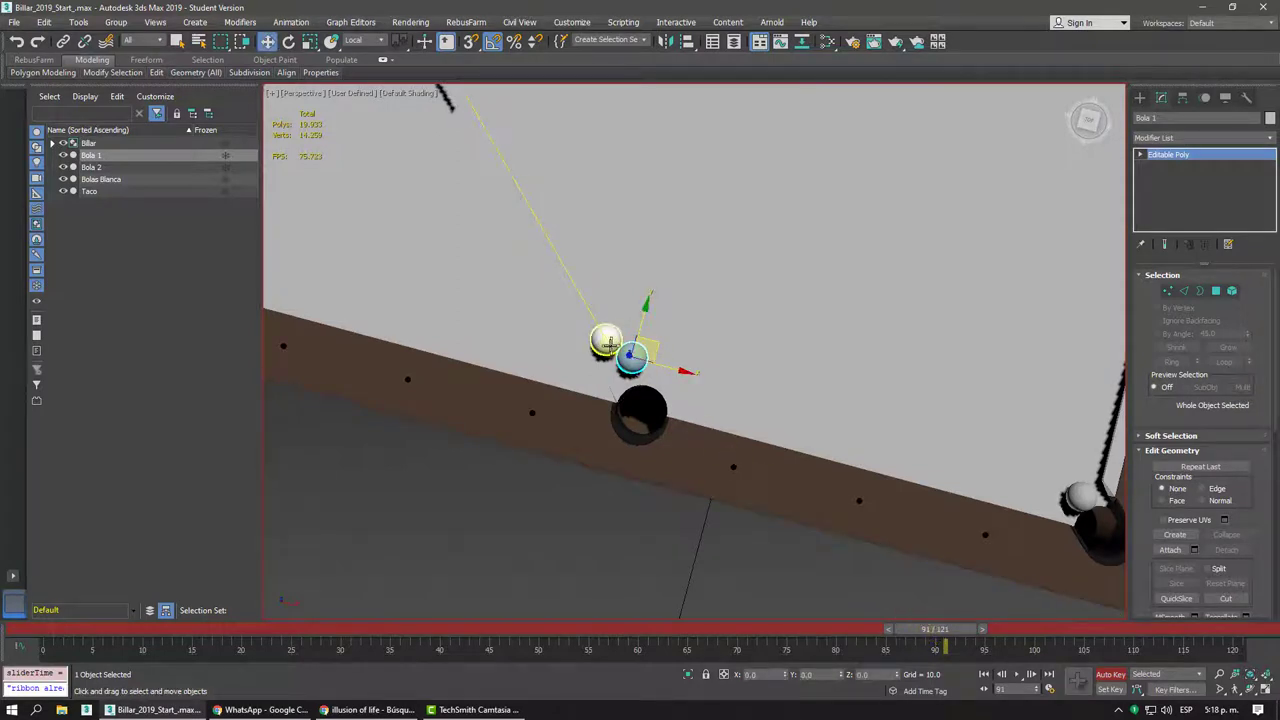
click(606, 342)
key(comma)
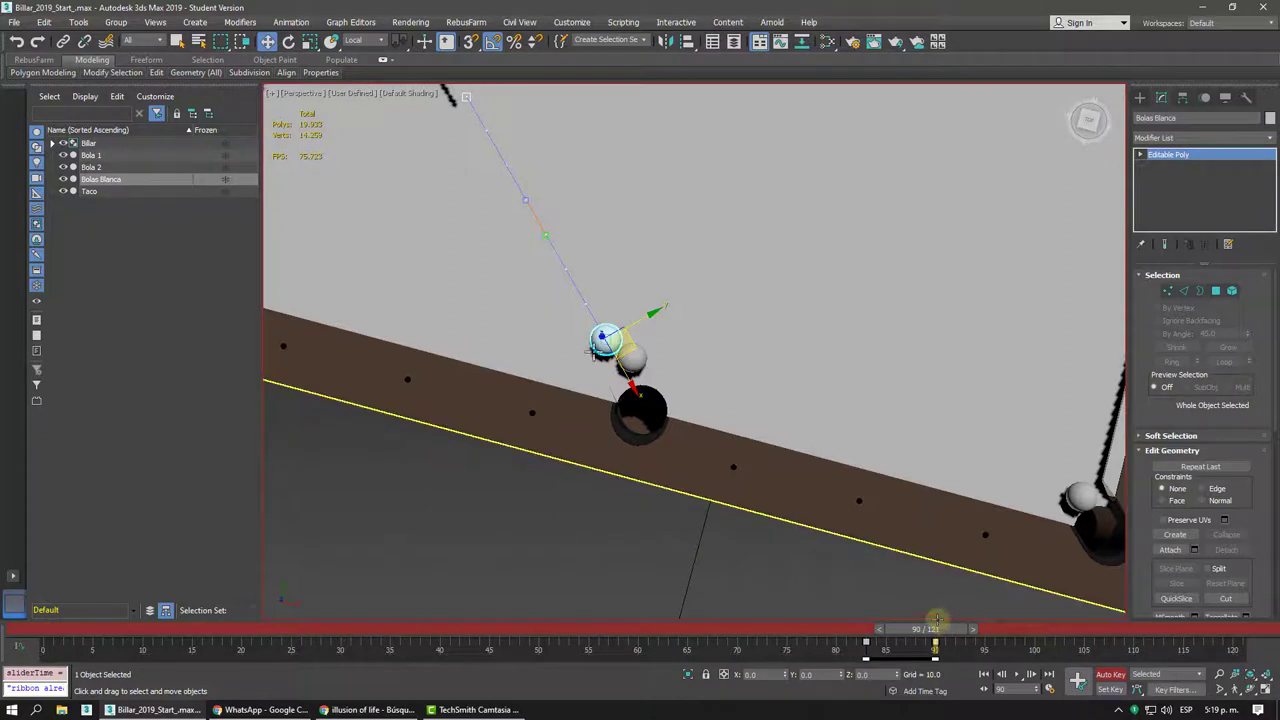
click(631, 356)
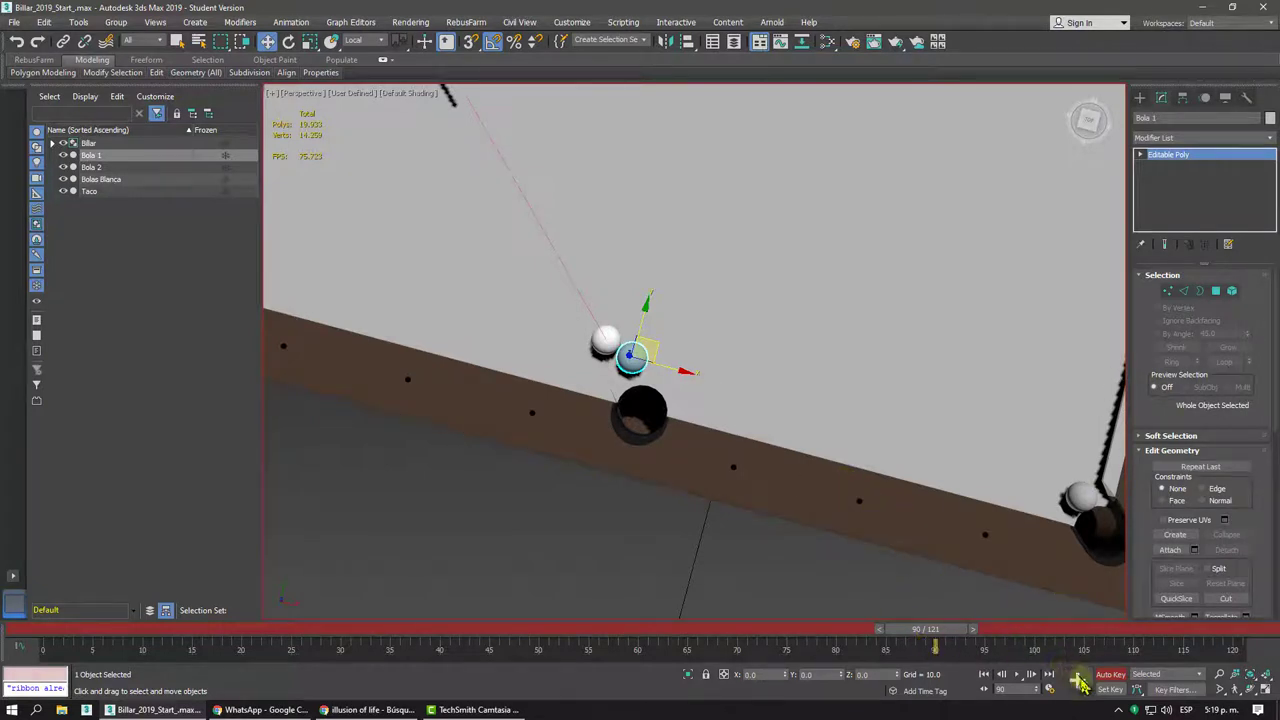
drag(975, 638, 1117, 638)
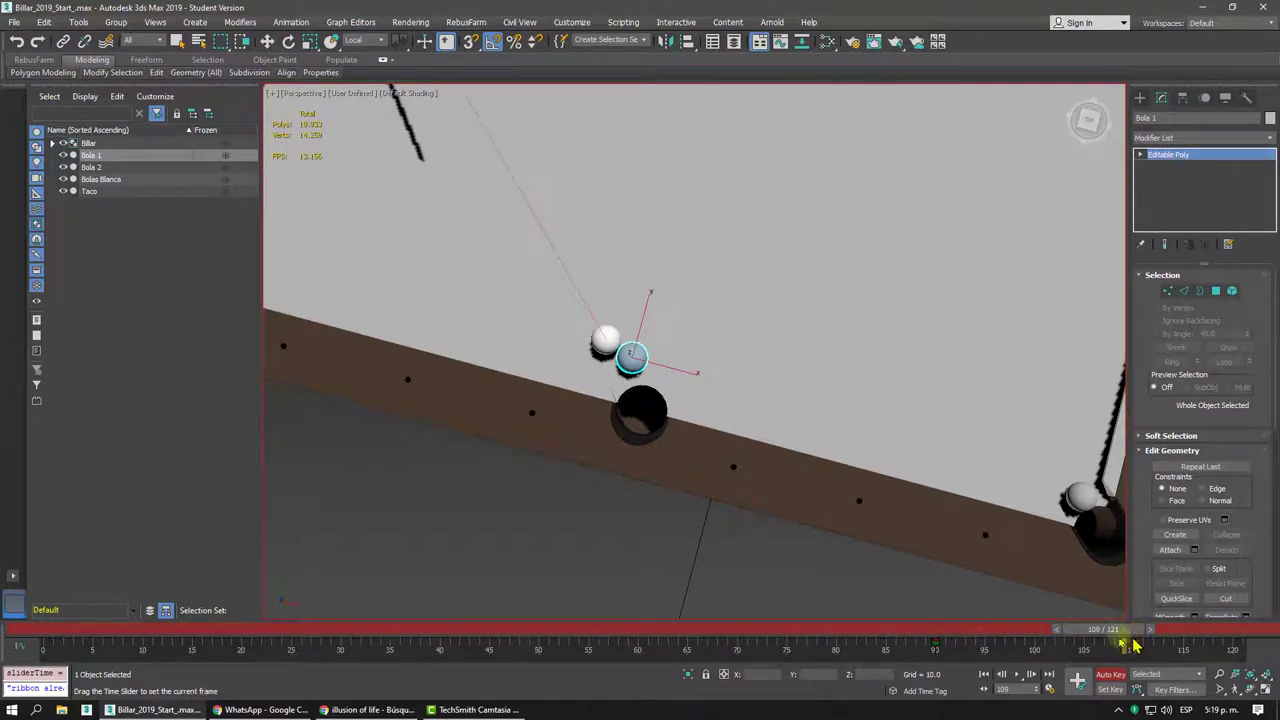
mouse_move(1135, 645)
mouse_down()
mouse_move(975, 645)
mouse_move(993, 645)
mouse_up()
key(w)
- Move Bola 1 into the far corner pocket beside Bola 2, then rewind to frame 0
alt+middle_drag(757, 423, 806, 503)
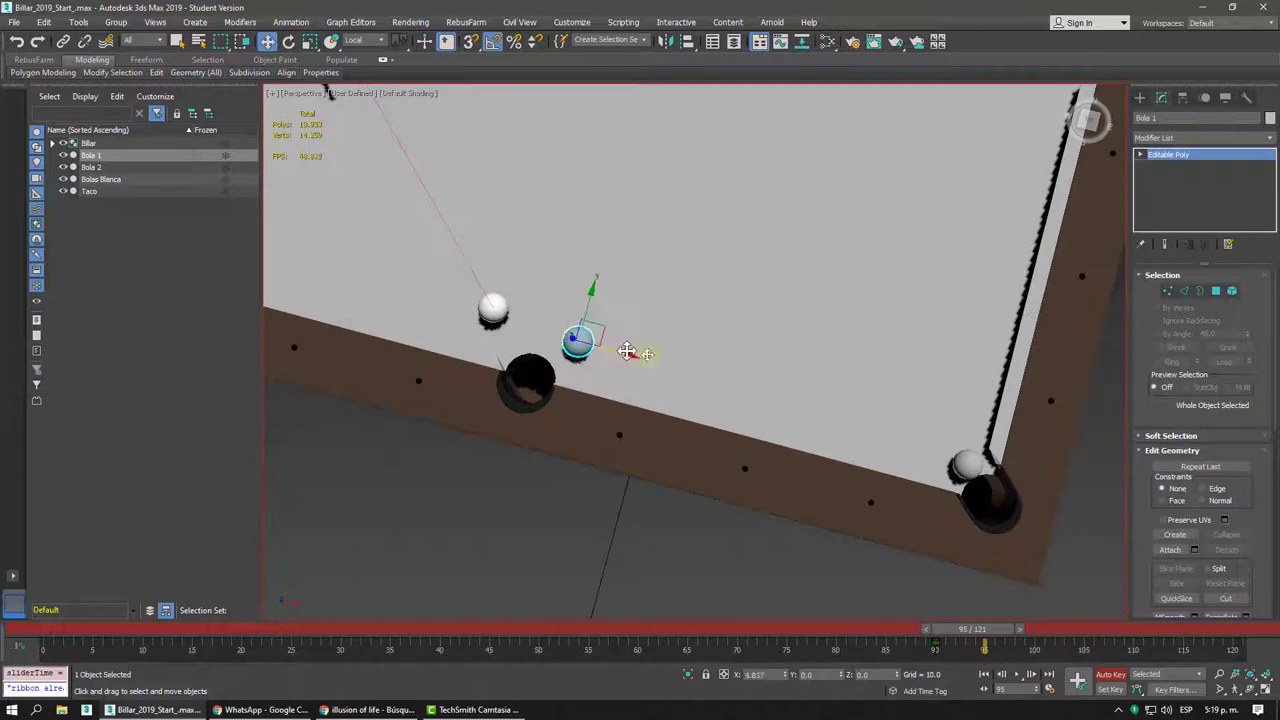
drag(626, 351, 983, 461)
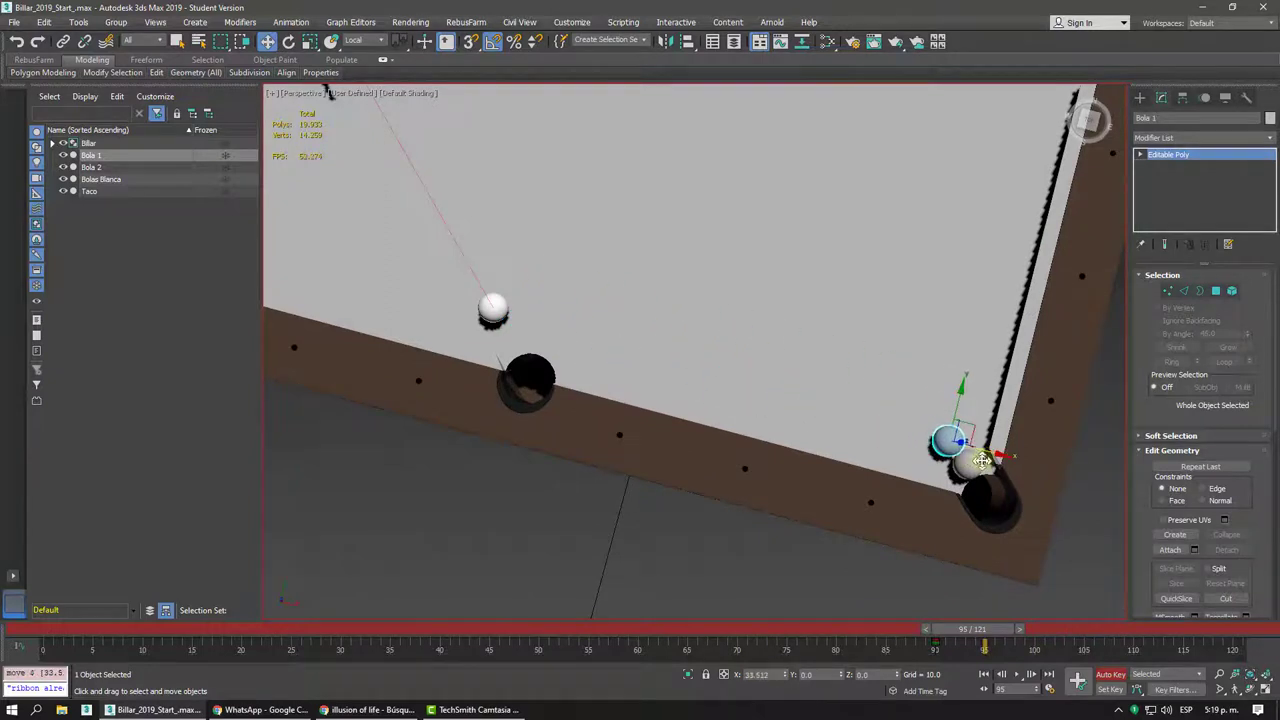
mouse_move(896, 450)
alt+middle_down()
mouse_move(751, 391)
mouse_move(831, 443)
alt+middle_up()
scroll(943, 457, up, 5)
middle_drag(943, 457, 661, 430)
scroll(891, 443, up, 3)
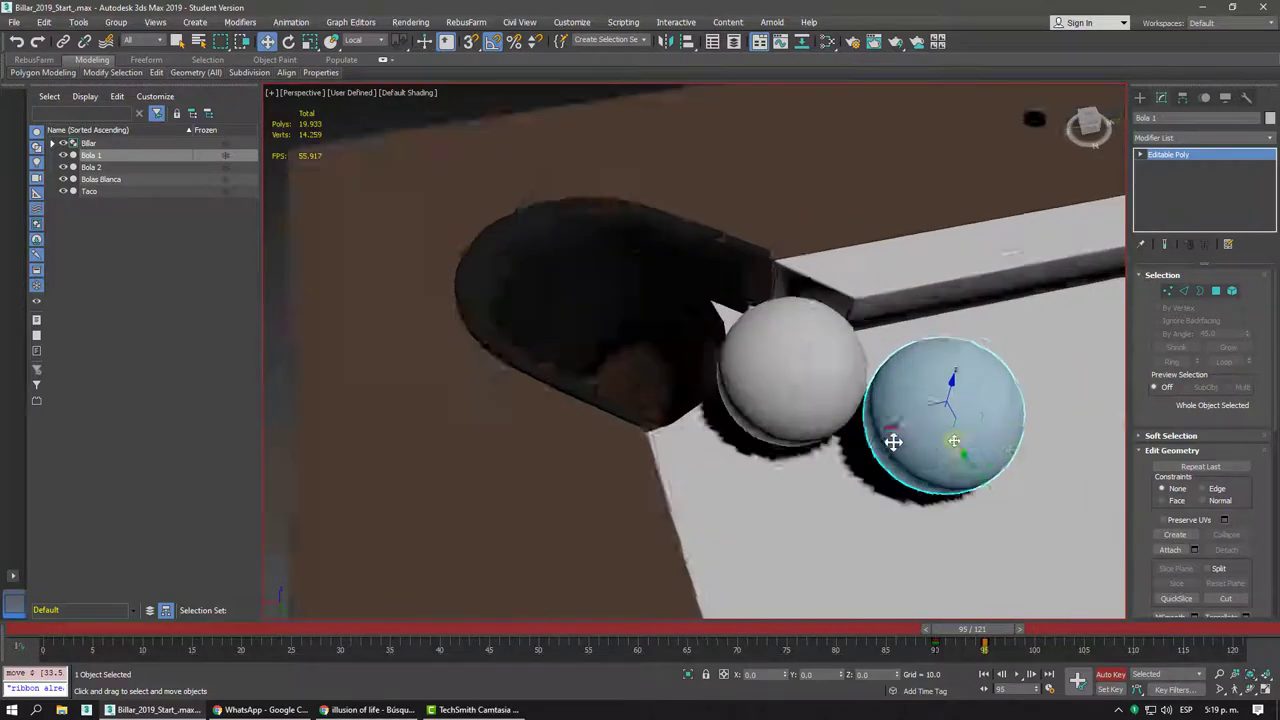
scroll(914, 406, up, 3)
drag(914, 406, 913, 414)
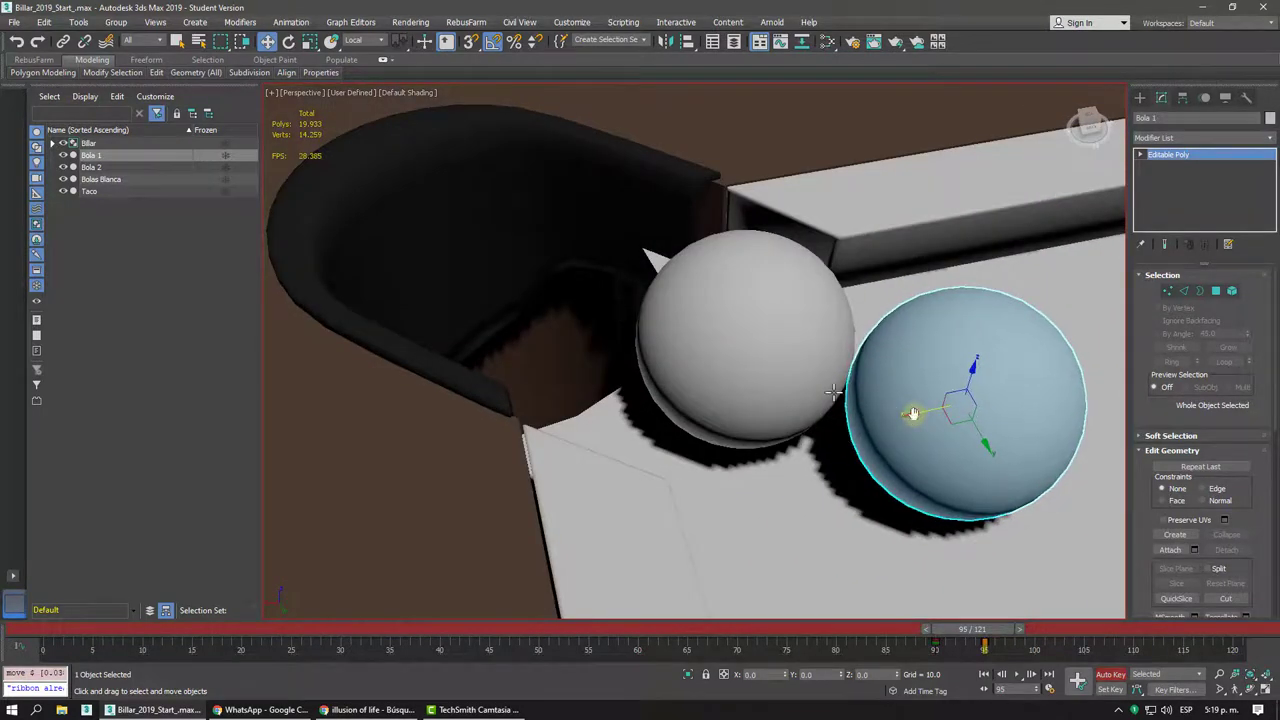
scroll(913, 414, down, 5)
scroll(913, 414, down, 4)
mouse_move(913, 414)
alt+middle_down()
mouse_move(840, 443)
mouse_move(972, 617)
alt+middle_up()
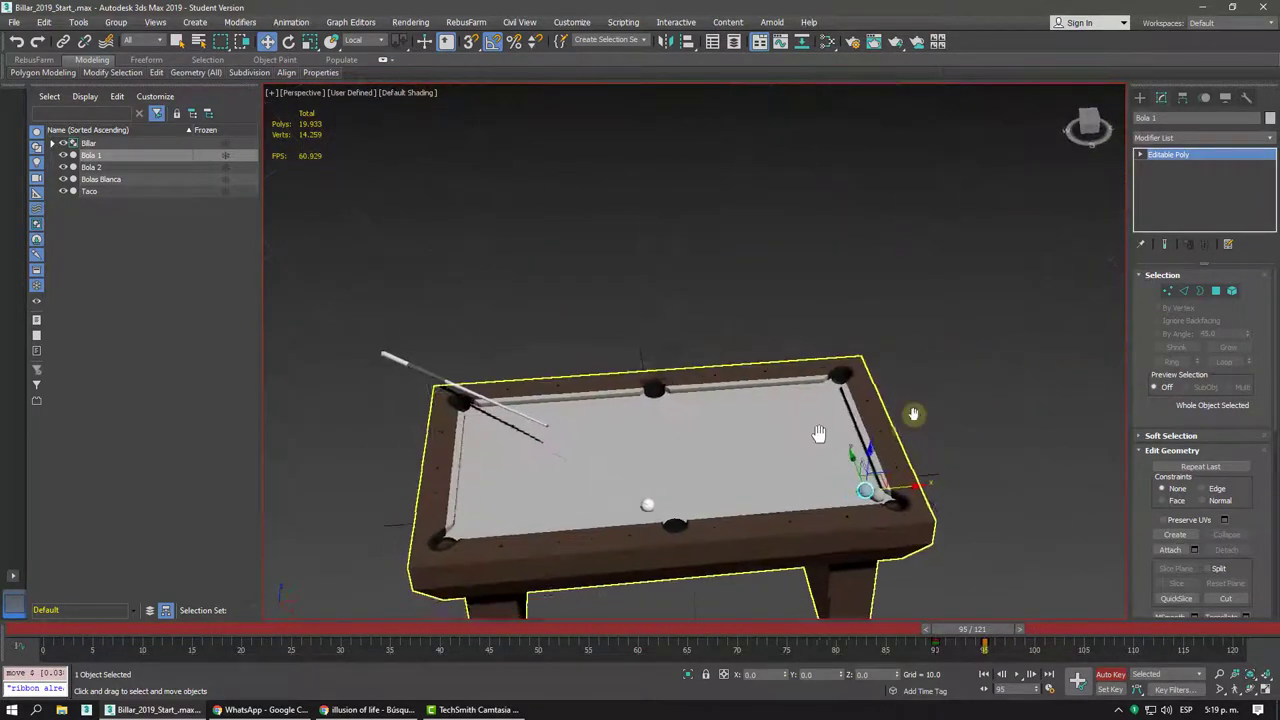
drag(968, 632, 45, 629)
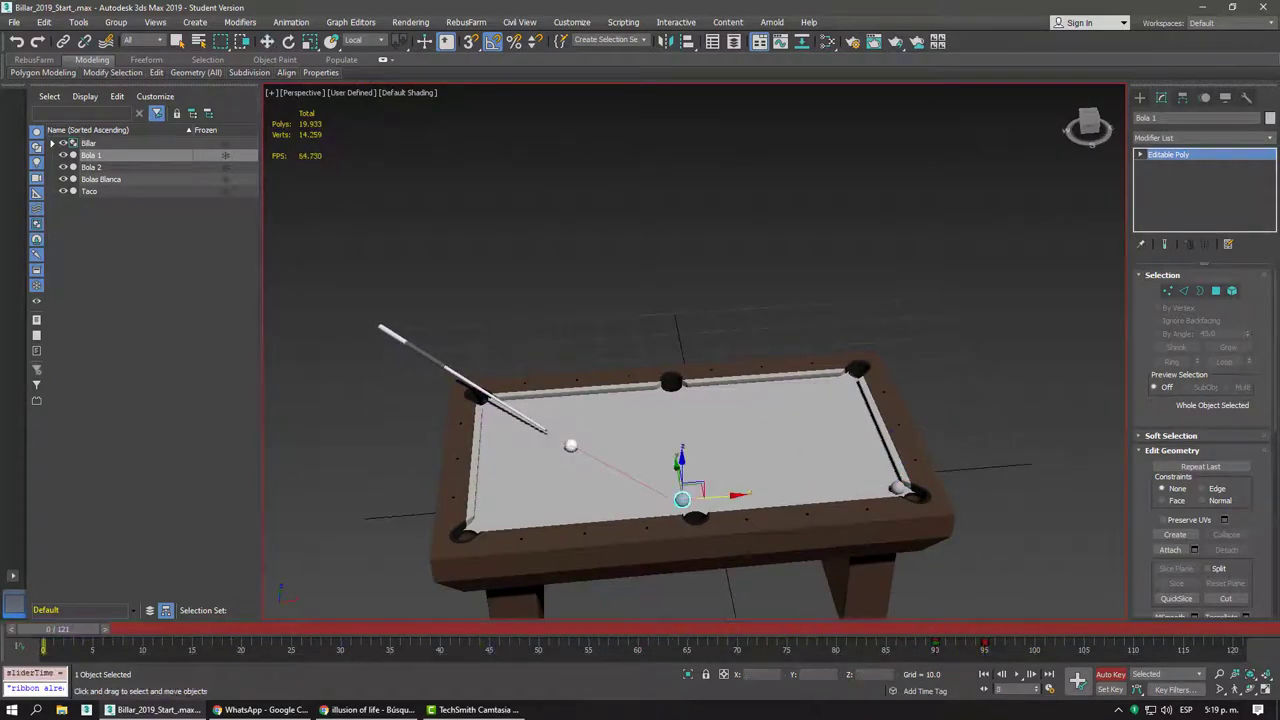
- Play the shot, stop at frame 90, and drag Bola 1's pocket key to a later frame
click(1016, 675)
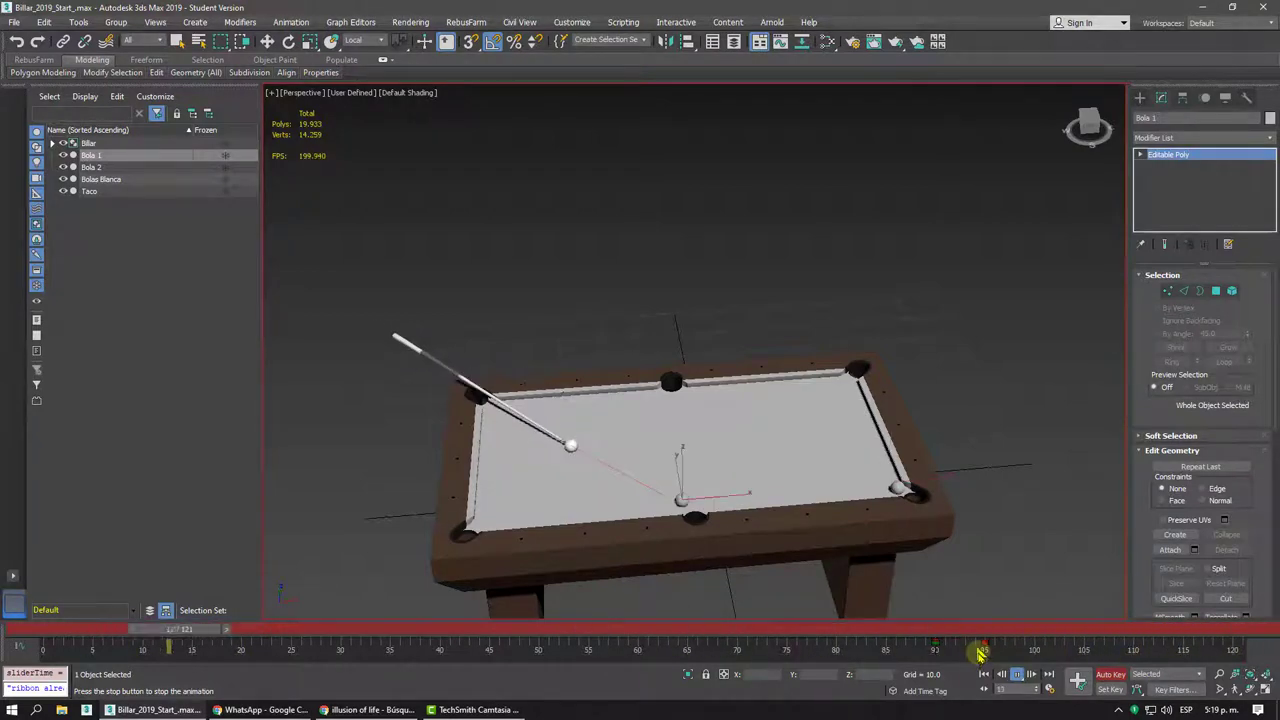
scroll(817, 386, up, 3)
scroll(777, 337, up, 3)
scroll(782, 335, down, 1)
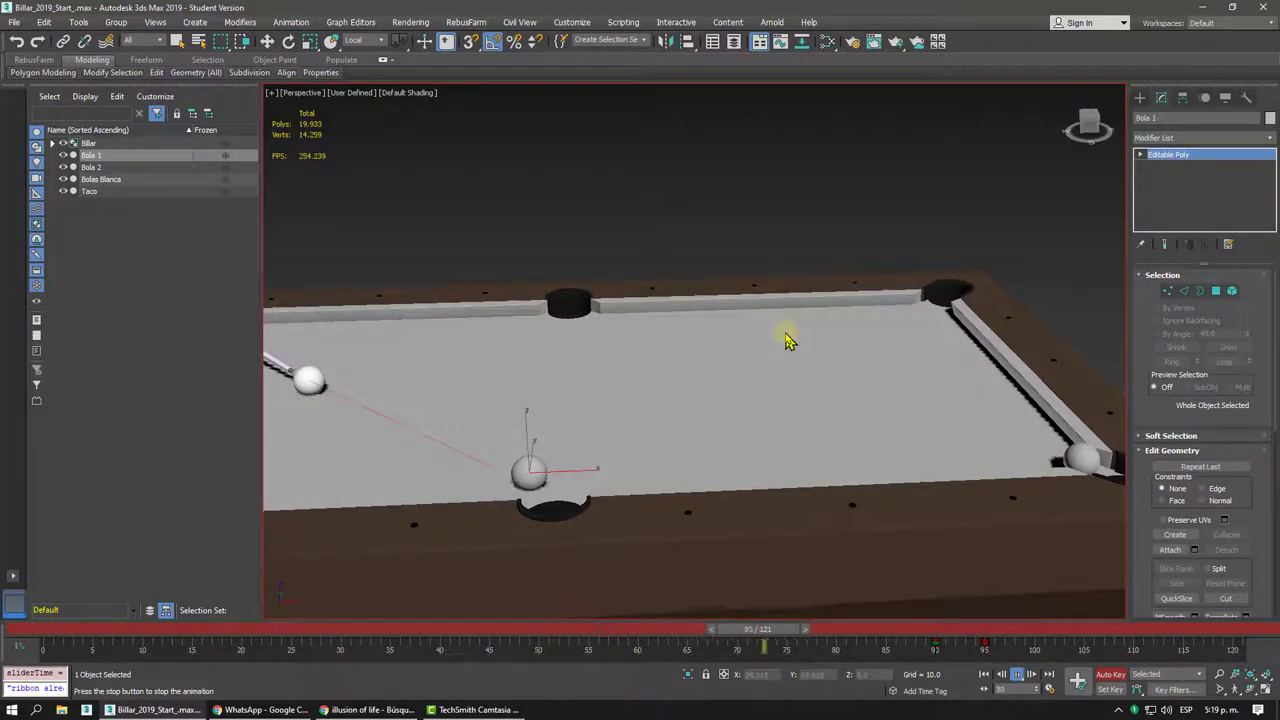
scroll(785, 337, down, 3)
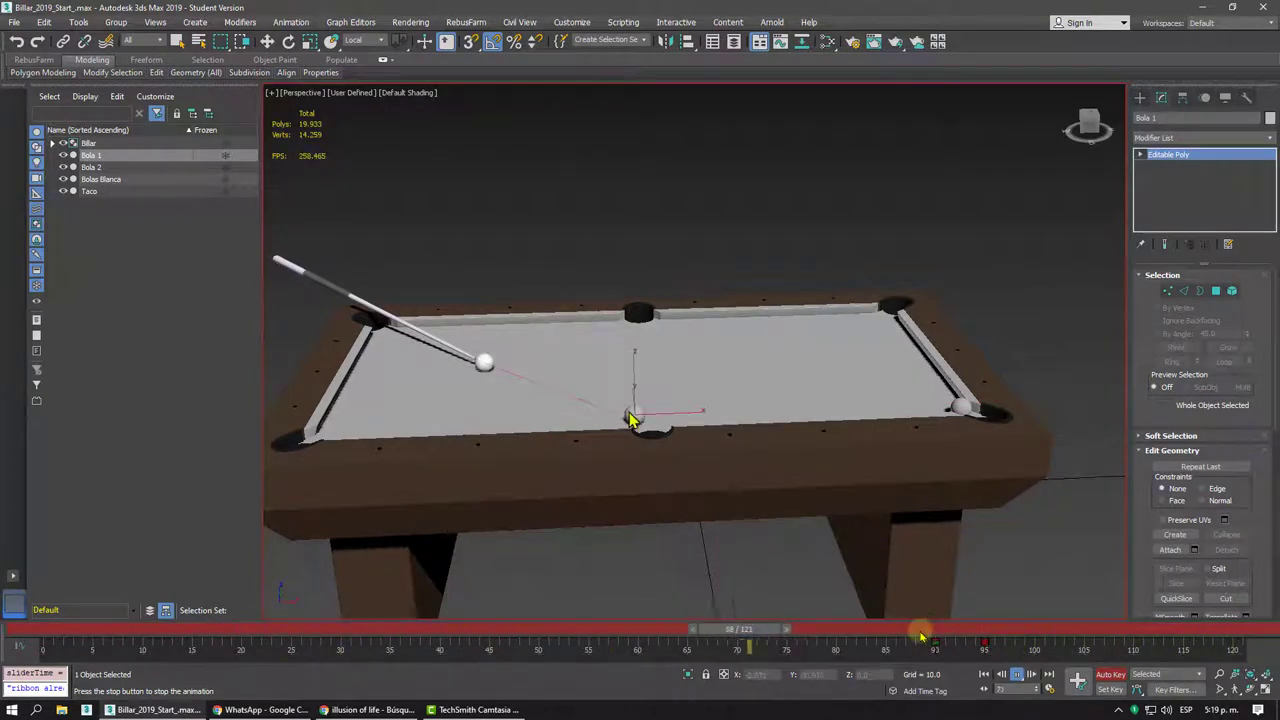
click(955, 632)
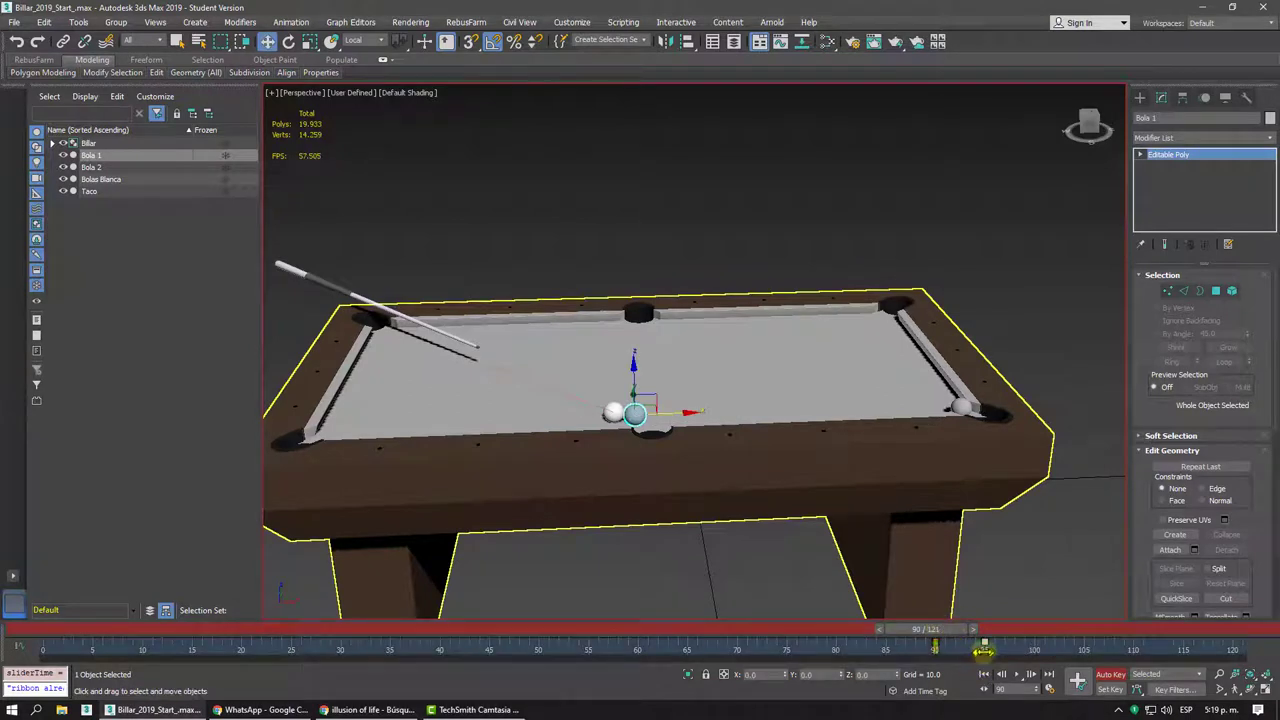
mouse_move(983, 650)
mouse_down()
mouse_move(996, 654)
mouse_move(805, 631)
mouse_up()
- Replay from frame 76, push Bola 1's last key later again, and replay to check timing
click(1030, 674)
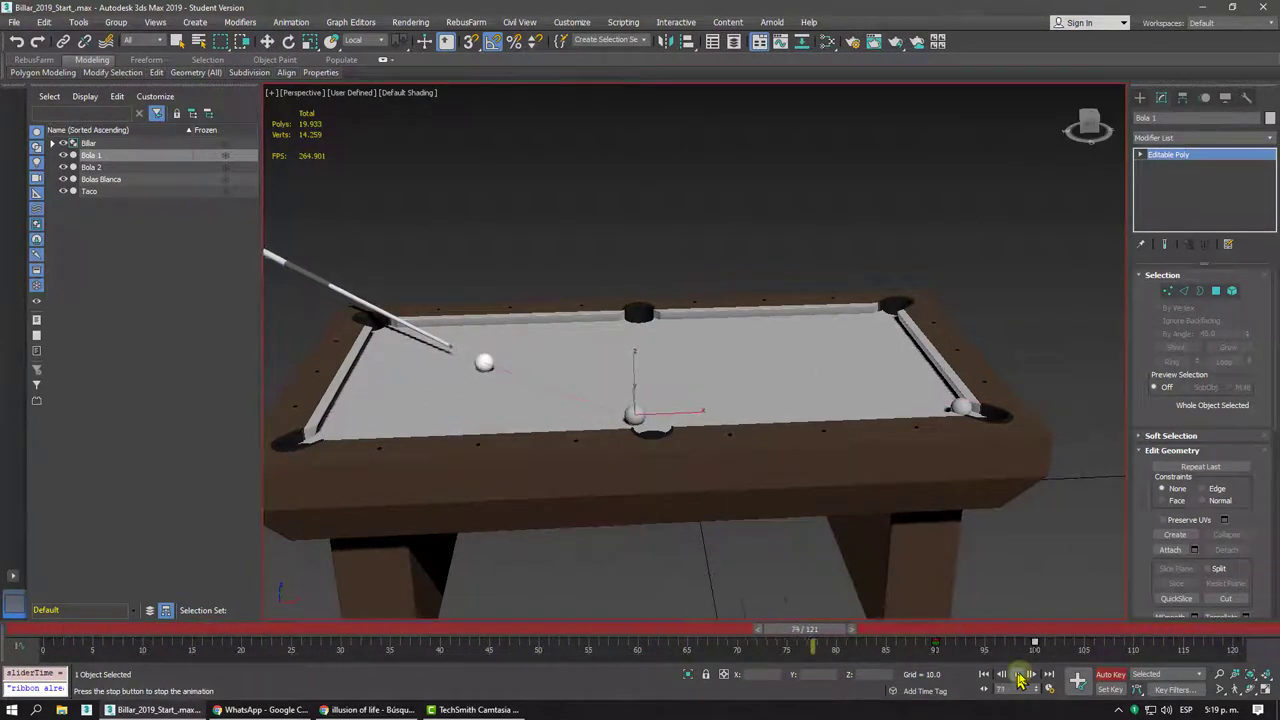
click(1019, 678)
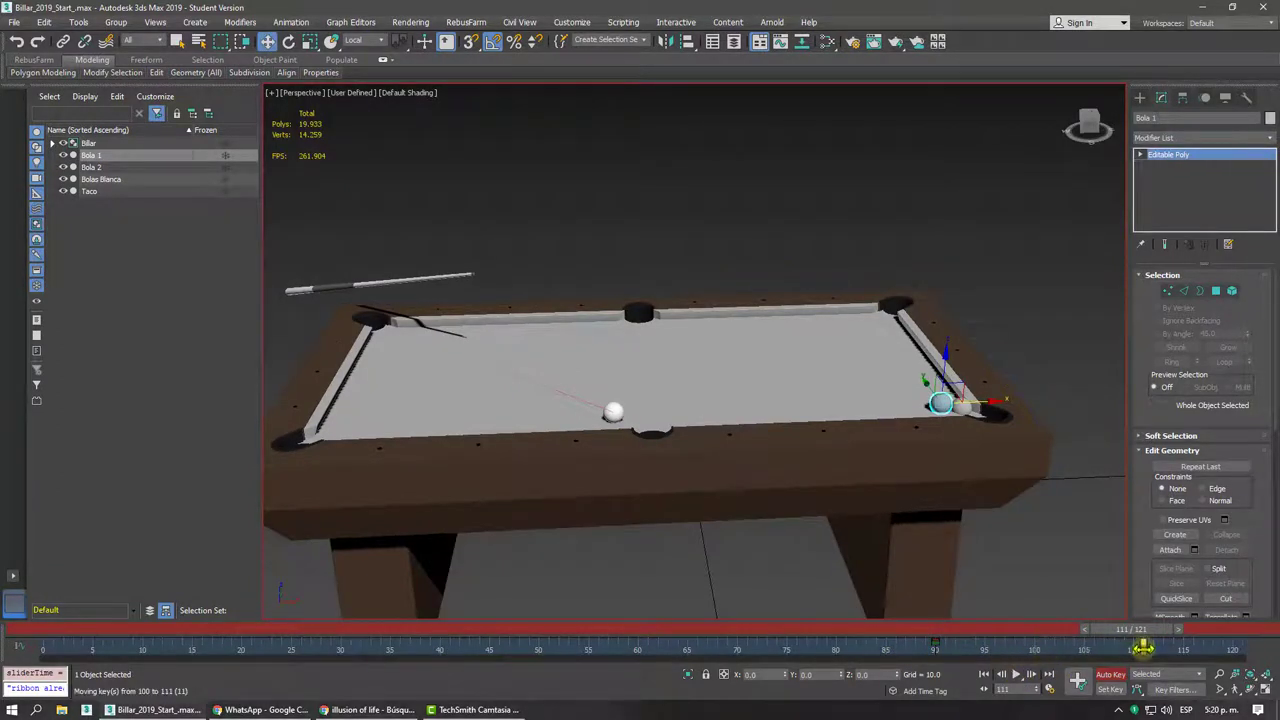
drag(1138, 648, 710, 648)
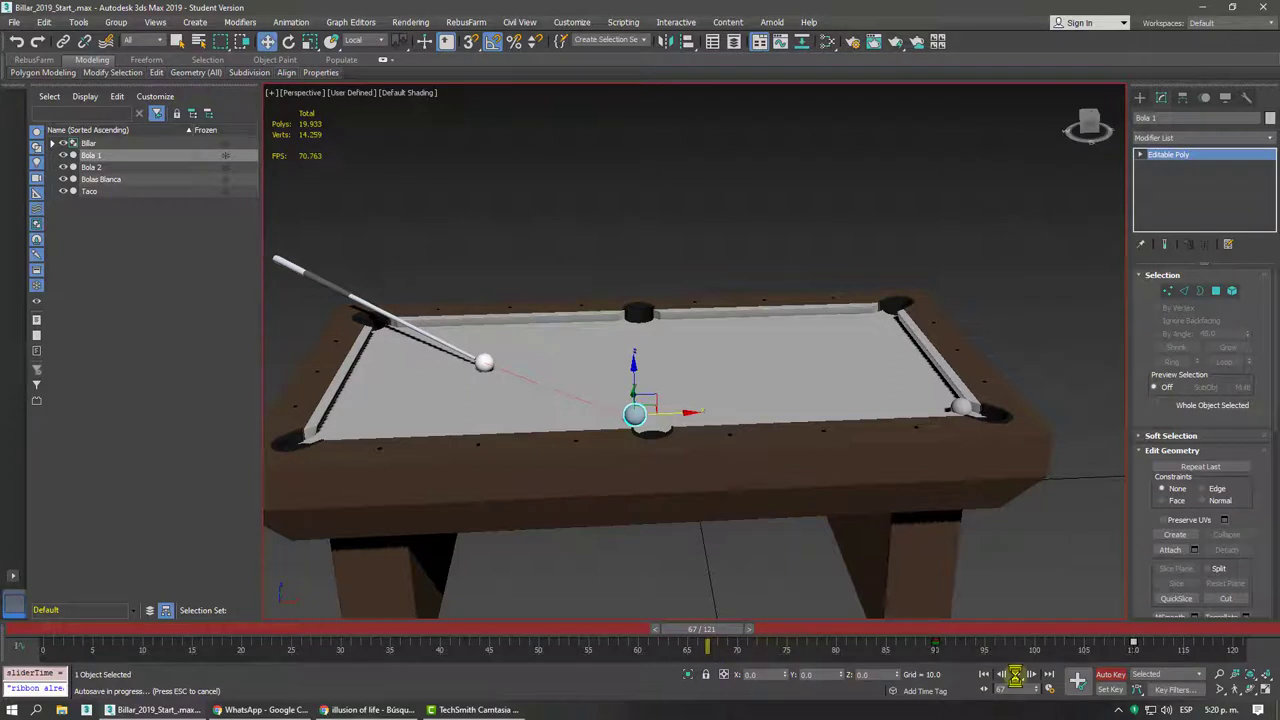
click(1017, 676)
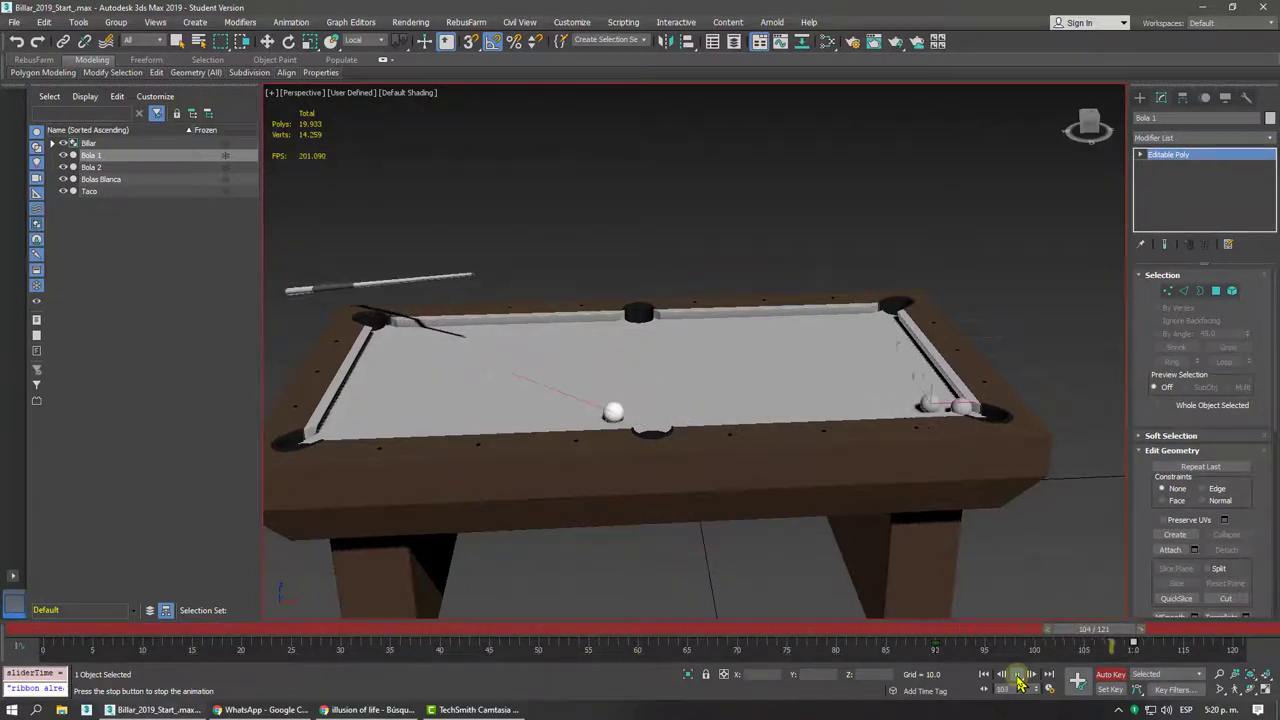
click(1018, 676)
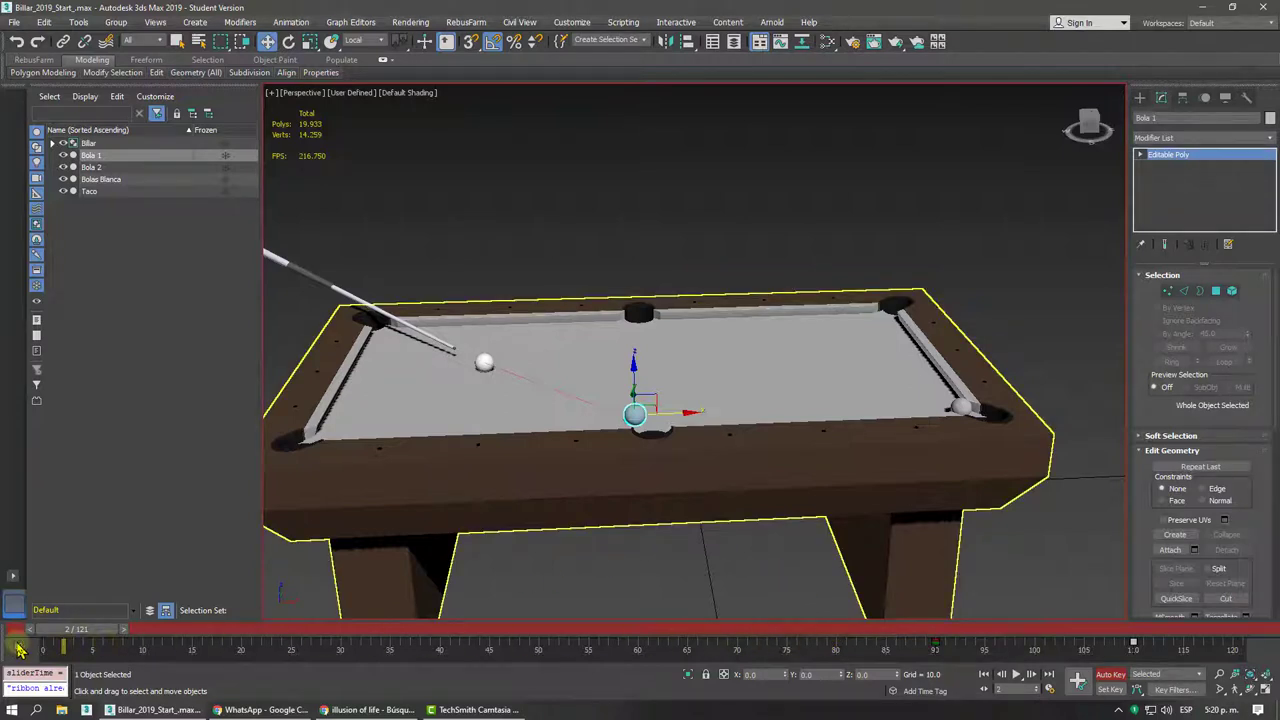
- Fit Bola 1's position curves in the mini Curve Editor, set the keys to linear, and close it
click(14, 607)
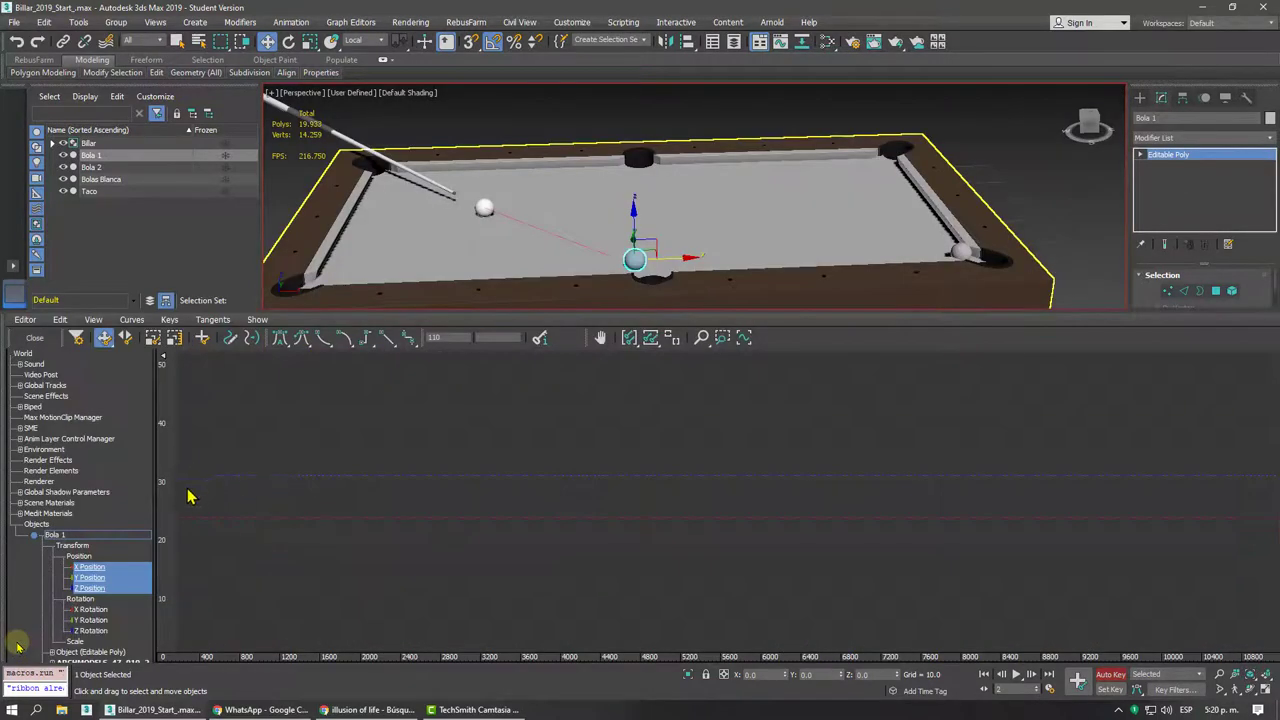
click(627, 339)
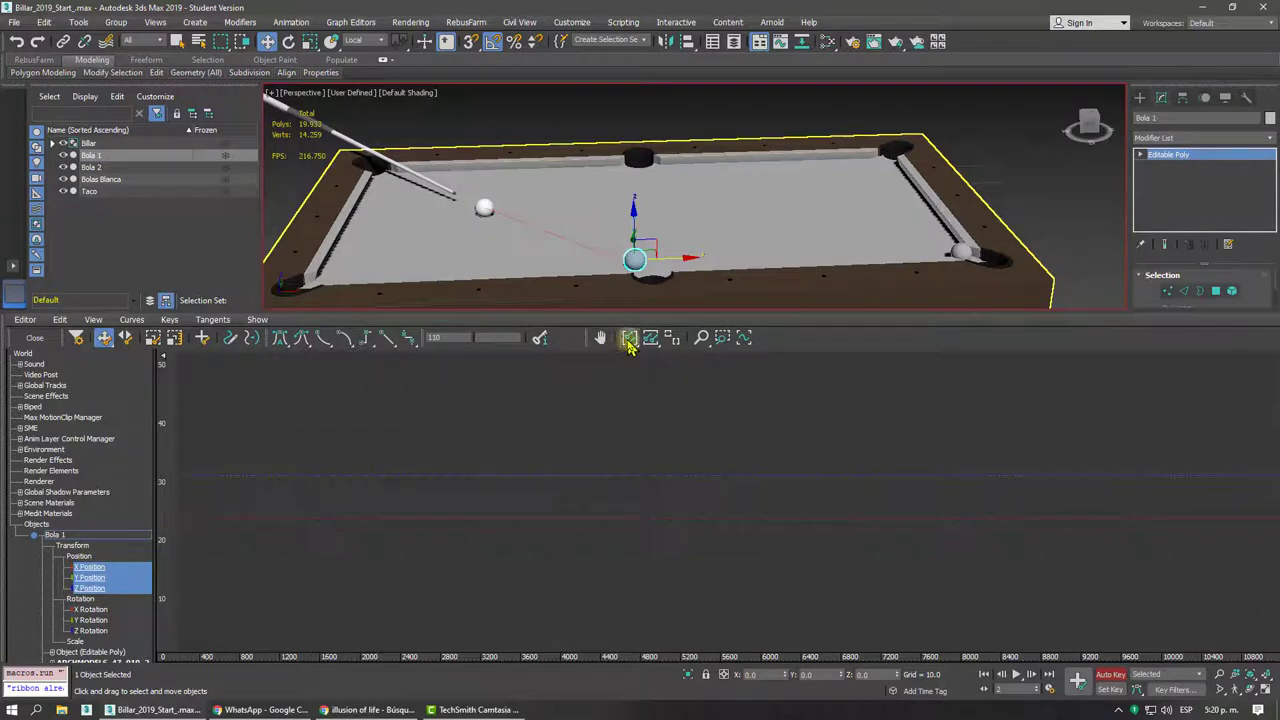
click(650, 338)
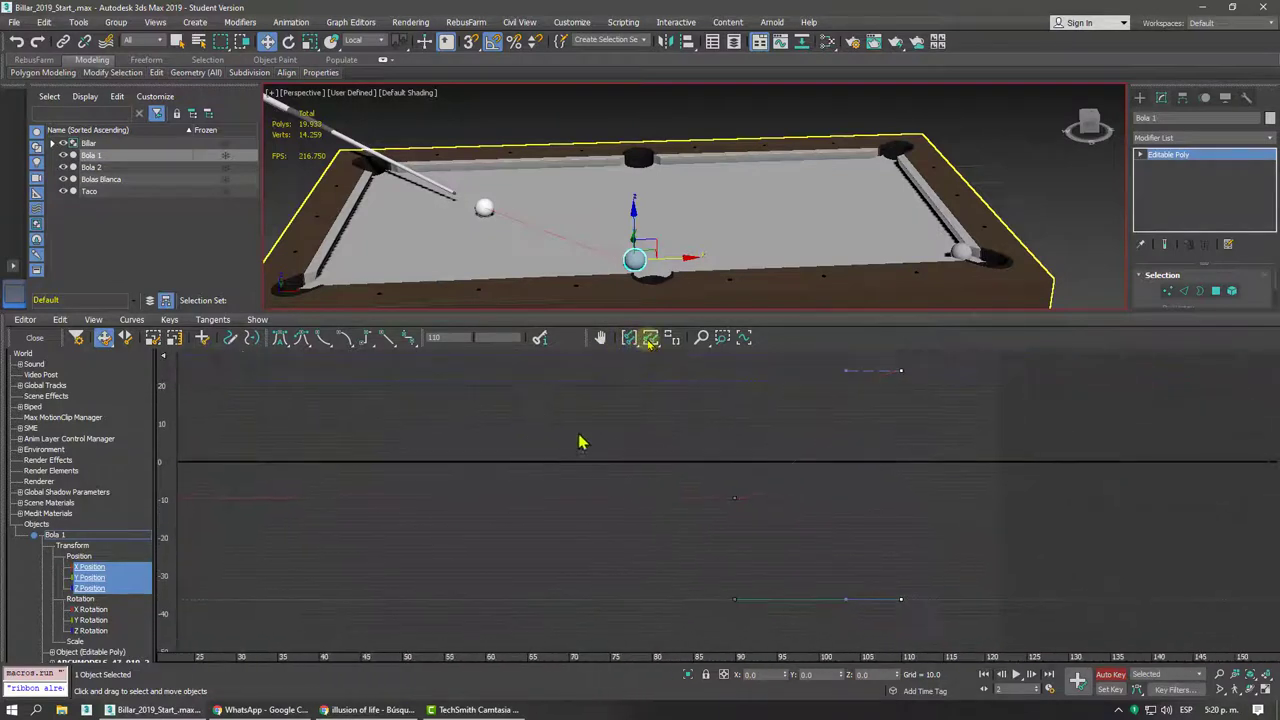
scroll(654, 483, down, 3)
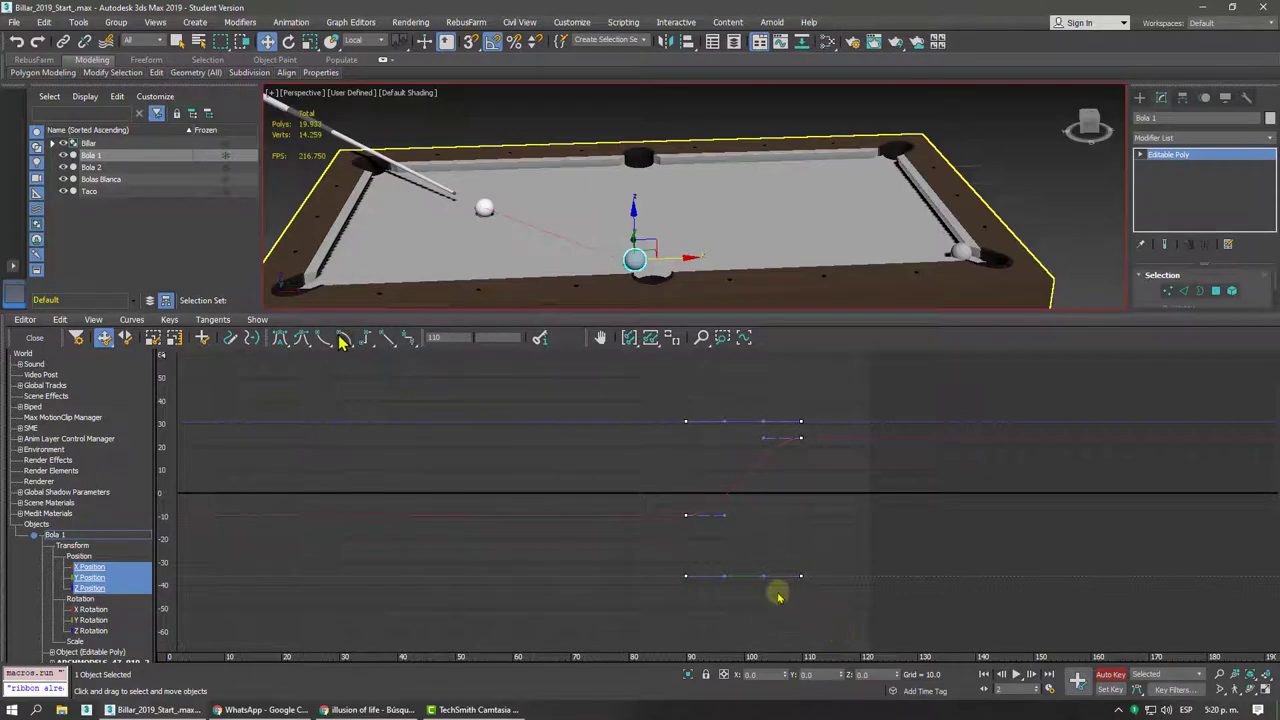
click(395, 345)
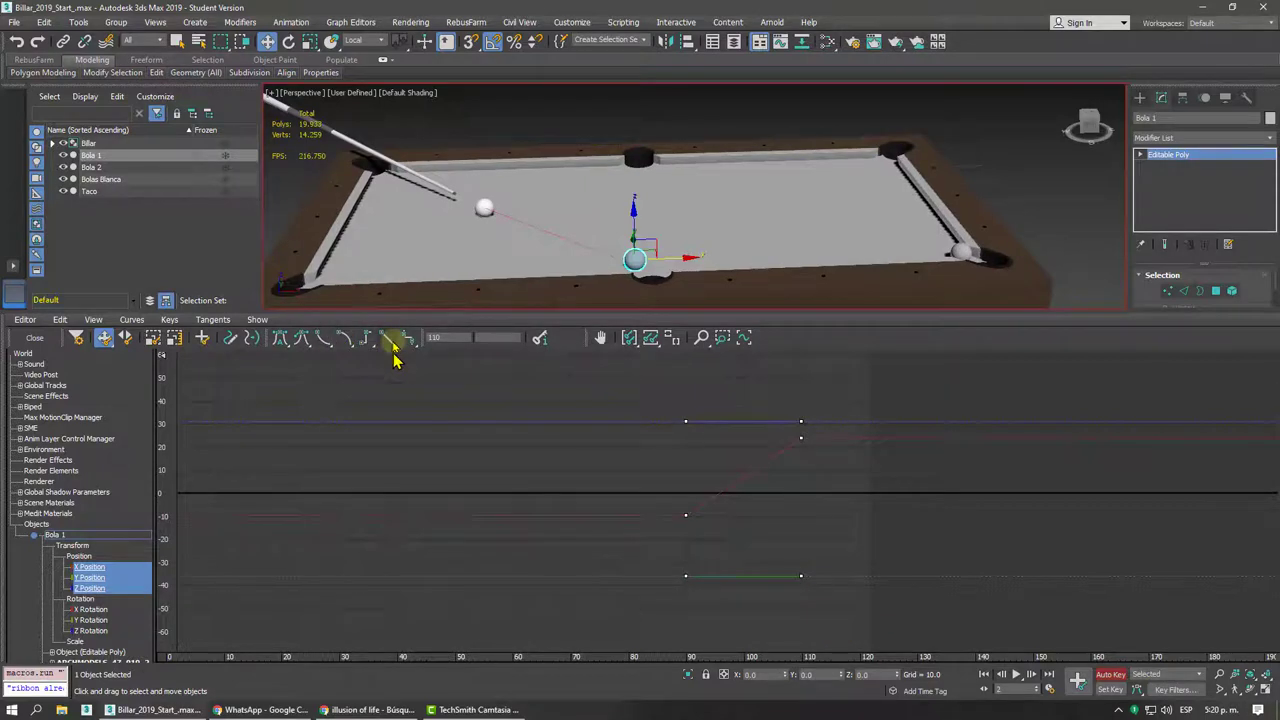
click(38, 340)
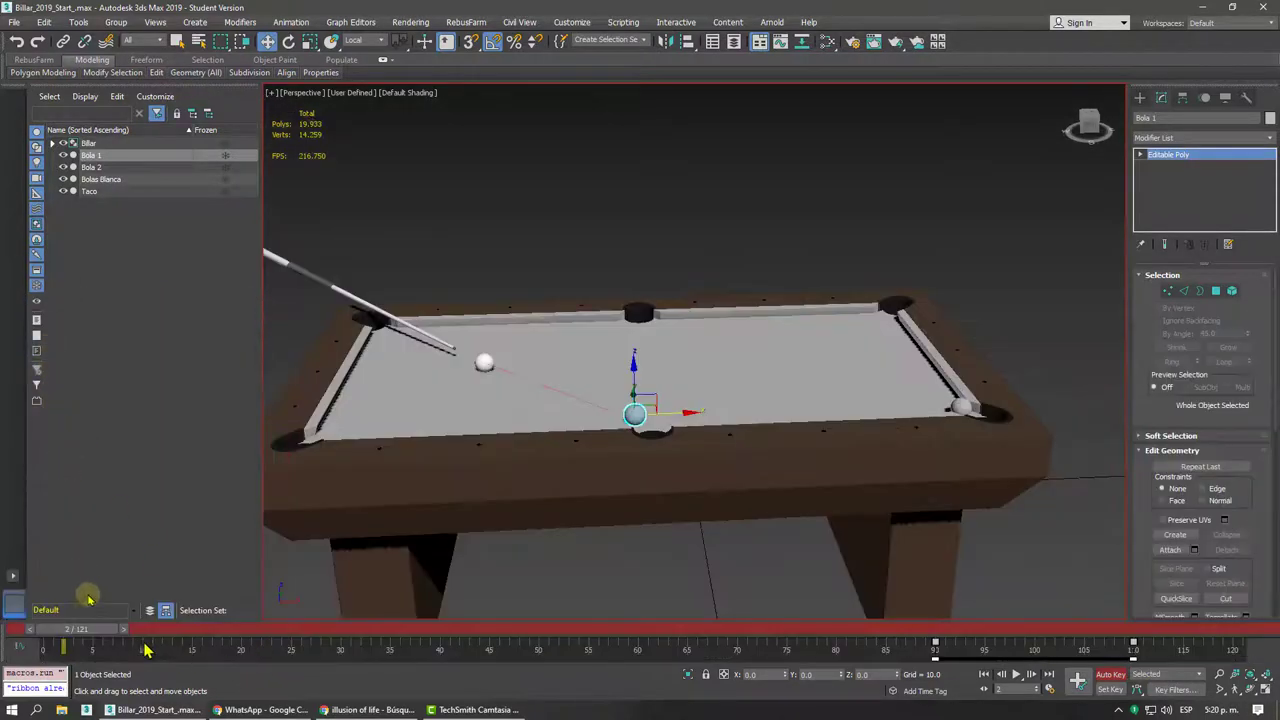
- Rewind to frame 0 and play the billiard shot through
drag(95, 635, 28, 632)
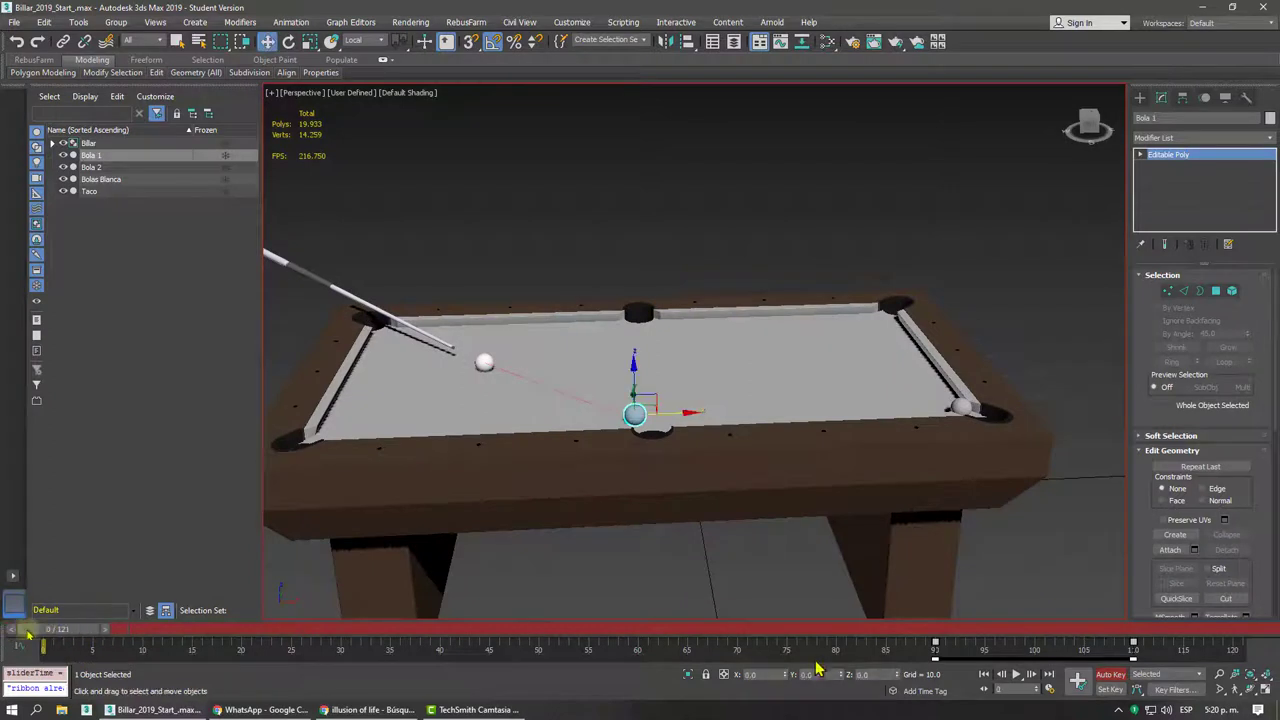
click(1016, 675)
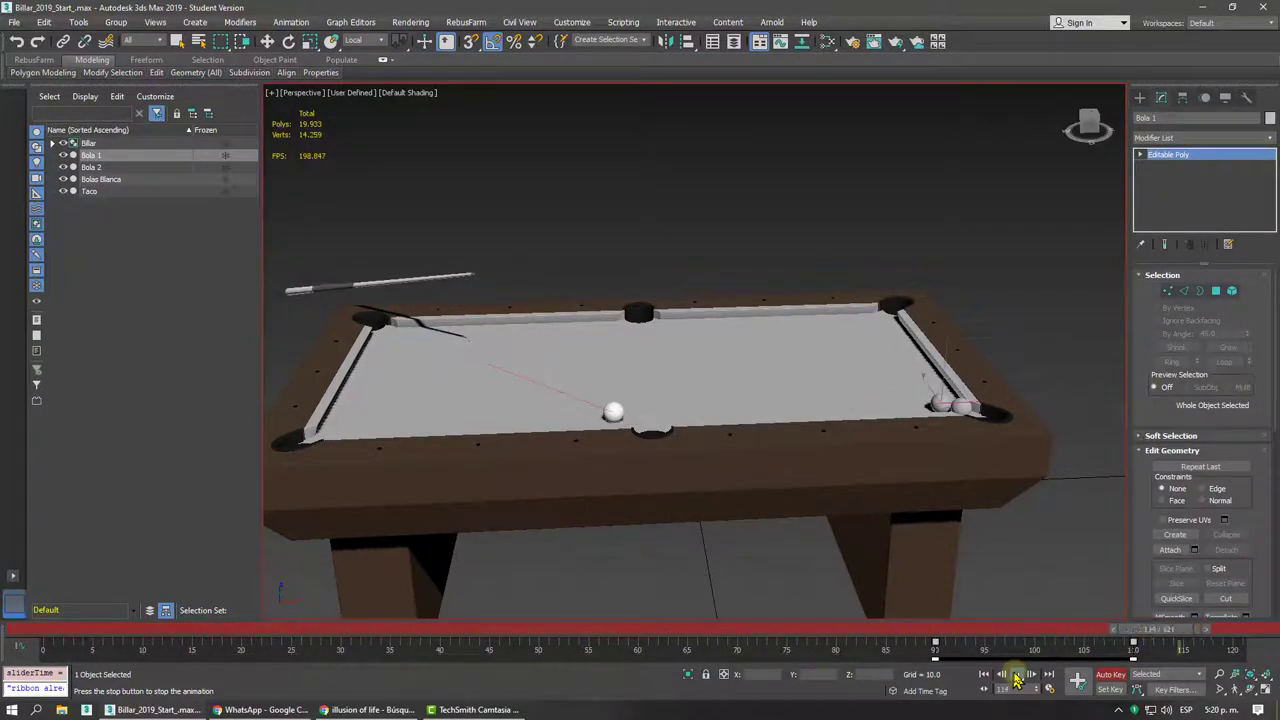
key(w)
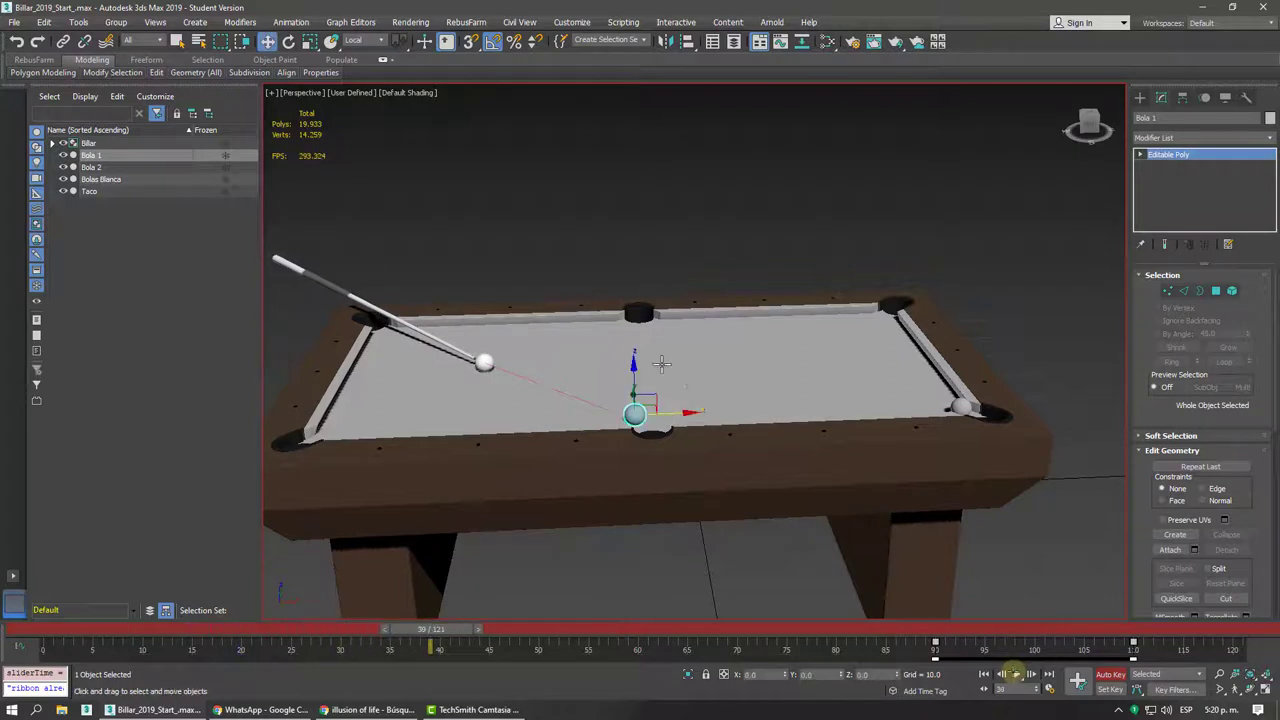
scroll(419, 381, up, 5)
scroll(419, 381, down, 5)
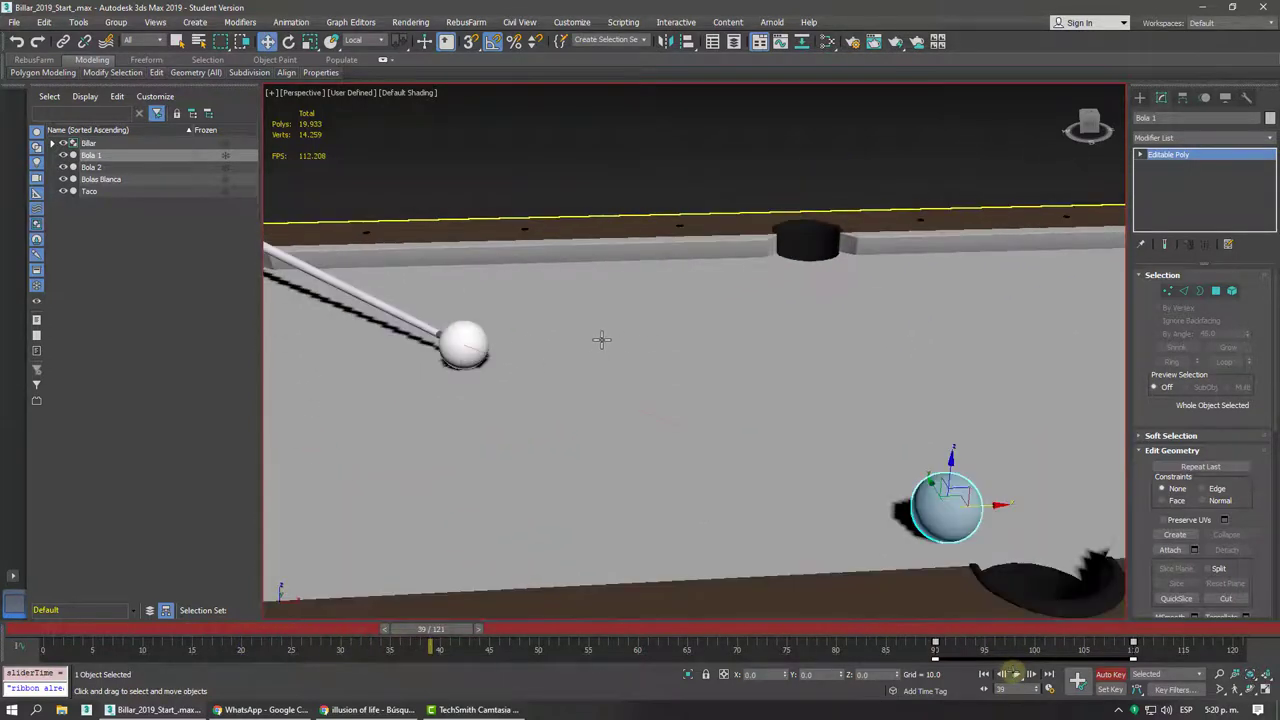
- Scrub to frames 96, 34, 106 and 113 to inspect the corner pocket, then select Bola 2
mouse_move(160, 634)
mouse_down()
mouse_move(993, 632)
mouse_move(386, 630)
mouse_up()
mouse_move(720, 434)
alt+middle_down()
mouse_move(692, 418)
mouse_move(642, 438)
alt+middle_up()
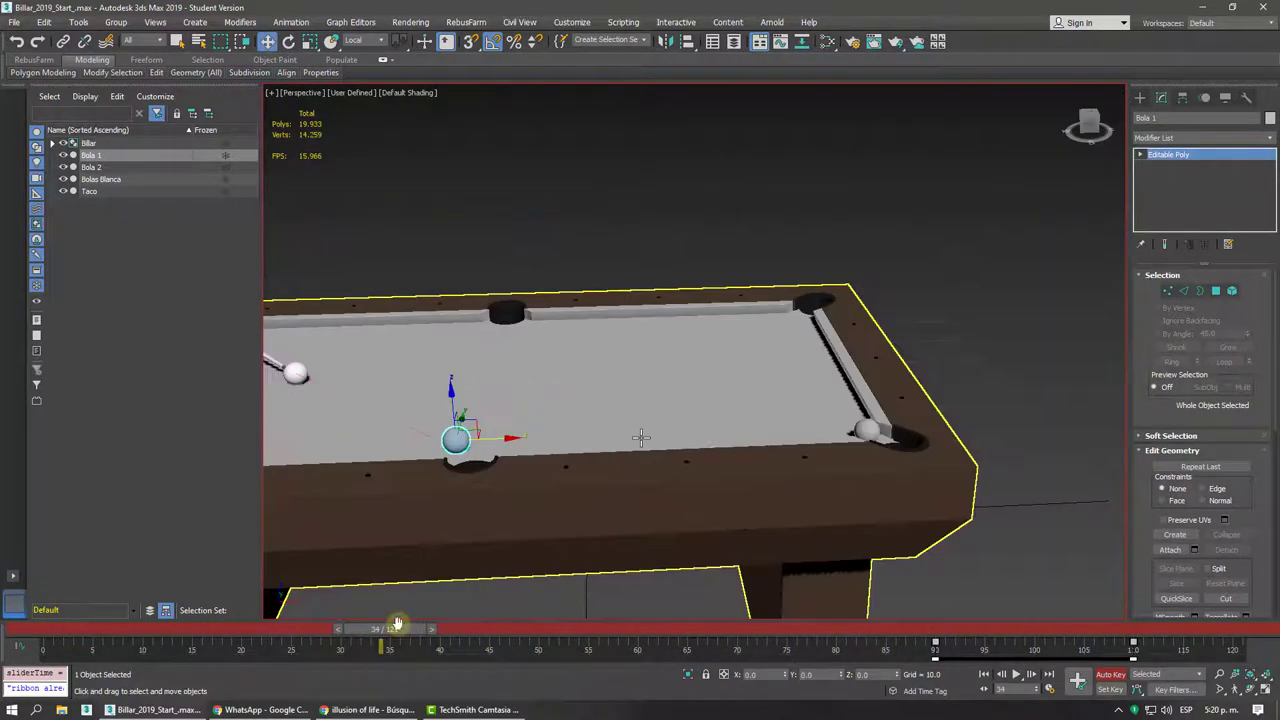
scroll(633, 454, up, 2)
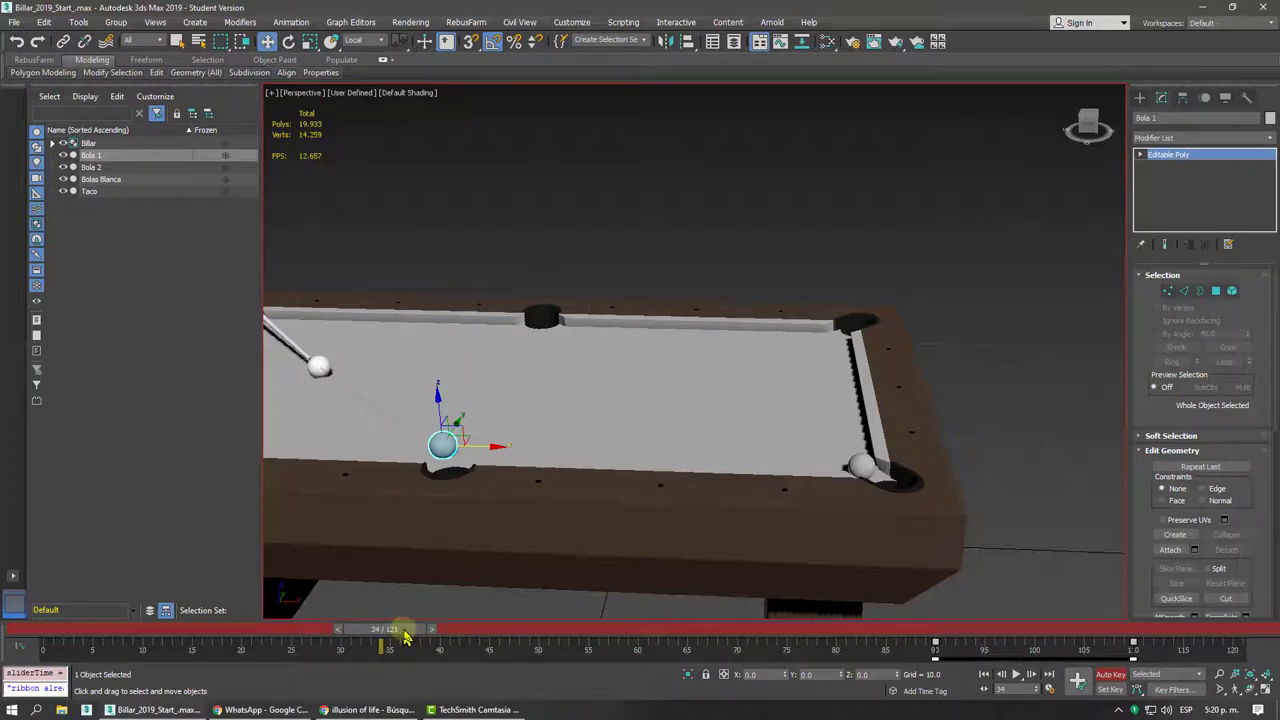
mouse_move(405, 636)
mouse_down()
mouse_move(766, 608)
mouse_move(1160, 604)
mouse_up()
alt+middle_drag(900, 480, 760, 470)
scroll(724, 471, up, 3)
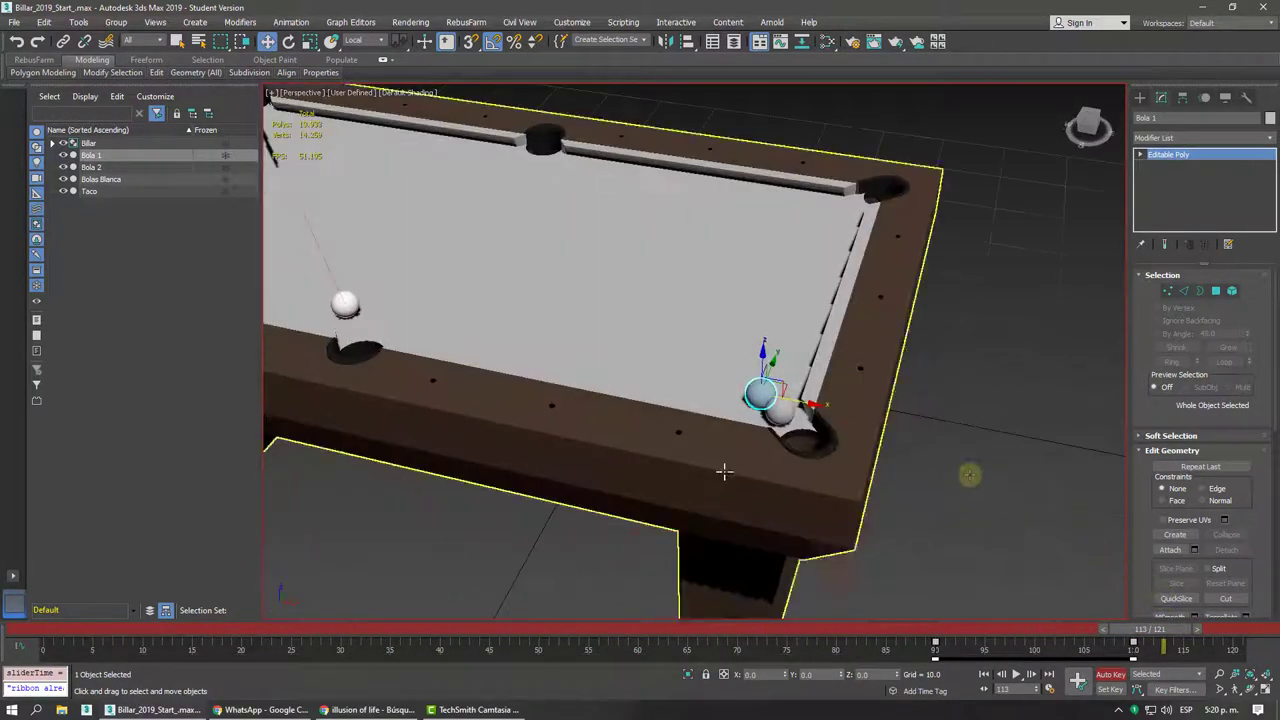
scroll(724, 471, up, 3)
click(817, 377)
- Select Bola 2 and move the time slider to frame 115
alt+middle_drag(660, 437, 723, 451)
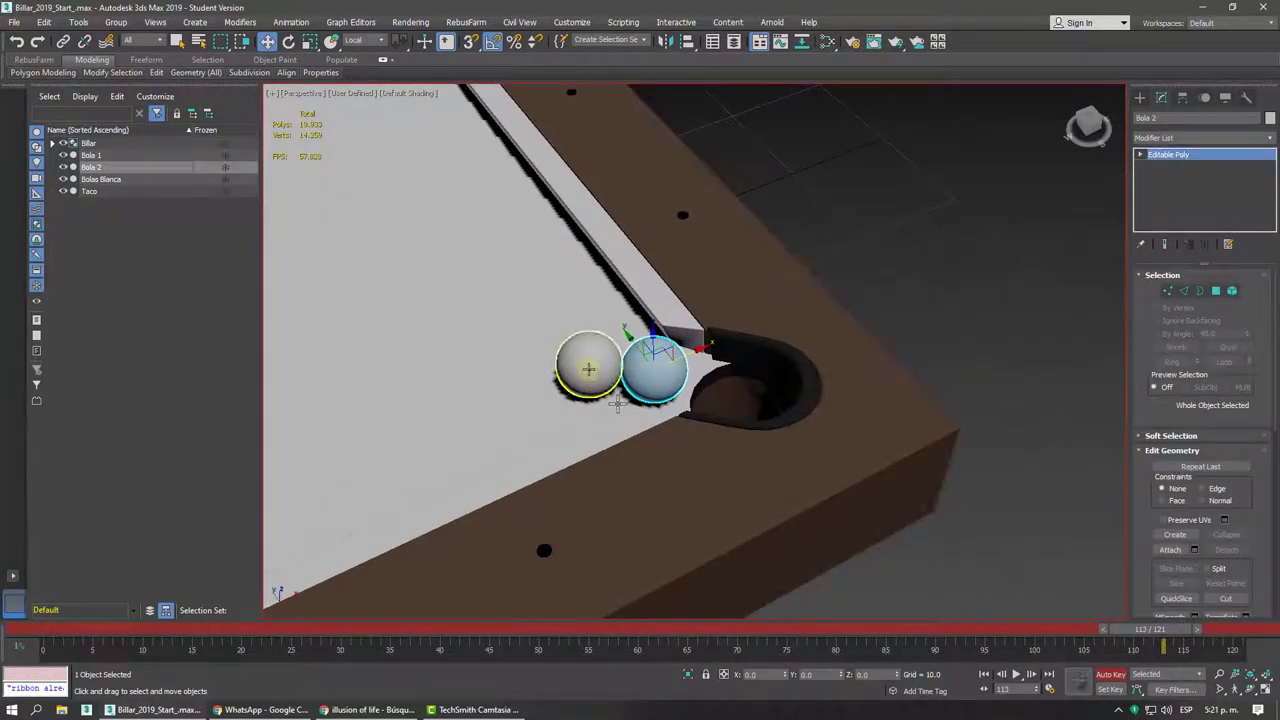
click(586, 366)
drag(1160, 632, 1137, 632)
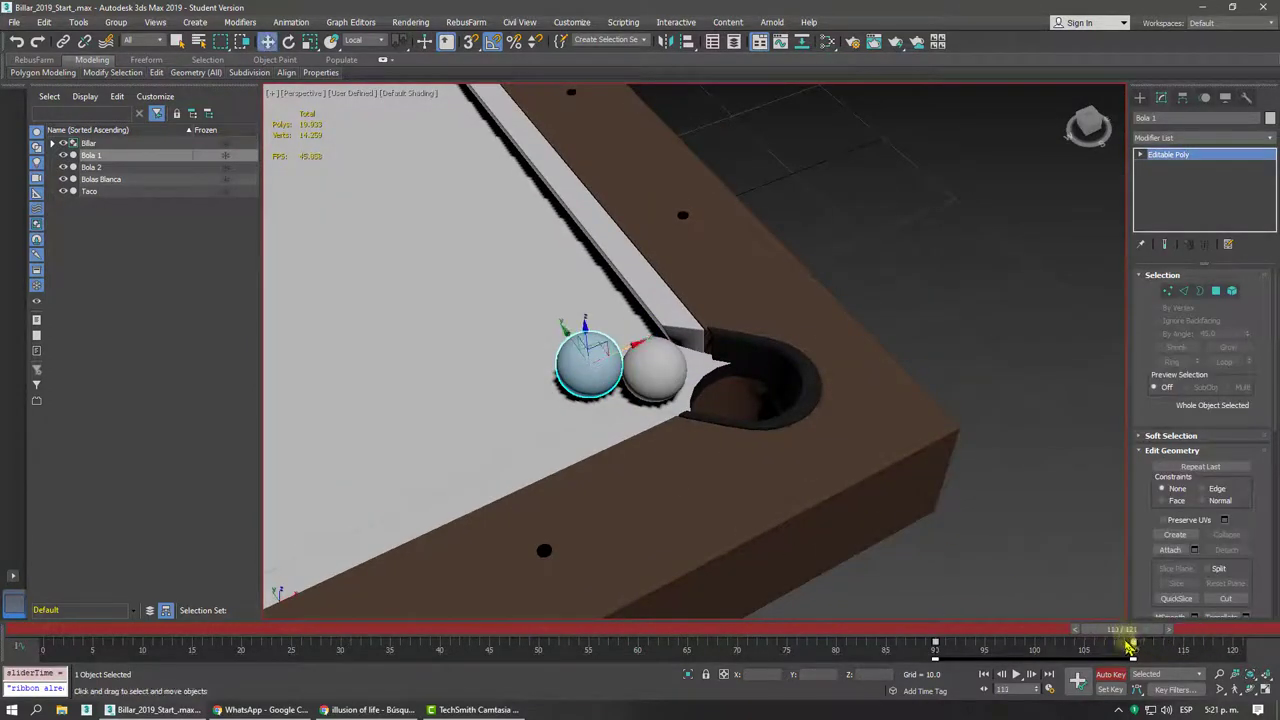
click(662, 372)
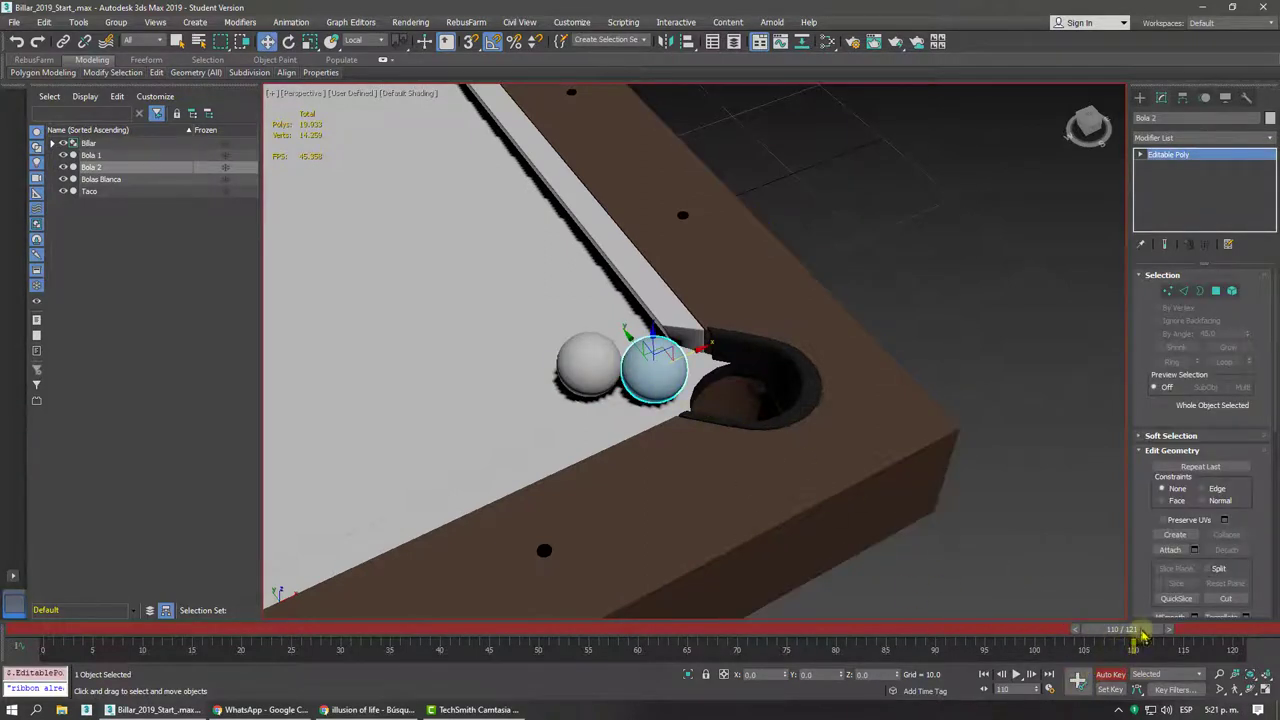
drag(1146, 632, 1168, 641)
- Drag Bola 2 to the lip of the corner pocket, orbiting to check its position
key(w)
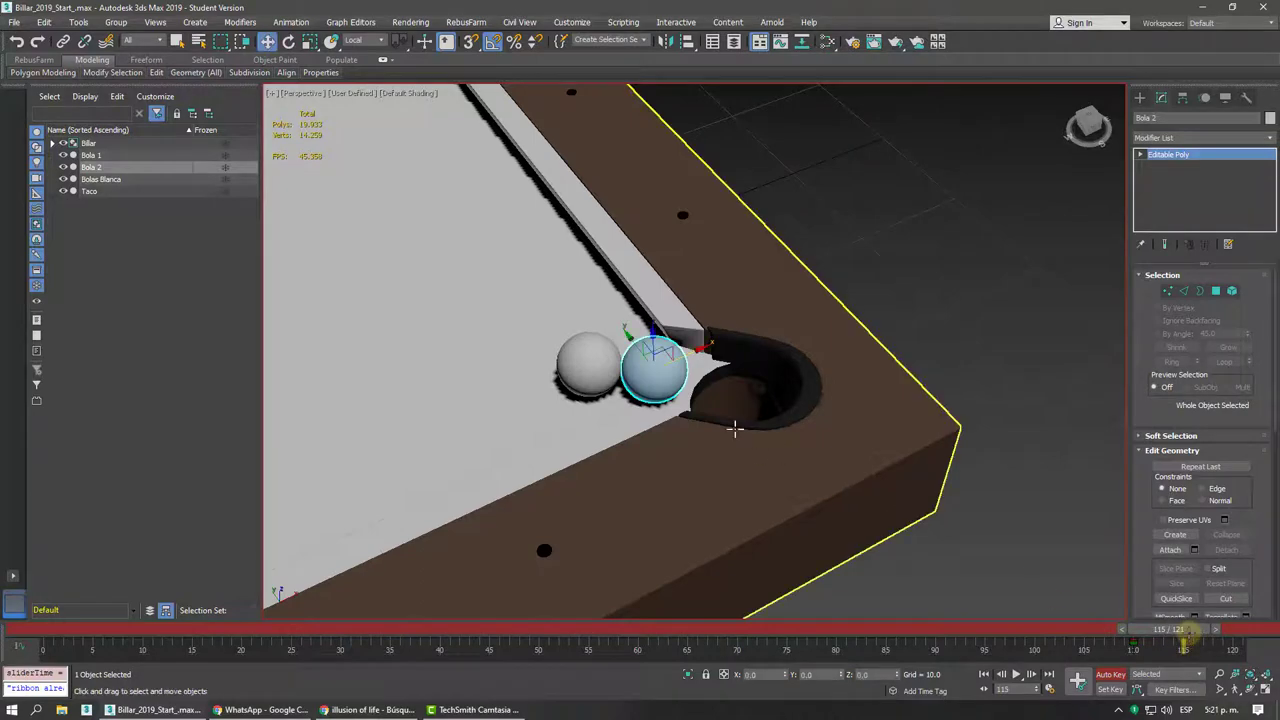
alt+middle_drag(697, 370, 745, 387)
drag(670, 345, 716, 374)
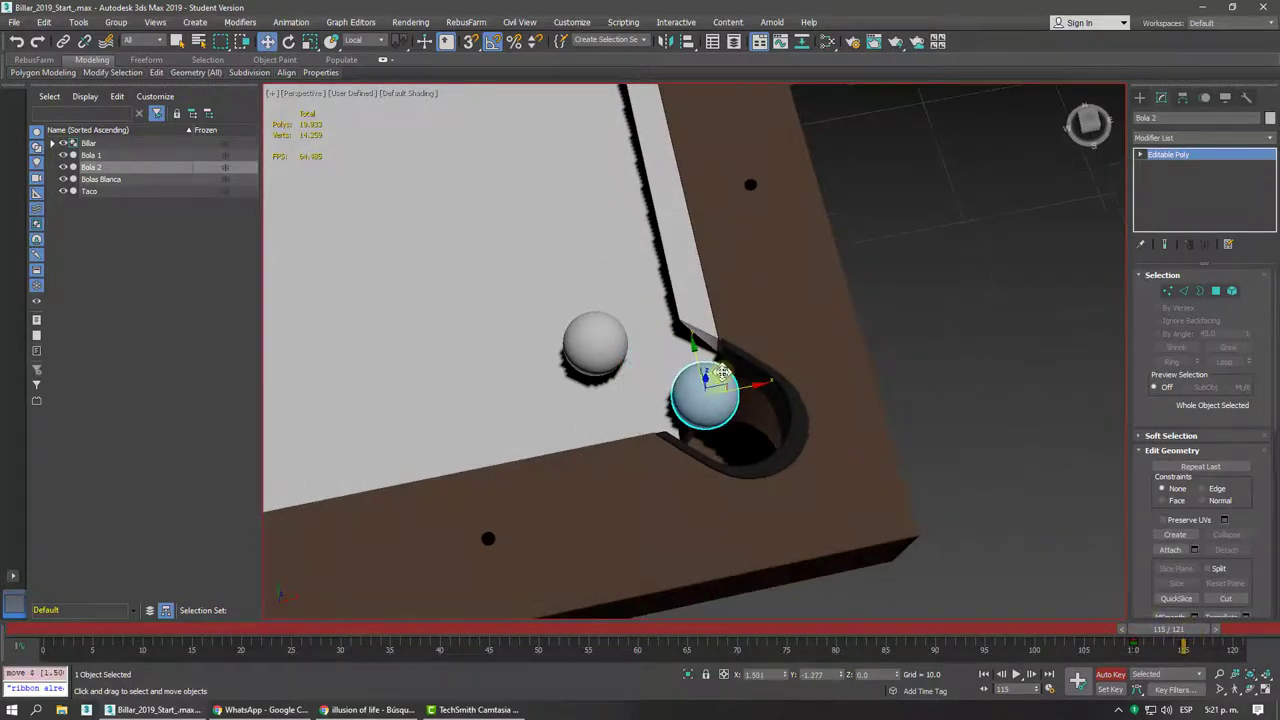
scroll(720, 400, up, 3)
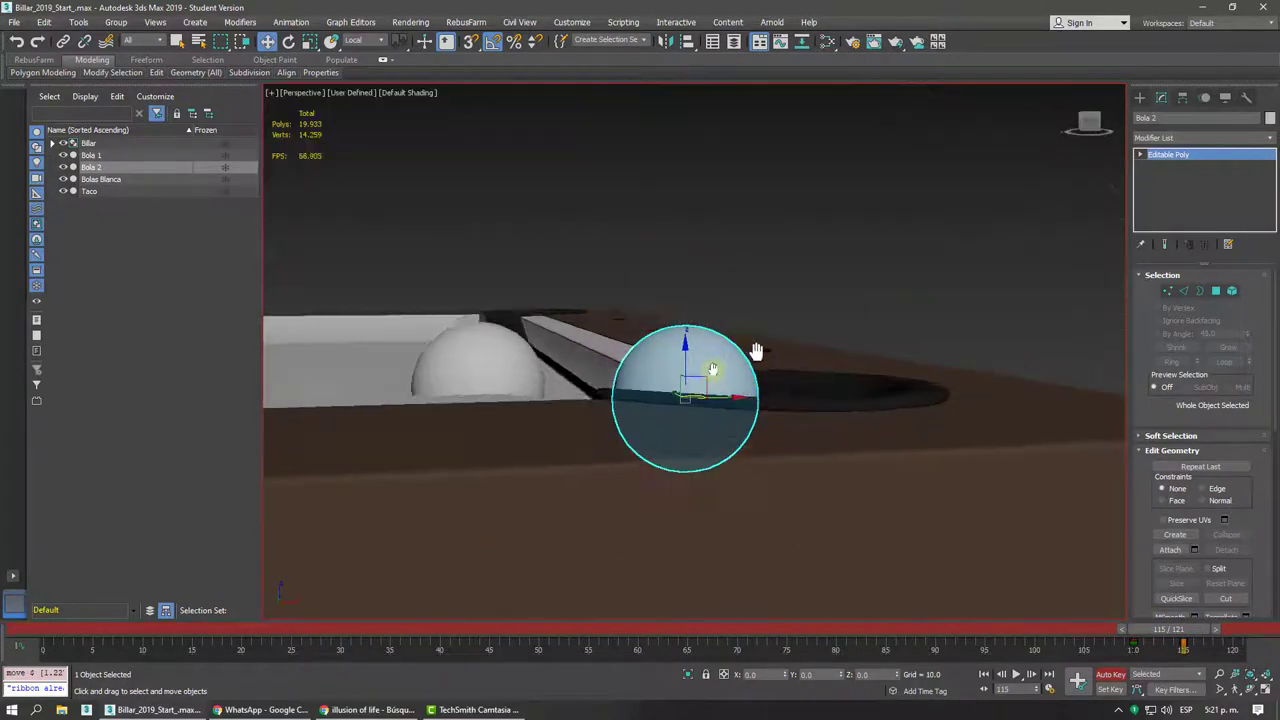
mouse_move(724, 421)
alt+middle_down()
mouse_move(826, 363)
mouse_move(800, 421)
alt+middle_up()
scroll(834, 403, up, 5)
scroll(713, 370, down, 4)
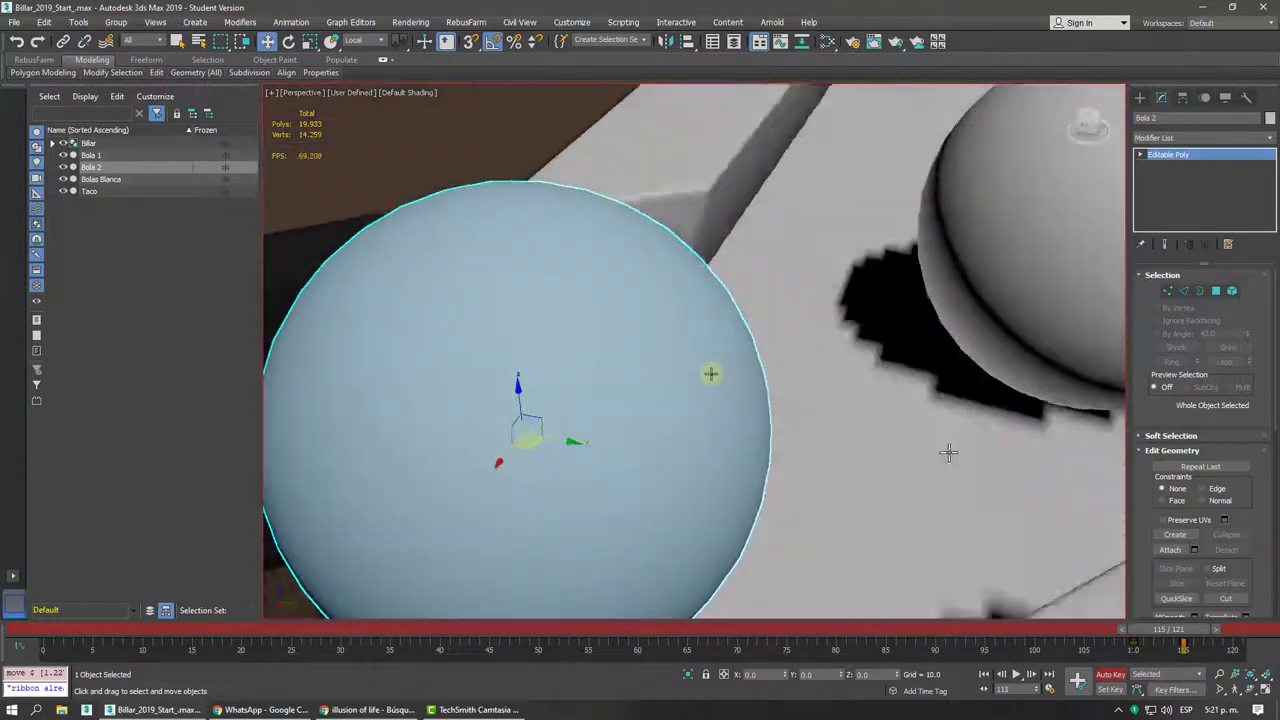
mouse_move(709, 371)
alt+middle_down()
mouse_move(700, 409)
mouse_move(720, 419)
alt+middle_up()
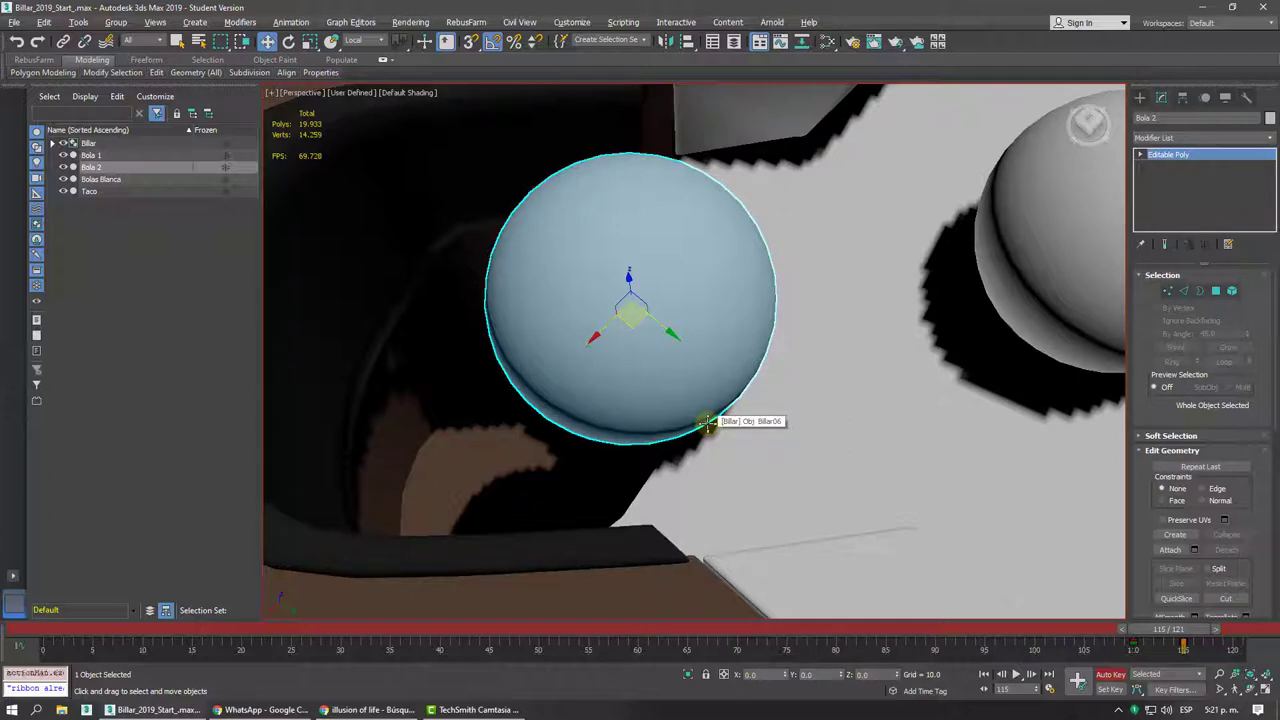
mouse_move(706, 423)
alt+middle_down()
mouse_move(651, 349)
mouse_move(580, 320)
mouse_move(560, 331)
alt+middle_up()
- Turn on edged faces and nudge Bola 2 further over the corner pocket
key(F4)
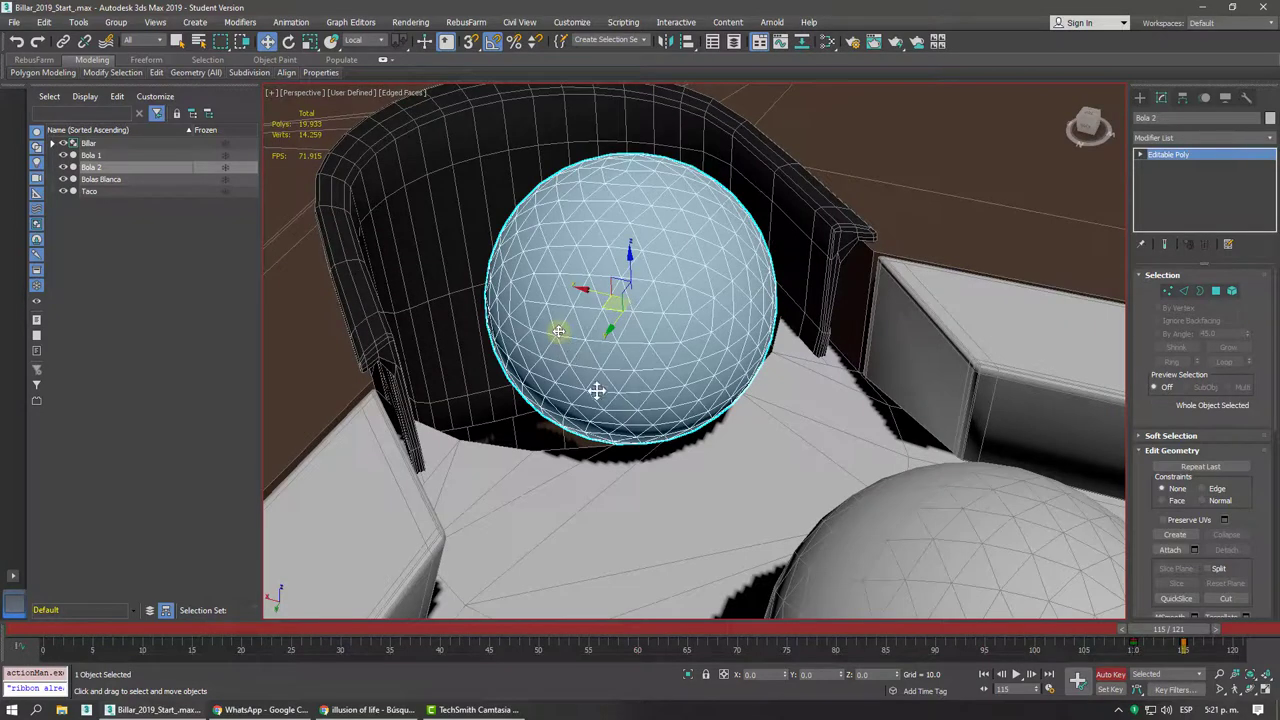
mouse_move(594, 391)
alt+middle_down()
mouse_move(686, 420)
mouse_move(676, 385)
alt+middle_up()
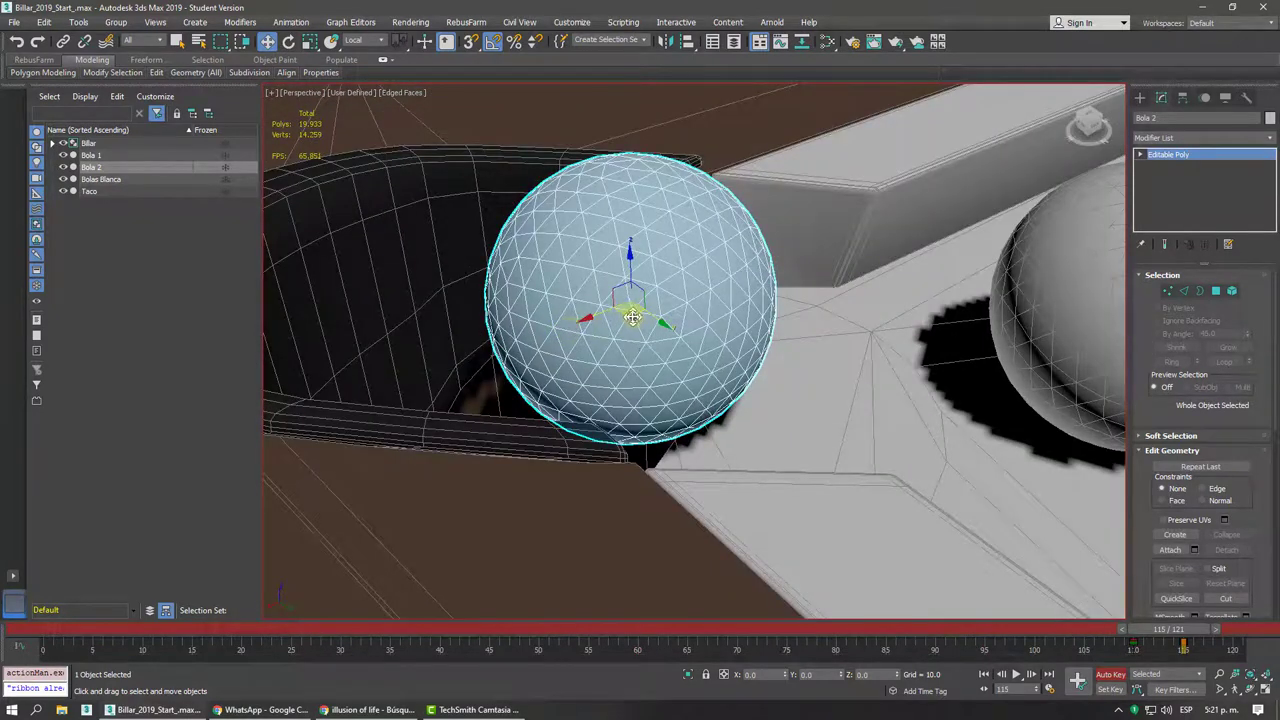
drag(632, 317, 638, 315)
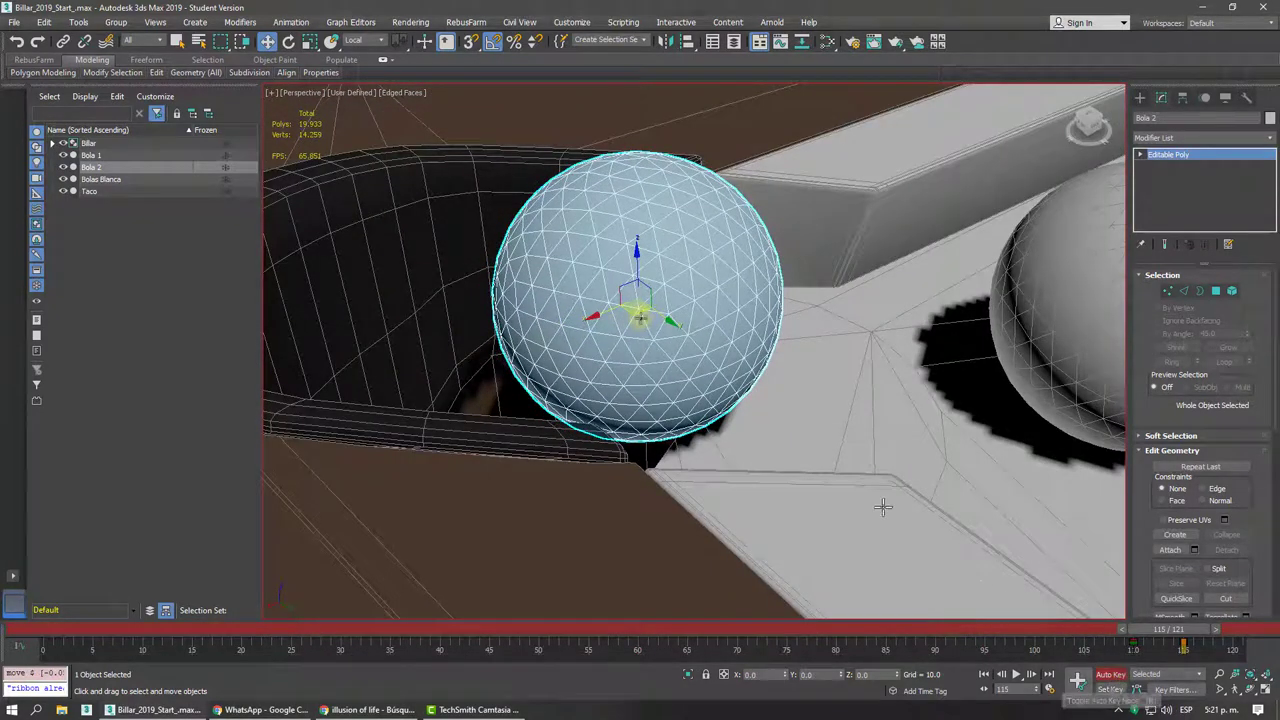
drag(631, 313, 654, 317)
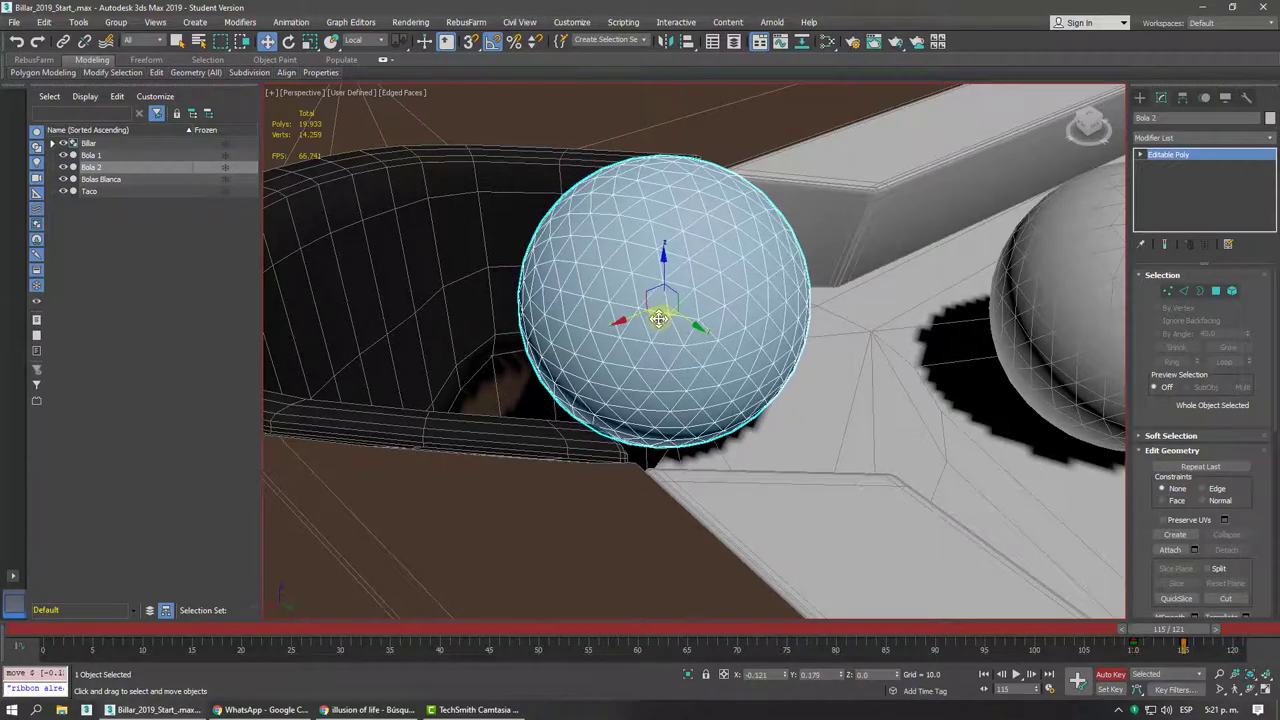
mouse_move(1165, 638)
mouse_down()
mouse_move(1075, 638)
mouse_move(1235, 638)
mouse_move(1125, 639)
mouse_move(1197, 645)
mouse_up()
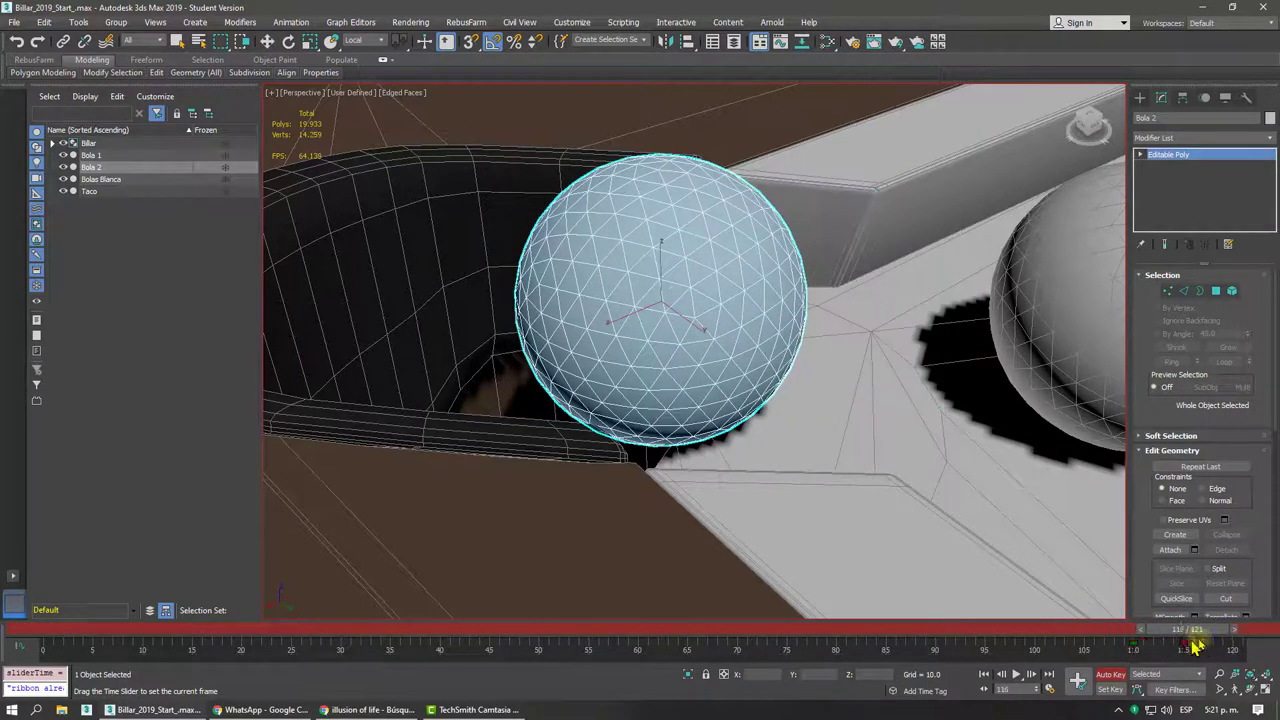
- Lower Bola 2 down into the pocket and scrub back to replay its drop
right_click(737, 330)
click(770, 348)
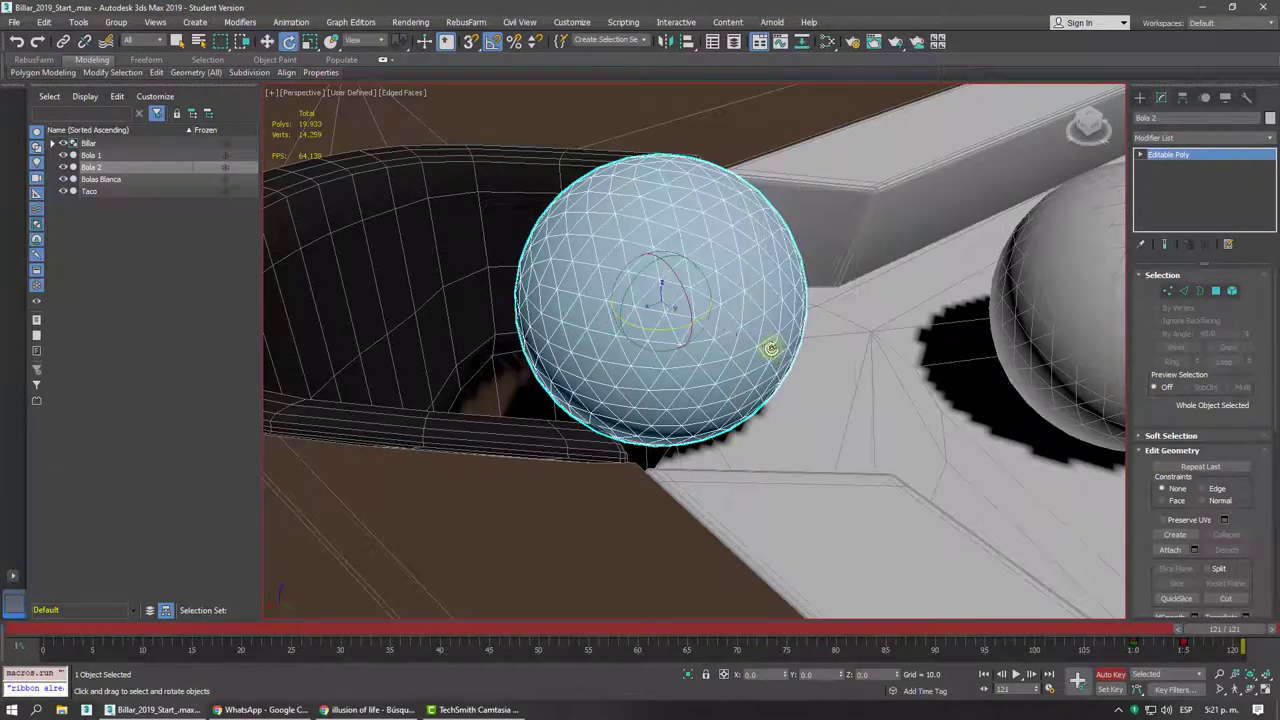
right_click(694, 318)
click(712, 329)
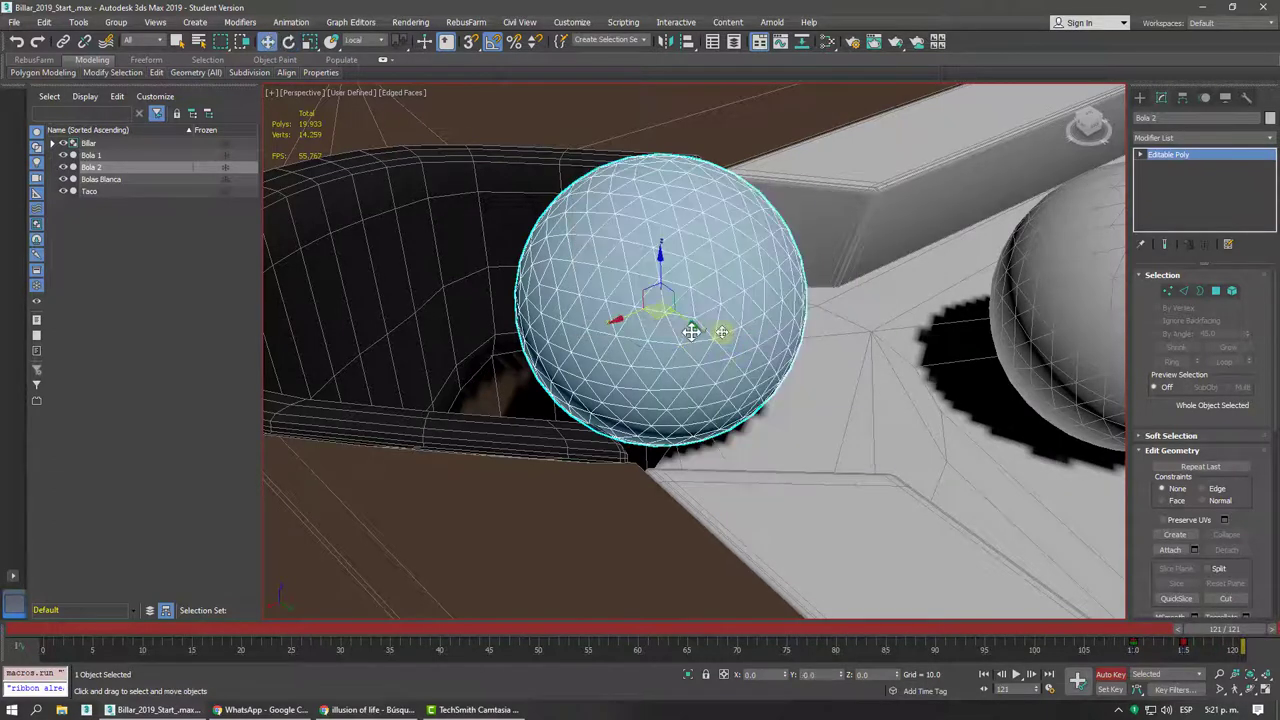
alt+middle_drag(694, 329, 672, 309)
mouse_move(650, 281)
mouse_down()
mouse_move(509, 357)
mouse_move(471, 451)
mouse_move(463, 523)
mouse_up()
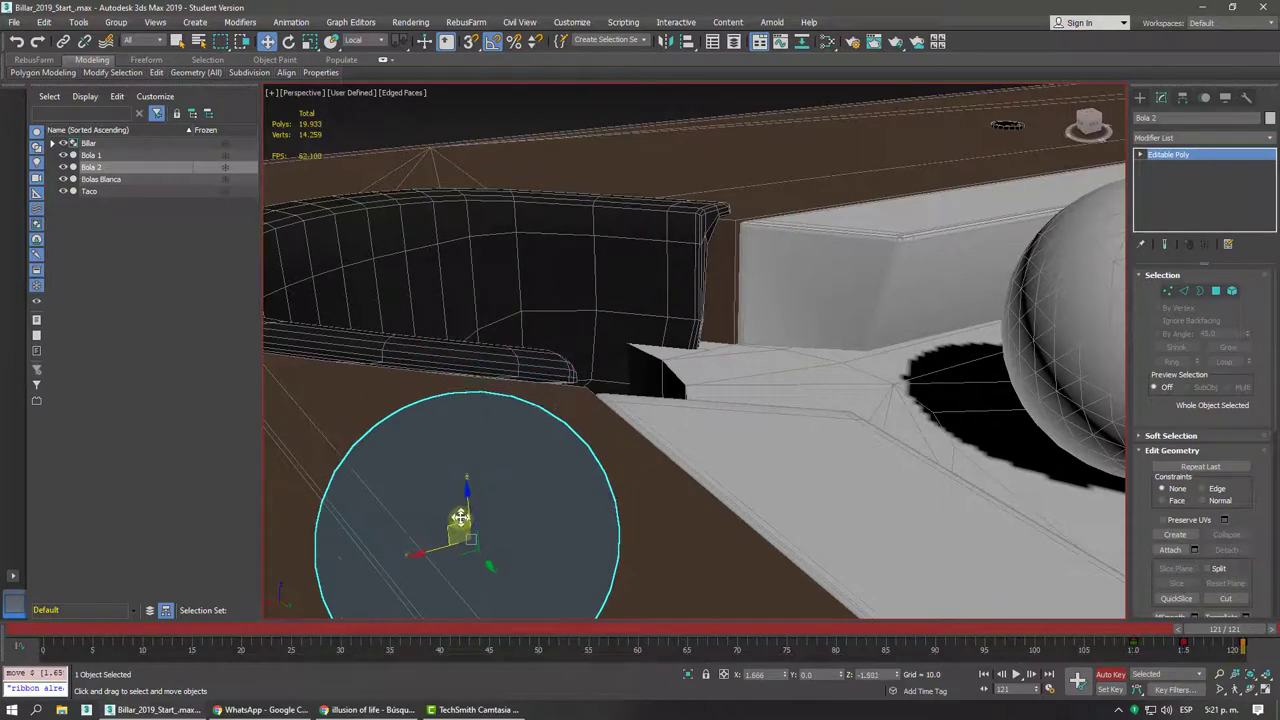
mouse_move(463, 523)
alt+middle_down()
mouse_move(537, 491)
mouse_move(571, 514)
alt+middle_up()
scroll(571, 514, down, 3)
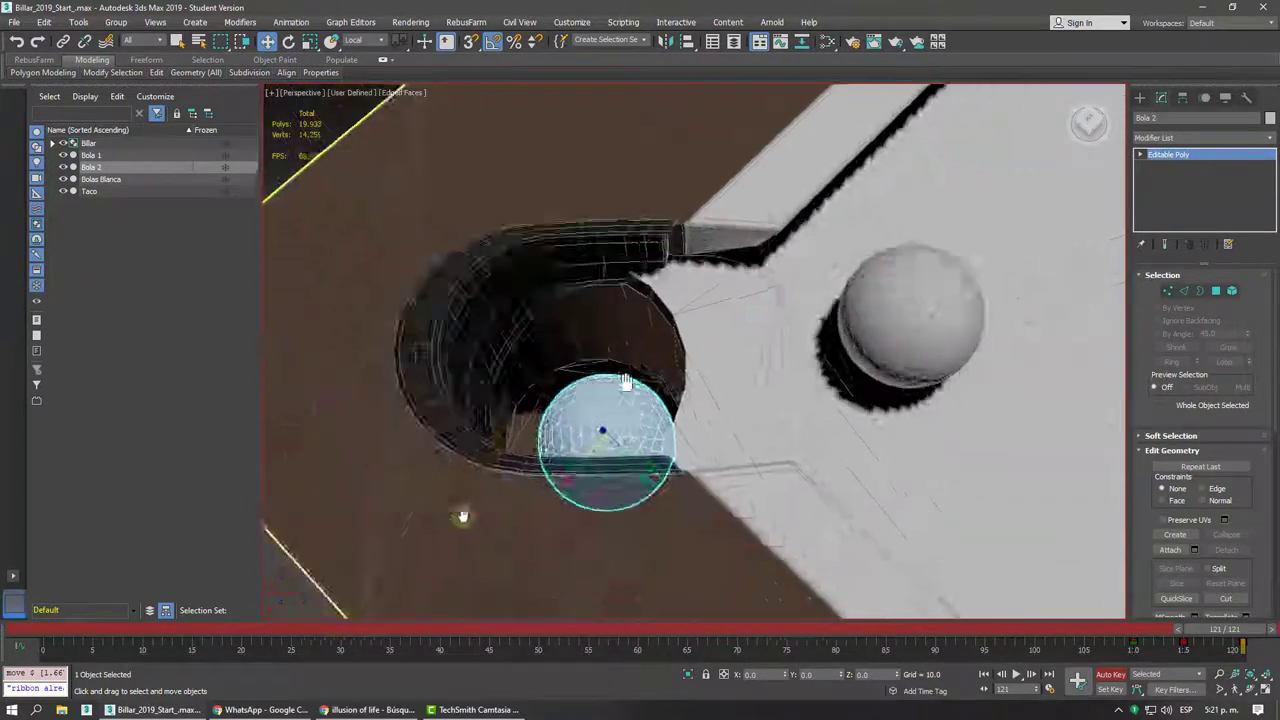
alt+middle_drag(457, 517, 615, 469)
mouse_move(605, 472)
mouse_down()
mouse_move(545, 425)
mouse_move(560, 398)
mouse_up()
alt+middle_drag(560, 398, 591, 269)
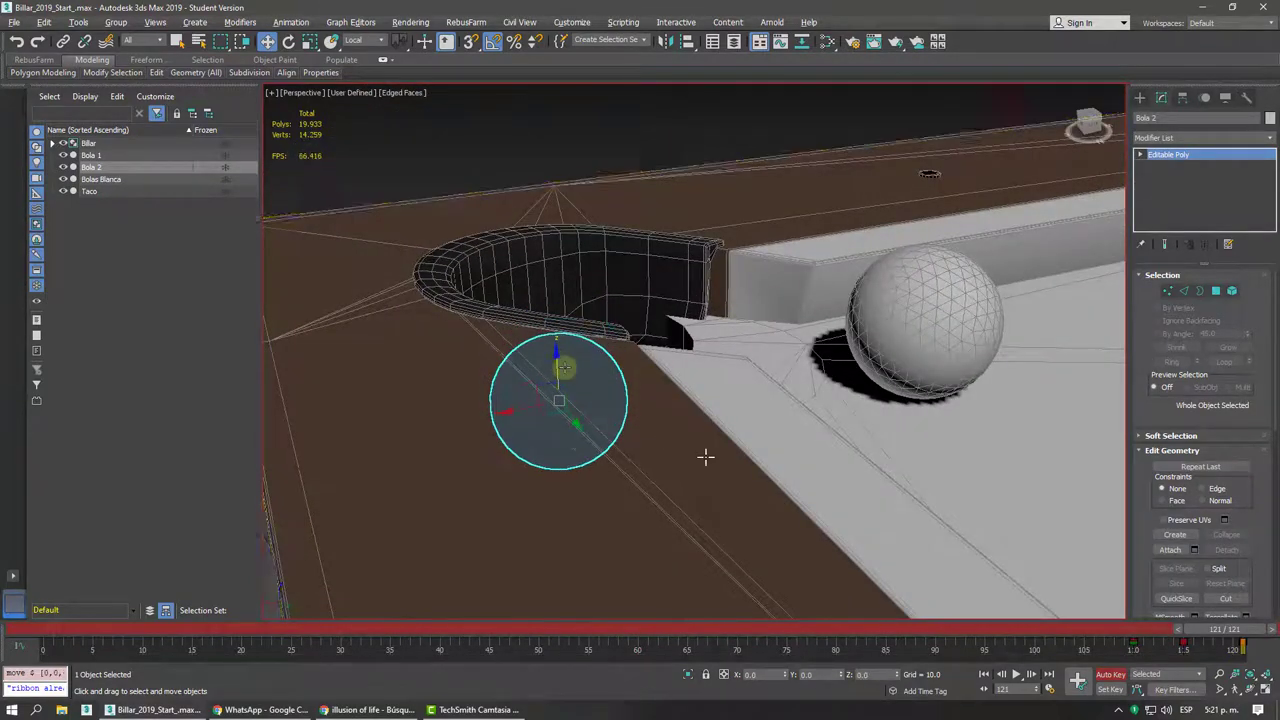
alt+middle_drag(706, 454, 1059, 567)
mouse_move(1225, 630)
mouse_down()
mouse_move(1085, 640)
mouse_move(1248, 625)
mouse_move(945, 632)
mouse_move(1230, 628)
mouse_move(971, 651)
mouse_move(1100, 630)
mouse_up()
- At frame 127, move Bola 2 deeper into the corner pocket and preview the motion
key(w)
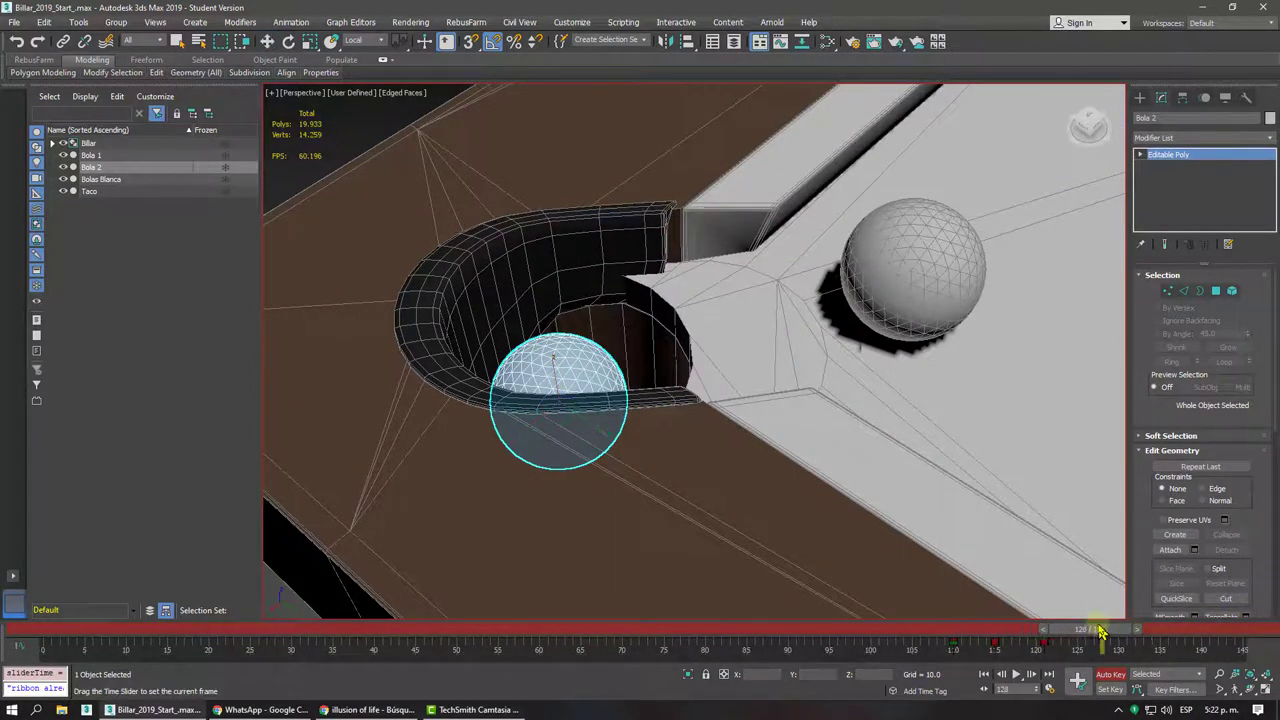
mouse_move(480, 390)
alt+middle_down()
mouse_move(500, 386)
mouse_move(483, 381)
alt+middle_up()
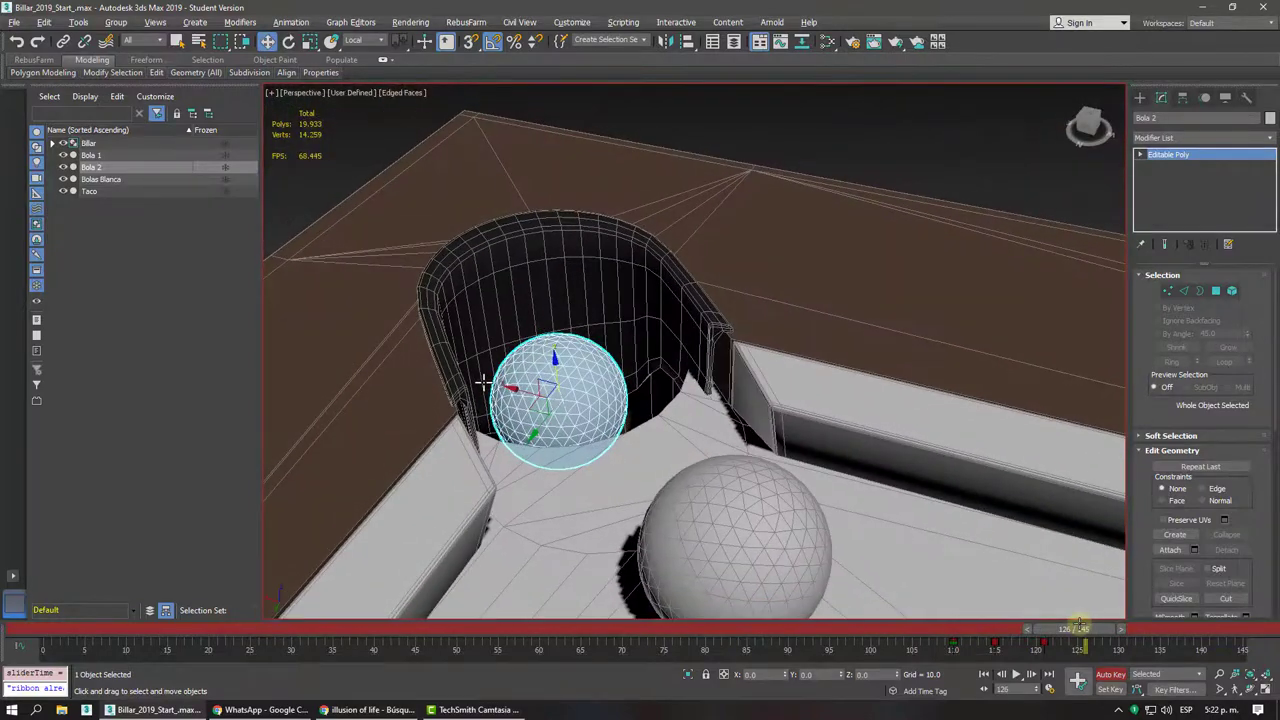
mouse_move(567, 370)
alt+middle_down()
mouse_move(731, 420)
mouse_move(737, 442)
alt+middle_up()
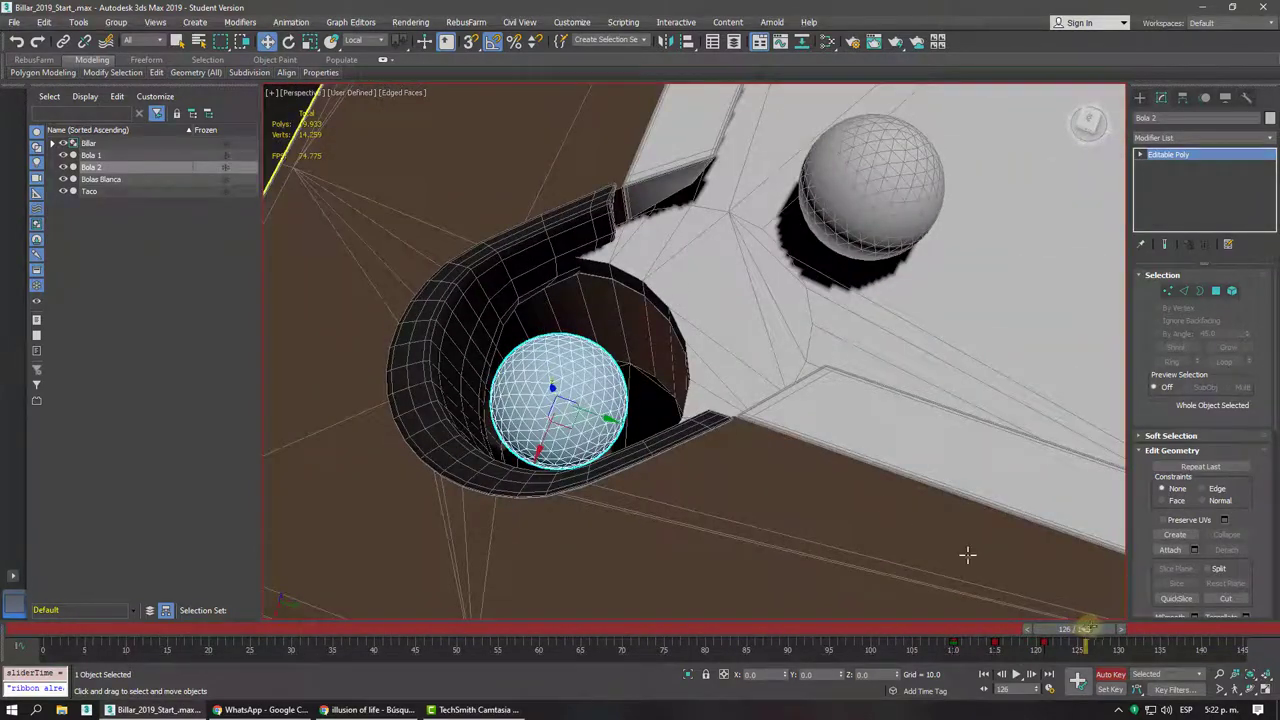
drag(1110, 632, 1066, 636)
alt+middle_drag(700, 500, 720, 492)
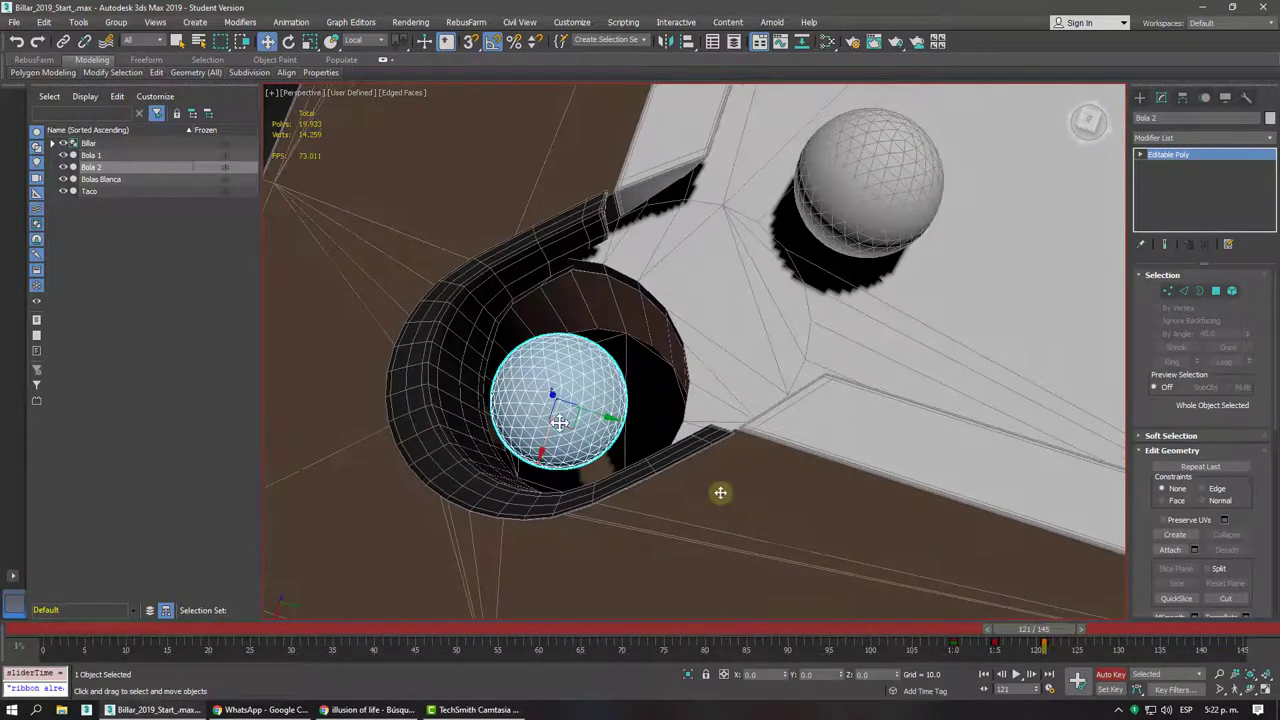
alt+middle_drag(575, 432, 660, 450)
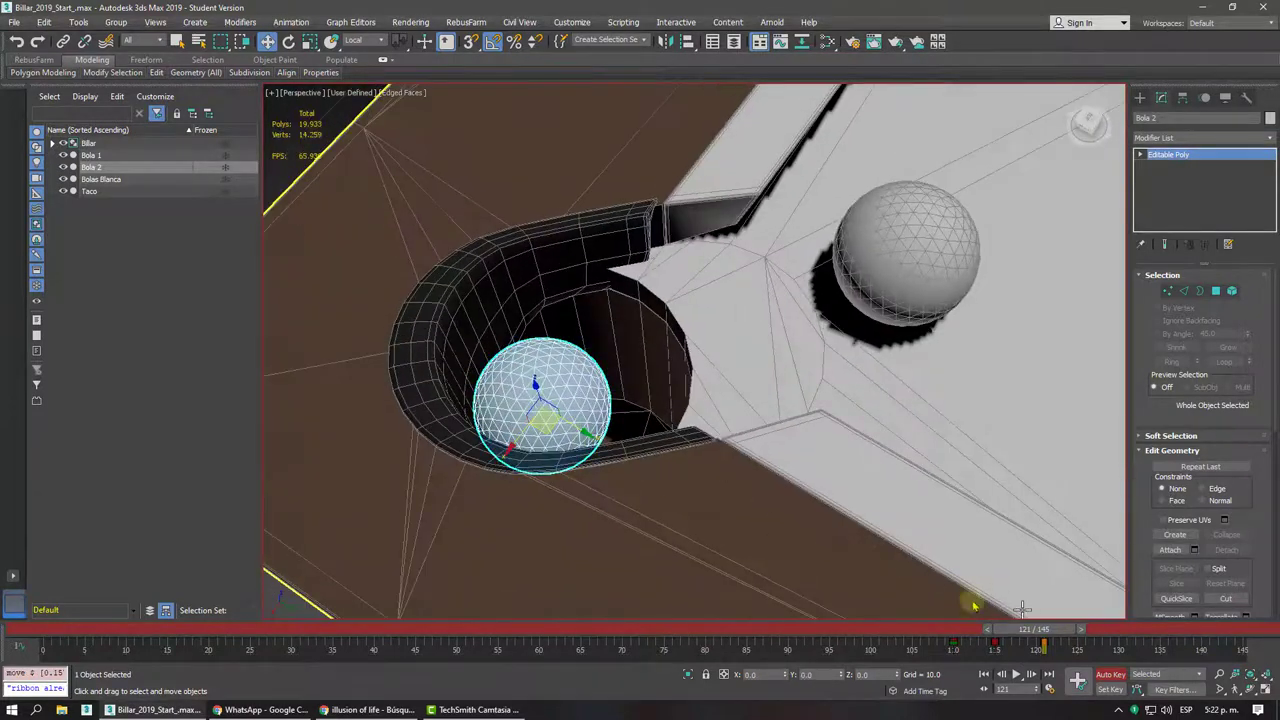
drag(1062, 640, 1066, 632)
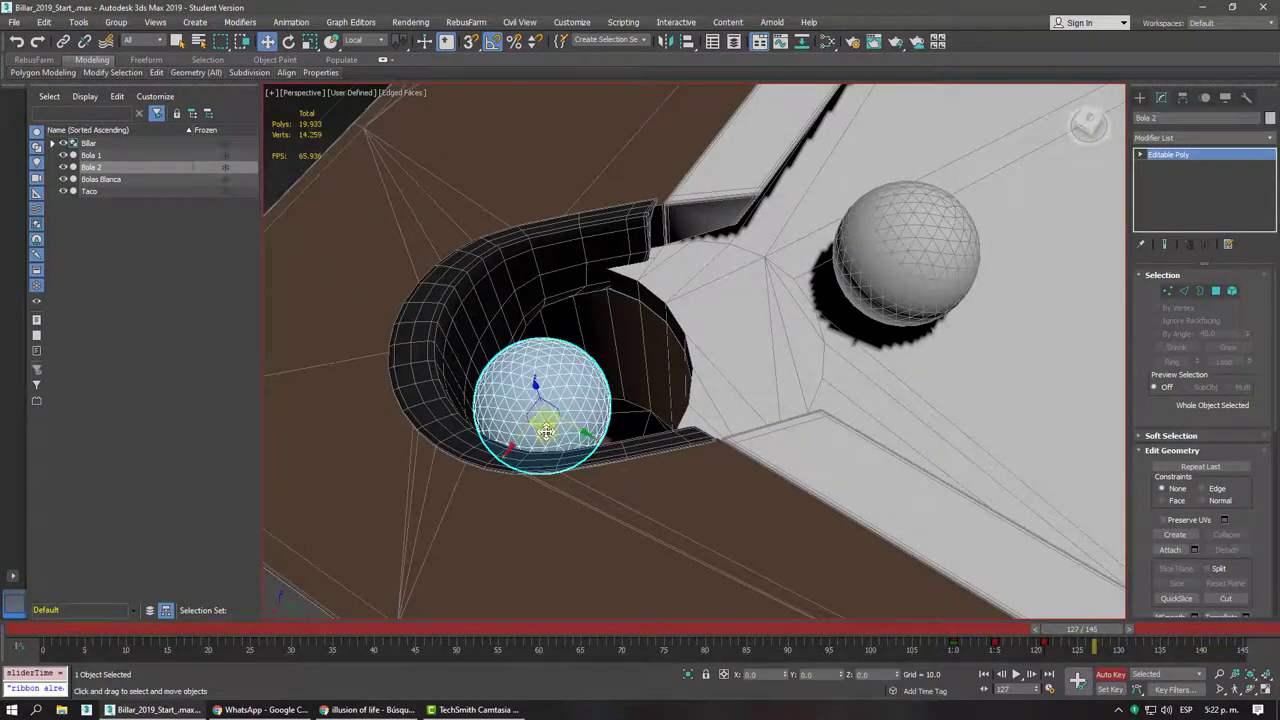
mouse_move(546, 432)
mouse_down()
mouse_move(579, 378)
mouse_move(603, 440)
mouse_up()
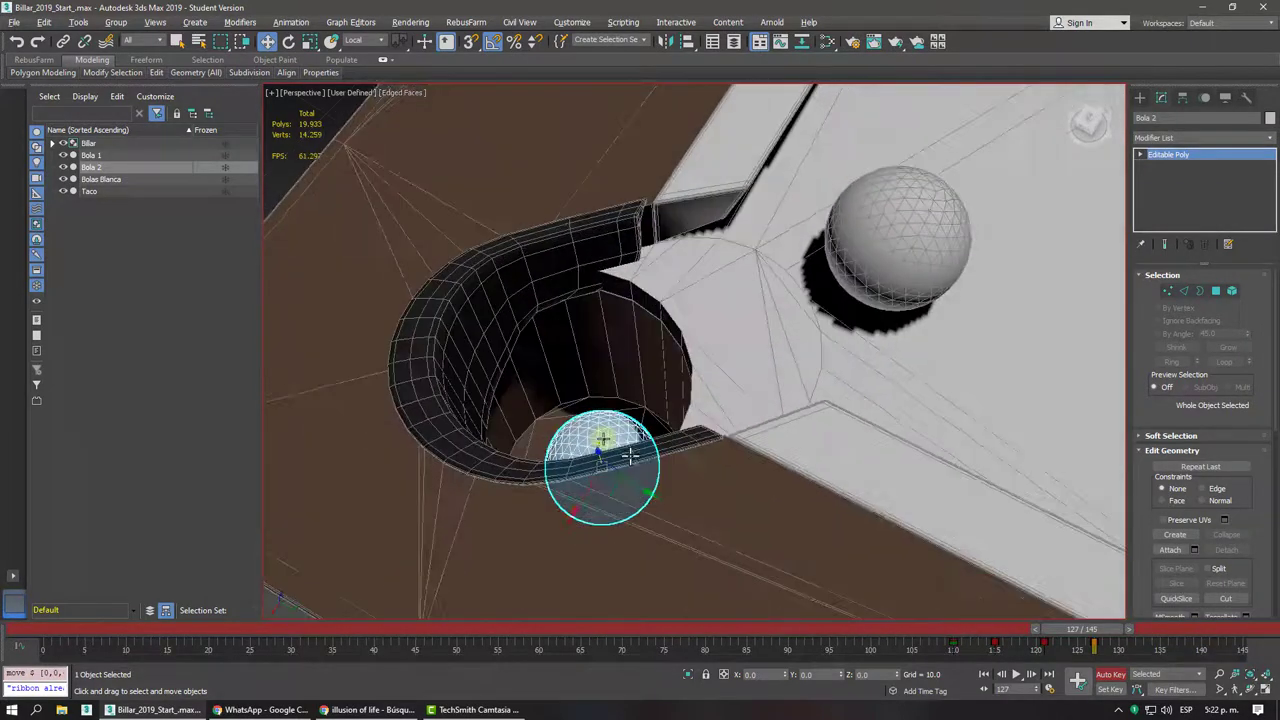
alt+middle_drag(630, 456, 862, 571)
mouse_move(1100, 645)
mouse_down()
mouse_move(1147, 609)
mouse_move(491, 628)
mouse_up()
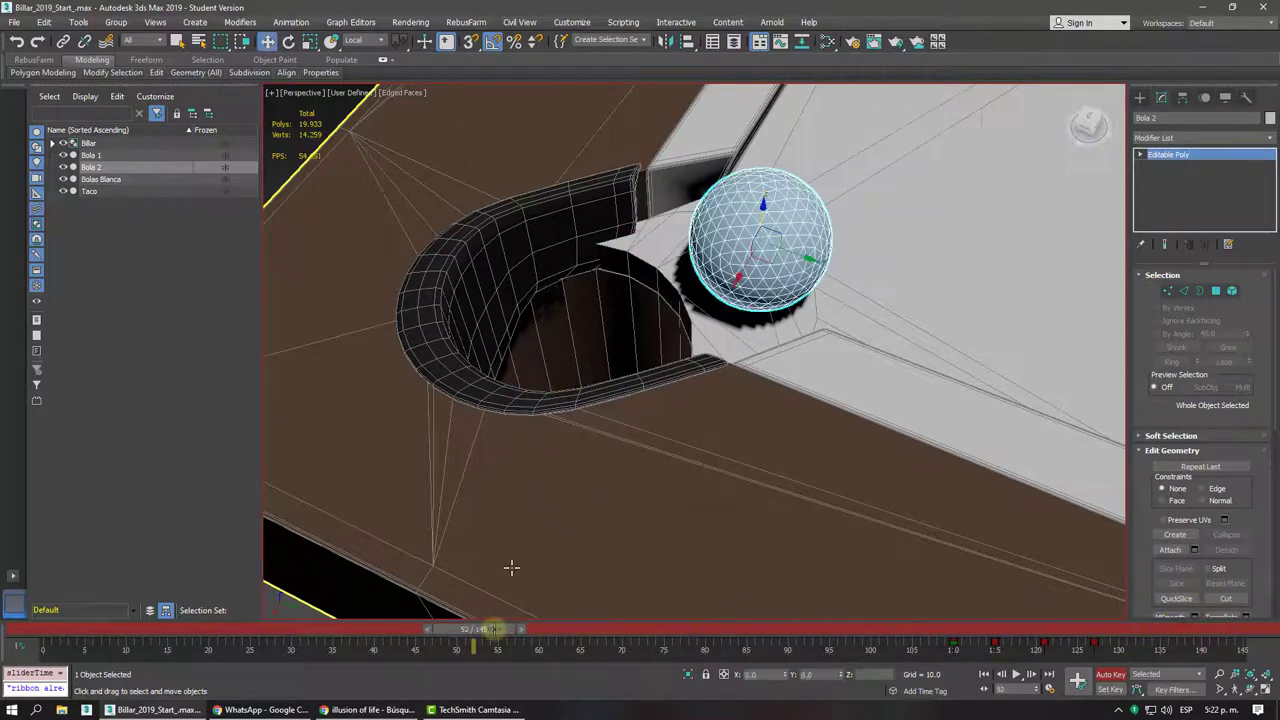
scroll(598, 392, down, 5)
- Dismiss the no-cameras warning and orbit to a frontal view of the table
alt+middle_drag(598, 392, 705, 340)
key(c)
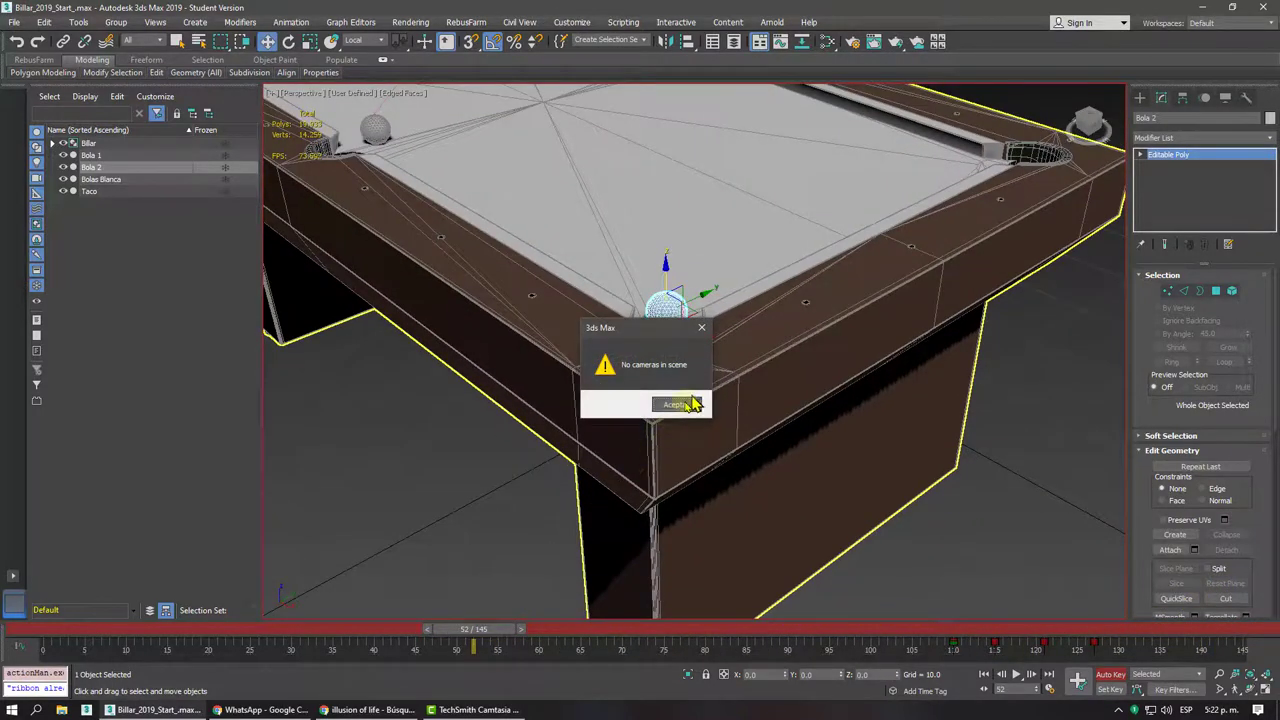
click(693, 404)
scroll(686, 400, down, 5)
scroll(686, 400, up, 5)
scroll(686, 400, up, 3)
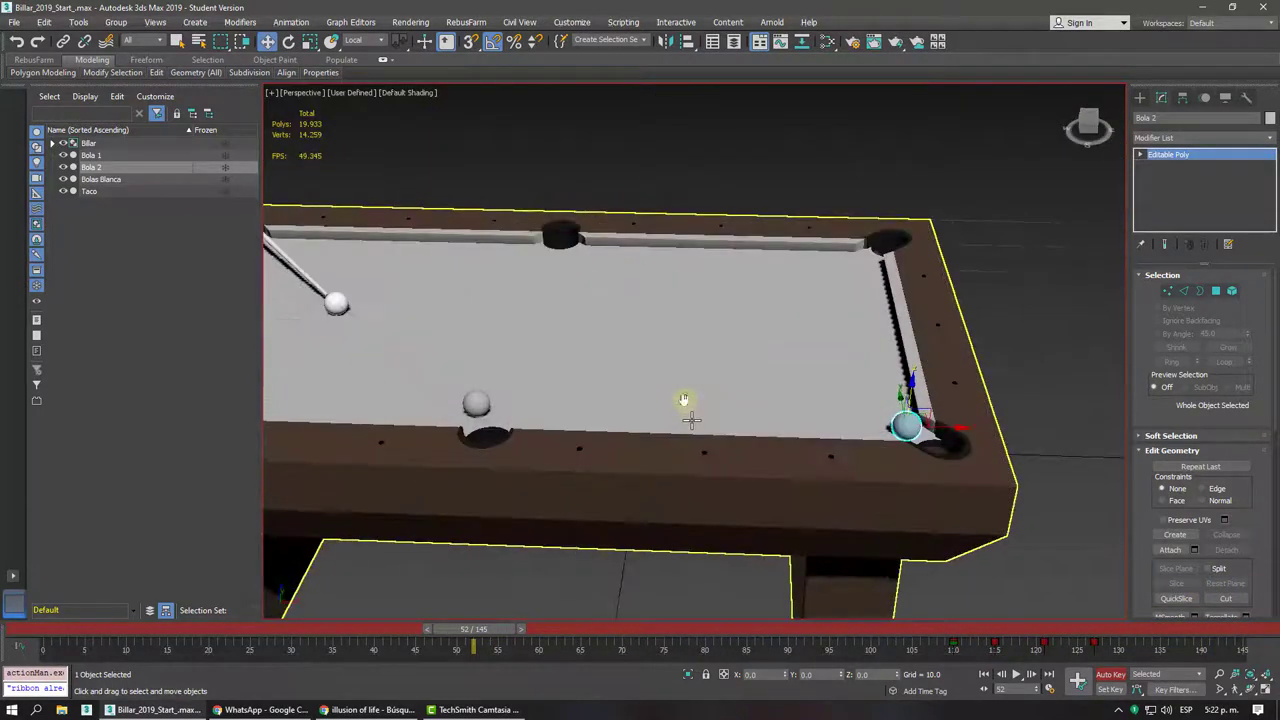
alt+middle_drag(684, 400, 743, 437)
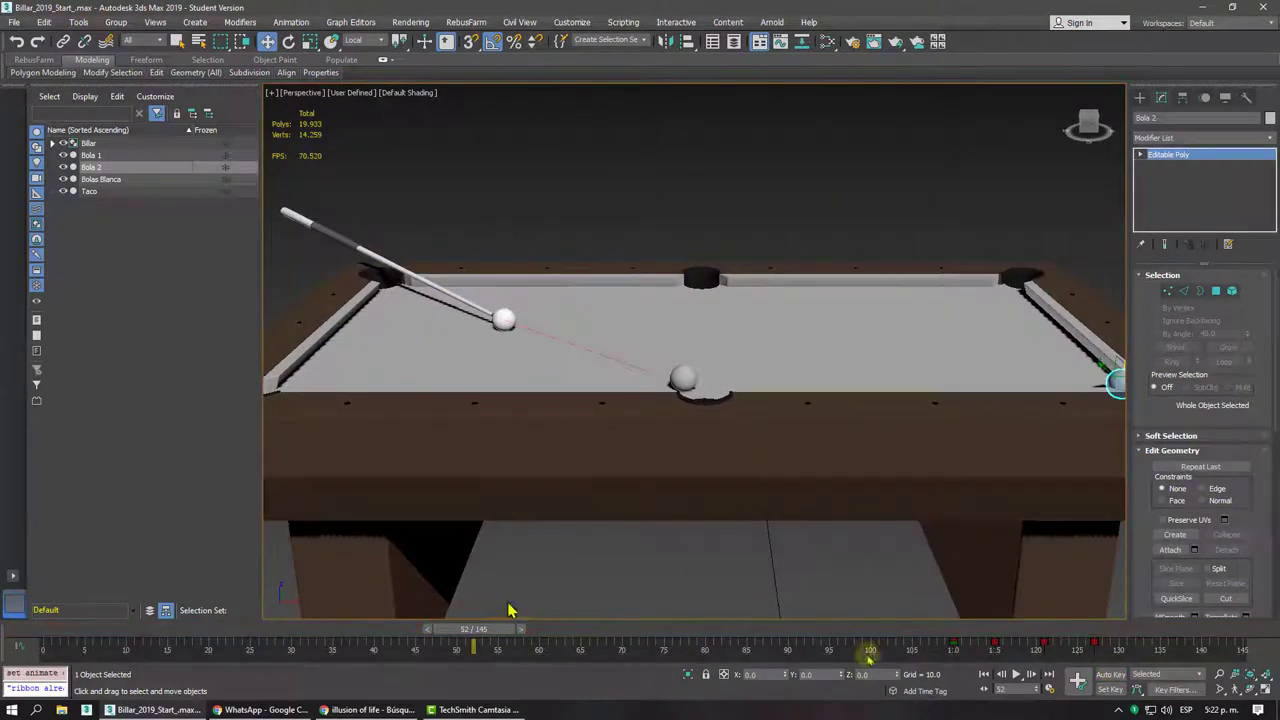
- Replay the shot from frame 0, stop it, and open the mini Curve Editor
key(Home)
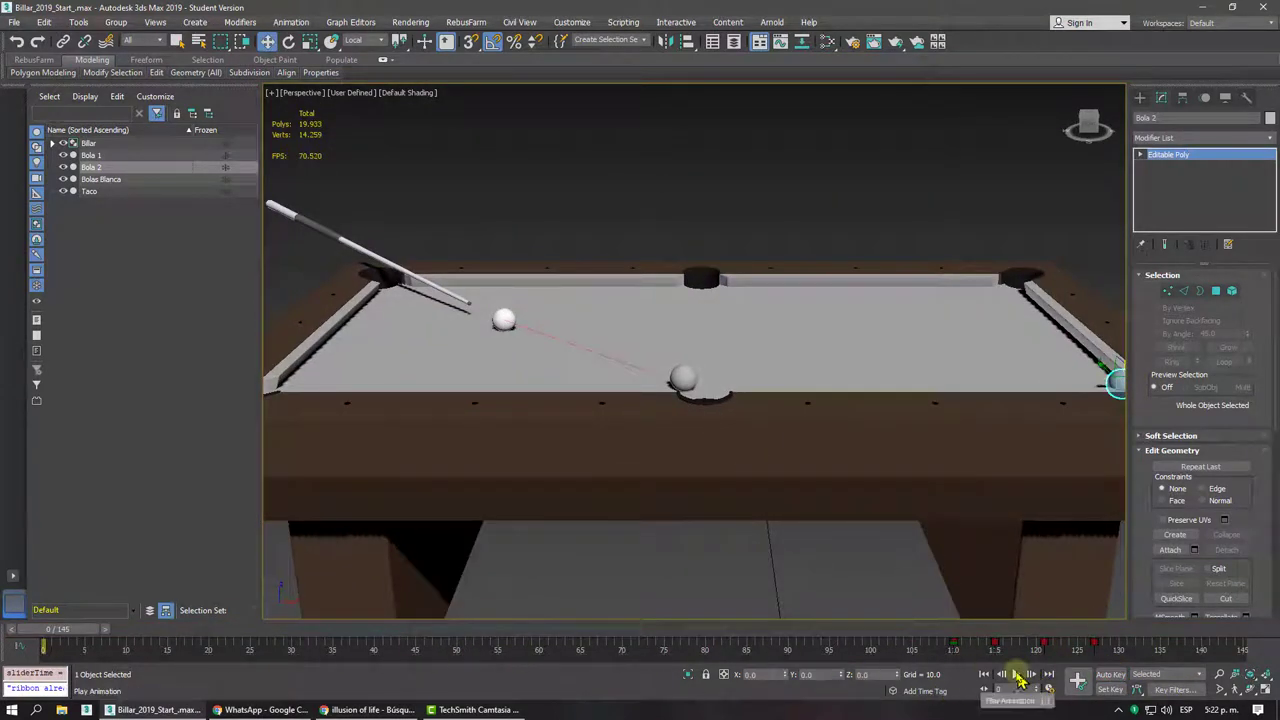
click(1016, 674)
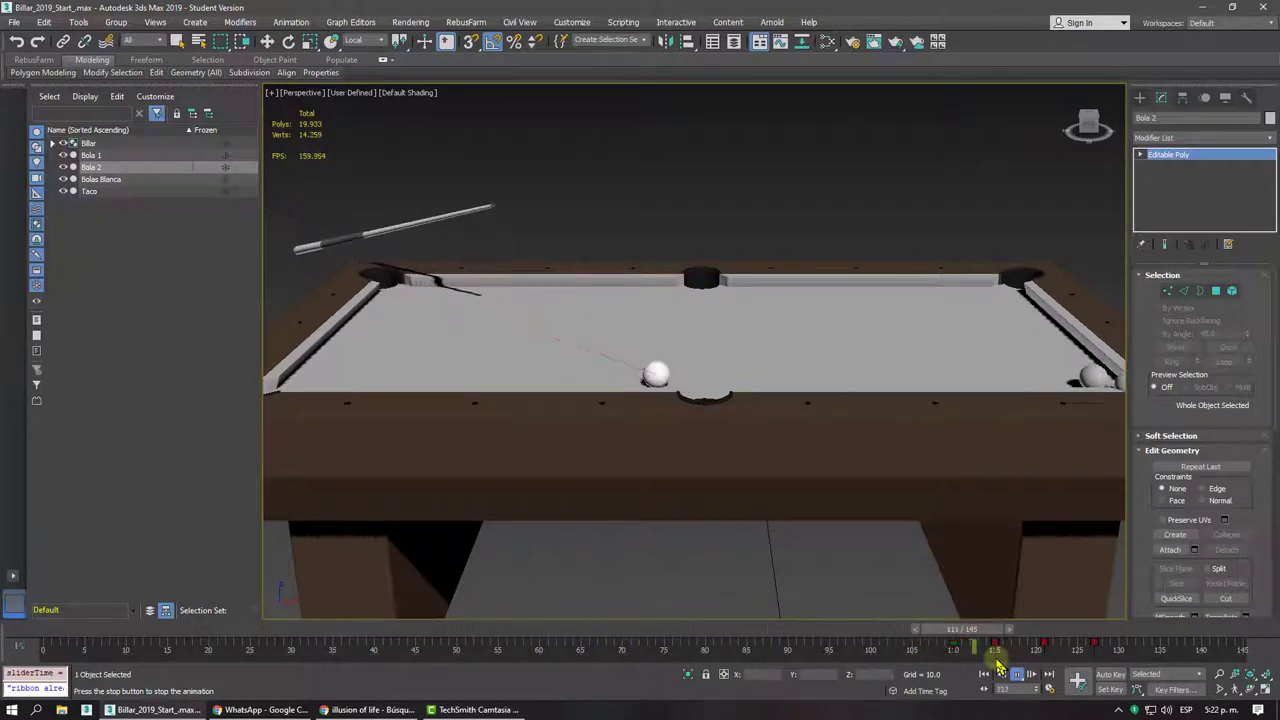
alt+middle_drag(1005, 531, 663, 377)
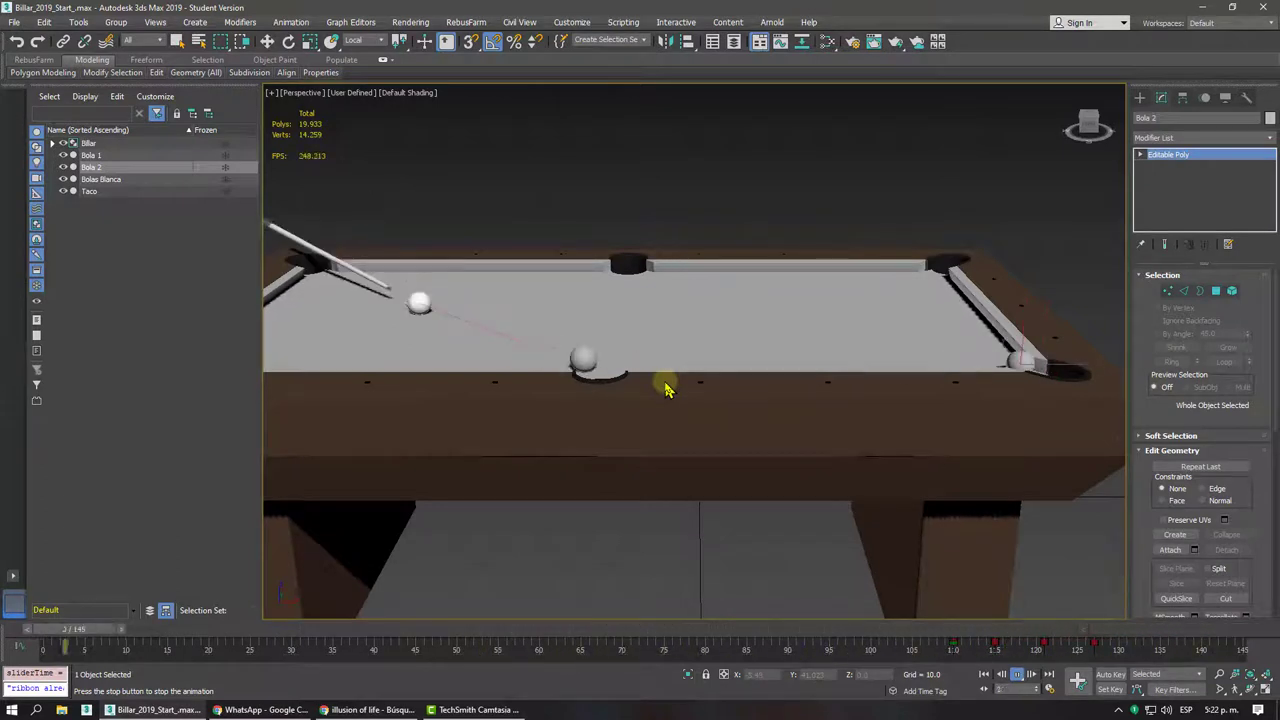
click(1016, 674)
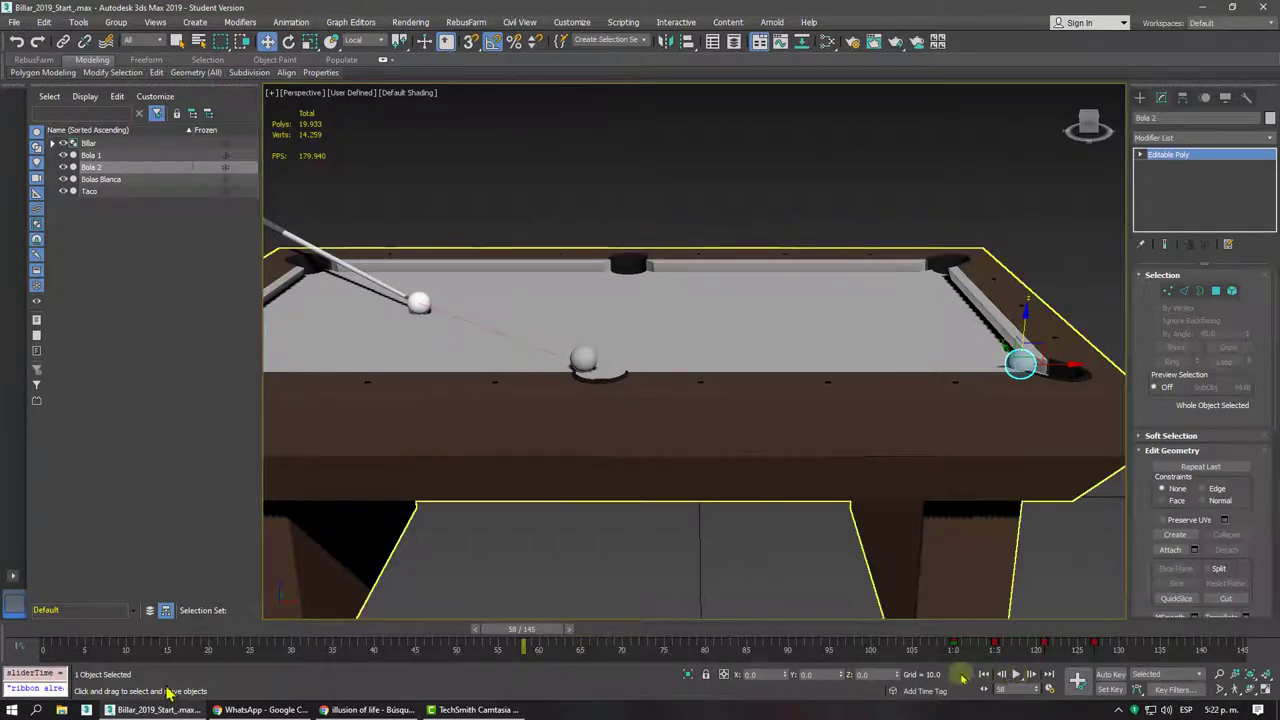
click(24, 650)
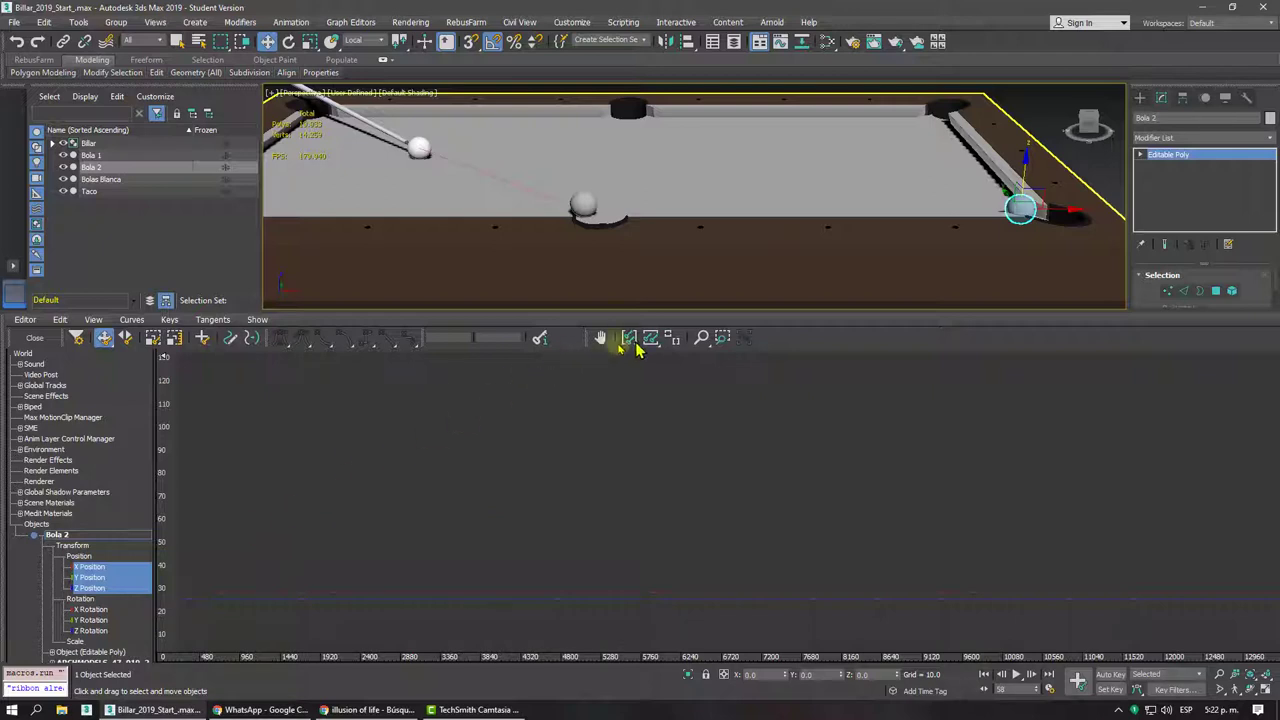
- Frame Bola 2's position curves, set its final keys to linear, and close the editor
click(650, 337)
drag(711, 480, 570, 543)
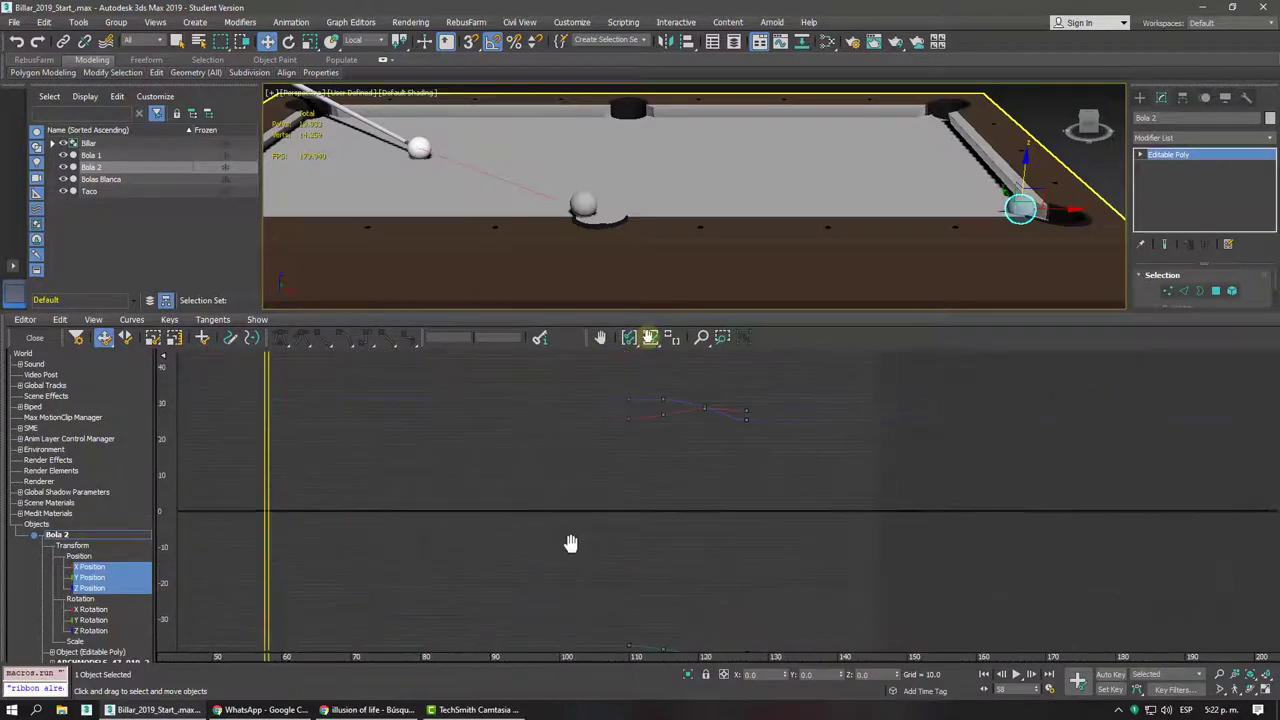
drag(608, 423, 600, 366)
right_click(598, 378)
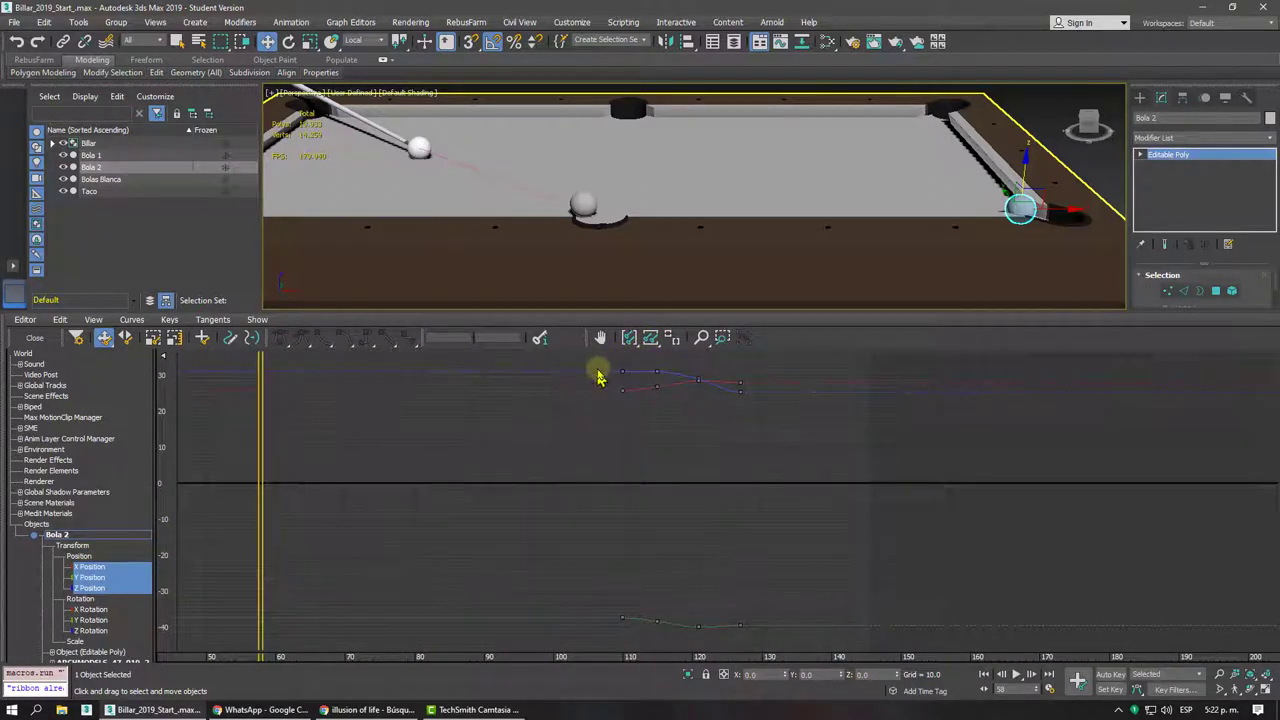
drag(790, 665, 790, 660)
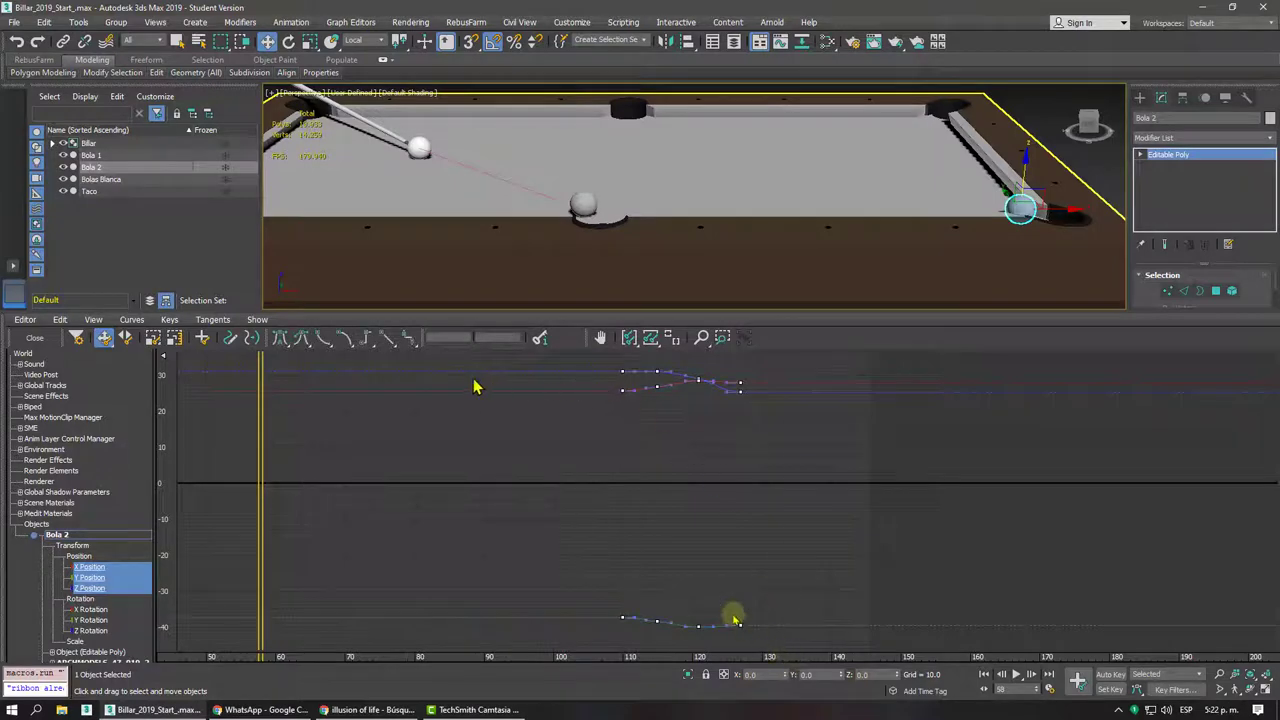
click(390, 342)
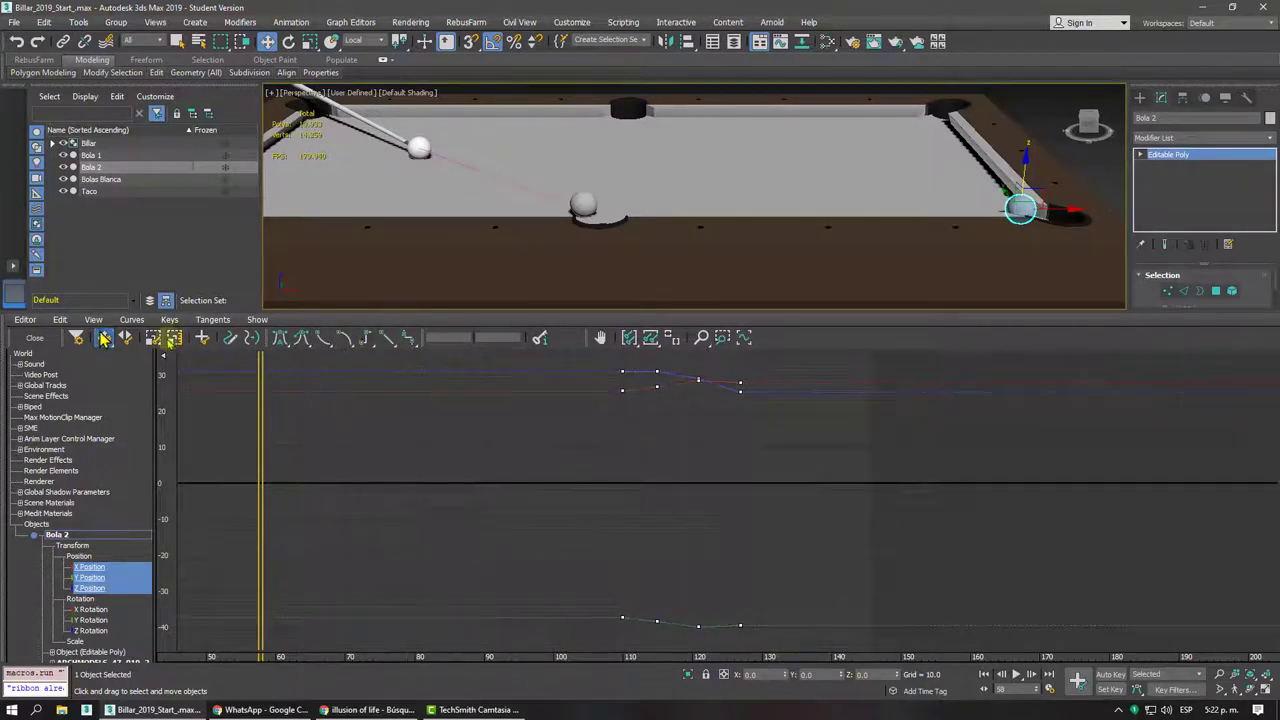
click(35, 340)
- Rewind and replay the shot, stopping at frame 65, then view the table from above
drag(160, 638, 40, 628)
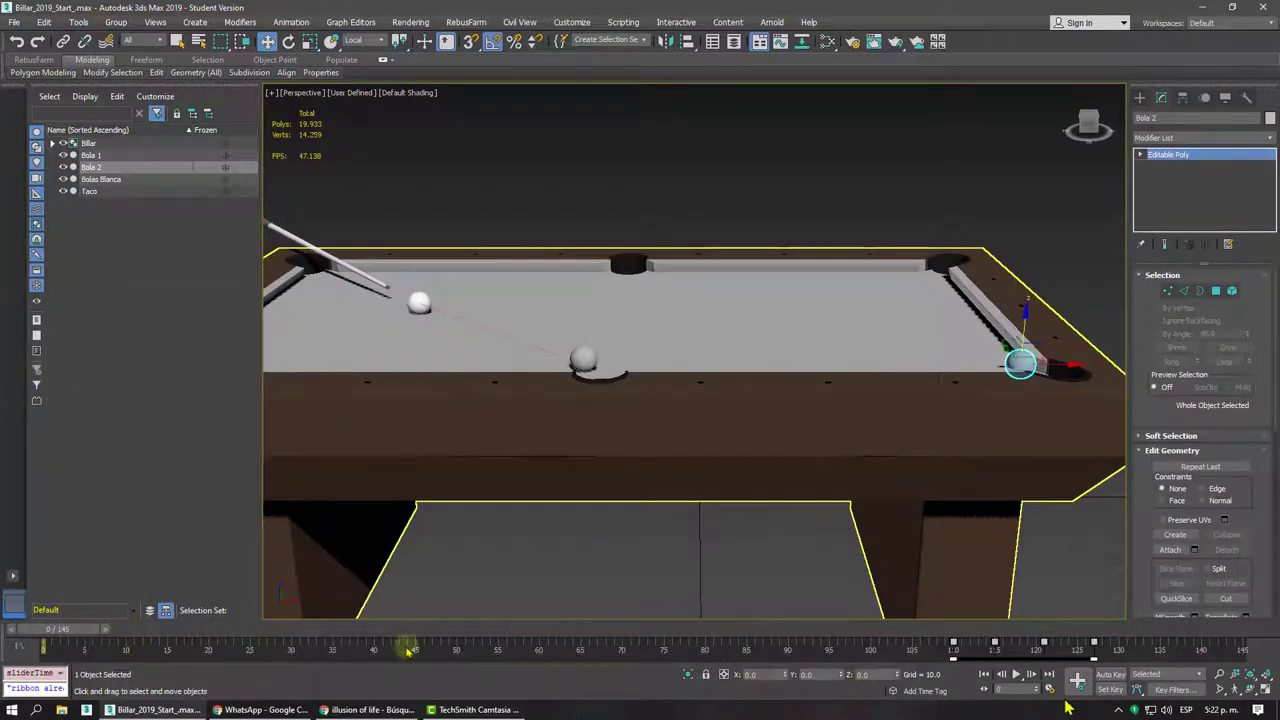
click(1015, 676)
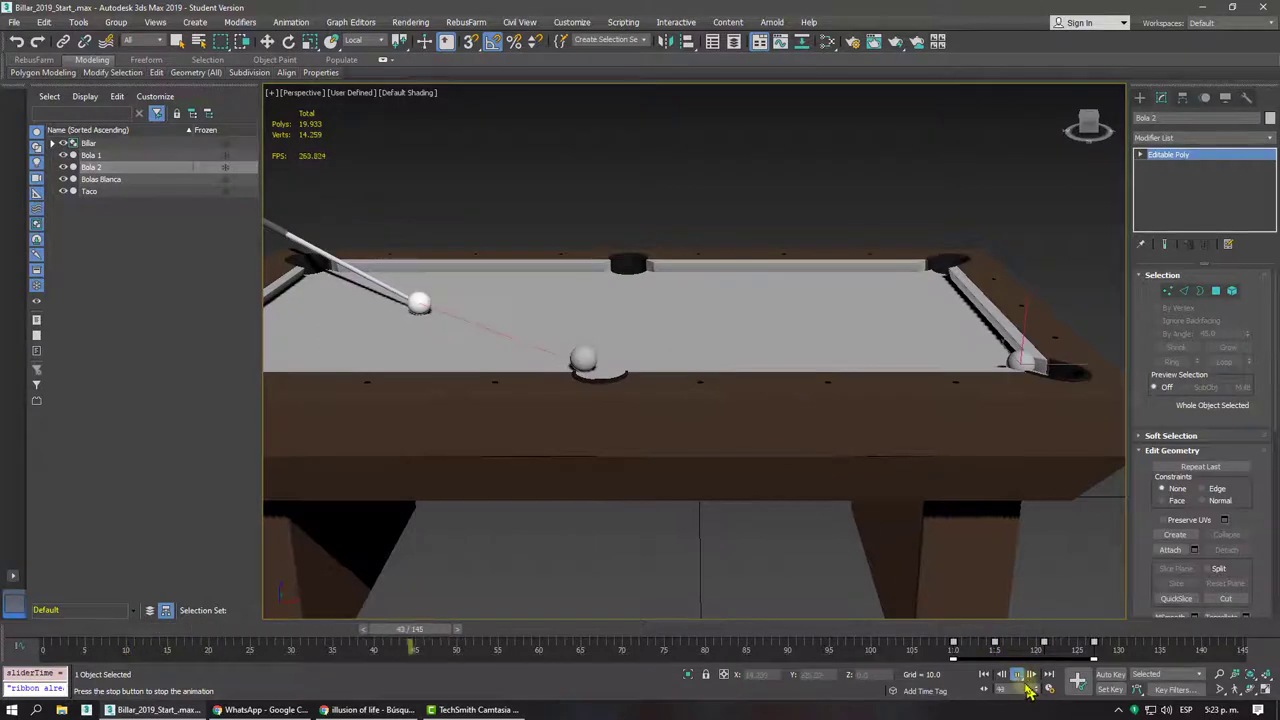
click(1017, 675)
key(w)
mouse_move(668, 338)
alt+middle_down()
mouse_move(591, 337)
mouse_move(487, 521)
mouse_move(543, 466)
alt+middle_up()
scroll(638, 262, up, 3)
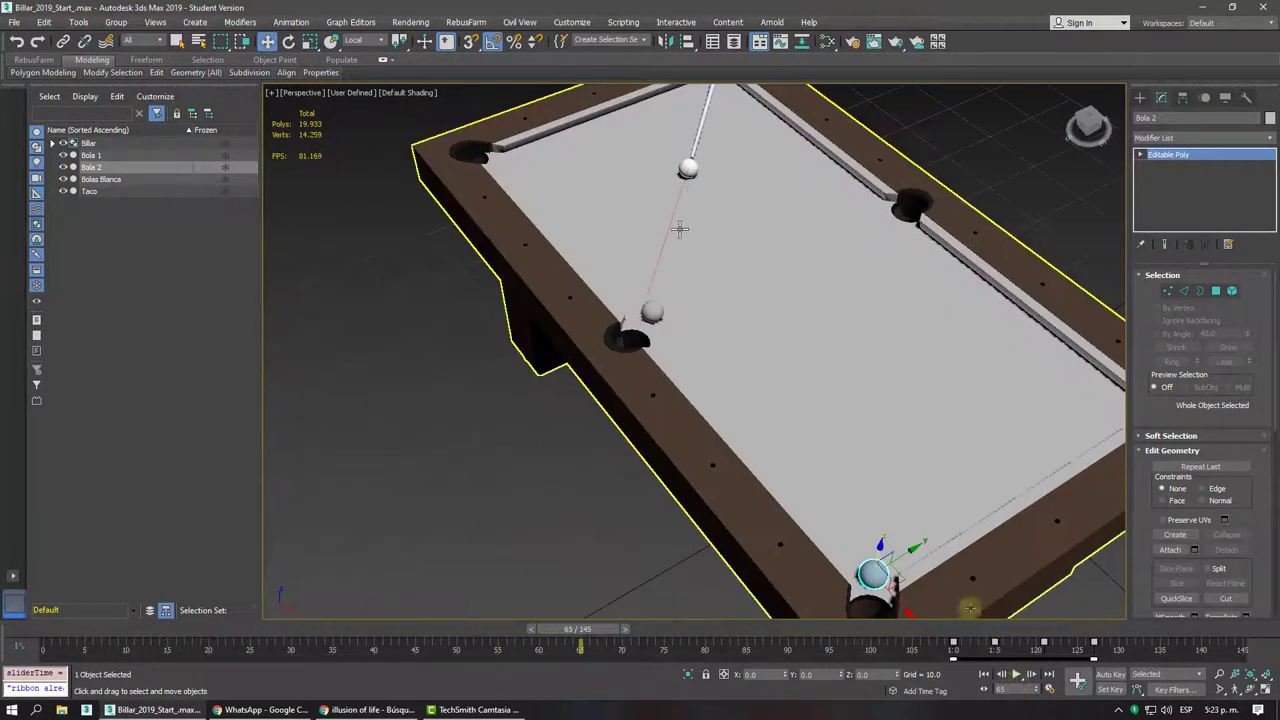
- Enable Motion Path display in the white ball Bolas Blanca's Object Properties
click(687, 167)
right_click(686, 170)
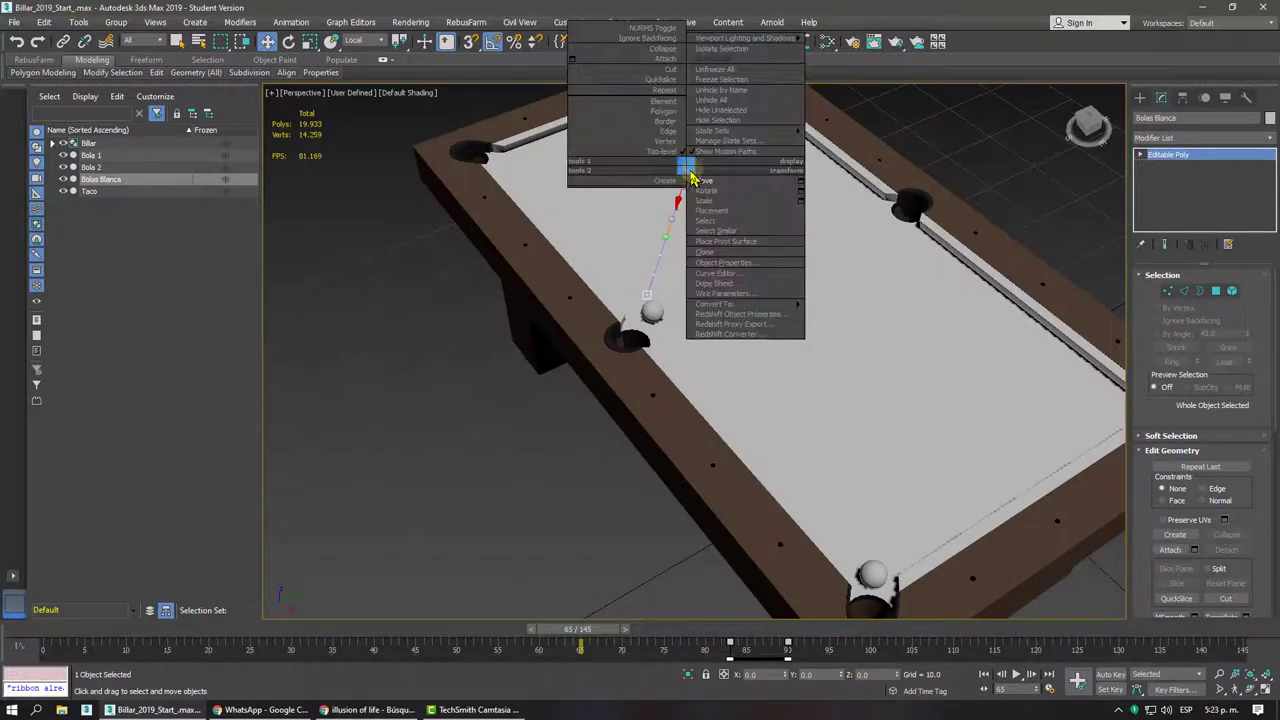
click(720, 264)
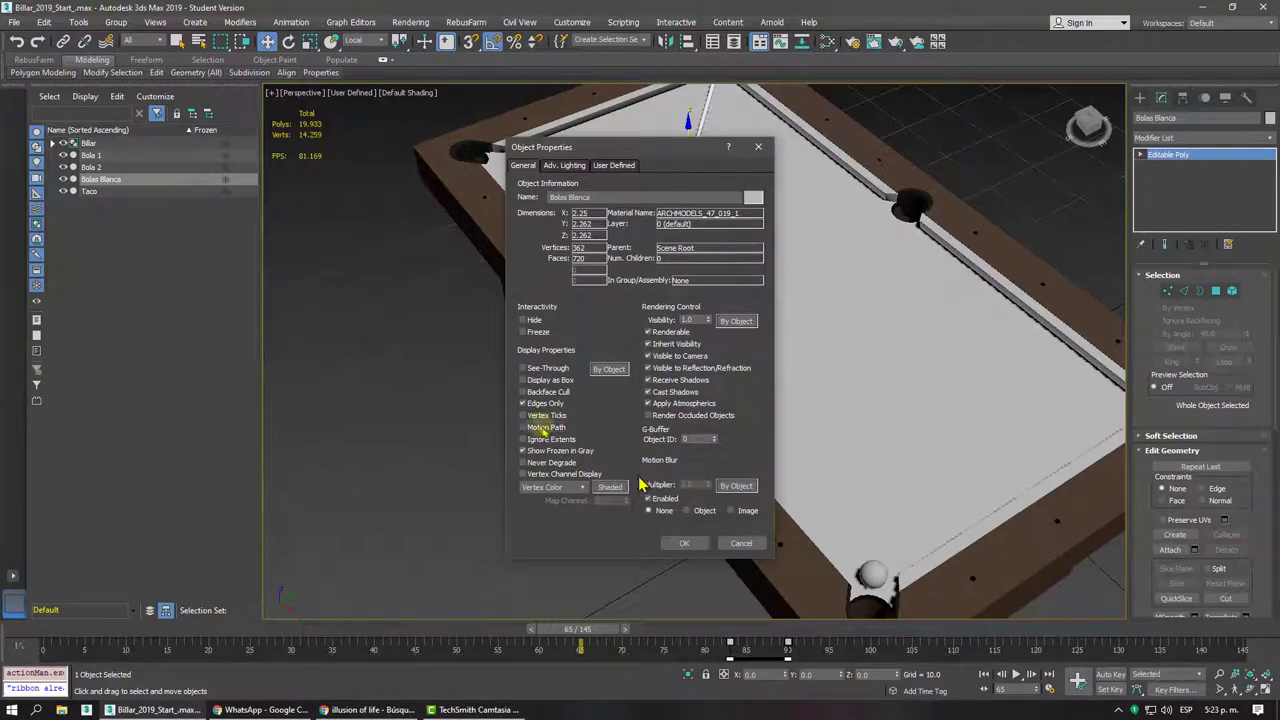
click(686, 545)
- Orbit around the table and scrub back to frame 30 to review the trajectory
alt+middle_drag(687, 541, 688, 541)
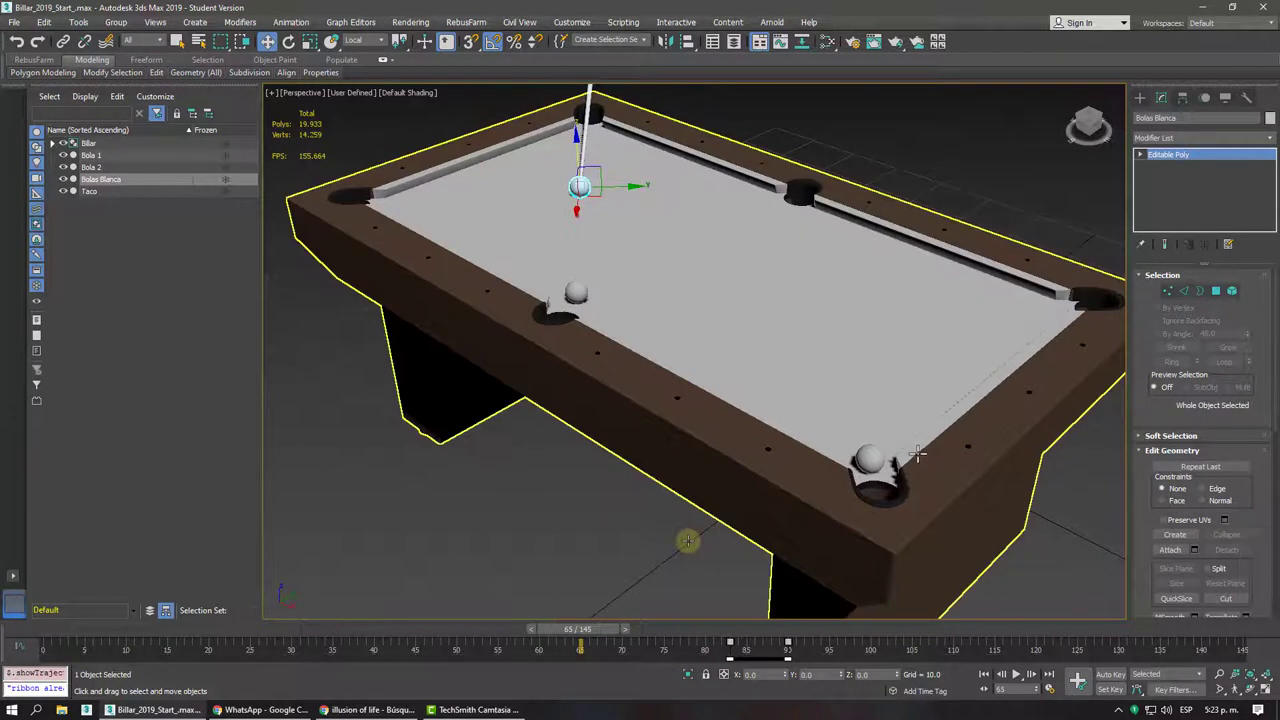
mouse_move(663, 414)
alt+middle_down()
mouse_move(660, 363)
mouse_move(594, 277)
alt+middle_up()
mouse_move(671, 523)
alt+middle_down()
mouse_move(366, 157)
mouse_move(576, 272)
mouse_move(792, 342)
mouse_move(797, 303)
mouse_move(839, 322)
alt+middle_up()
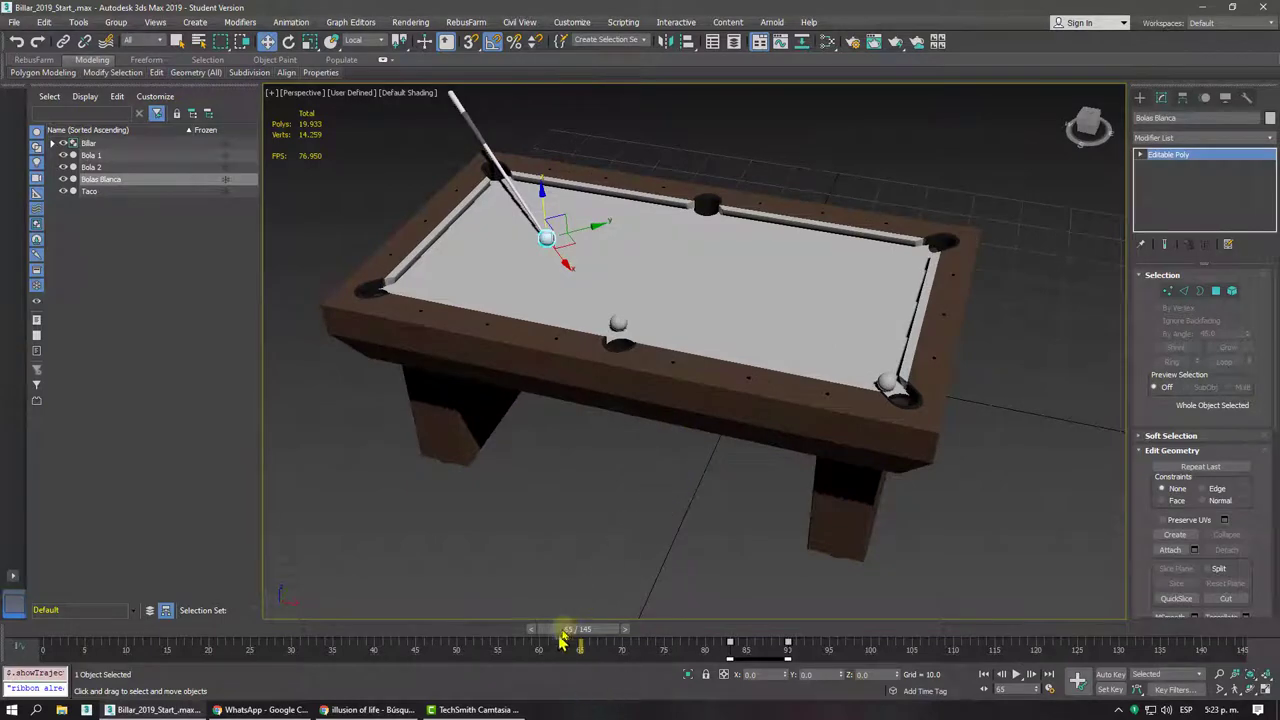
drag(562, 641, 290, 641)
mouse_move(686, 457)
alt+middle_down()
mouse_move(843, 385)
mouse_move(1006, 213)
alt+middle_up()
click(1140, 97)
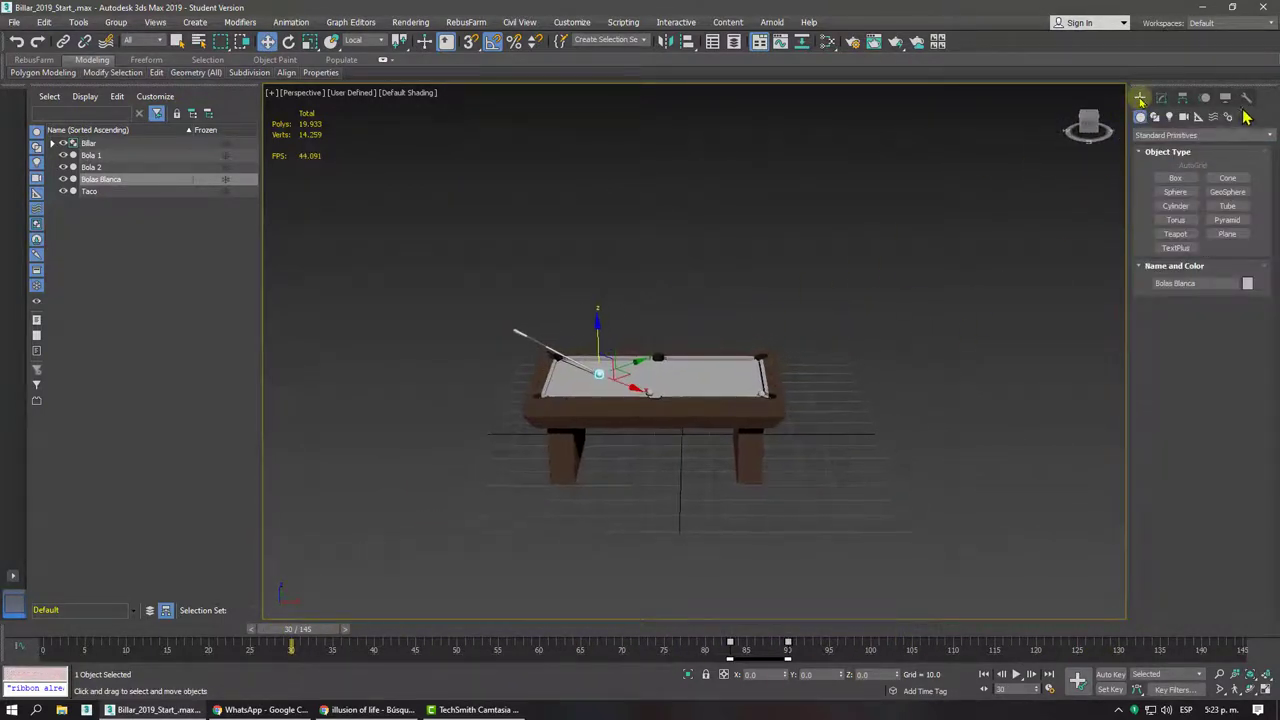
mouse_move(862, 262)
alt+middle_down()
mouse_move(739, 314)
mouse_move(677, 317)
mouse_move(726, 294)
mouse_move(683, 357)
mouse_move(705, 360)
mouse_move(690, 380)
alt+middle_up()
scroll(710, 360, up, 2)
scroll(712, 361, up, 2)
scroll(714, 361, up, 3)
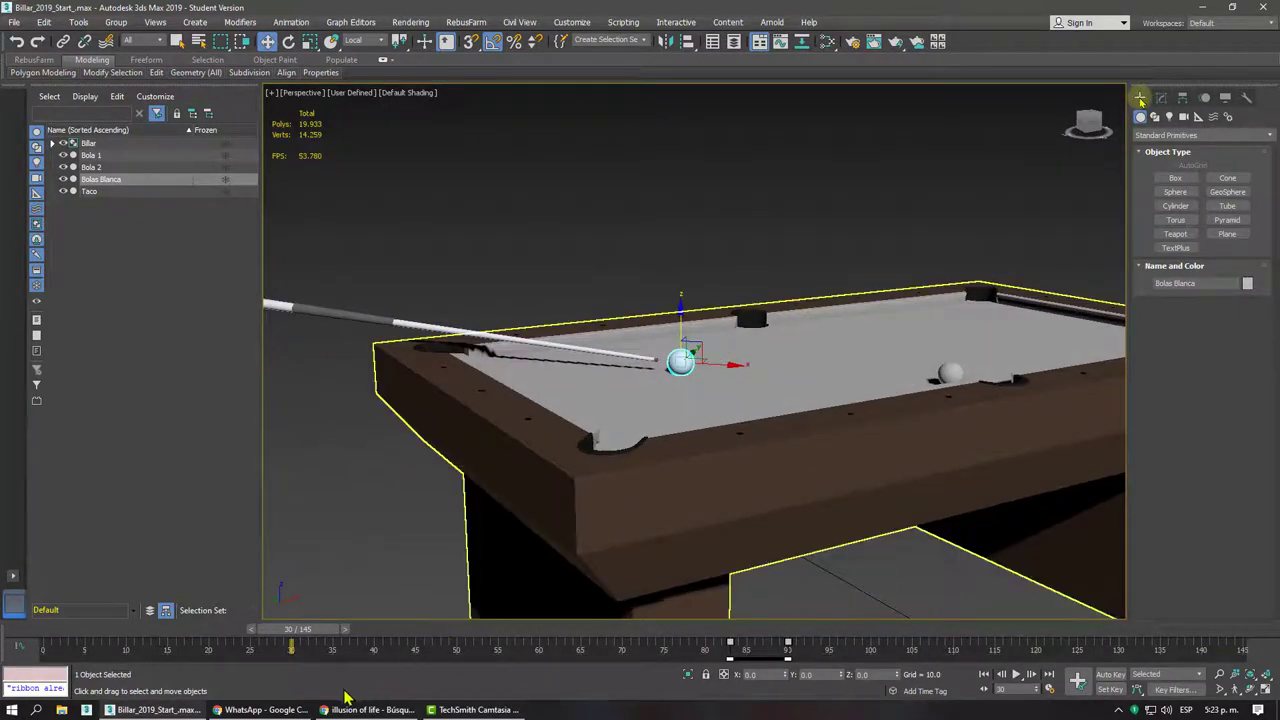
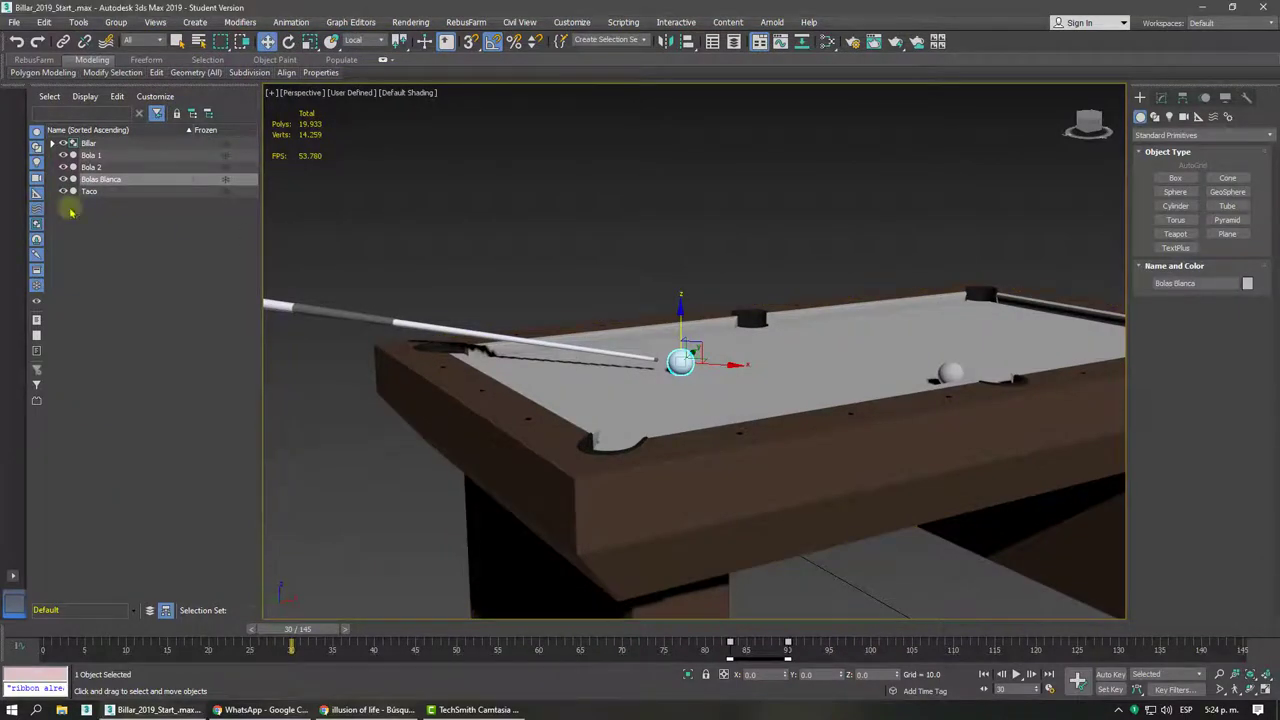
- In the Top view, create PhysCamera001 below-left of the table, aimed at it
middle_drag(563, 338, 523, 334)
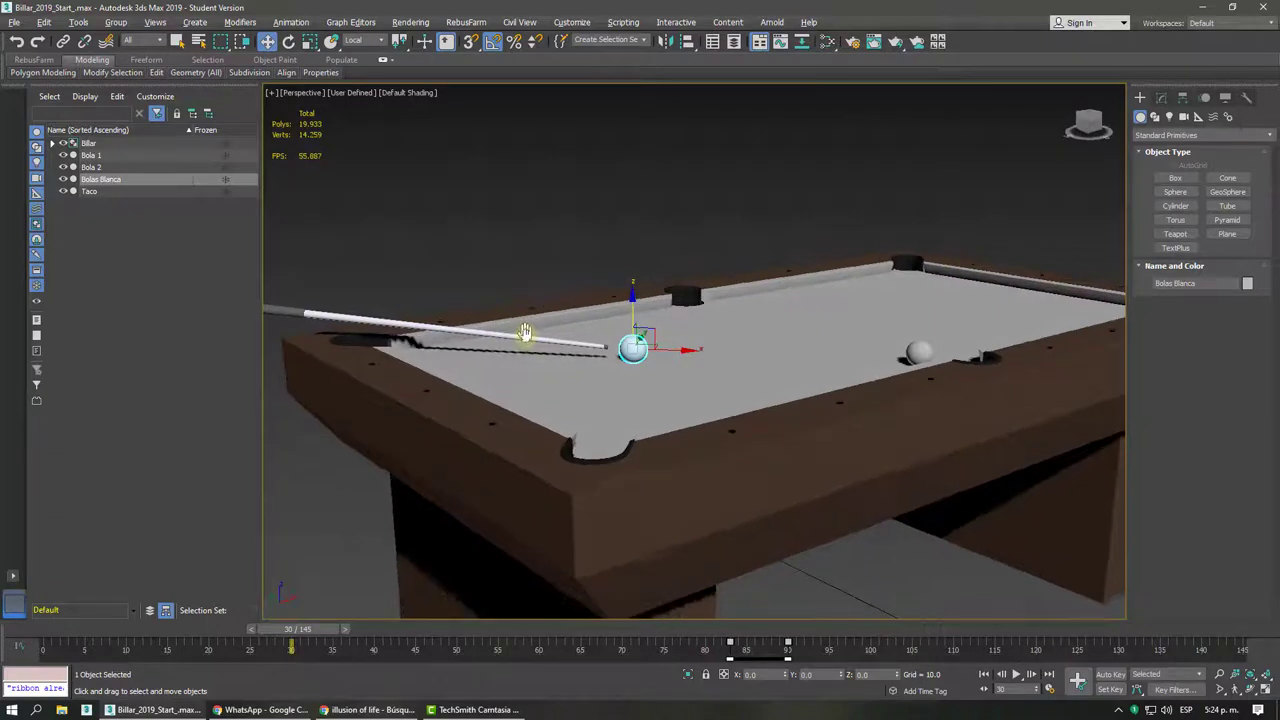
click(445, 193)
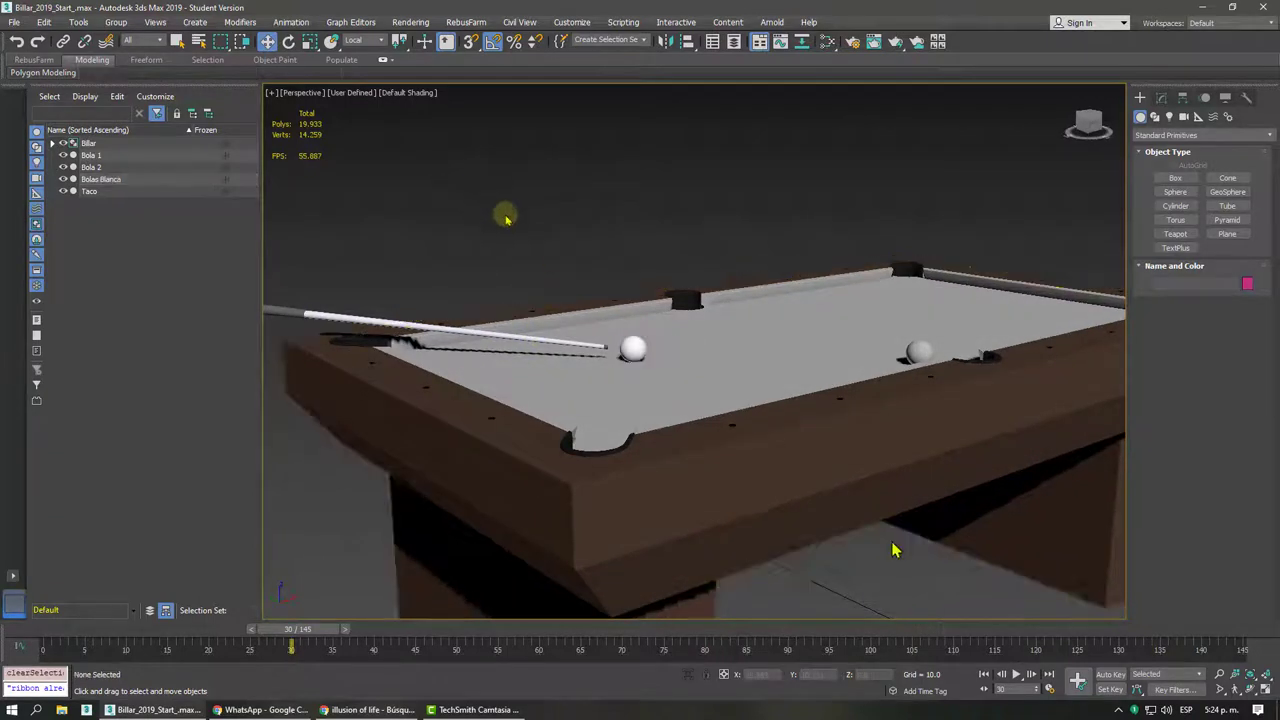
key(t)
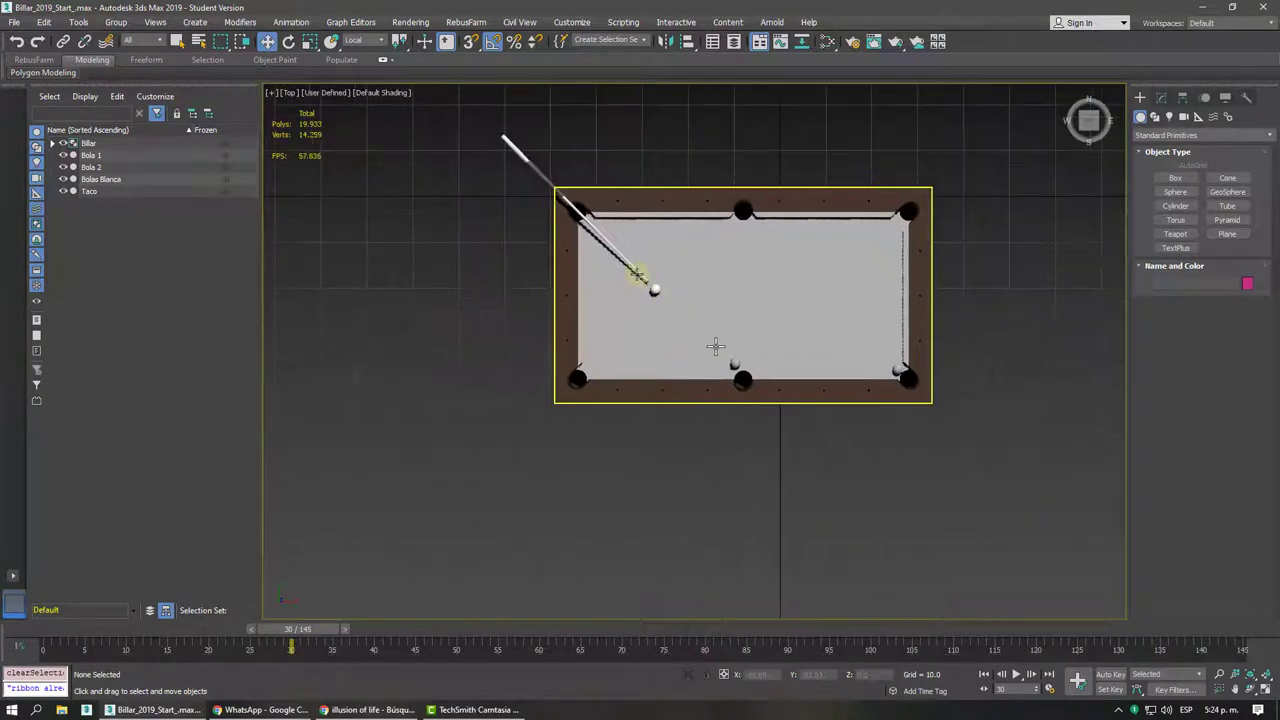
click(1170, 117)
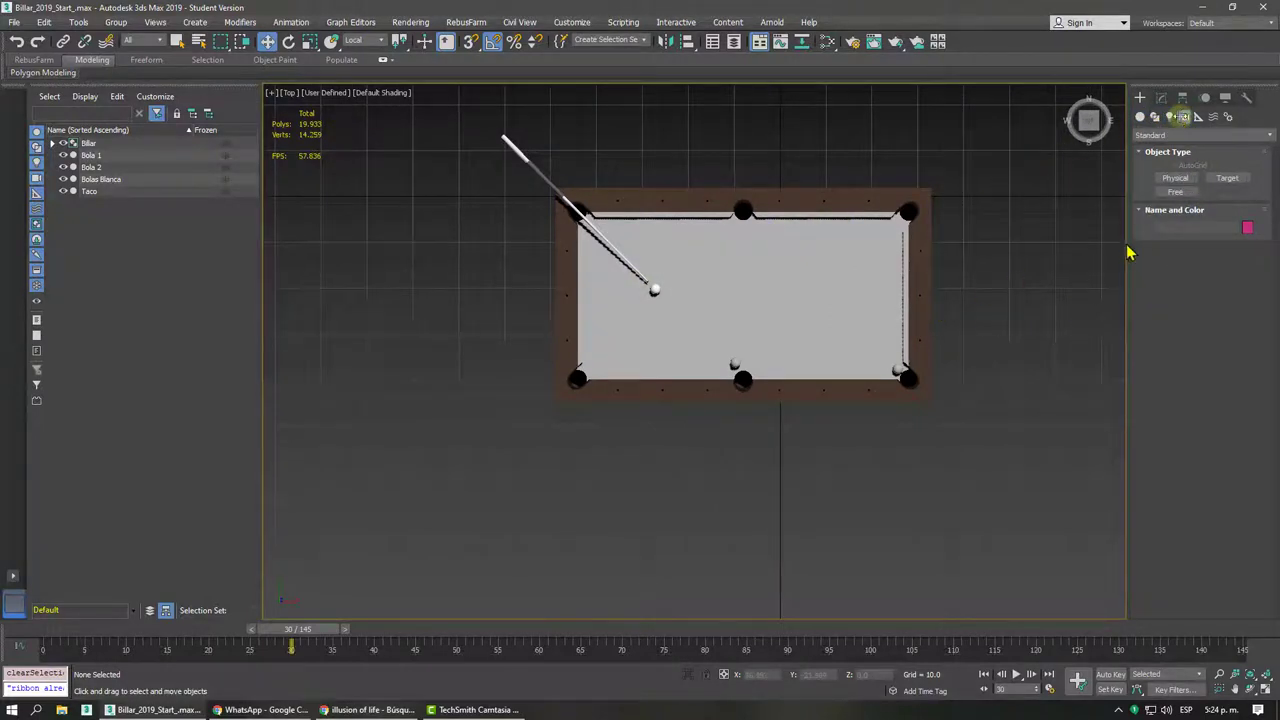
click(1182, 180)
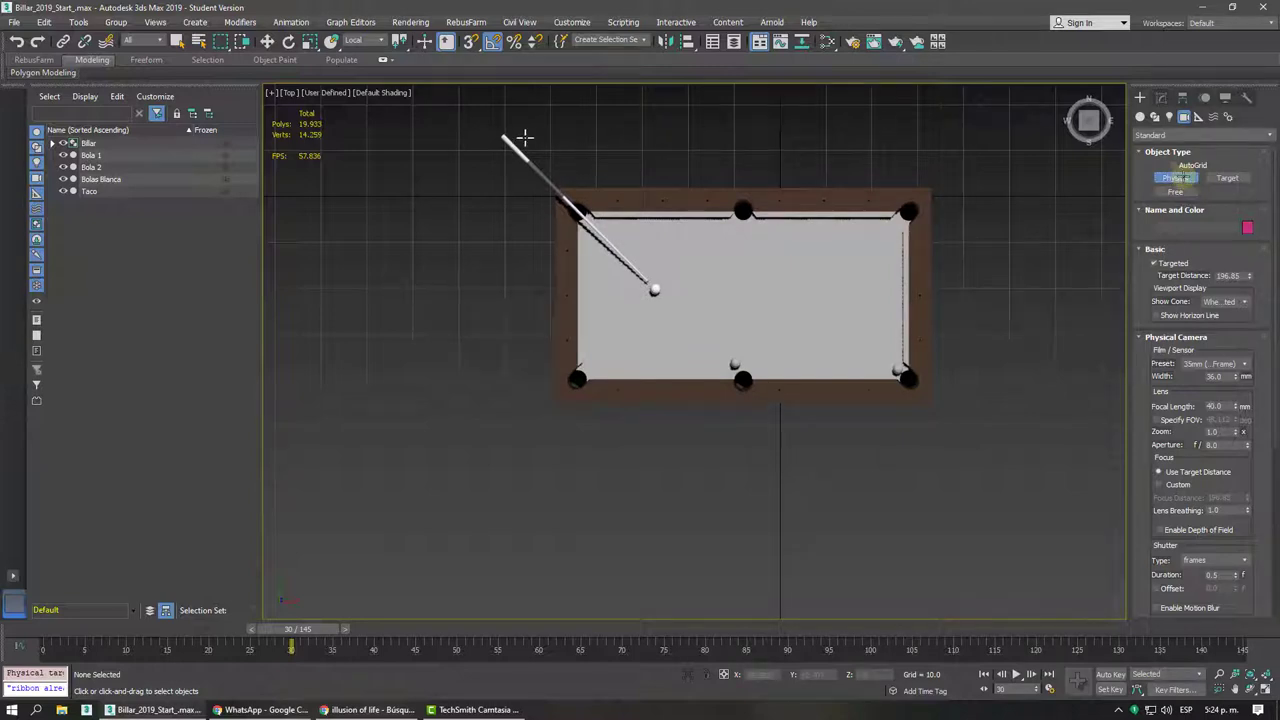
drag(424, 508, 624, 320)
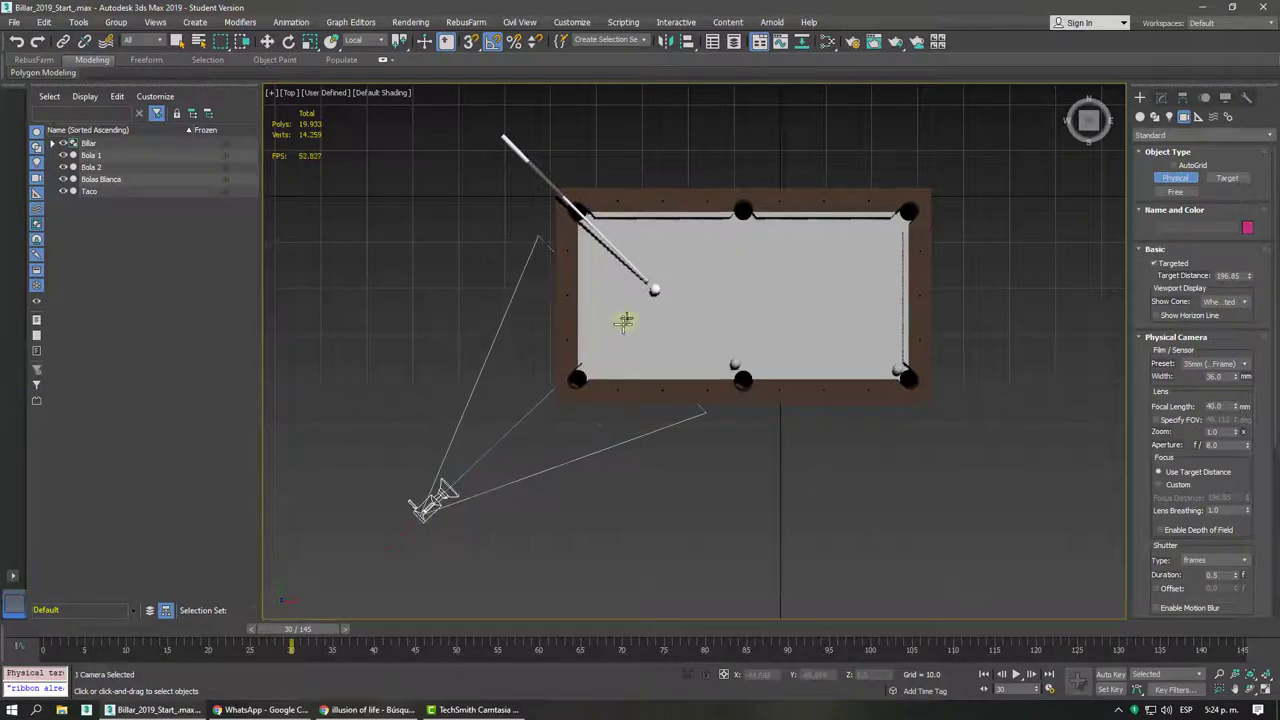
key(w)
key(p)
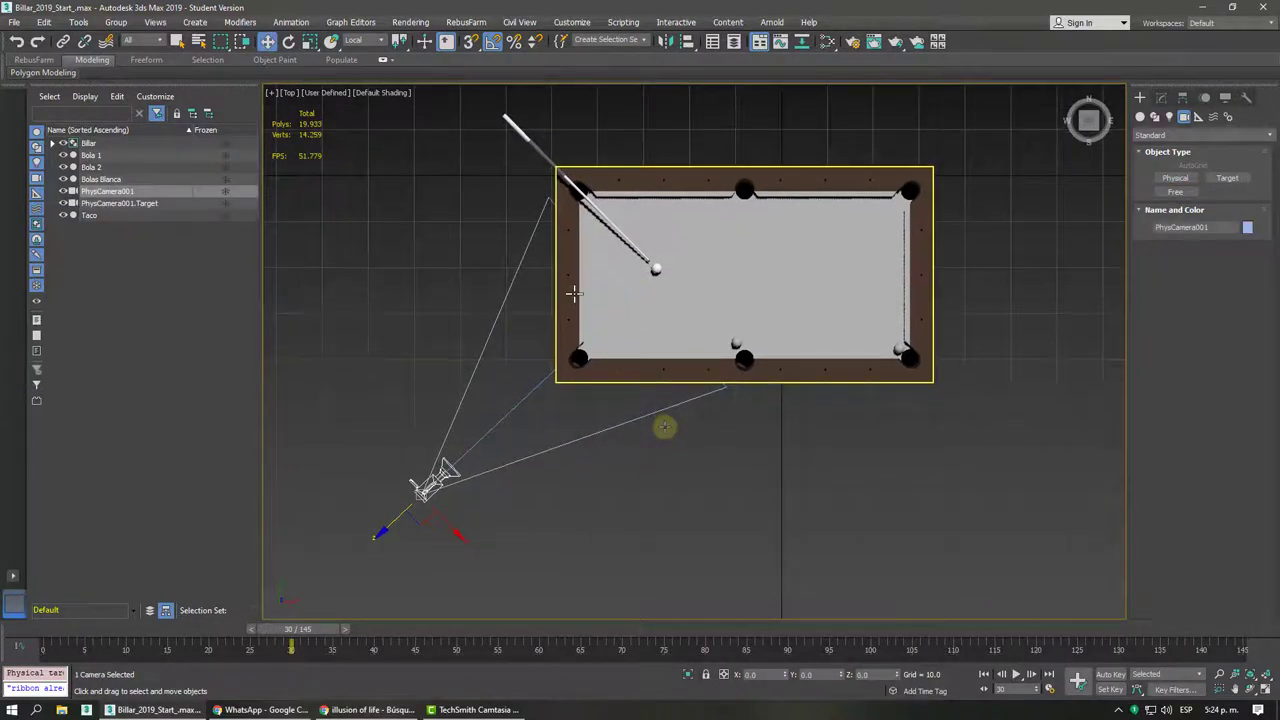
alt+middle_drag(665, 430, 757, 547)
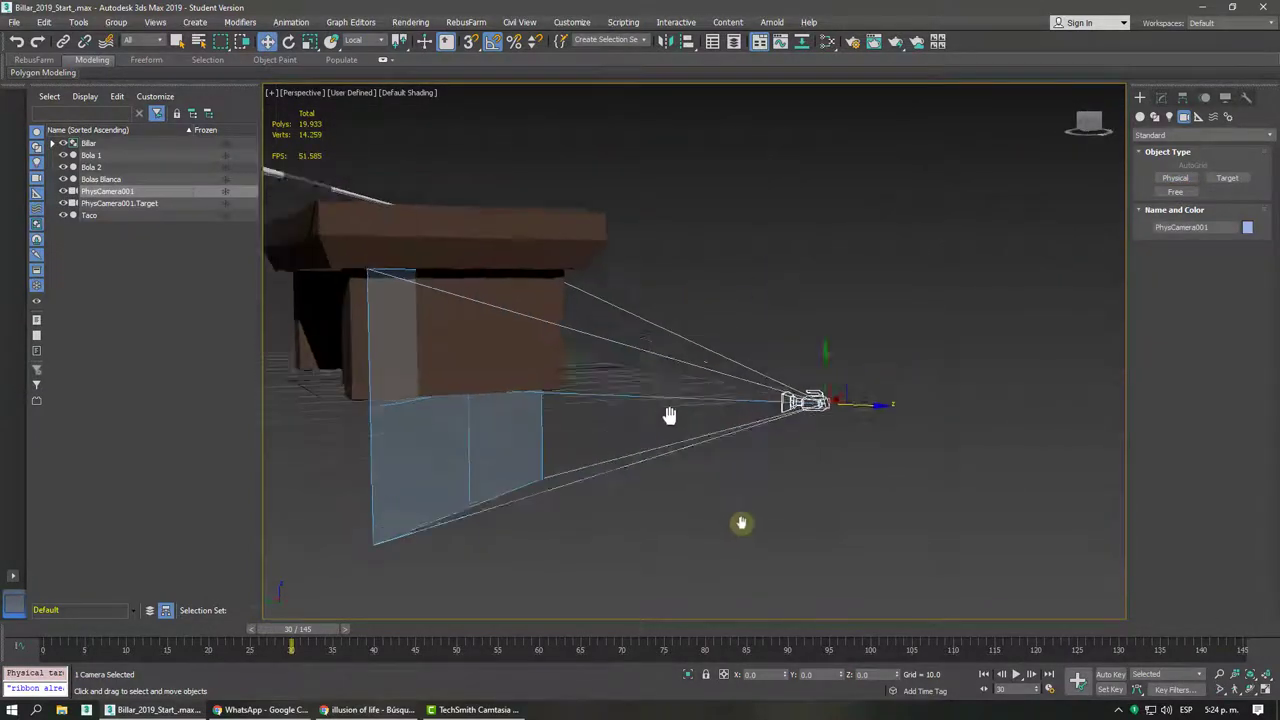
- Select the camera with its target, reposition them, and switch to wireframe display
click(709, 408)
click(727, 497)
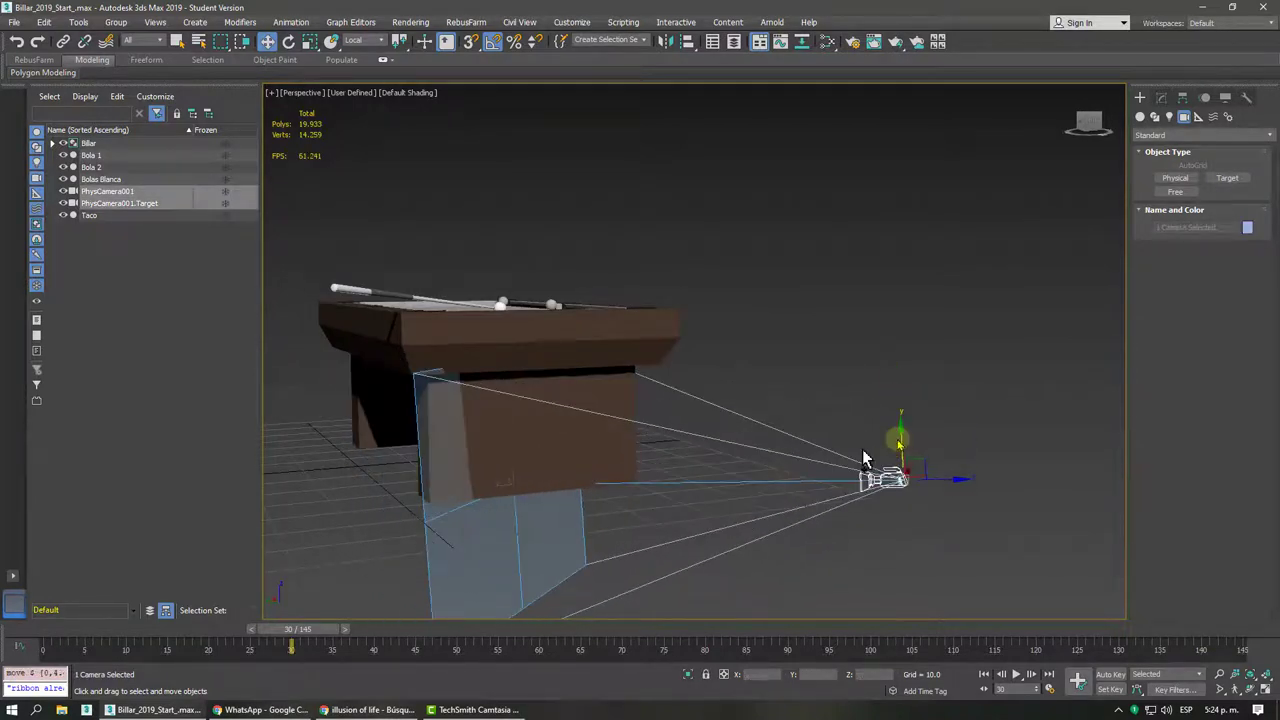
drag(905, 466, 886, 500)
mouse_move(814, 437)
alt+middle_down()
mouse_move(918, 470)
mouse_move(766, 503)
mouse_move(806, 508)
alt+middle_up()
key(F3)
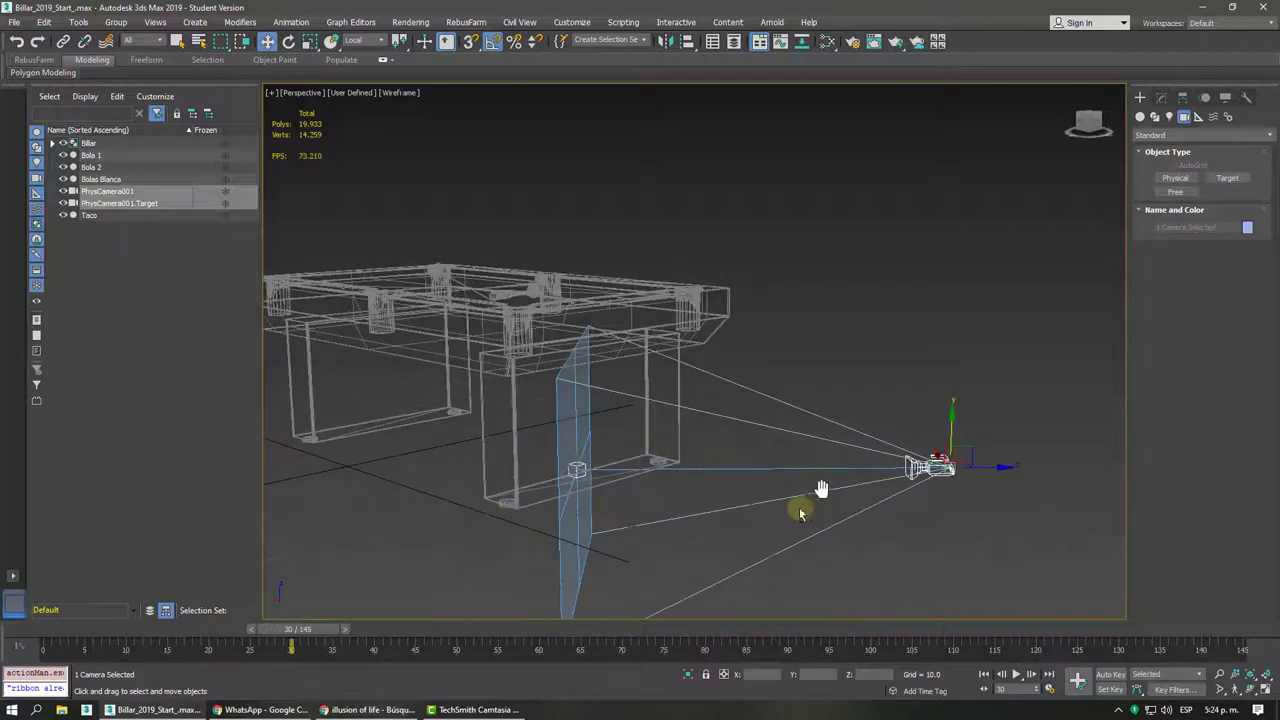
click(791, 506)
click(760, 468)
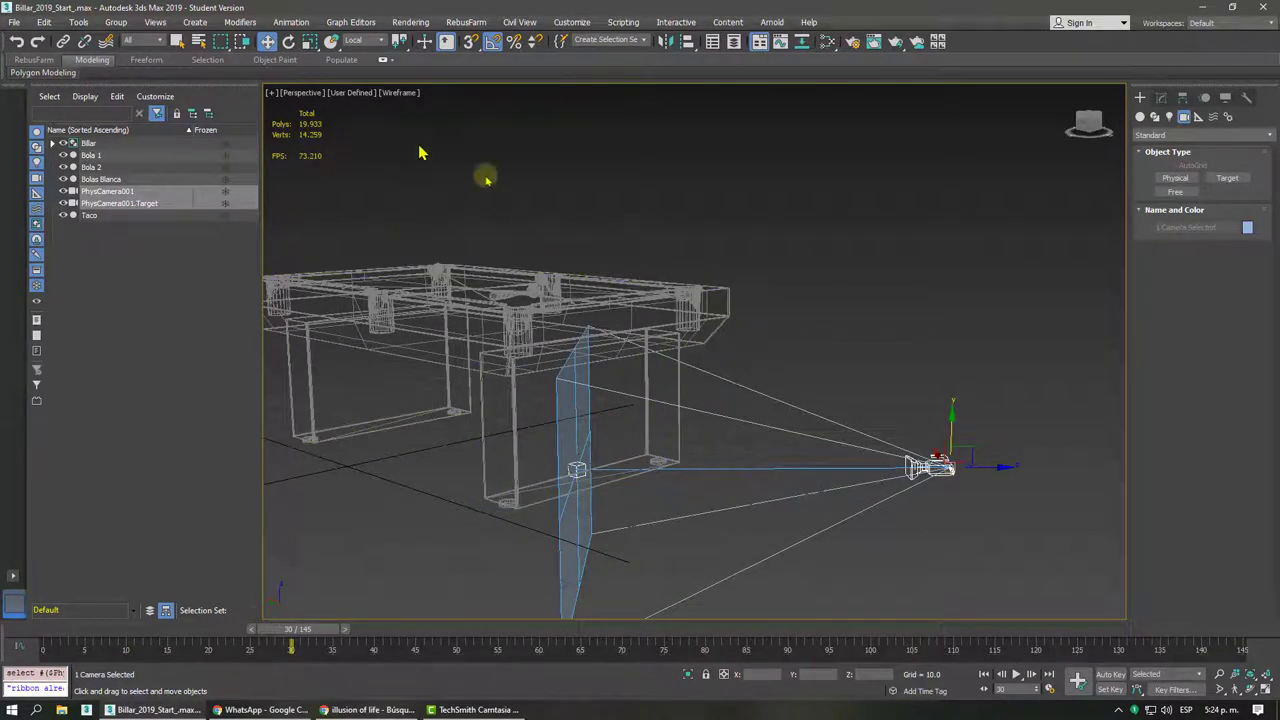
- Set the View reference coordinate system and raise the camera straight up on Z
click(358, 42)
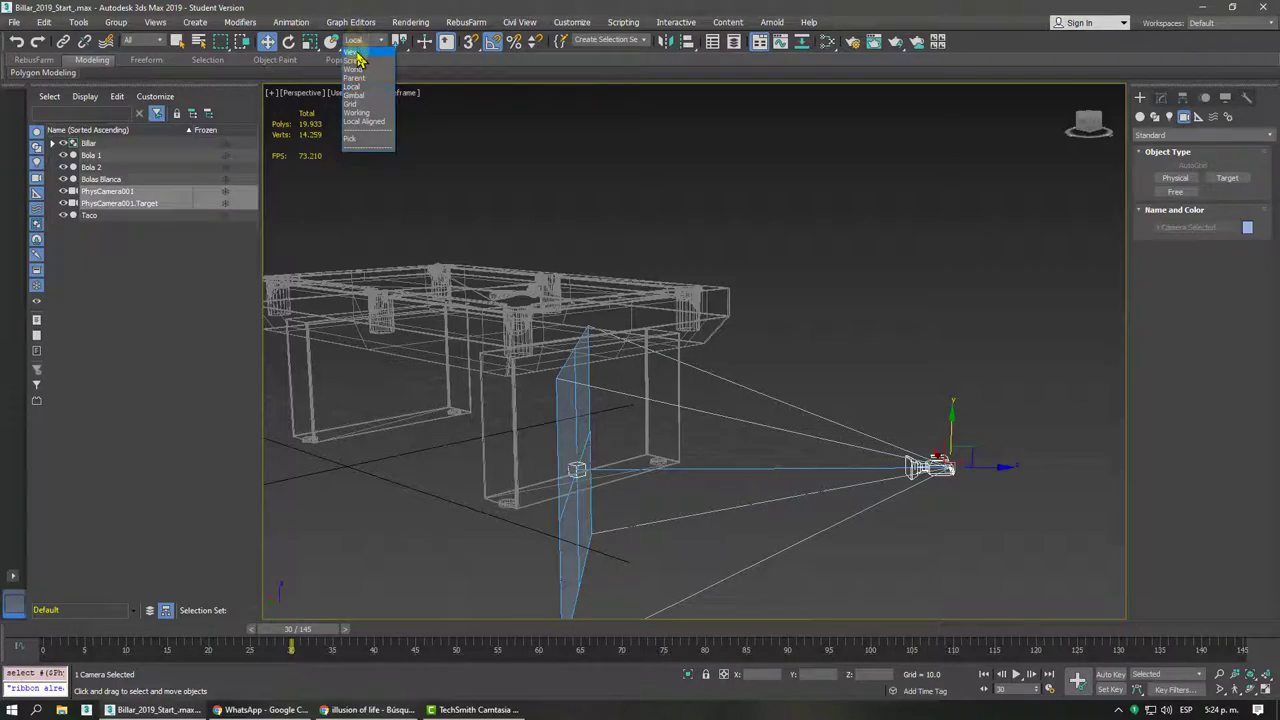
click(357, 54)
mouse_move(840, 449)
alt+middle_down()
mouse_move(768, 463)
mouse_move(1045, 500)
alt+middle_up()
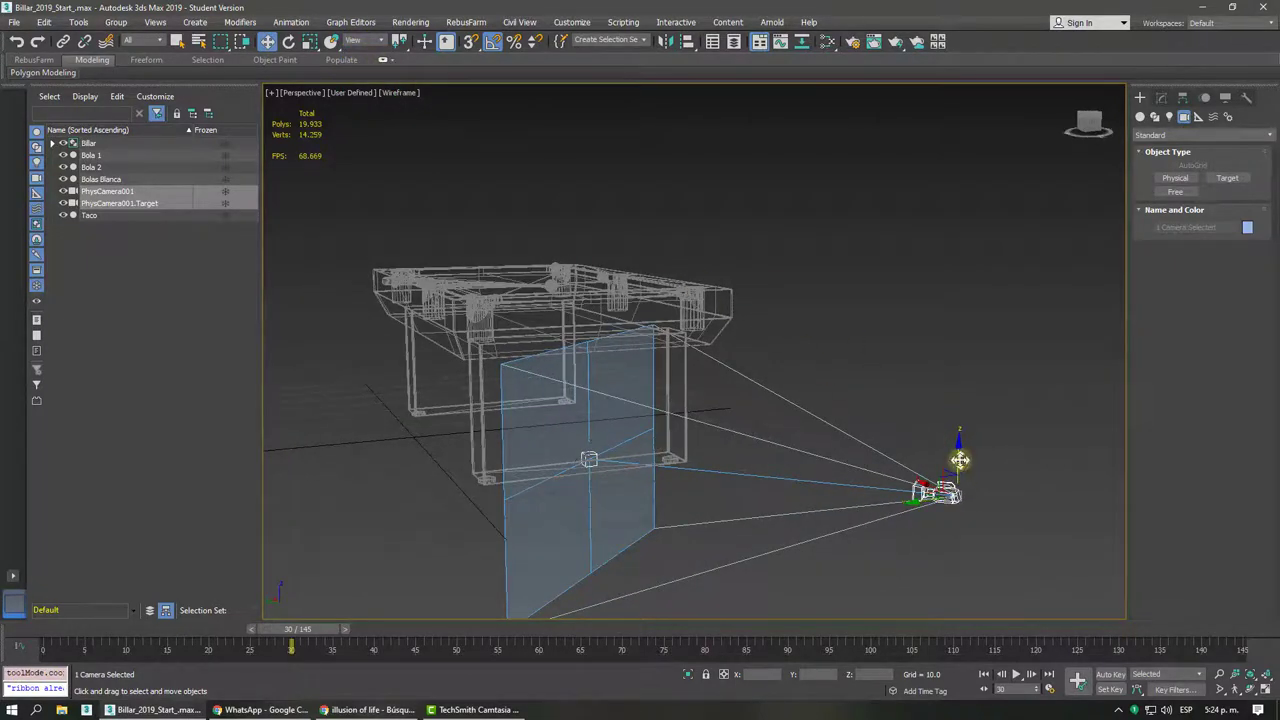
mouse_move(959, 460)
mouse_down()
mouse_move(957, 250)
mouse_move(955, 275)
mouse_up()
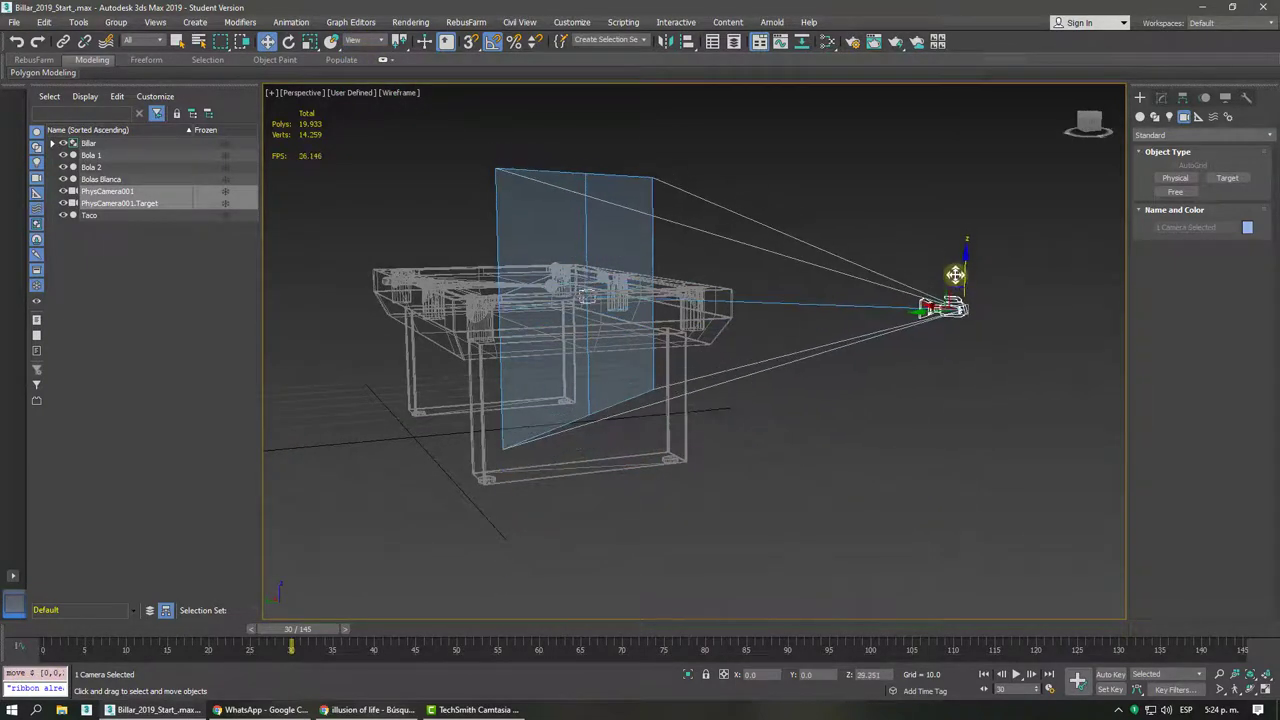
key(F3)
alt+middle_drag(645, 323, 571, 414)
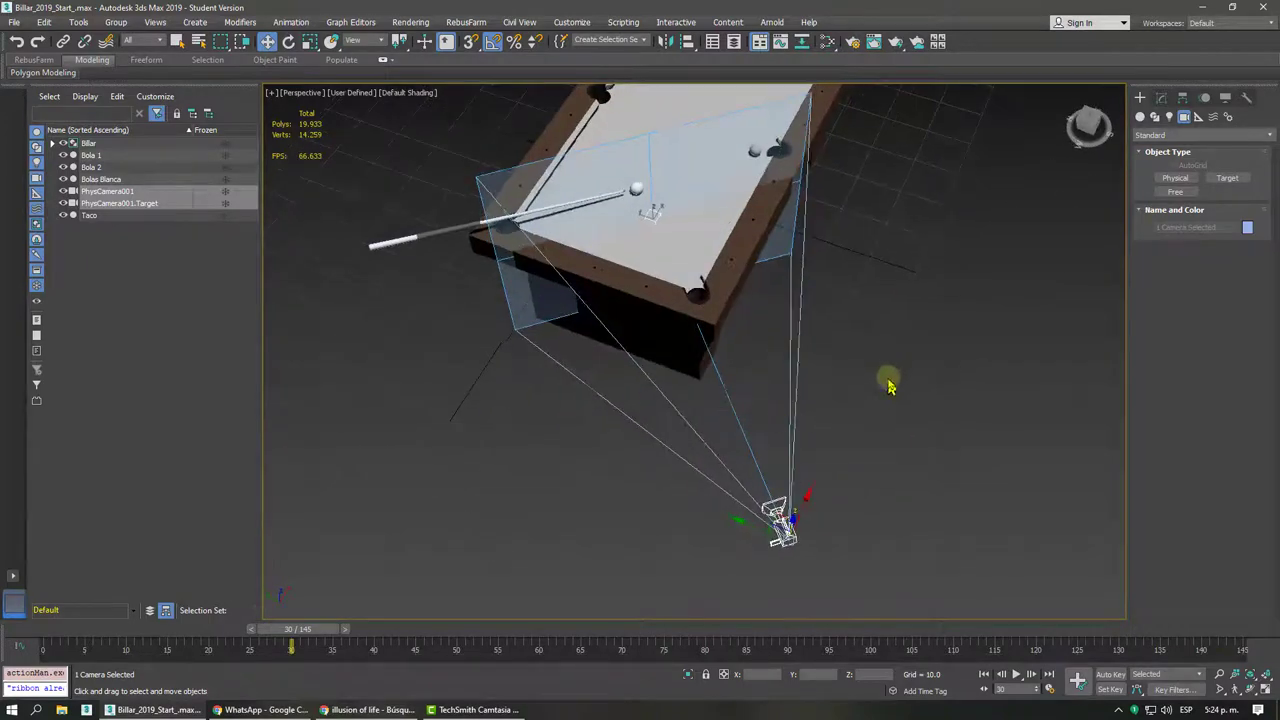
- Move the camera target onto the tabletop near the cue ball and look through the camera
click(890, 385)
click(651, 214)
mouse_move(651, 217)
alt+middle_down()
mouse_move(637, 357)
mouse_move(632, 289)
alt+middle_up()
mouse_move(638, 285)
mouse_down()
mouse_move(738, 234)
mouse_move(621, 250)
mouse_move(757, 229)
mouse_move(857, 129)
mouse_move(621, 254)
mouse_up()
mouse_move(740, 425)
alt+middle_down()
mouse_move(694, 345)
mouse_move(652, 378)
alt+middle_up()
alt+middle_drag(515, 400, 518, 385)
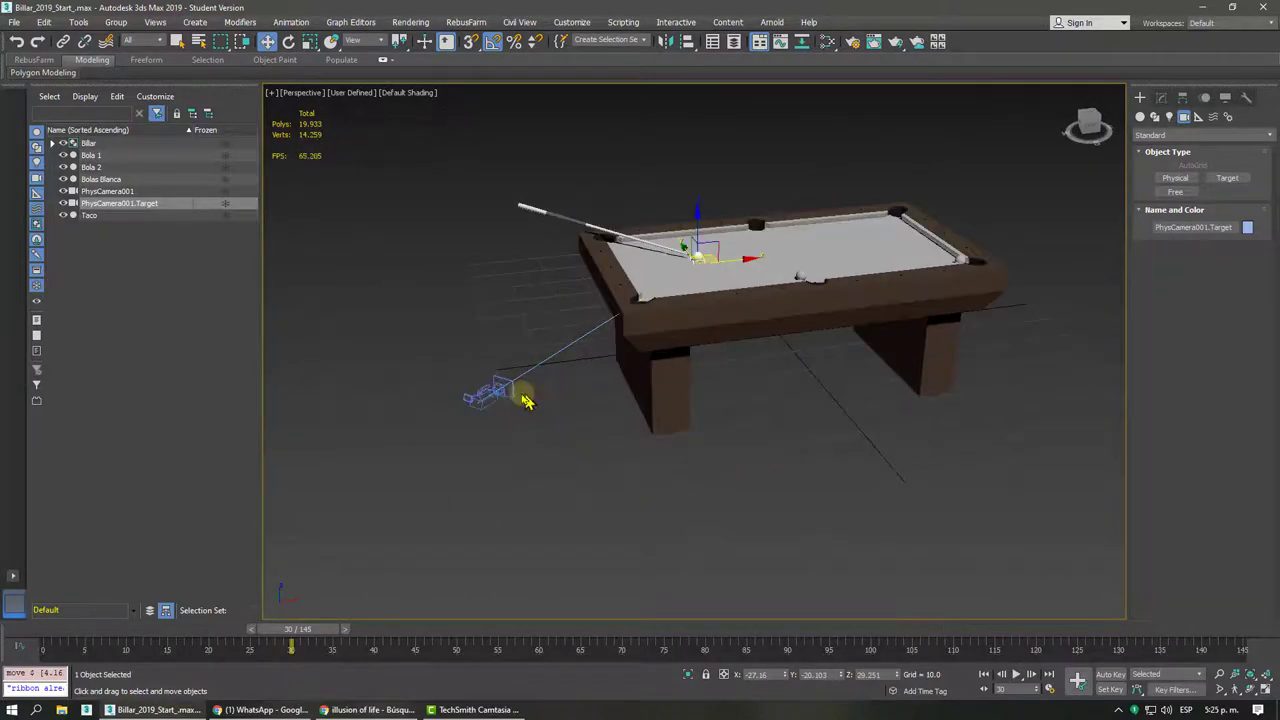
key(c)
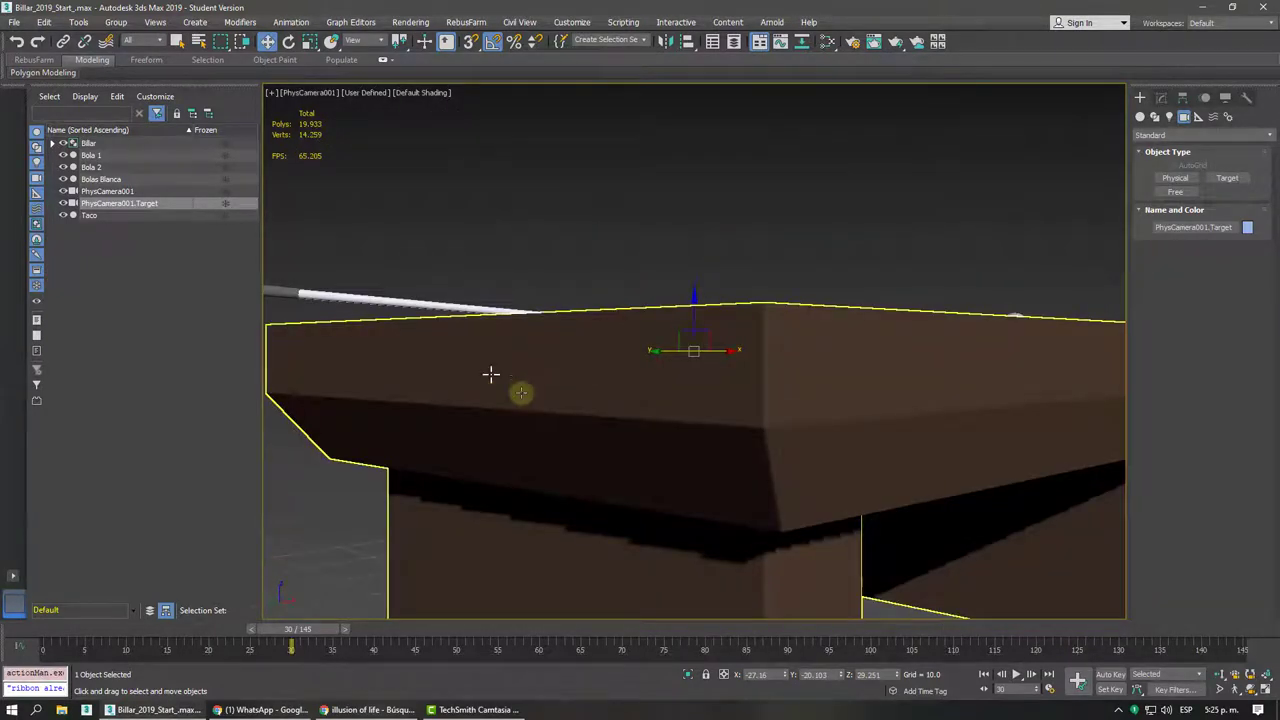
- In four-viewport layout, raise PhysCamera001 in the Left view and turn on safe frames
key(alt+w)
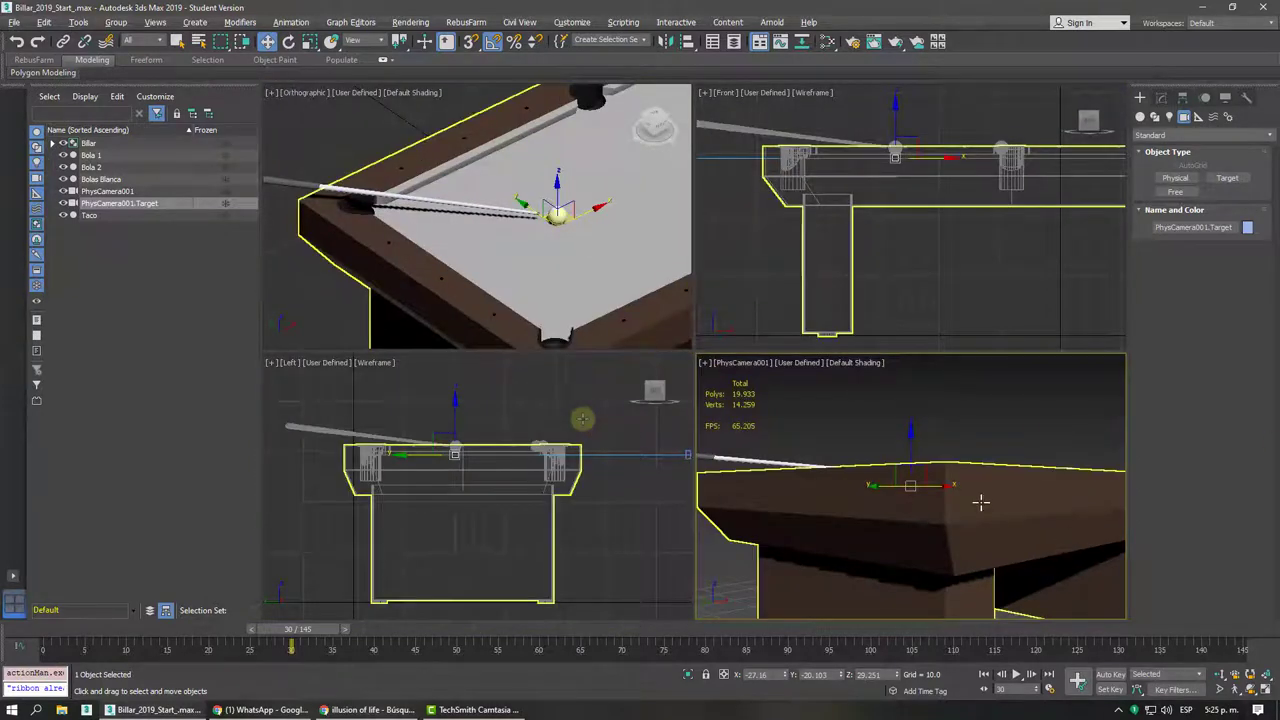
middle_drag(583, 418, 594, 460)
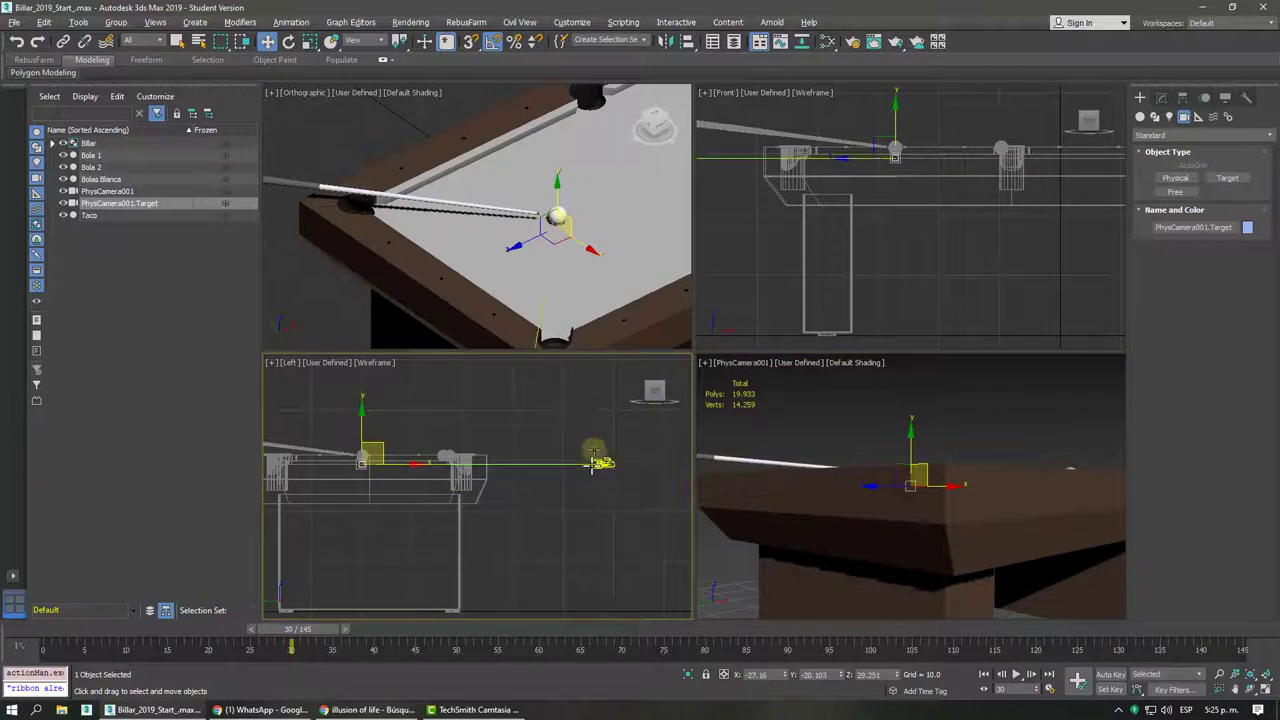
click(600, 463)
drag(603, 455, 608, 362)
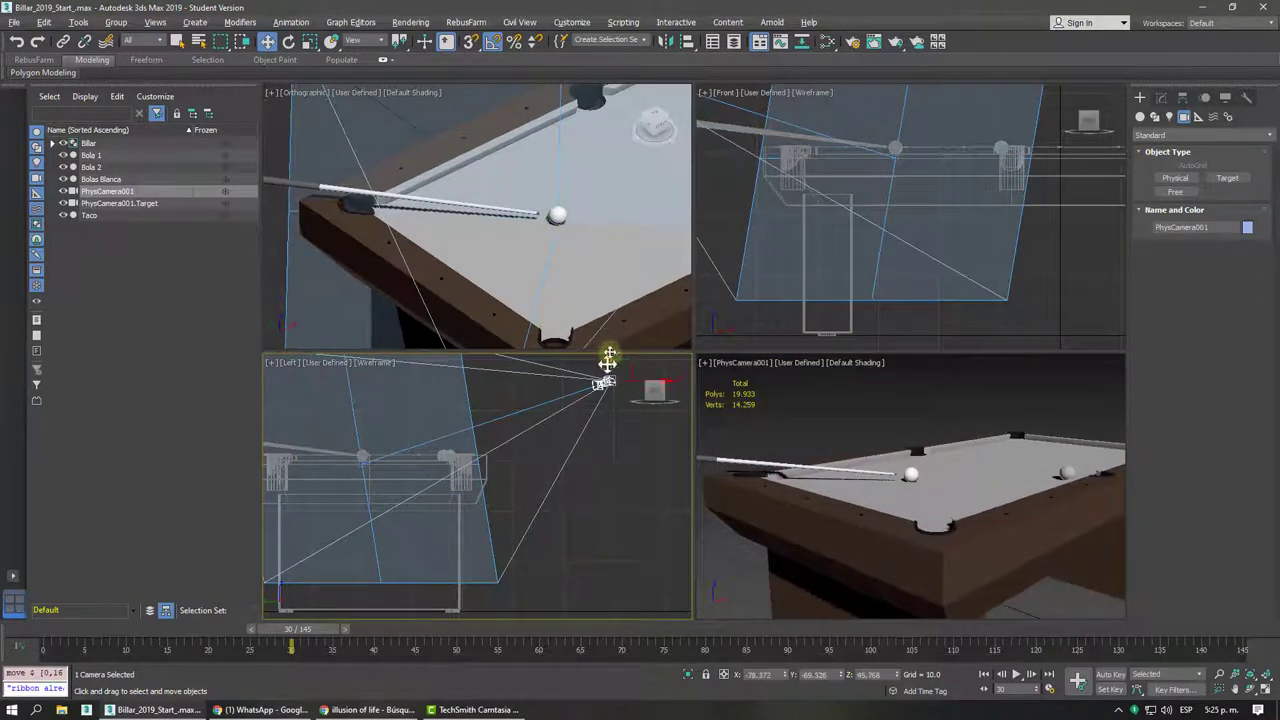
middle_drag(872, 424, 874, 431)
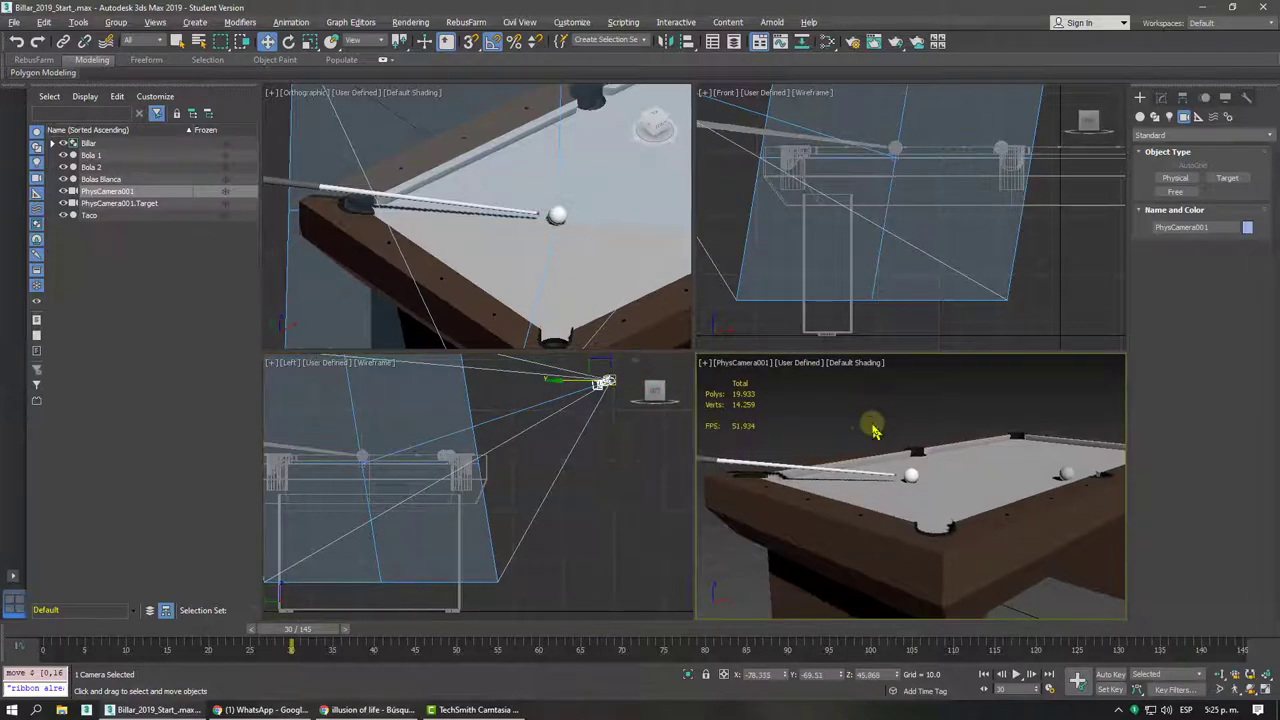
key(shift+f)
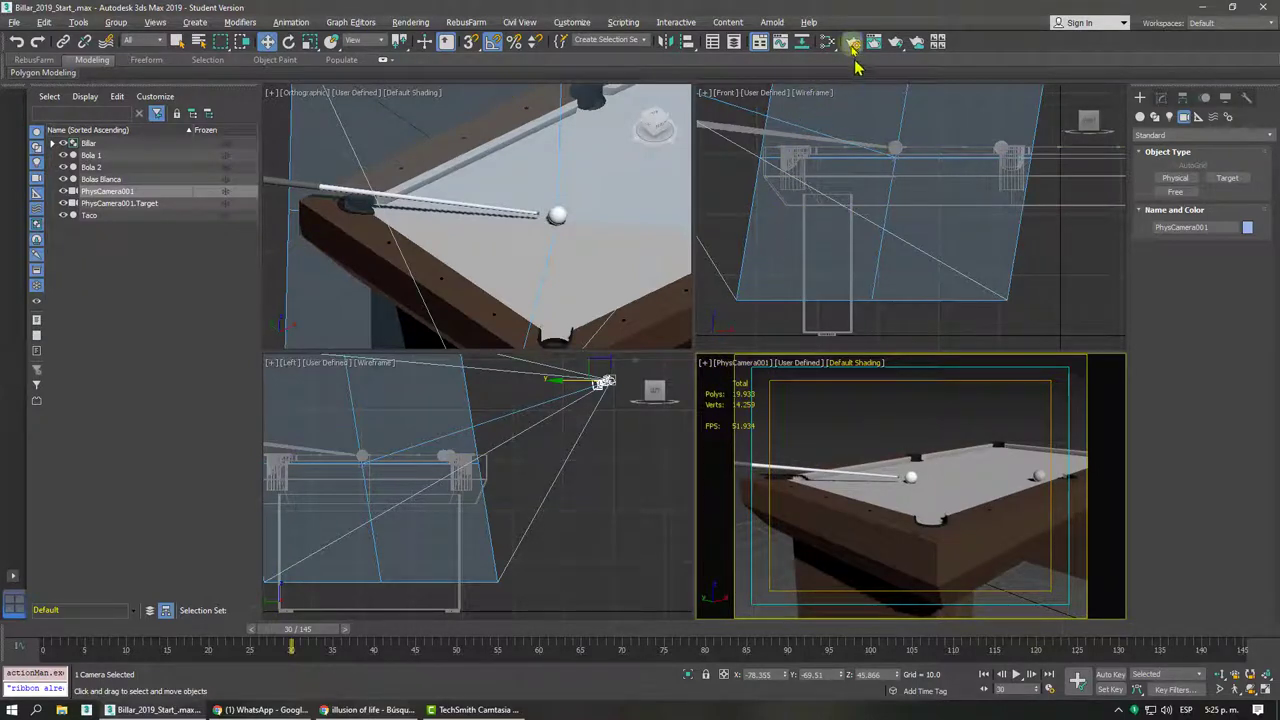
- Set the Render Setup output size preset to HDTV (video), 1280×720
click(853, 50)
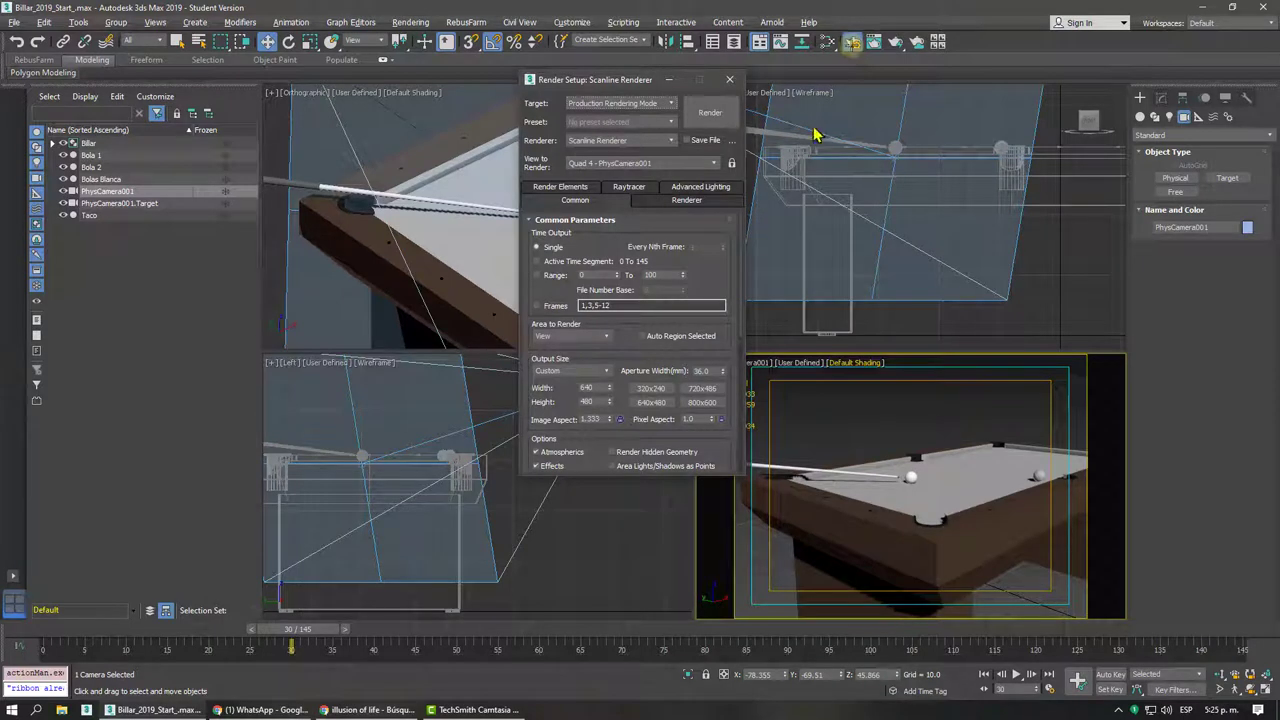
click(608, 374)
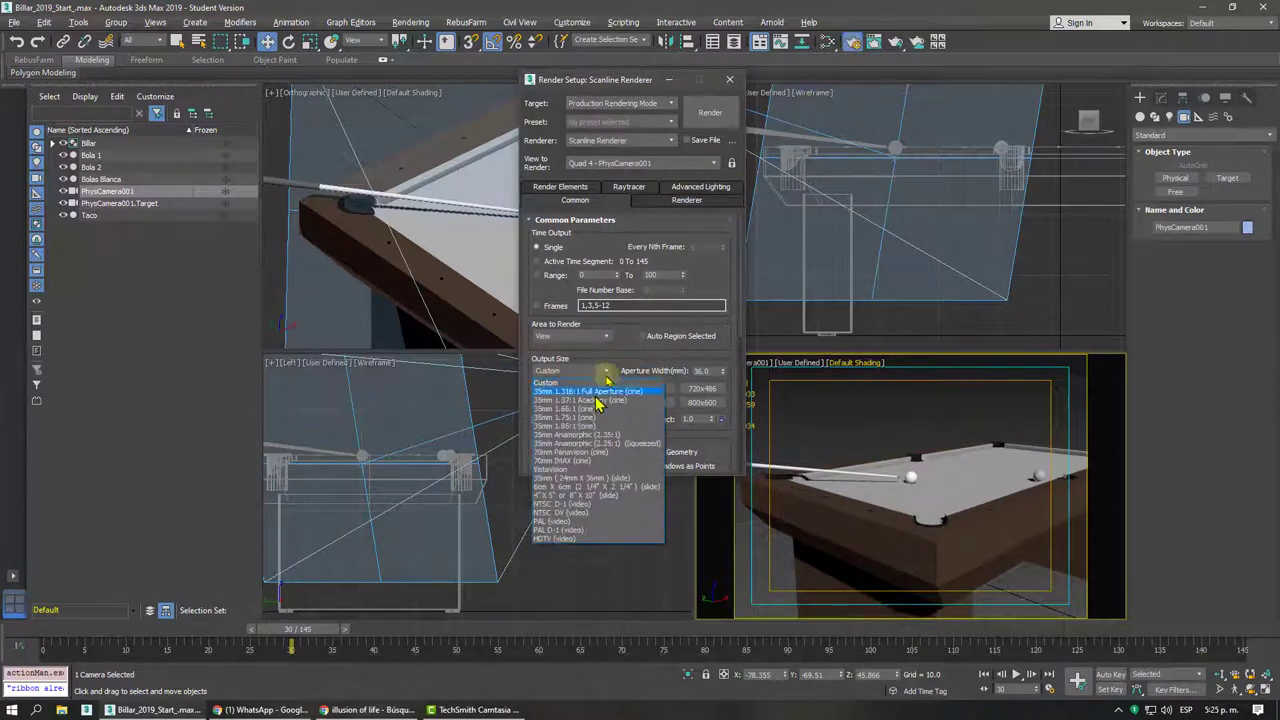
click(570, 539)
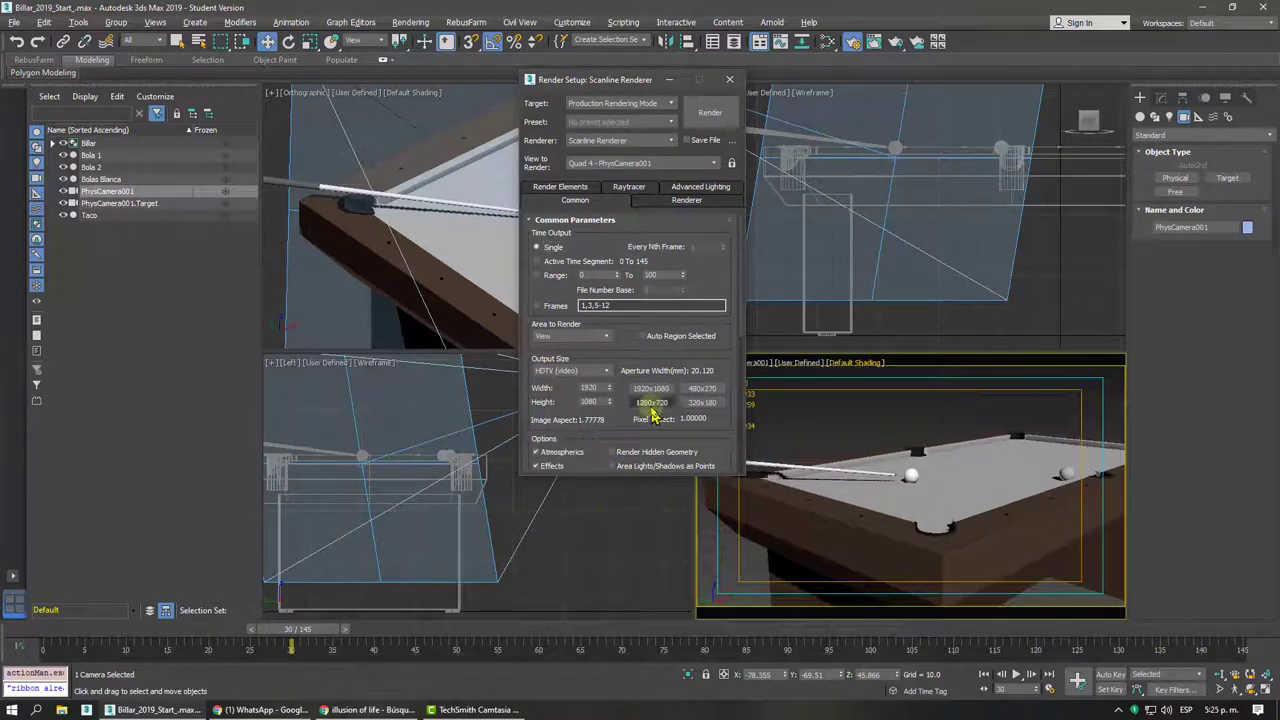
click(729, 79)
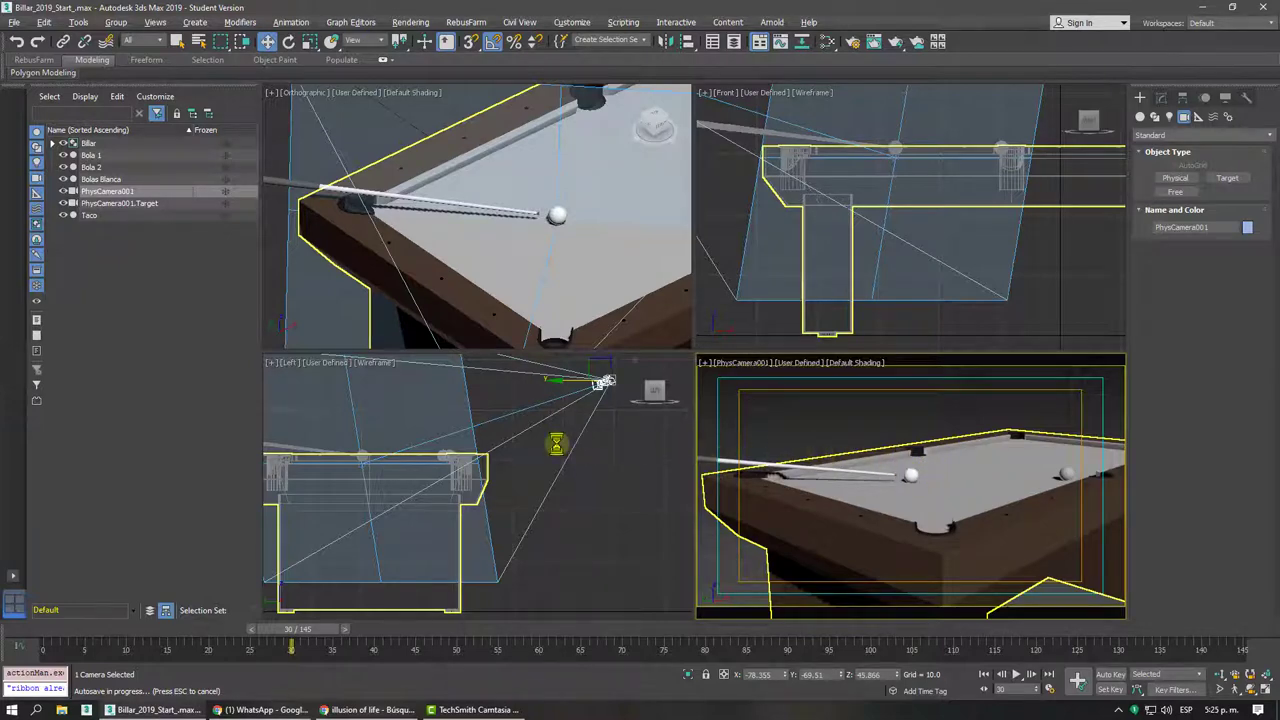
- Cancel the autosave, select the camera and target, and maximize the camera viewport
key(Escape)
mouse_move(500, 330)
alt+middle_down()
mouse_move(480, 251)
mouse_move(487, 271)
mouse_move(571, 314)
alt+middle_up()
click(571, 315)
click(495, 292)
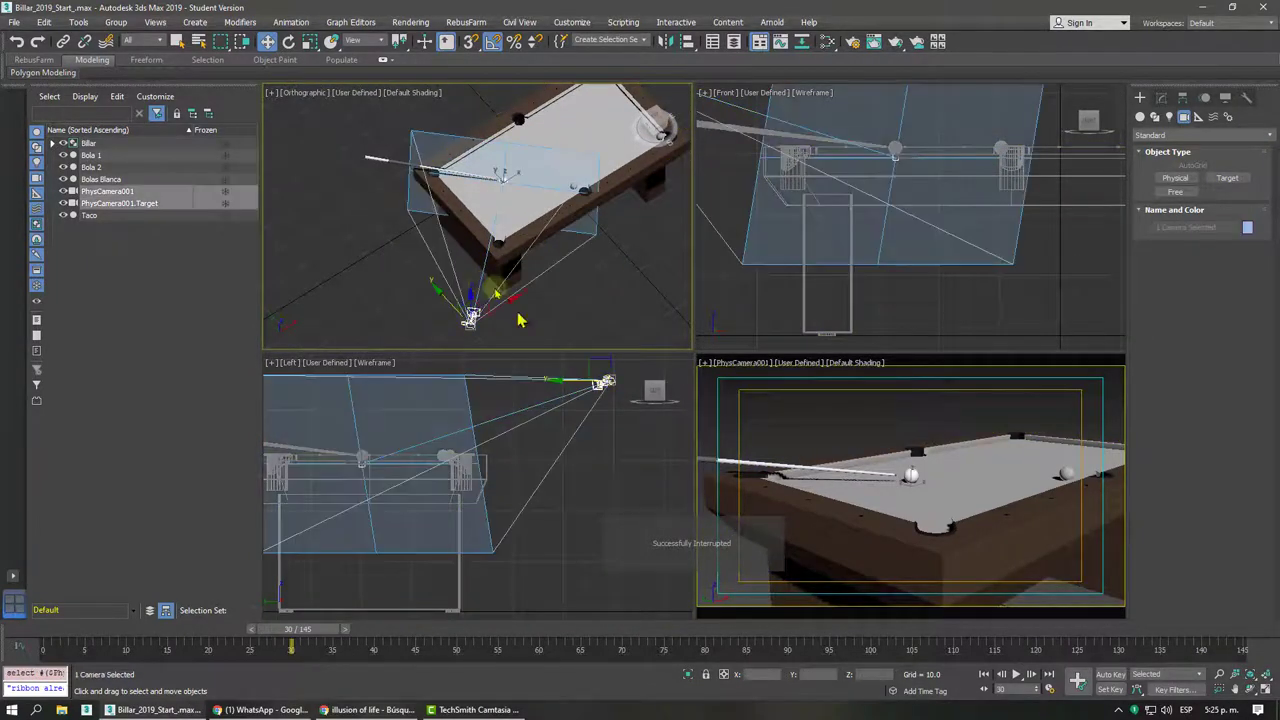
middle_click(875, 441)
key(alt+w)
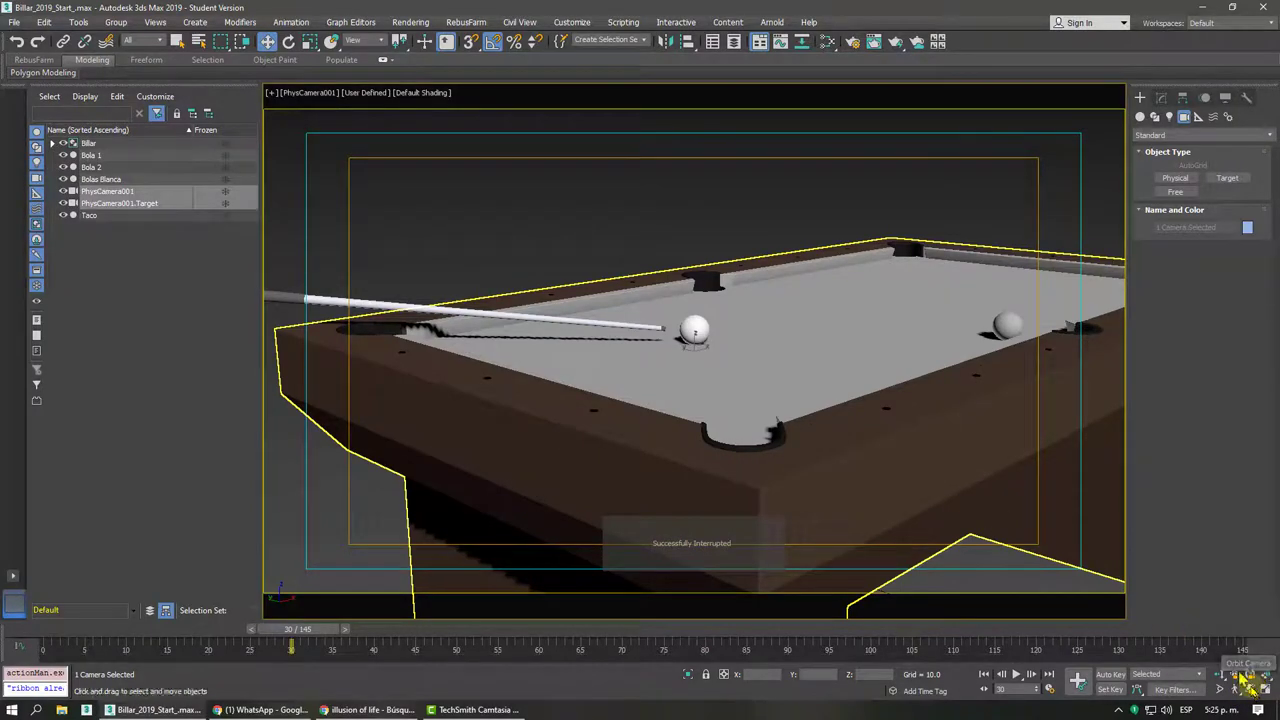
- Pan and orbit the camera lower down the table, then move to frame 90
middle_drag(823, 363, 700, 365)
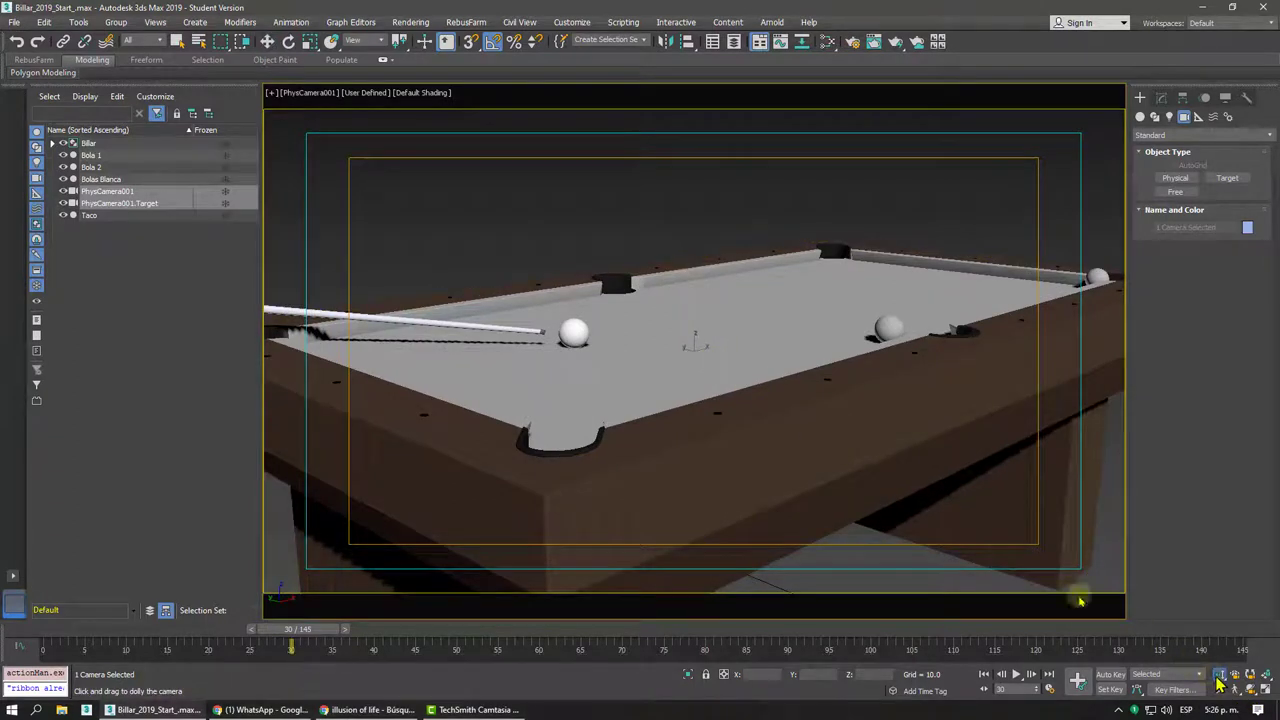
click(1220, 684)
drag(600, 309, 597, 292)
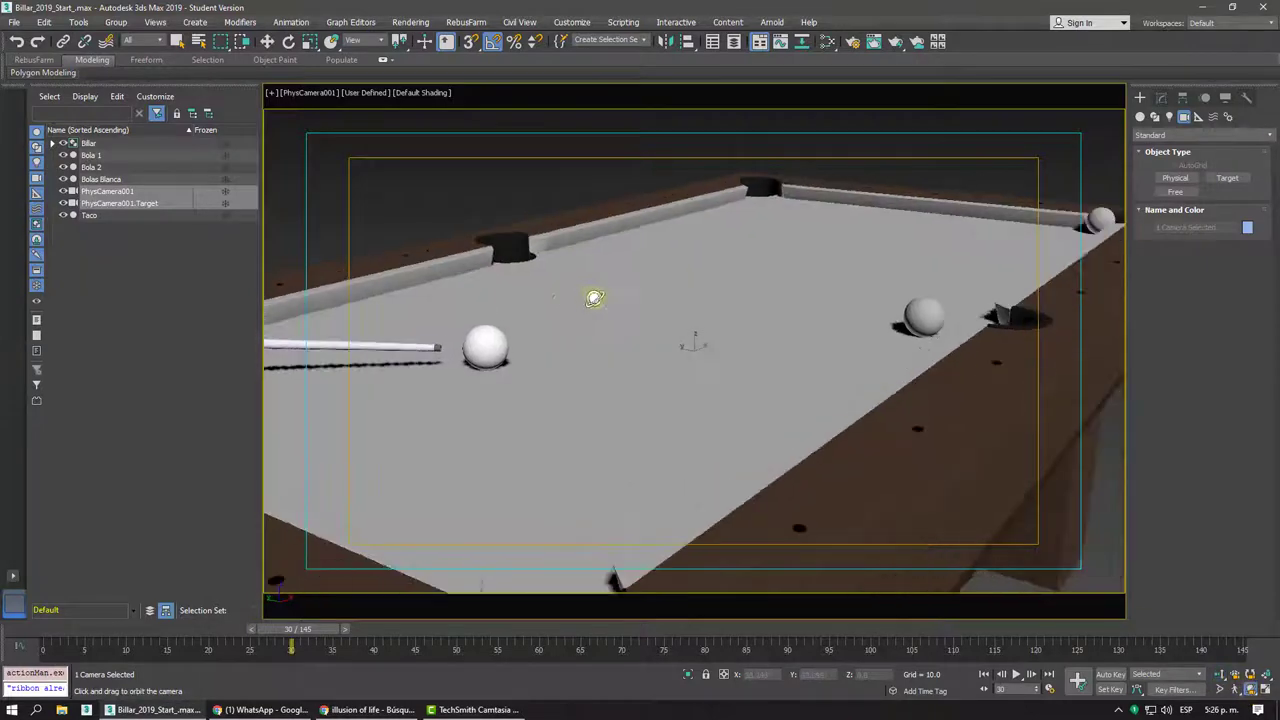
middle_drag(599, 292, 604, 330)
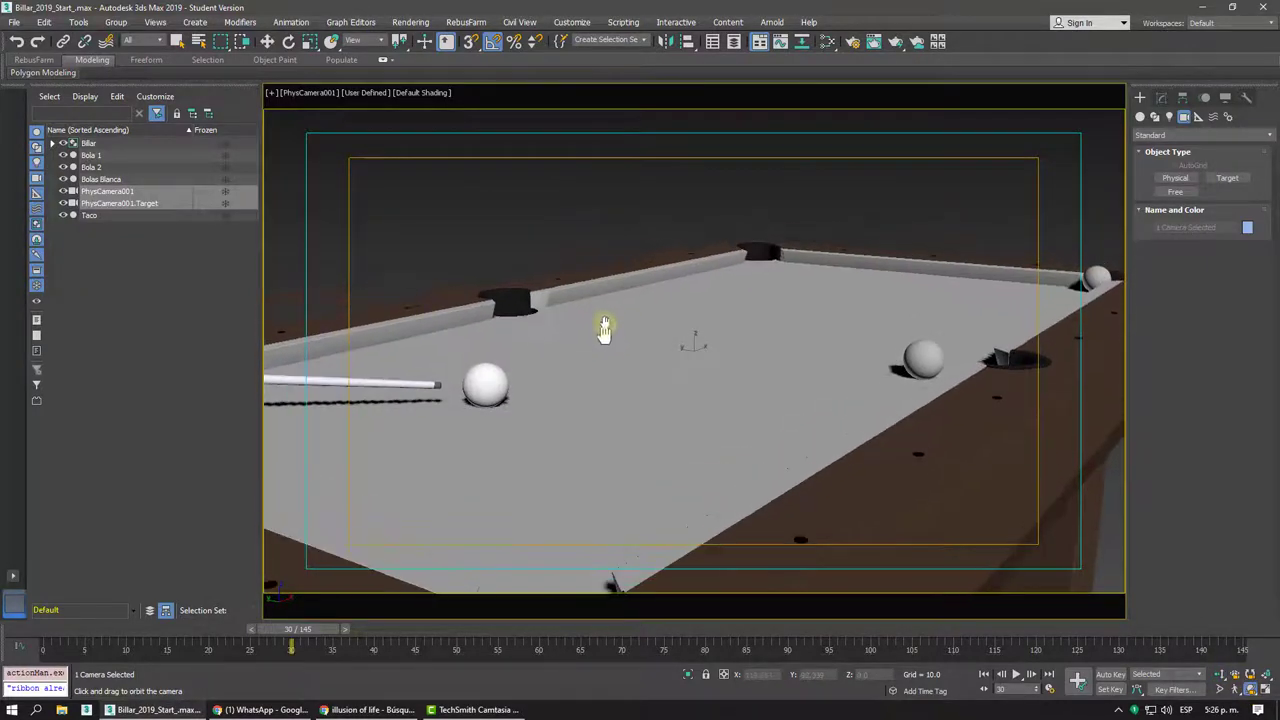
mouse_move(605, 323)
mouse_down()
mouse_move(677, 346)
mouse_move(680, 314)
mouse_move(645, 321)
mouse_up()
middle_drag(645, 321, 647, 327)
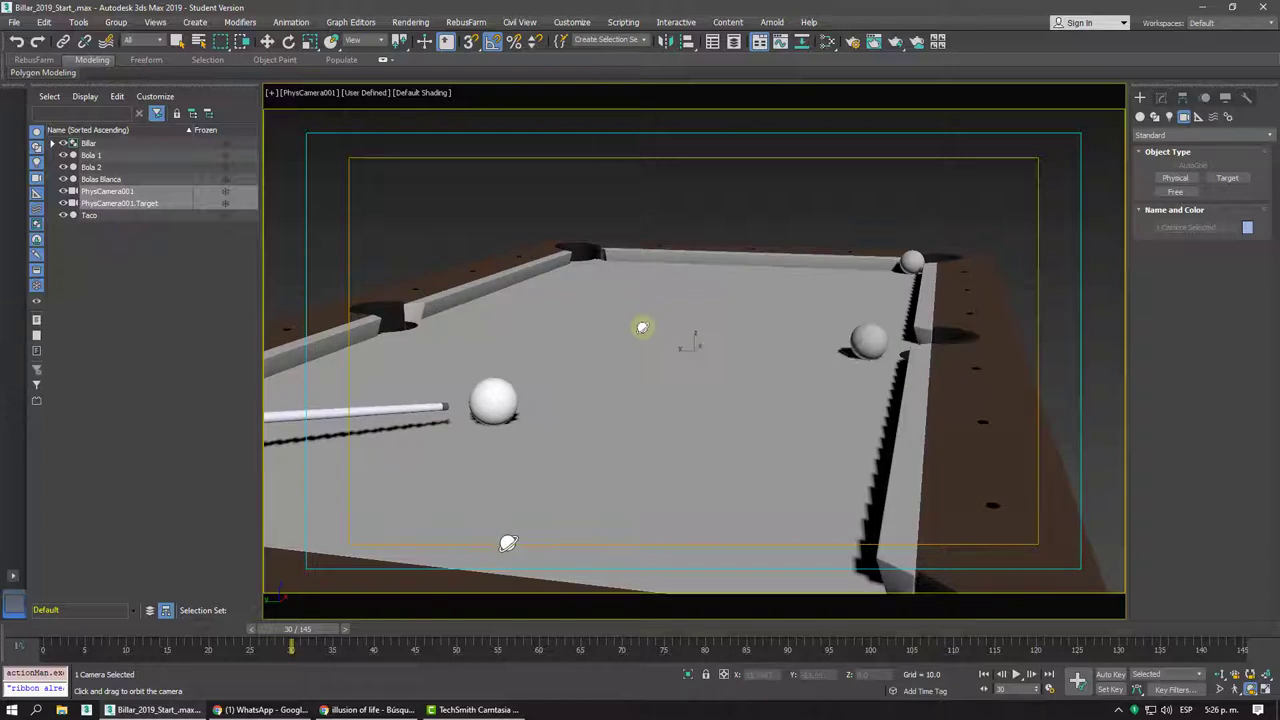
mouse_move(210, 635)
mouse_down()
mouse_move(106, 632)
mouse_move(290, 632)
mouse_move(485, 673)
mouse_move(1014, 684)
mouse_move(557, 663)
mouse_move(790, 657)
mouse_up()
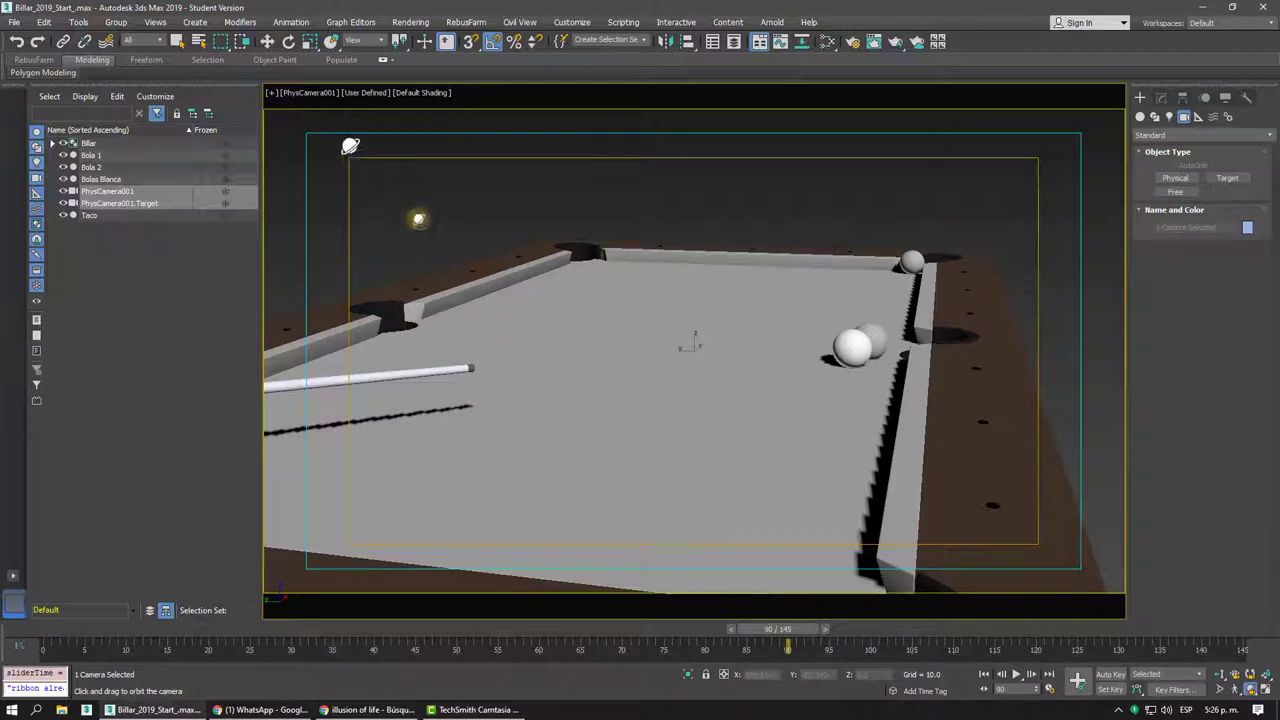
- Set keys for PhysCamera001 and its target at frame 90
click(311, 93)
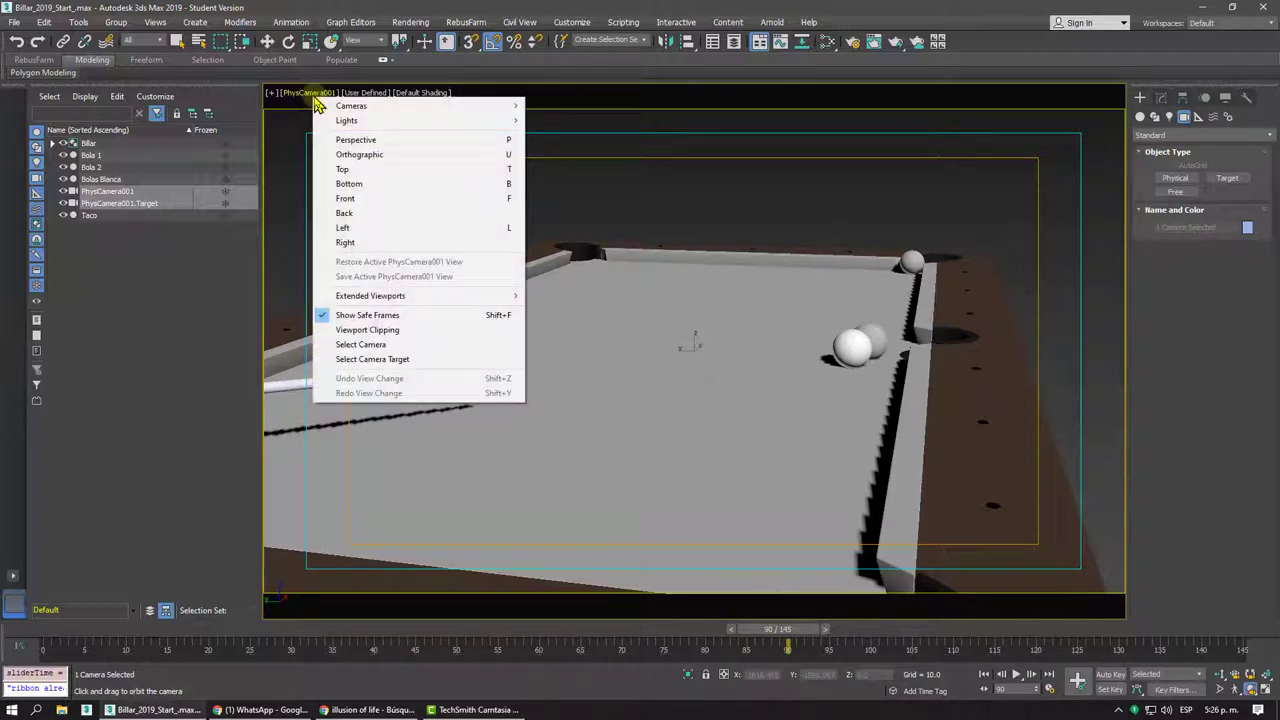
click(345, 344)
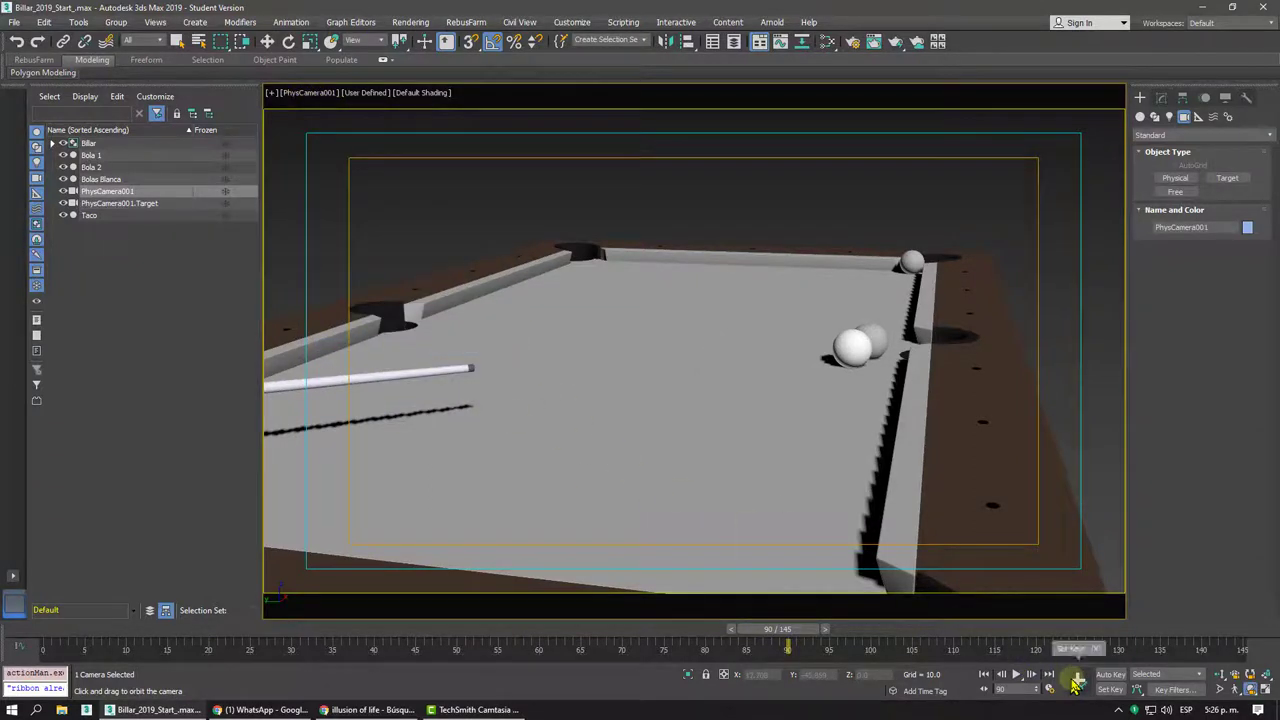
click(1076, 681)
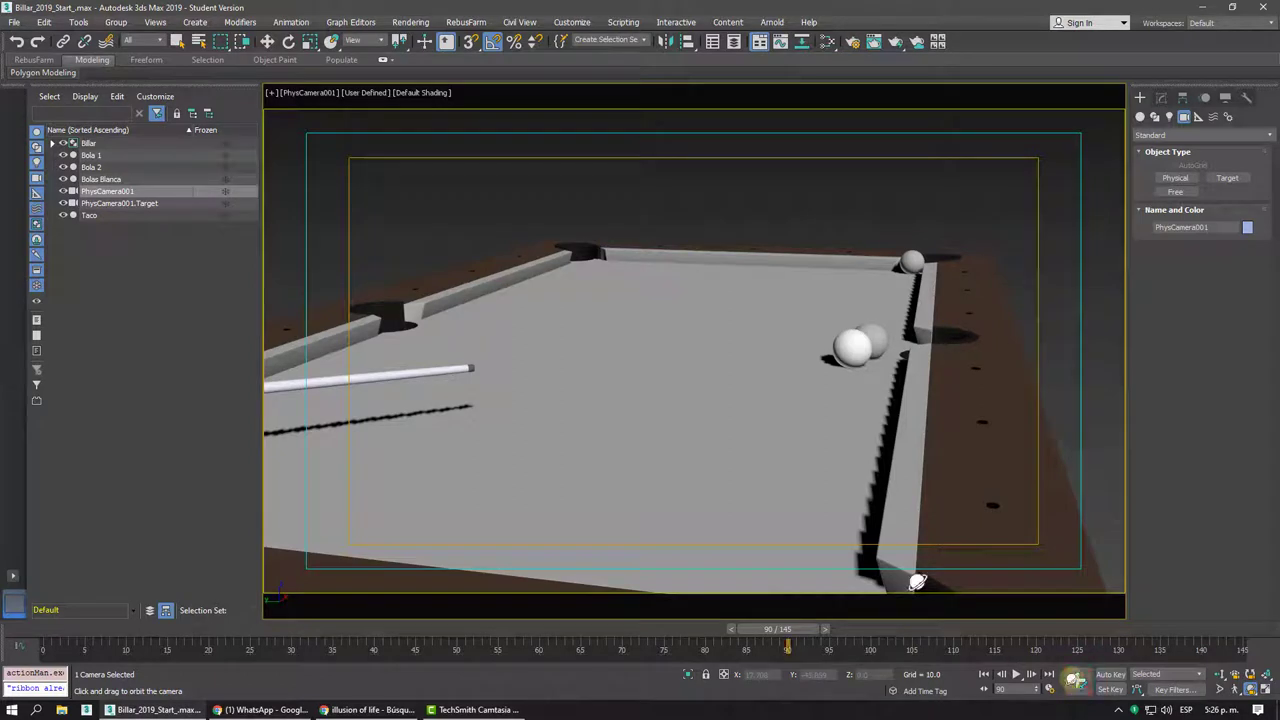
click(117, 205)
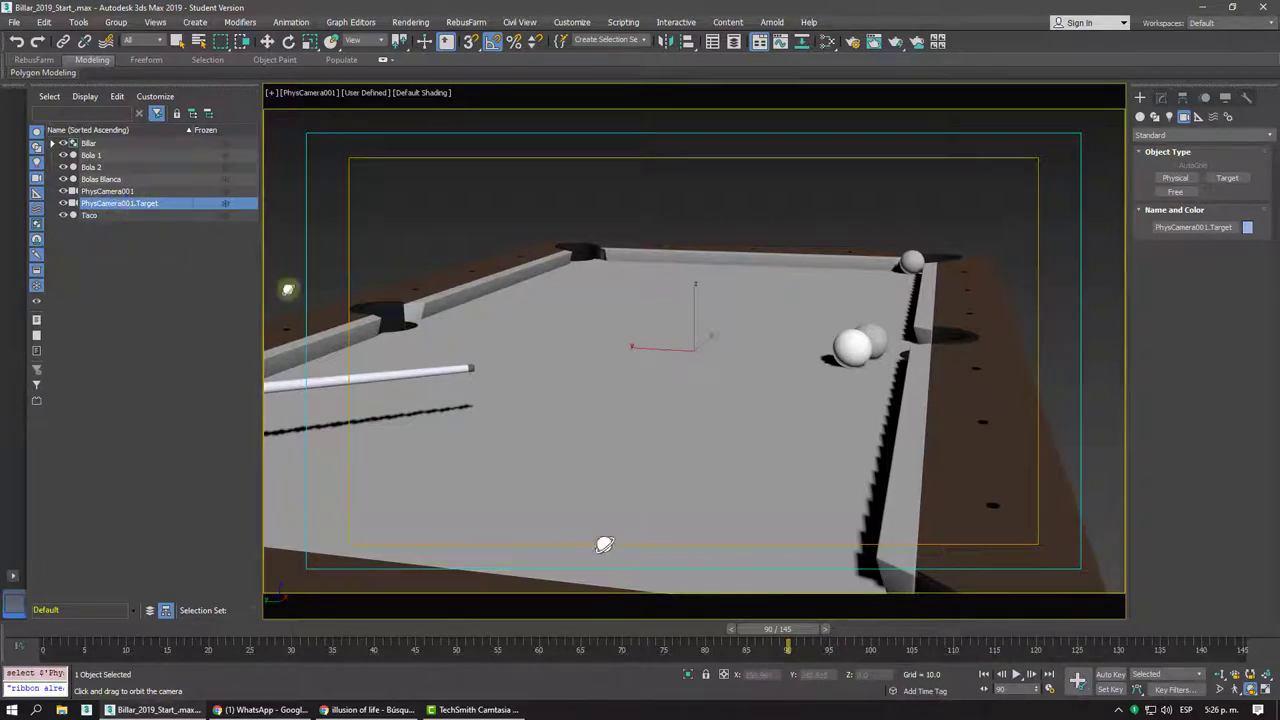
click(1077, 684)
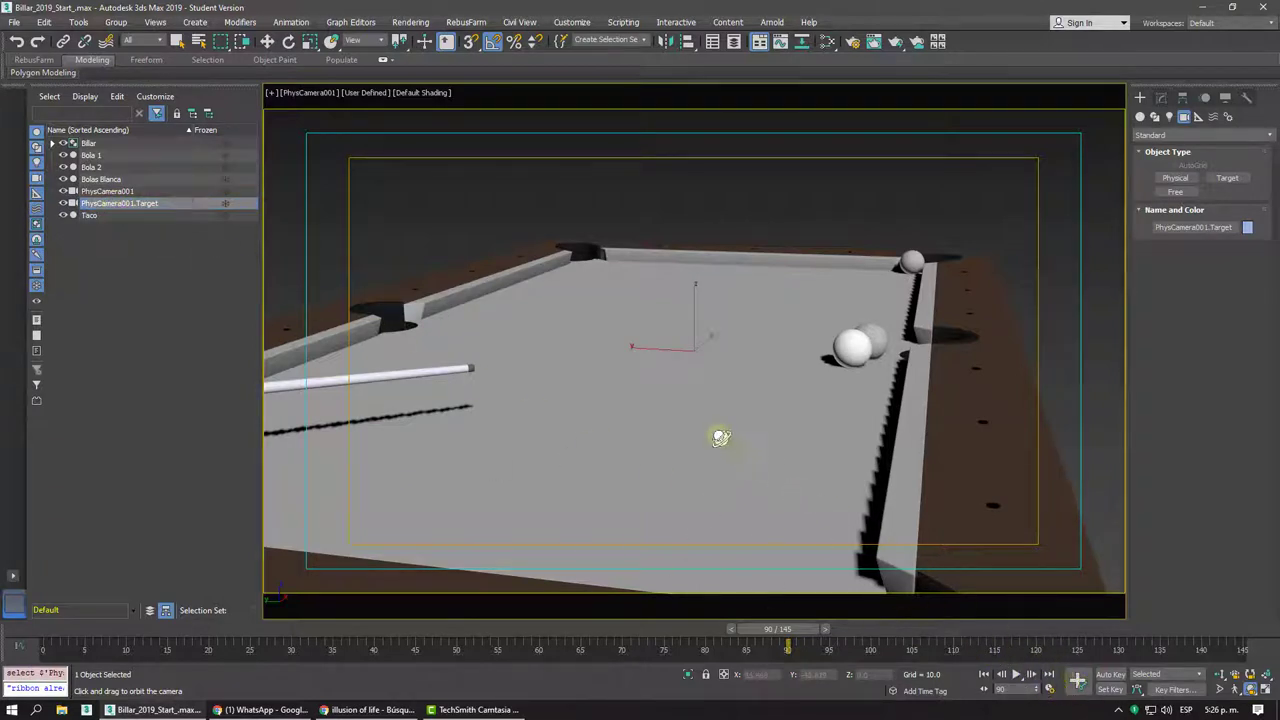
- Switch to Perspective and orbit to see the camera and target from outside, selecting the target
key(p)
scroll(700, 428, down, 10)
drag(700, 428, 640, 400)
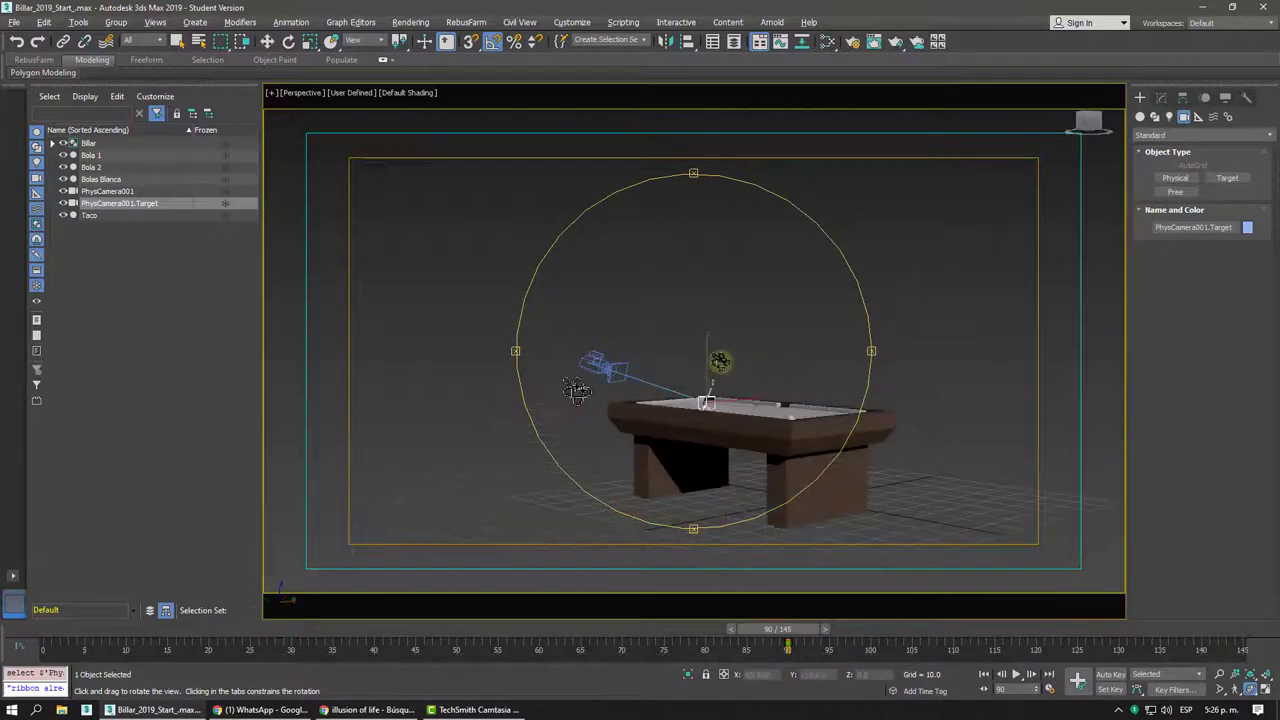
key(w)
scroll(742, 401, up, 5)
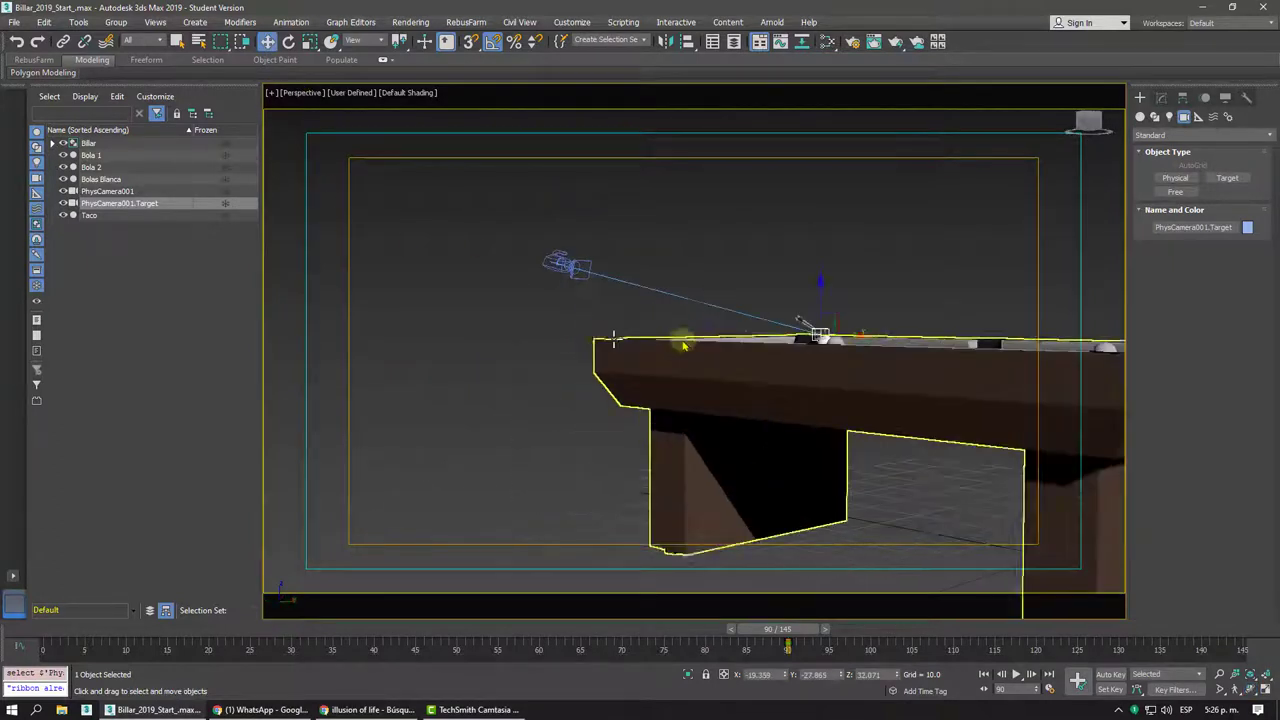
click(556, 264)
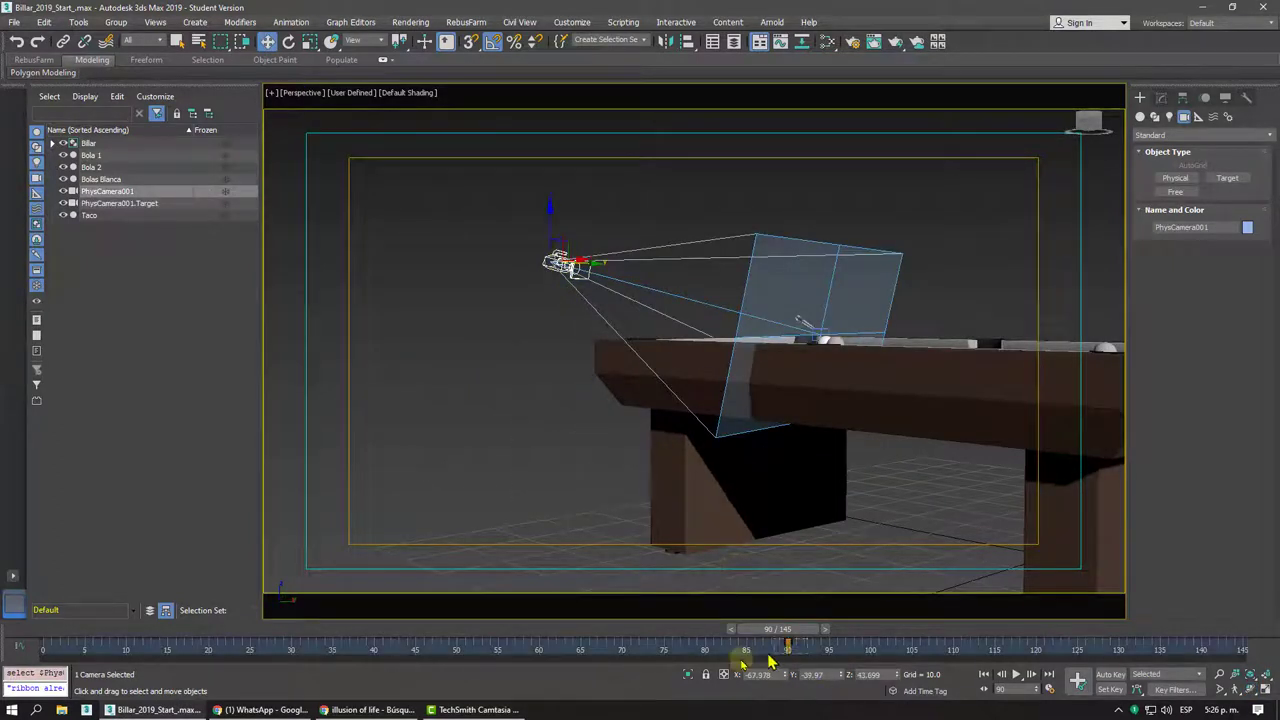
alt+middle_drag(622, 500, 563, 473)
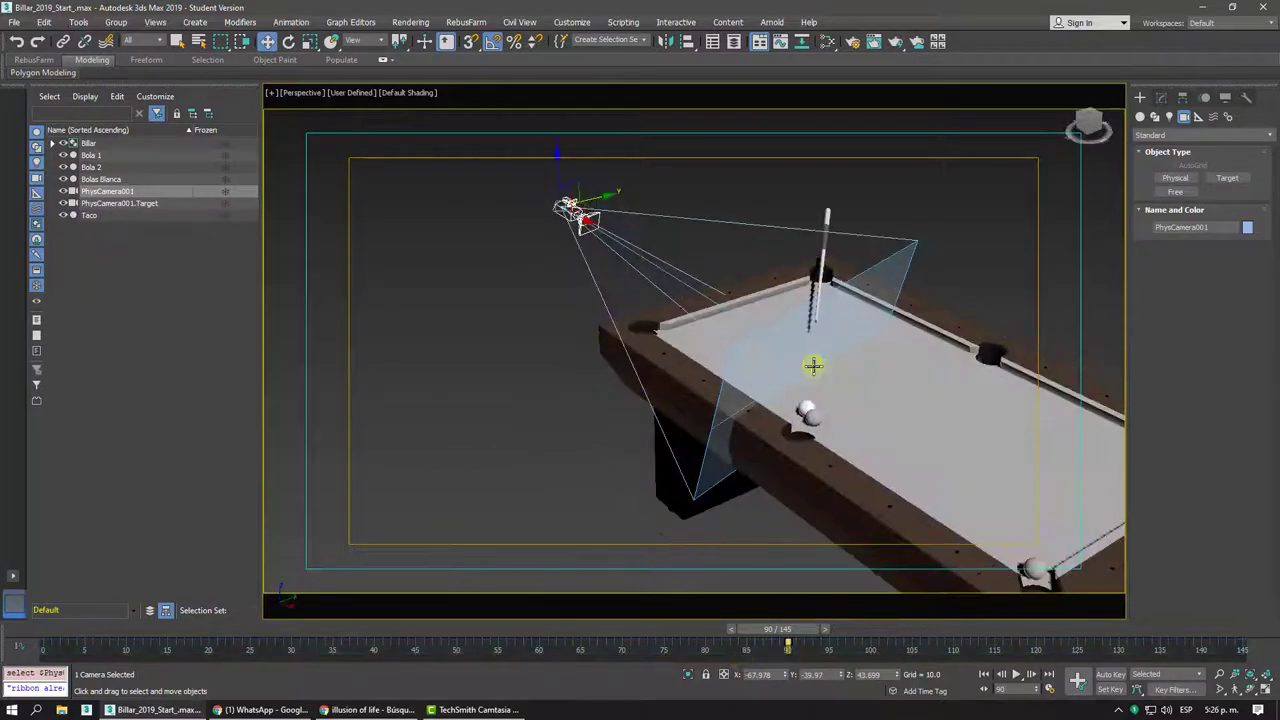
click(813, 364)
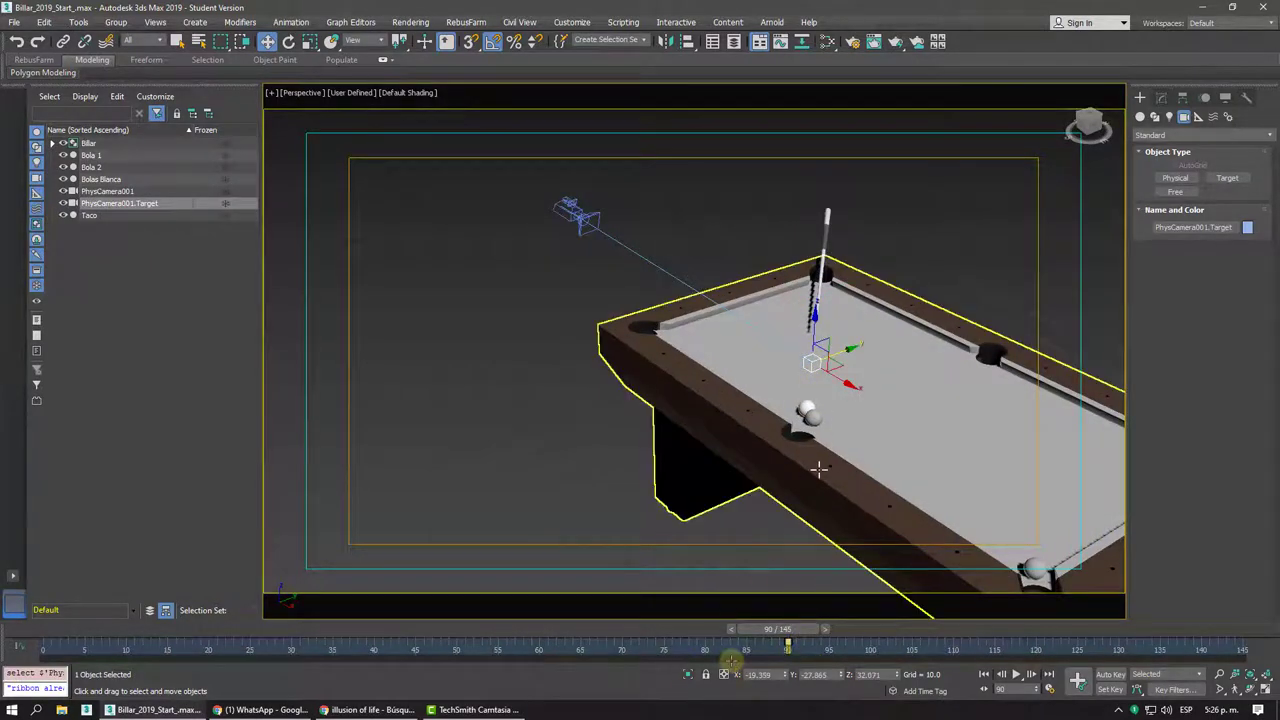
- With Auto Key on, move camera and target to the near-right corner pocket around frame 125
click(1110, 674)
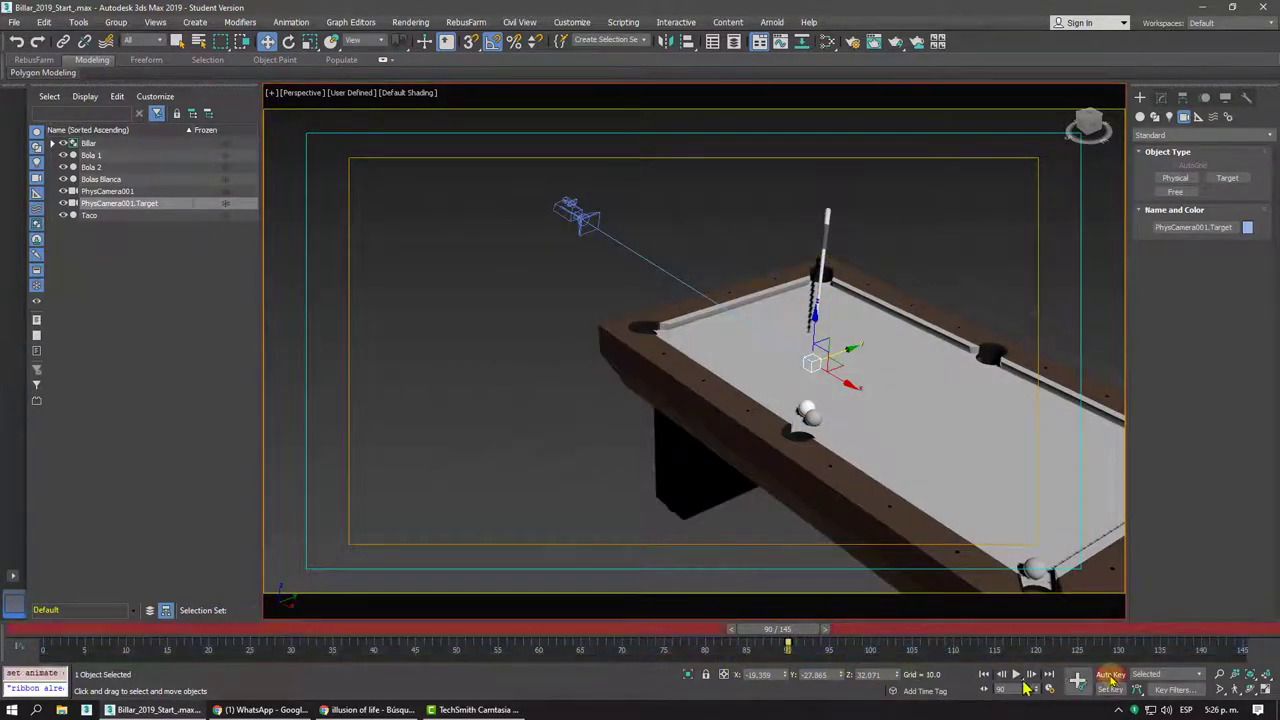
drag(778, 641, 1067, 645)
key(w)
alt+middle_drag(820, 465, 665, 368)
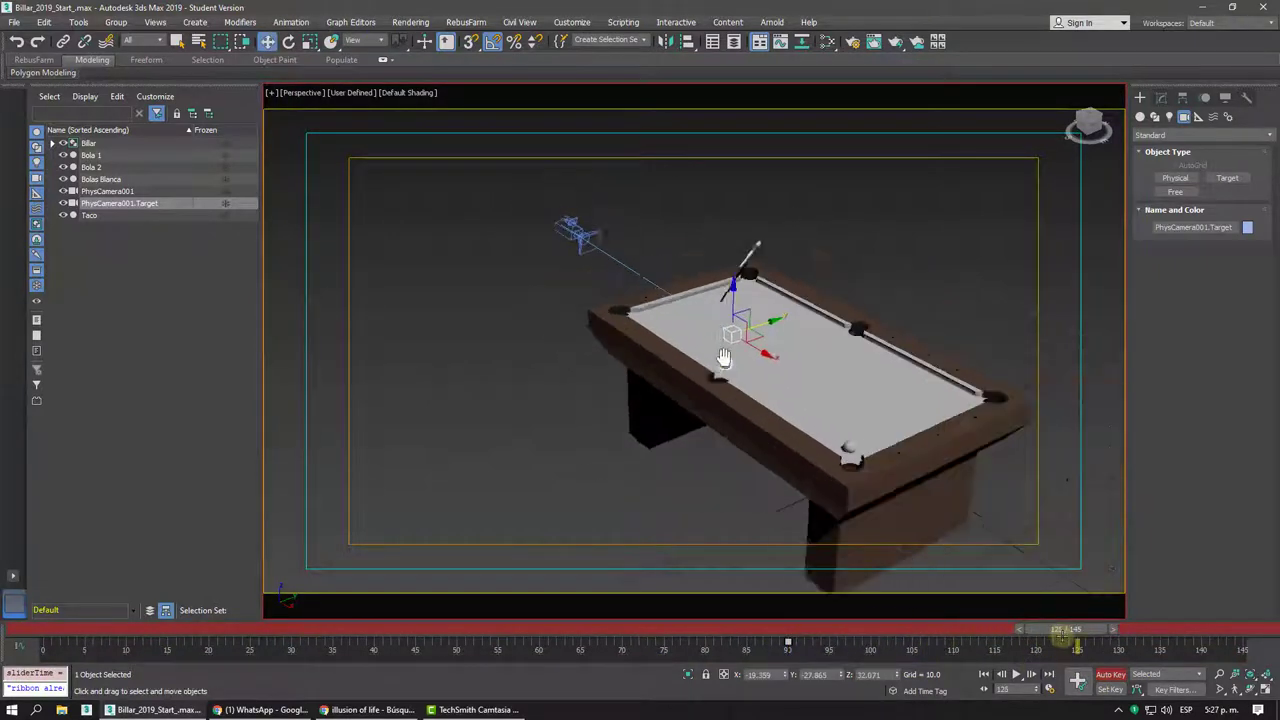
click(508, 256)
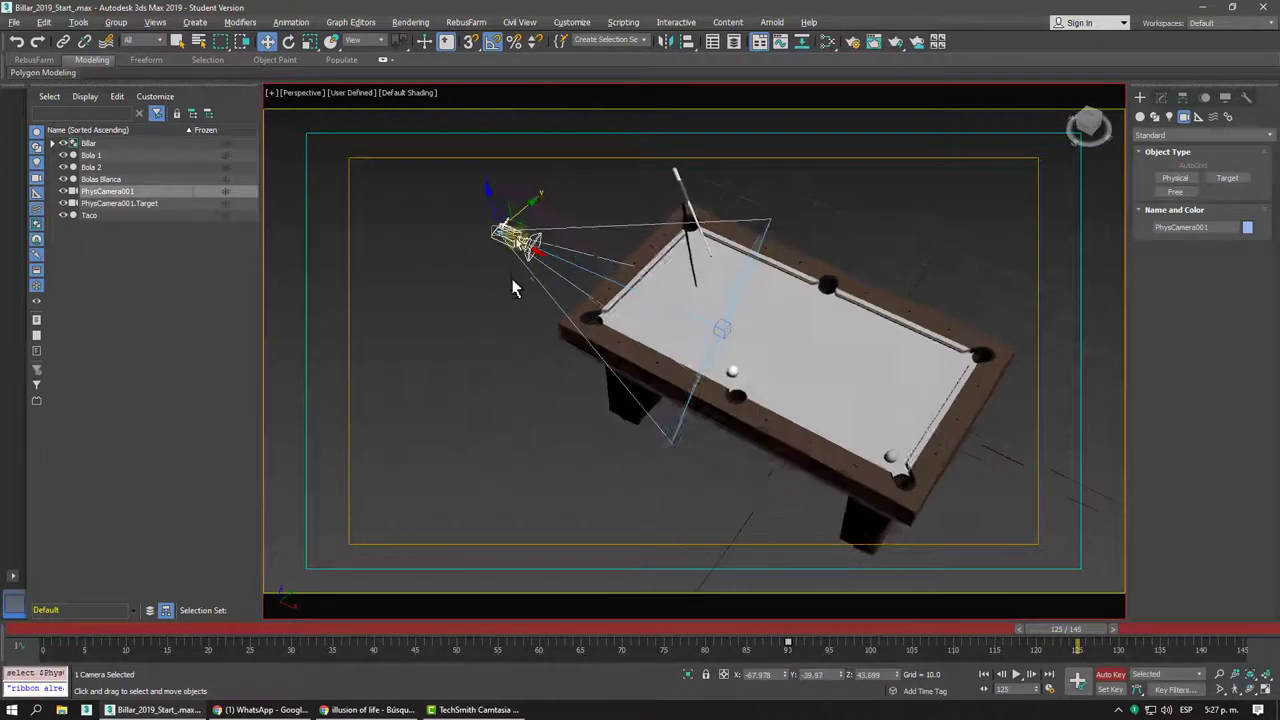
mouse_move(520, 282)
mouse_down()
mouse_move(539, 327)
mouse_move(1005, 578)
mouse_up()
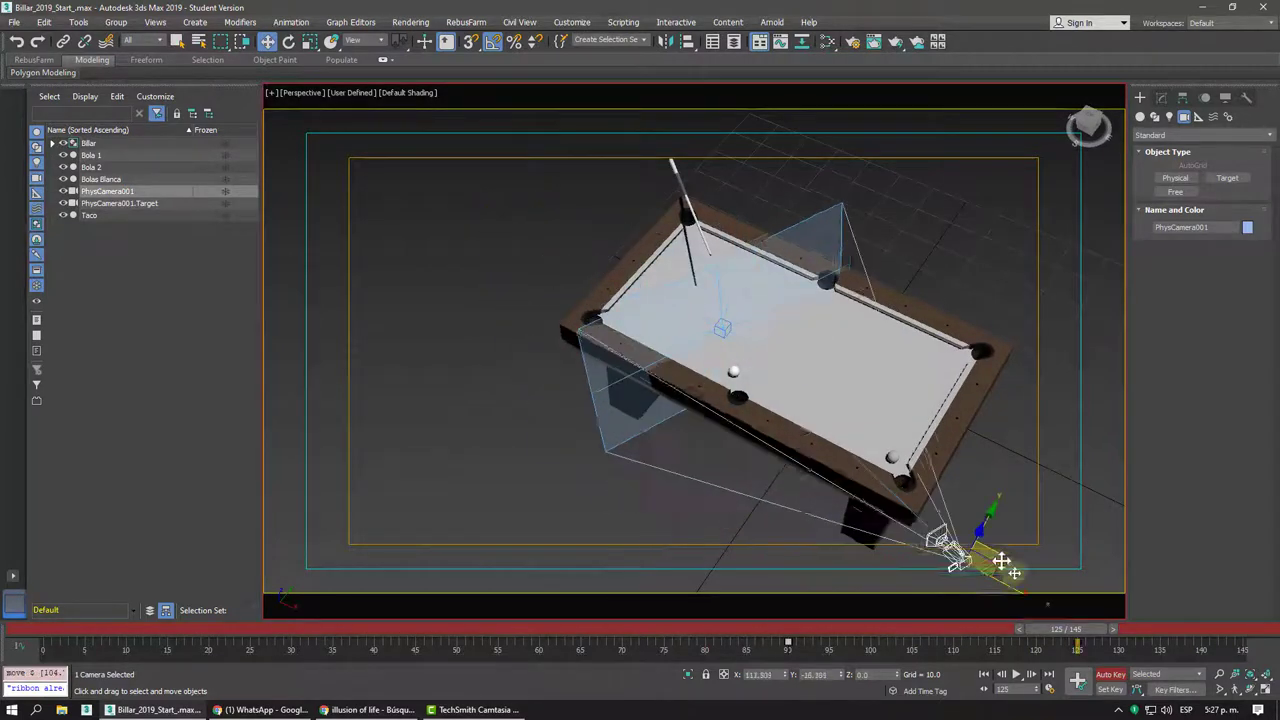
click(723, 332)
alt+middle_drag(723, 332, 732, 333)
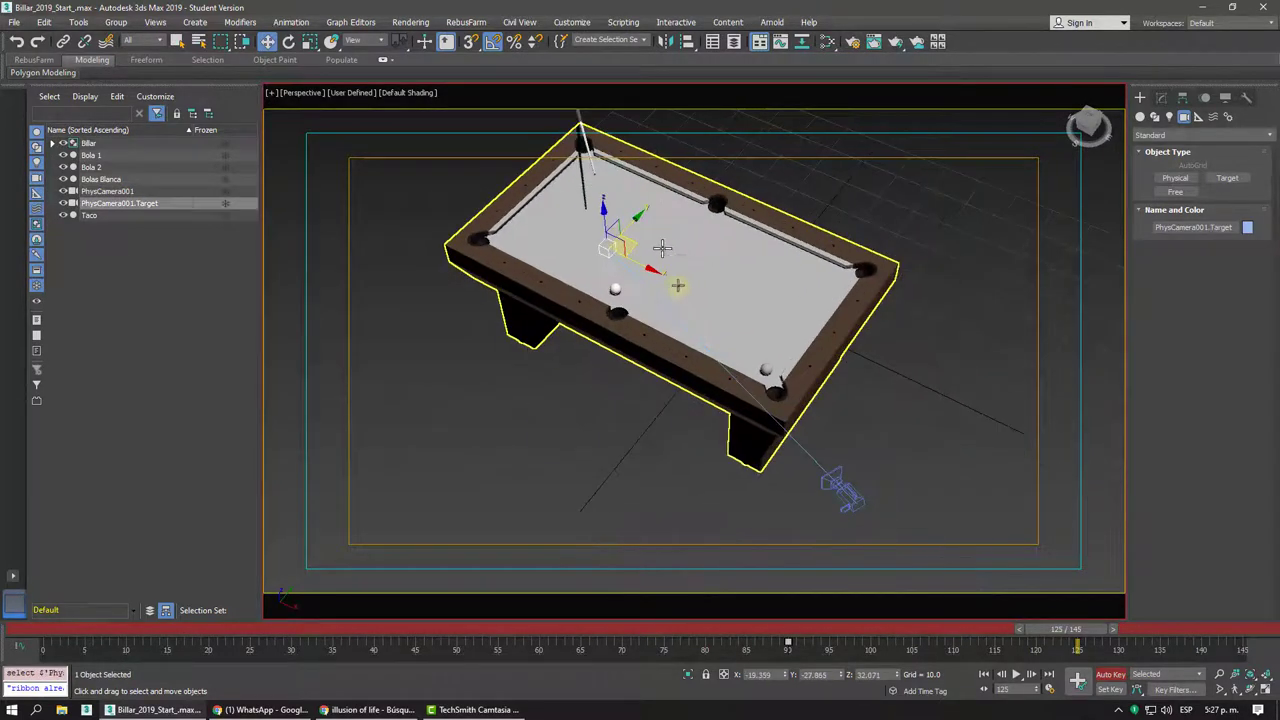
drag(732, 333, 793, 364)
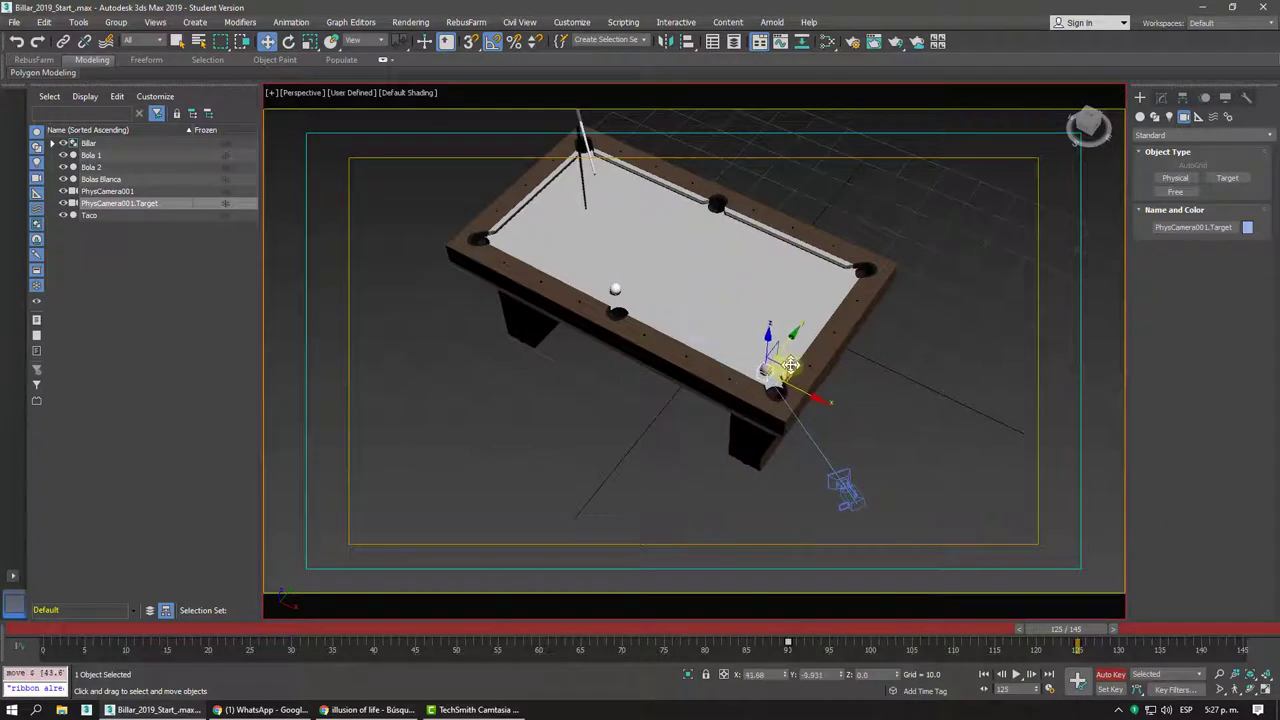
- At about frame 108, move the camera off the table's left side and review the motion
mouse_move(1065, 633)
mouse_down()
mouse_move(902, 645)
mouse_move(932, 640)
mouse_up()
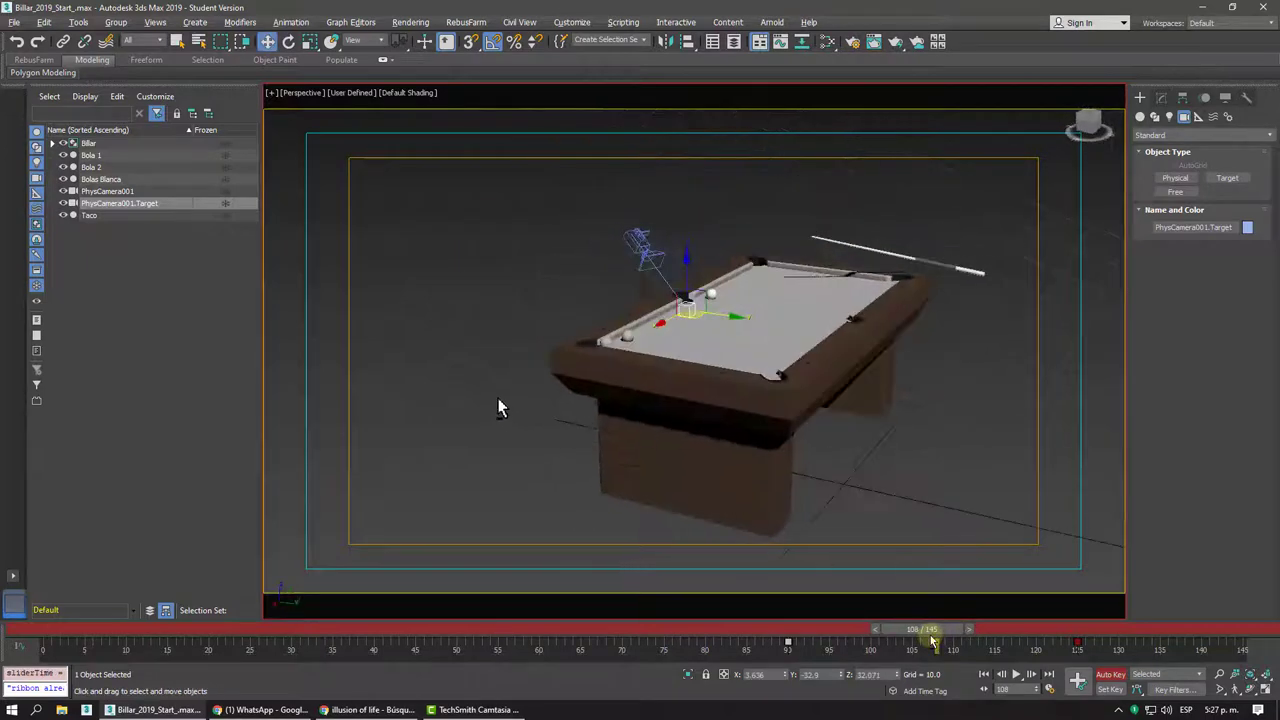
mouse_move(498, 400)
alt+middle_down()
mouse_move(600, 367)
mouse_move(643, 377)
alt+middle_up()
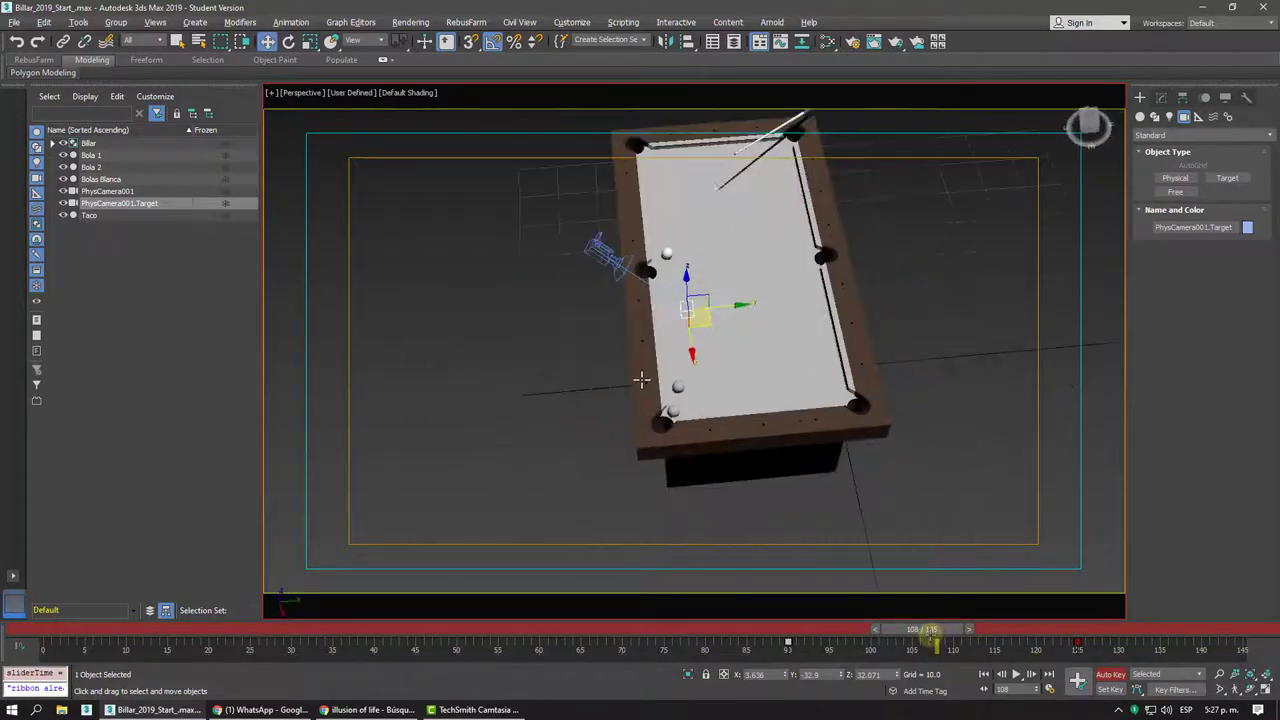
click(604, 263)
alt+middle_drag(604, 263, 608, 298)
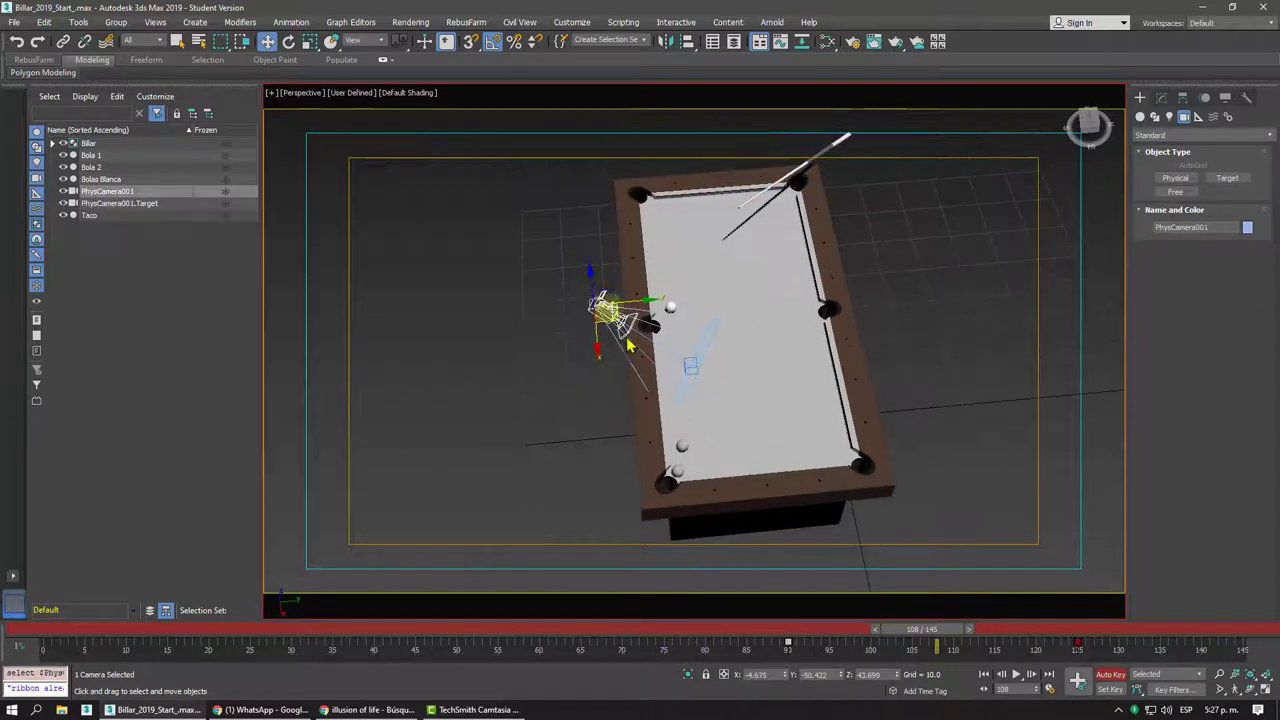
drag(608, 298, 540, 265)
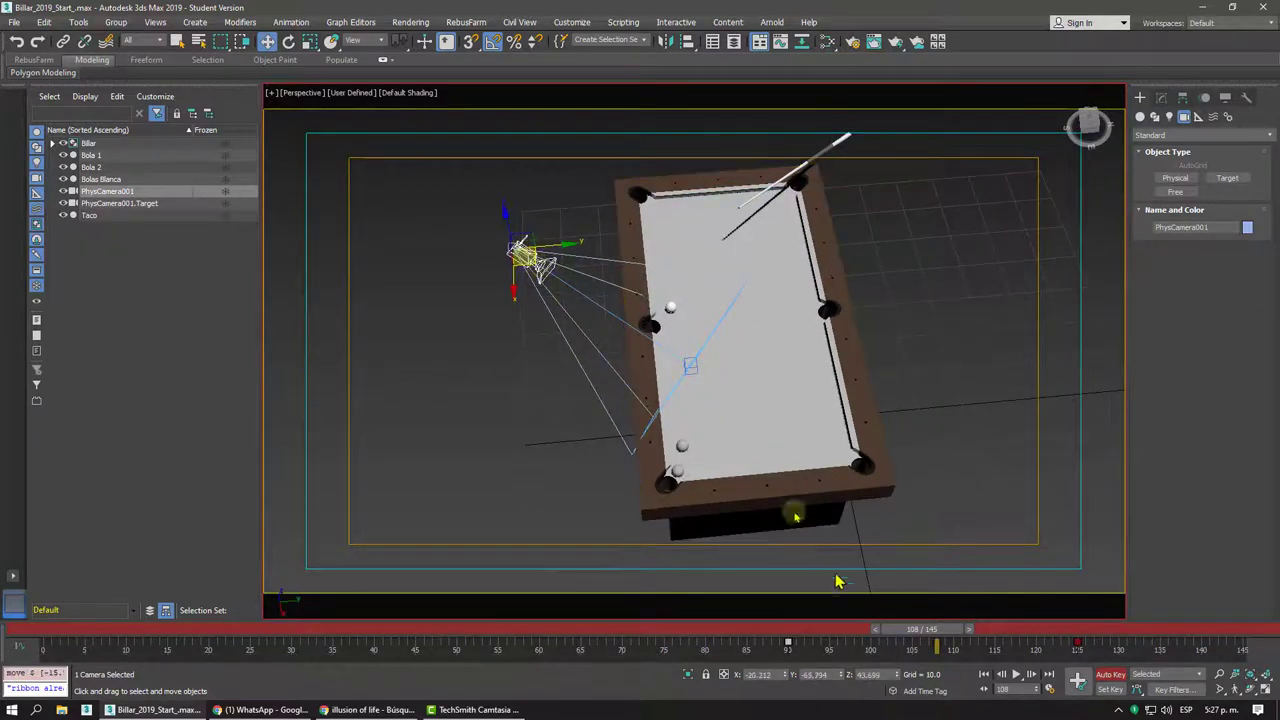
mouse_move(915, 630)
mouse_down()
mouse_move(873, 632)
mouse_move(1043, 634)
mouse_move(765, 615)
mouse_move(950, 605)
mouse_up()
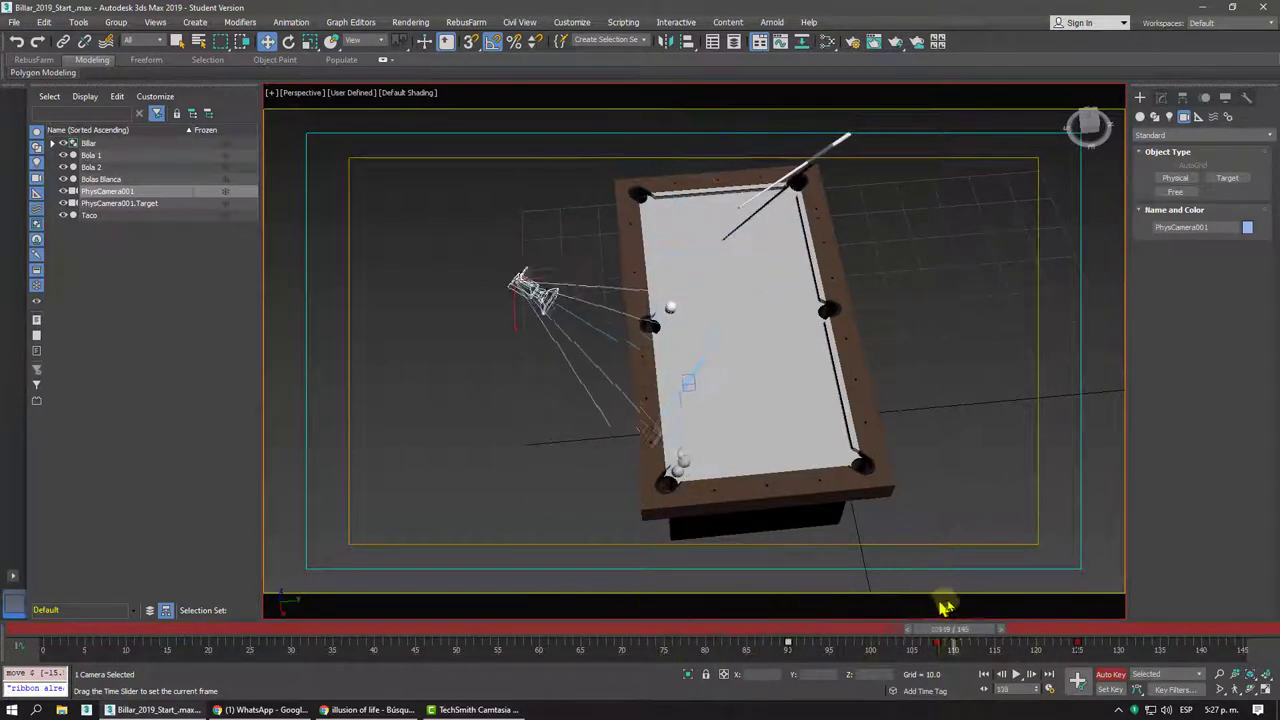
- Turn on the camera's motion path display in its Object Properties
right_click(528, 312)
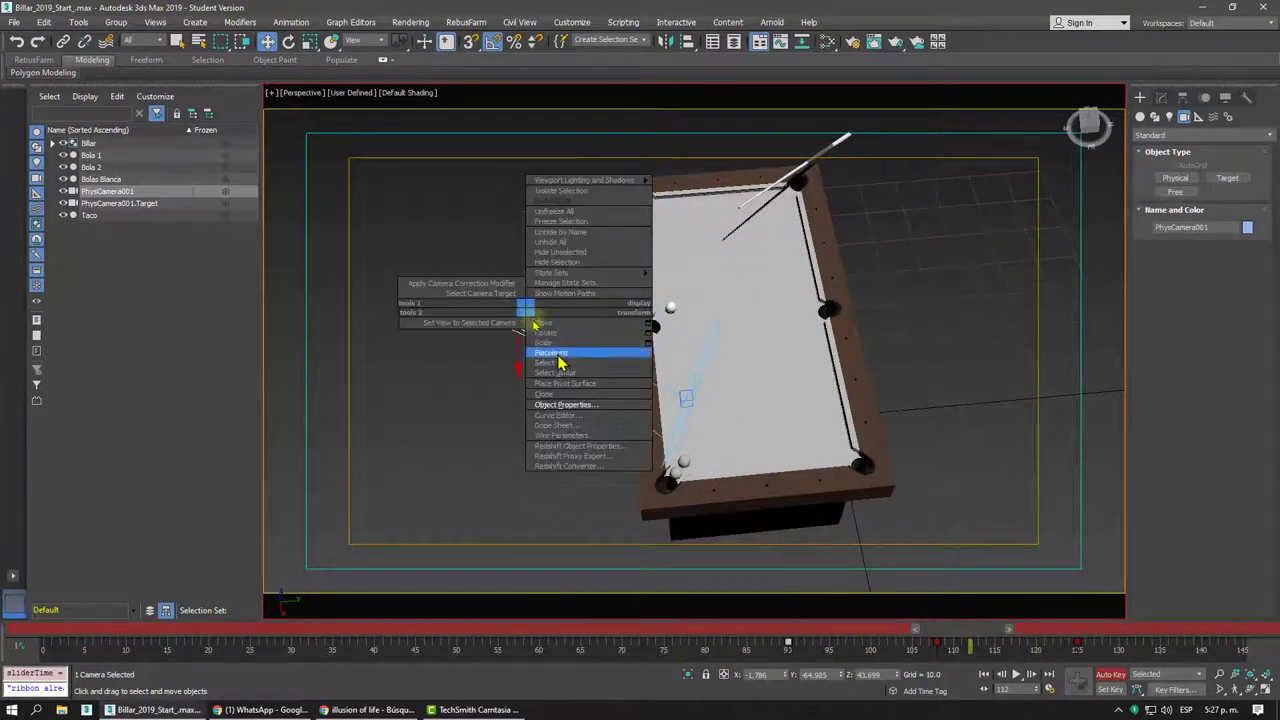
click(578, 405)
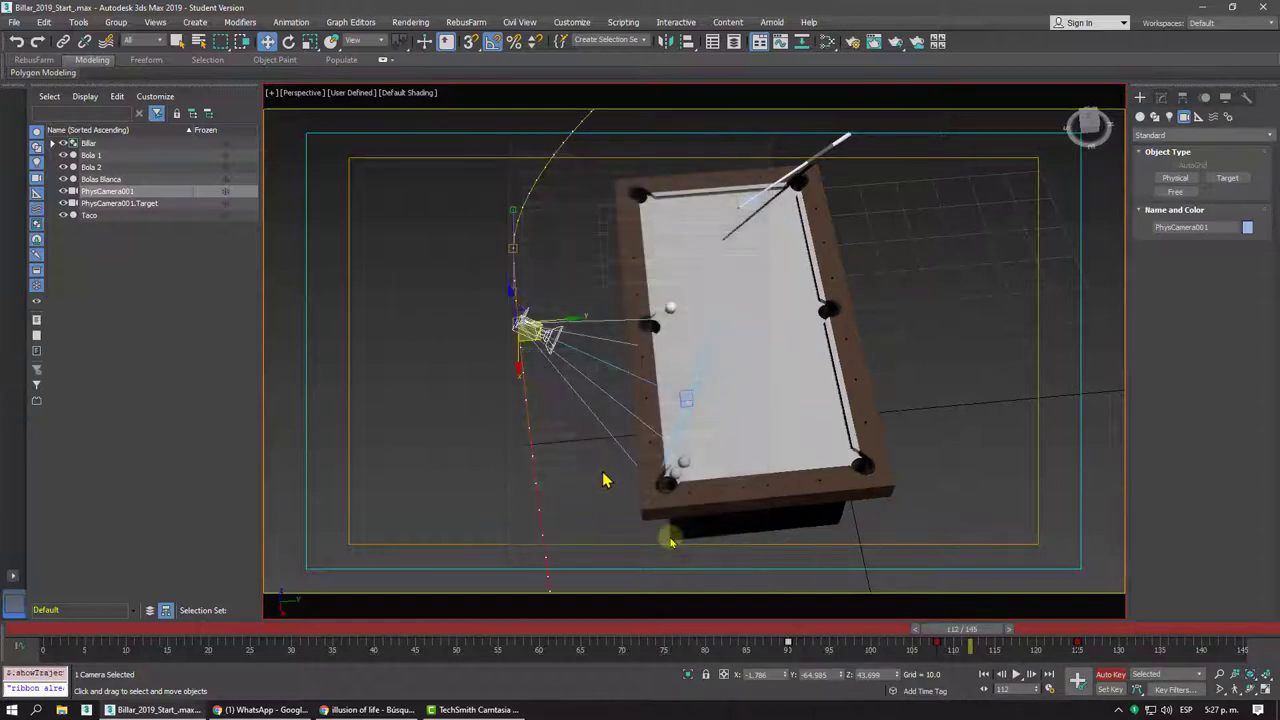
click(684, 543)
alt+middle_drag(670, 537, 722, 467)
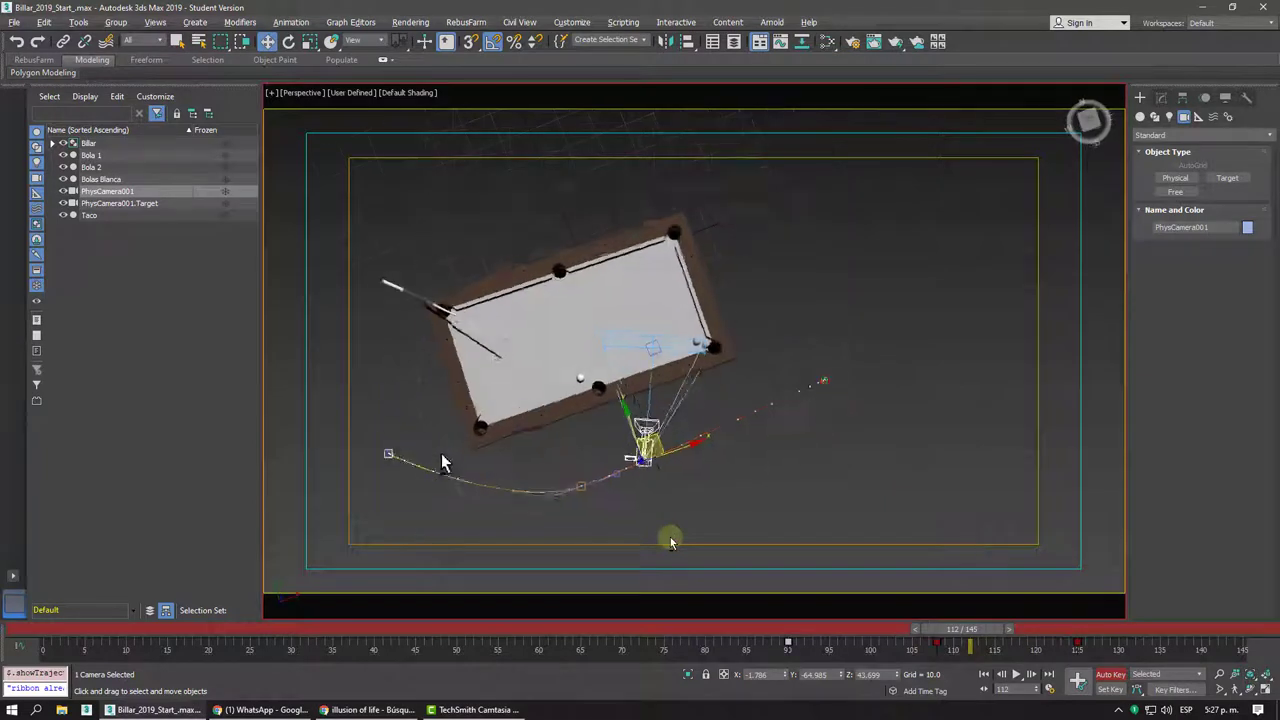
- Reshape the path: raise the camera near the end, and at frame 108 re-aim it mid-table
drag(948, 630, 1053, 633)
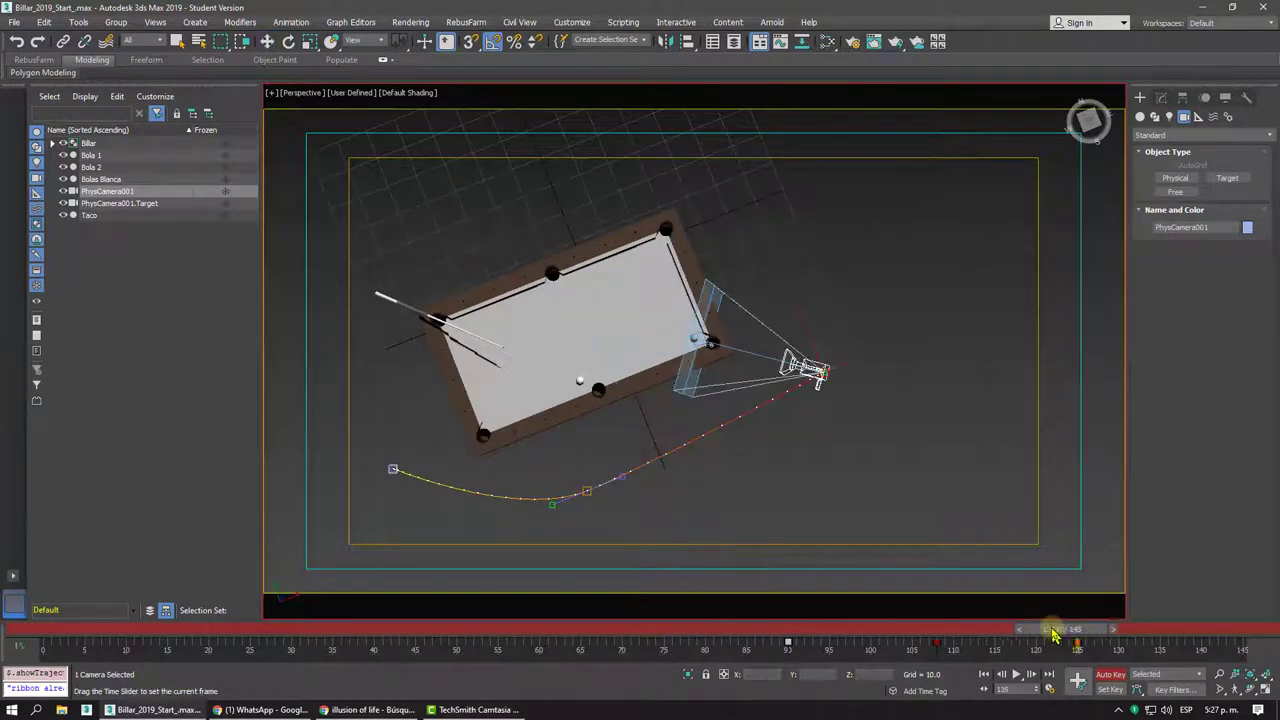
key(w)
drag(838, 346, 817, 269)
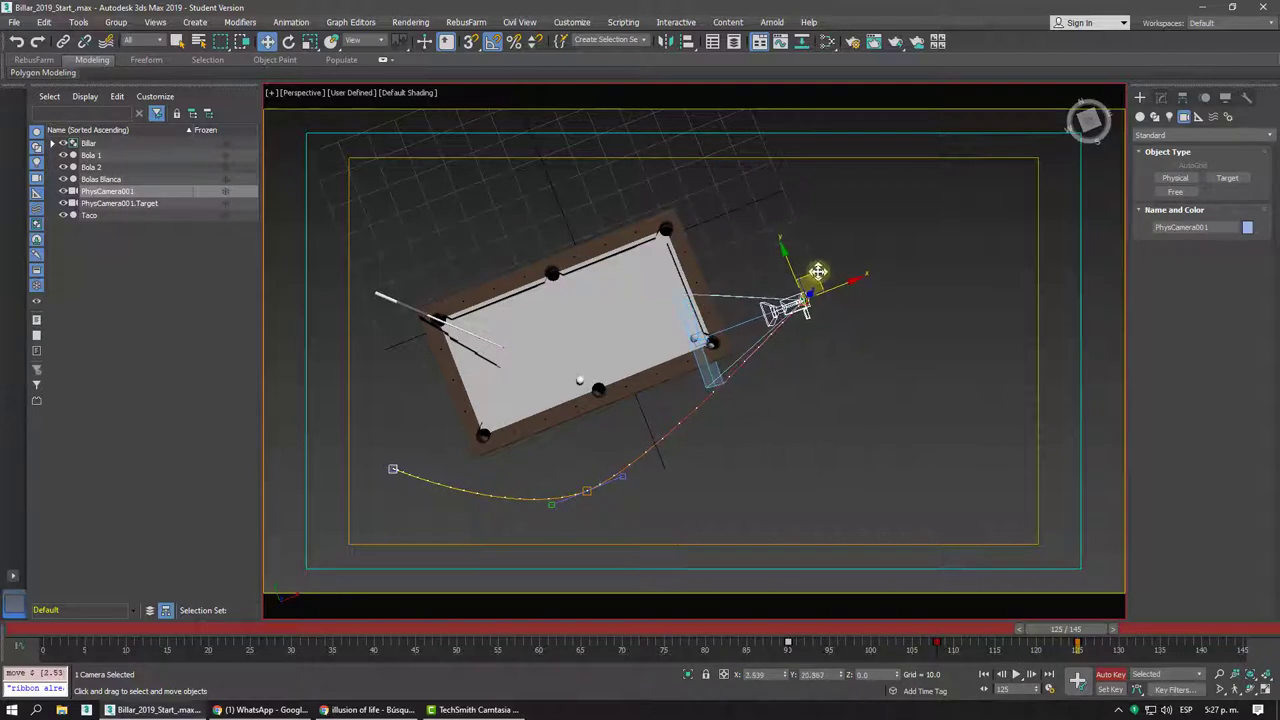
drag(1055, 632, 916, 630)
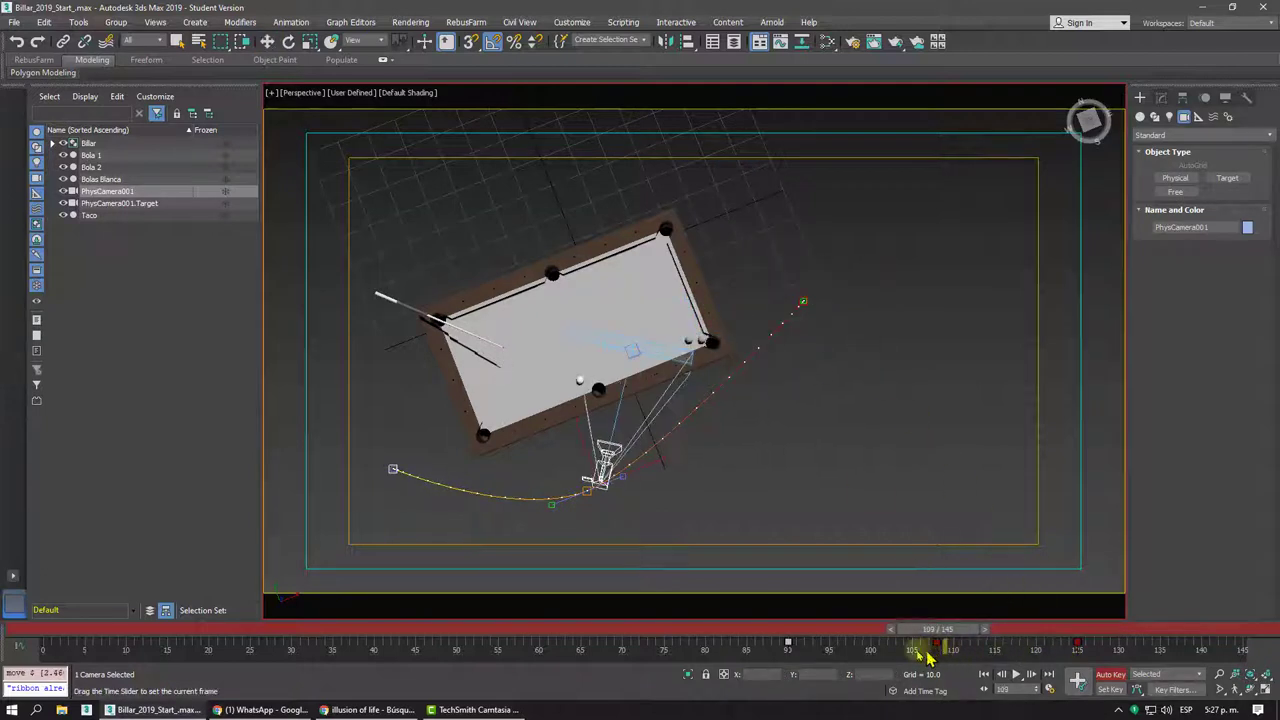
click(623, 352)
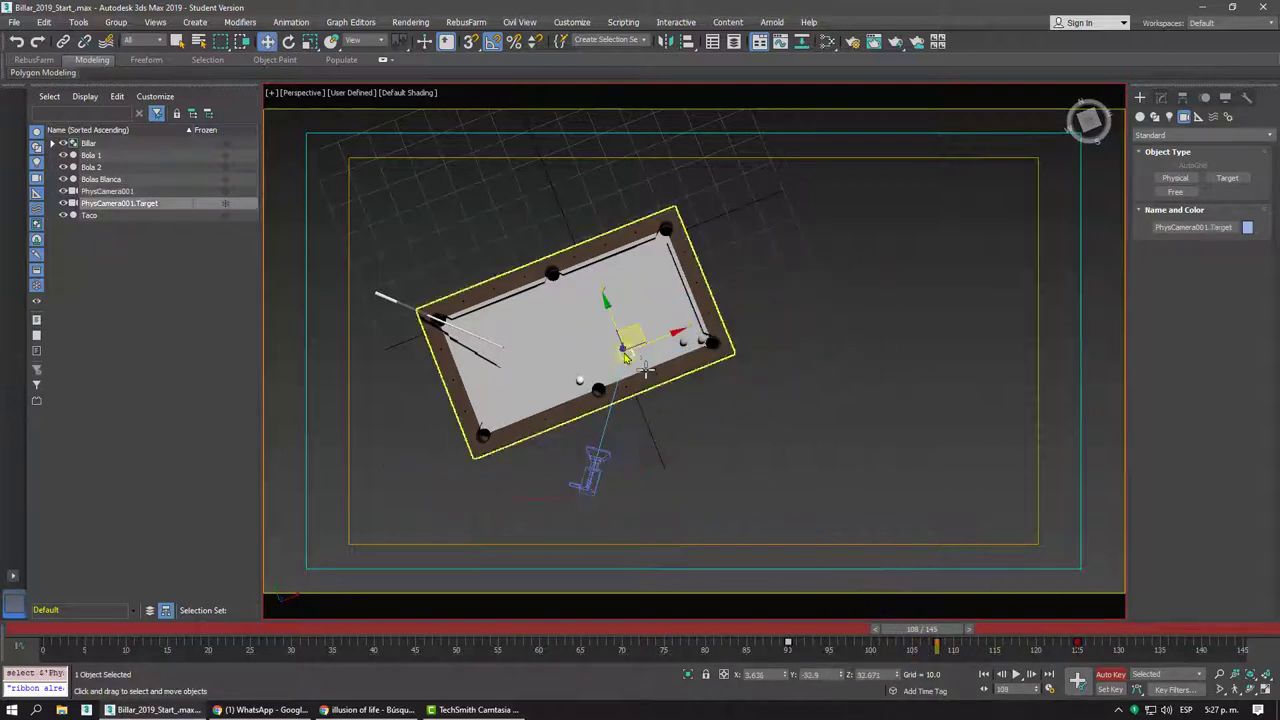
drag(667, 333, 592, 319)
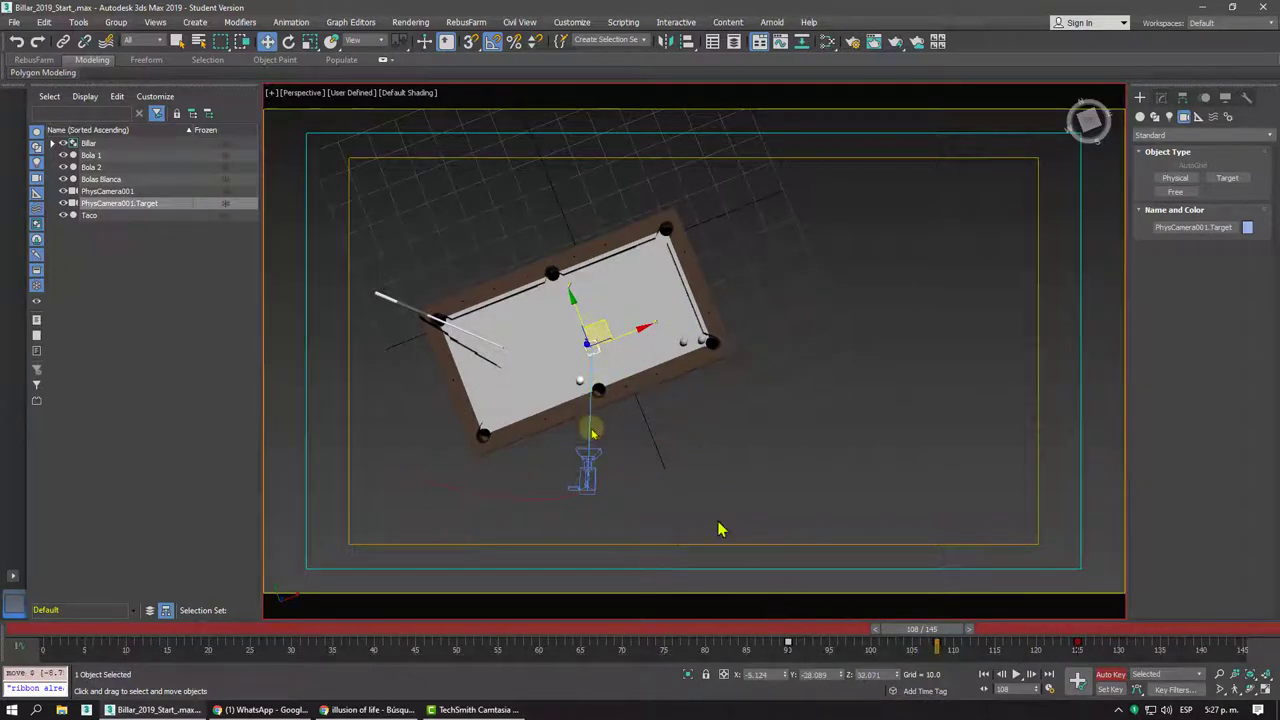
click(589, 462)
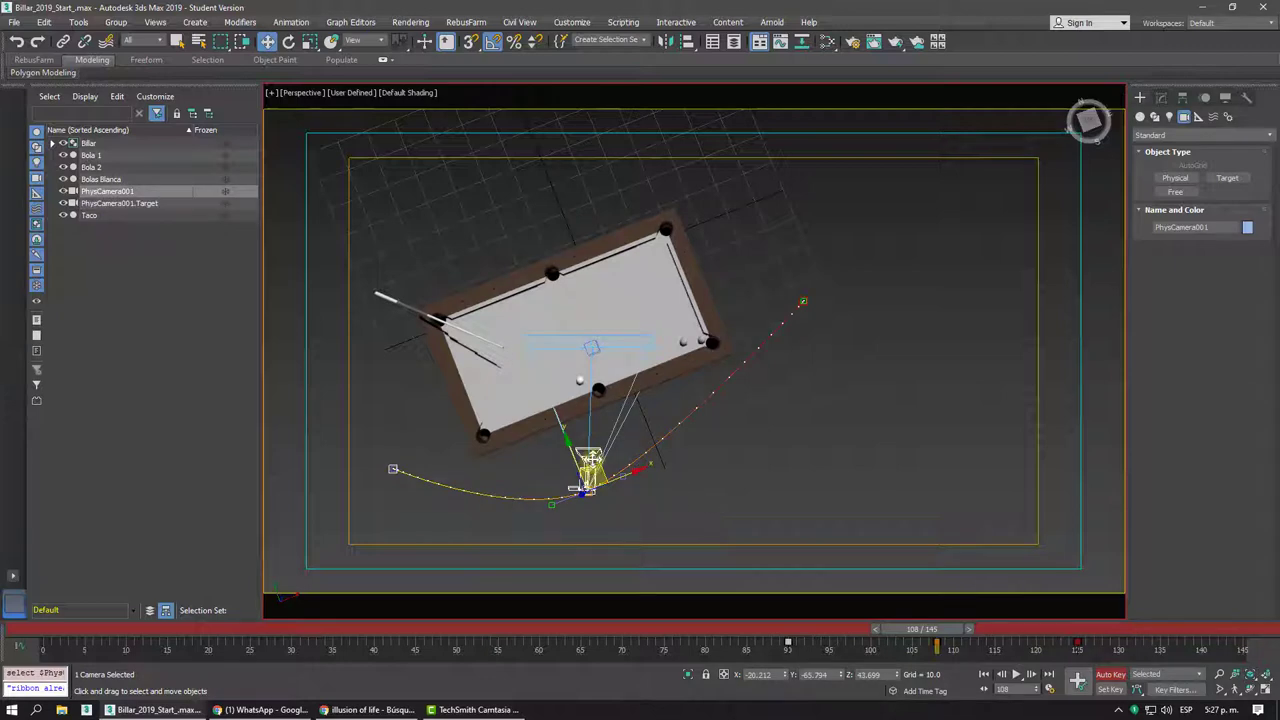
drag(591, 458, 638, 466)
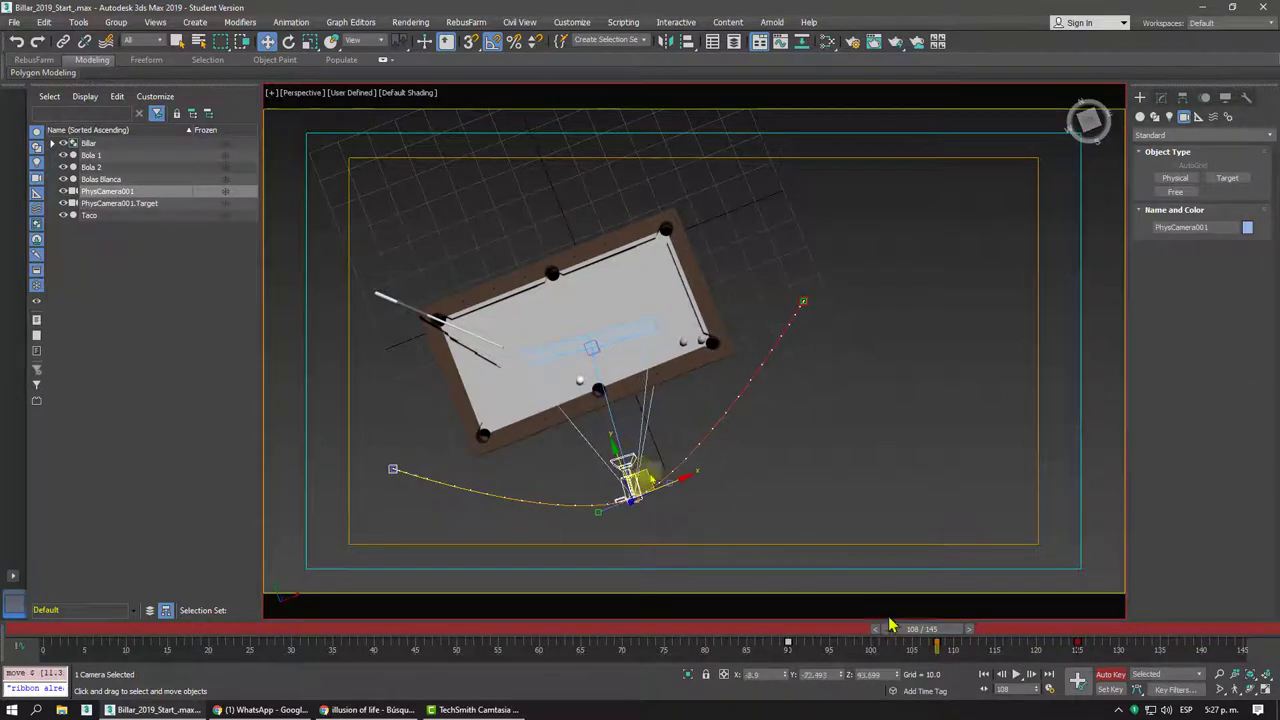
- Go to frame 84 and orbit around the camera and its curved trajectory
drag(890, 628, 740, 628)
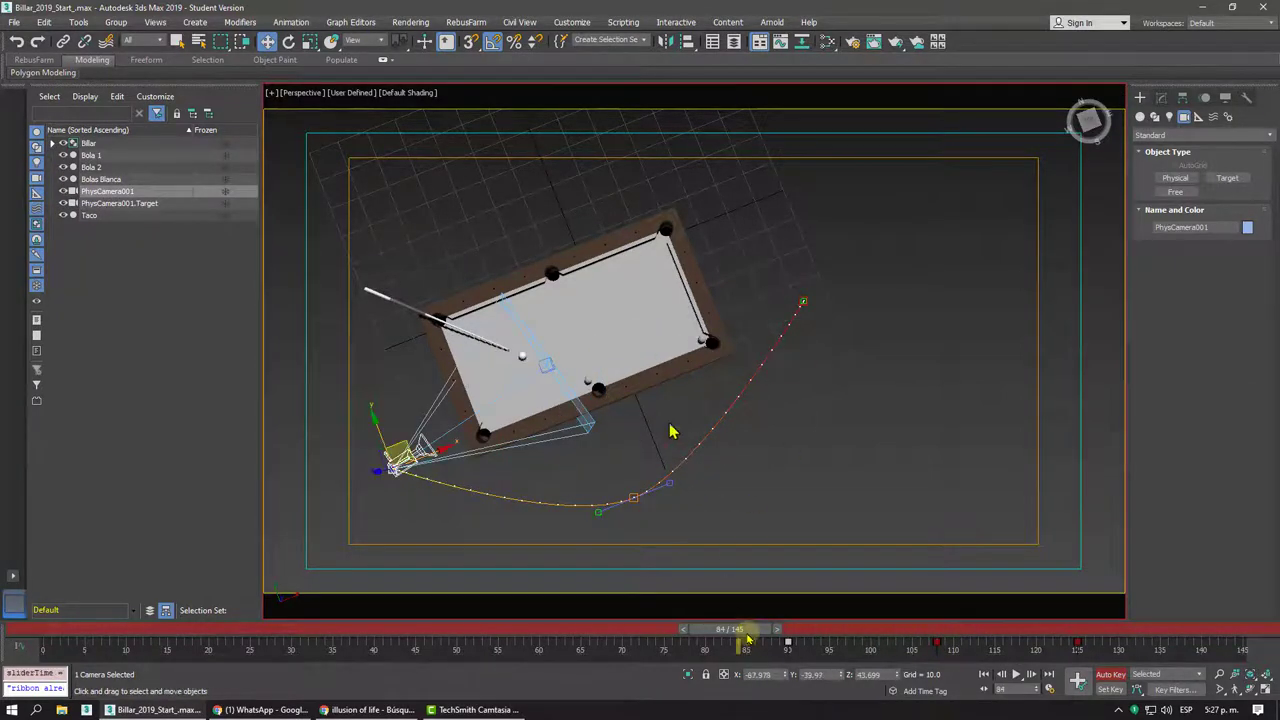
scroll(586, 380, up, 3)
scroll(586, 380, up, 2)
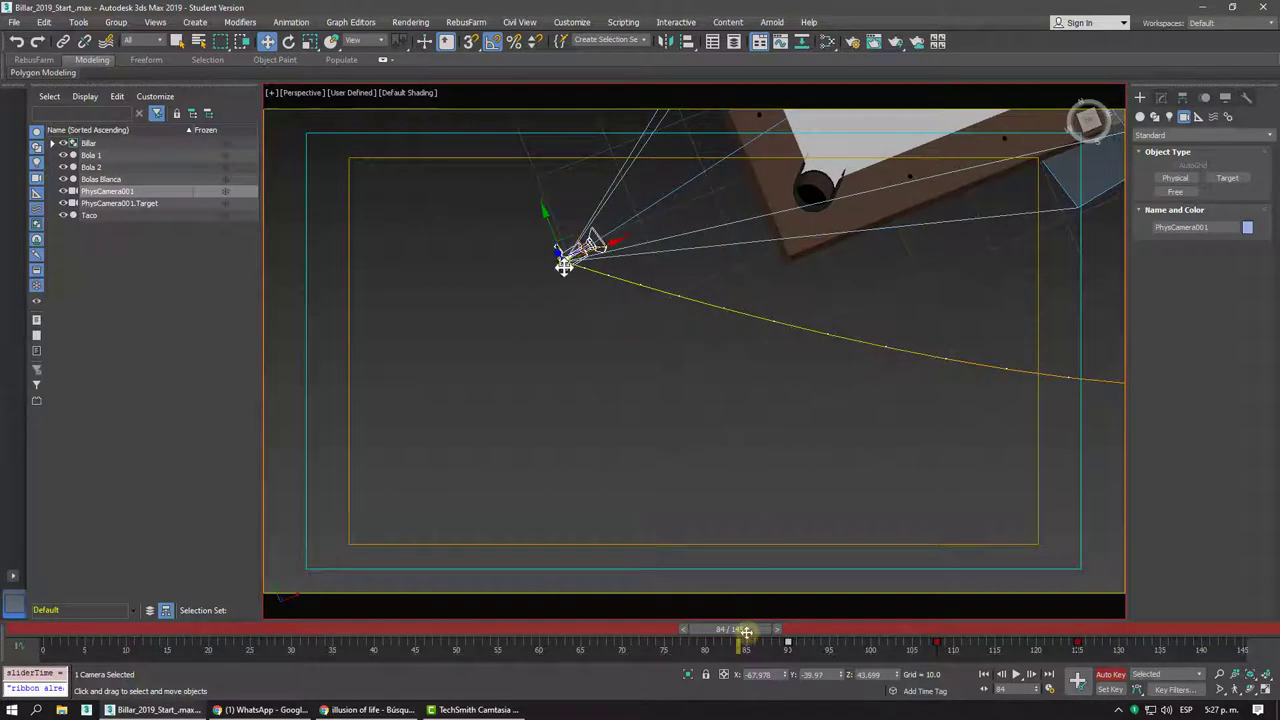
mouse_move(564, 266)
middle_down()
mouse_move(714, 363)
mouse_move(500, 314)
mouse_move(826, 418)
middle_up()
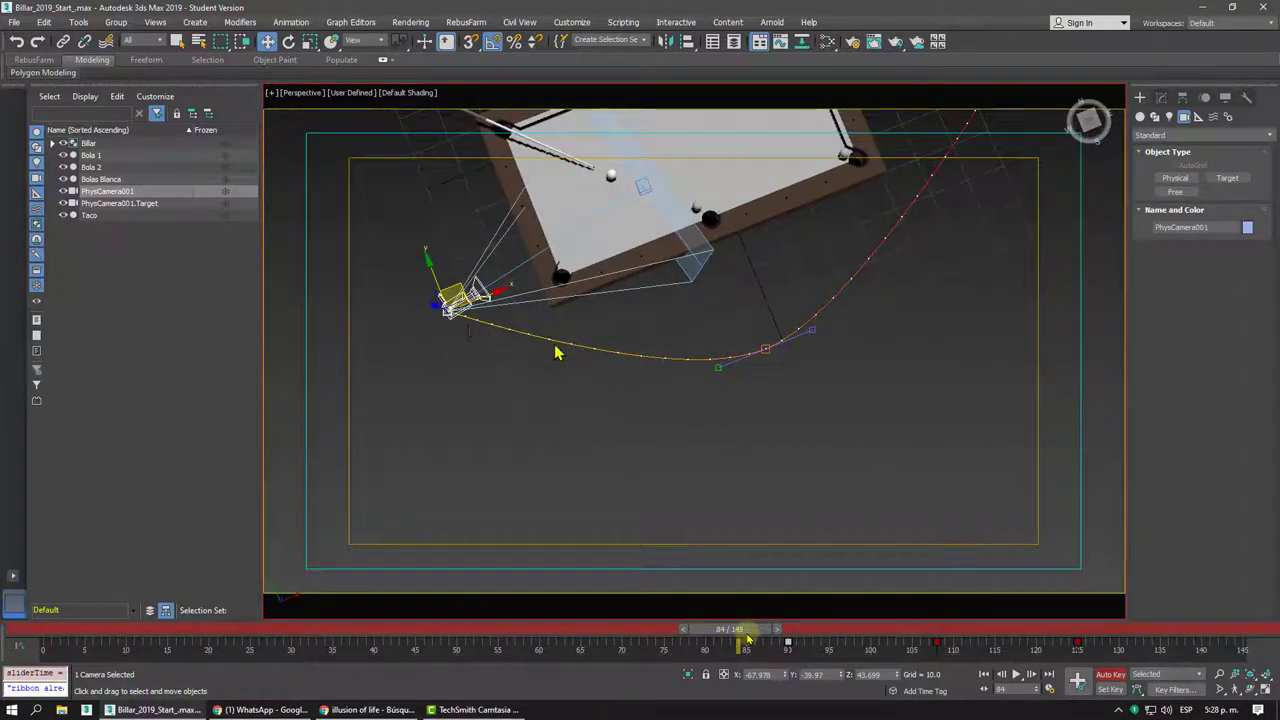
mouse_move(607, 361)
alt+middle_down()
mouse_move(814, 357)
mouse_move(794, 306)
alt+middle_up()
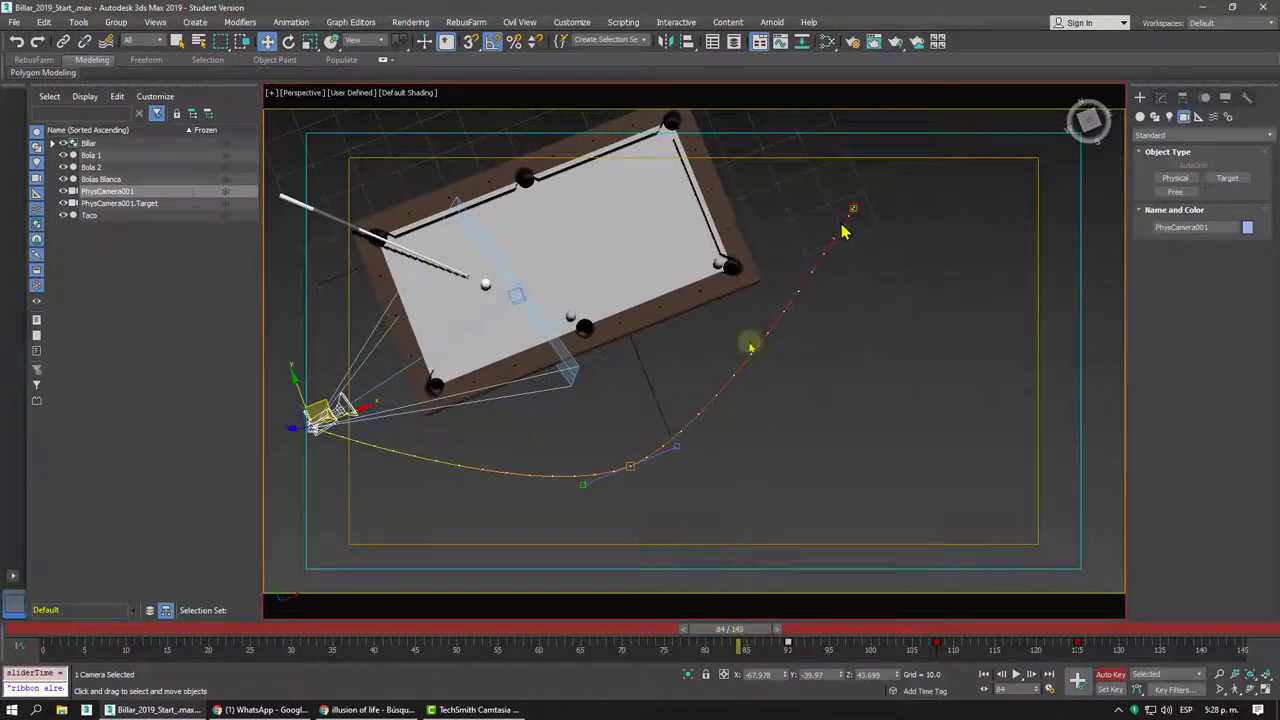
middle_drag(749, 343, 749, 320)
- Play the cue shot from frame 0 through PhysCamera001's view, then stop it
key(c)
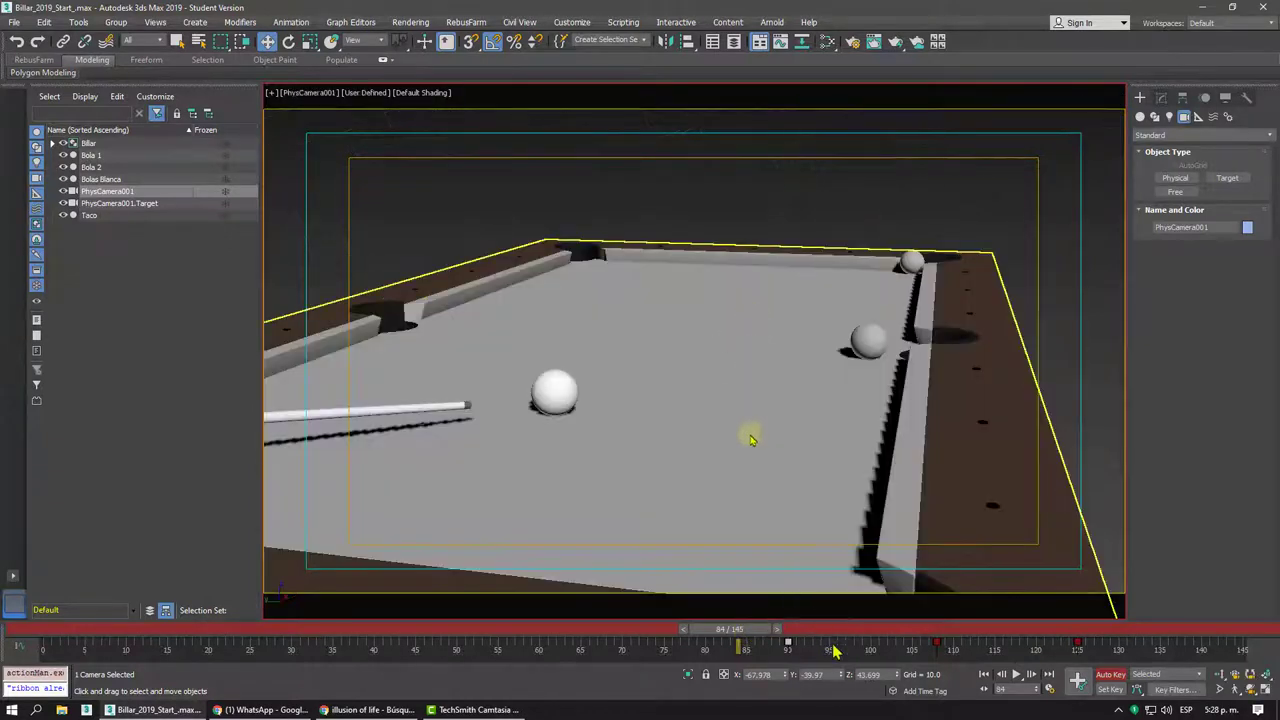
drag(754, 645, 43, 645)
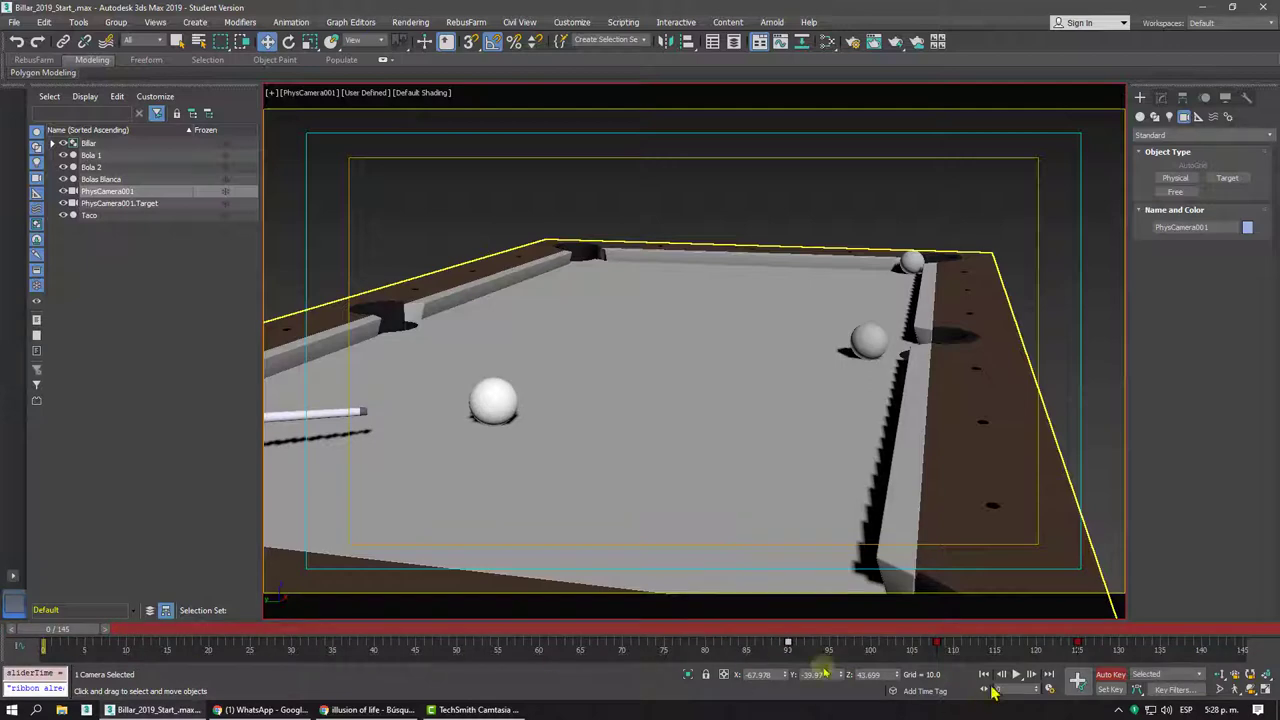
click(1018, 676)
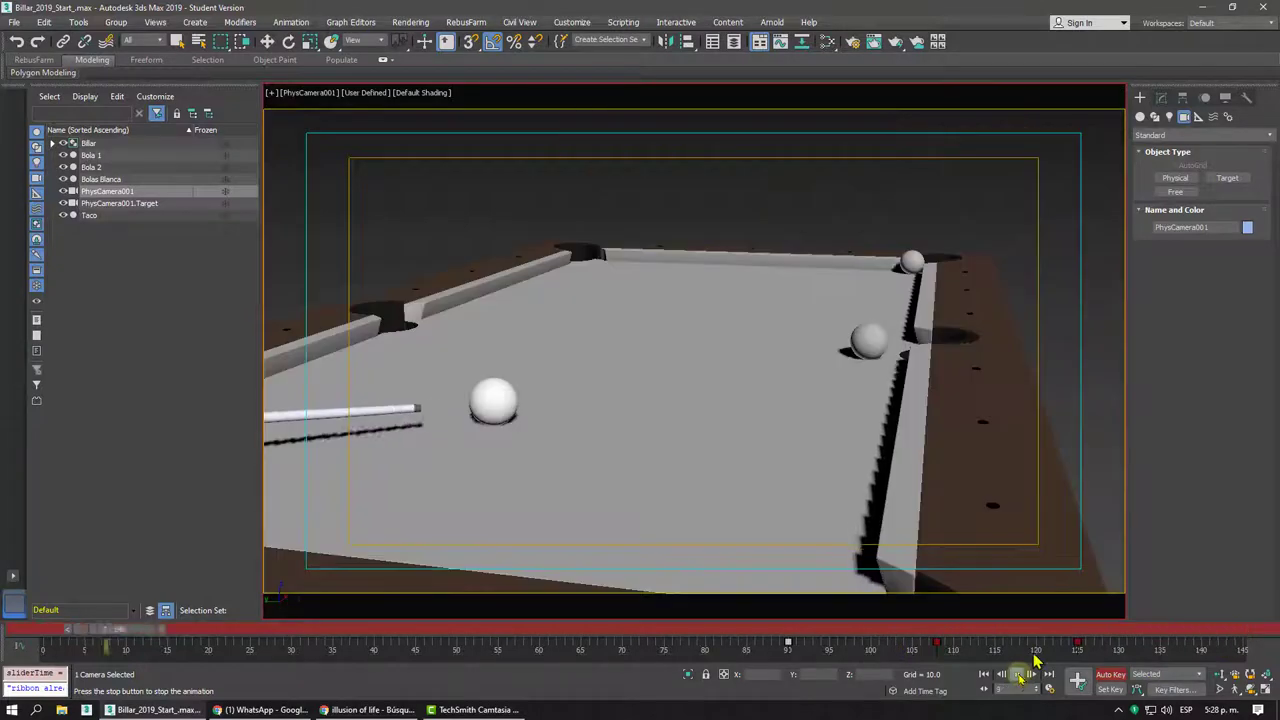
click(1017, 674)
drag(1023, 629, 830, 615)
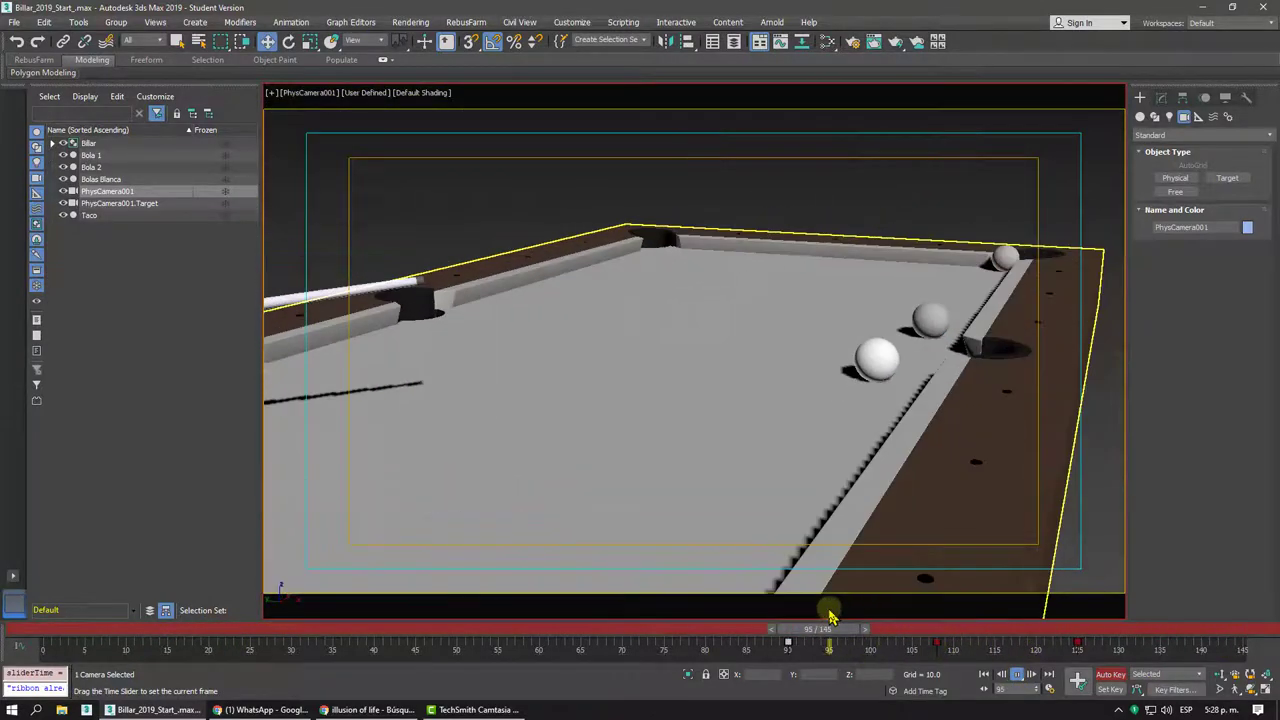
- Extend the animation to 202 frames and scale the camera keys out to about frame 198
key(p)
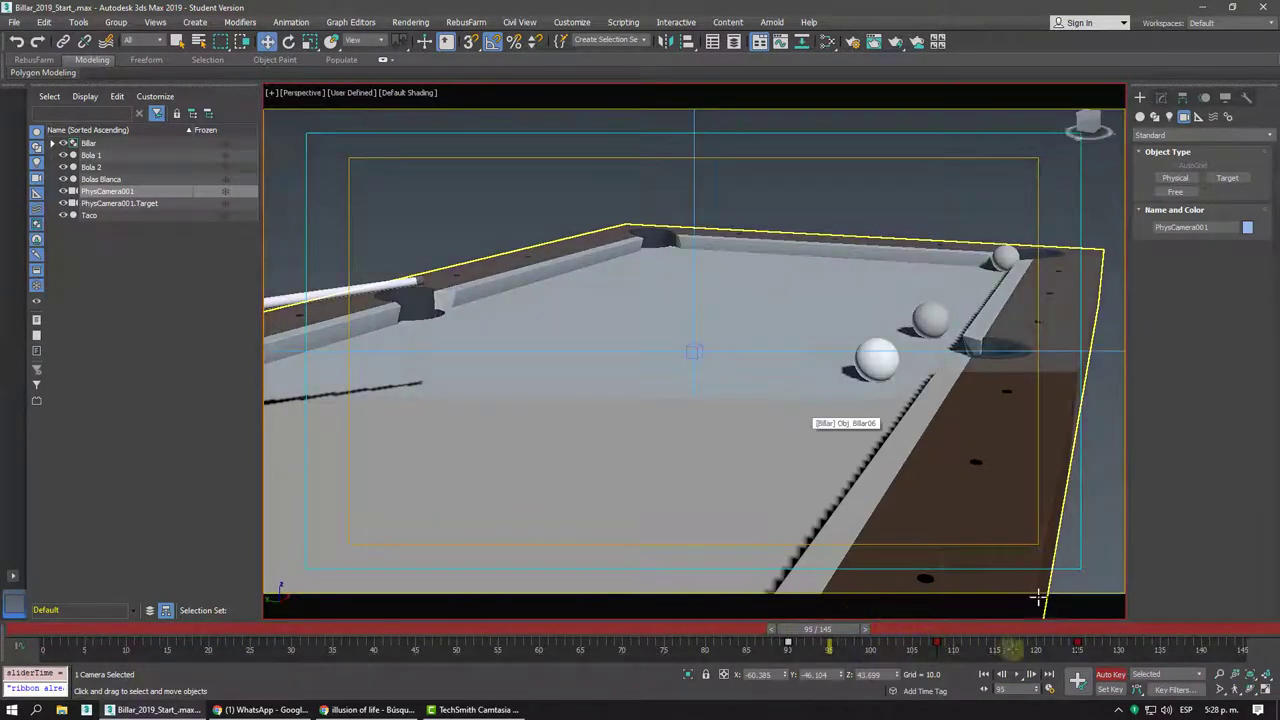
ctrl+alt+right_drag(1030, 640, 555, 632)
scroll(745, 355, down, 5)
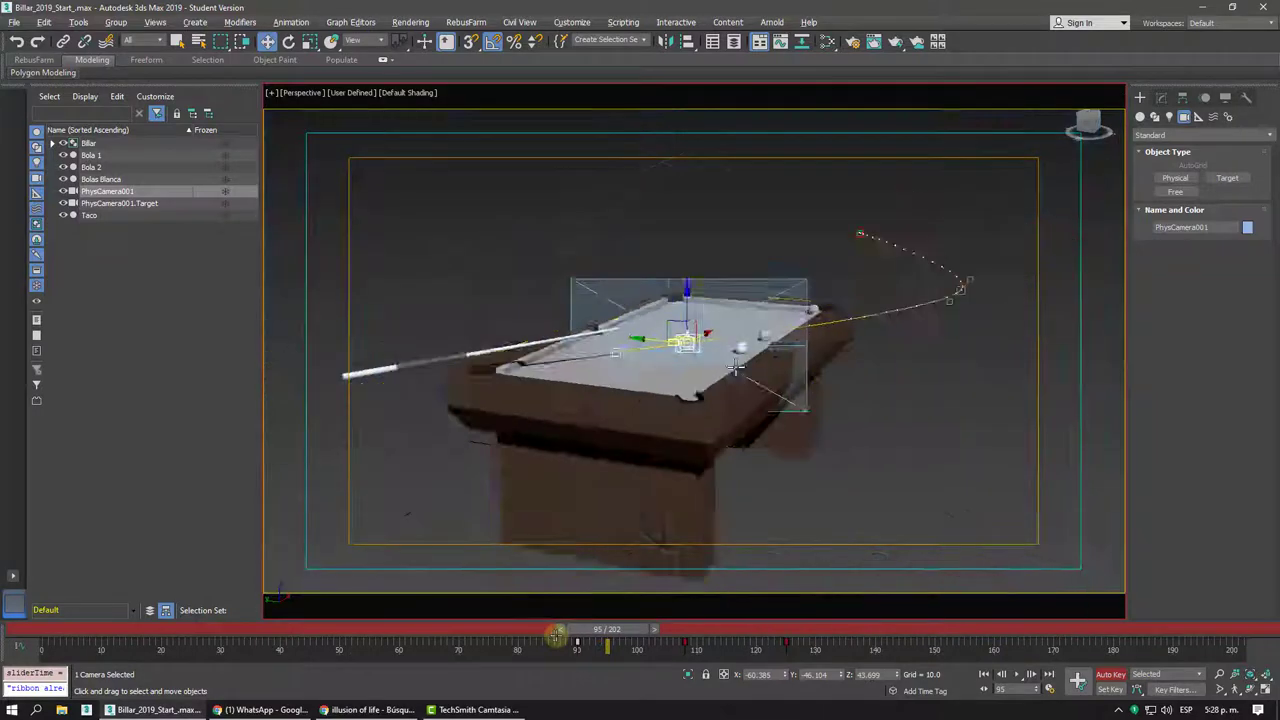
alt+middle_drag(814, 409, 930, 477)
click(930, 477)
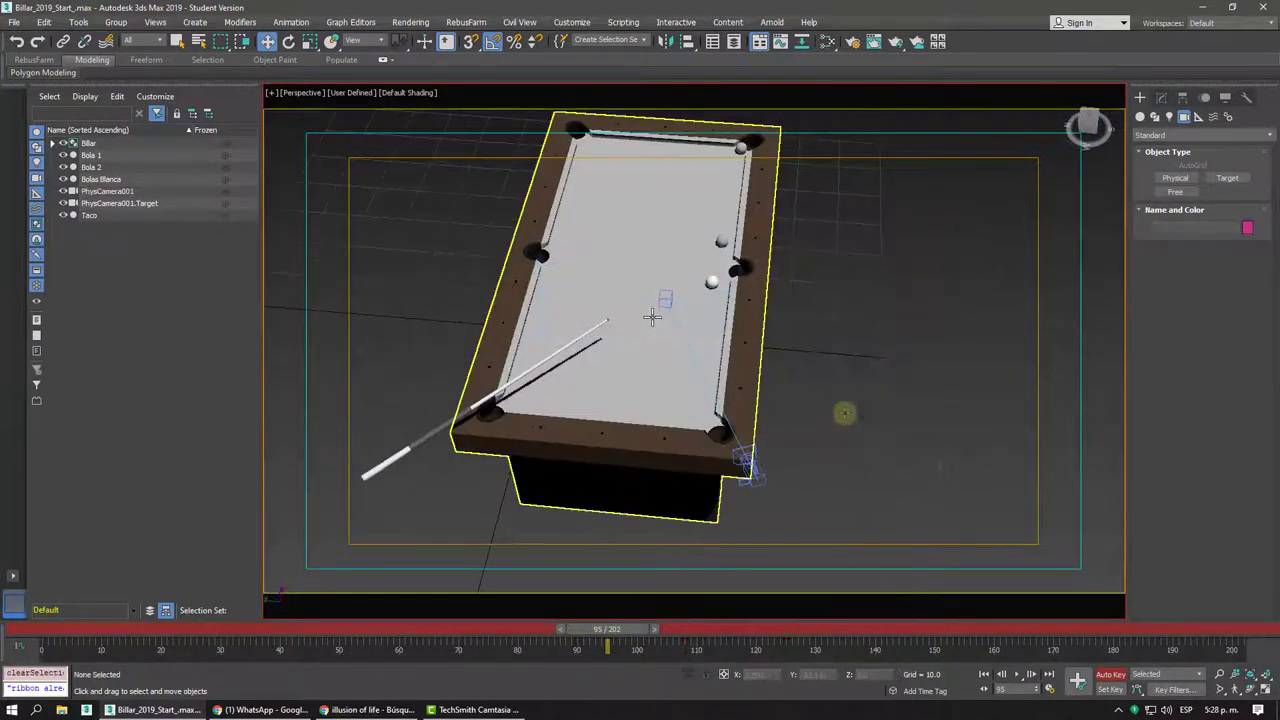
click(662, 293)
click(748, 465)
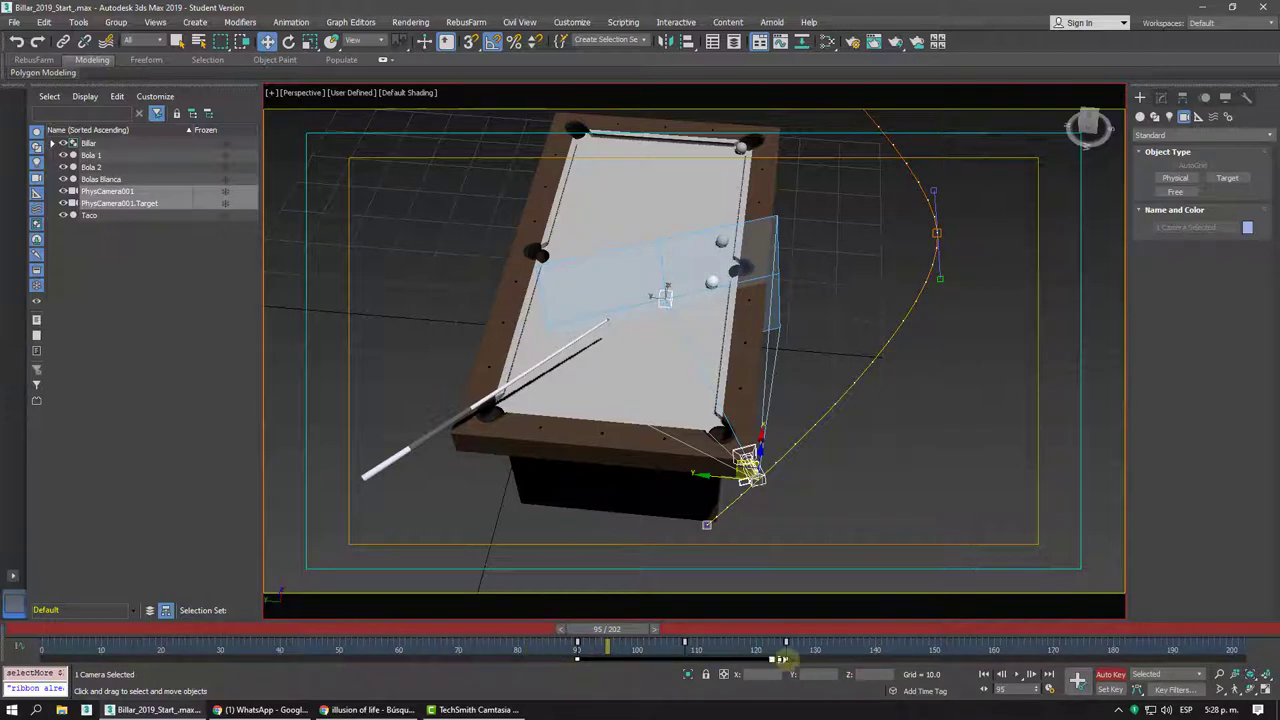
drag(780, 659, 1213, 658)
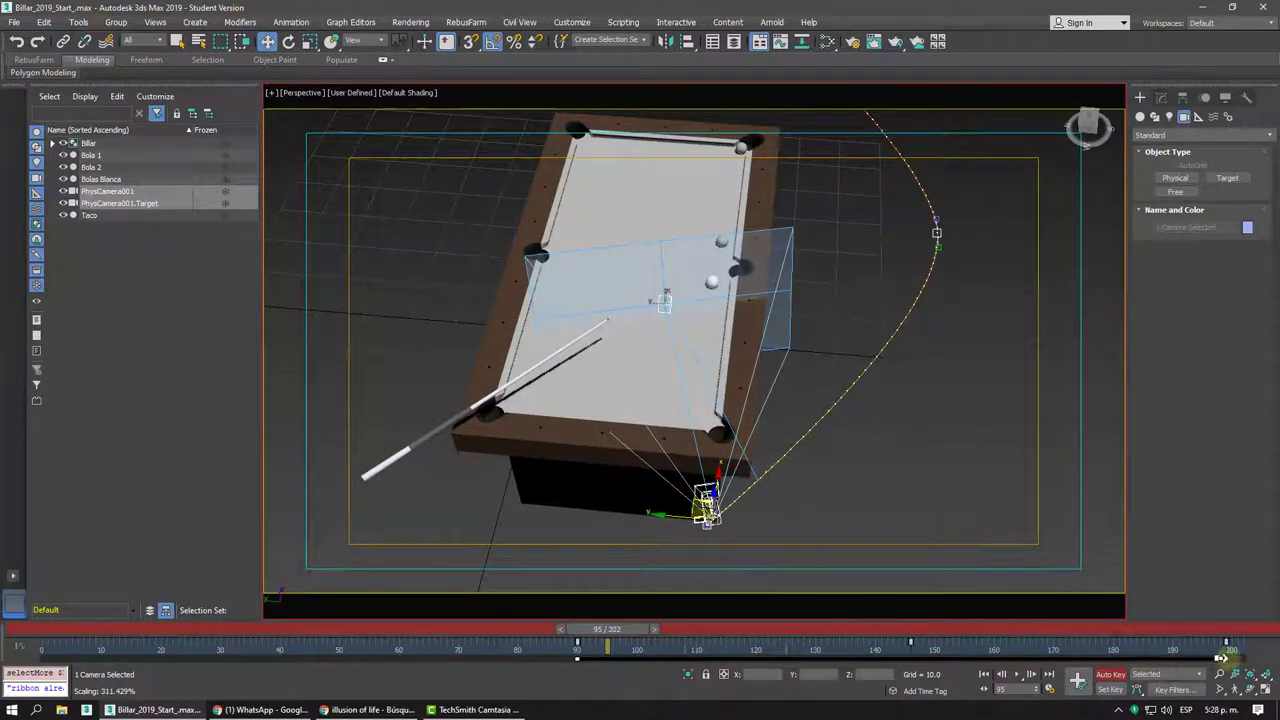
- Play back from frame 0 to check the camera move, then go to frame 199
drag(619, 641, 45, 630)
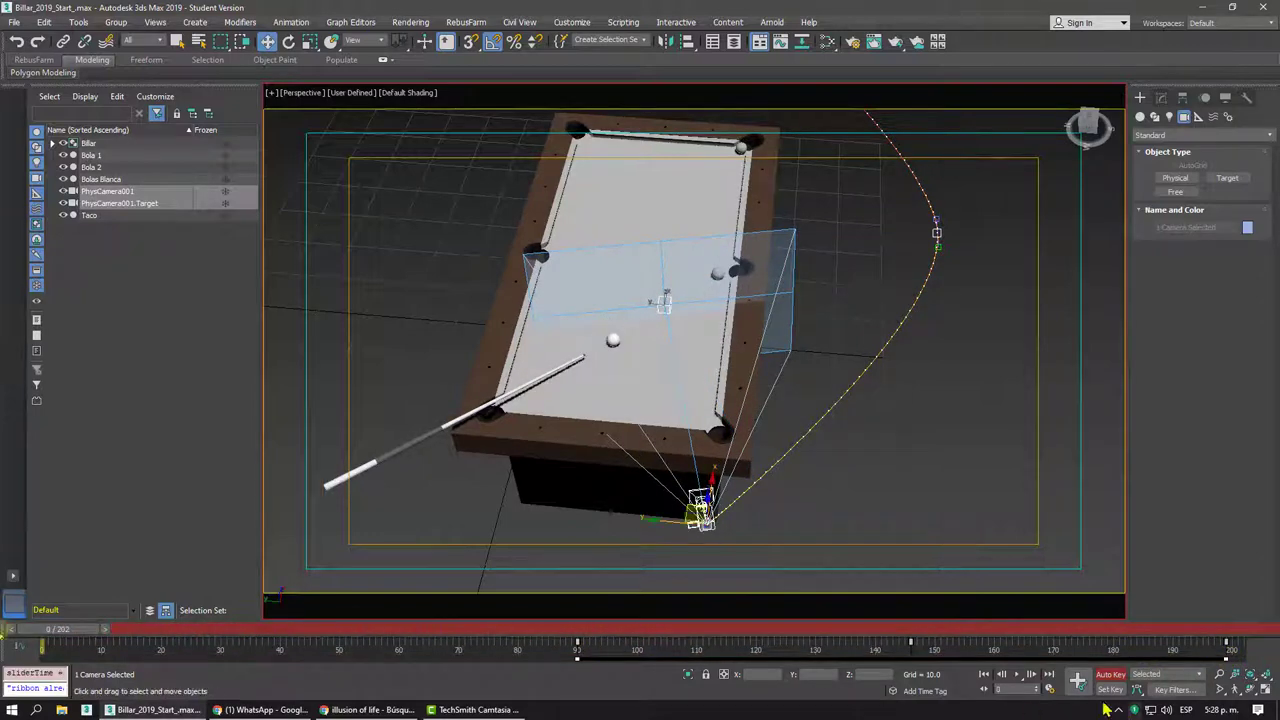
click(1021, 678)
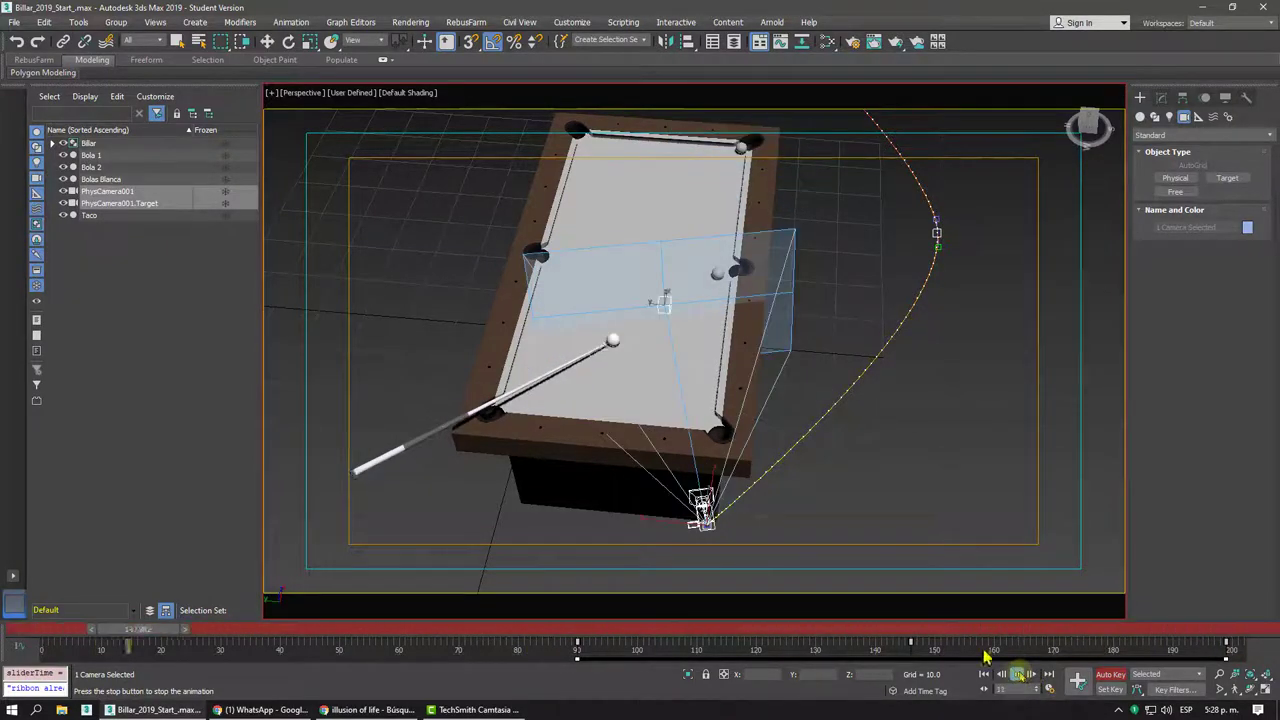
drag(970, 640, 940, 632)
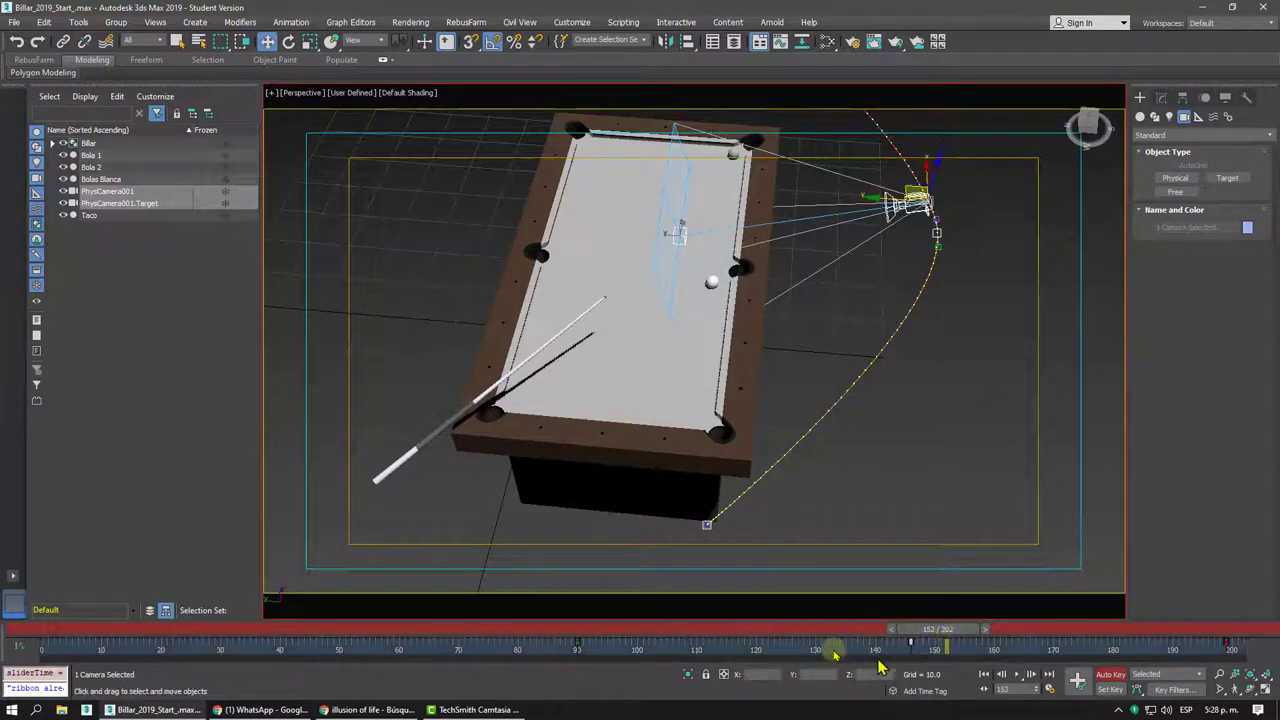
key(ctrl+z)
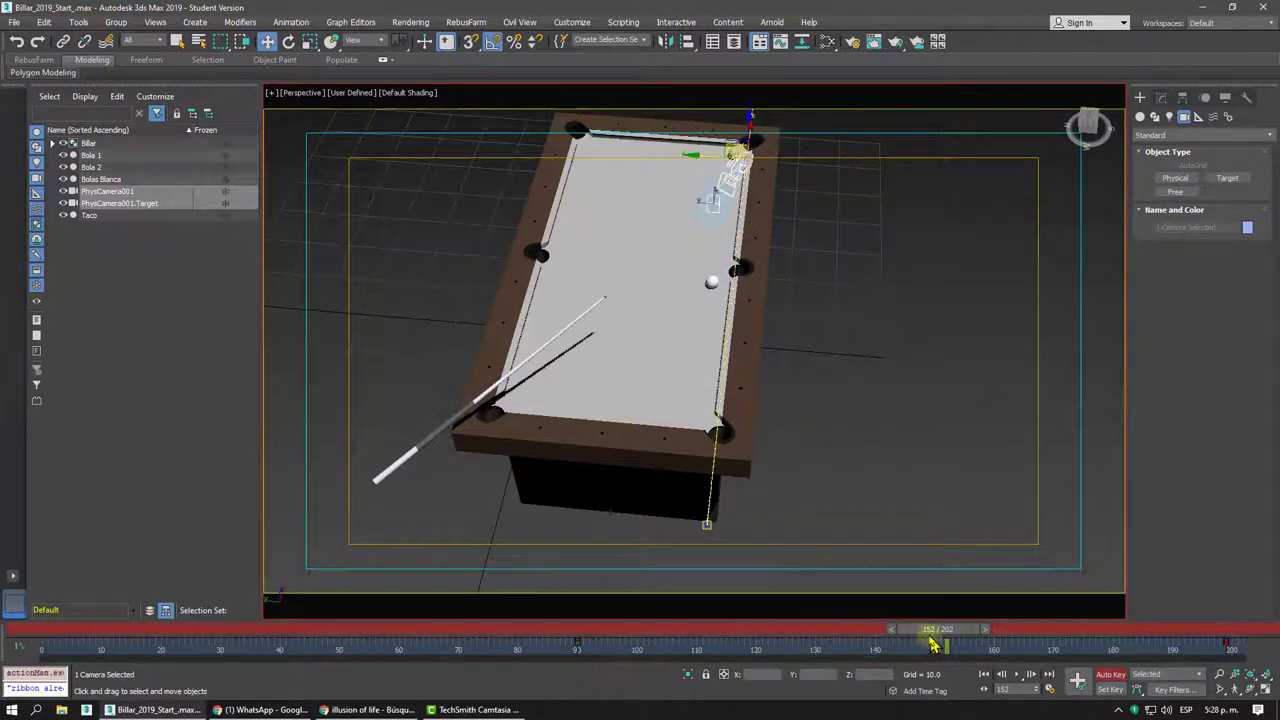
mouse_move(930, 634)
mouse_down()
mouse_move(806, 634)
mouse_move(1246, 585)
mouse_up()
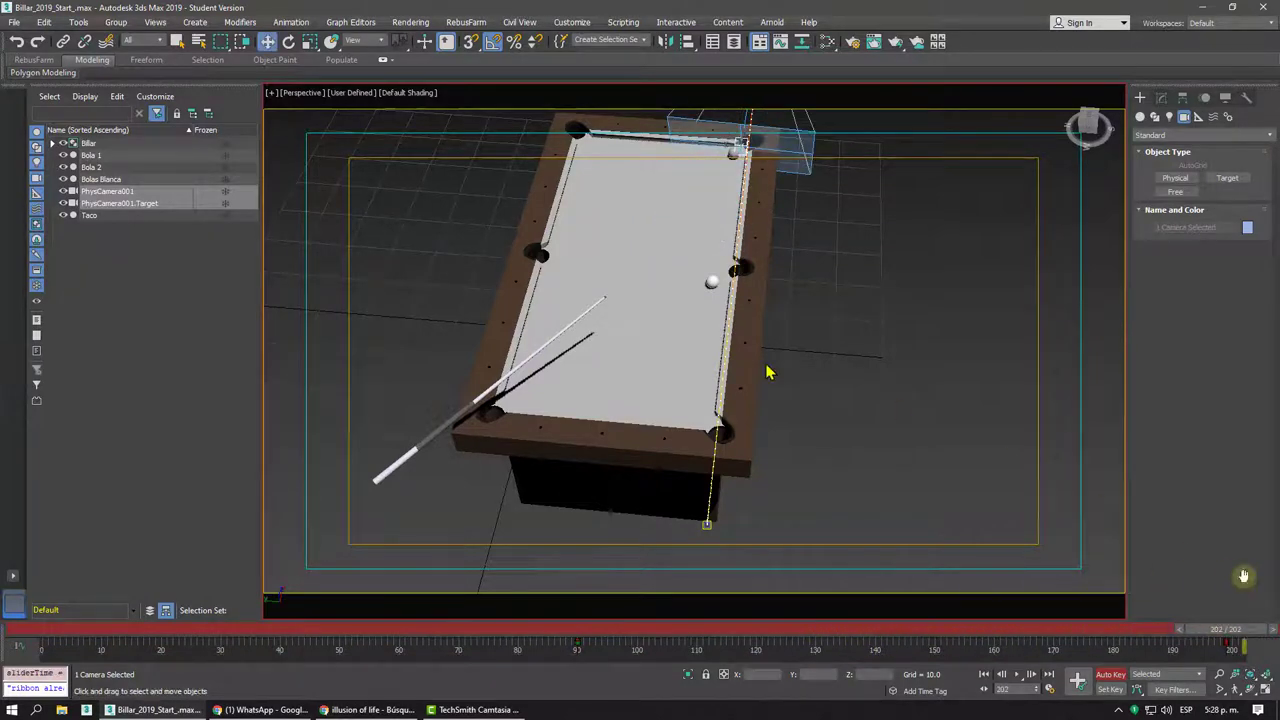
scroll(767, 372, down, 5)
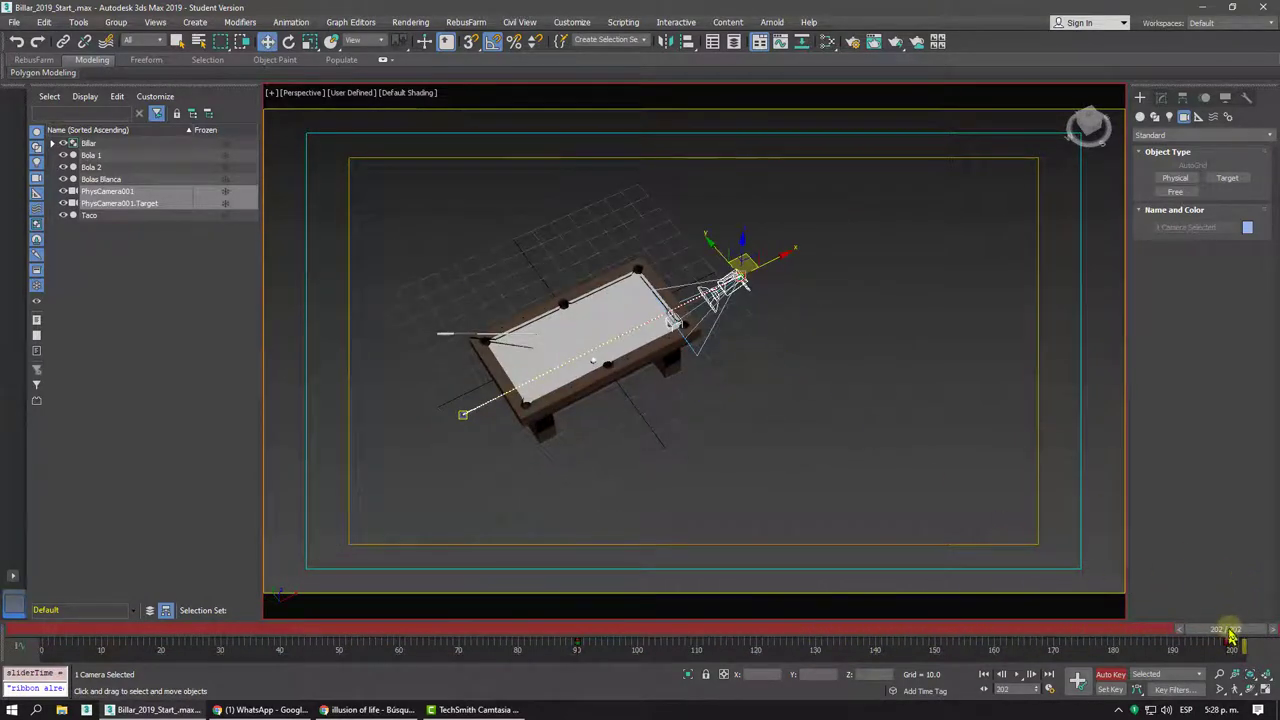
drag(1231, 636, 1216, 636)
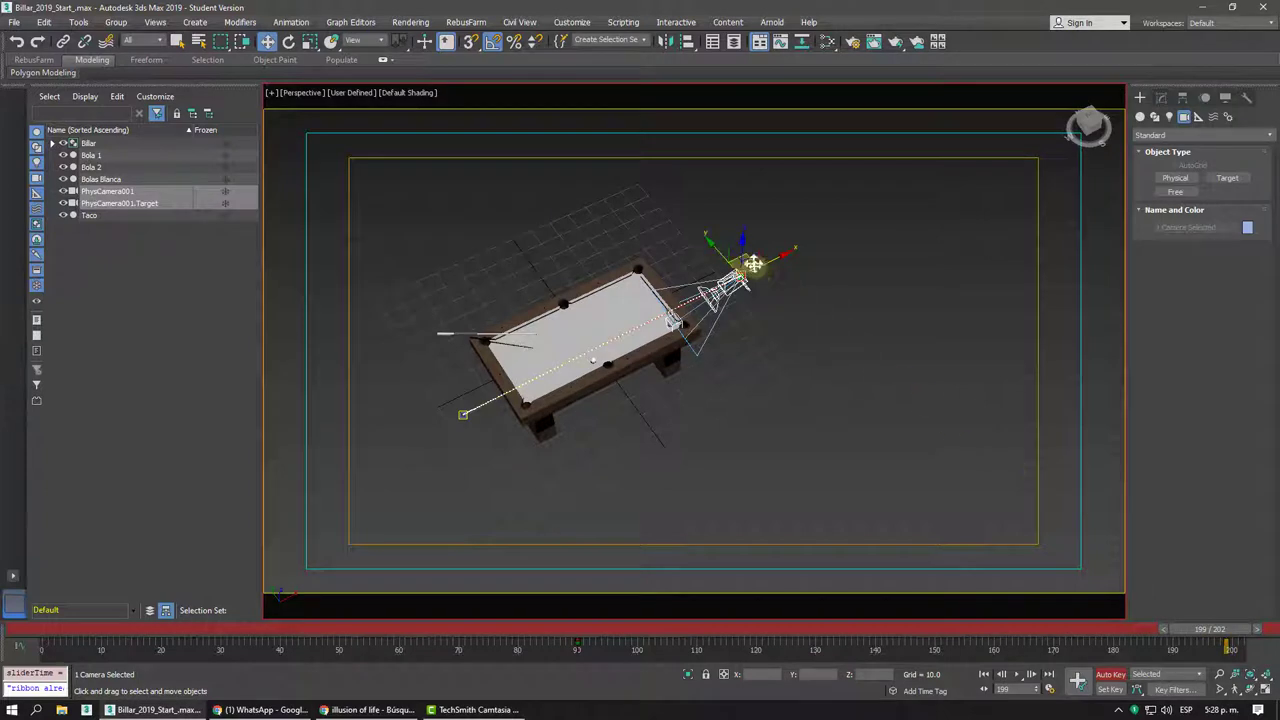
- Key new camera and target end positions at frame 199, then shift that key to frame 188
drag(753, 263, 792, 345)
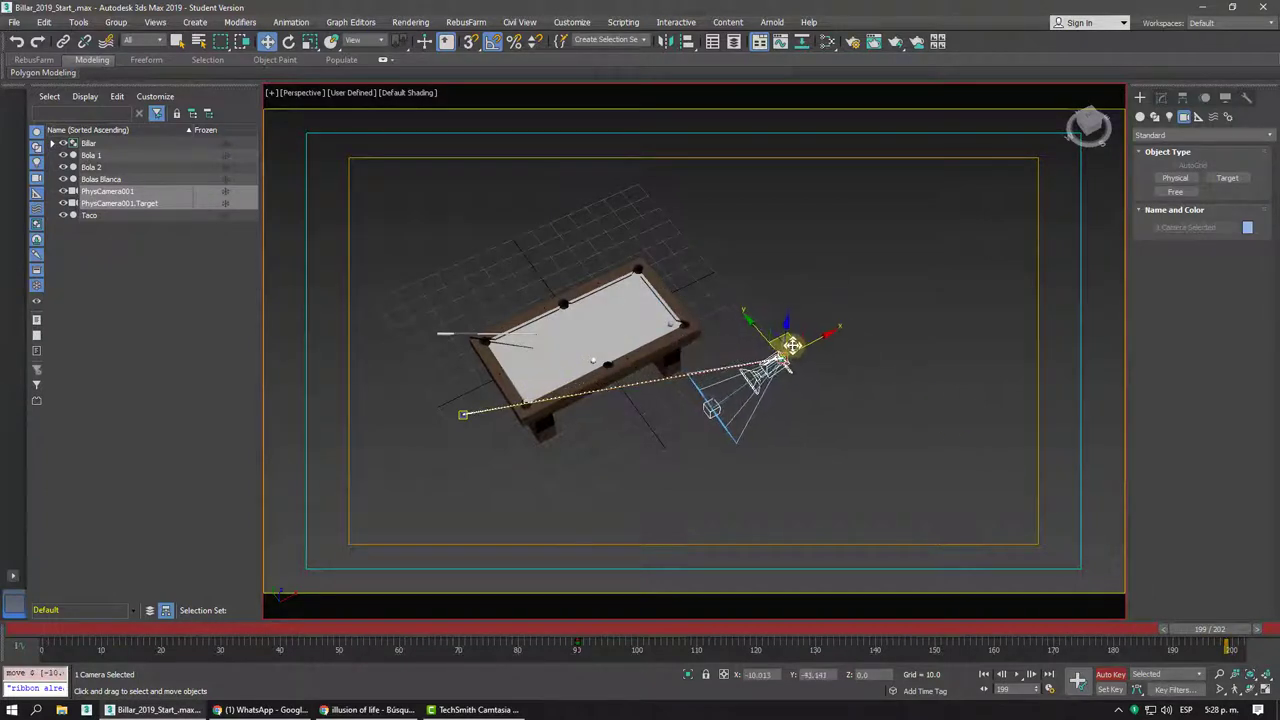
click(711, 408)
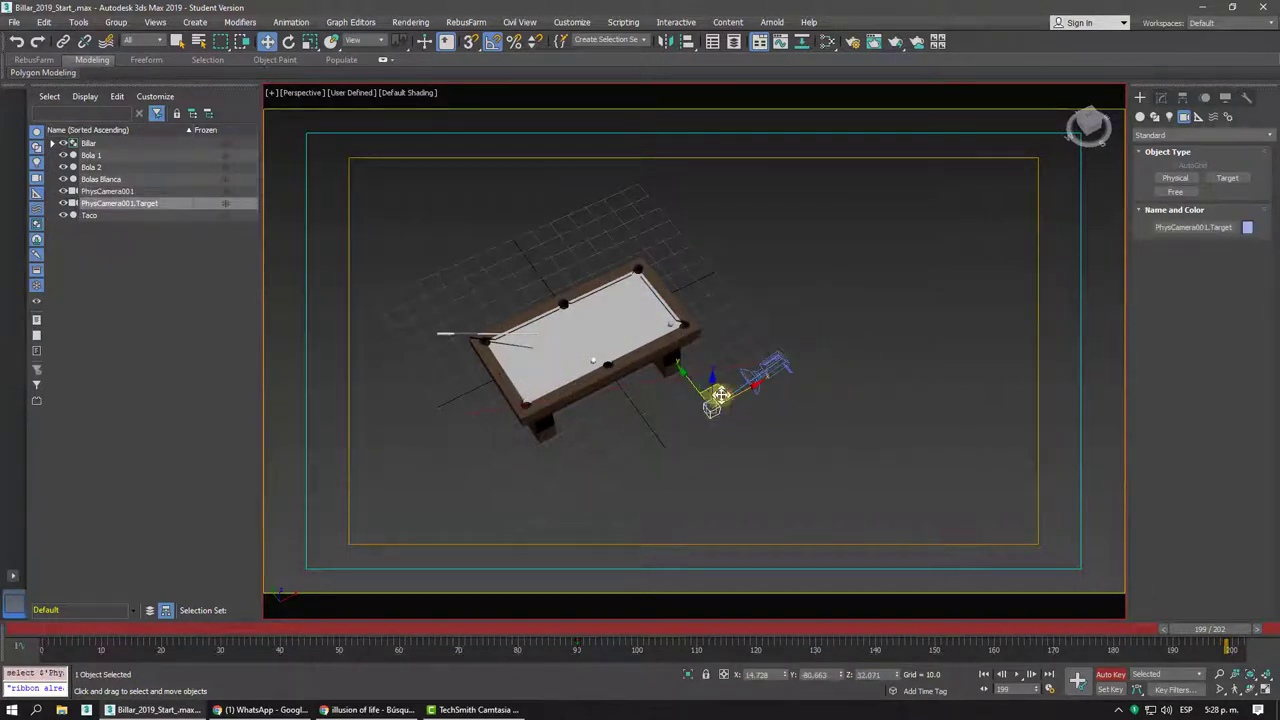
drag(720, 394, 663, 340)
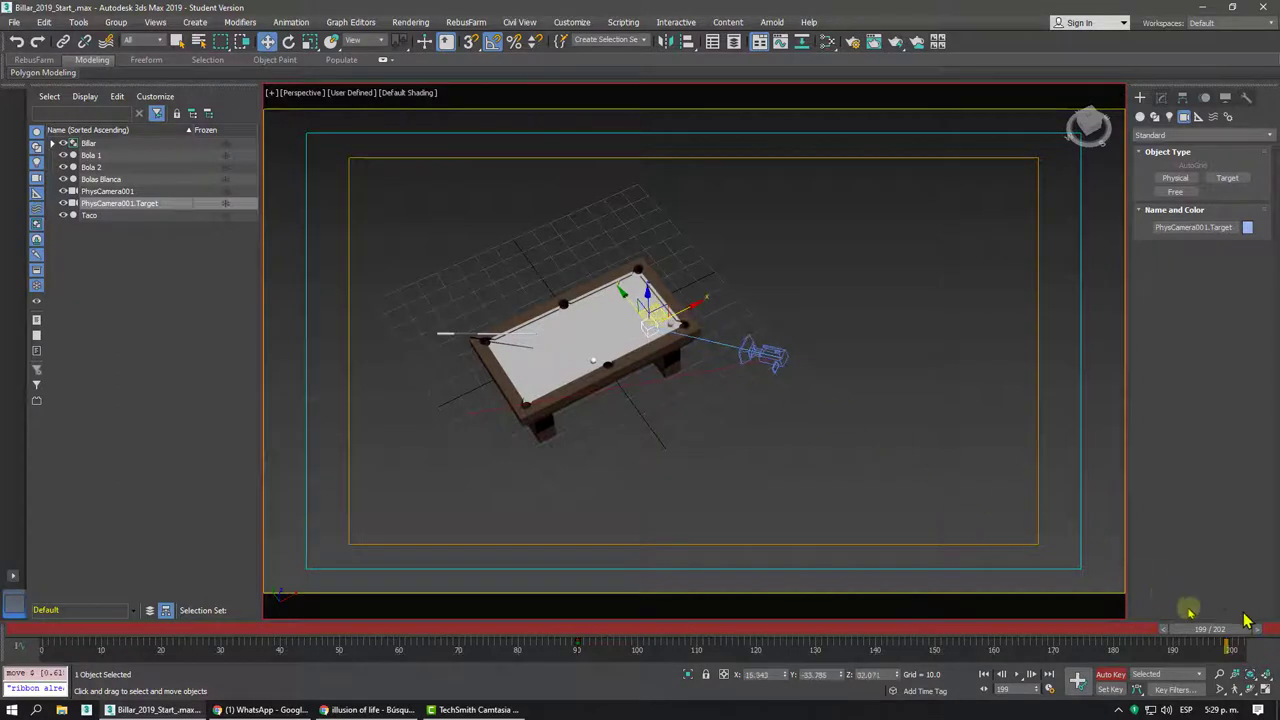
mouse_move(1247, 620)
mouse_down()
mouse_move(460, 582)
mouse_move(1117, 594)
mouse_move(957, 607)
mouse_move(650, 600)
mouse_up()
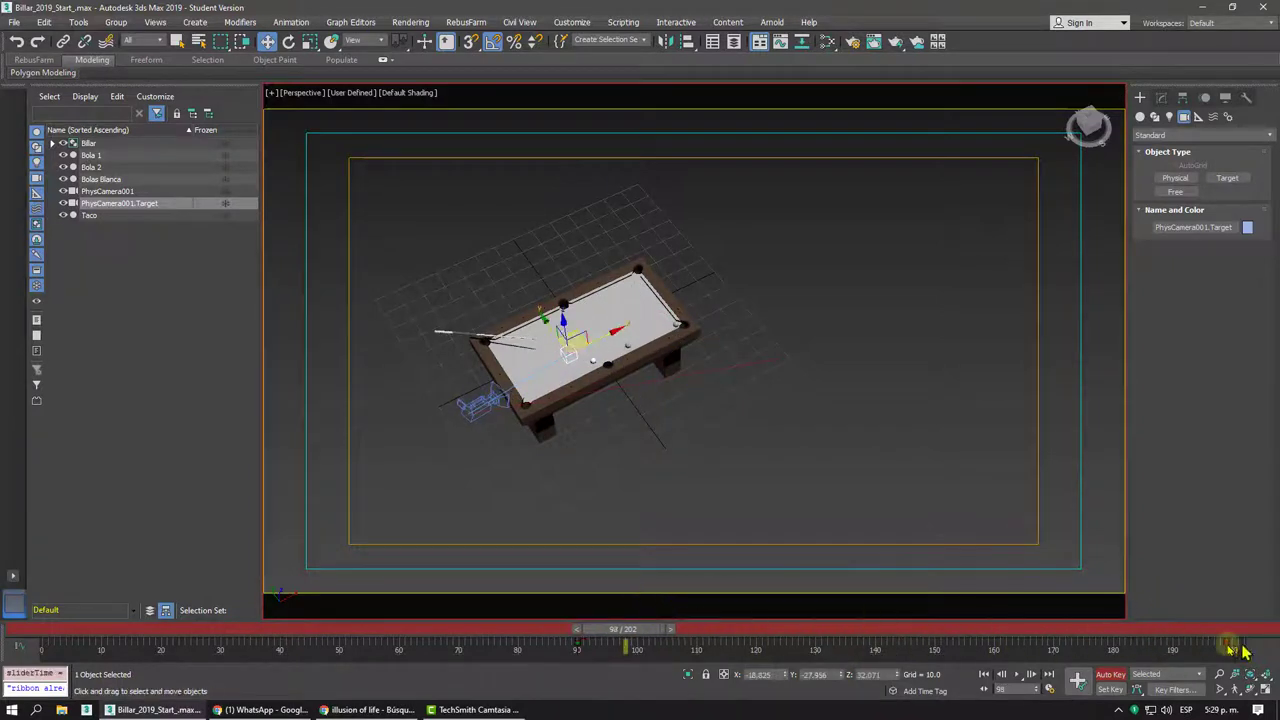
drag(1230, 646, 1142, 643)
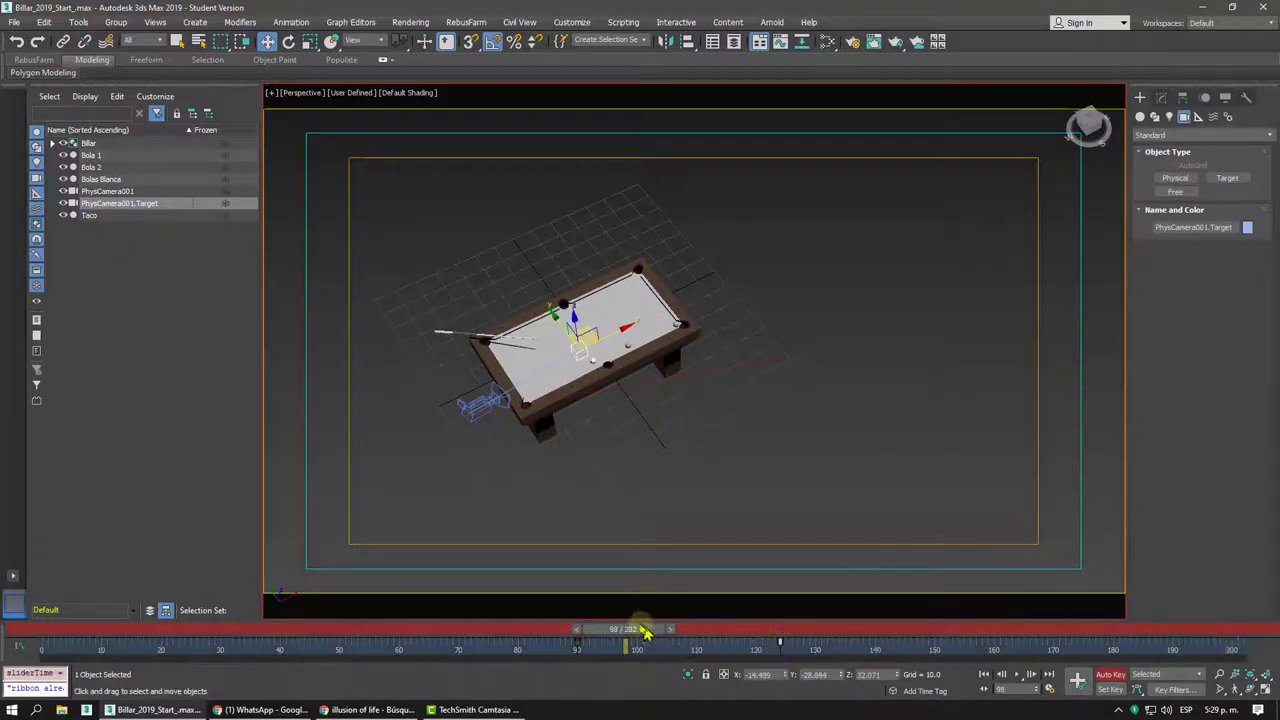
mouse_move(645, 632)
mouse_down()
mouse_move(500, 630)
mouse_move(1200, 640)
mouse_move(363, 590)
mouse_up()
- Play the extended animation through the physical camera view, stopping at frame 68
key(c)
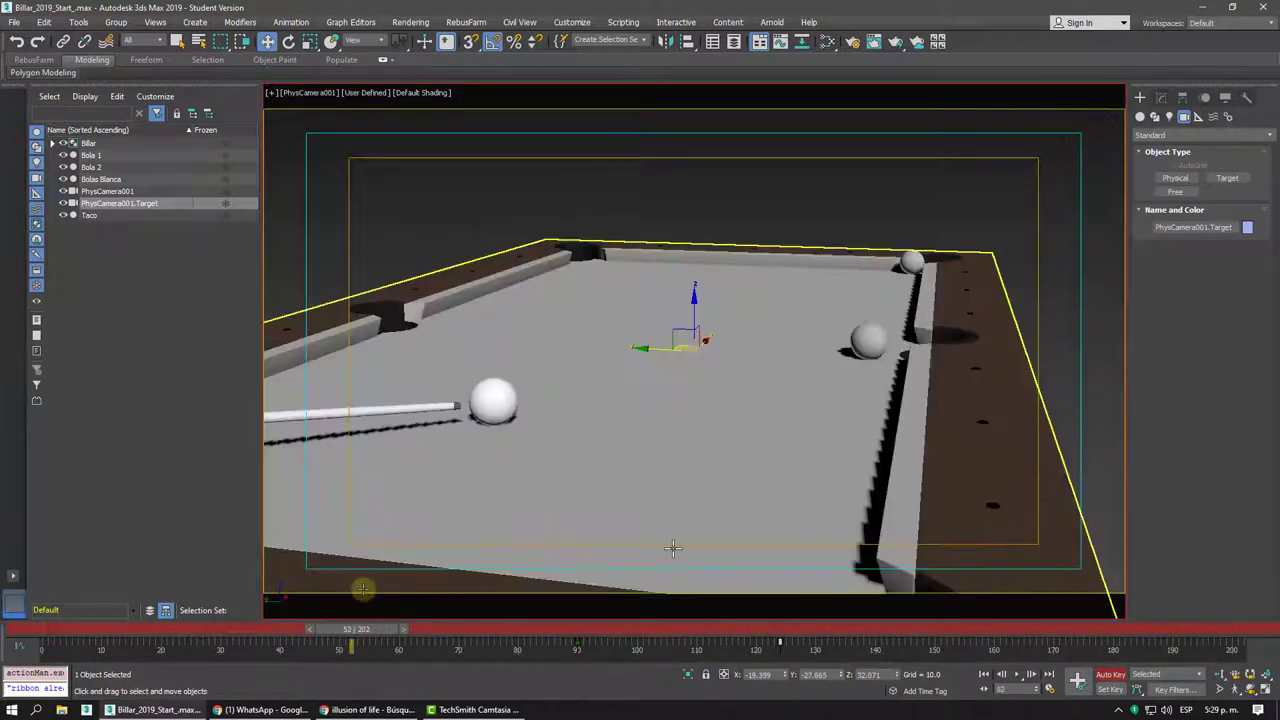
click(1016, 675)
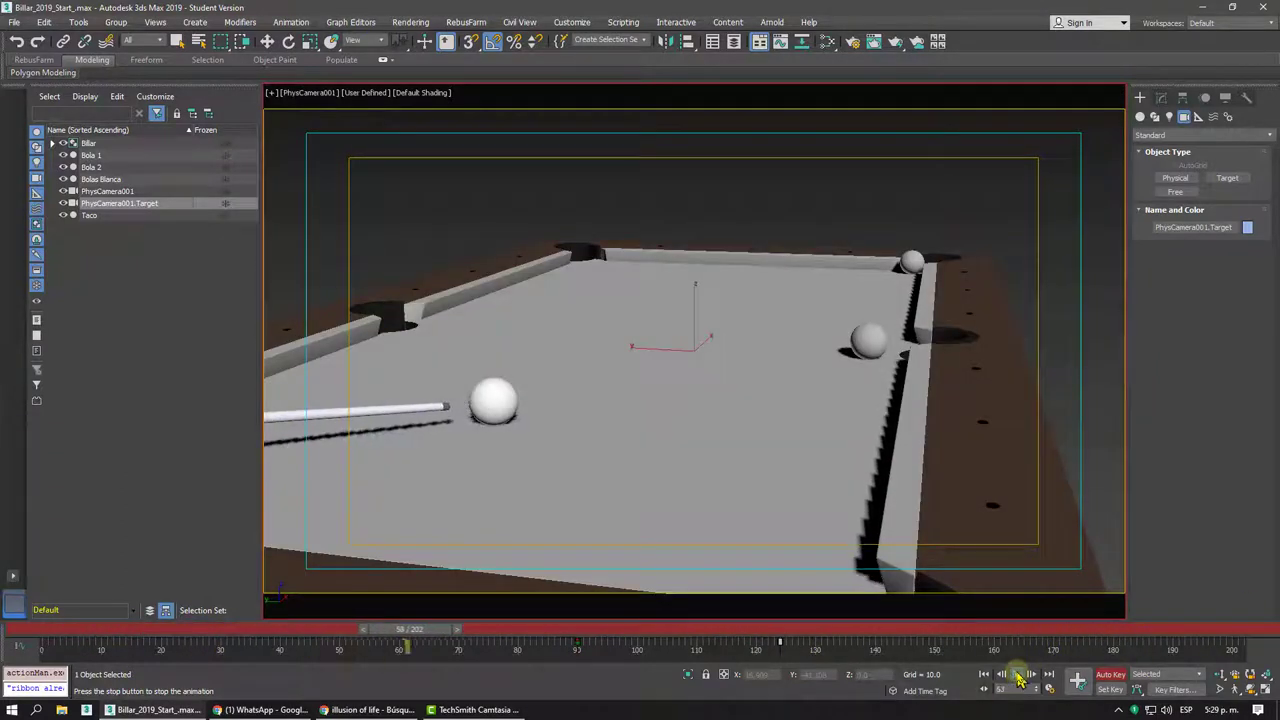
click(1018, 674)
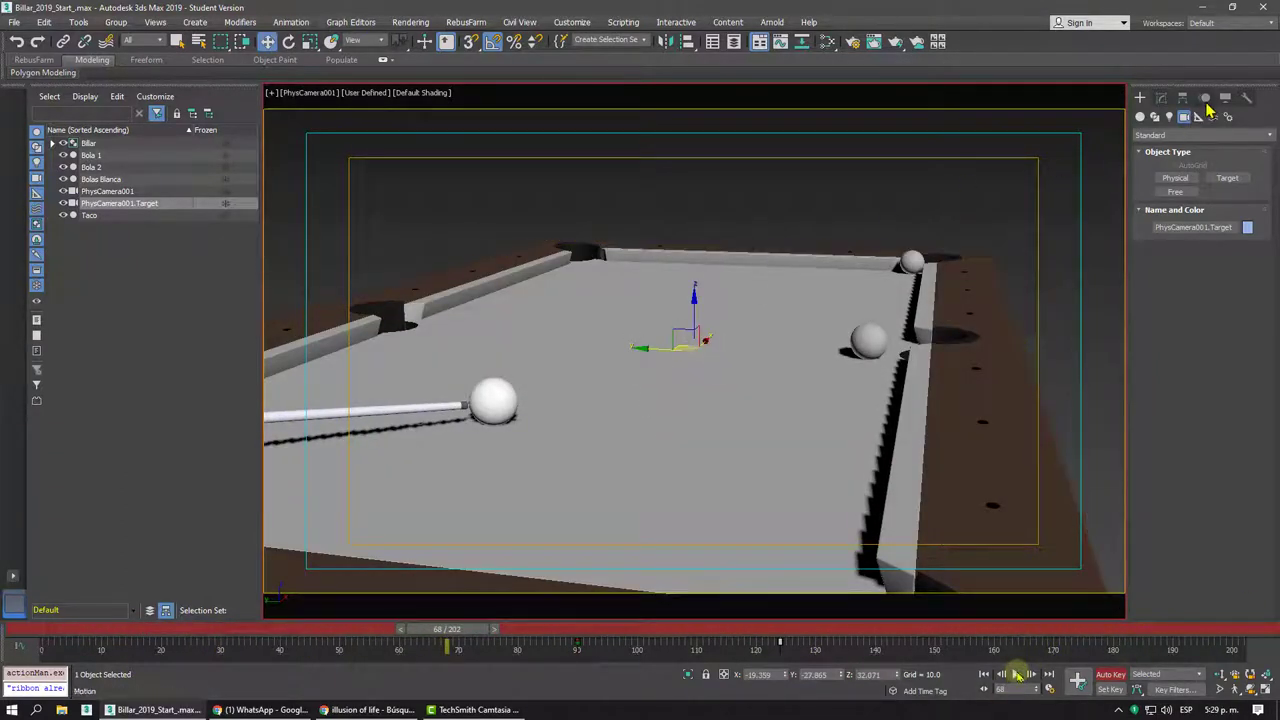
- Orbit and zoom the perspective view for an overview of the whole pool table
alt+middle_drag(622, 218, 838, 501)
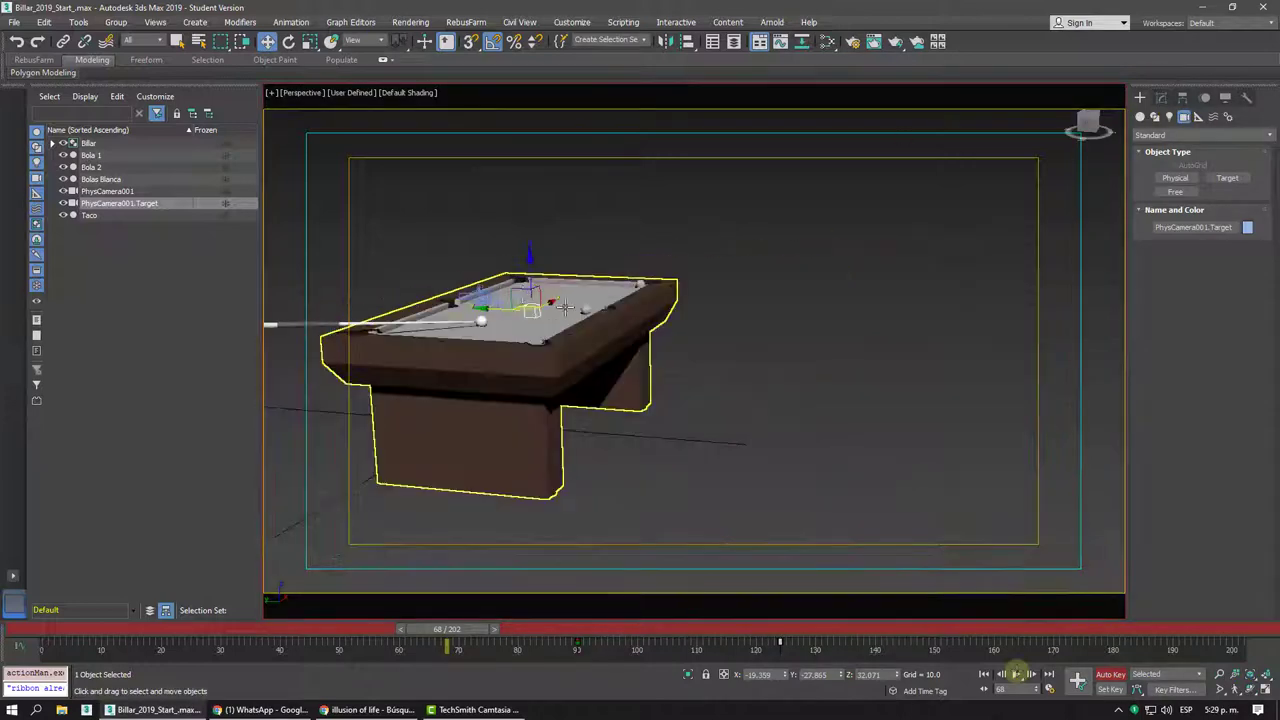
scroll(699, 373, up, 3)
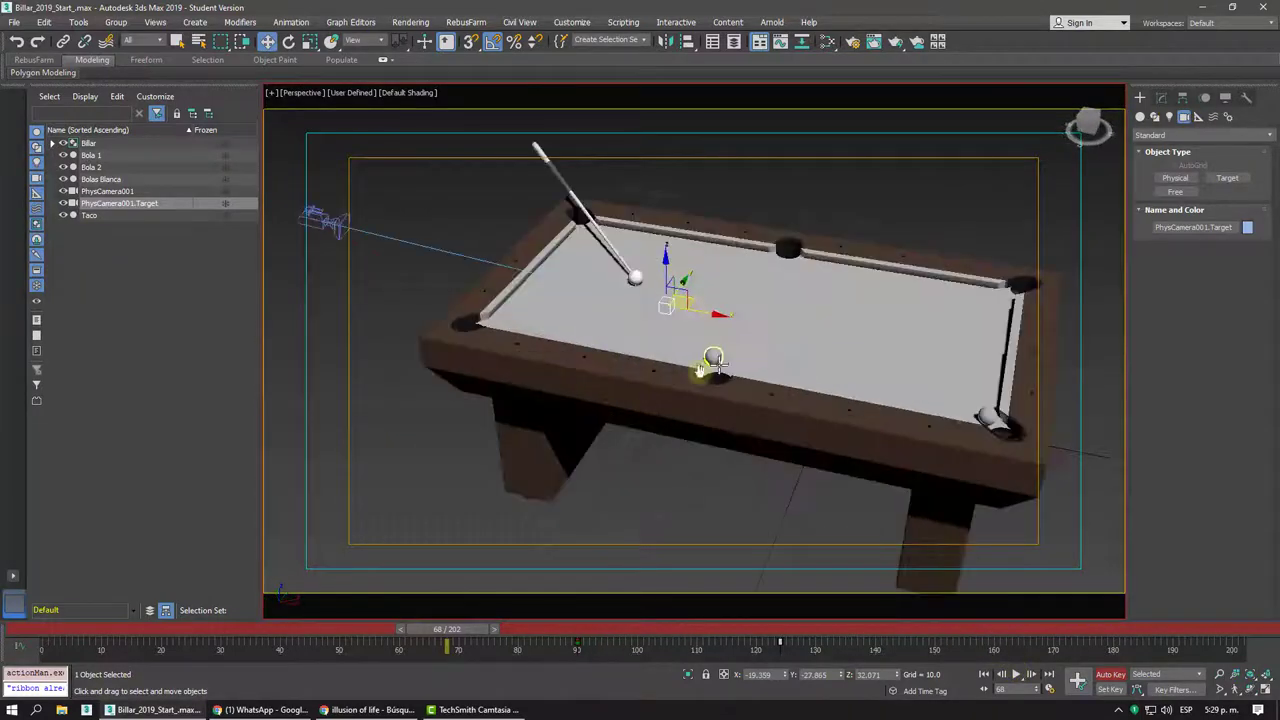
scroll(699, 373, up, 2)
alt+middle_drag(699, 373, 678, 377)
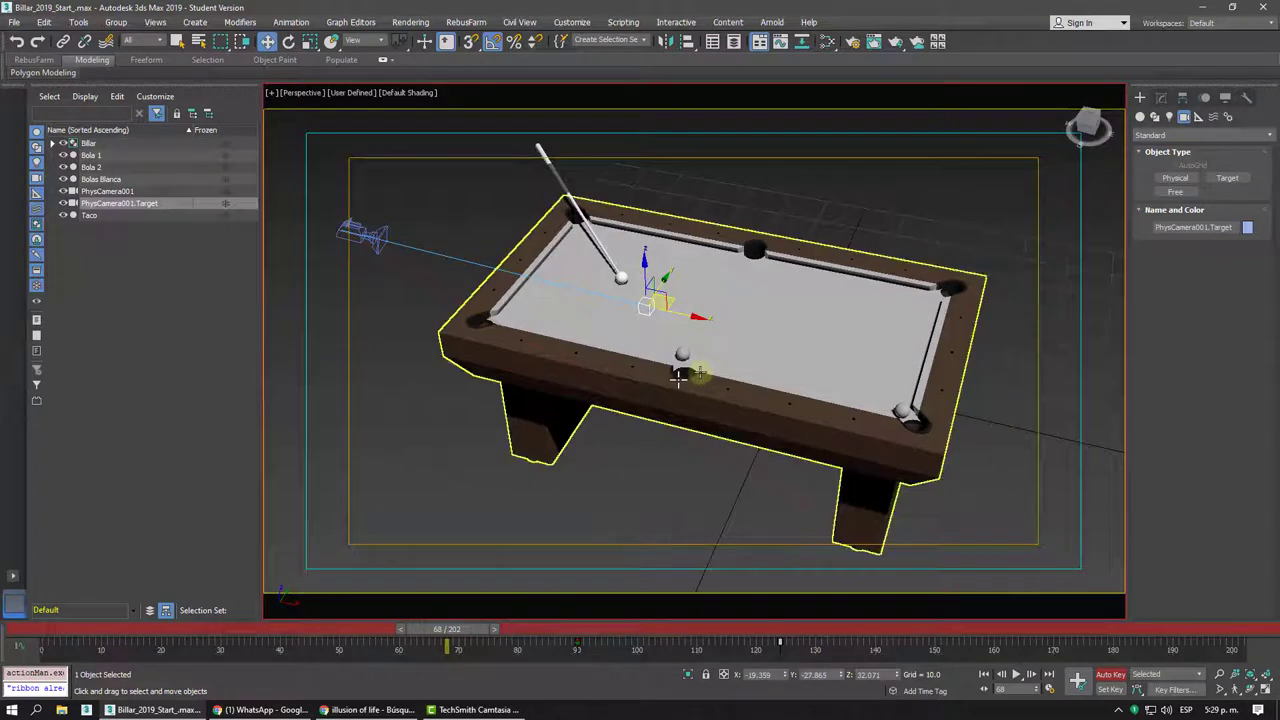